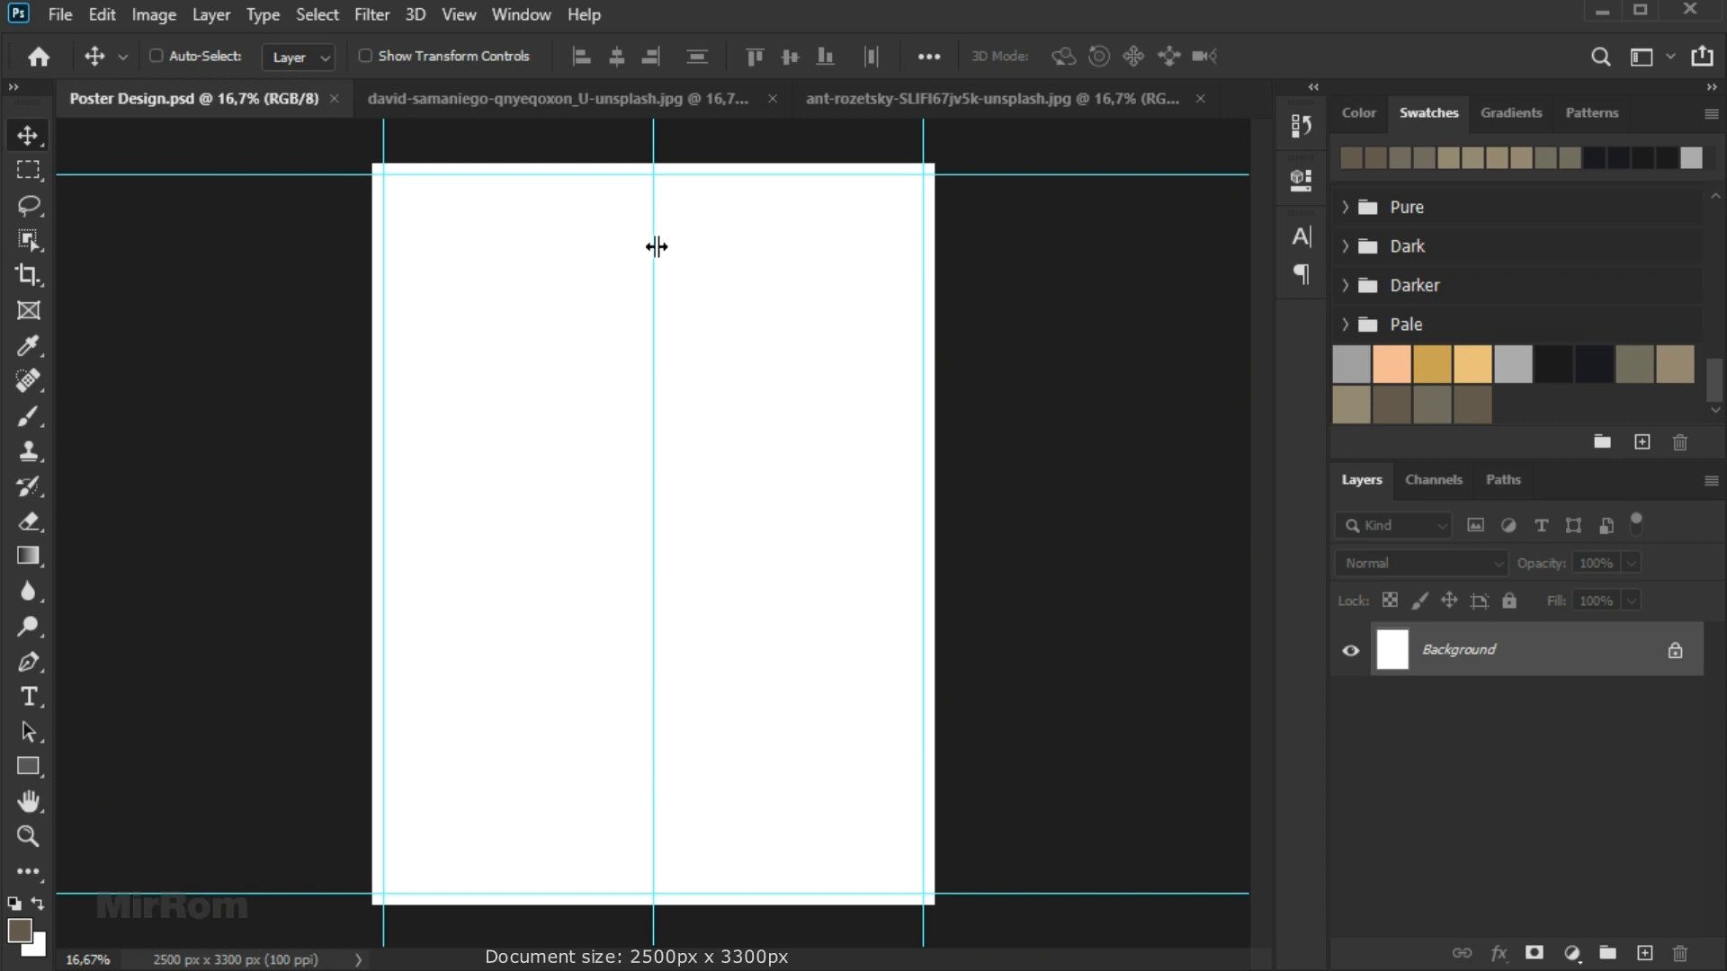
Copy the factory photo into the Poster Design document, close its source file and position it over the page.
click(838, 95)
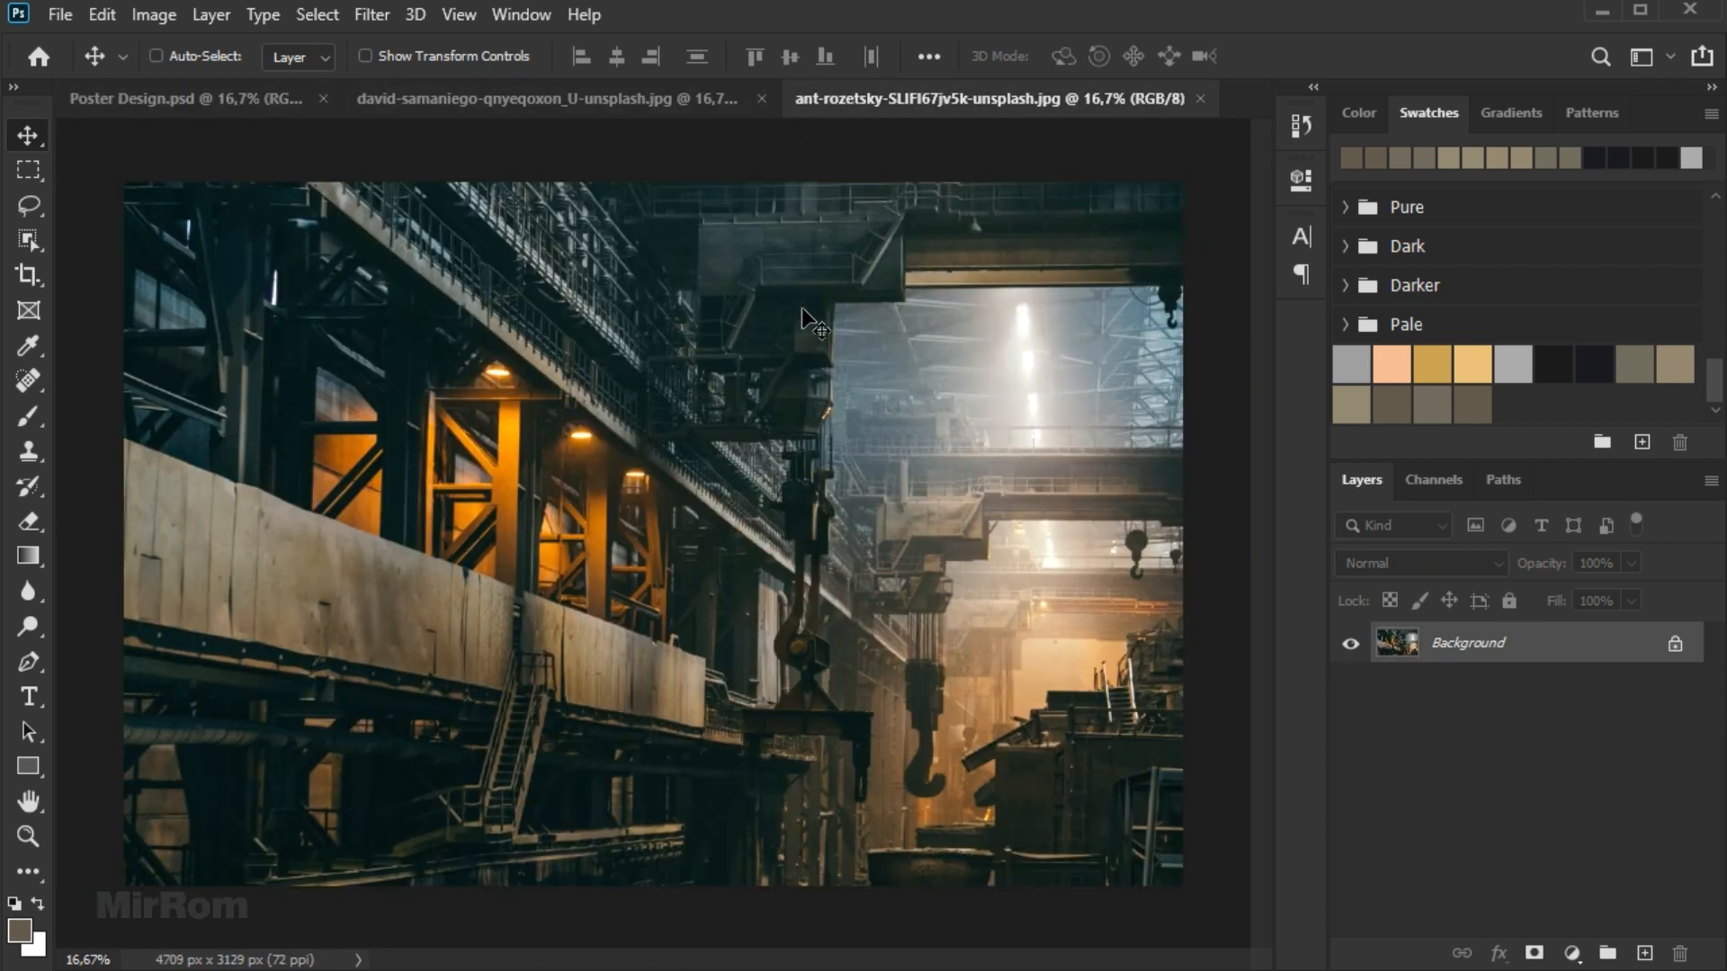
drag(483, 338, 556, 563)
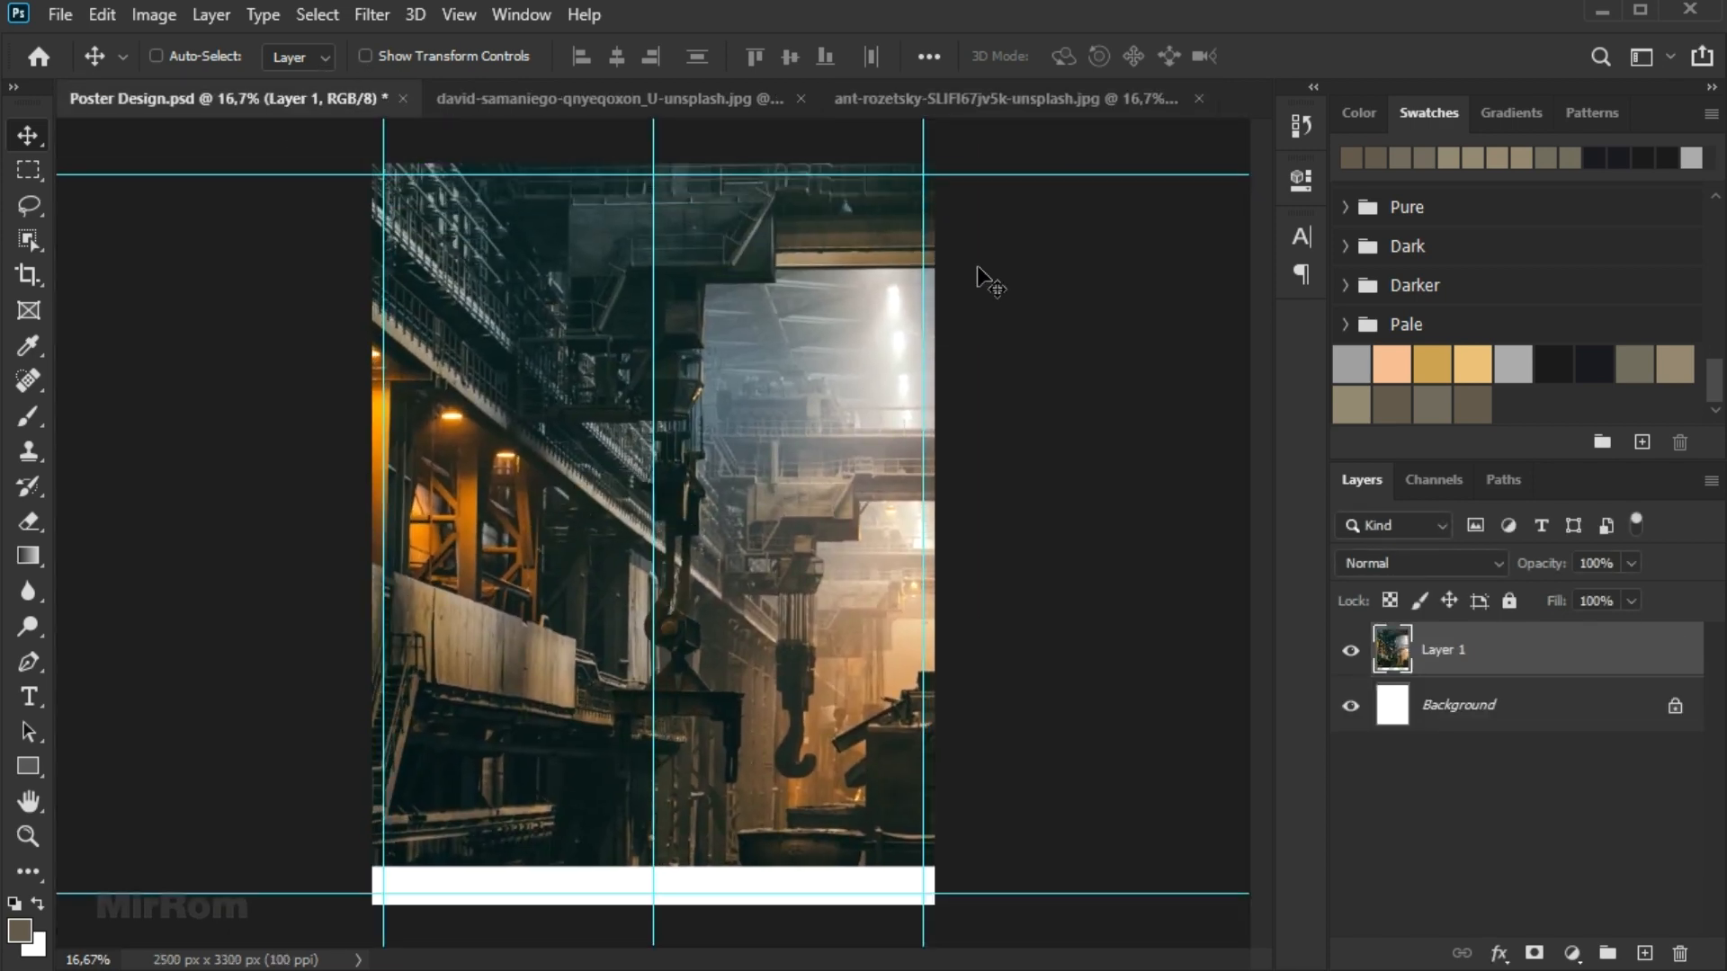
click(1197, 99)
drag(826, 376, 845, 380)
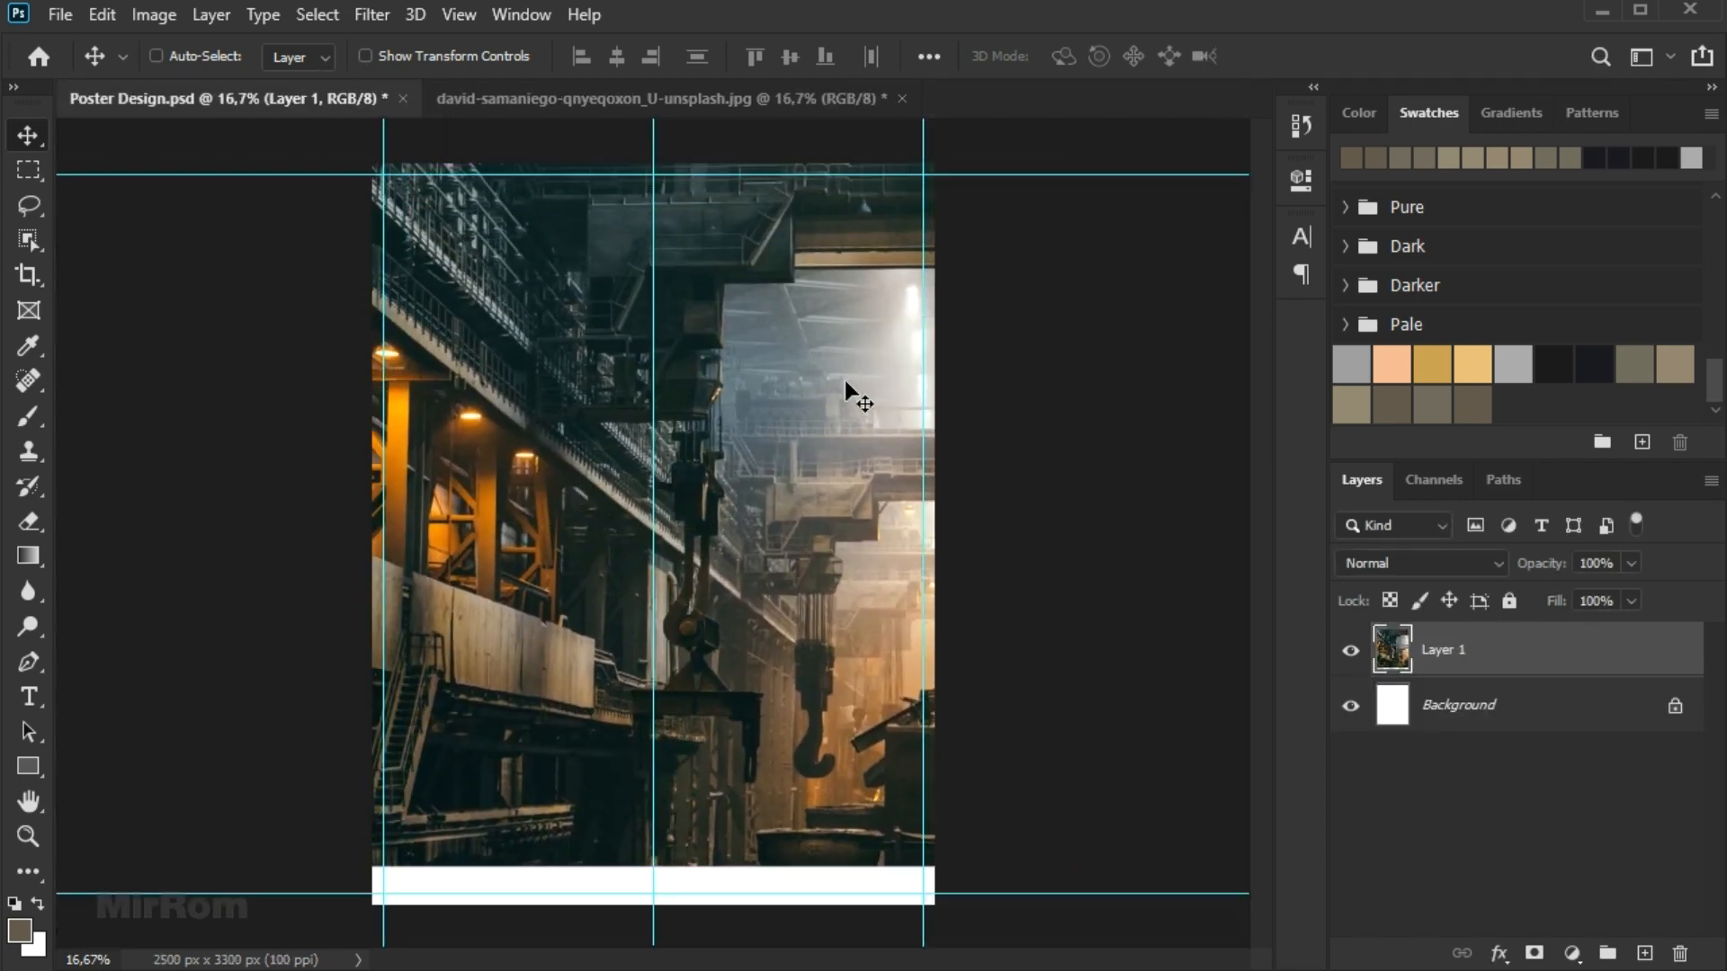
Hide the guides and rename the factory photo layer Industry.
key(ctrl+minus)
key(ctrl+semicolon)
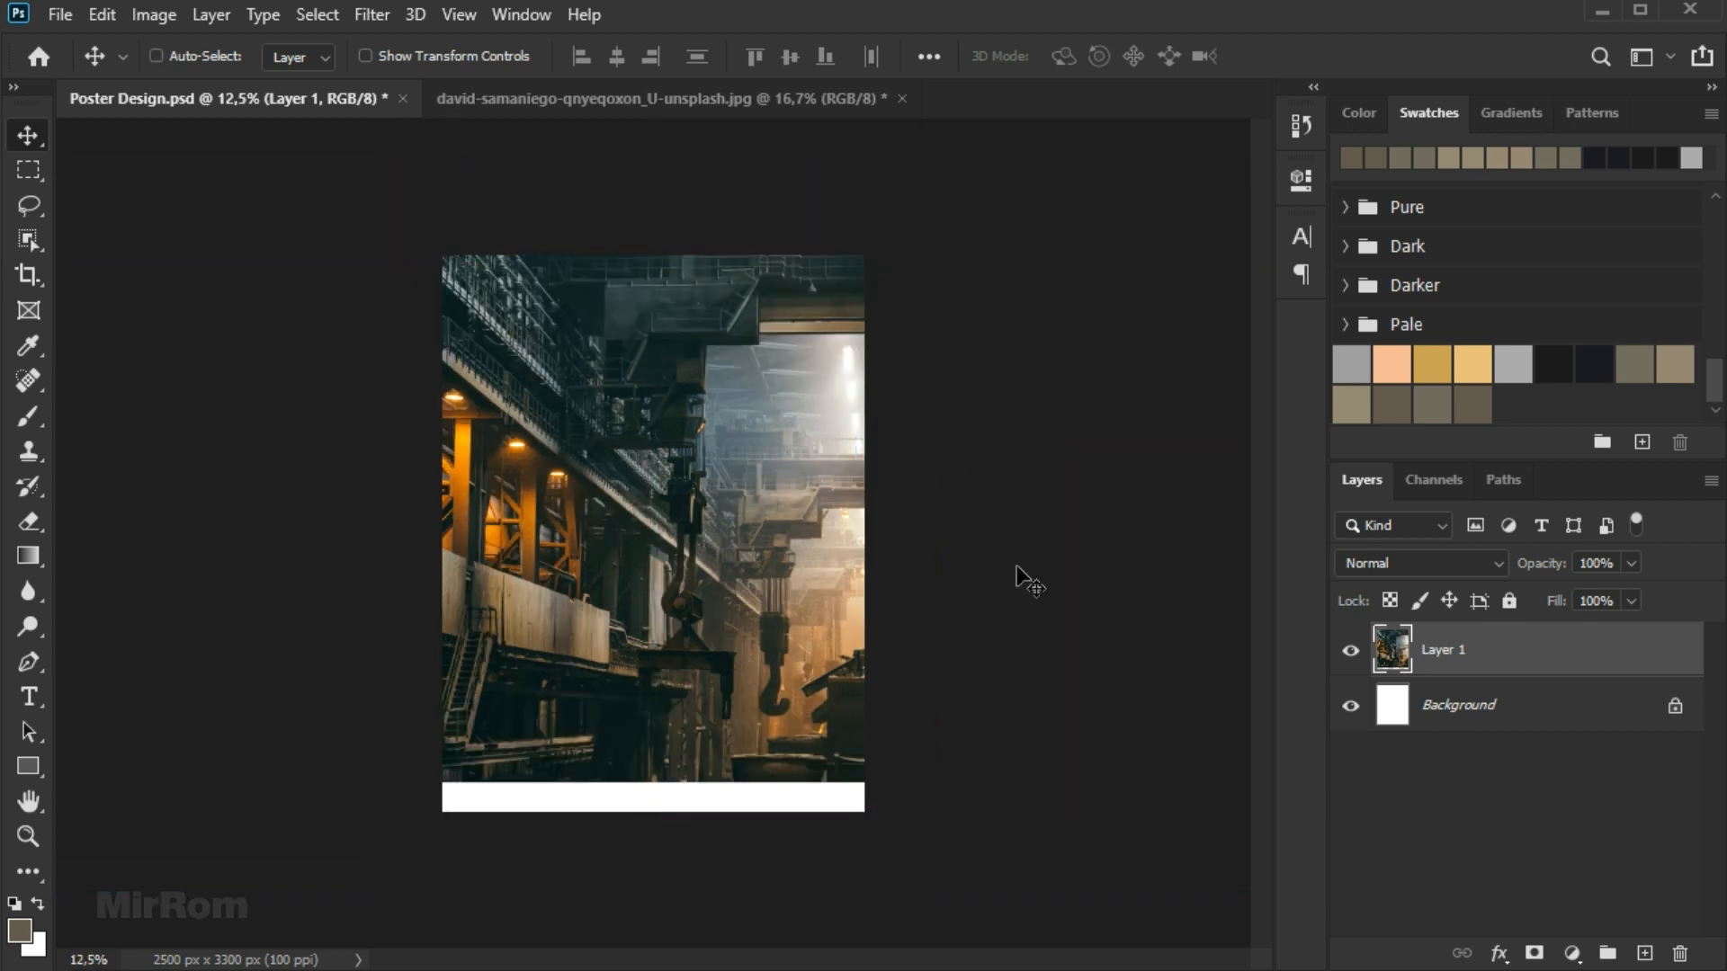
double_click(1443, 650)
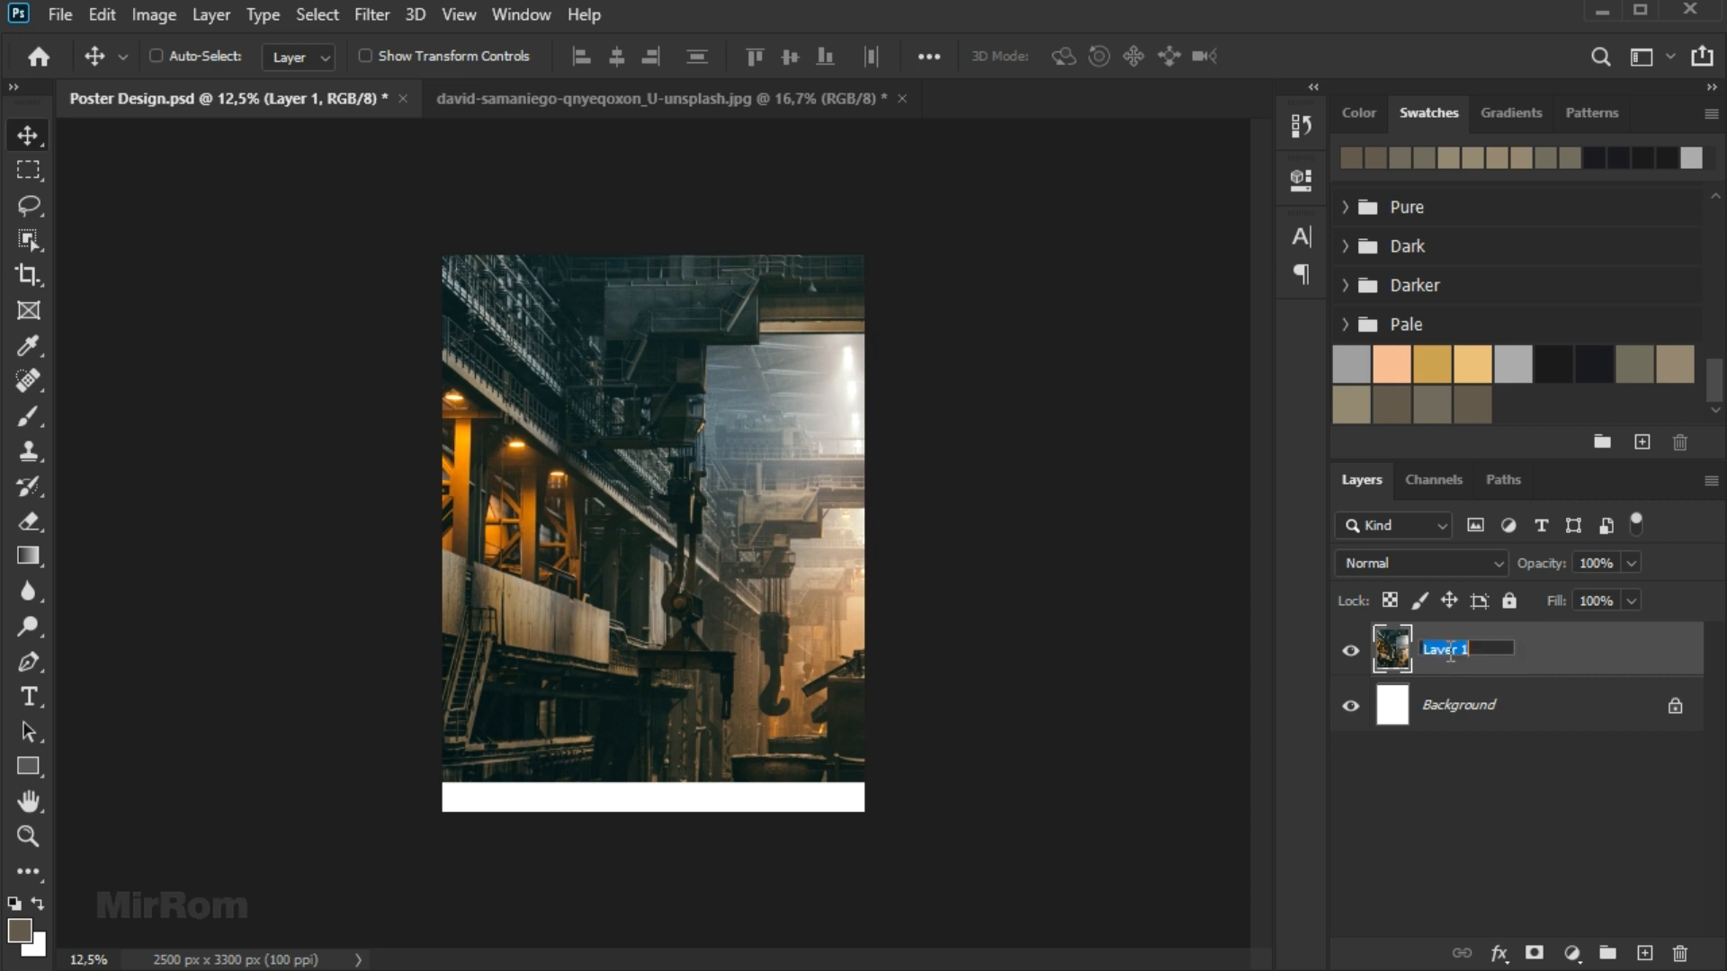
text(Industry)
key(Return)
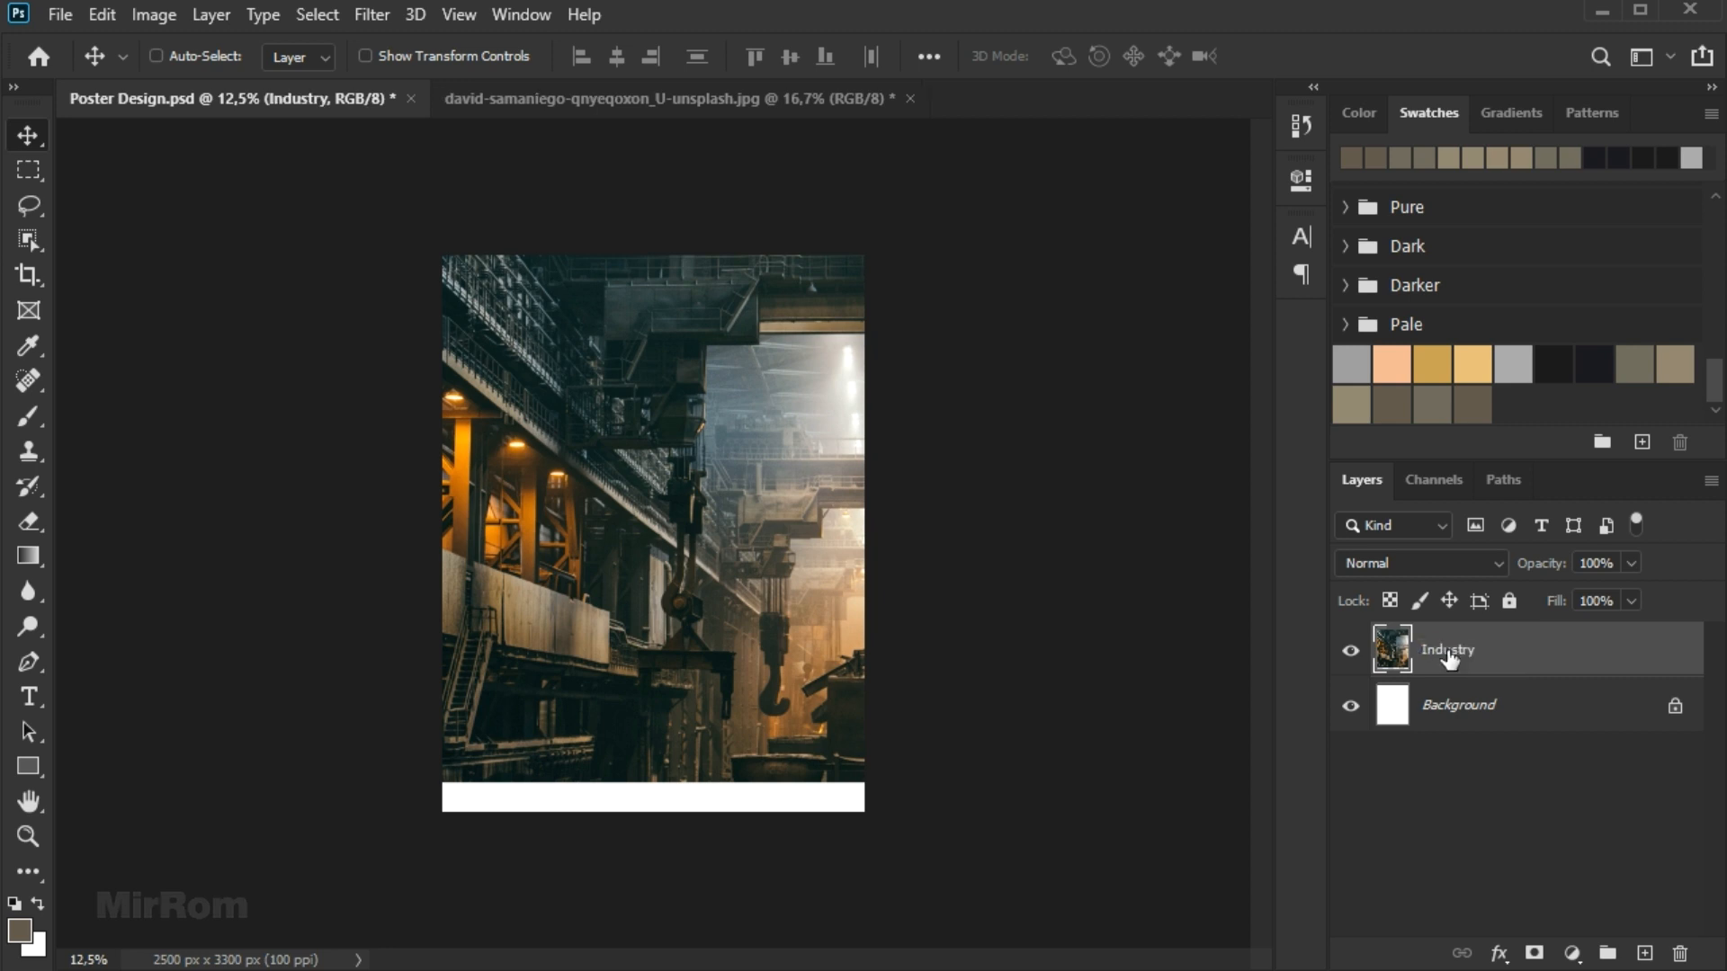
Convert the Industry layer to a smart object and choose the near-black swatch as foreground color.
right_click(1449, 652)
key(Escape)
click(1545, 371)
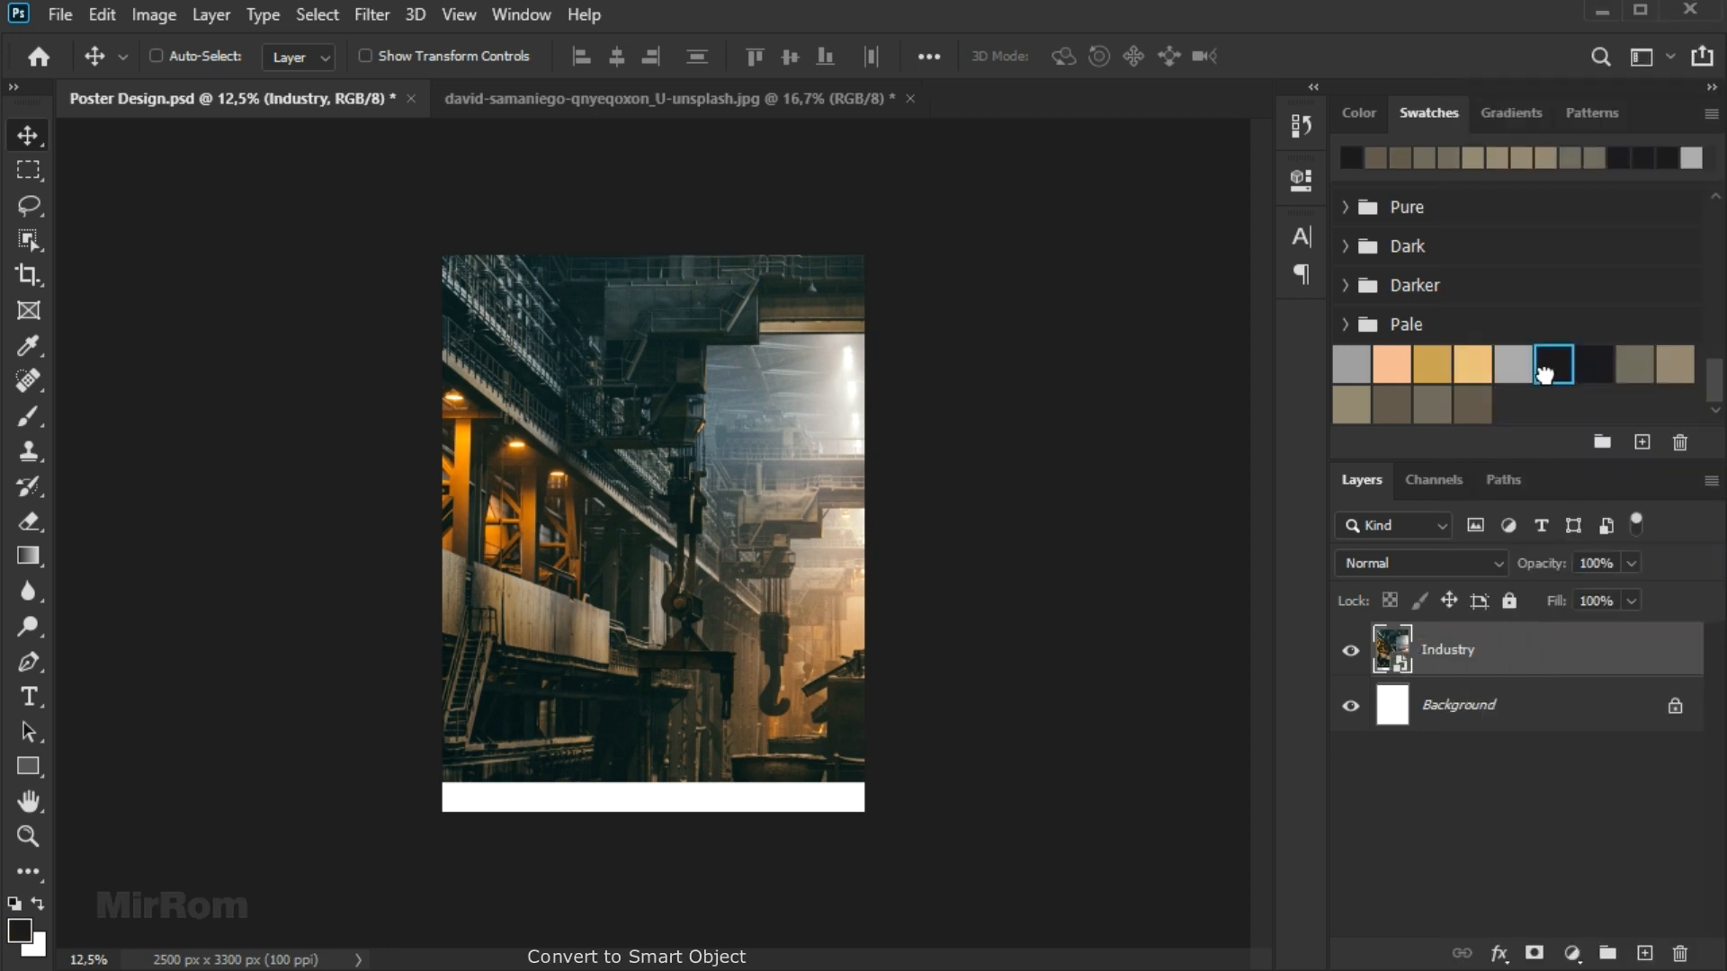
Free-transform the Industry layer, rotating it about 11.6° clockwise and scaling it to about 95% width and 115% height.
key(ctrl+t)
drag(1030, 319, 1124, 450)
drag(890, 477, 933, 456)
drag(1010, 411, 1002, 448)
drag(1134, 480, 1132, 457)
mouse_move(999, 620)
mouse_down()
mouse_move(944, 602)
mouse_move(978, 617)
mouse_up()
drag(661, 277, 673, 194)
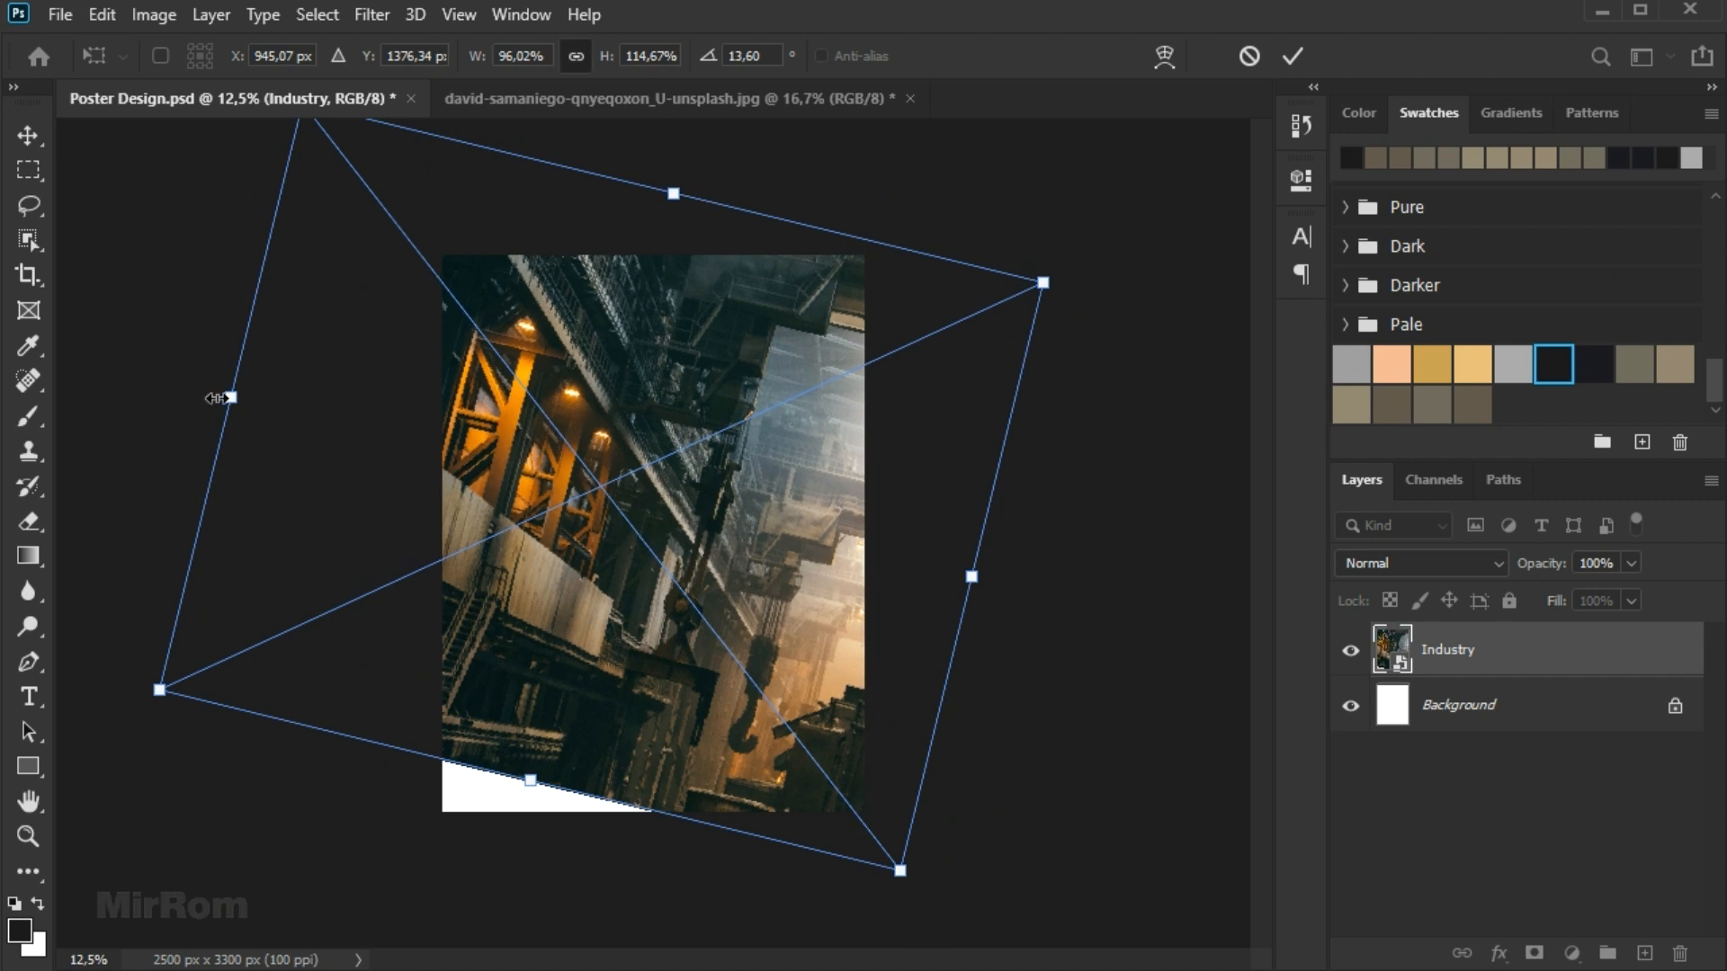
drag(216, 399, 231, 401)
drag(1062, 533, 1061, 517)
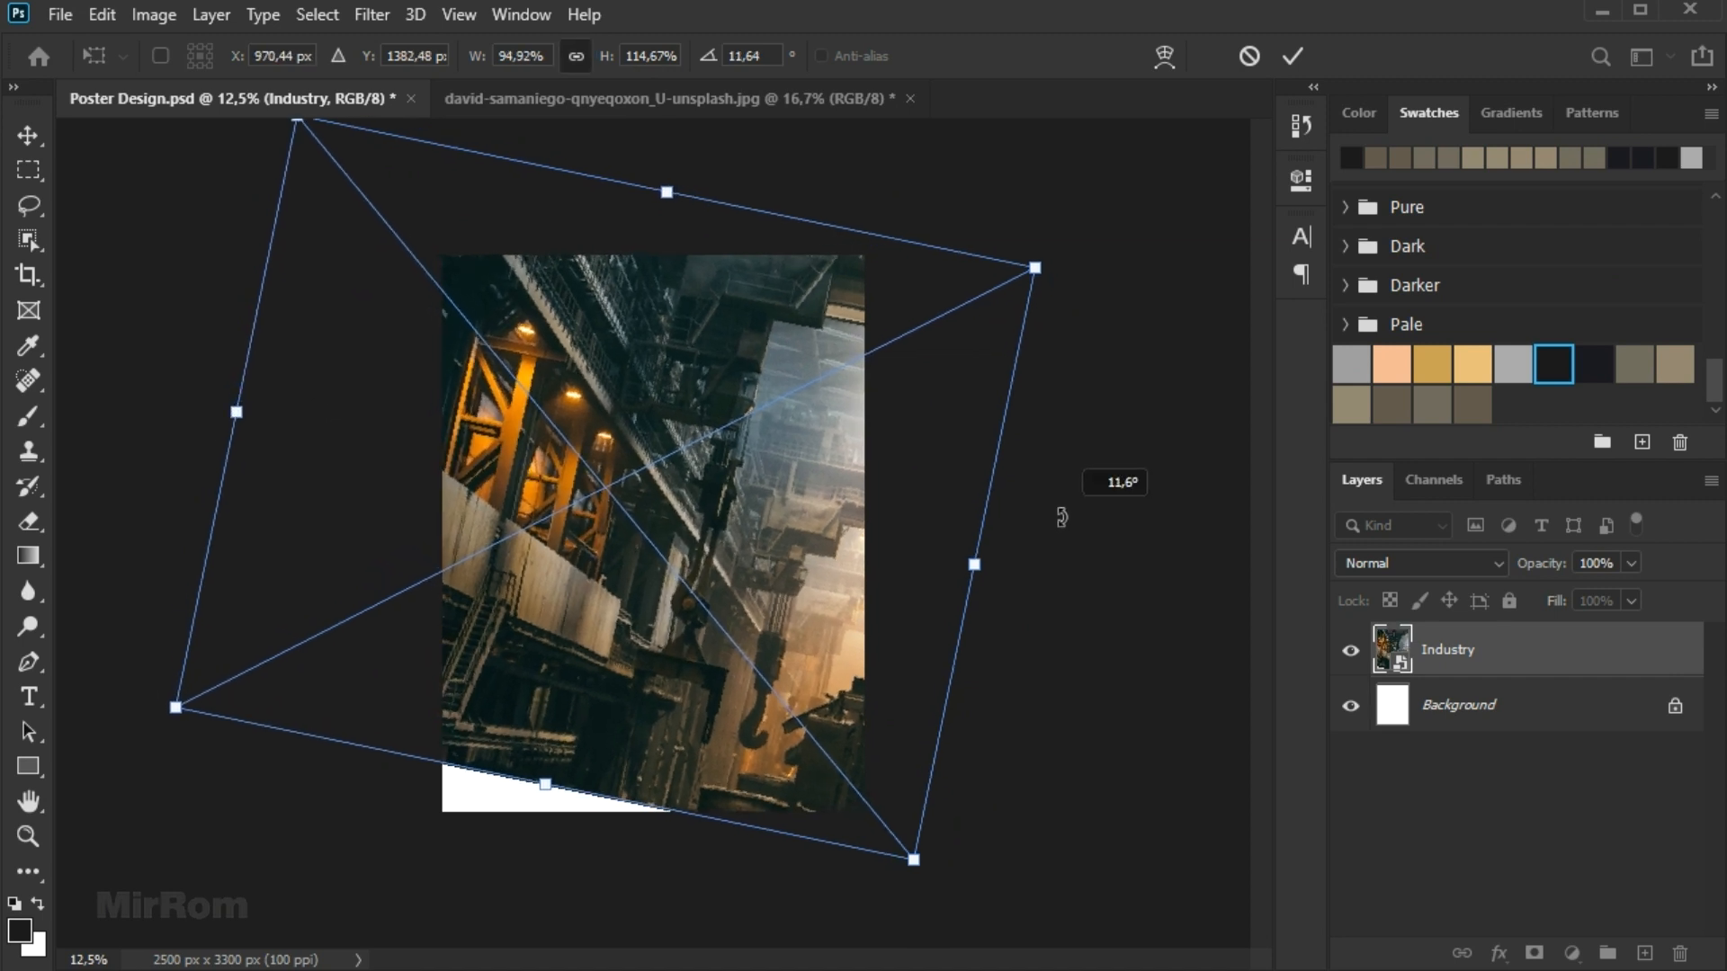
drag(704, 214, 704, 224)
click(1291, 56)
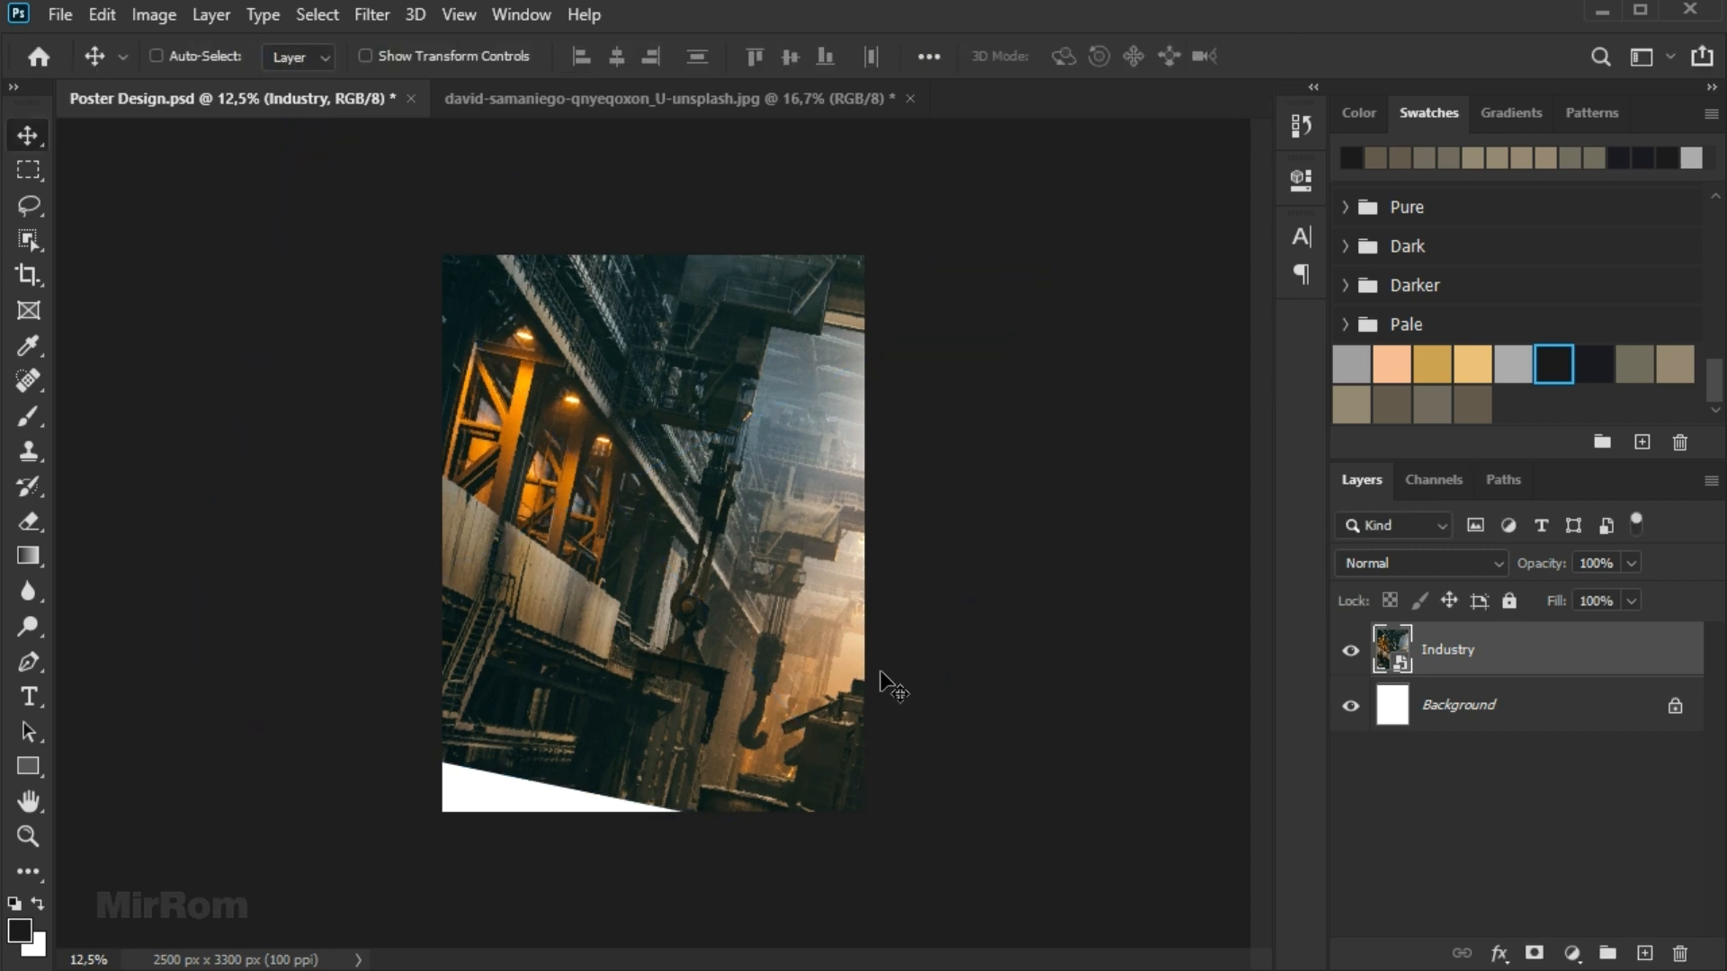
key(ctrl+plus)
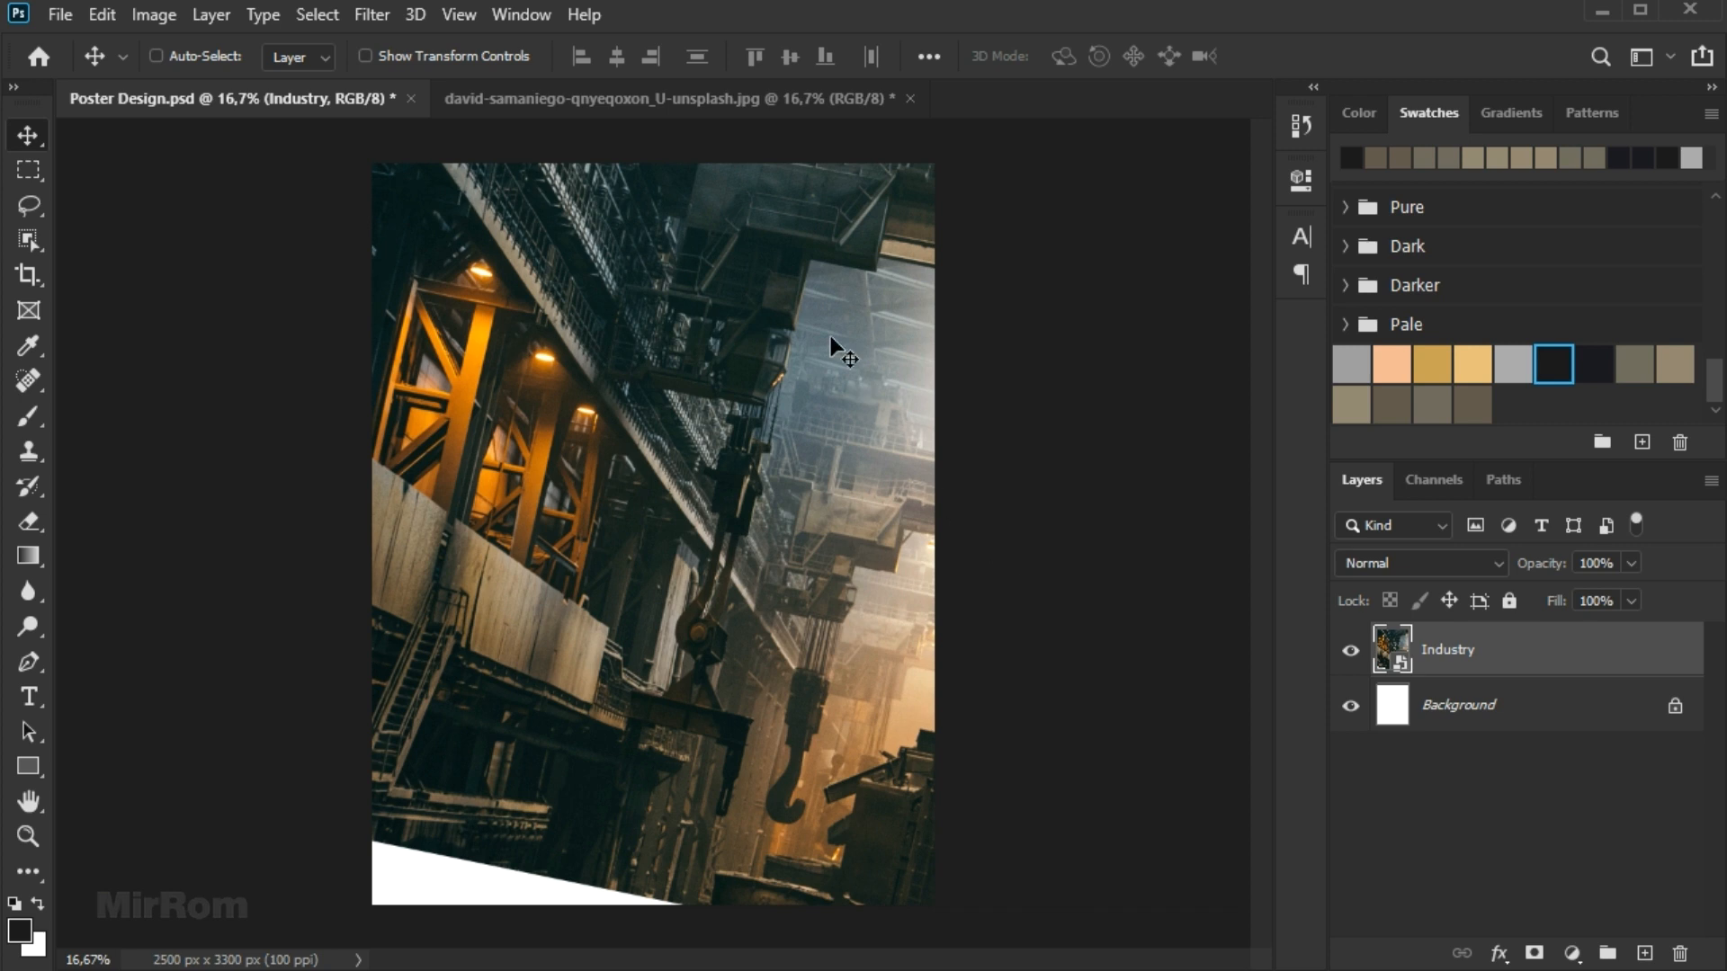
In the portrait photo, start a Pen tool path above the man's left-hand ear and trace up to the hair.
click(739, 101)
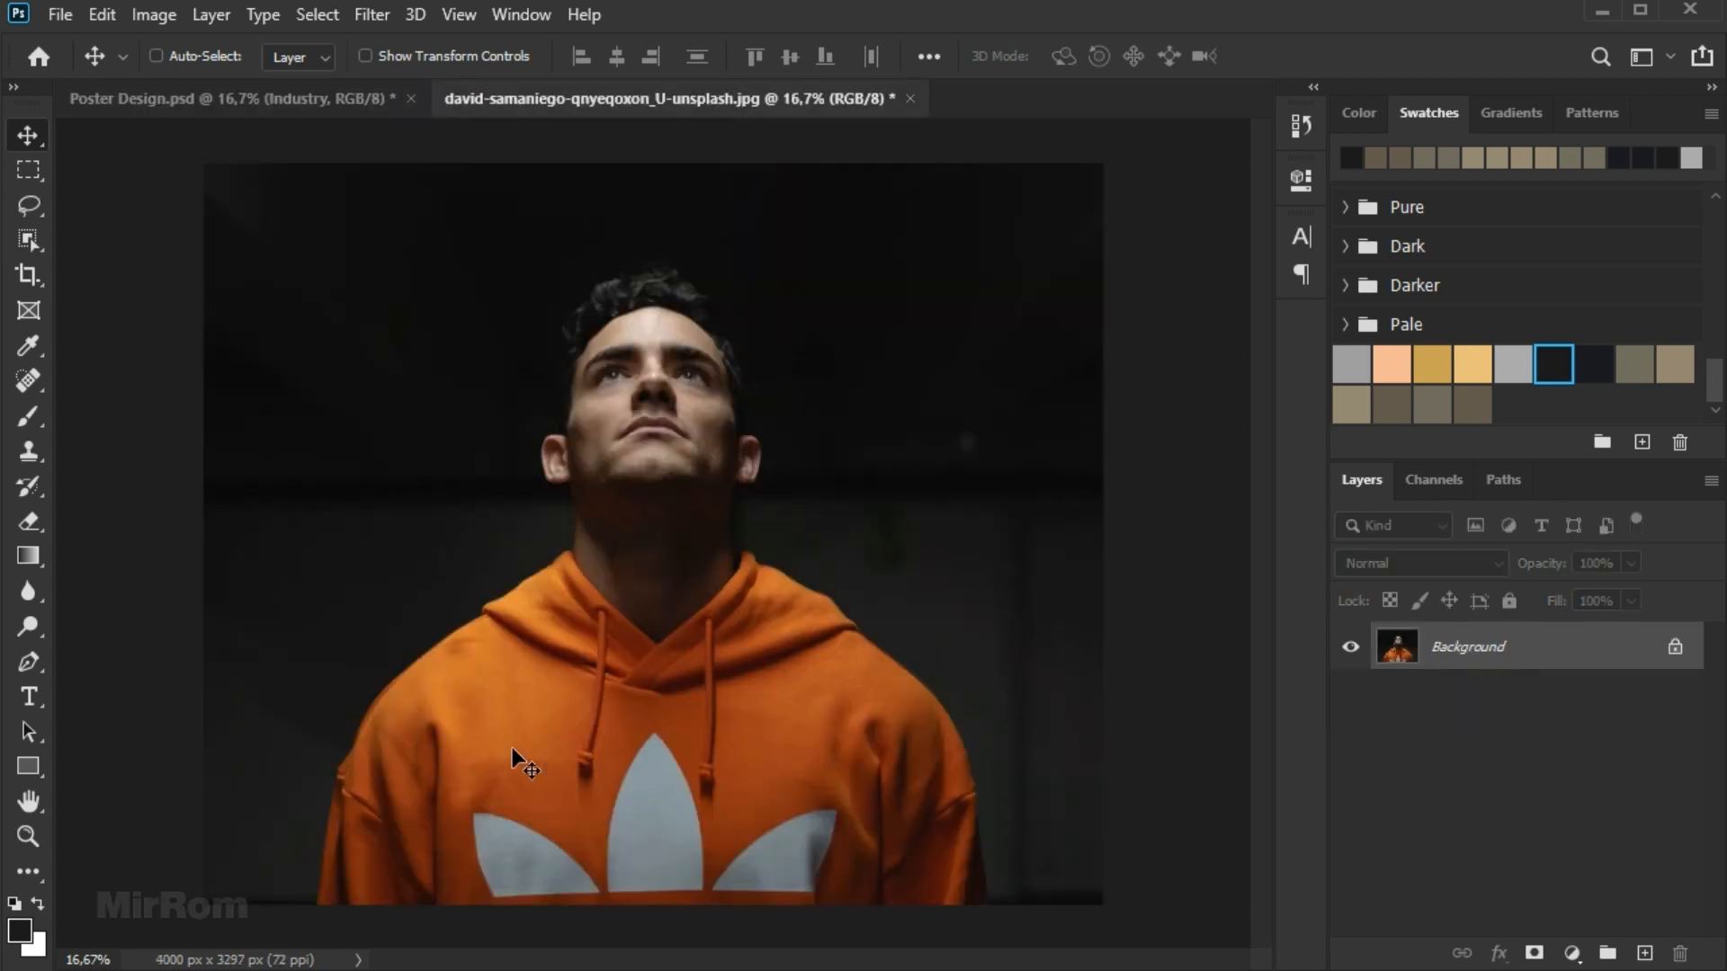
click(43, 666)
click(112, 661)
click(232, 54)
click(224, 98)
ctrl+click(615, 374)
ctrl+click(615, 374)
ctrl+click(615, 374)
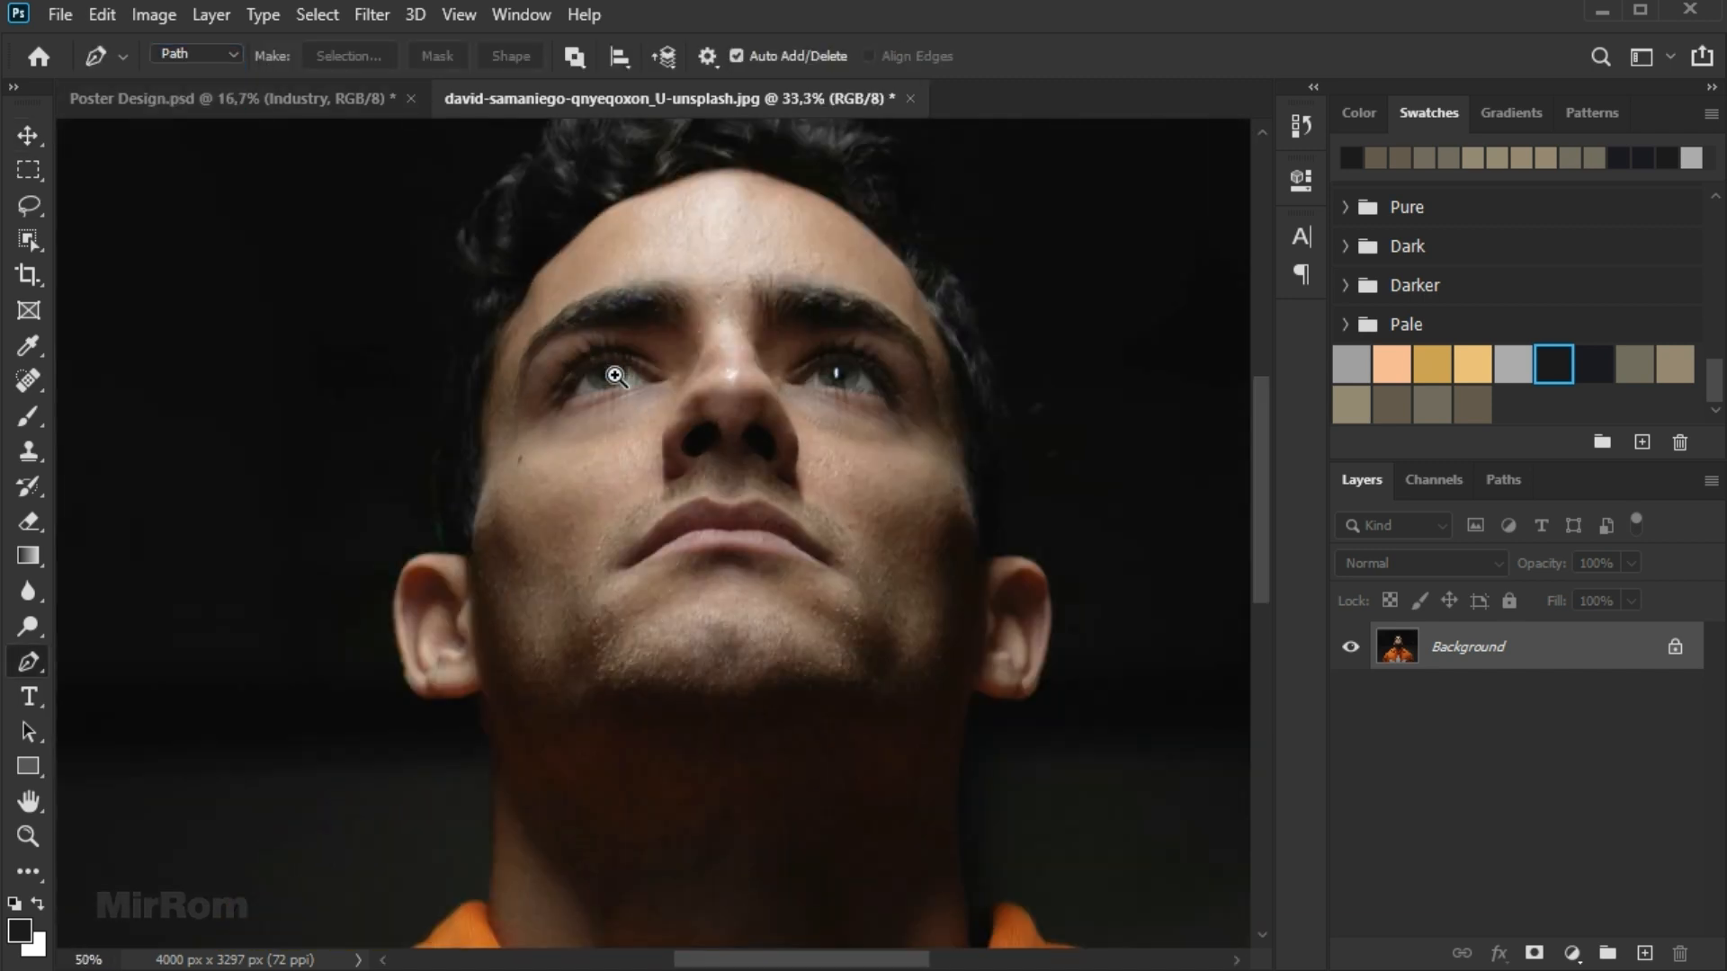
ctrl+click(441, 540)
ctrl+click(477, 355)
scroll(424, 686, up, 2)
click(413, 739)
drag(398, 573, 425, 532)
scroll(417, 570, up, 2)
drag(435, 452, 454, 351)
click(460, 387)
click(464, 370)
scroll(443, 378, up, 1)
scroll(524, 420, up, 2)
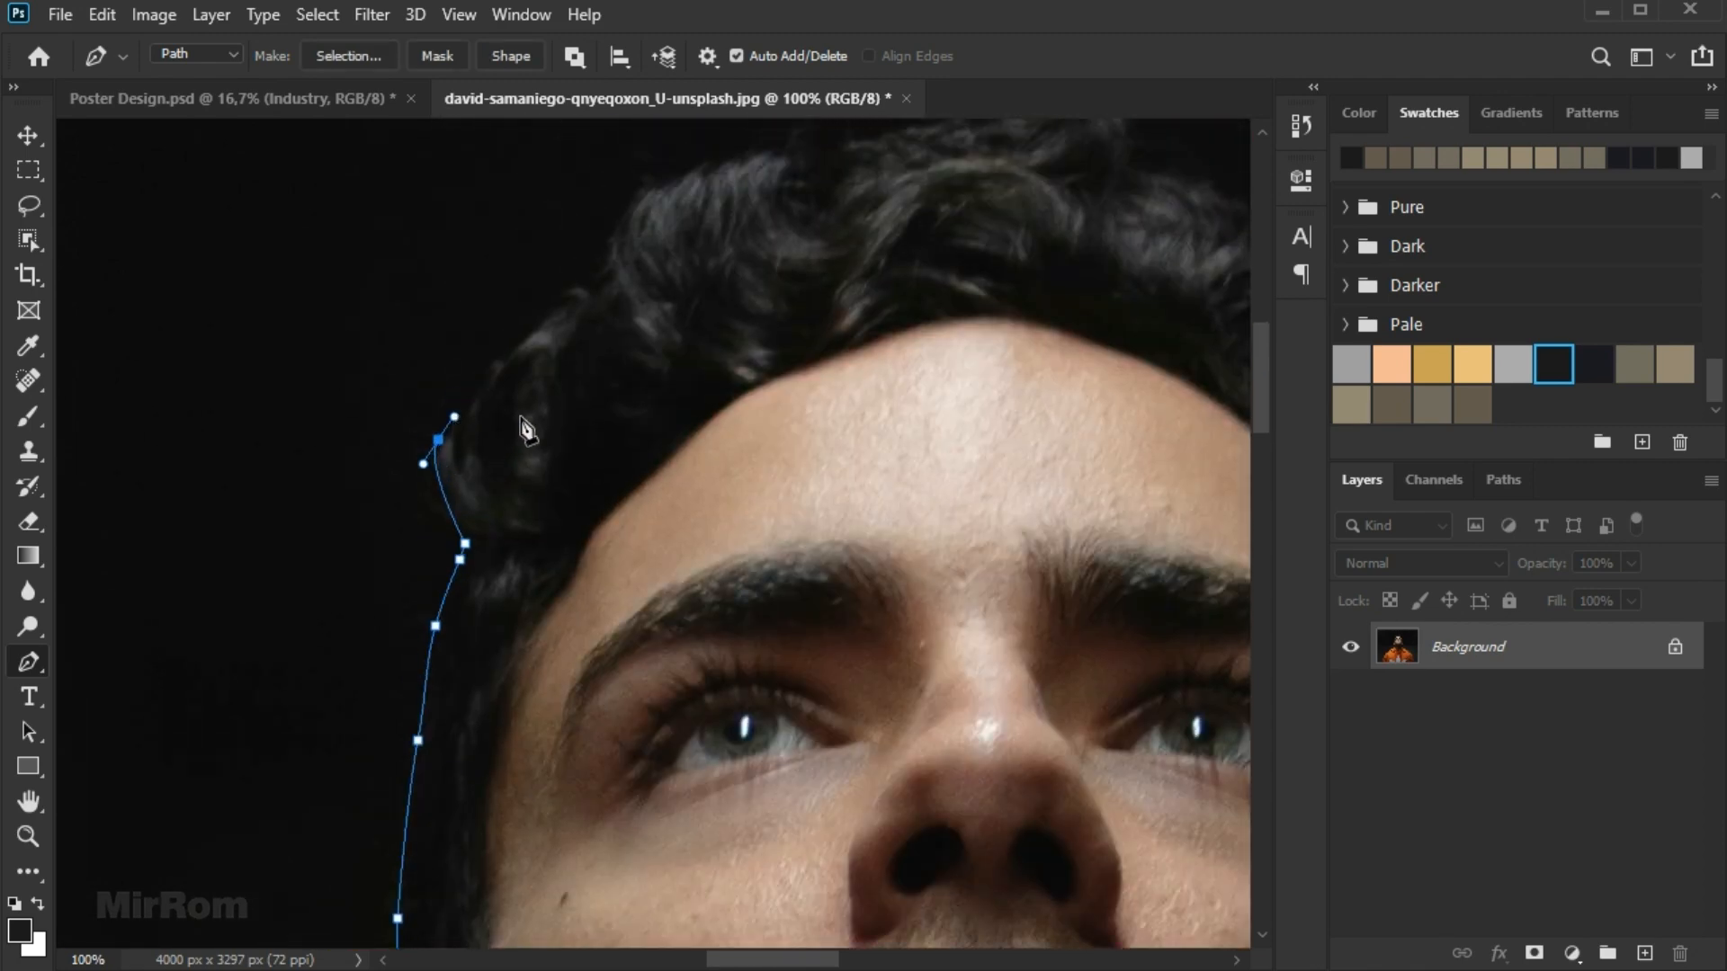
Continue the path along the hair outline, over the top of the head and down toward the right temple.
click(543, 414)
drag(602, 365, 904, 303)
scroll(648, 378, up, 1)
click(795, 354)
click(802, 380)
drag(1023, 284, 1052, 279)
click(1122, 280)
click(1148, 330)
drag(1191, 353, 1212, 360)
drag(813, 964, 860, 939)
drag(833, 400, 845, 413)
drag(887, 432, 897, 438)
click(908, 462)
click(868, 454)
click(861, 487)
drag(921, 549, 927, 566)
drag(935, 607, 954, 633)
scroll(1079, 558, down, 6)
drag(1107, 470, 1107, 539)
Trace the path down the right side of the head, around the ear and along the neck to the hood.
scroll(1110, 557, down, 2)
click(1094, 548)
drag(1191, 585, 1206, 632)
scroll(1204, 540, down, 3)
drag(1201, 467, 1069, 499)
drag(1045, 505, 1040, 521)
drag(1024, 620, 1022, 638)
scroll(1023, 594, down, 5)
drag(1013, 302, 1022, 336)
click(1043, 527)
Trace the path along the right side of the hood, shoulder and sleeve down to the photo's bottom edge.
drag(1069, 504, 1077, 496)
drag(1140, 482, 1167, 513)
drag(820, 959, 877, 960)
scroll(845, 558, down, 4)
drag(810, 207, 827, 219)
drag(999, 327, 1056, 343)
drag(1109, 369, 1121, 382)
drag(878, 959, 932, 959)
drag(688, 454, 767, 515)
scroll(1103, 644, down, 2)
drag(1056, 604, 1052, 649)
scroll(1102, 644, right, 3)
scroll(1079, 649, down, 7)
drag(1150, 627, 1179, 715)
click(1200, 469)
drag(1203, 529, 1204, 549)
drag(1212, 465, 1223, 517)
scroll(1218, 517, right, 2)
click(1094, 814)
Run the path across the photo's bottom edge and trace the left sleeve, shoulder and hood up to the neck.
scroll(1082, 836, left, 15)
click(692, 824)
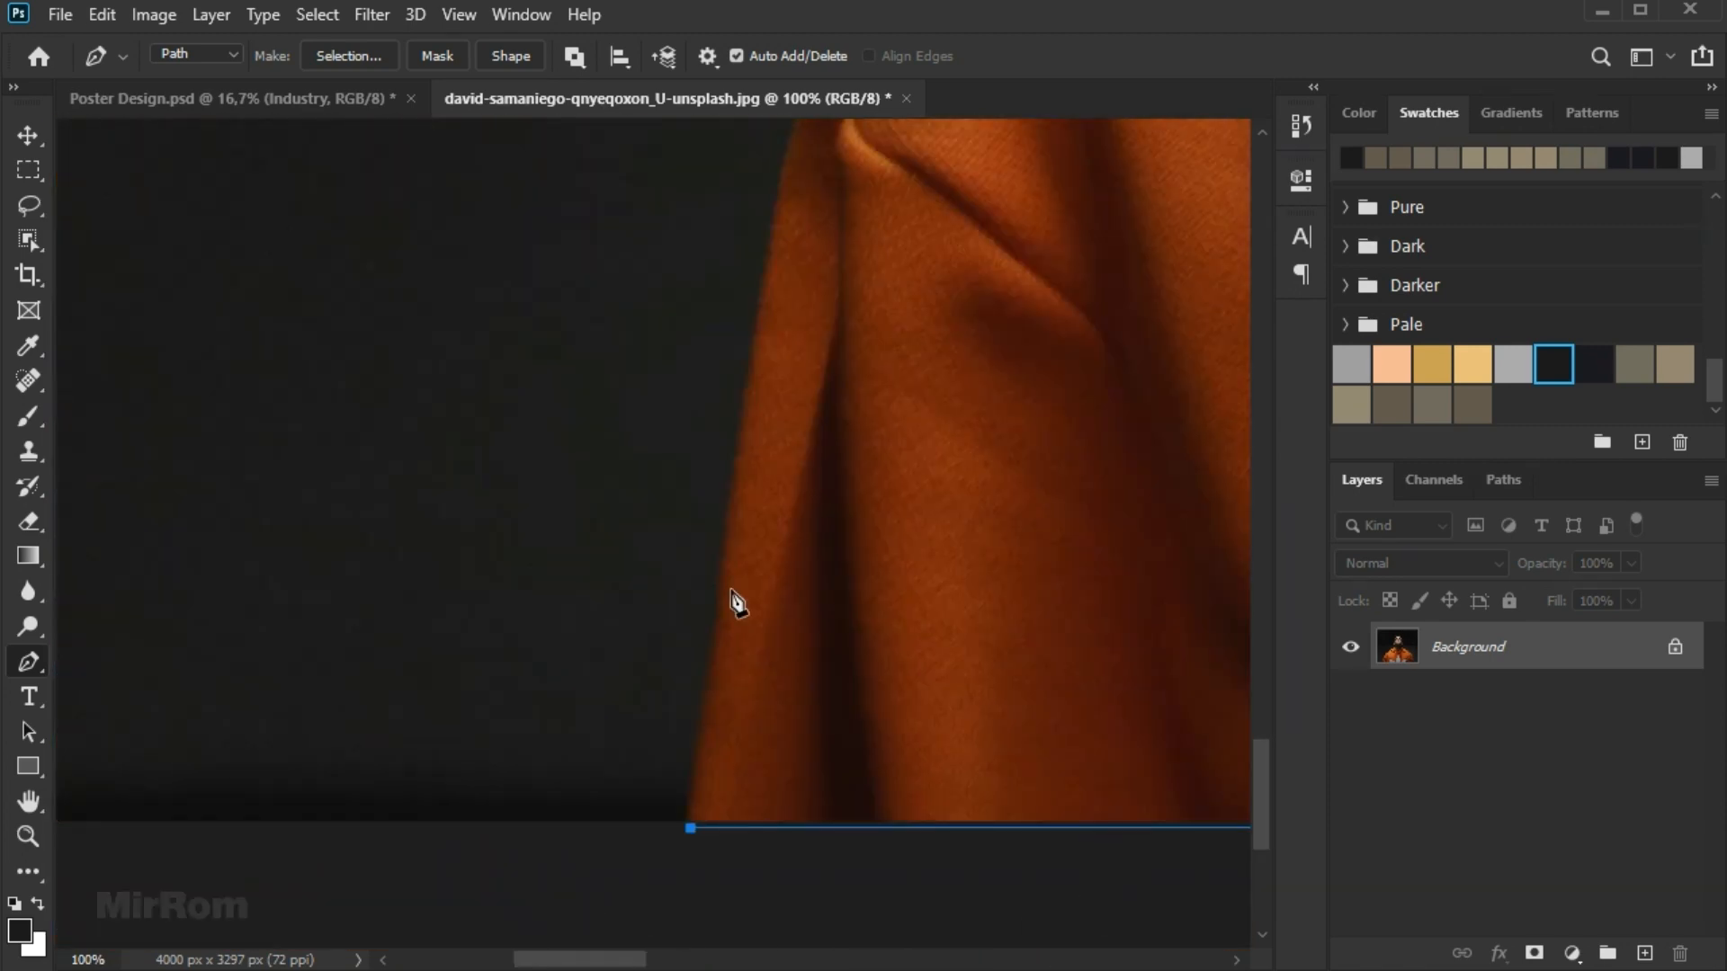
scroll(737, 540, up, 4)
drag(773, 546, 778, 501)
click(807, 425)
drag(900, 388, 910, 372)
scroll(910, 372, up, 6)
drag(1082, 494, 1118, 467)
scroll(900, 504, right, 9)
drag(709, 470, 759, 432)
drag(975, 293, 1067, 257)
click(1009, 271)
scroll(1070, 261, up, 3)
drag(1174, 288, 1218, 255)
scroll(1124, 322, right, 9)
drag(653, 345, 667, 340)
click(787, 265)
click(902, 192)
Trace the left side of the neck and the ear, closing the path at its starting point.
scroll(902, 192, up, 5)
drag(915, 235, 921, 199)
scroll(922, 200, up, 11)
click(888, 412)
drag(808, 423, 778, 421)
click(752, 401)
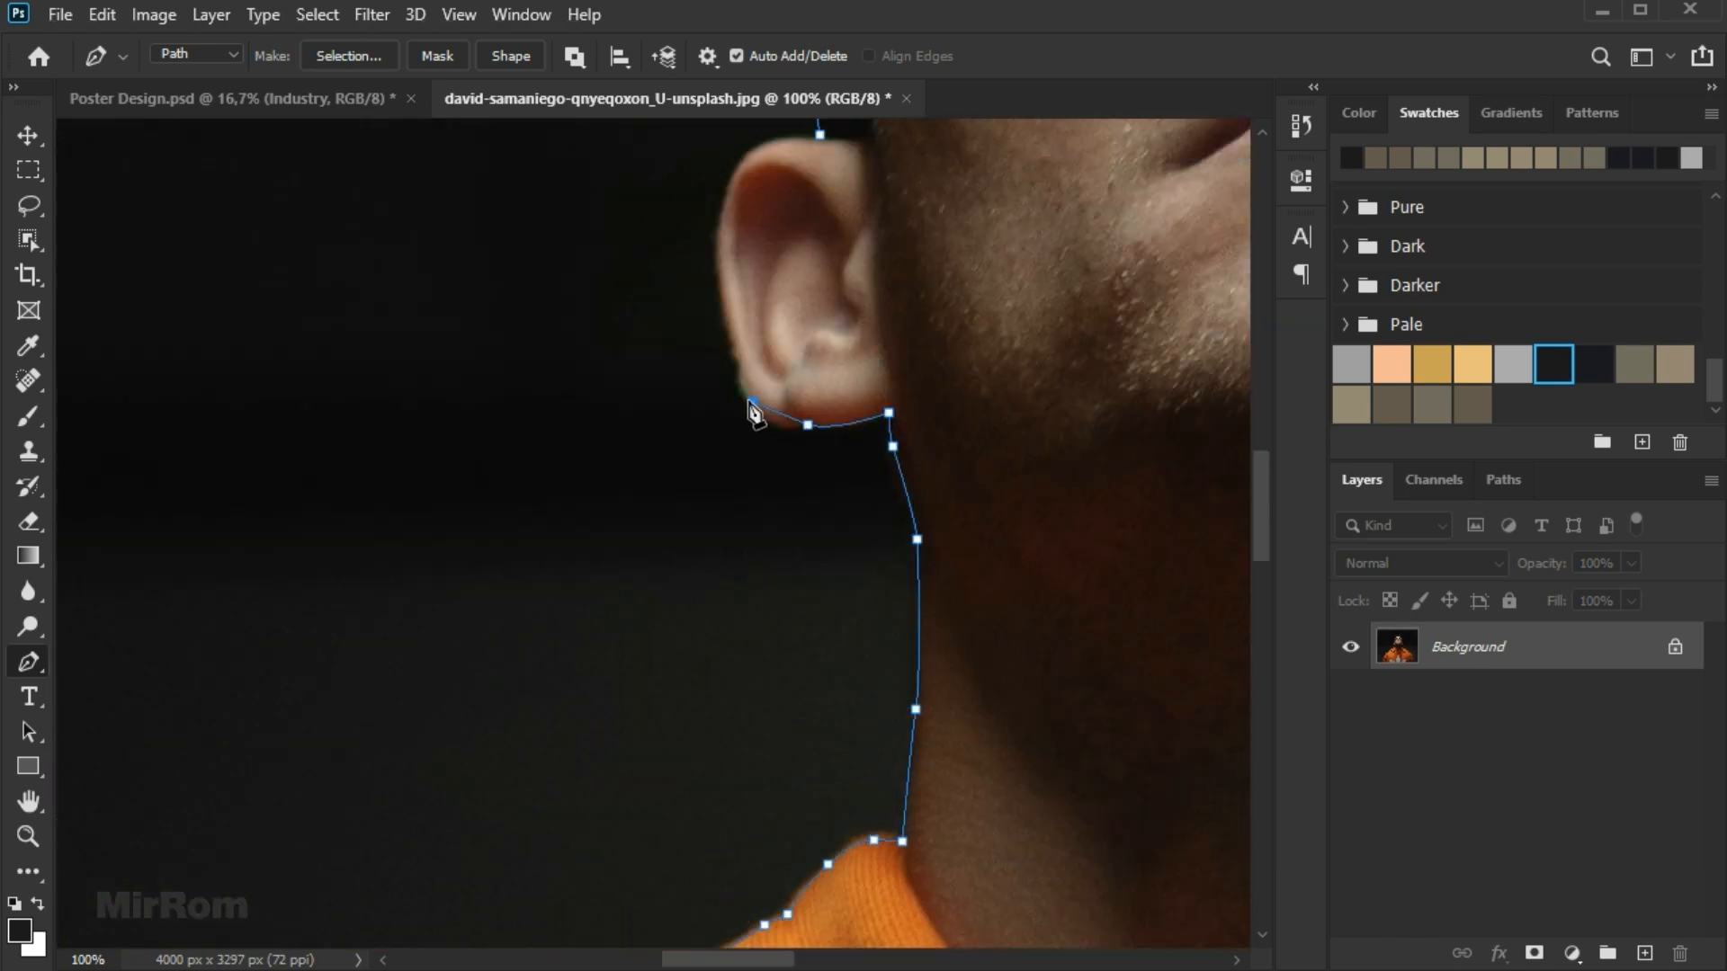
scroll(717, 284, up, 2)
drag(716, 348, 720, 315)
drag(734, 257, 746, 241)
drag(819, 221, 827, 230)
Convert the path to a selection with a 0.1-pixel feather and add it as a layer mask that cuts out the man.
key(ctrl+0)
right_click(684, 364)
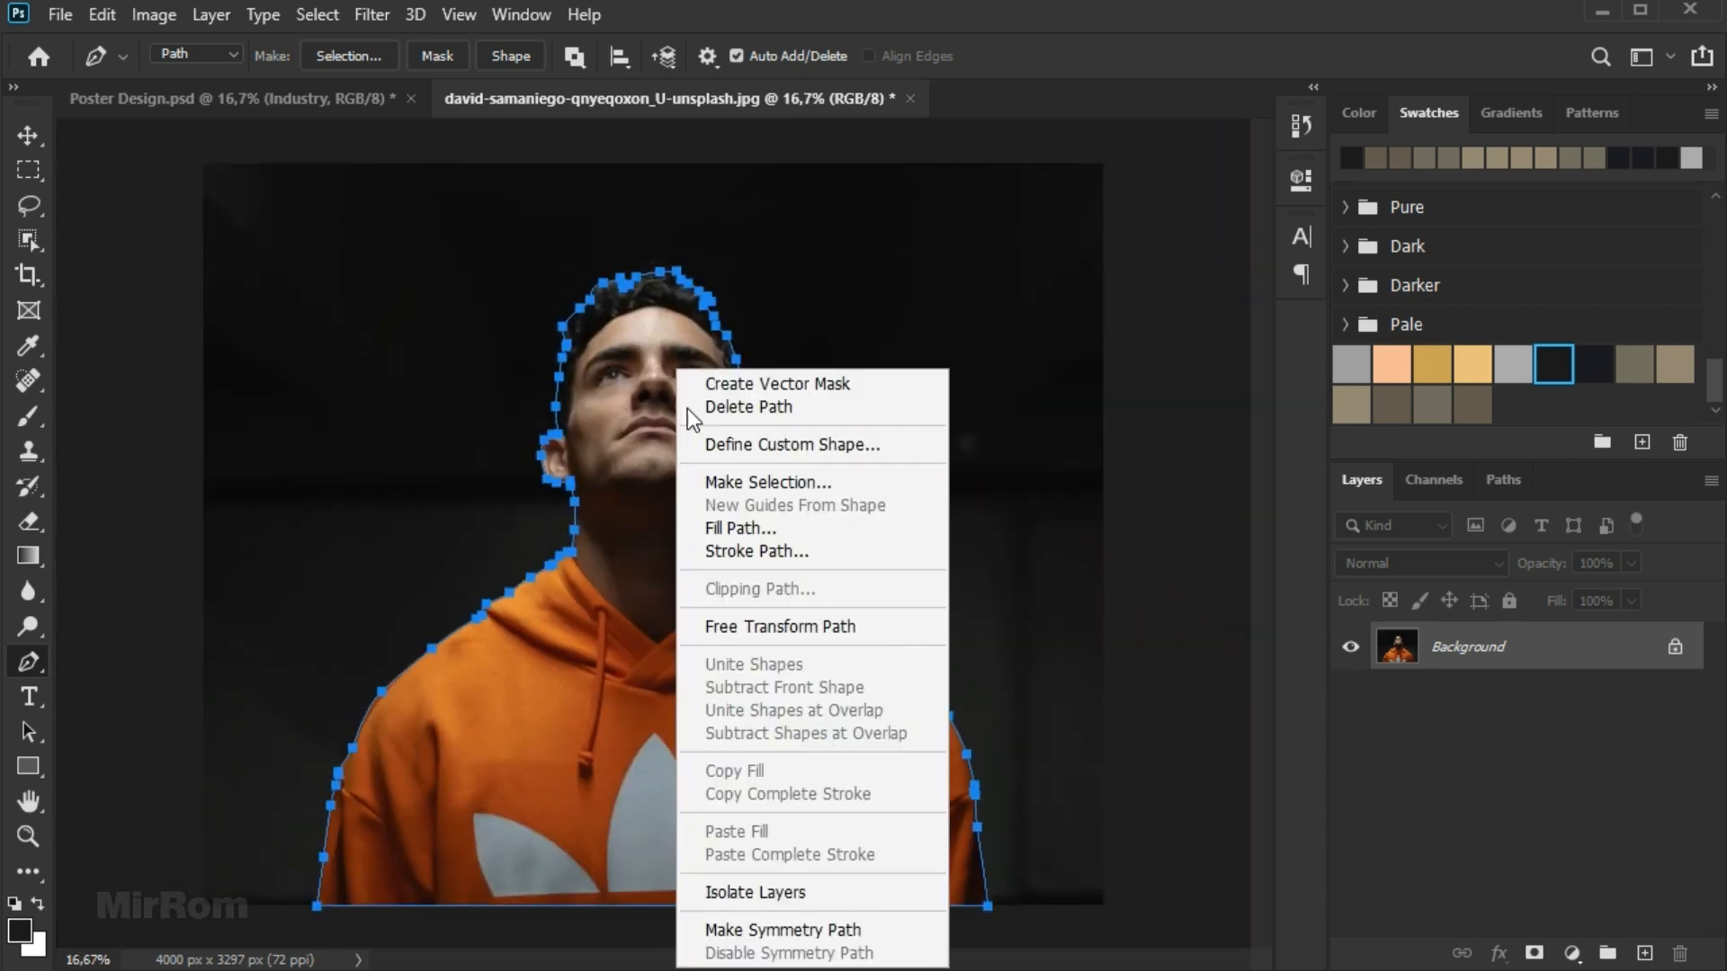
click(856, 482)
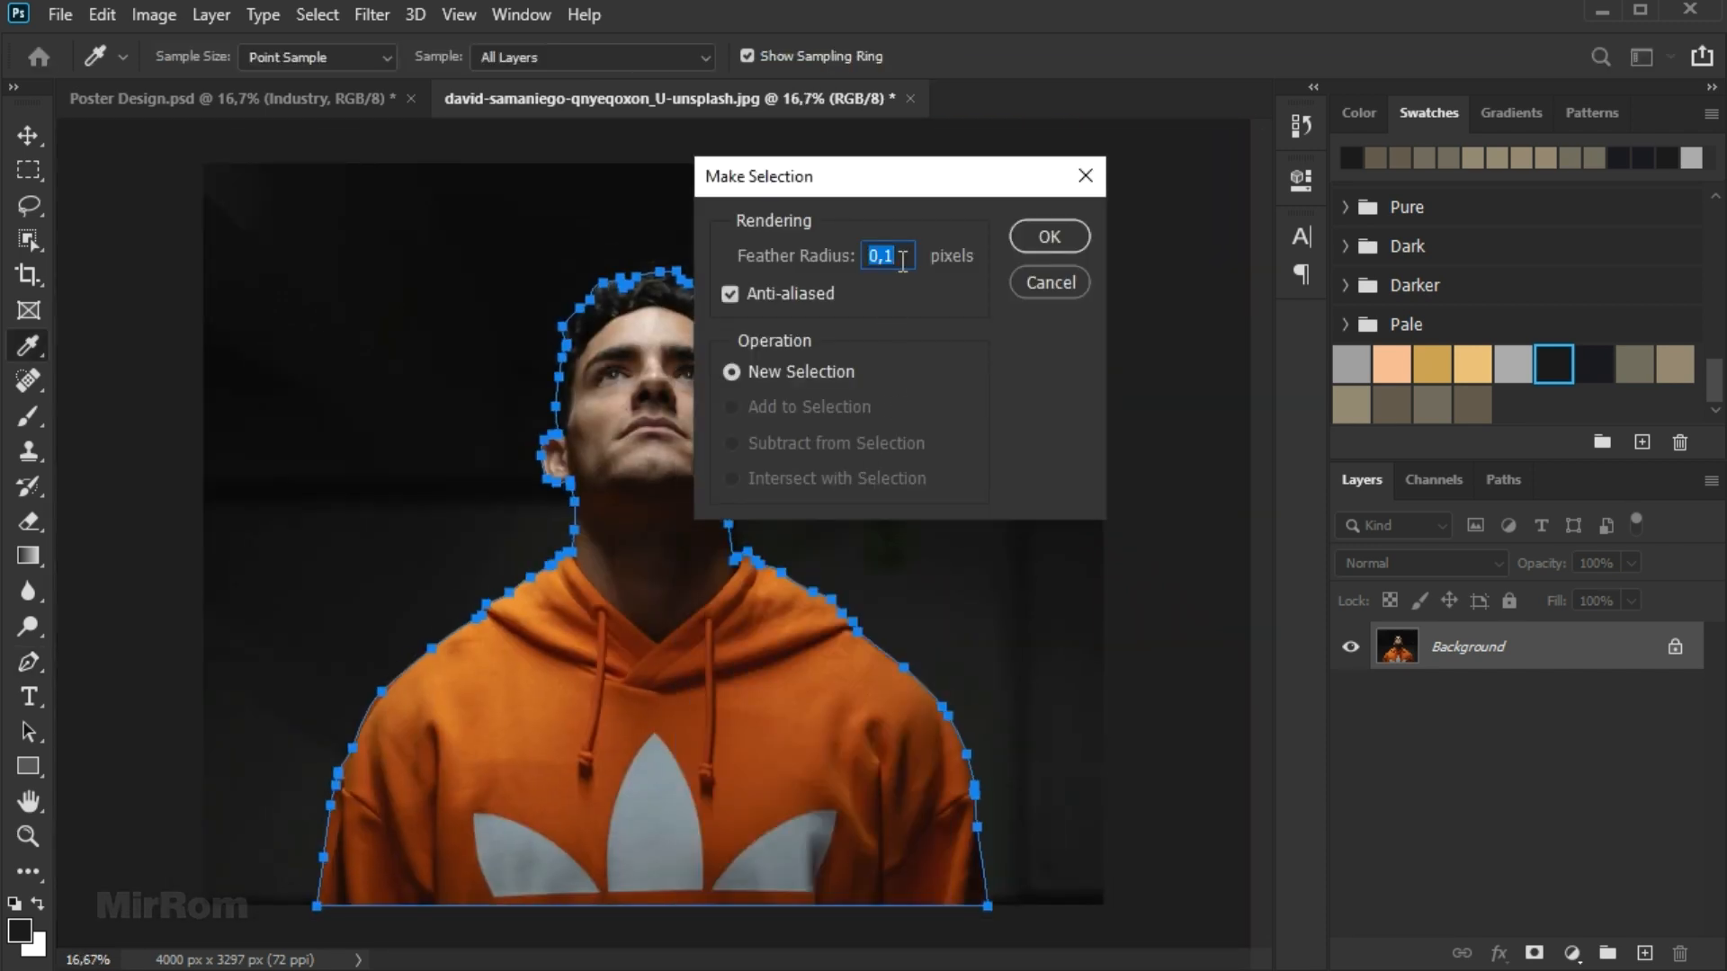
click(1026, 239)
click(1534, 953)
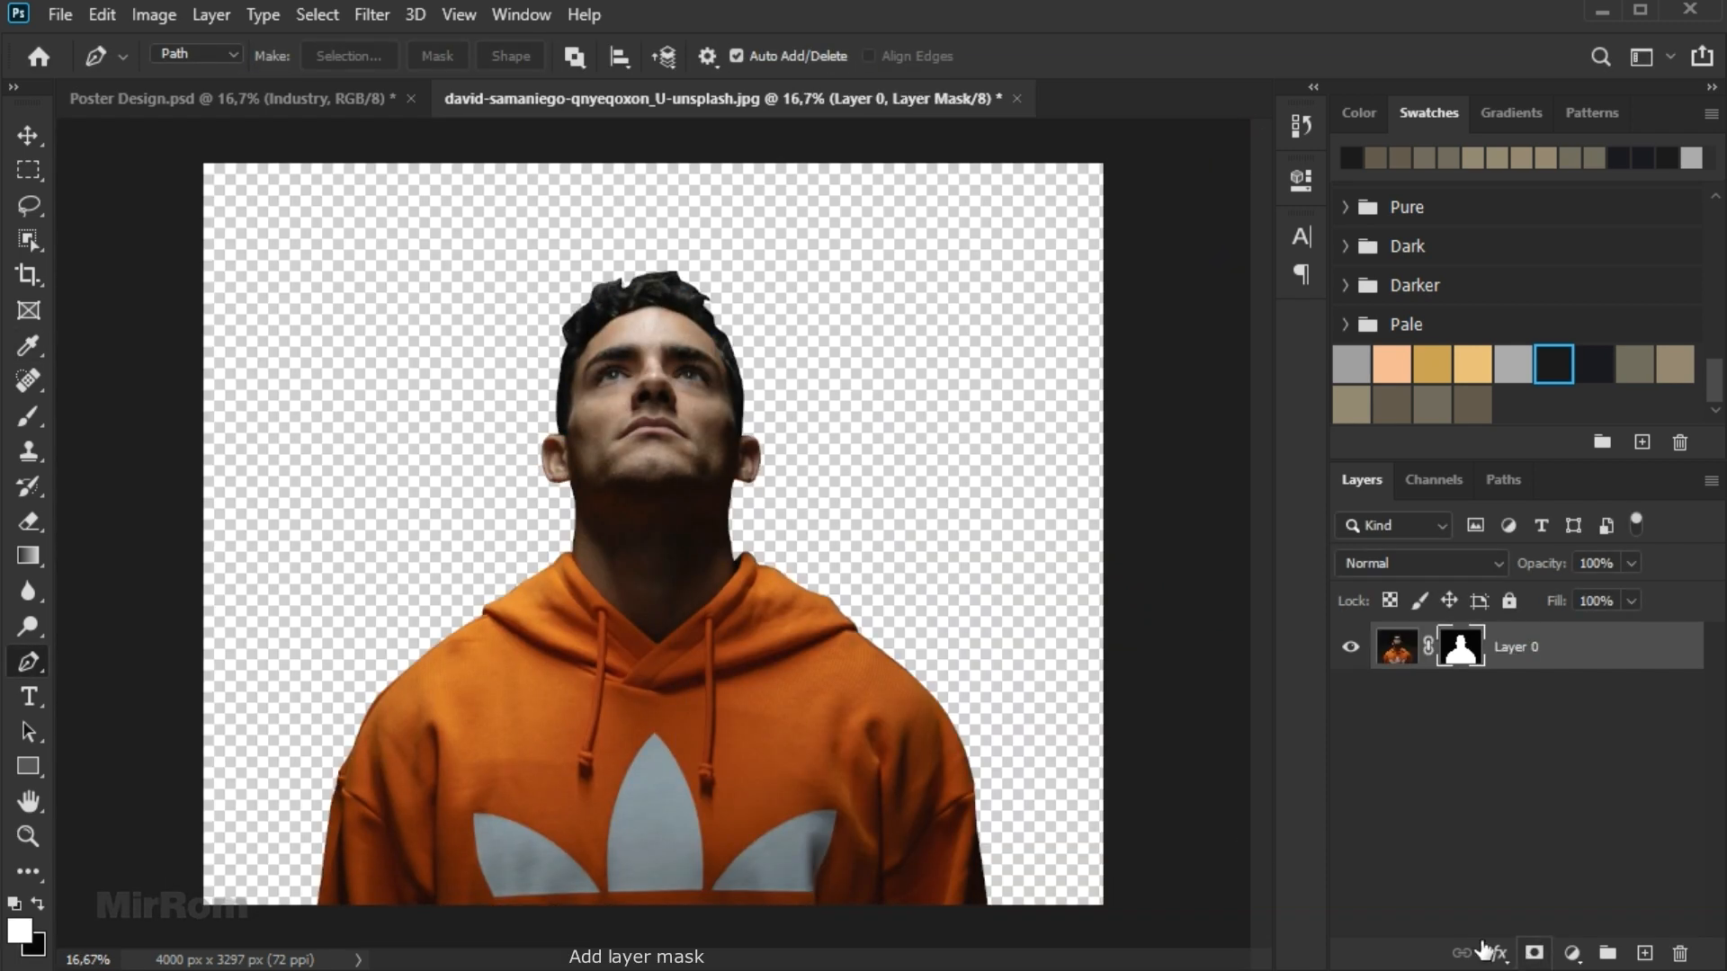
Copy the cut-out man into the Poster Design document, close the portrait file and center him on the poster.
key(v)
scroll(739, 393, up, 3)
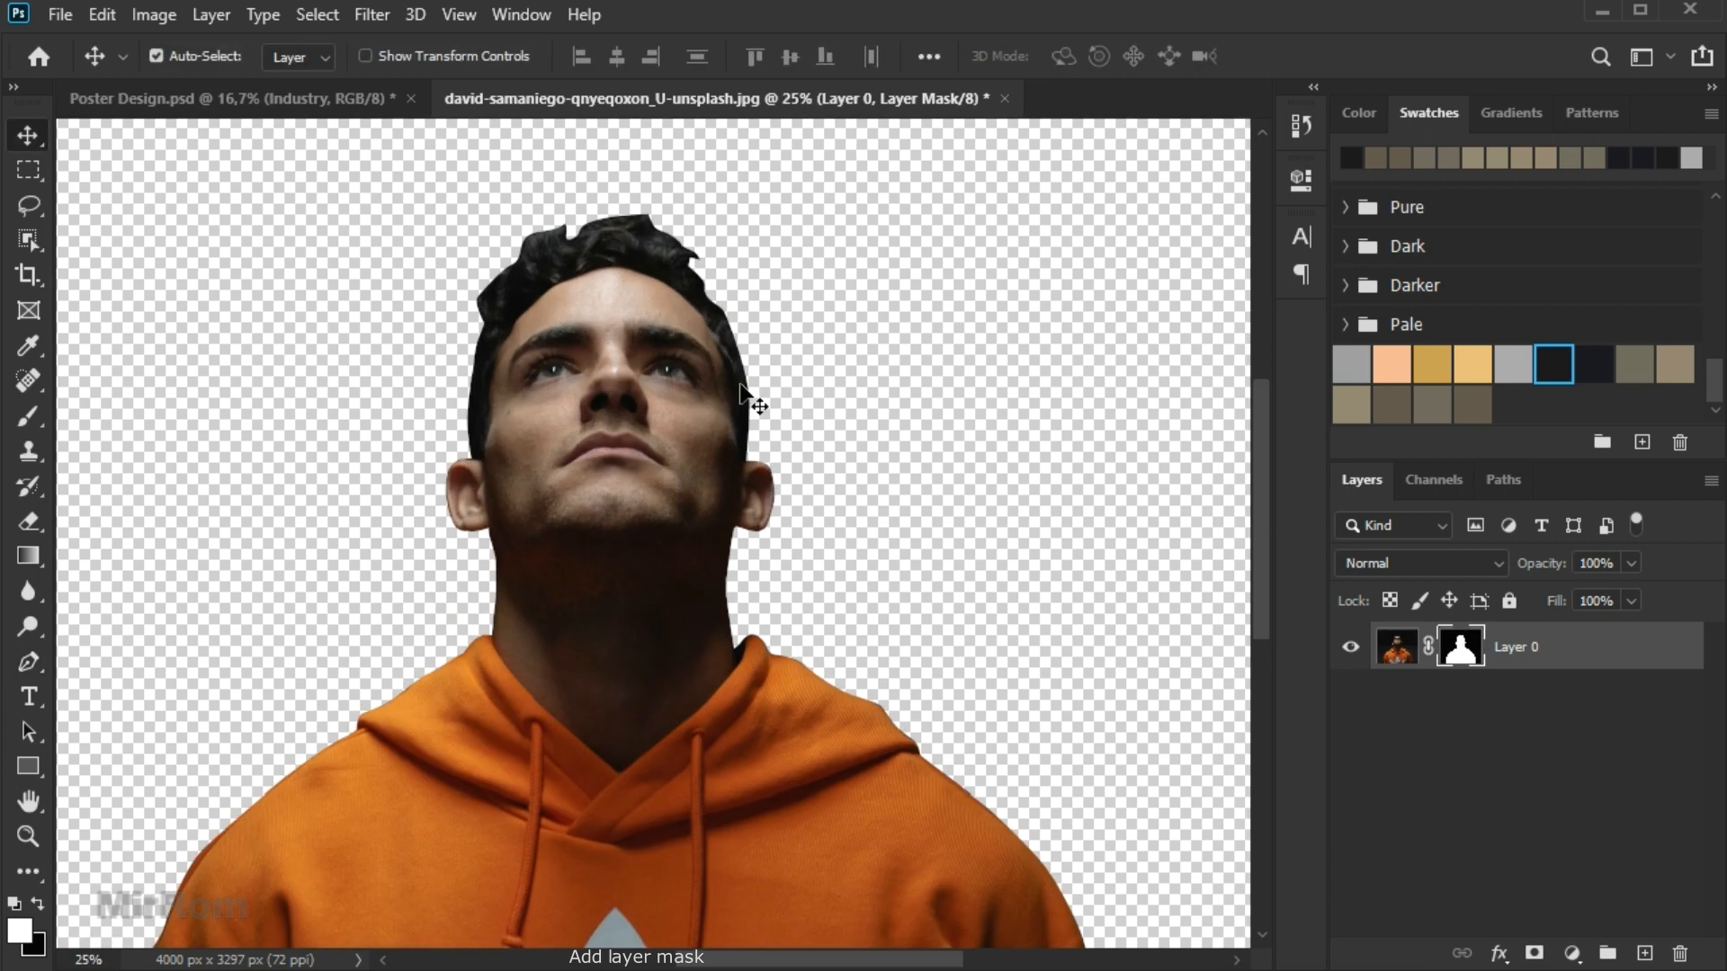
scroll(868, 450, down, 1)
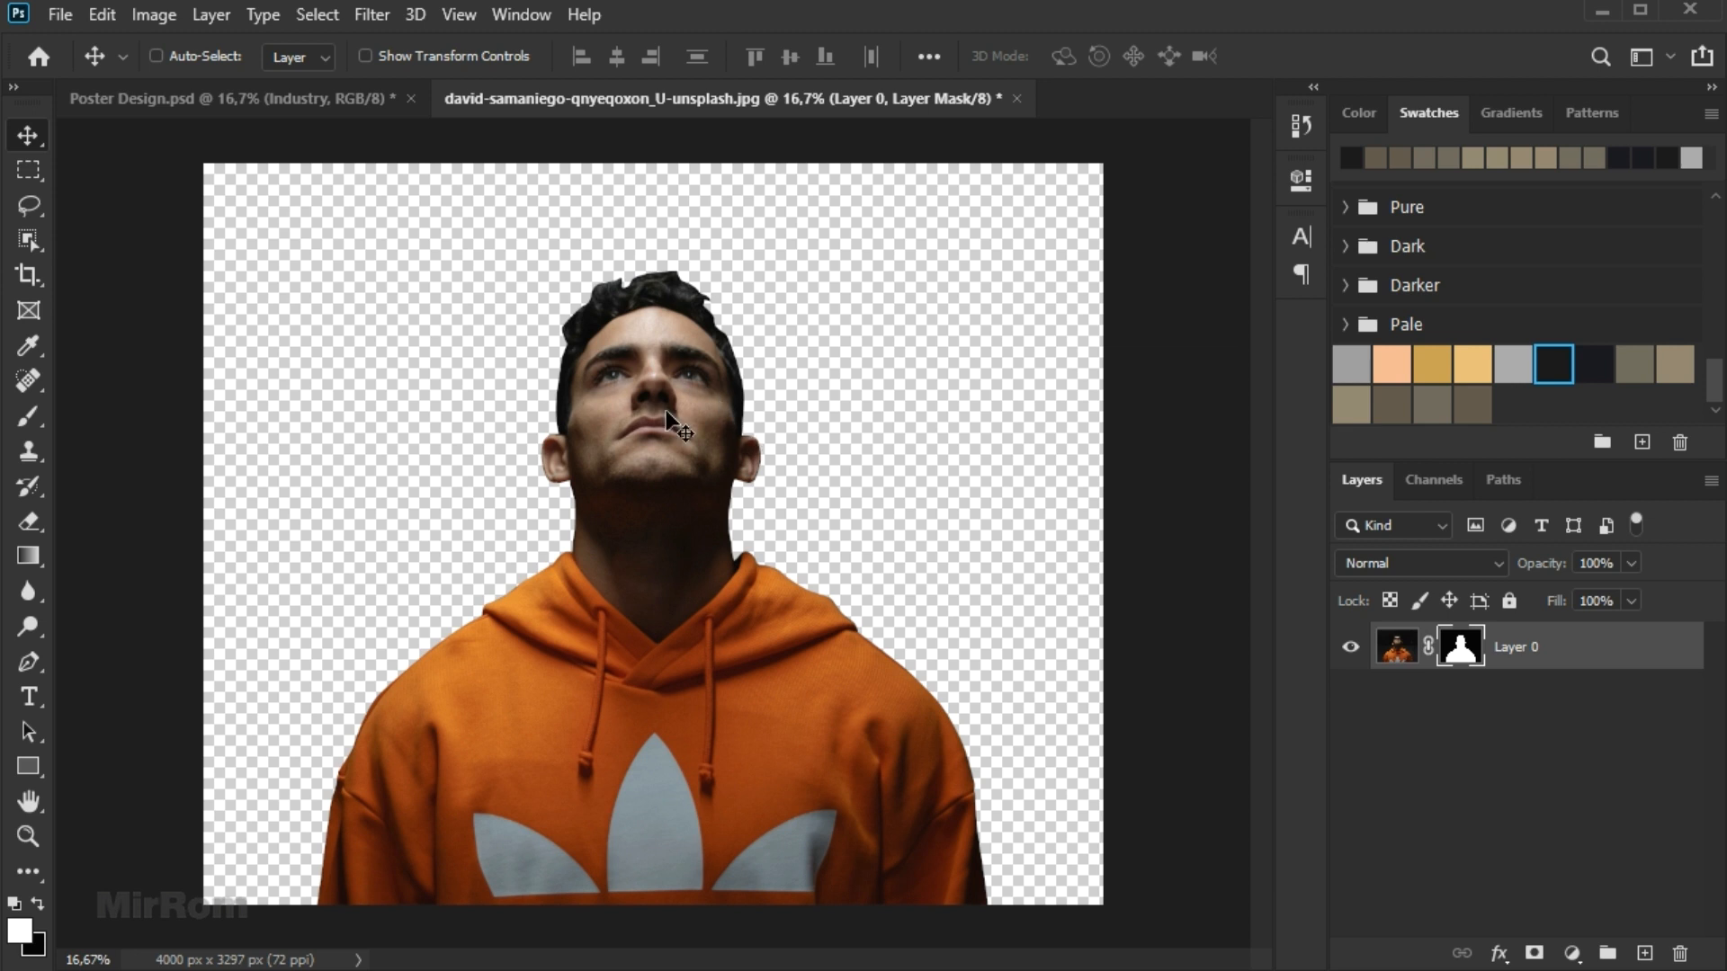
drag(665, 410, 694, 590)
click(1008, 98)
click(841, 385)
drag(741, 449, 722, 449)
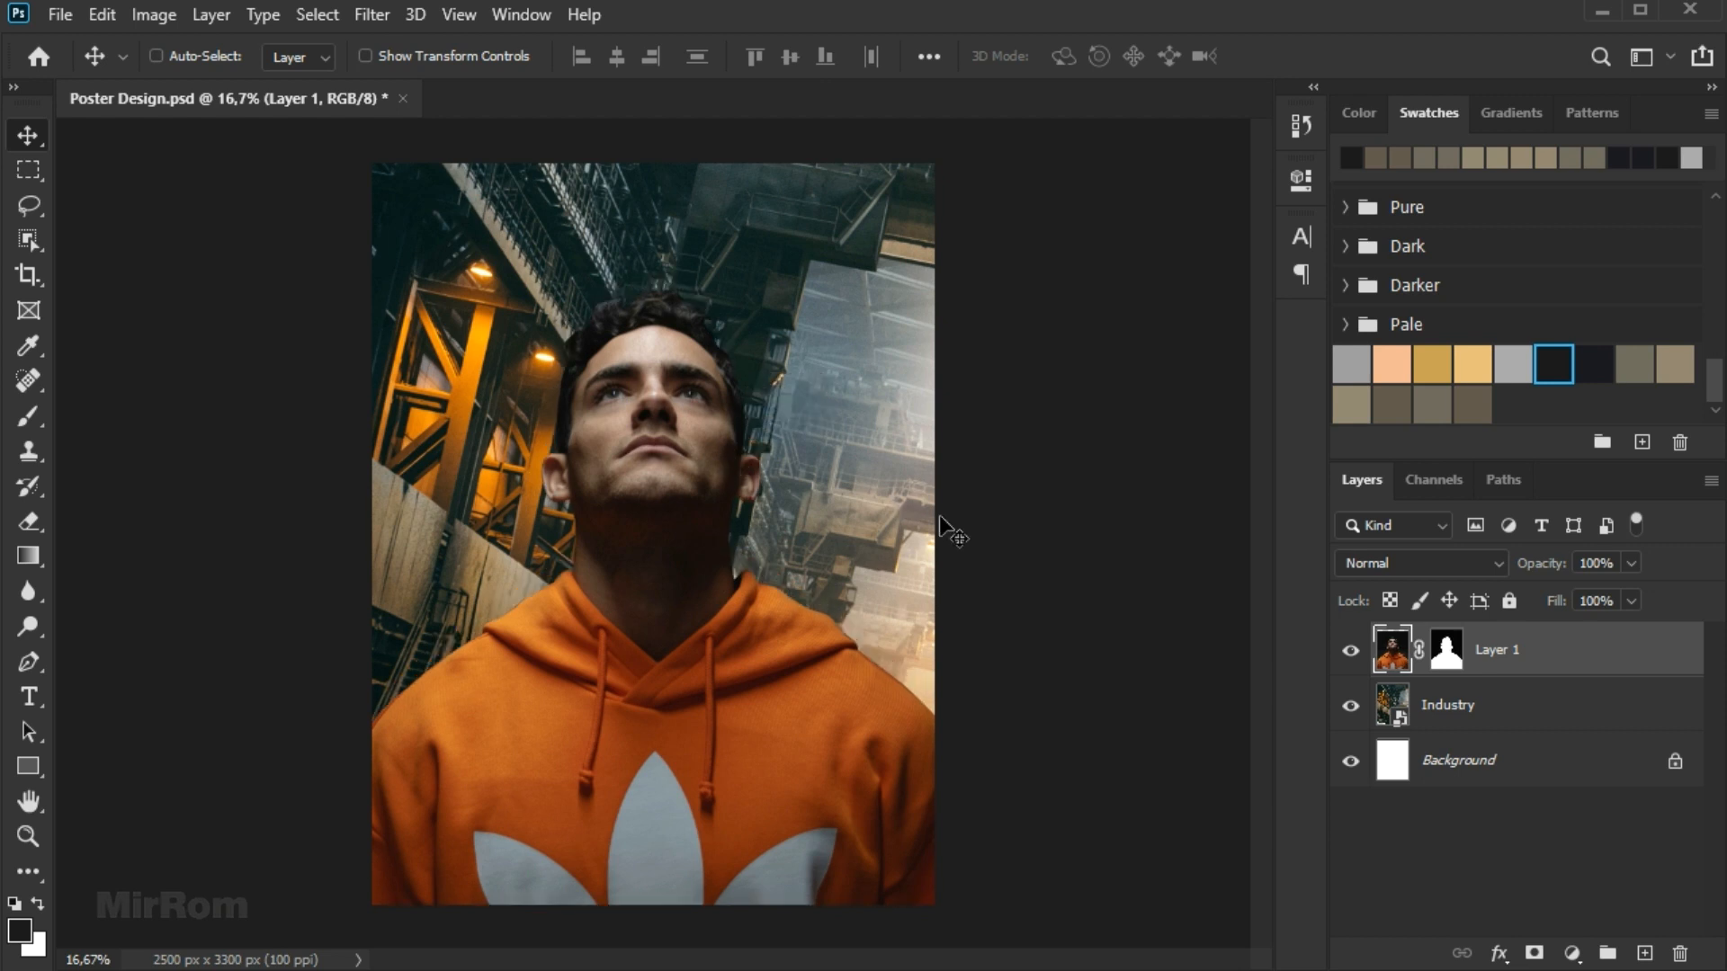
Rename the cut-out man's layer Model and convert it to a smart object.
scroll(720, 431, up, 1)
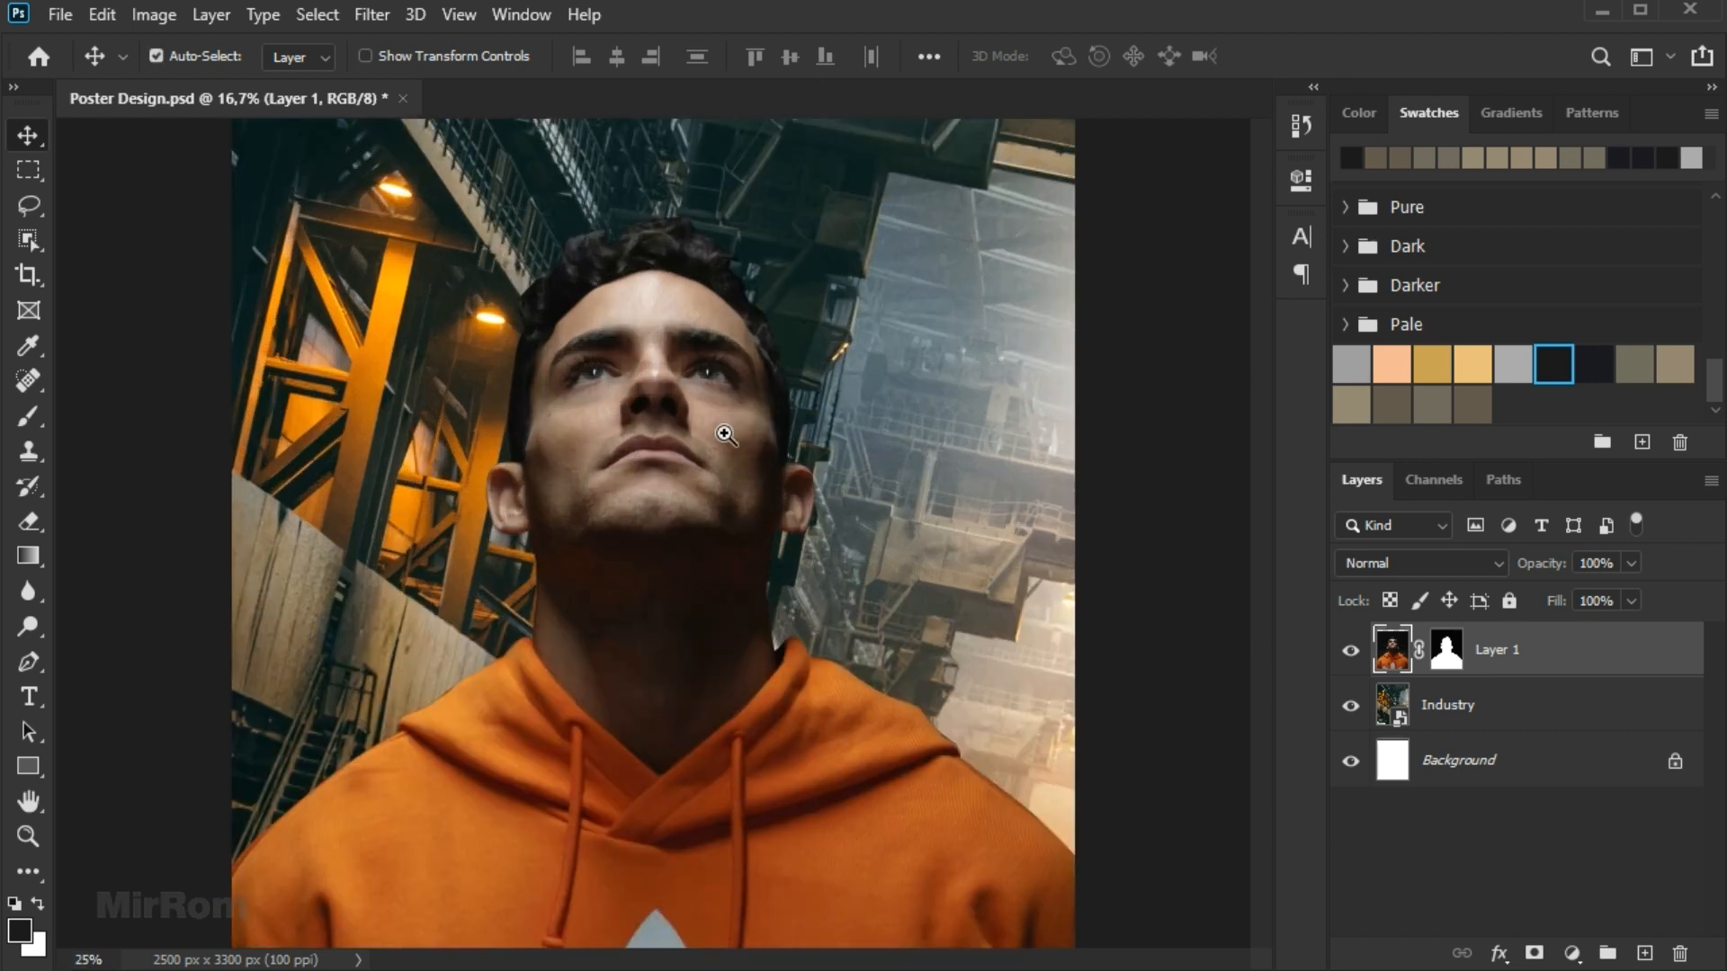
scroll(753, 484, up, 1)
scroll(890, 568, down, 1)
scroll(890, 568, down, 1)
double_click(1496, 650)
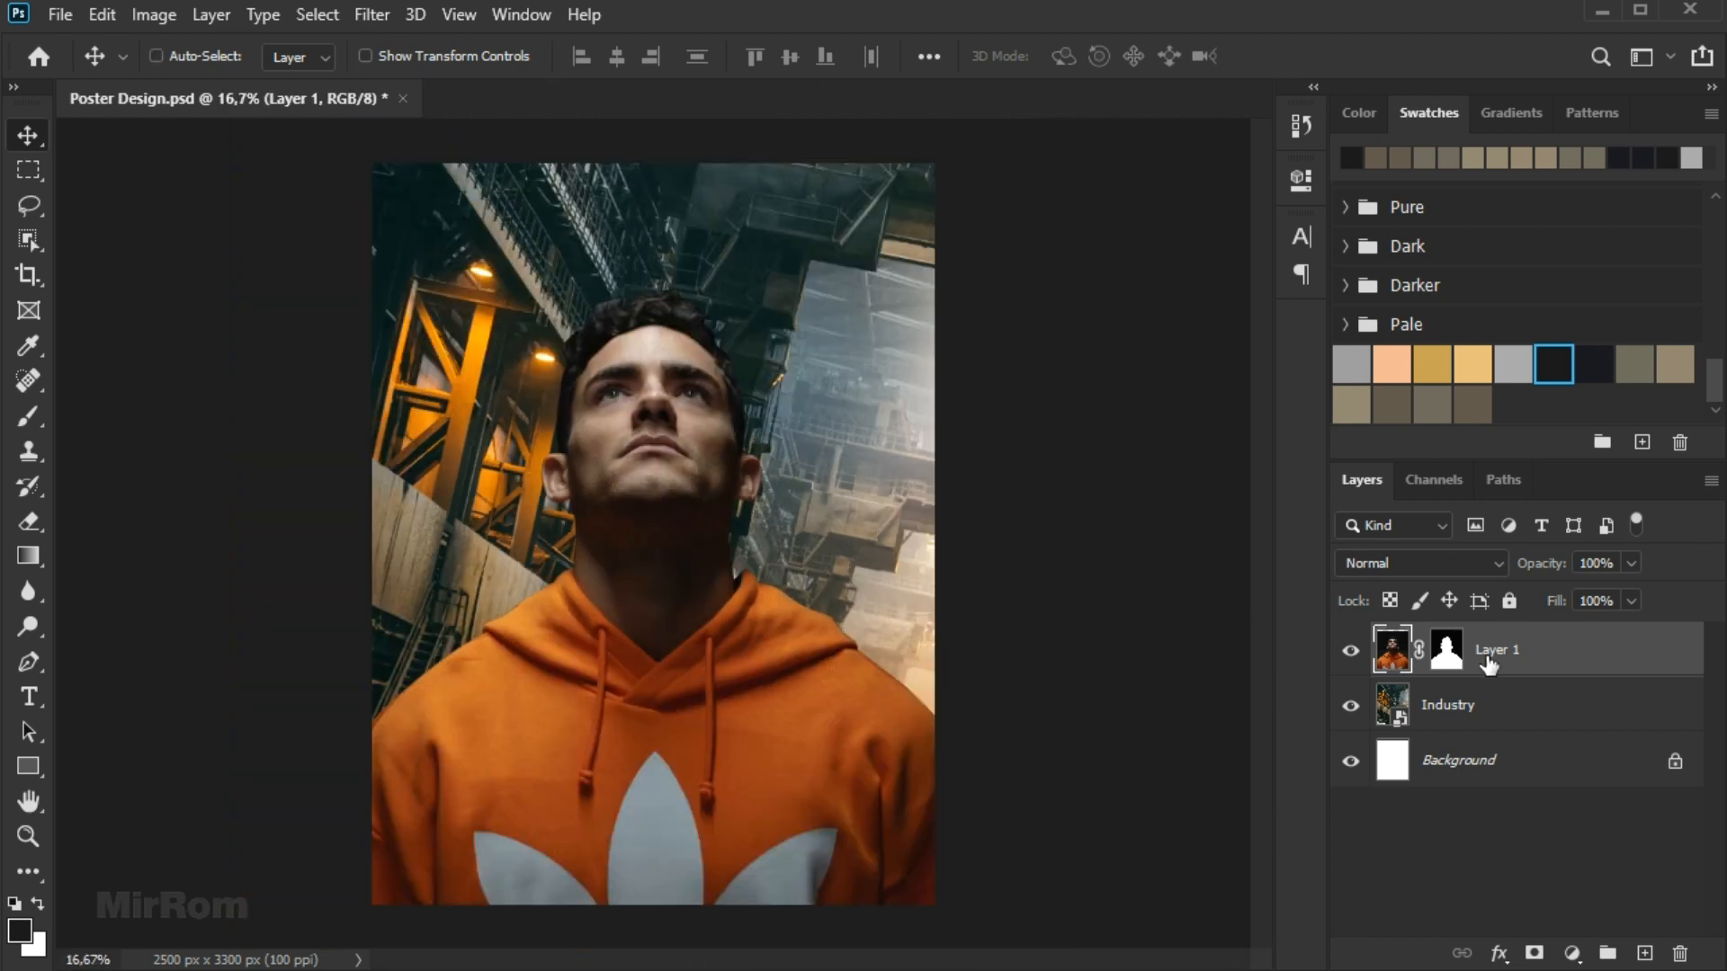
key(Return)
right_click(1542, 656)
click(1307, 371)
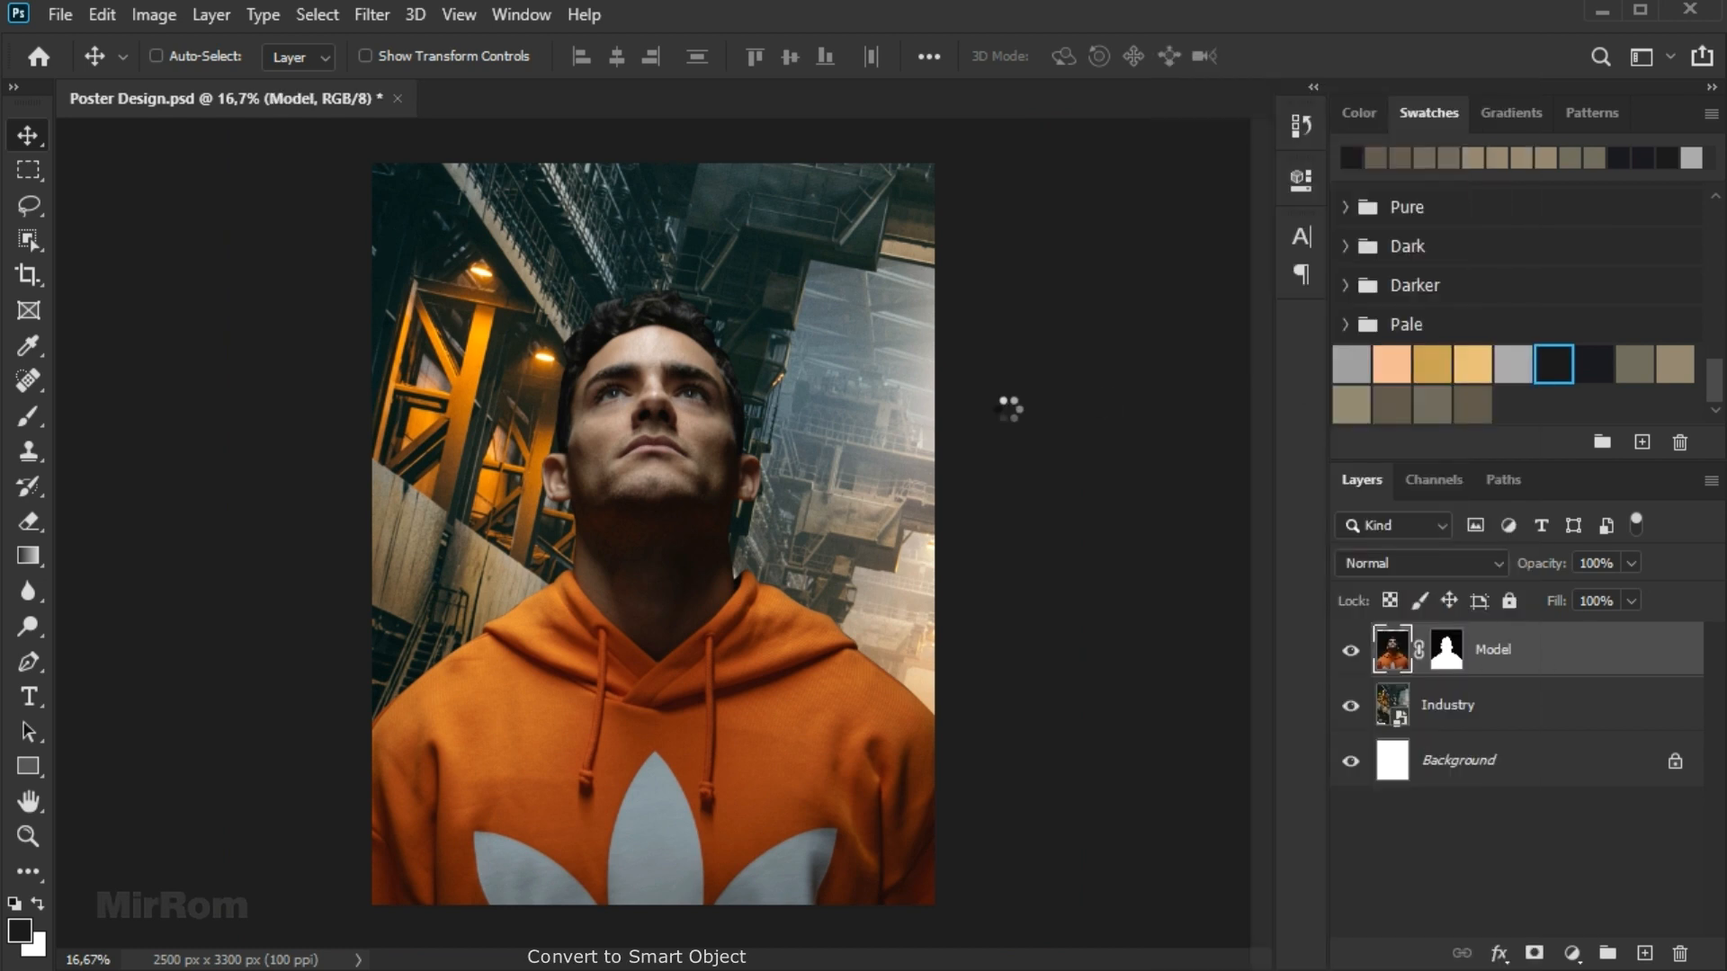
Free-transform the Model layer, moving the man lower on the poster and scaling him down slightly.
key(ctrl+t)
drag(845, 364, 830, 471)
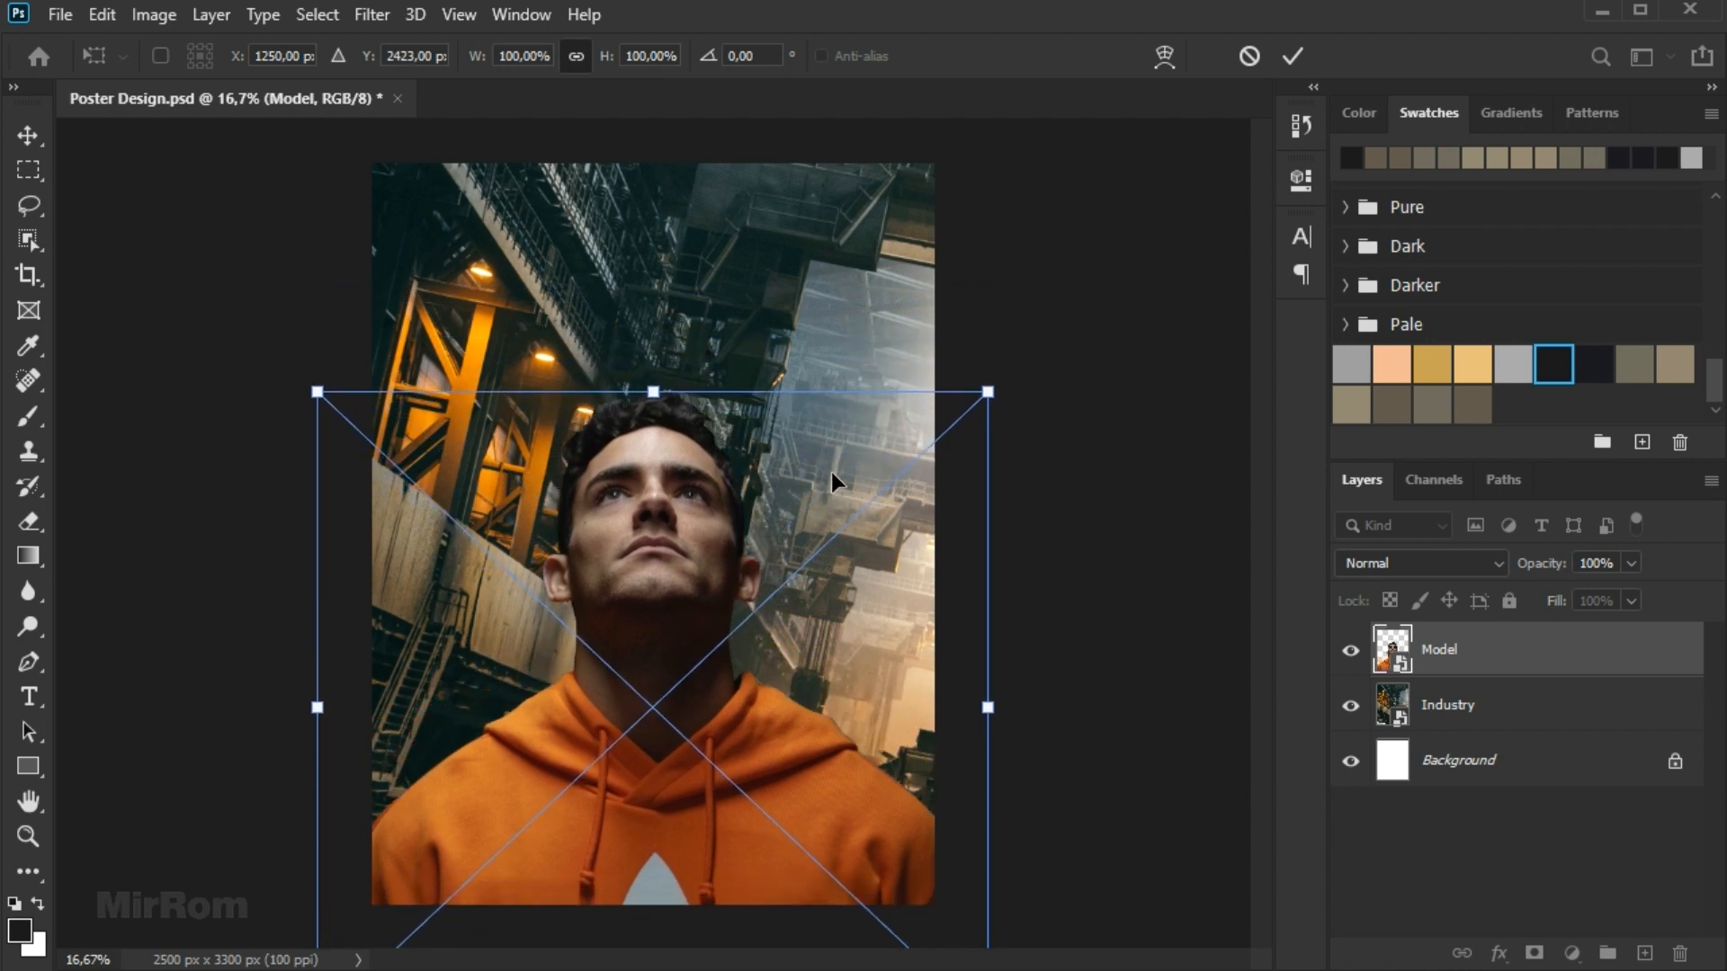
drag(831, 471, 818, 446)
drag(304, 368, 314, 378)
drag(718, 557, 724, 541)
key(shift+Down)
key(shift+Down)
key(shift+Down)
key(shift+Down)
key(shift+Down)
key(shift+Down)
drag(989, 373, 986, 374)
key(Return)
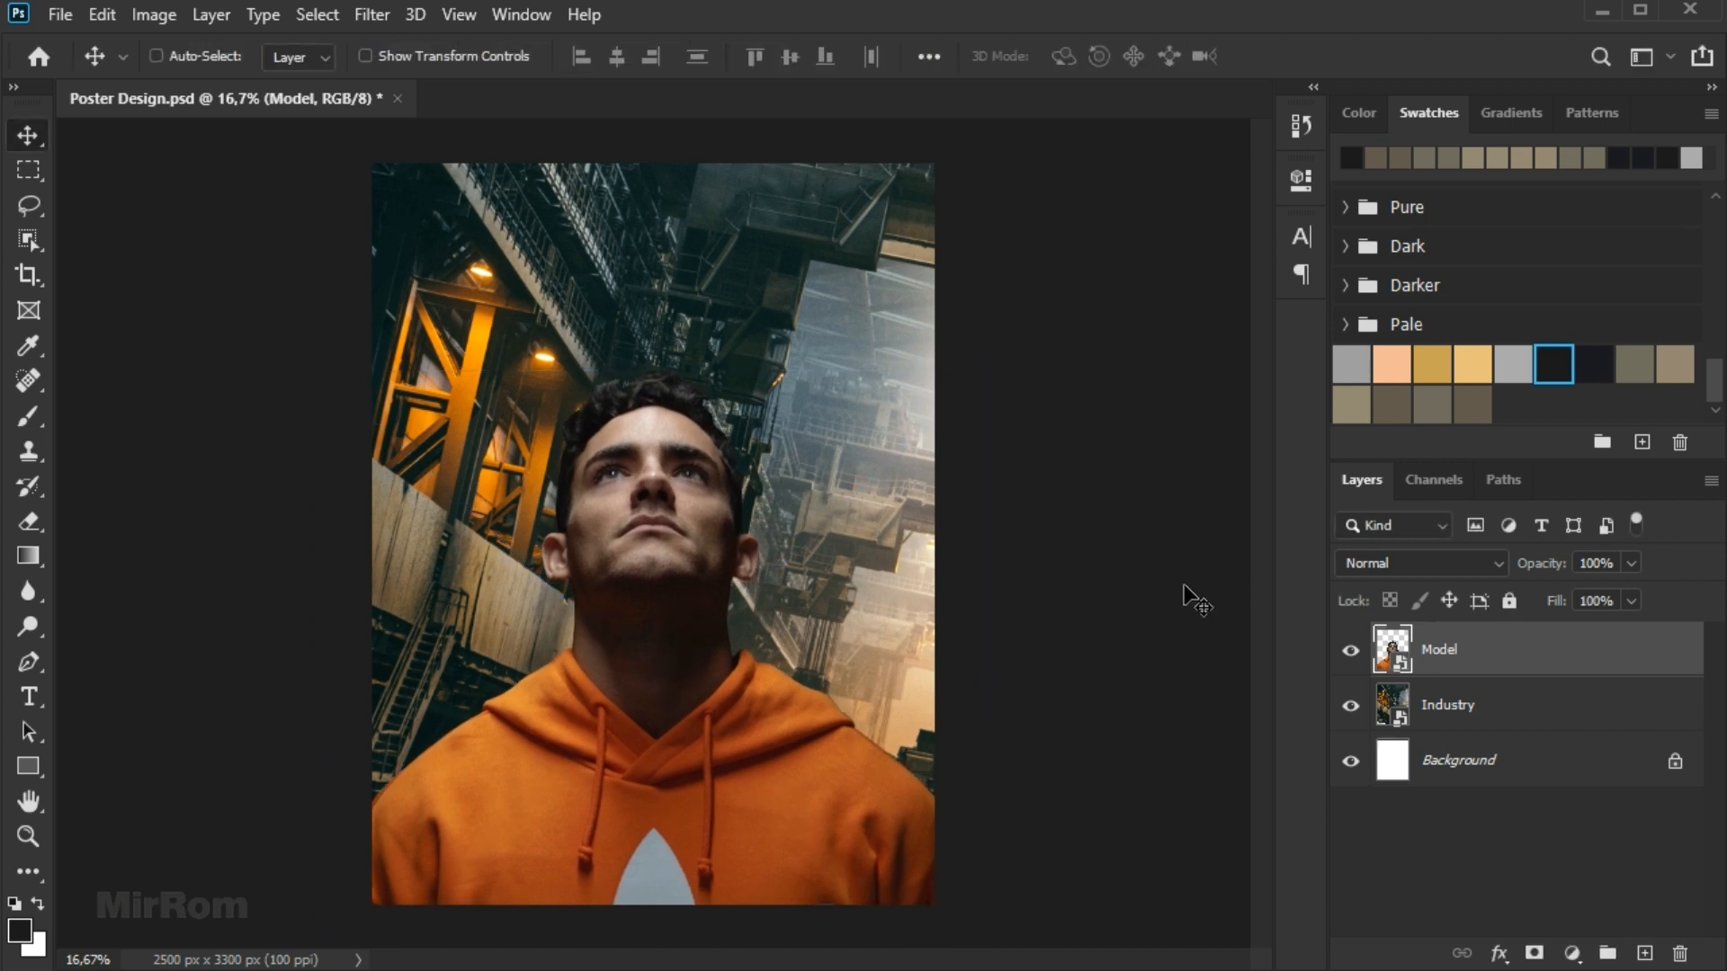
Hide the Model layer and add a Solid Color fill layer in 9b9b9b above the Industry layer.
click(1351, 650)
click(1448, 705)
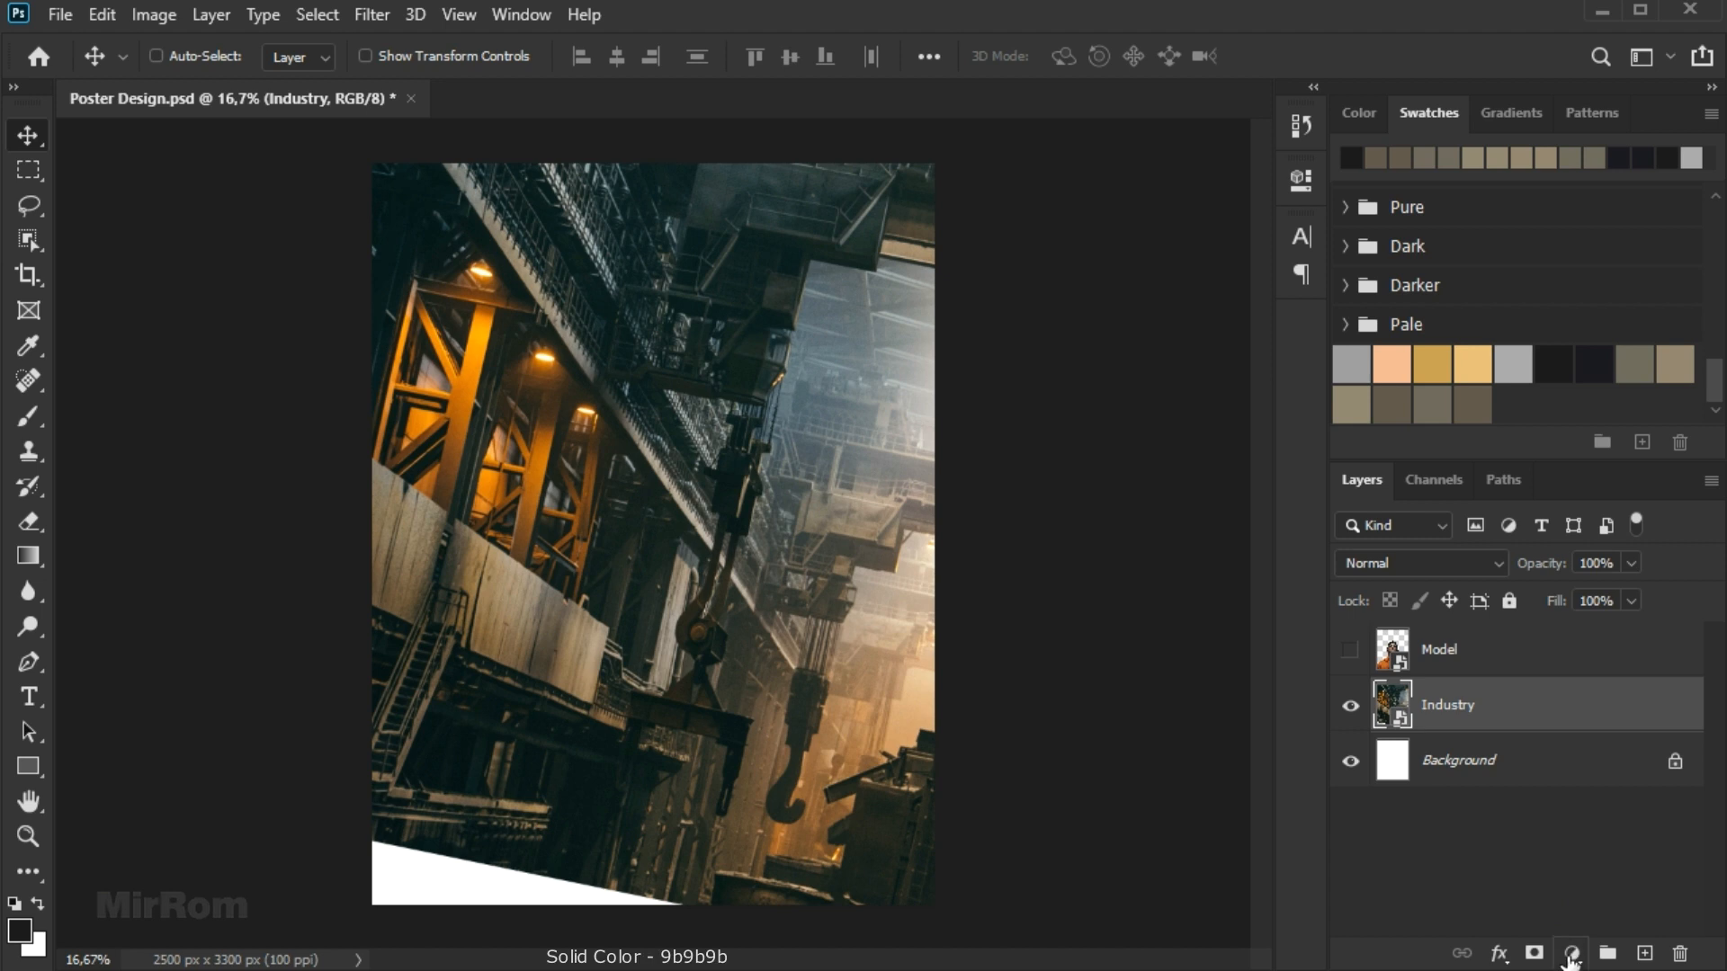
click(1572, 954)
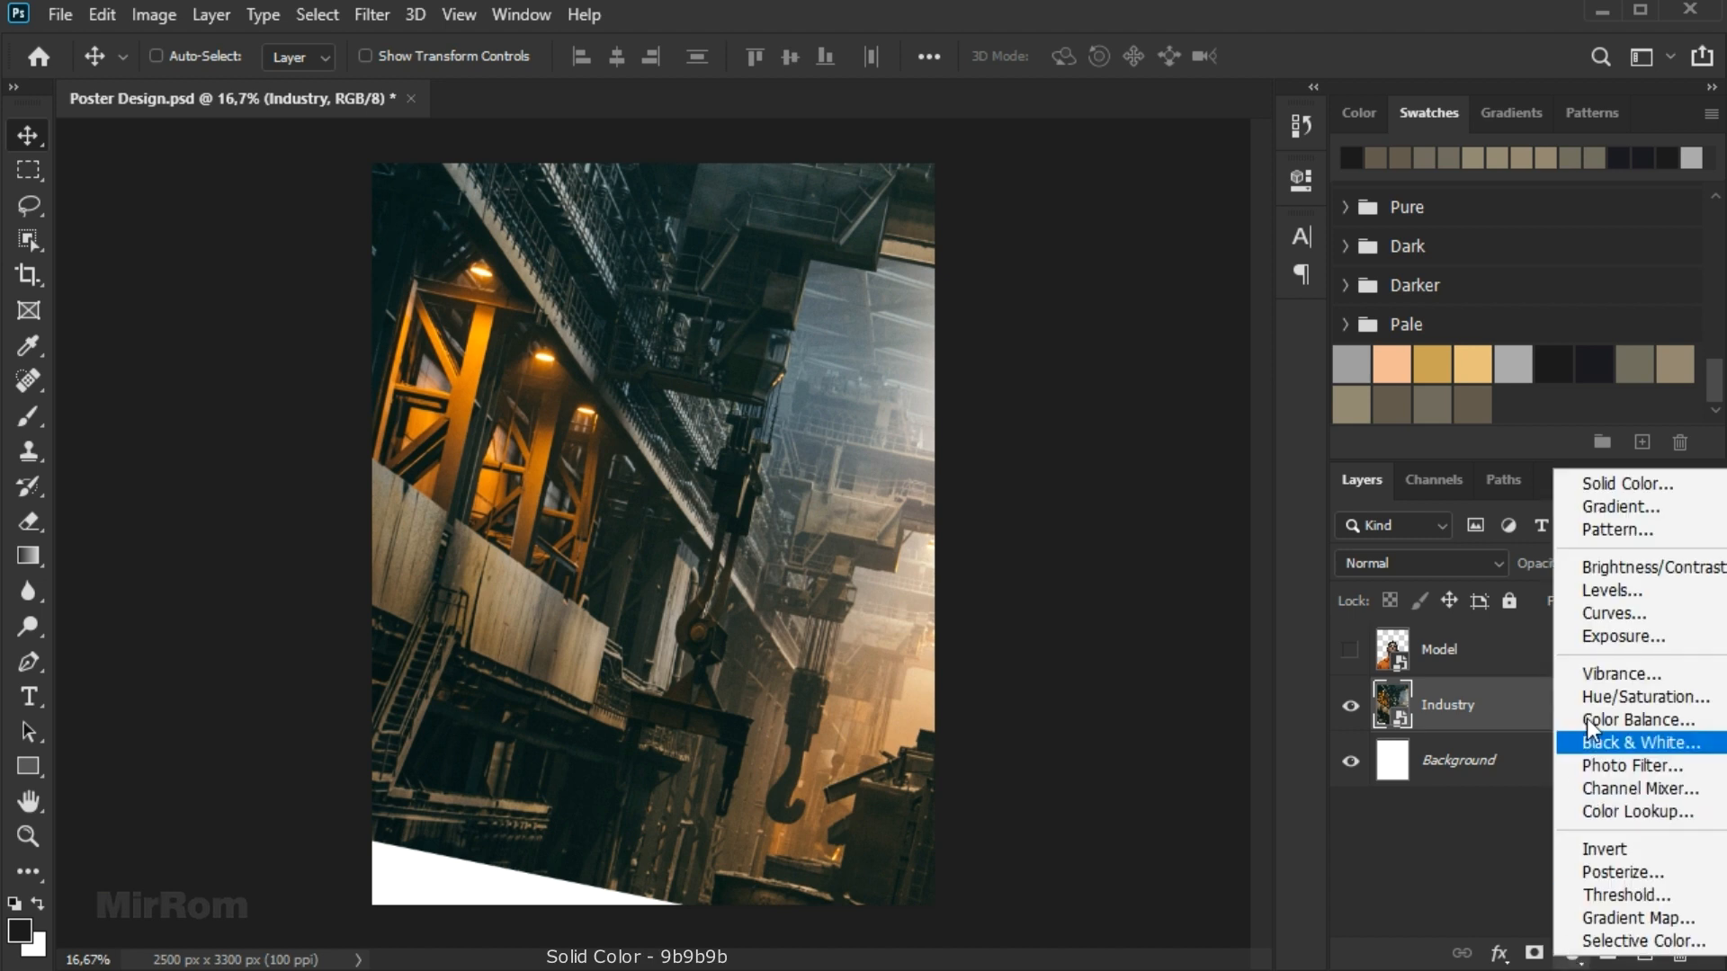
click(1682, 486)
click(1356, 365)
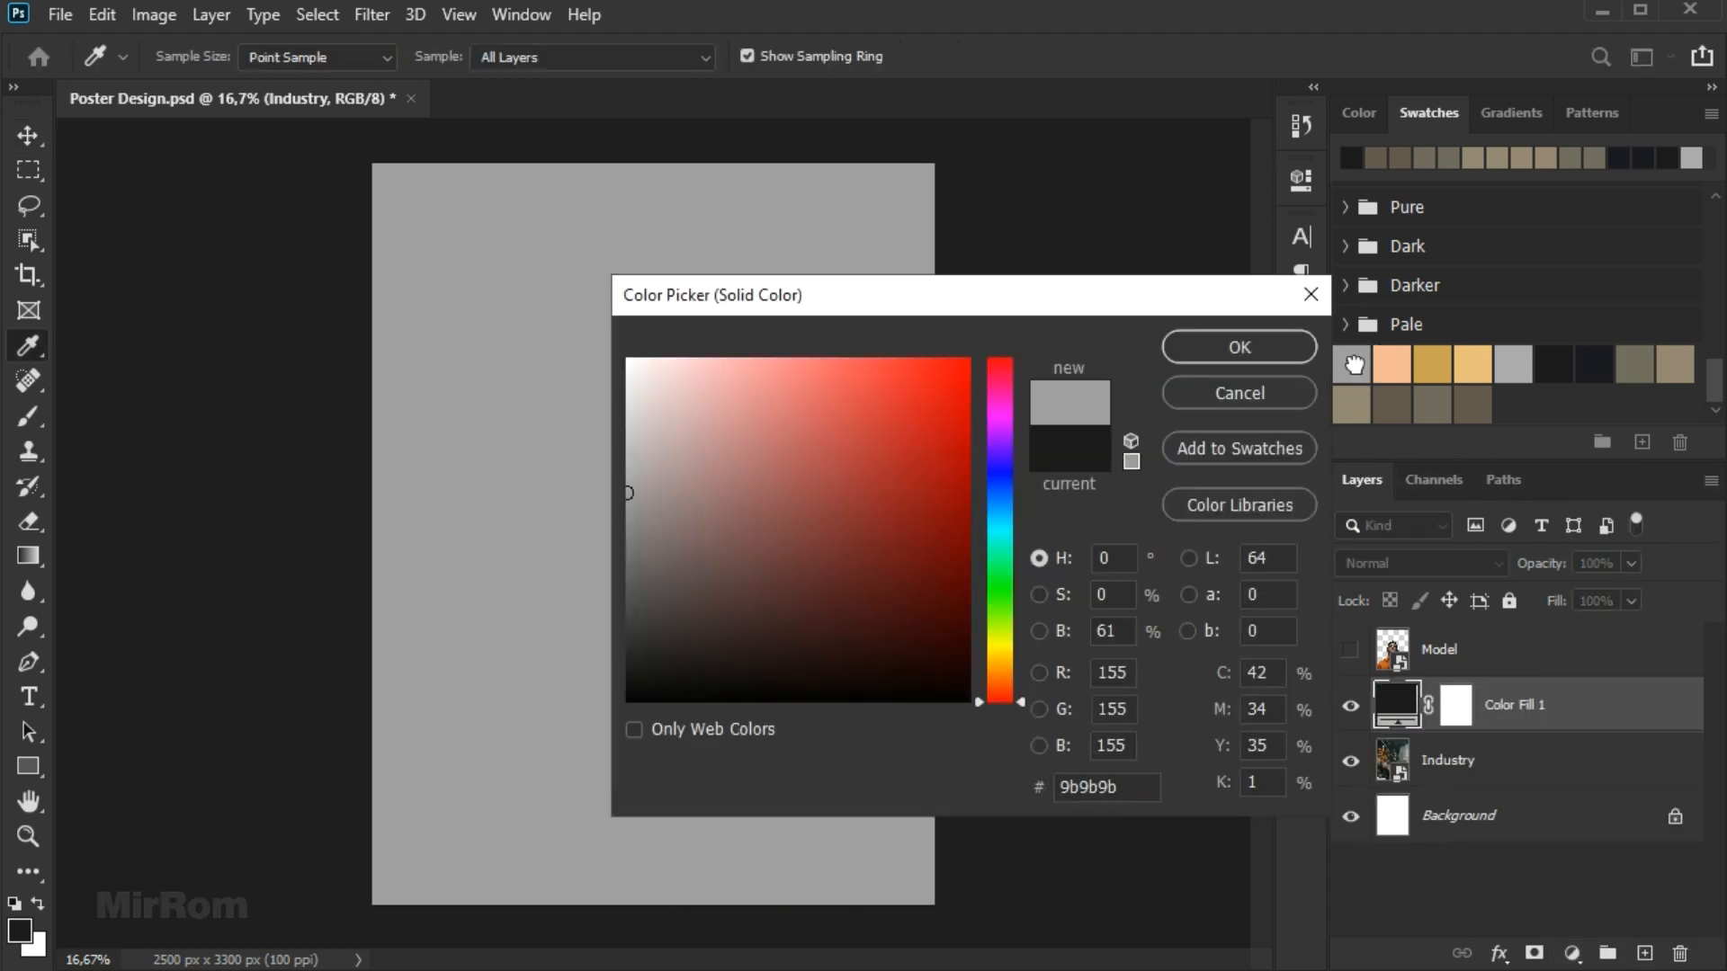
click(1138, 775)
click(1138, 775)
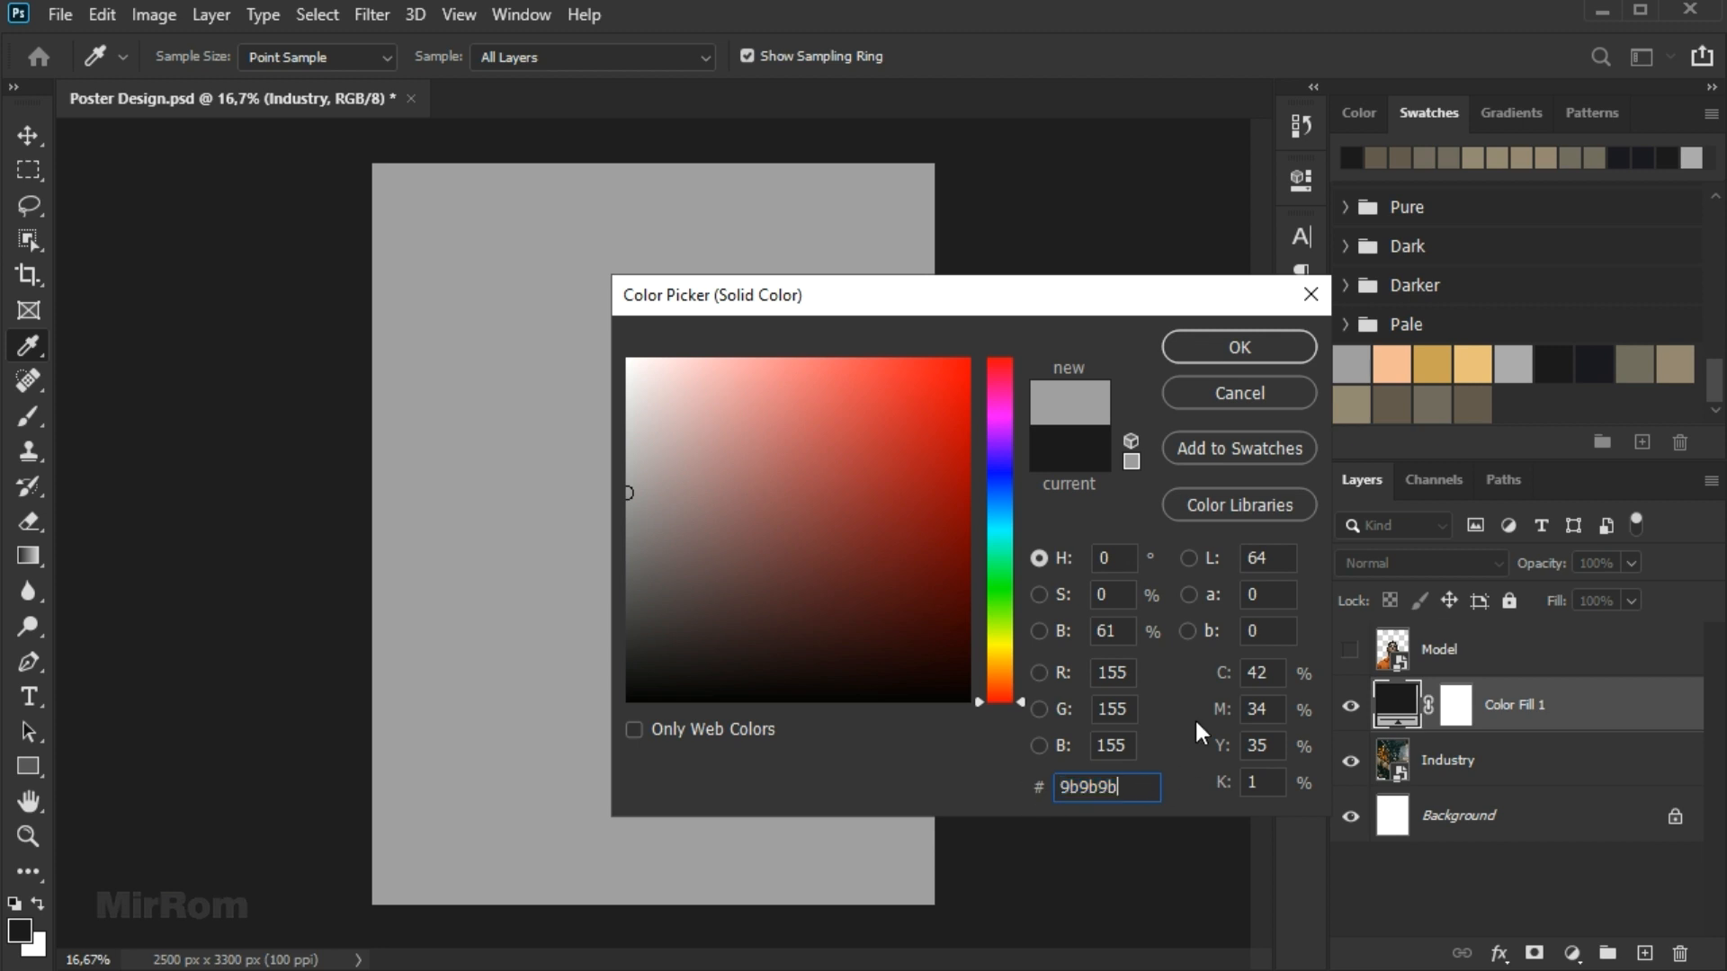
click(1241, 349)
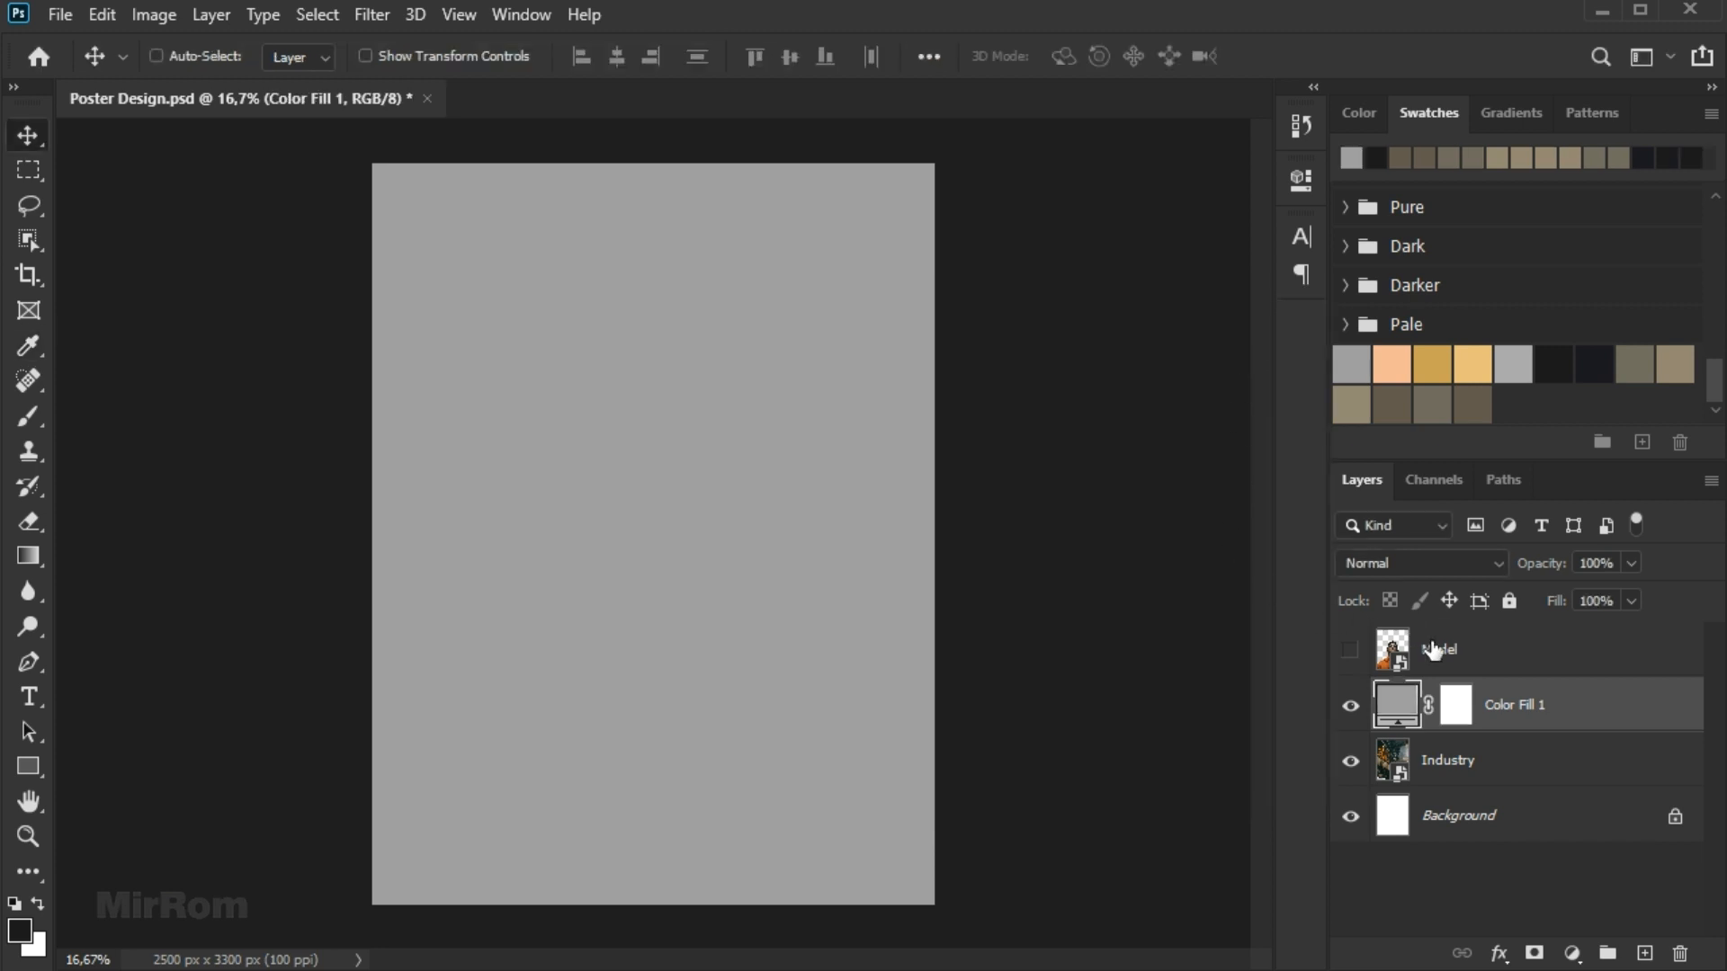
Set the Color Fill 1 layer's blend mode to Color and ready the Brush tool with black on its layer mask.
click(1404, 566)
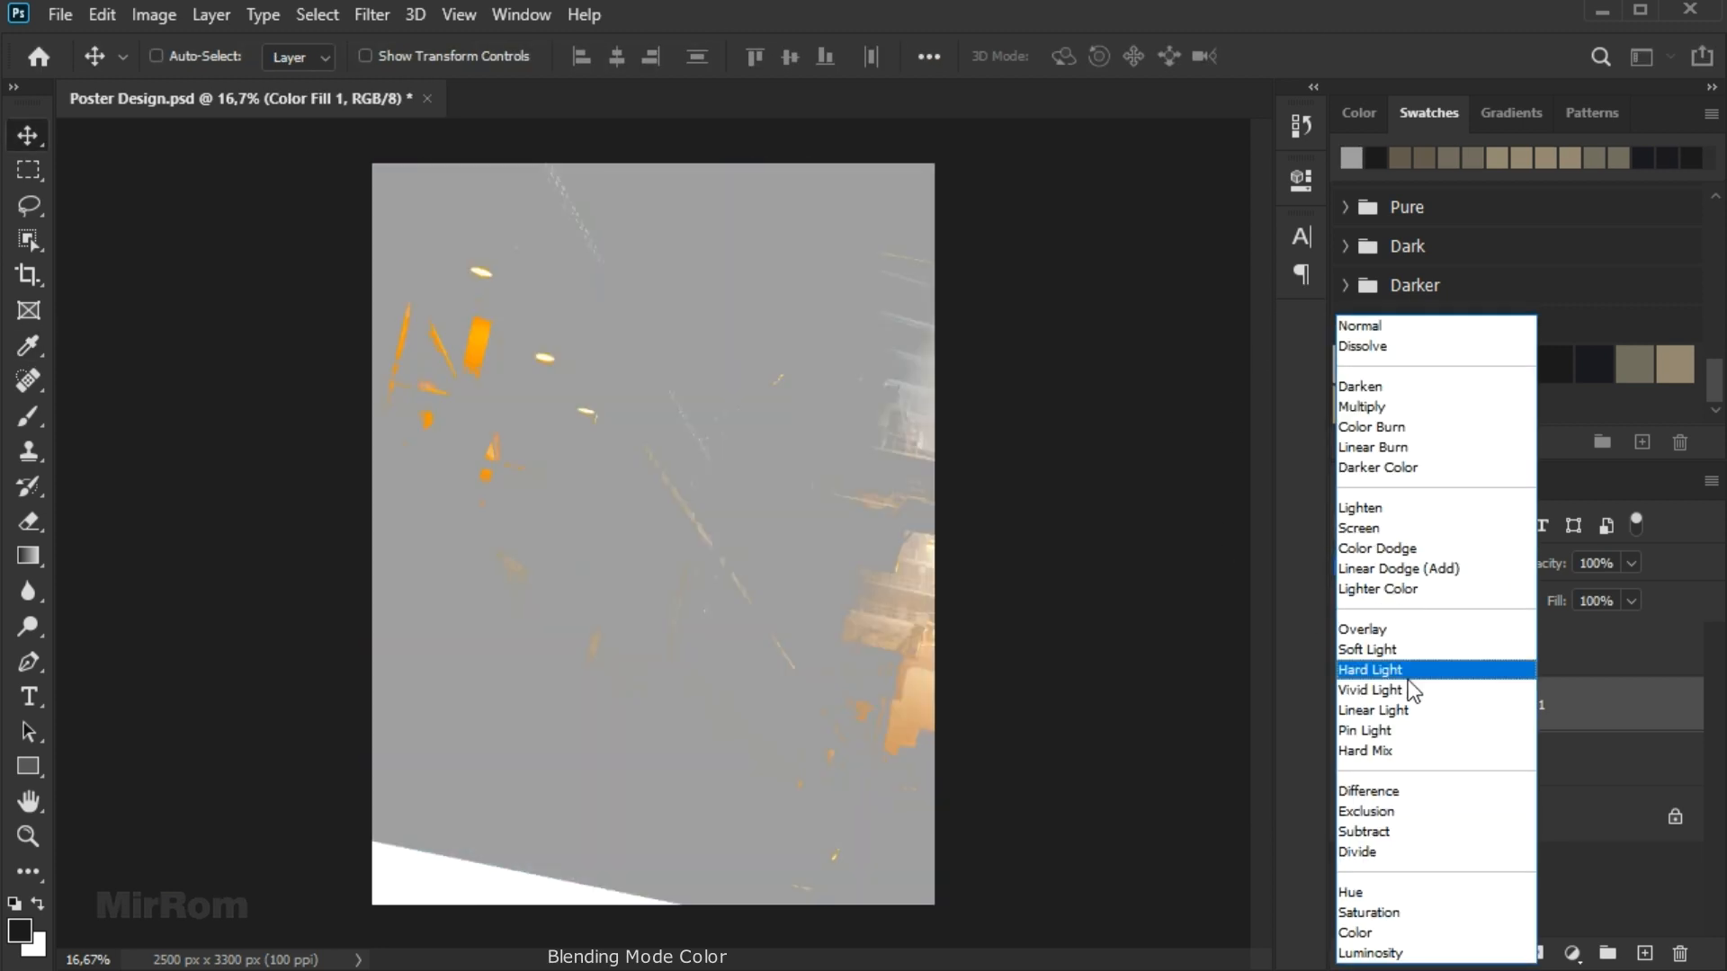
click(1401, 936)
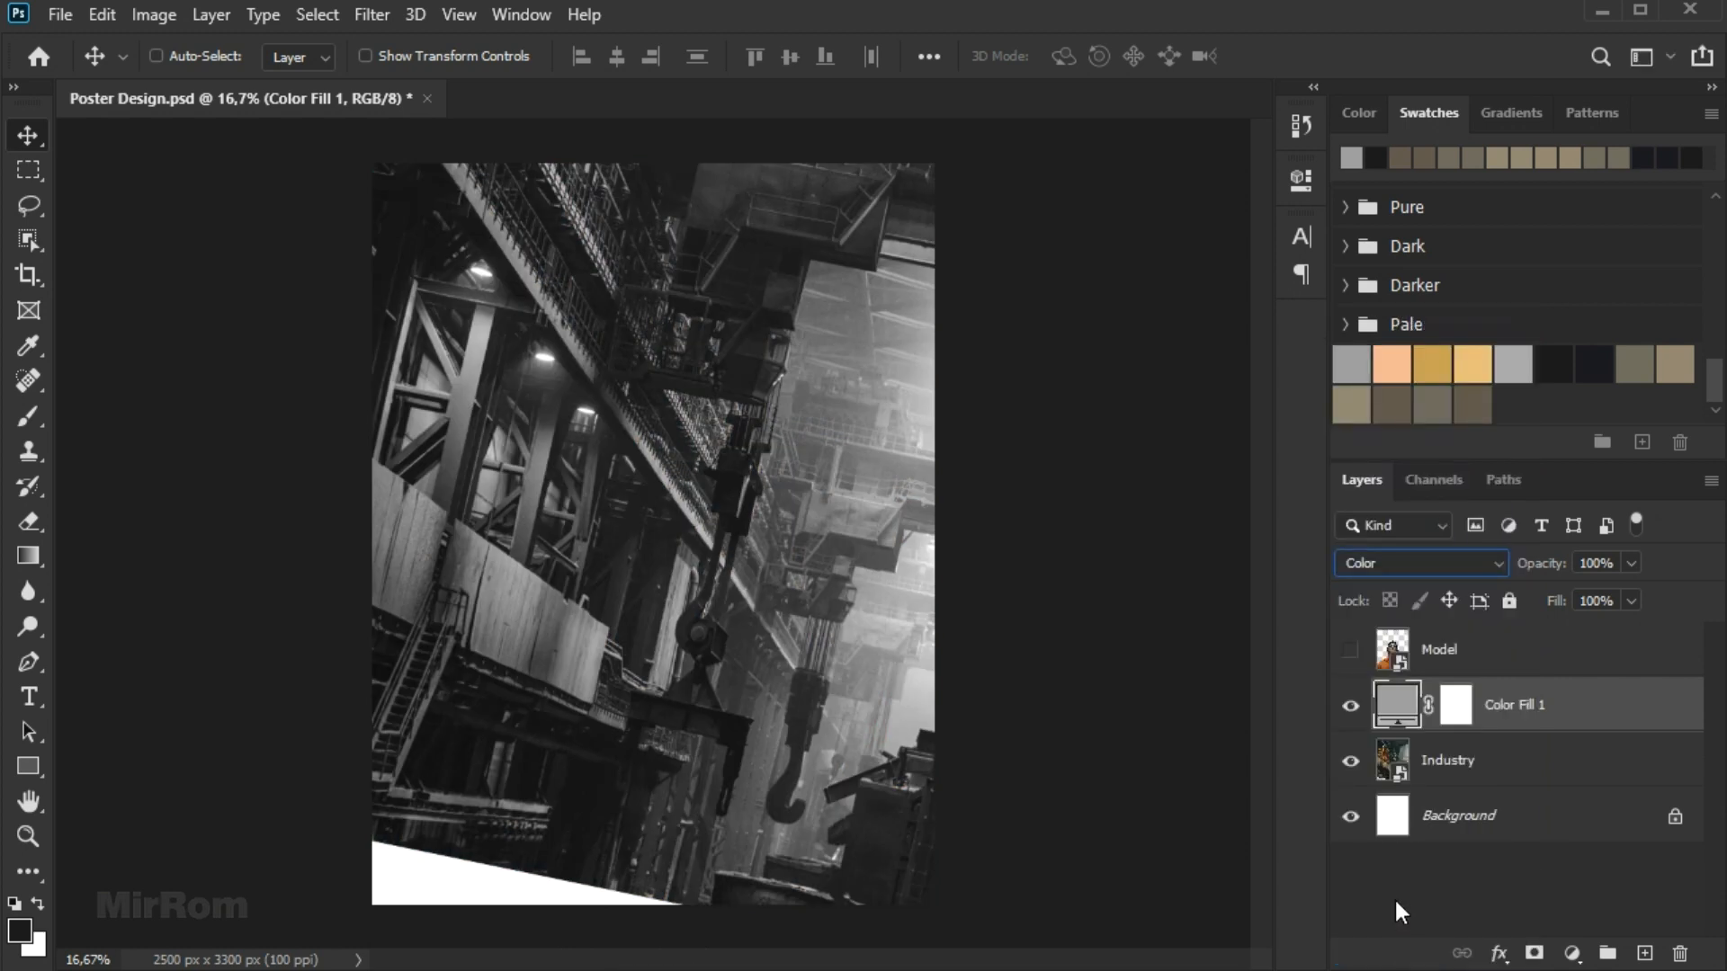
click(1456, 709)
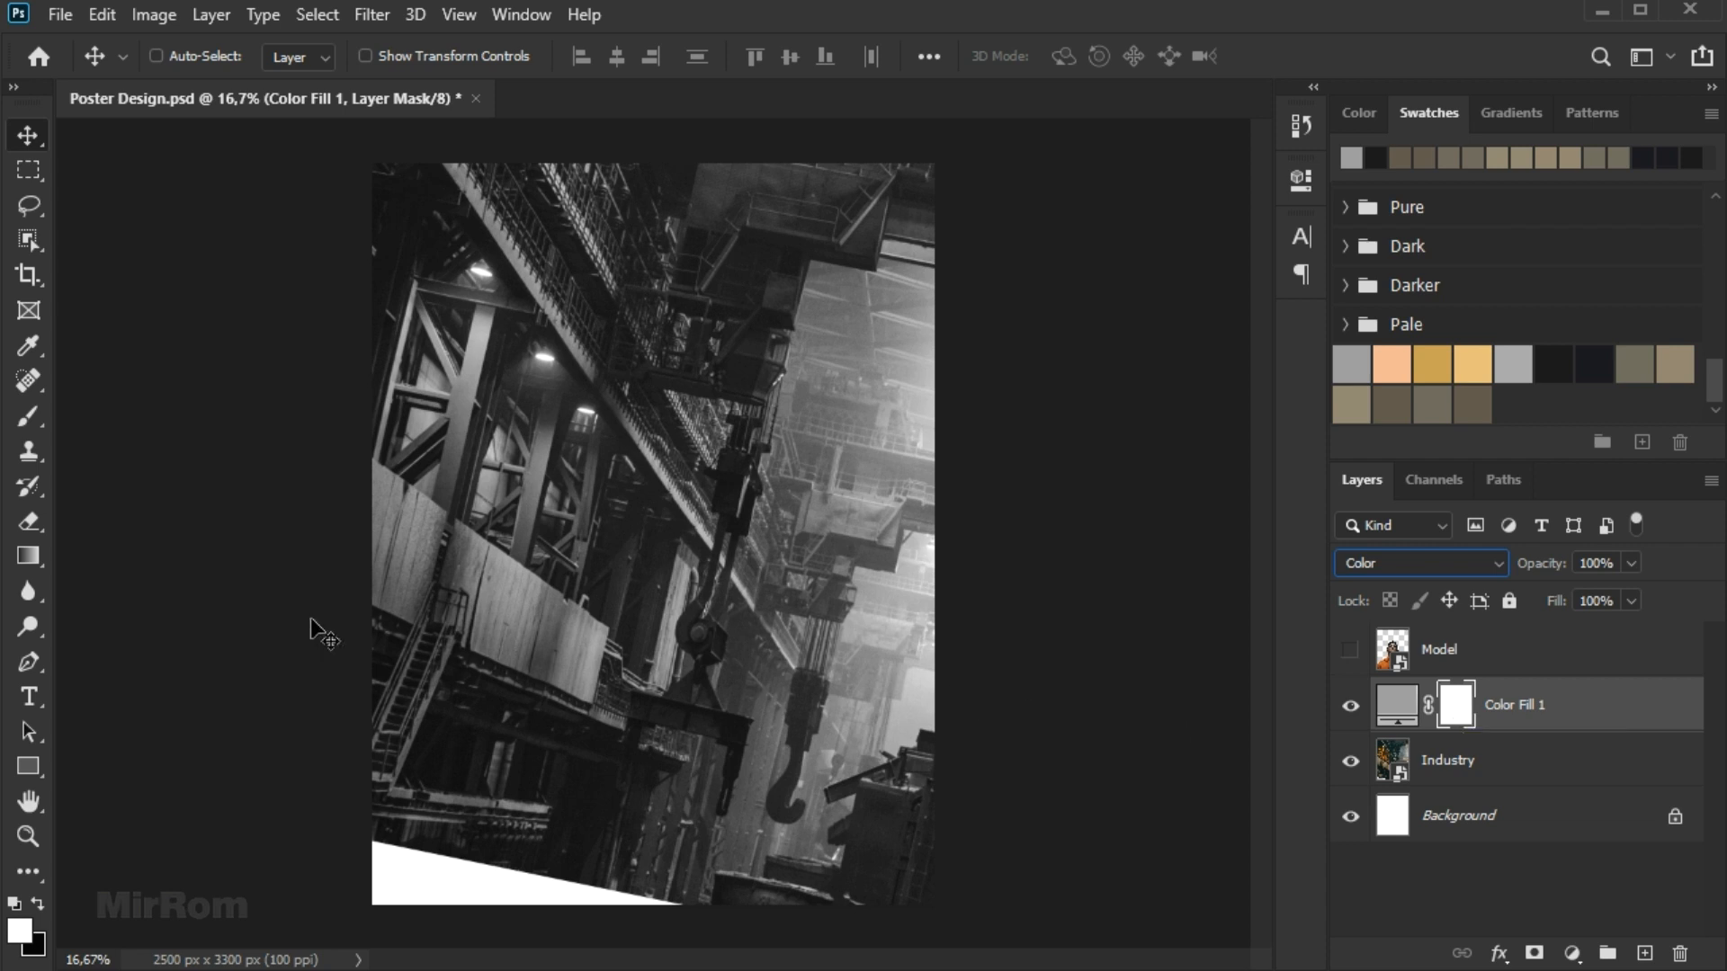
key(x)
click(29, 418)
click(101, 408)
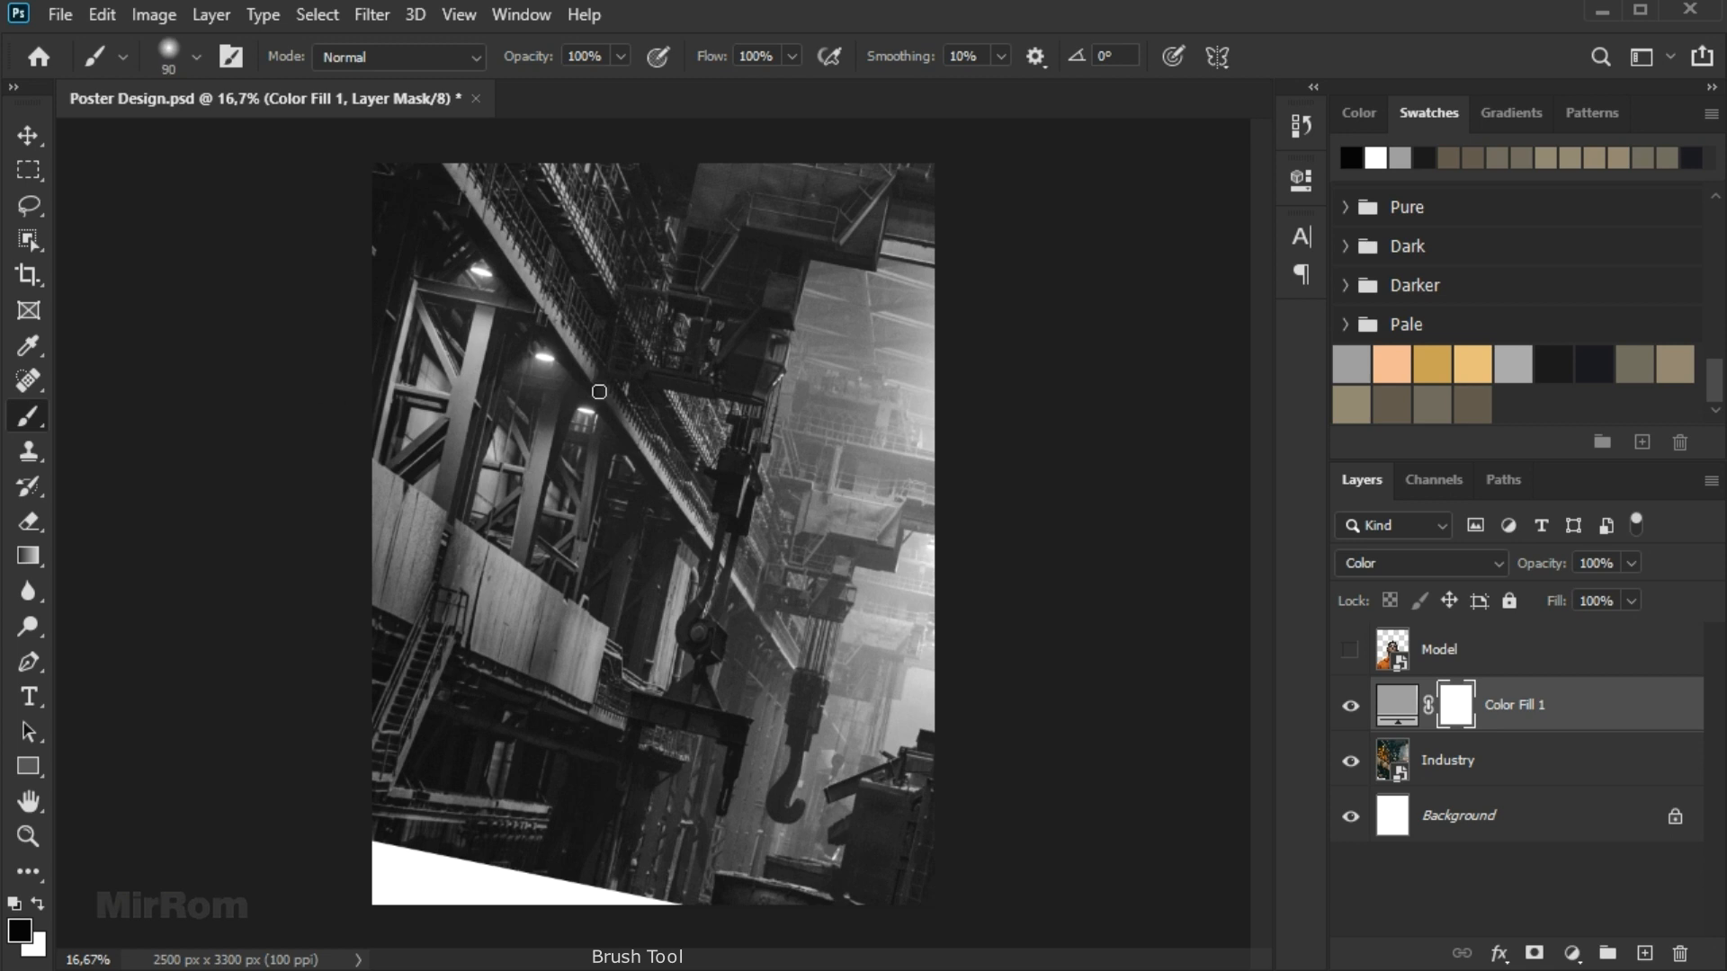
Choose the Soft Round brush with 0% hardness and enlarge it to 1000 px, undoing the test dabs on the mask.
key(bracketright)
key(bracketright)
right_click(599, 392)
click(642, 630)
click(700, 682)
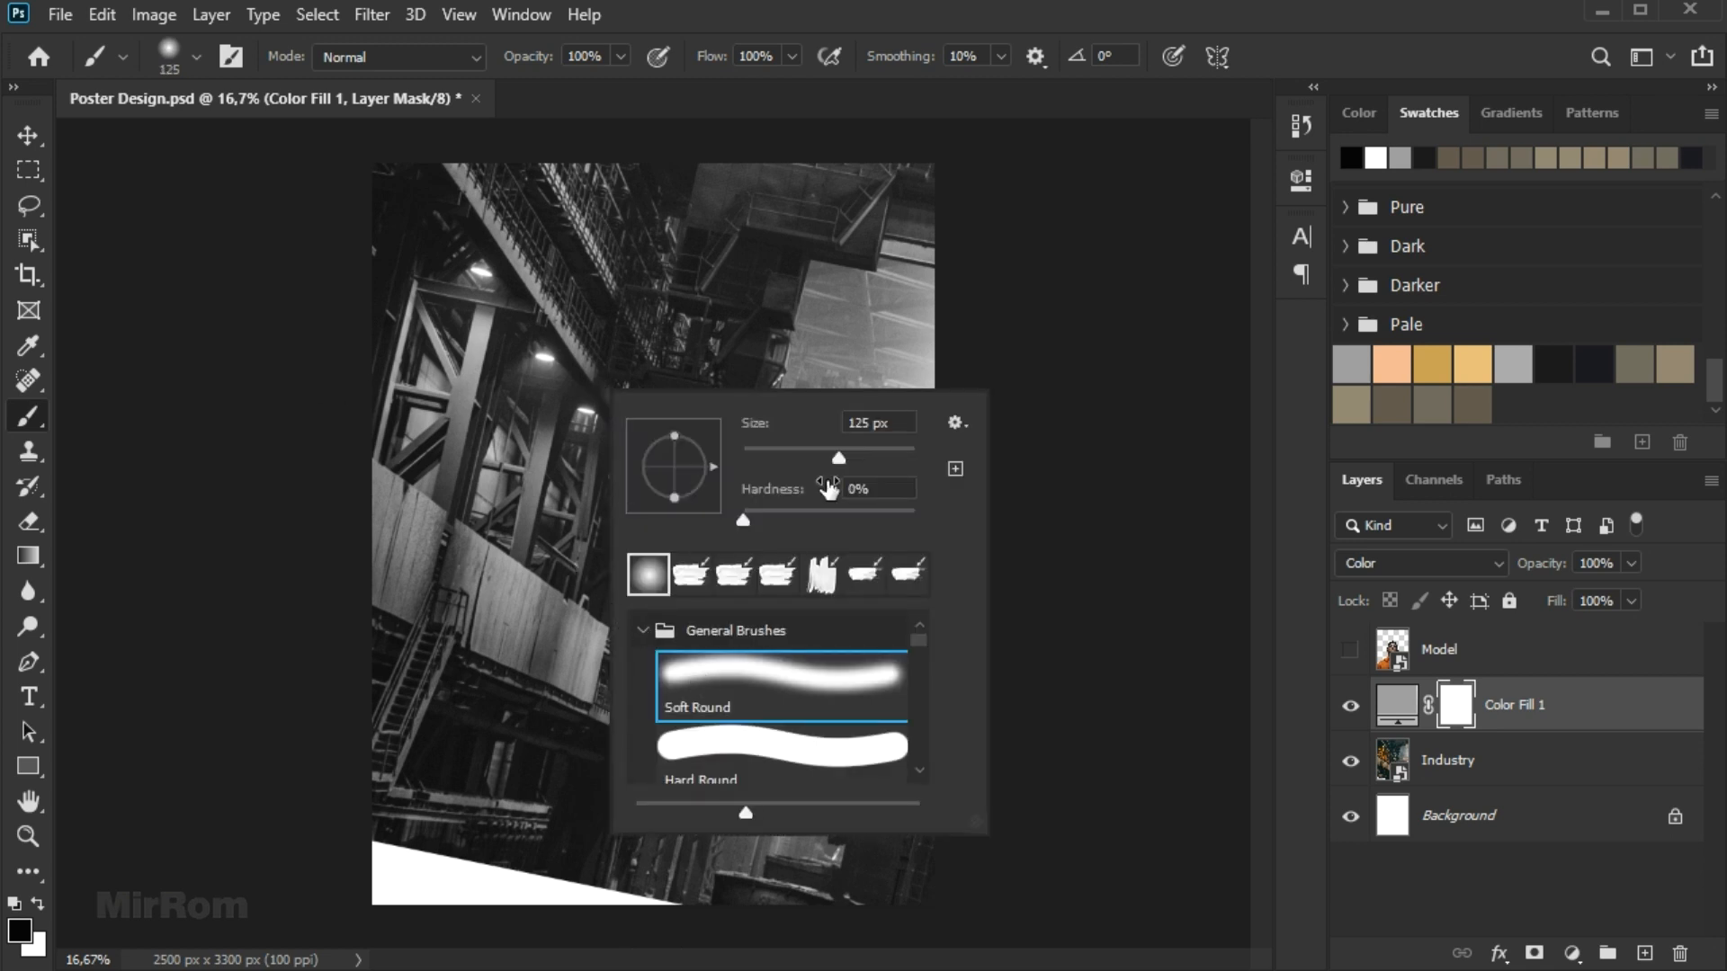
drag(870, 461, 880, 462)
click(545, 362)
key(ctrl+z)
click(544, 357)
key(ctrl+z)
key(bracketright)
key(bracketright)
key(bracketright)
key(bracketright)
key(bracketright)
key(bracketright)
key(bracketright)
key(bracketright)
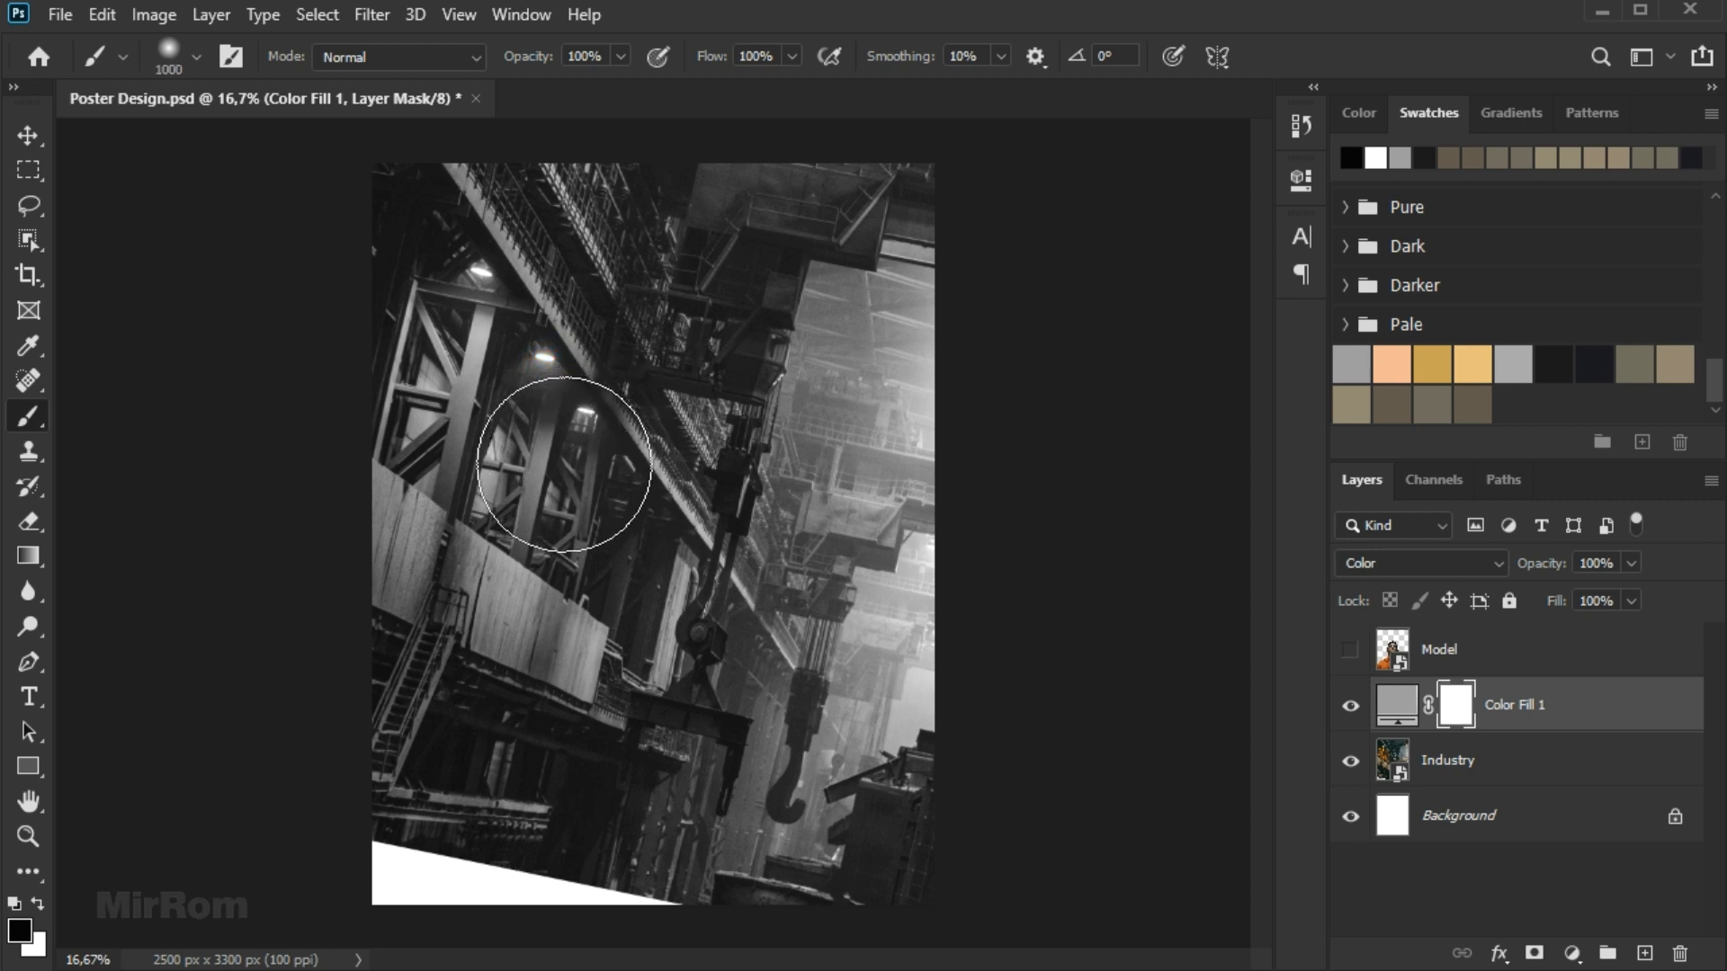
Paint black on the Color Fill 1 mask over the lamps and steel beams at the poster's upper left to restore their orange color.
mouse_move(545, 459)
mouse_down()
mouse_move(543, 386)
mouse_move(531, 435)
mouse_move(744, 359)
mouse_up()
right_click(744, 359)
click(921, 708)
click(523, 430)
mouse_move(527, 400)
mouse_down()
mouse_move(490, 341)
mouse_move(472, 432)
mouse_move(532, 467)
mouse_move(521, 531)
mouse_move(536, 482)
mouse_move(505, 420)
mouse_move(533, 568)
mouse_move(510, 502)
mouse_move(548, 494)
mouse_move(522, 476)
mouse_up()
key(v)
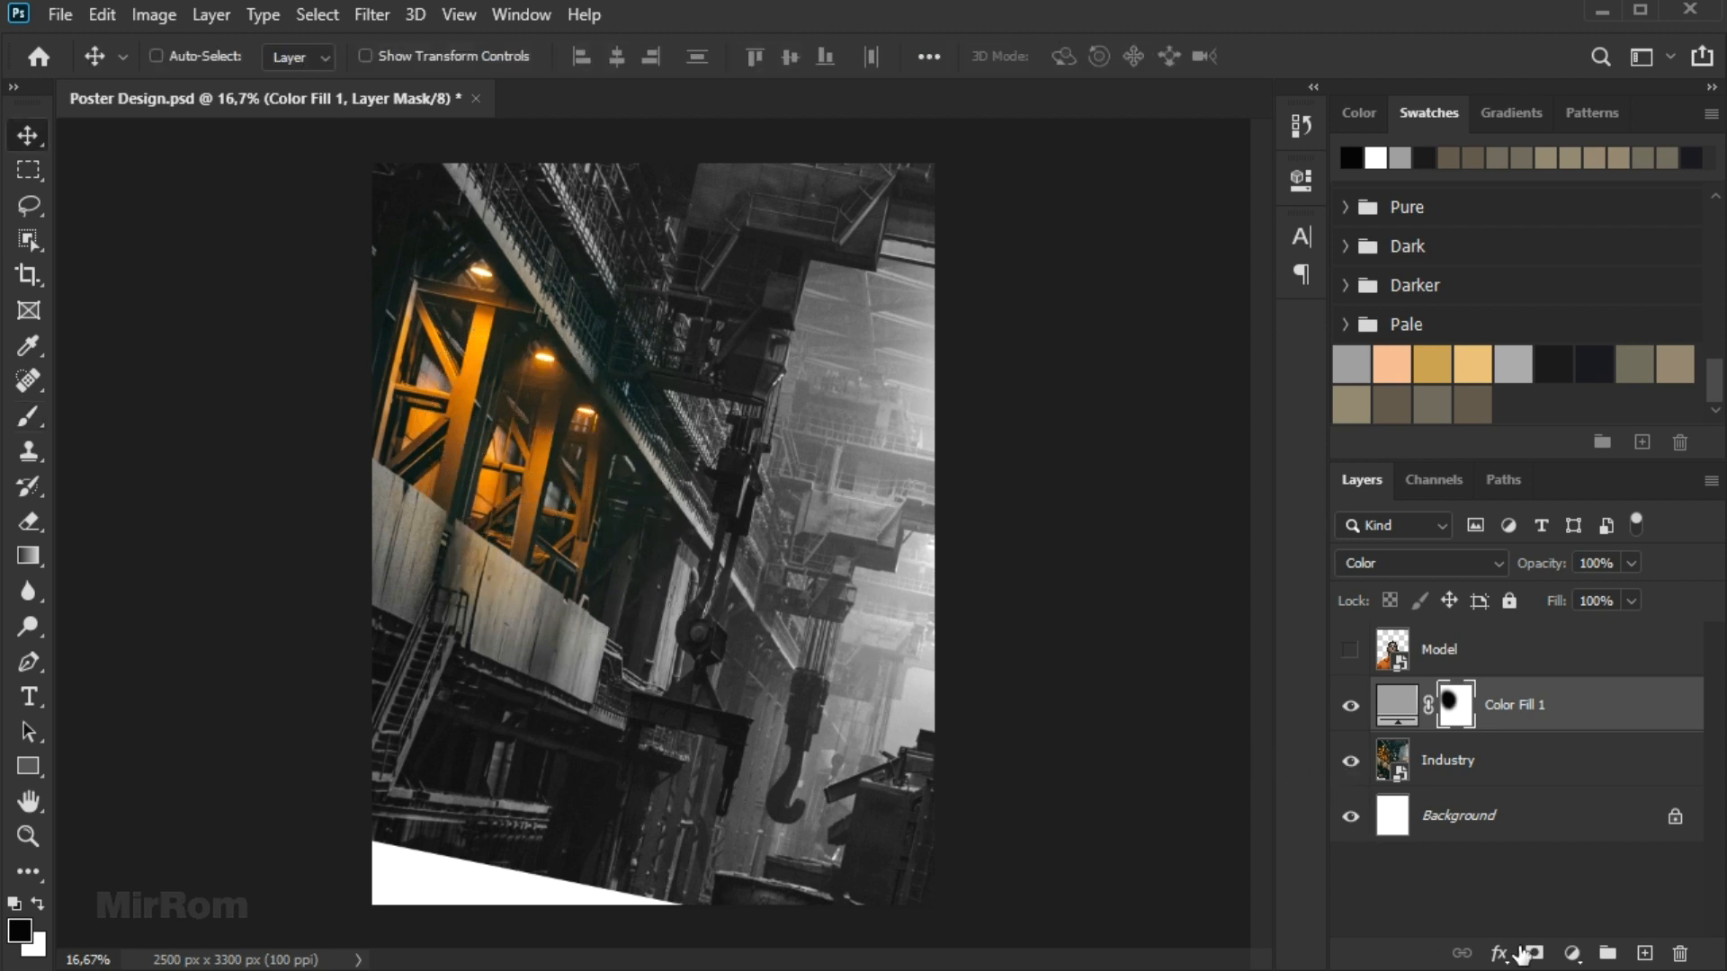
Add a Levels adjustment above Color Fill 1 with black input 12, midtones 0,92 and output black about 33, comparing before and after.
click(1572, 953)
click(1678, 580)
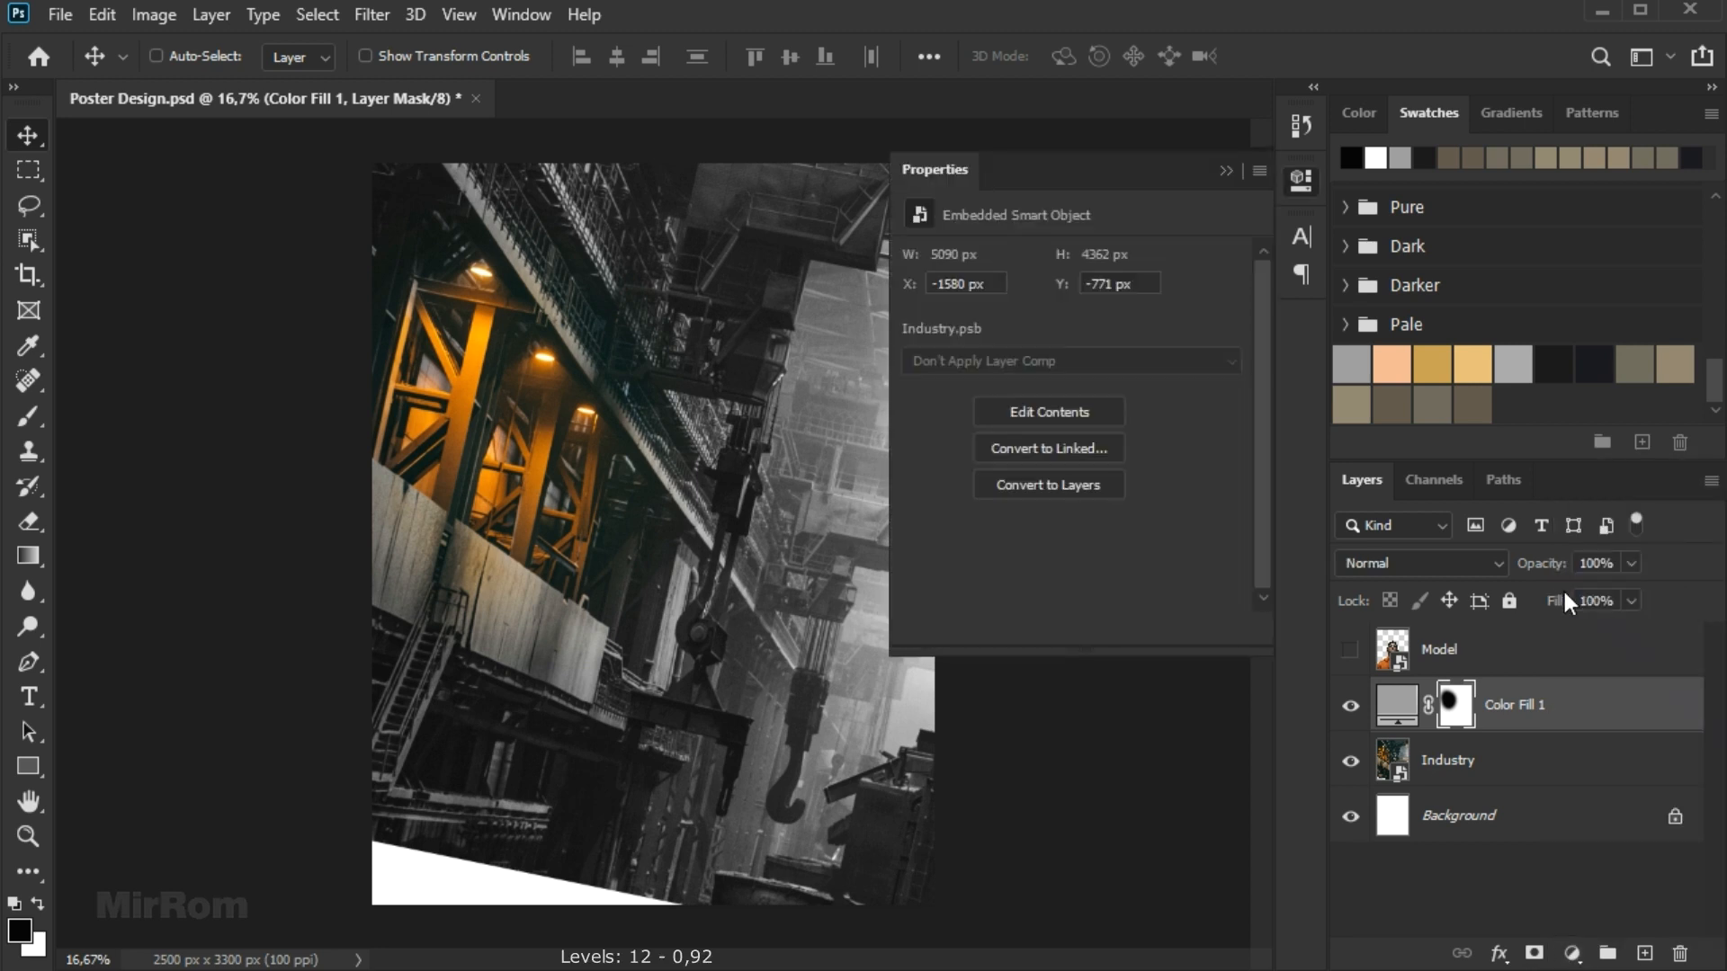
drag(950, 454, 958, 454)
drag(1097, 455, 1109, 450)
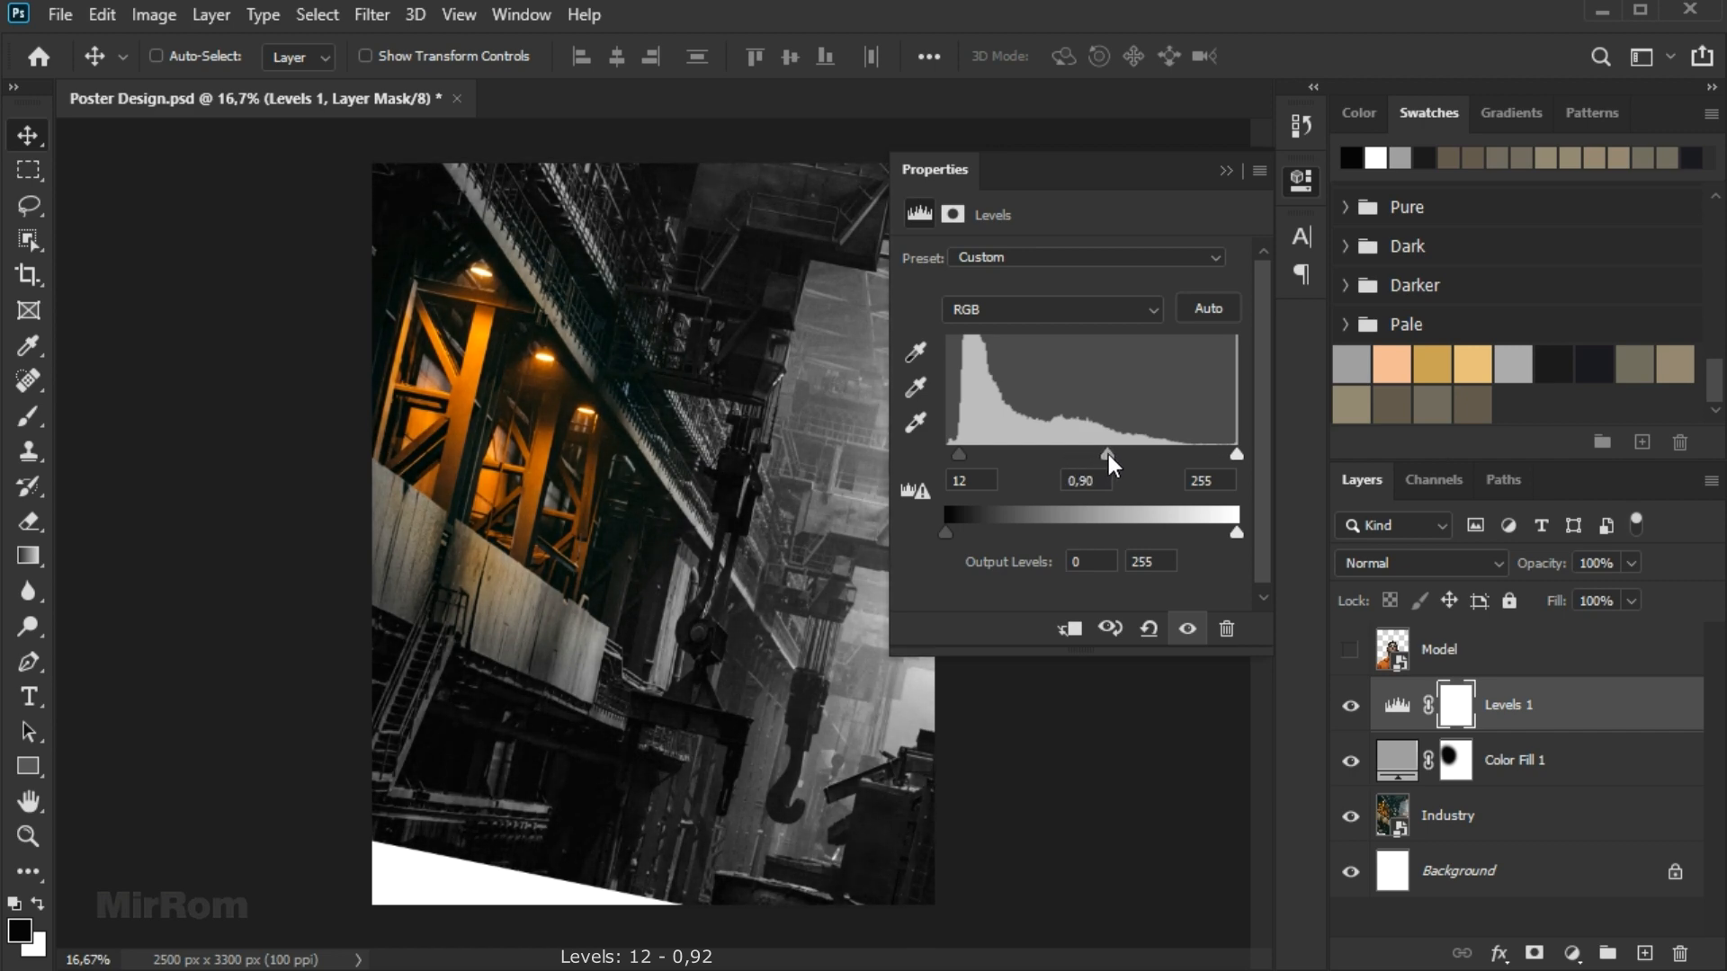
drag(944, 533, 983, 532)
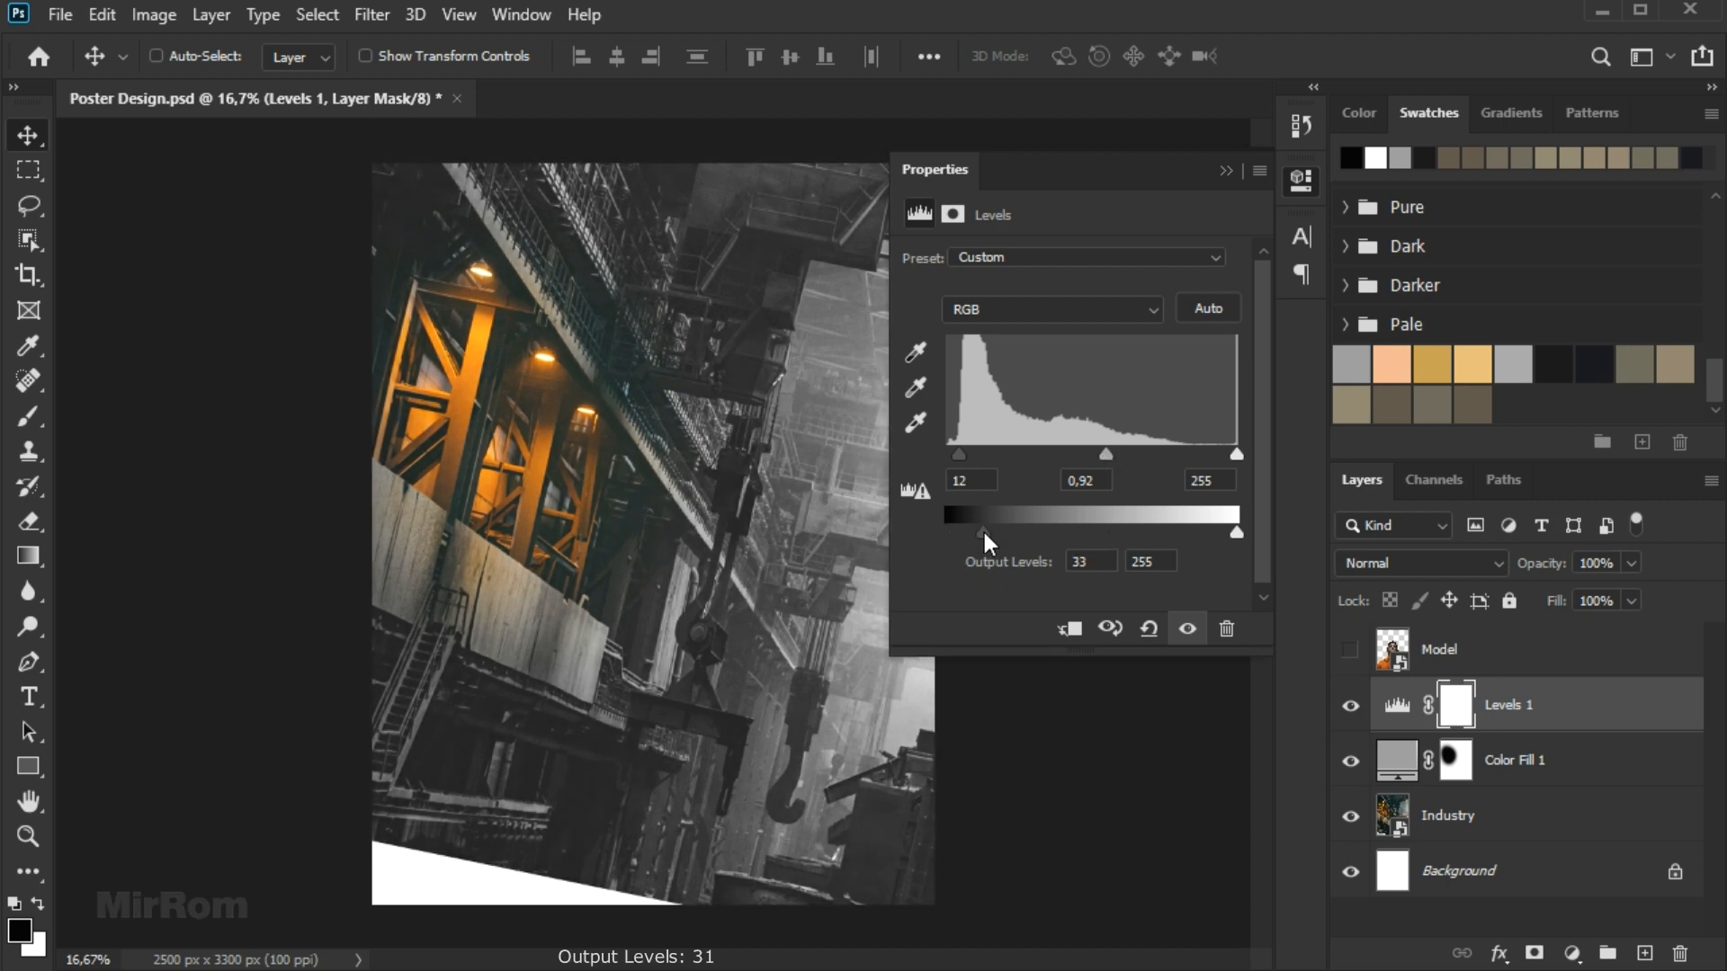
click(1187, 629)
click(1187, 630)
click(1225, 170)
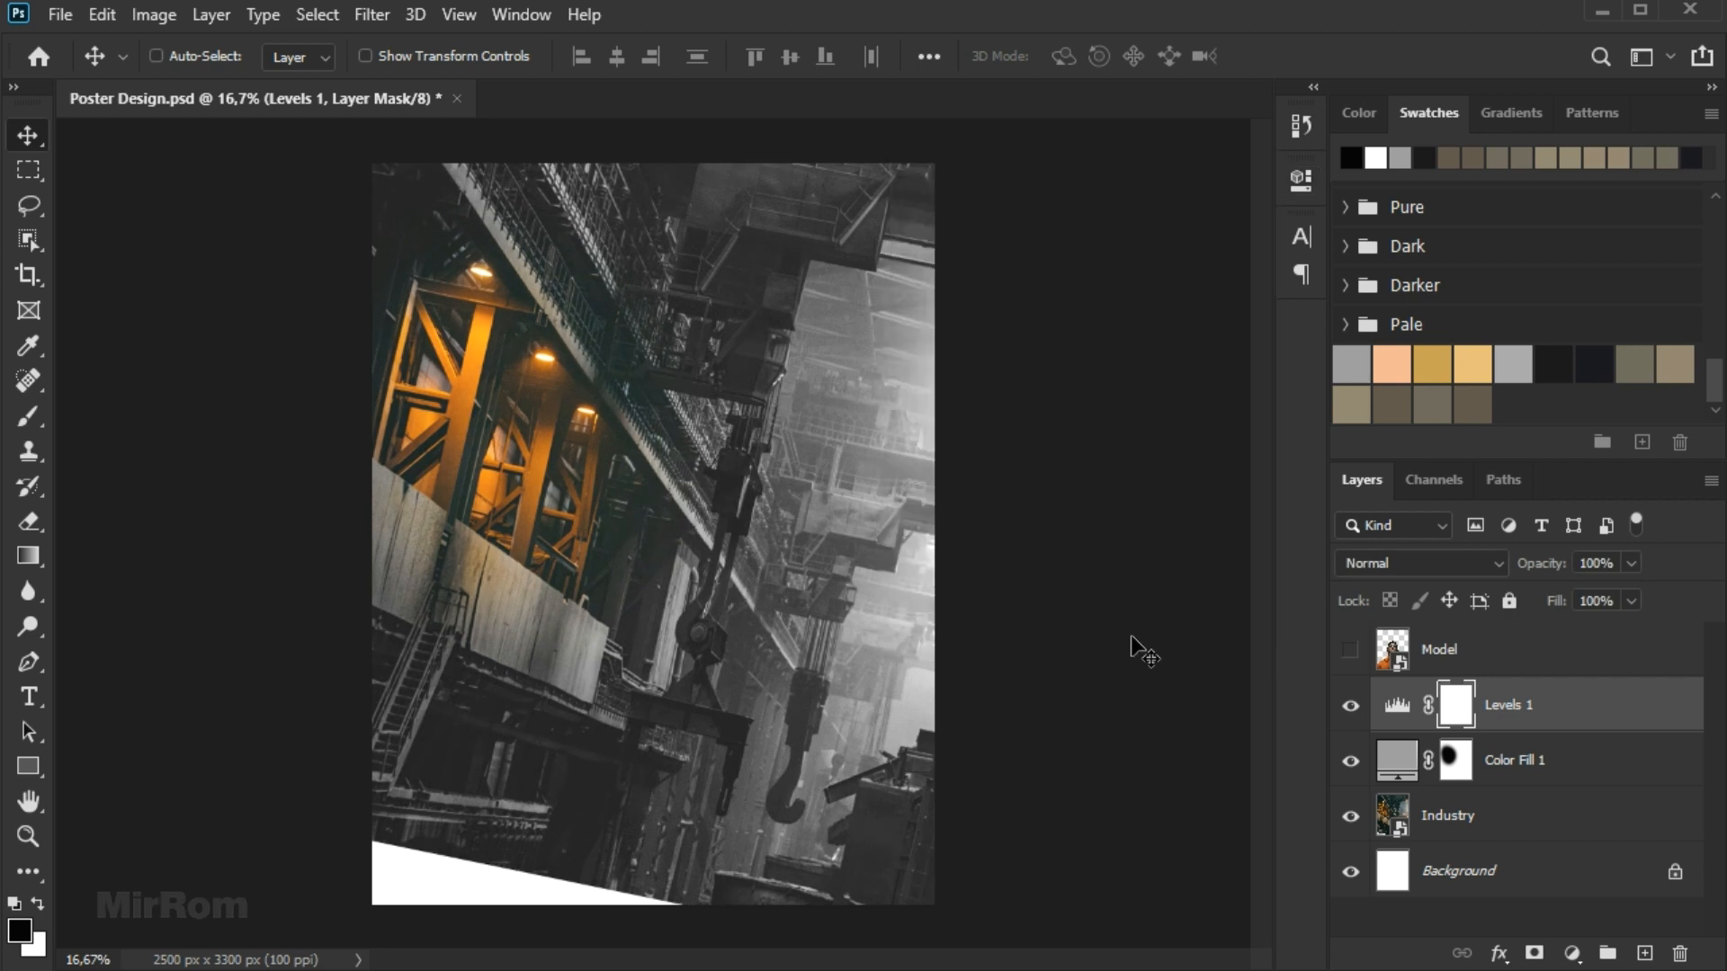
Add a Hue/Saturation adjustment above Levels 1 with the Cyans saturation set to -100.
click(1570, 953)
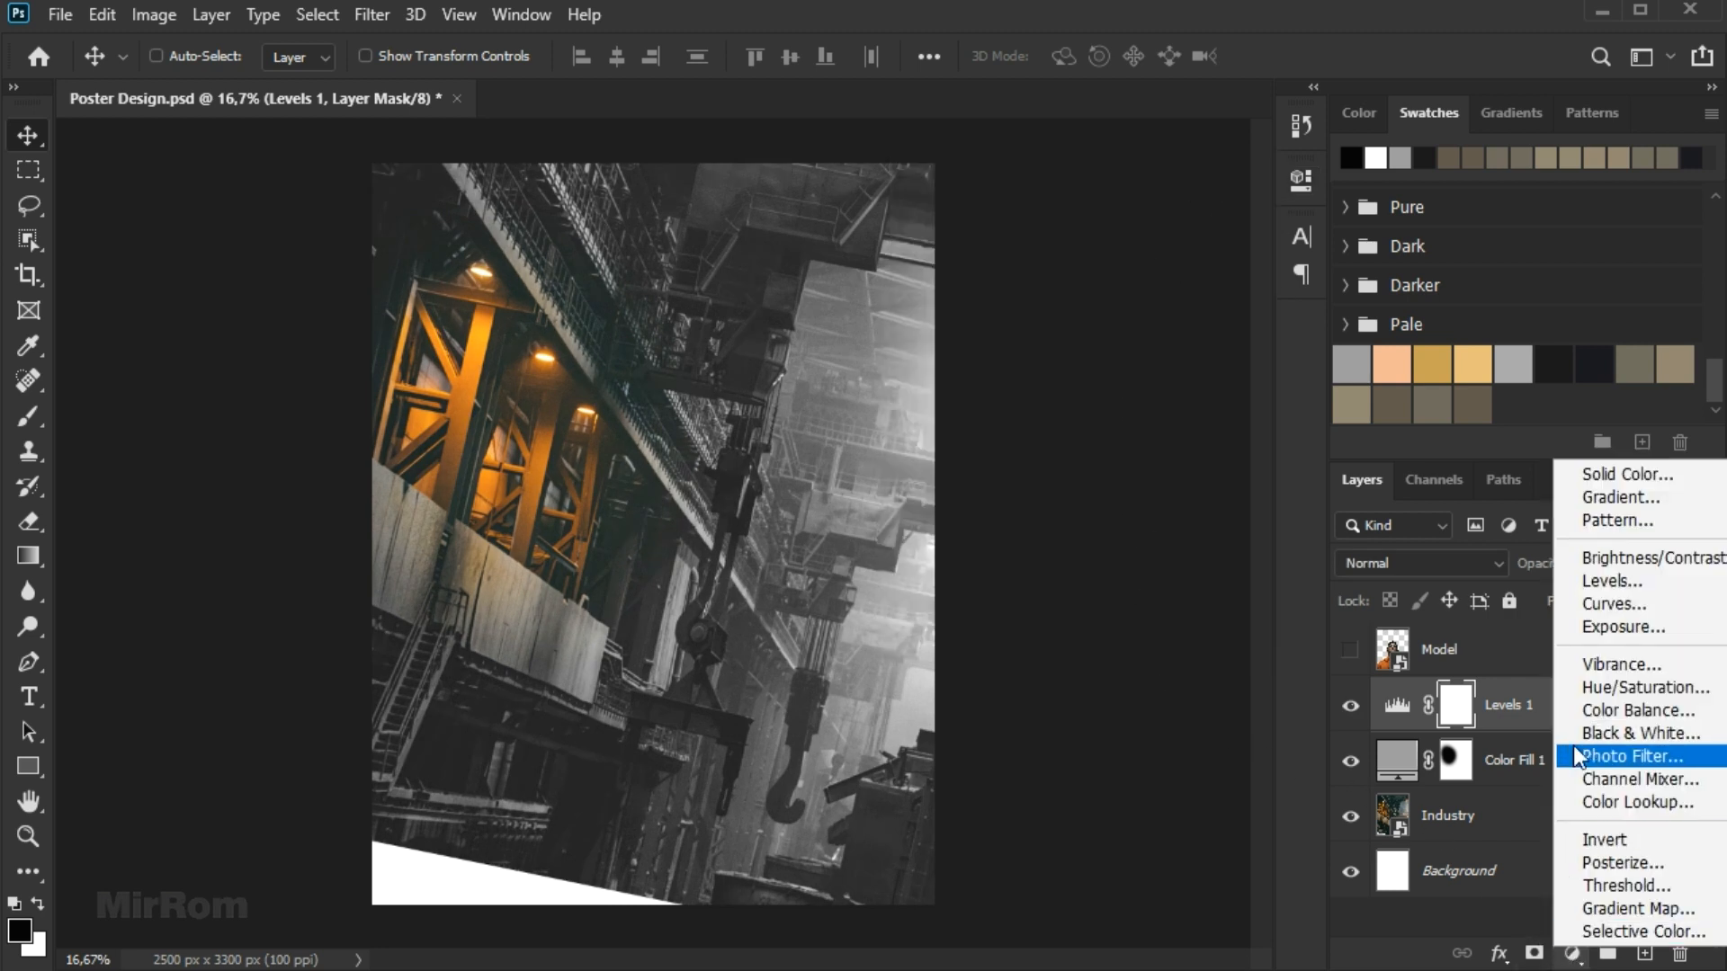
click(1651, 687)
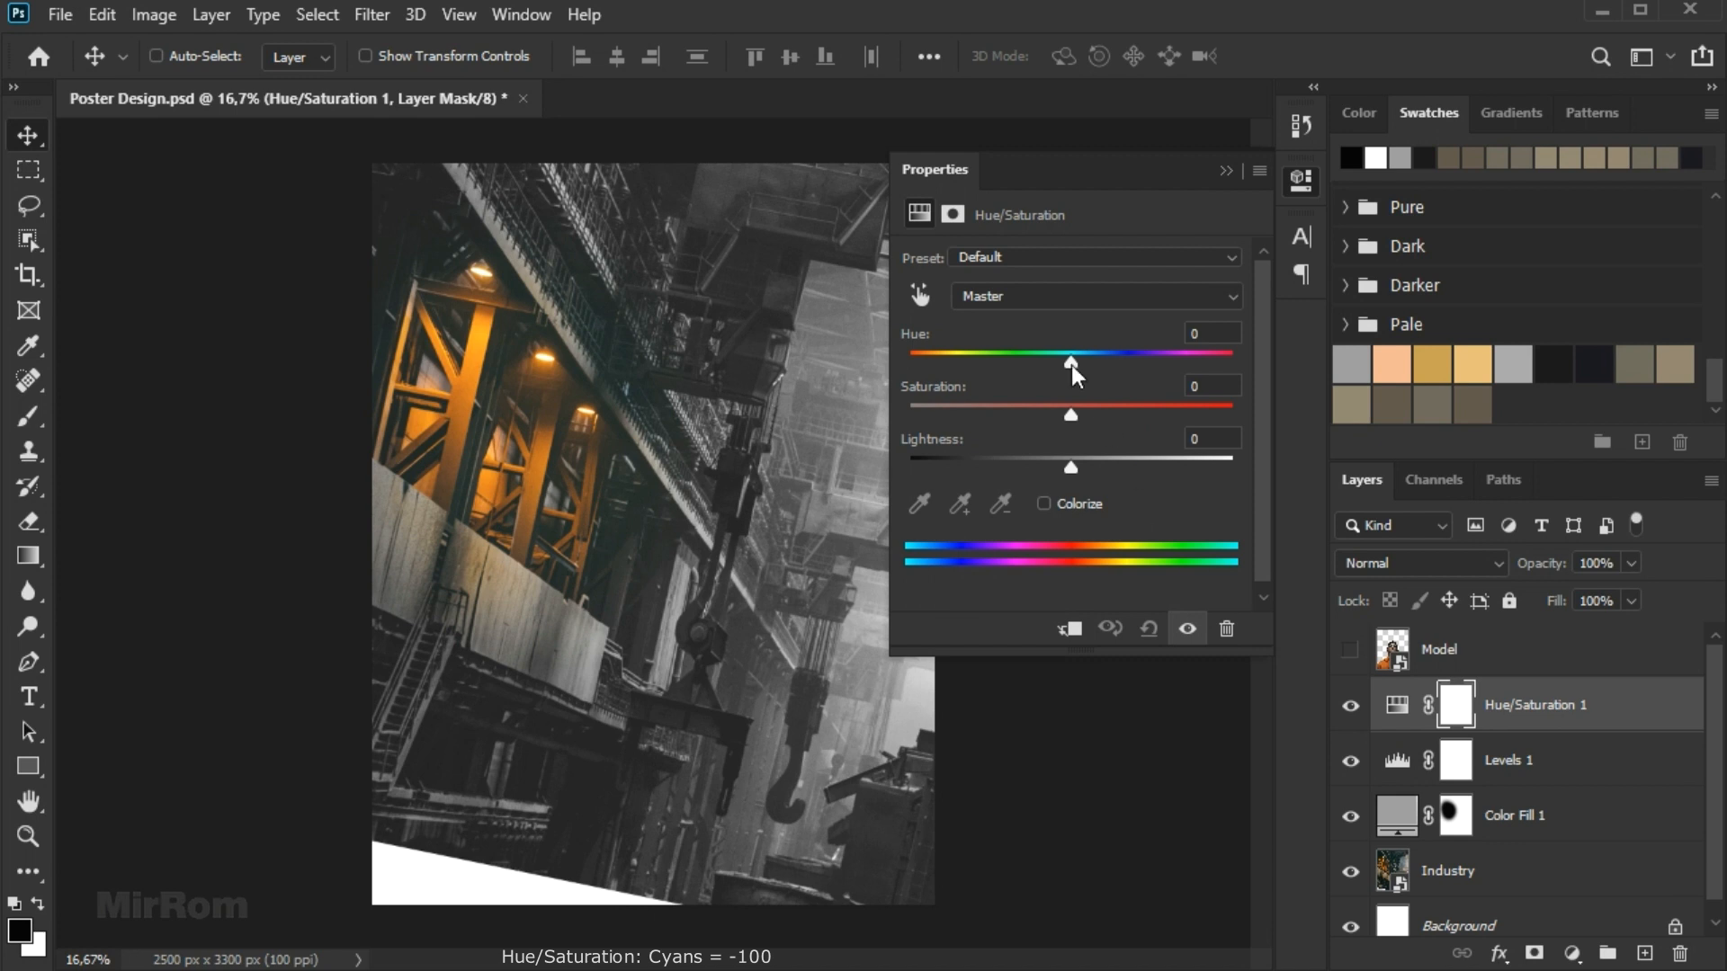
click(1011, 296)
click(1118, 401)
drag(1070, 415, 1047, 421)
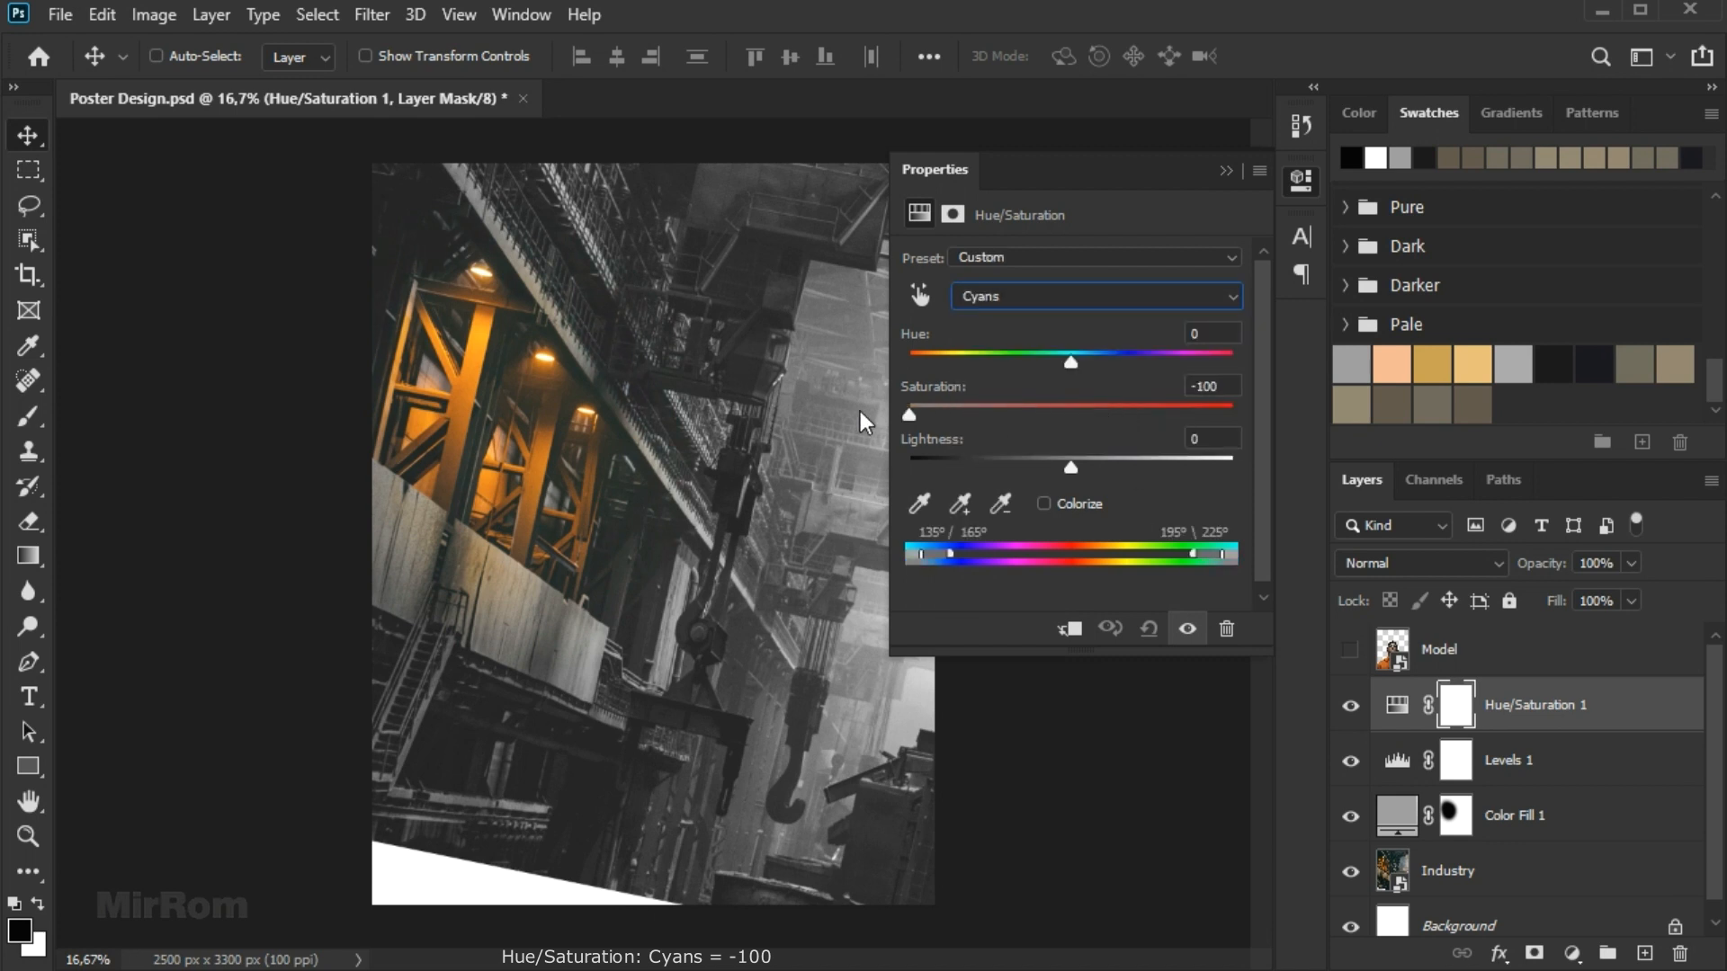
click(1227, 171)
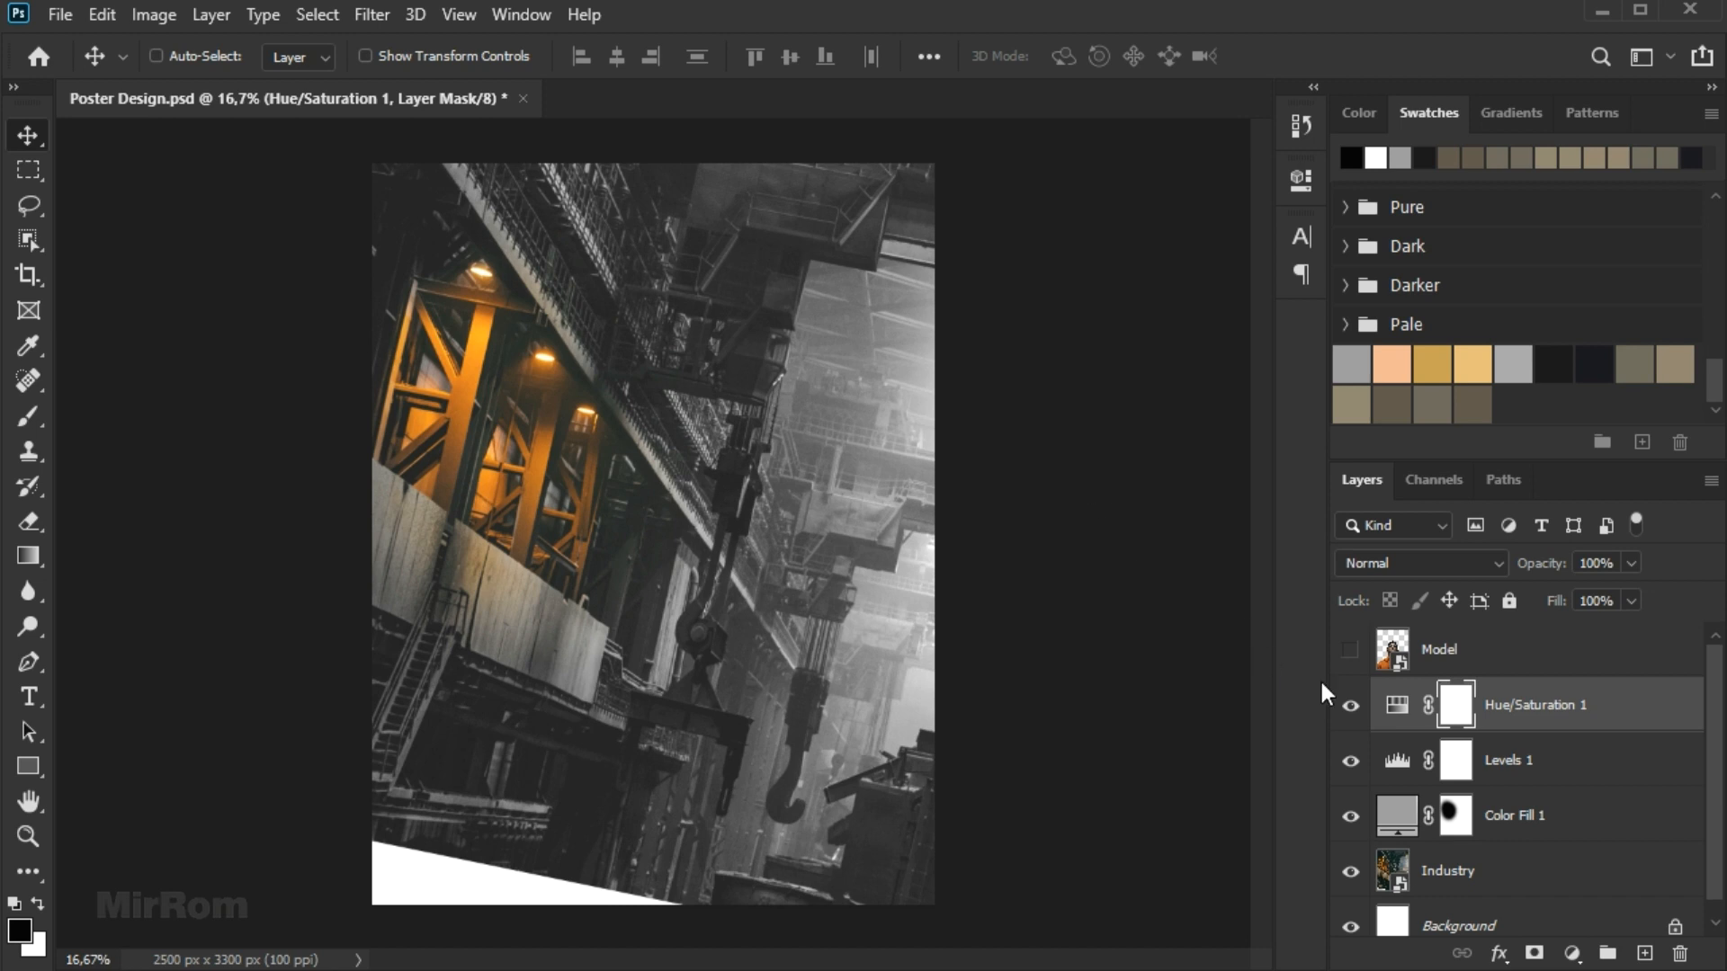
Show the Model layer and apply the Camera Raw Filter with Highlights -60, Shadows +84, Whites +47 and Clarity +62.
click(1502, 665)
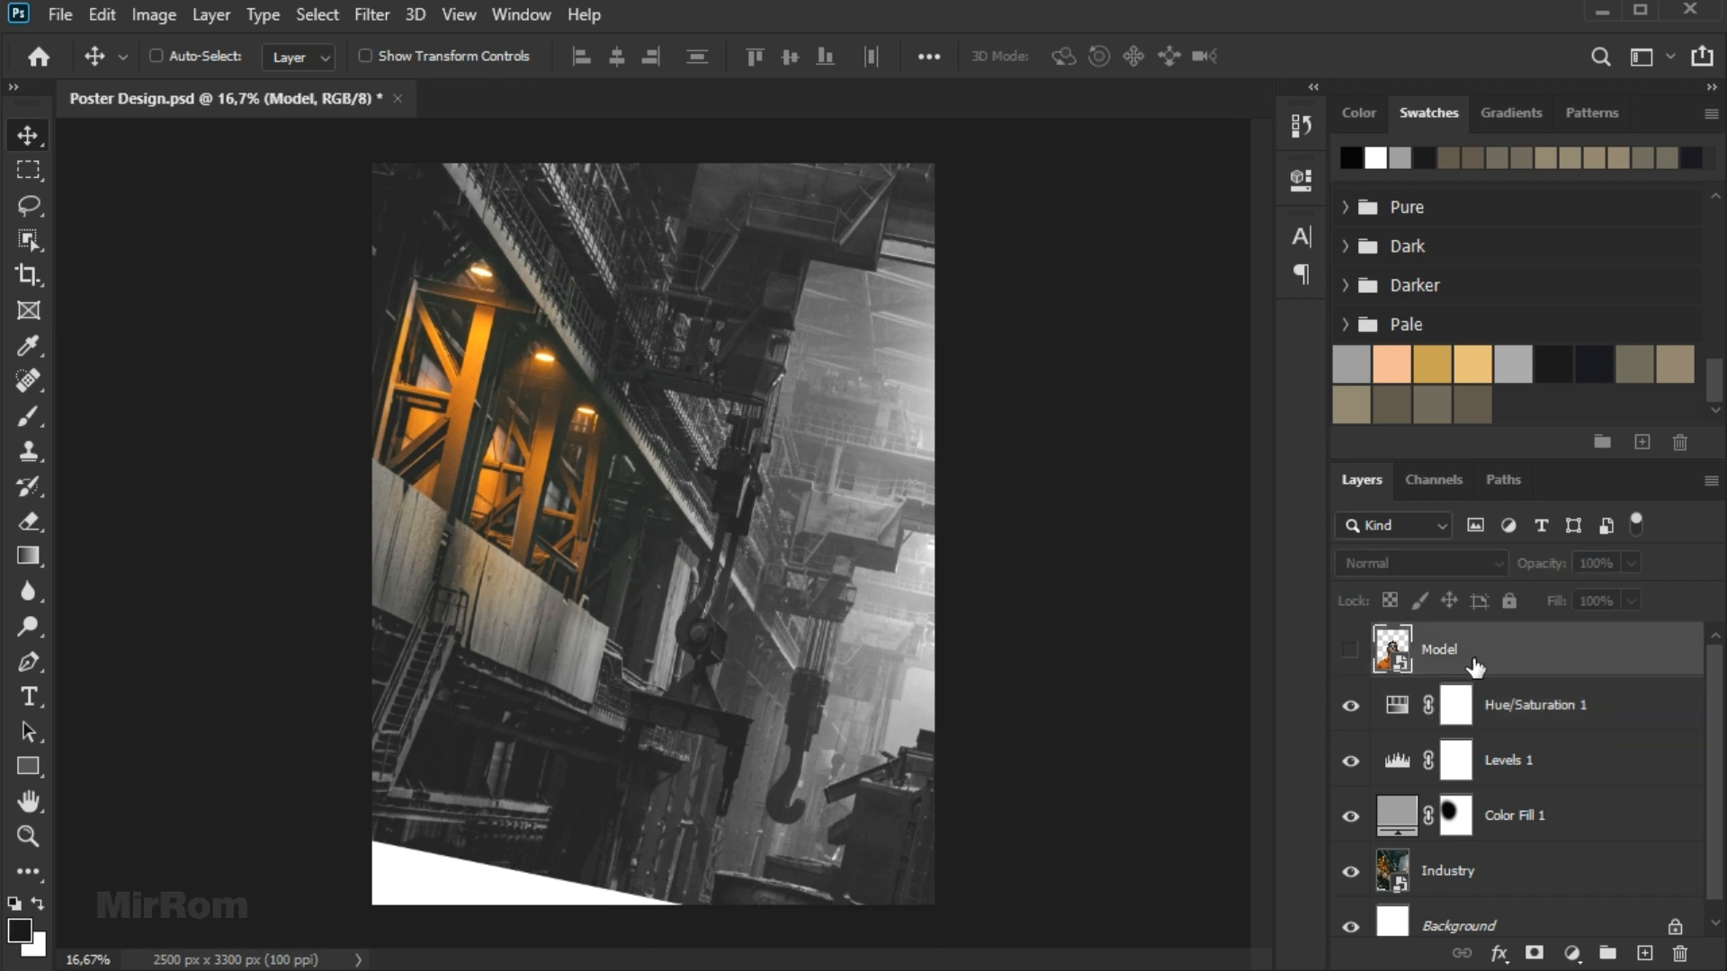
click(1351, 649)
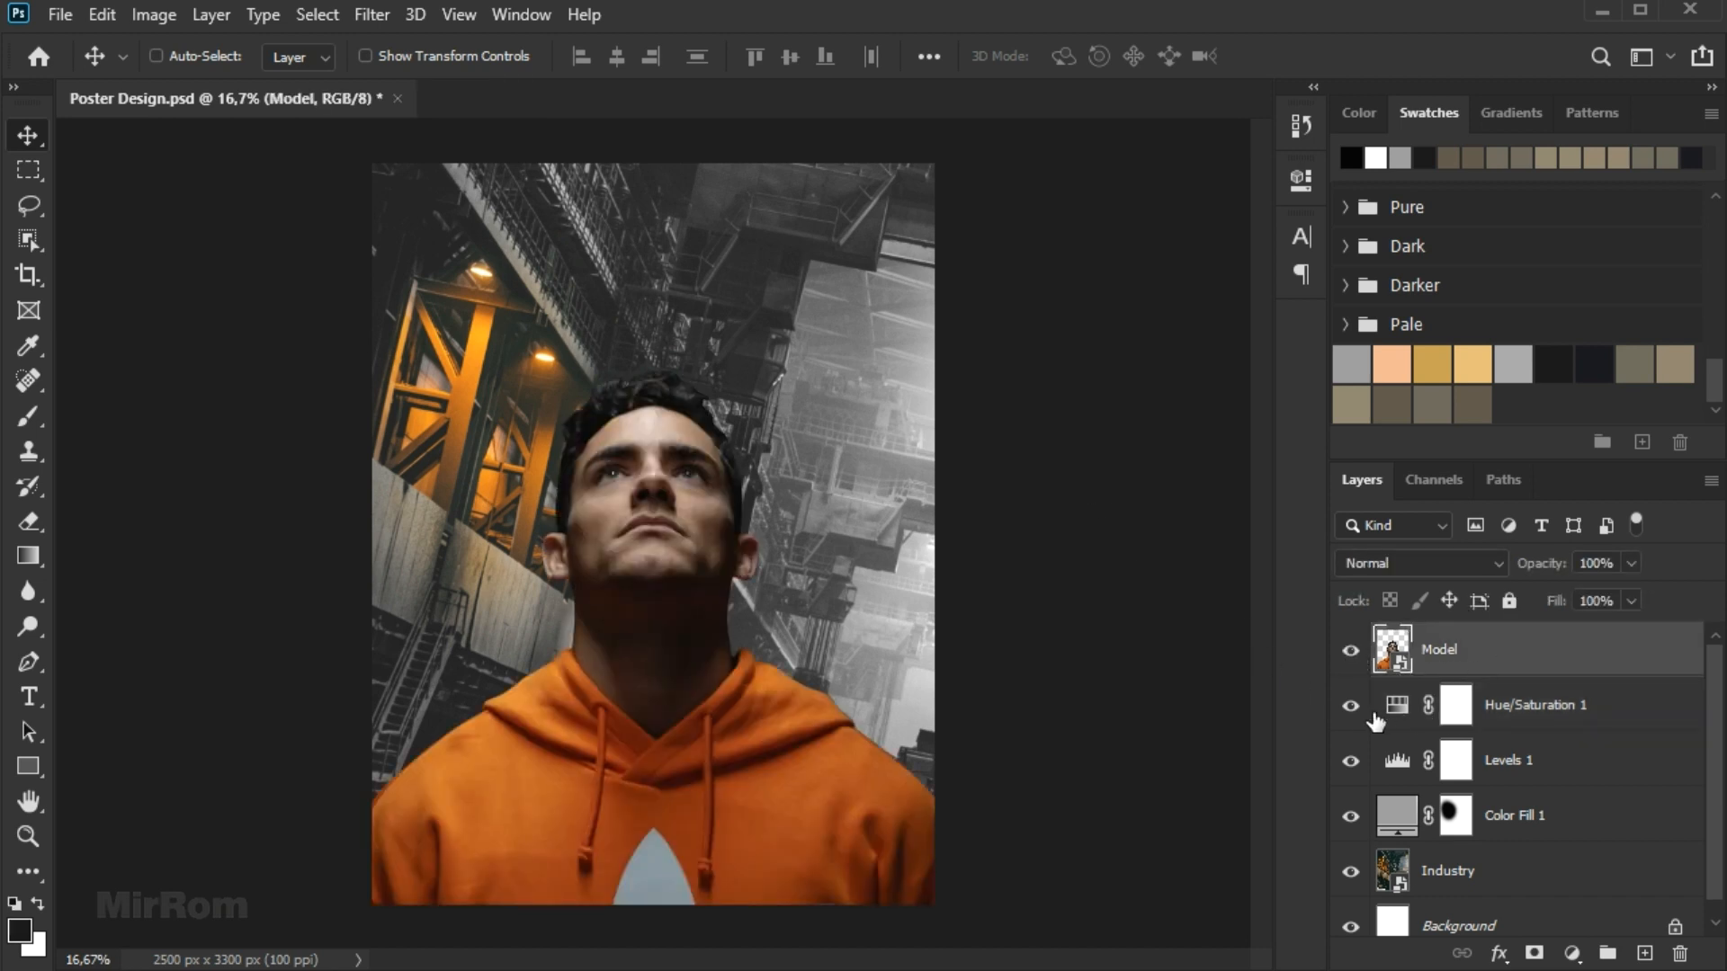
click(364, 15)
click(531, 174)
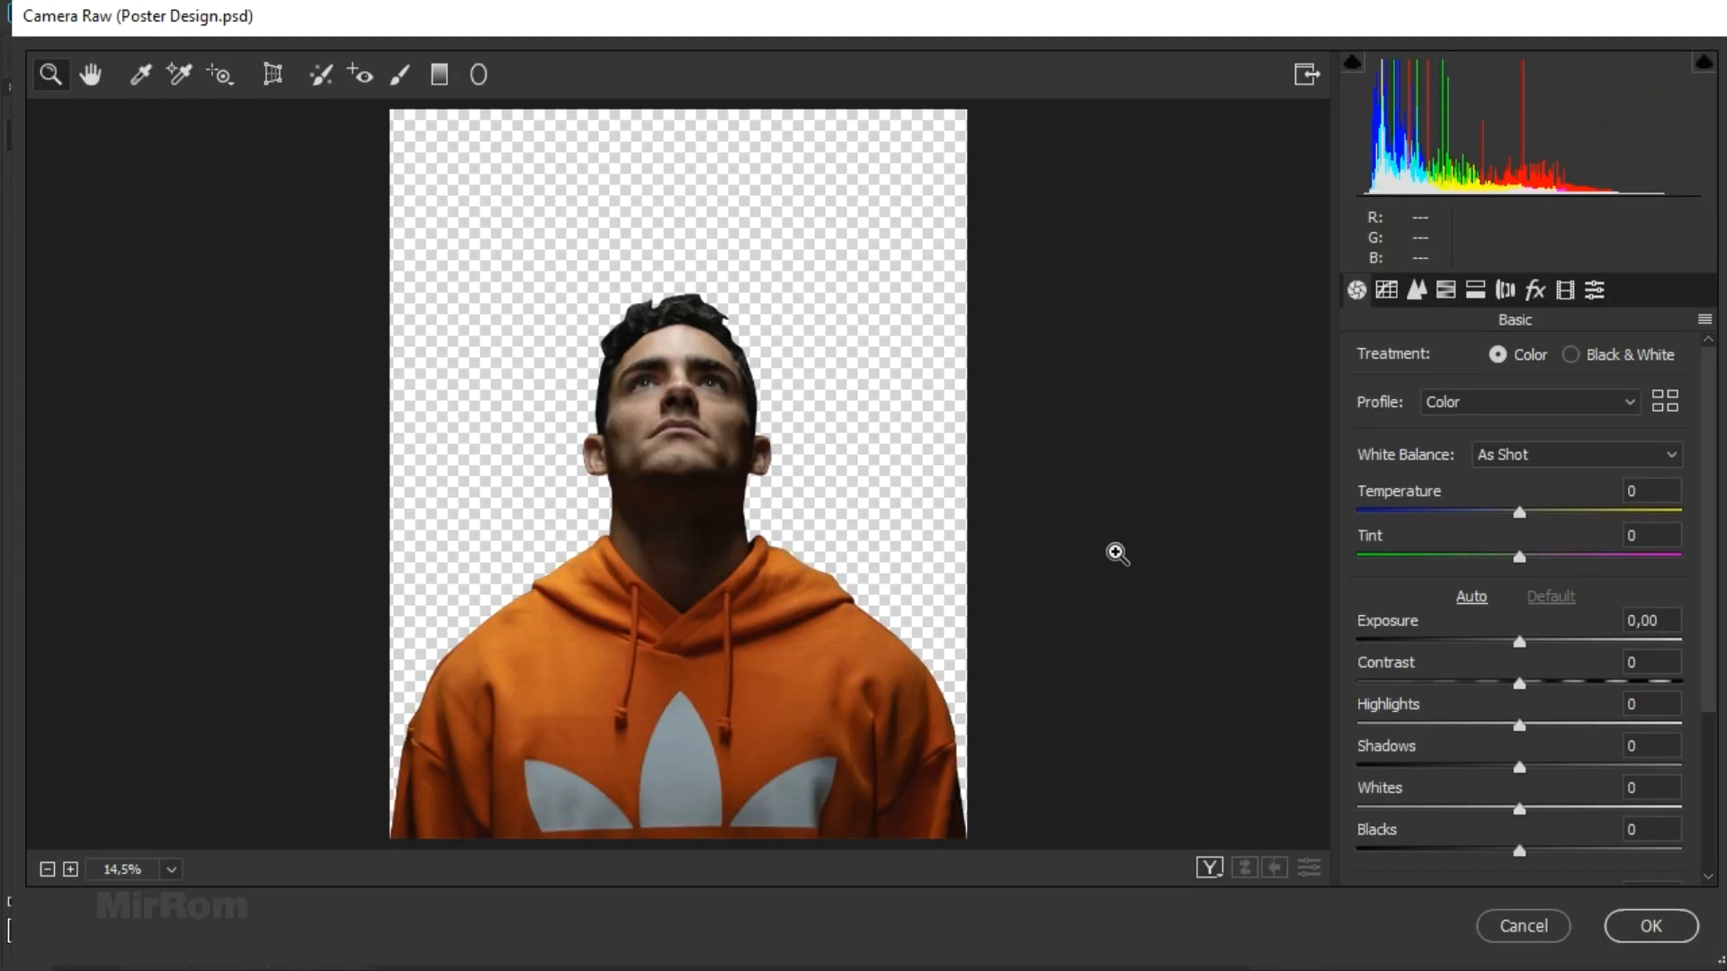
scroll(1601, 708, down, 3)
drag(1519, 533, 1426, 543)
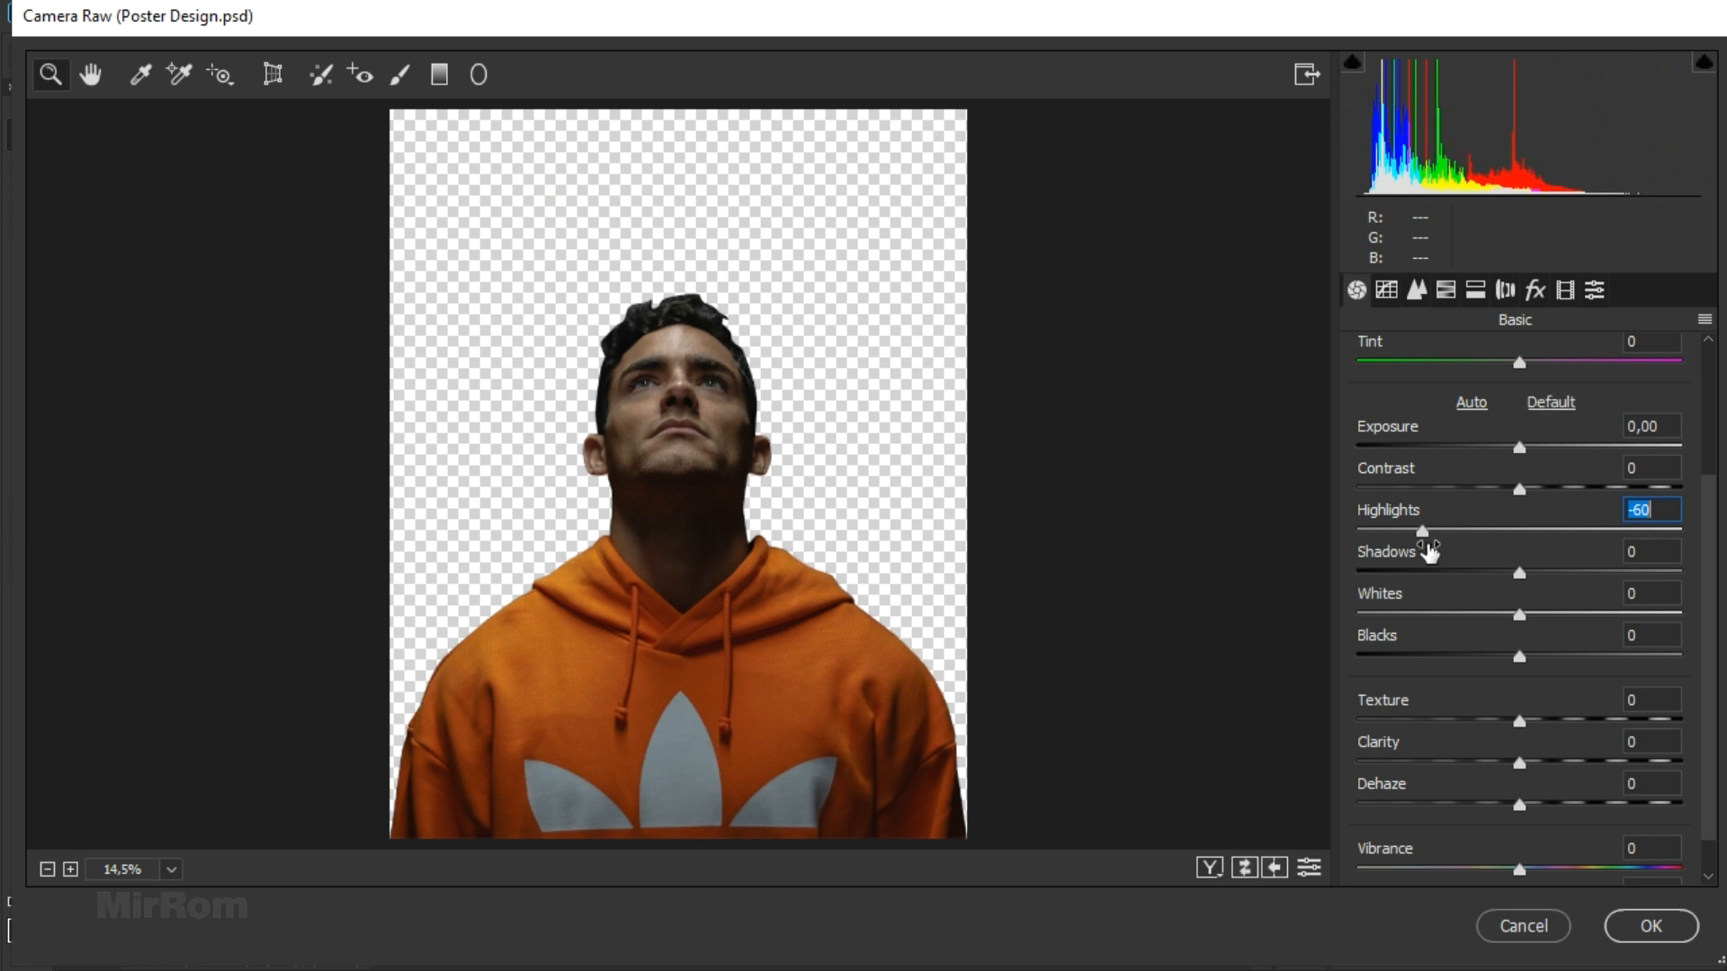
drag(1519, 575, 1656, 577)
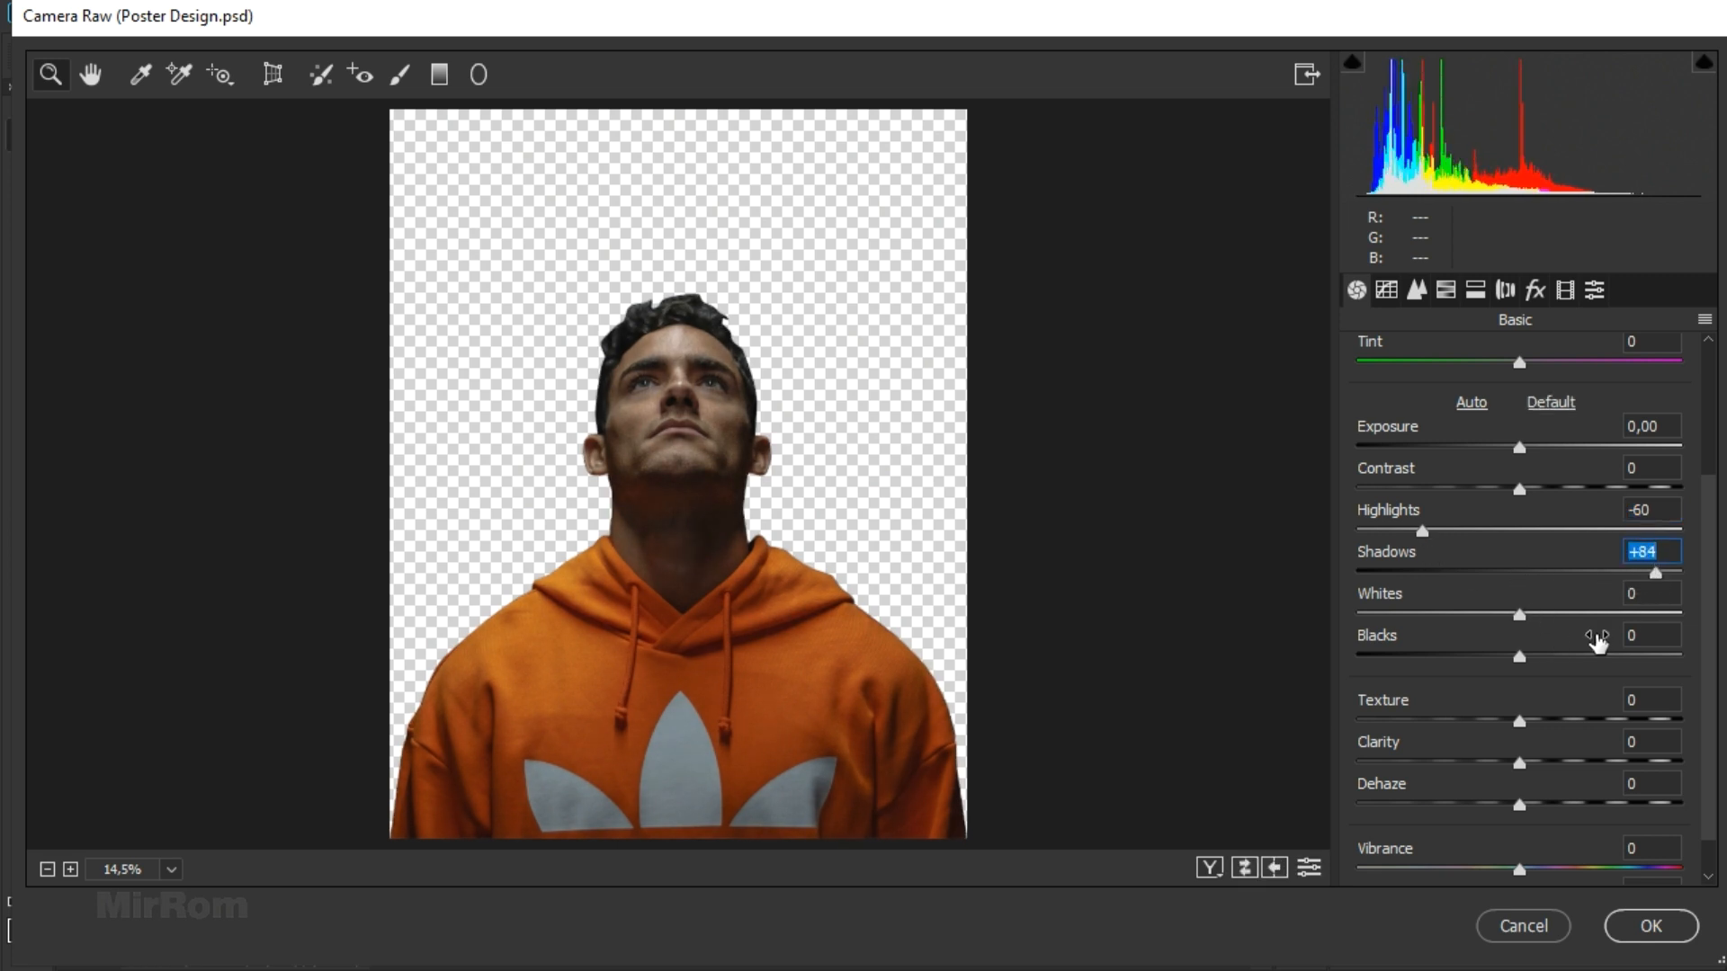
drag(1519, 614, 1595, 613)
drag(1520, 763, 1617, 765)
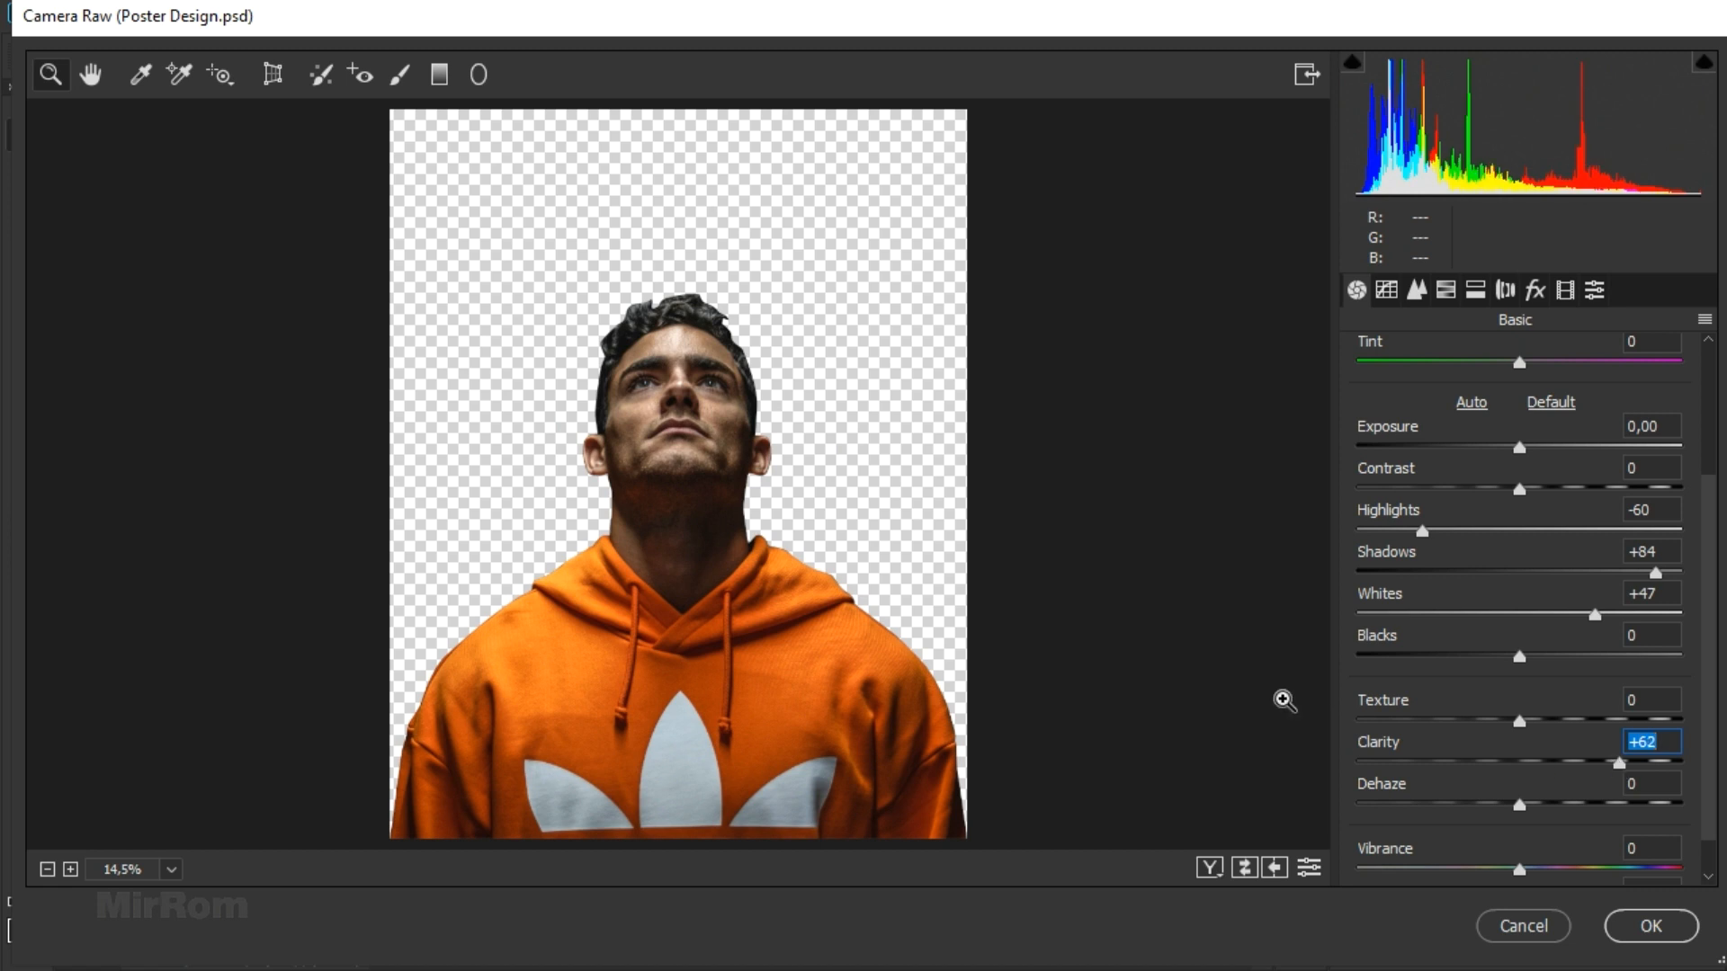
click(1649, 925)
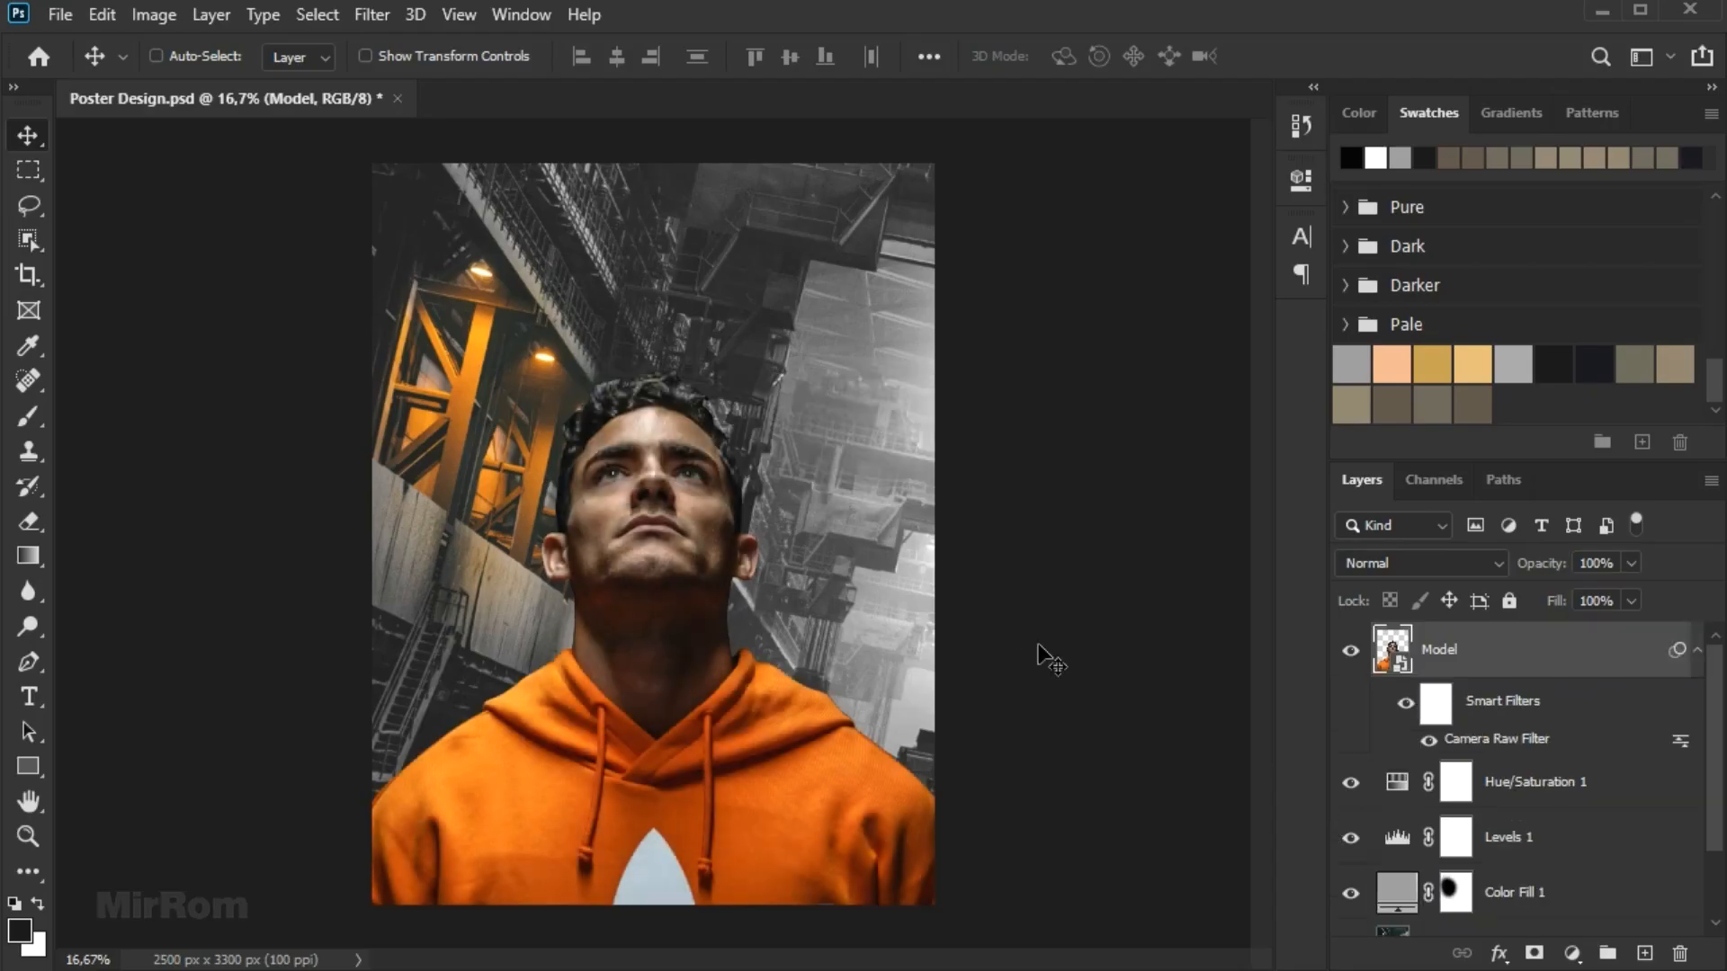
click(1696, 650)
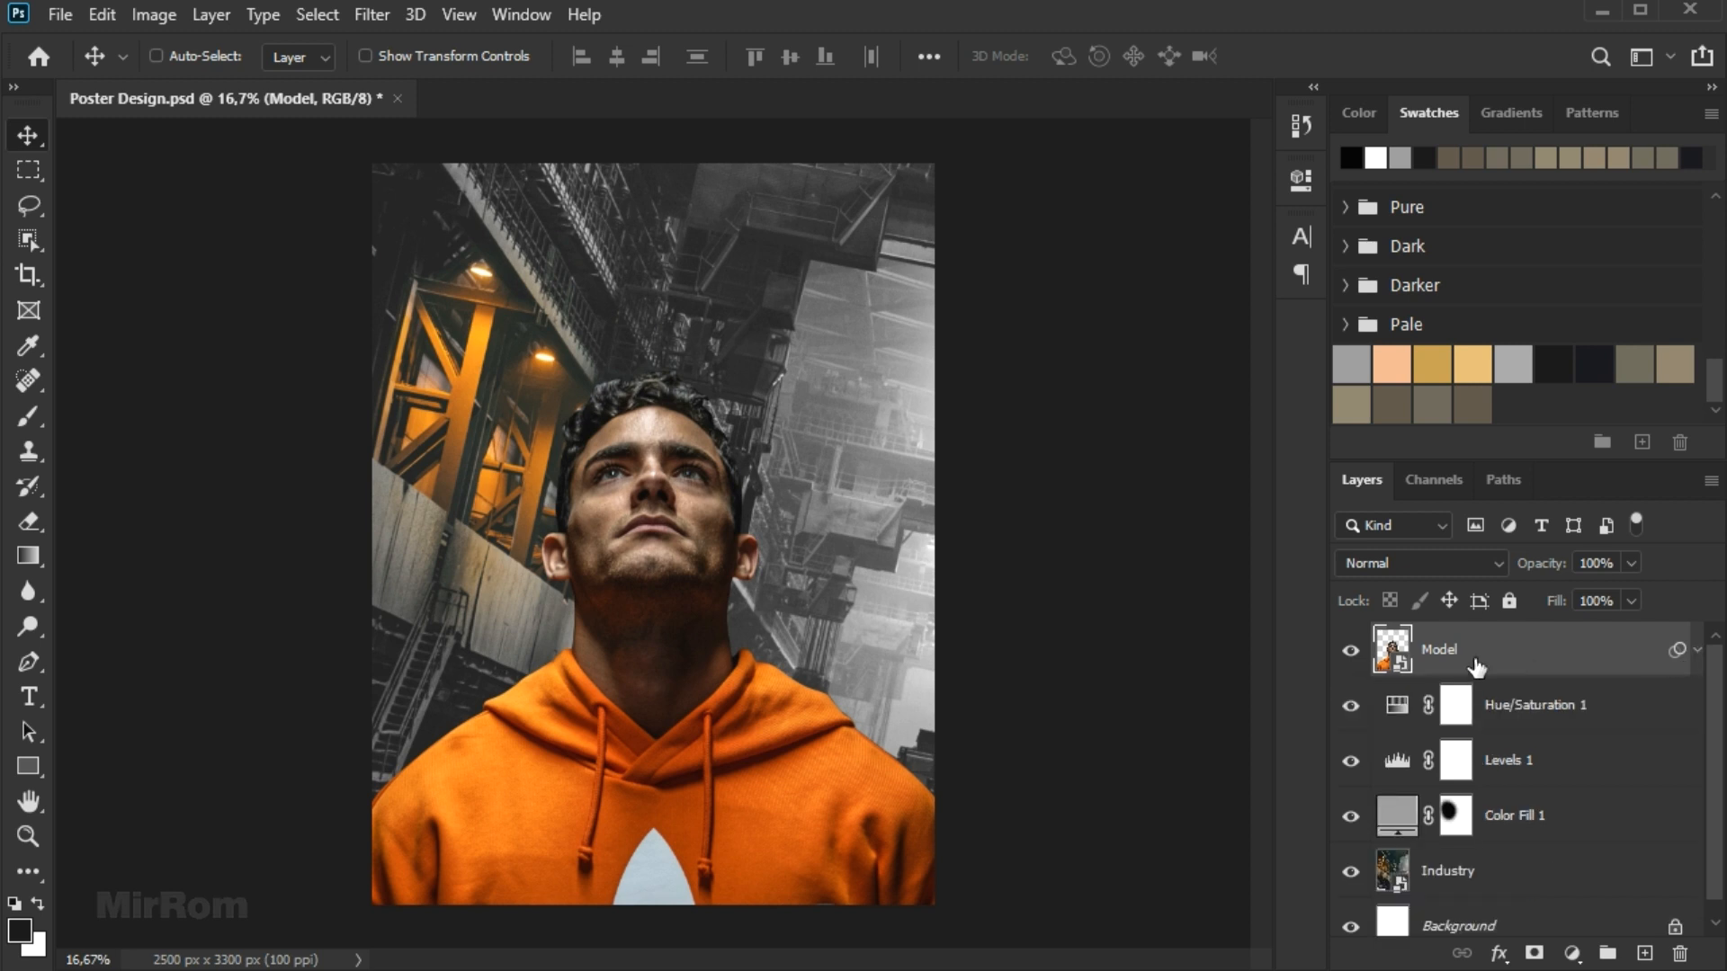
Add an Inner Shadow layer style to the Model layer with Use Global Light turned off.
click(1499, 953)
click(1644, 778)
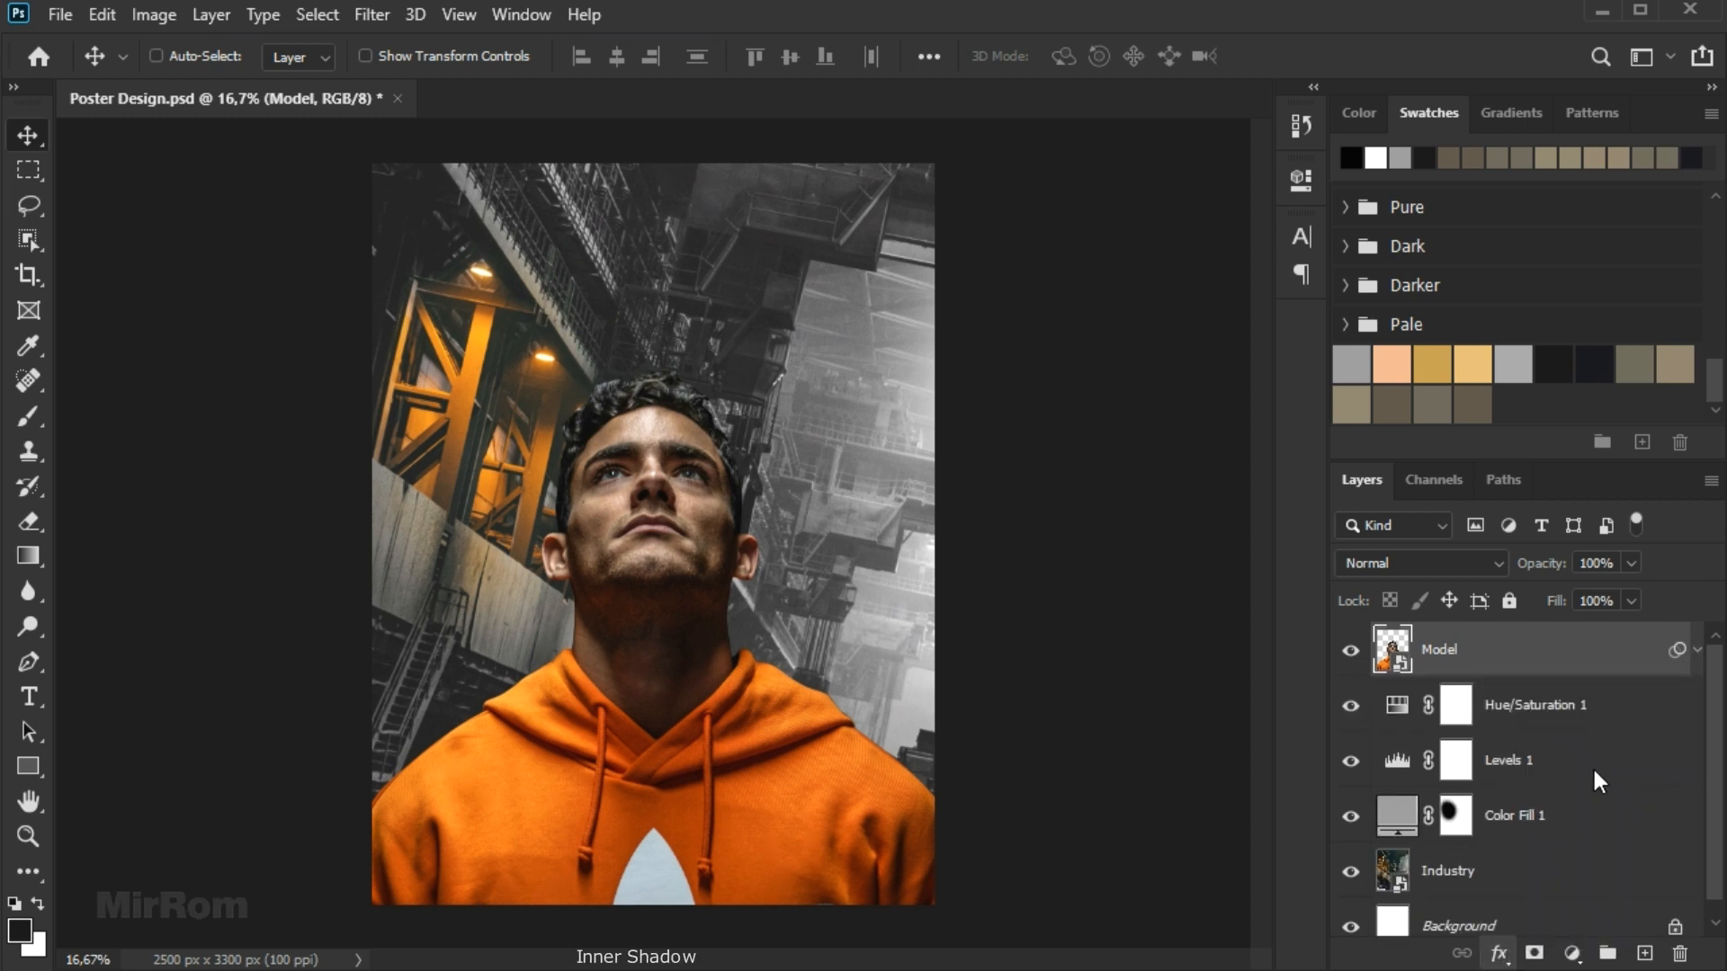
drag(753, 91, 1016, 117)
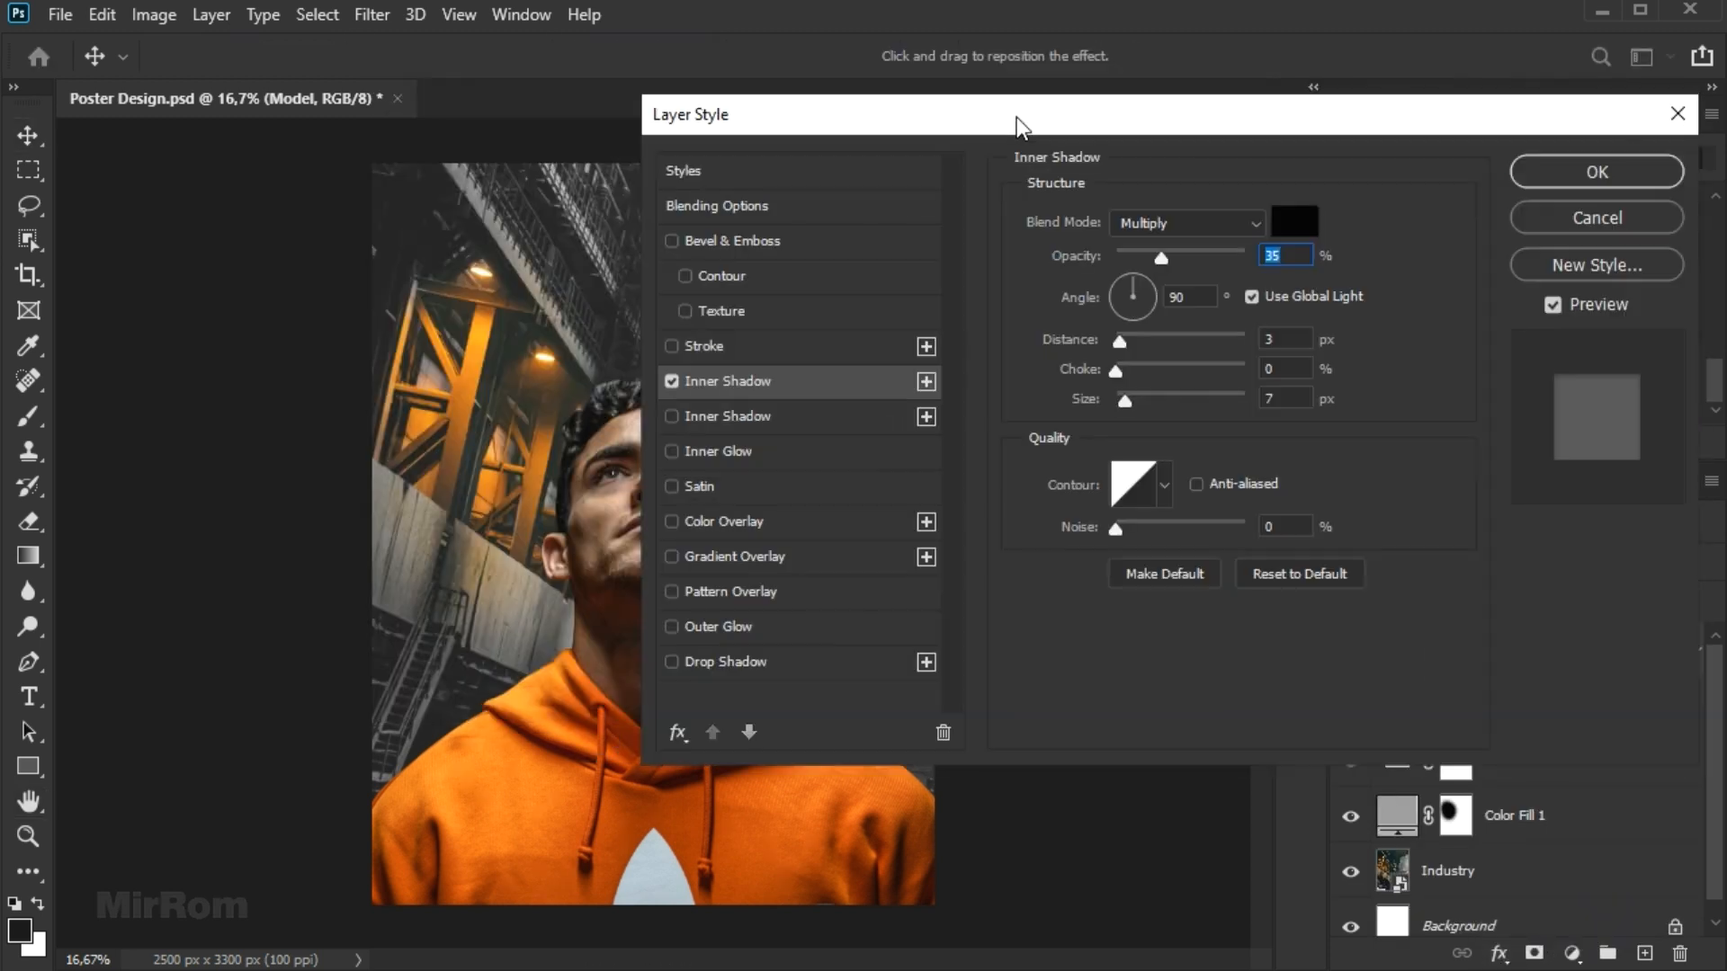
key(ctrl+plus)
drag(762, 961, 834, 965)
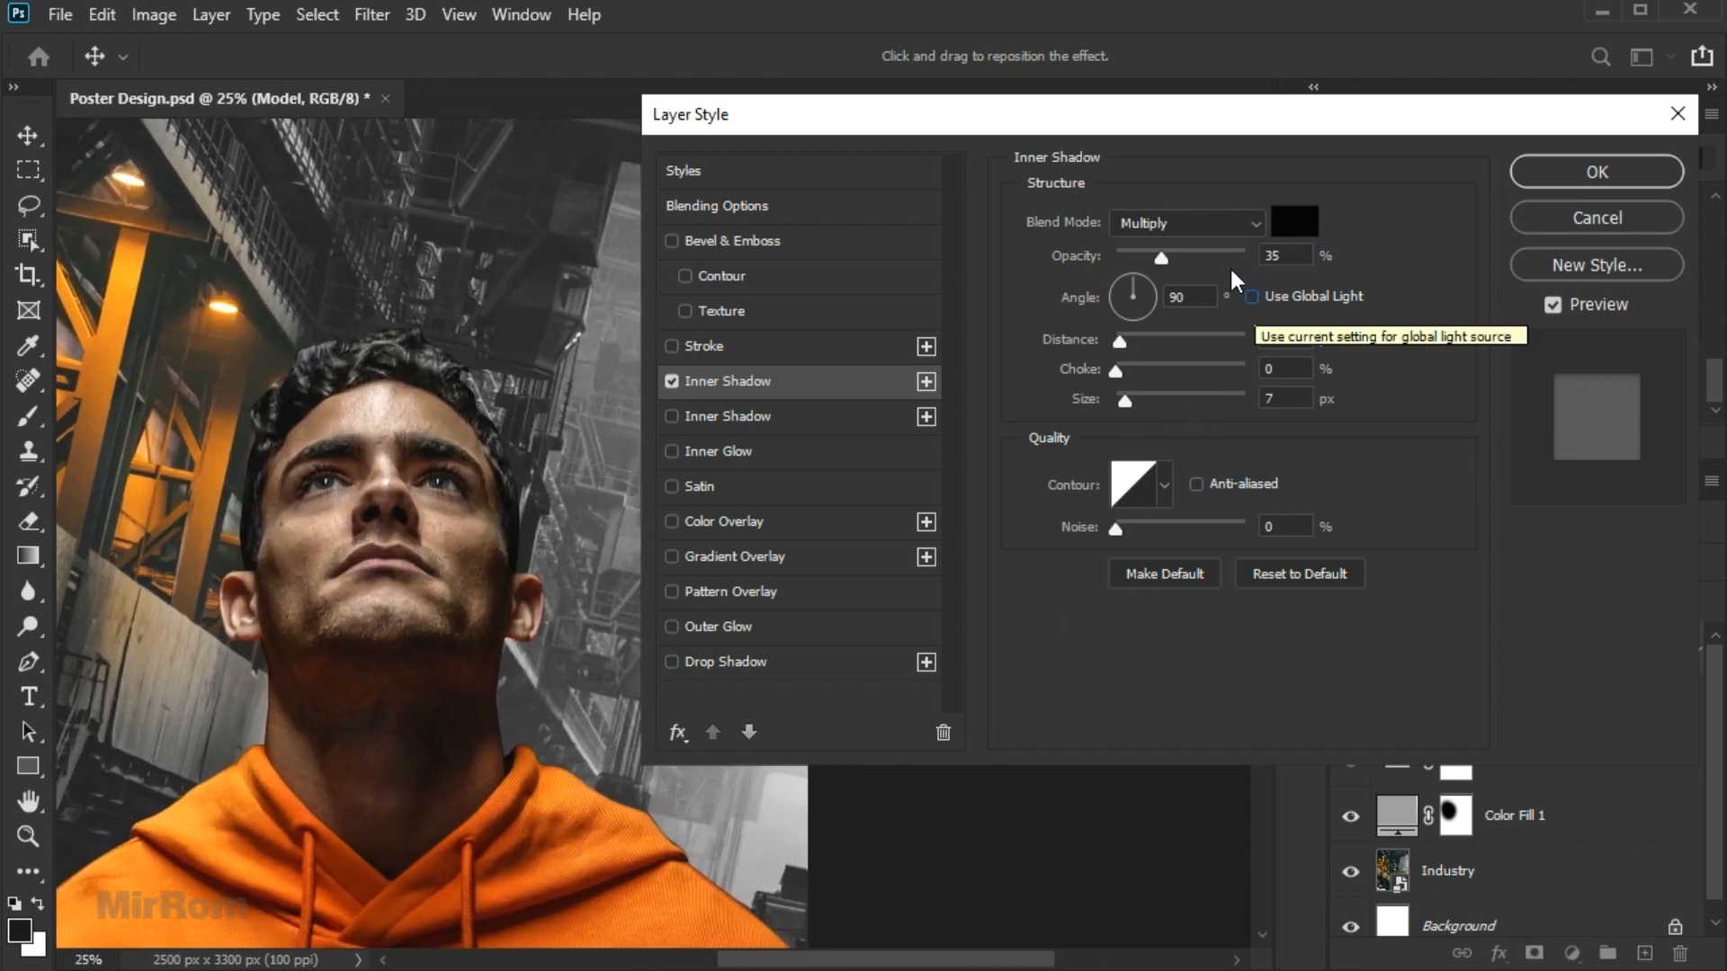
Set the Inner Shadow color to the peach swatch f4b78f.
click(1294, 229)
click(1239, 348)
drag(1287, 114, 946, 149)
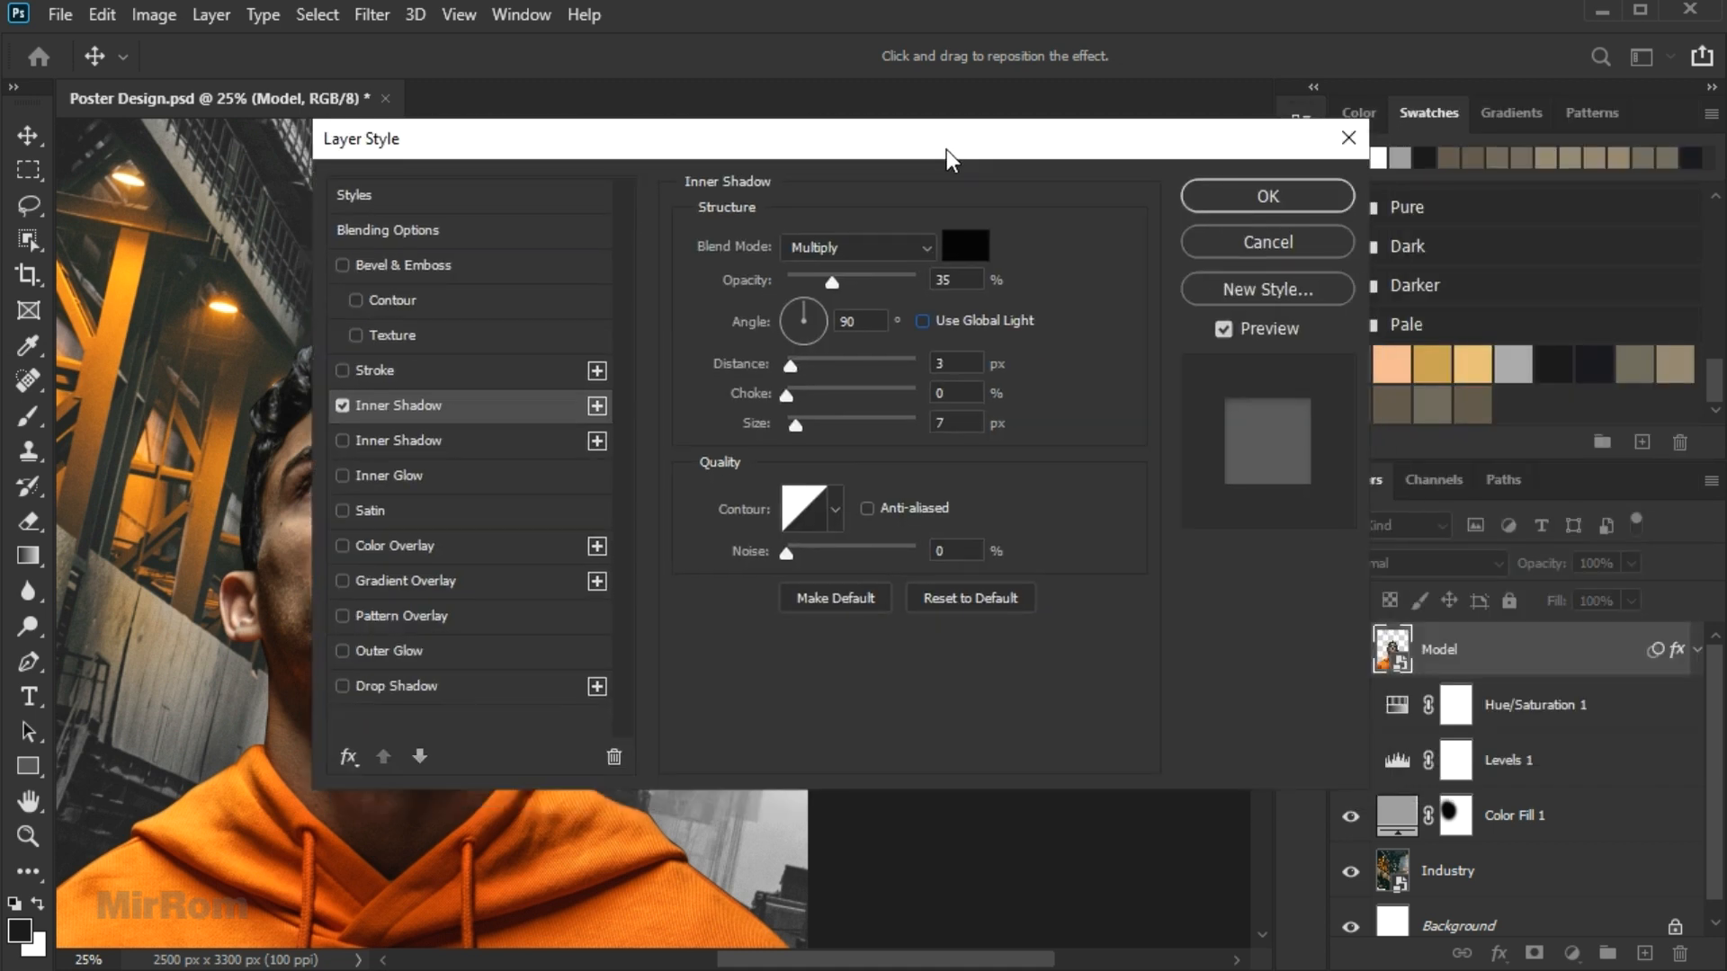
drag(771, 966, 820, 961)
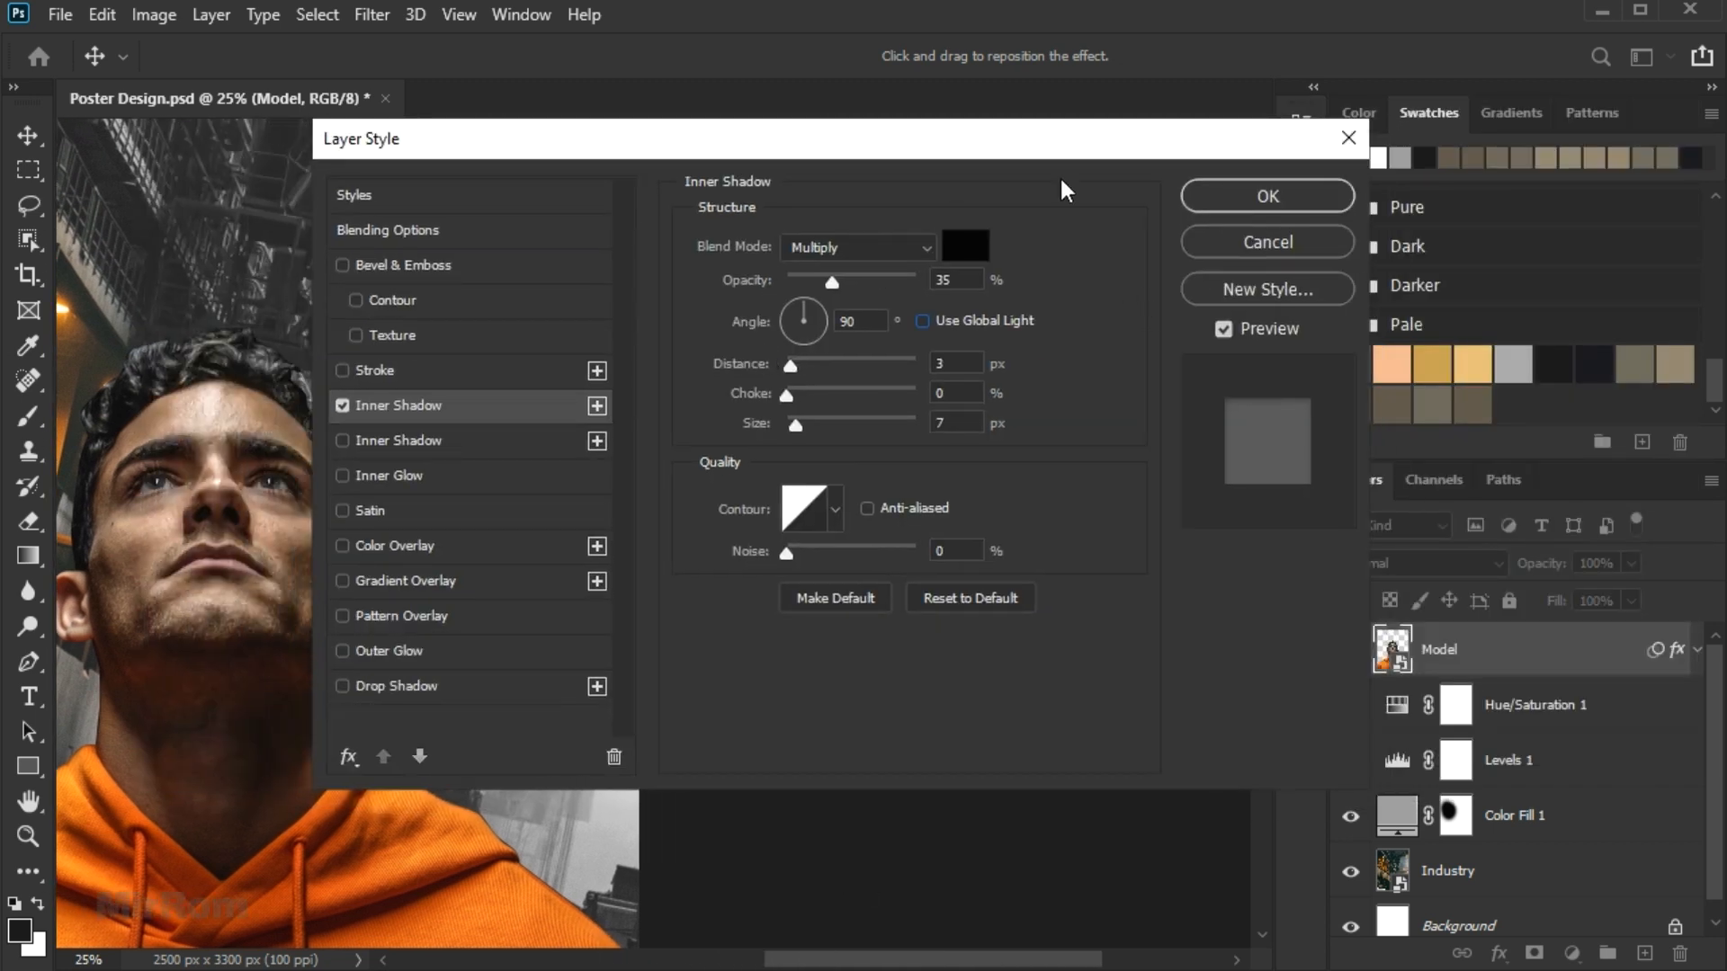
drag(1039, 139, 1011, 139)
click(937, 246)
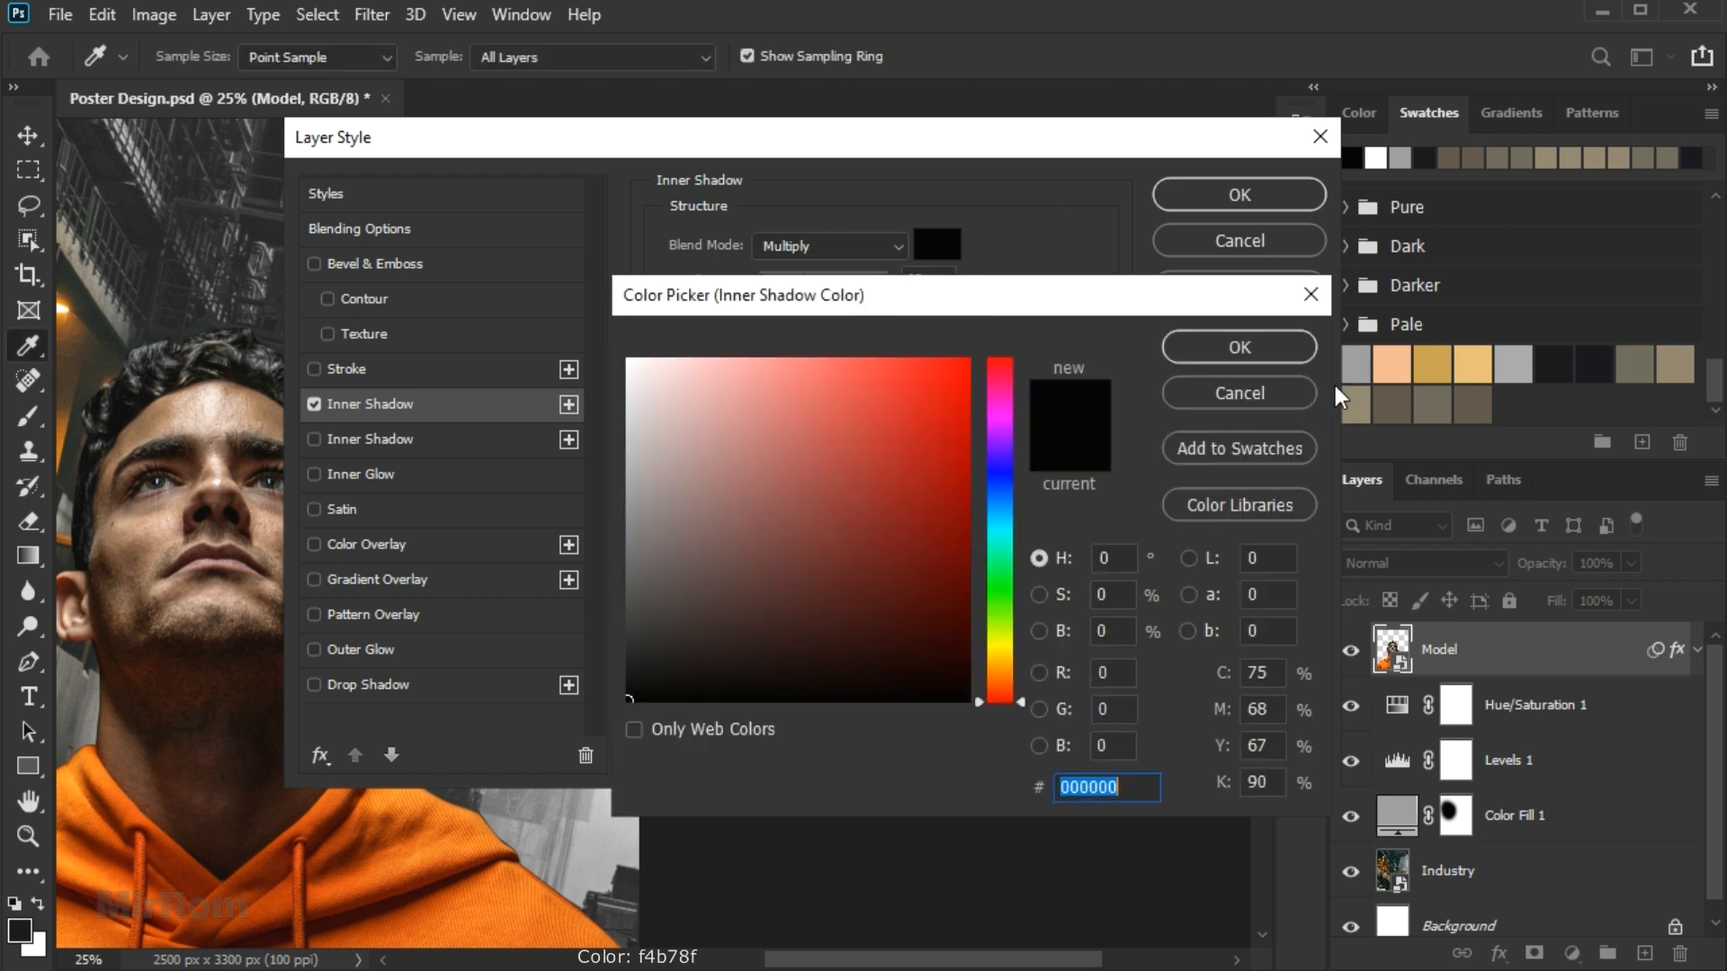
click(1391, 361)
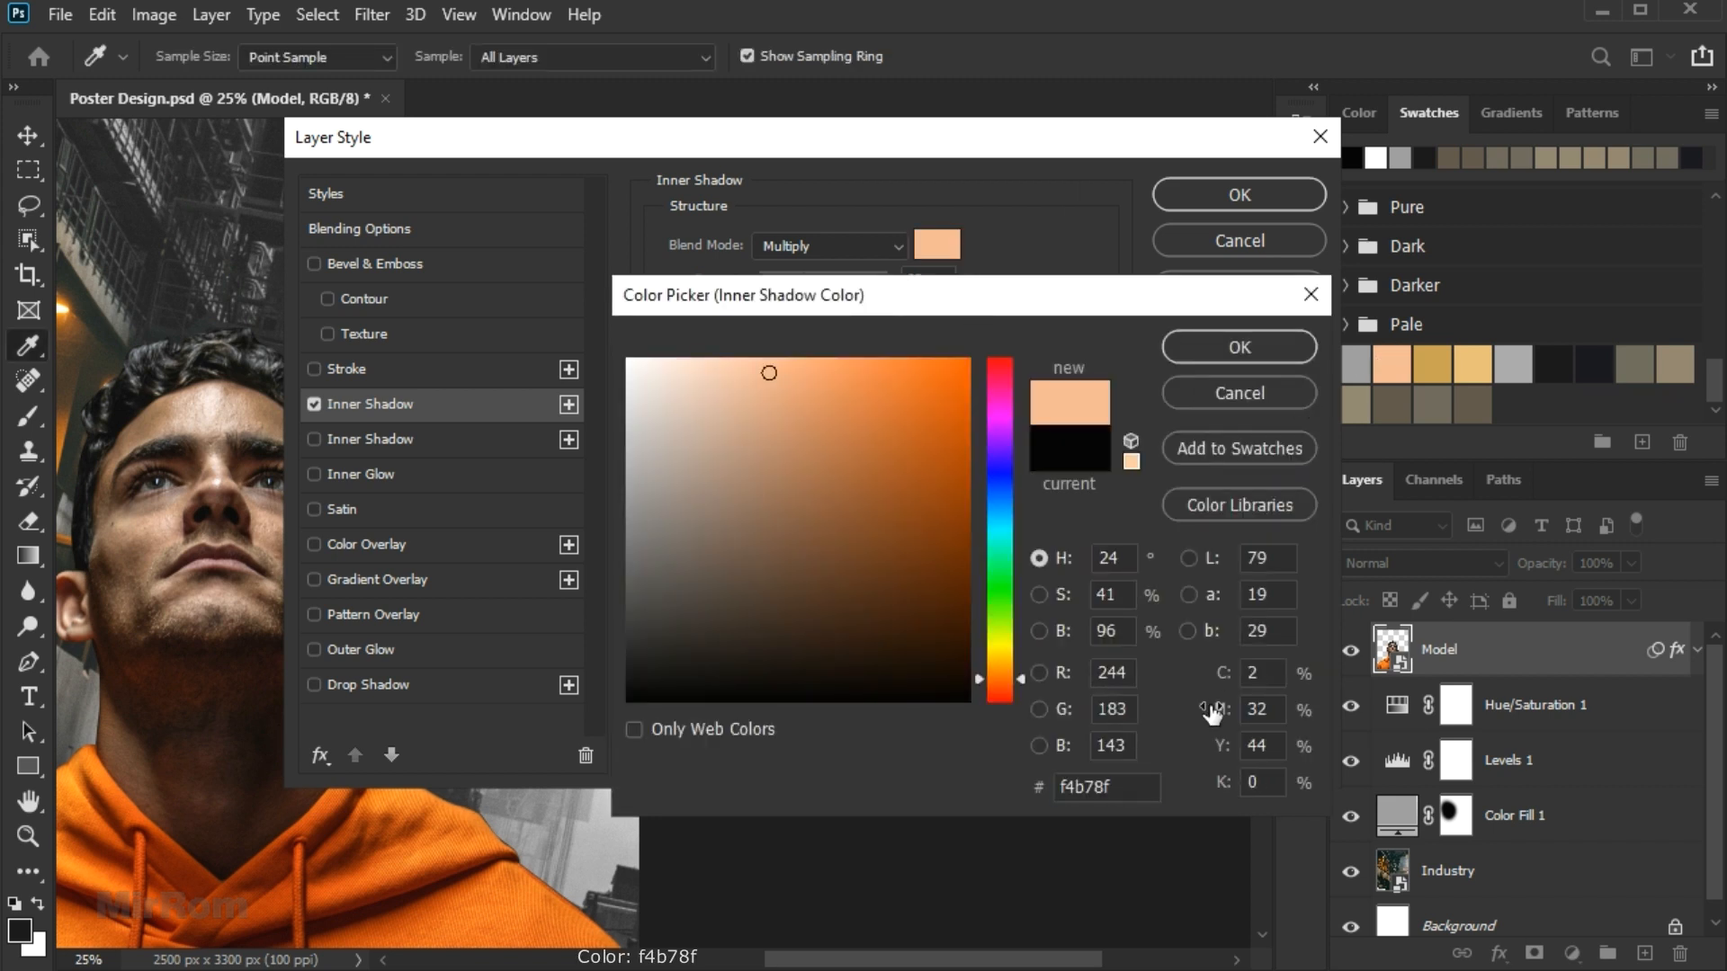
click(1178, 348)
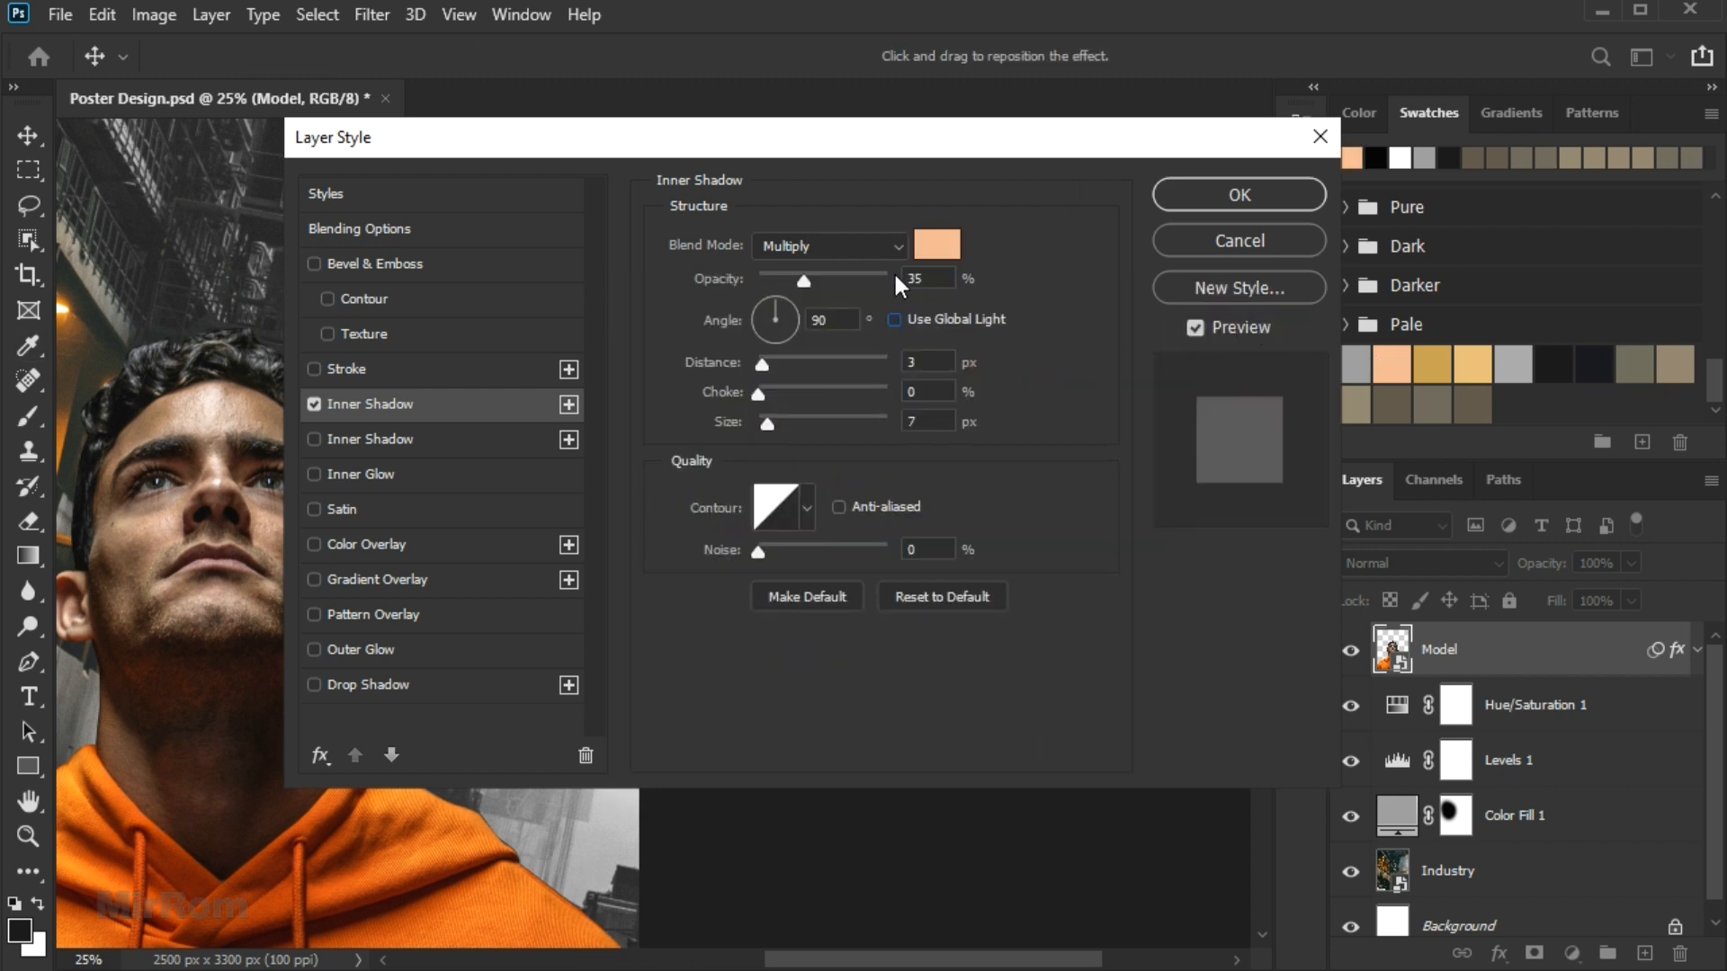
Set the Inner Shadow to Overlay, 76% opacity, angle 144°, distance 61 px and size 32 px, comparing the man with and without it.
click(882, 245)
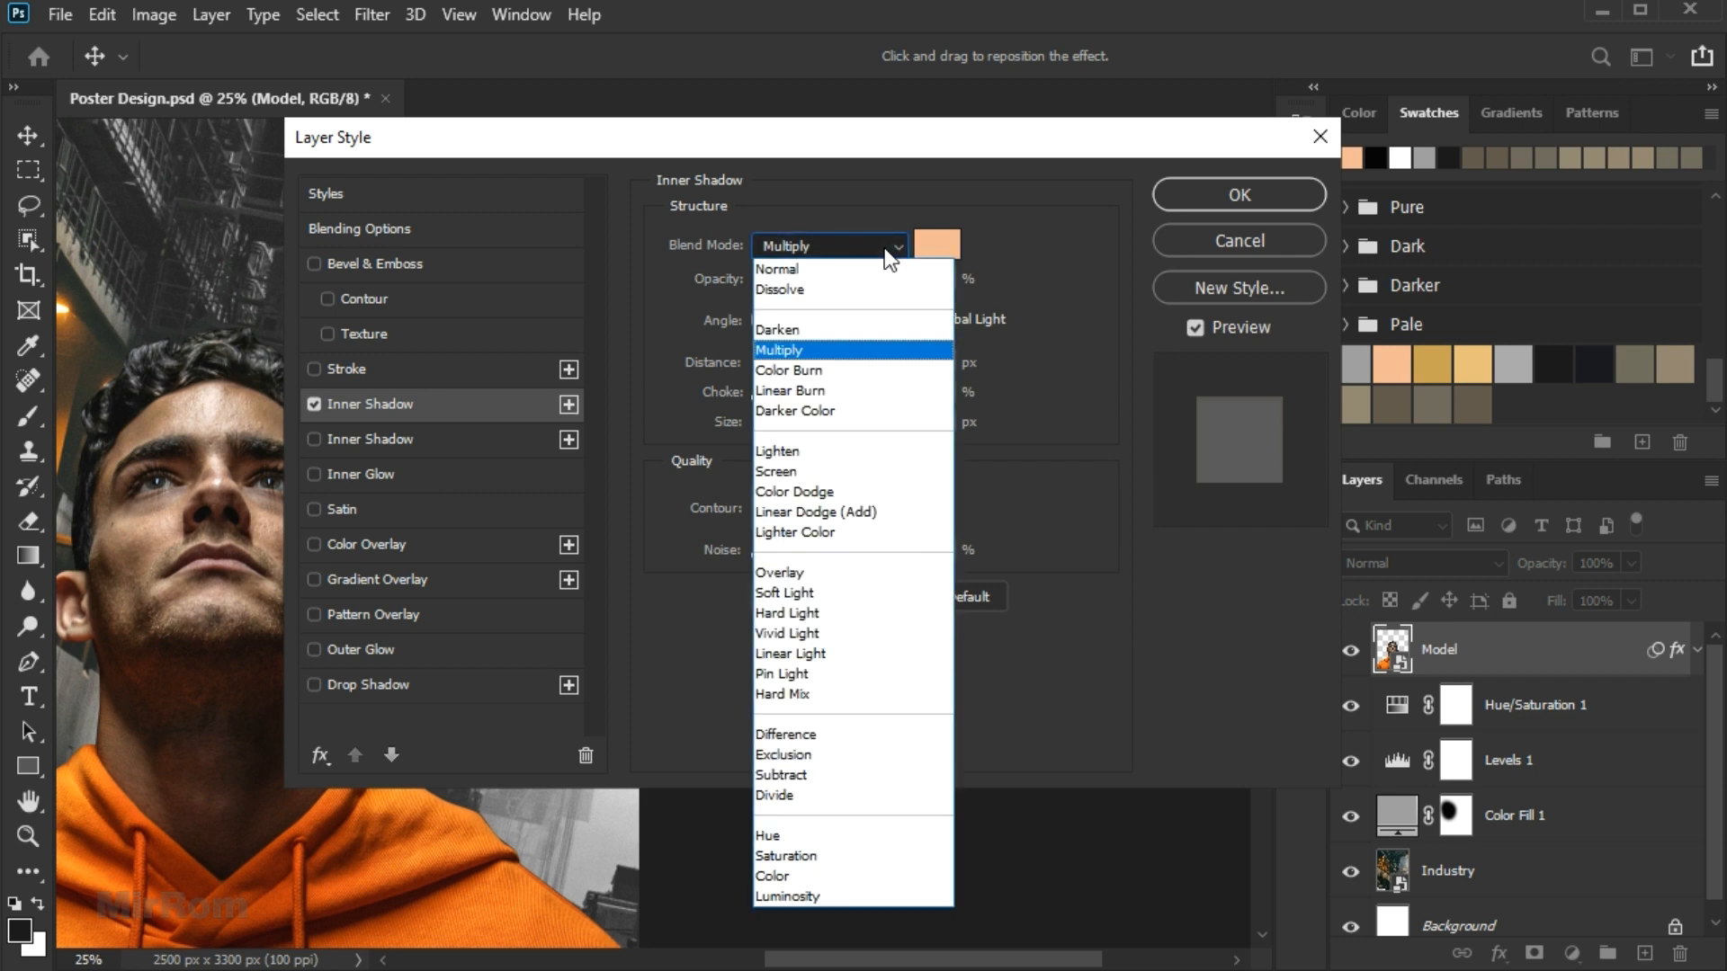
click(879, 581)
drag(808, 282, 850, 284)
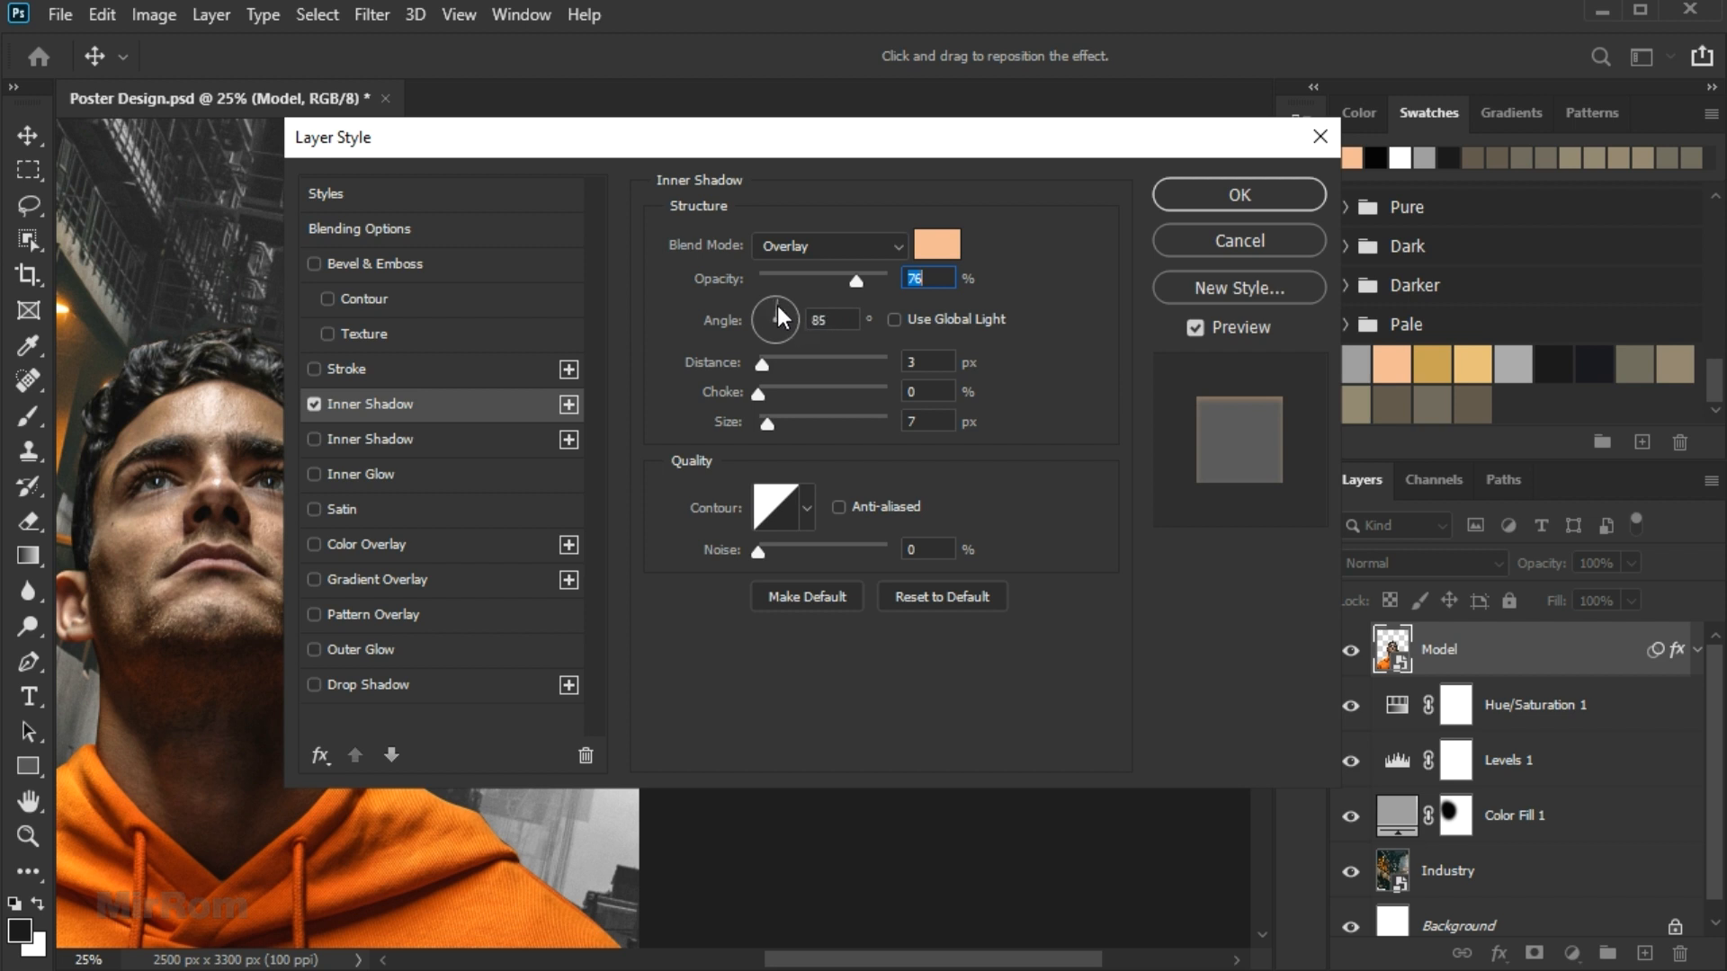
drag(749, 300, 748, 299)
drag(760, 365, 831, 370)
drag(767, 423, 786, 415)
text(32)
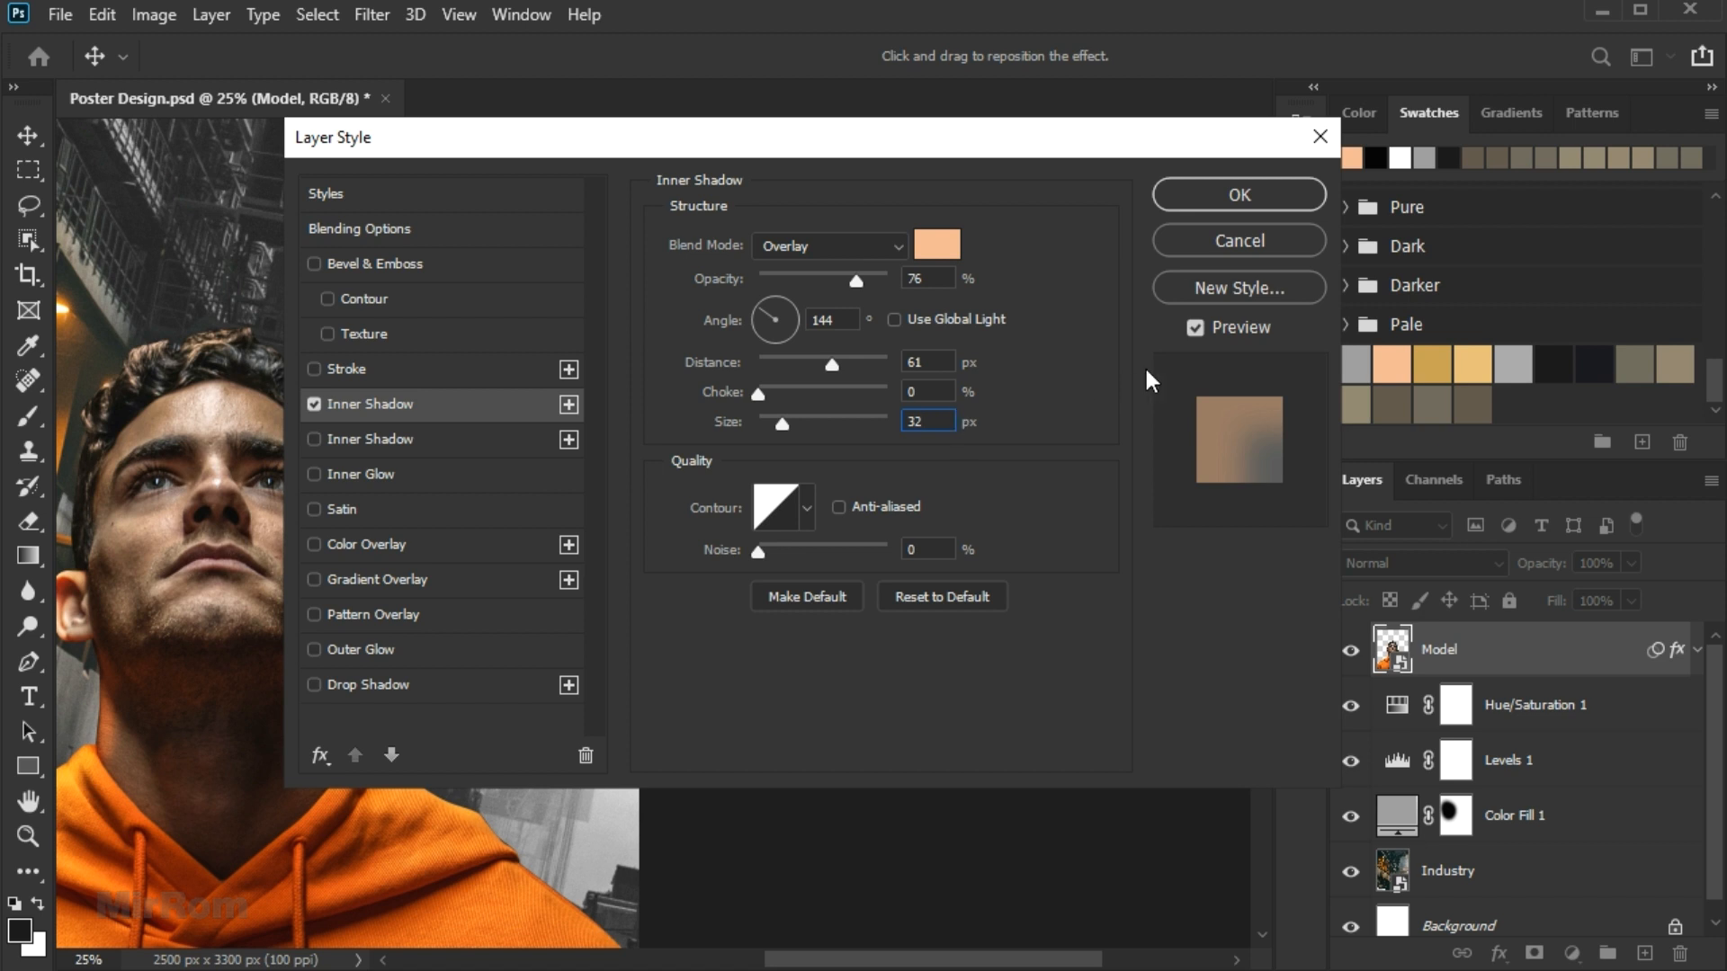
click(1193, 329)
click(1192, 330)
click(1193, 329)
click(1192, 329)
drag(792, 963, 788, 963)
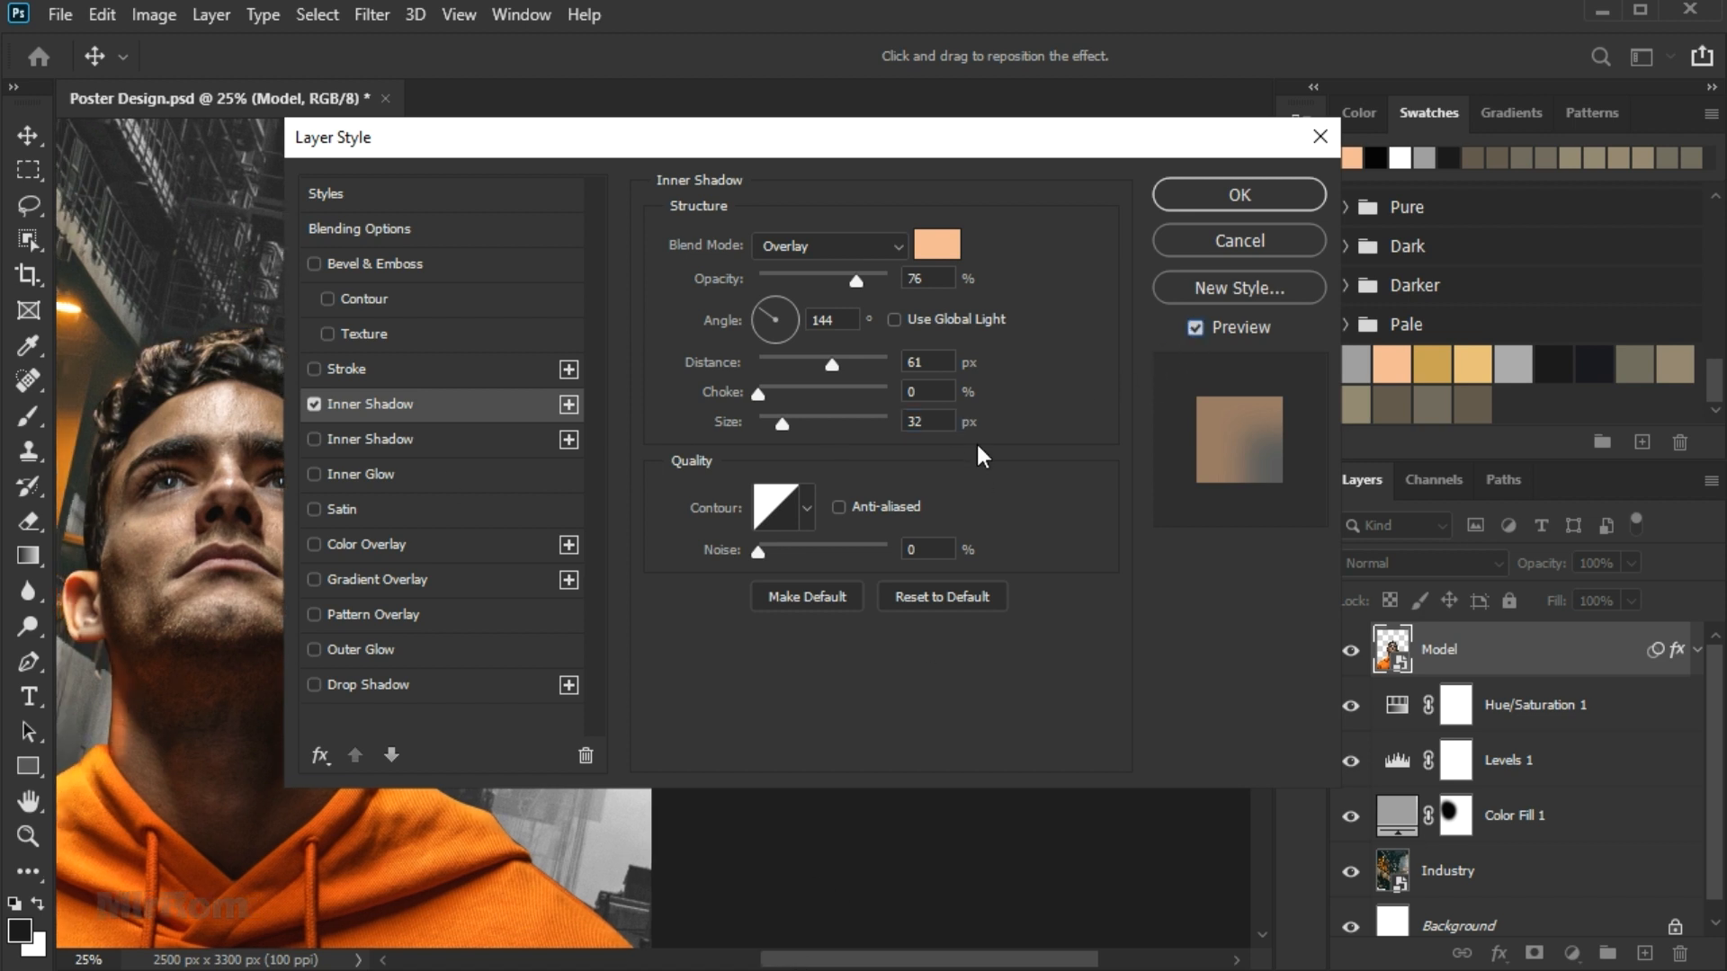
Add a second Inner Shadow to the Model layer and set its color to the golden swatch c99f4f.
click(568, 405)
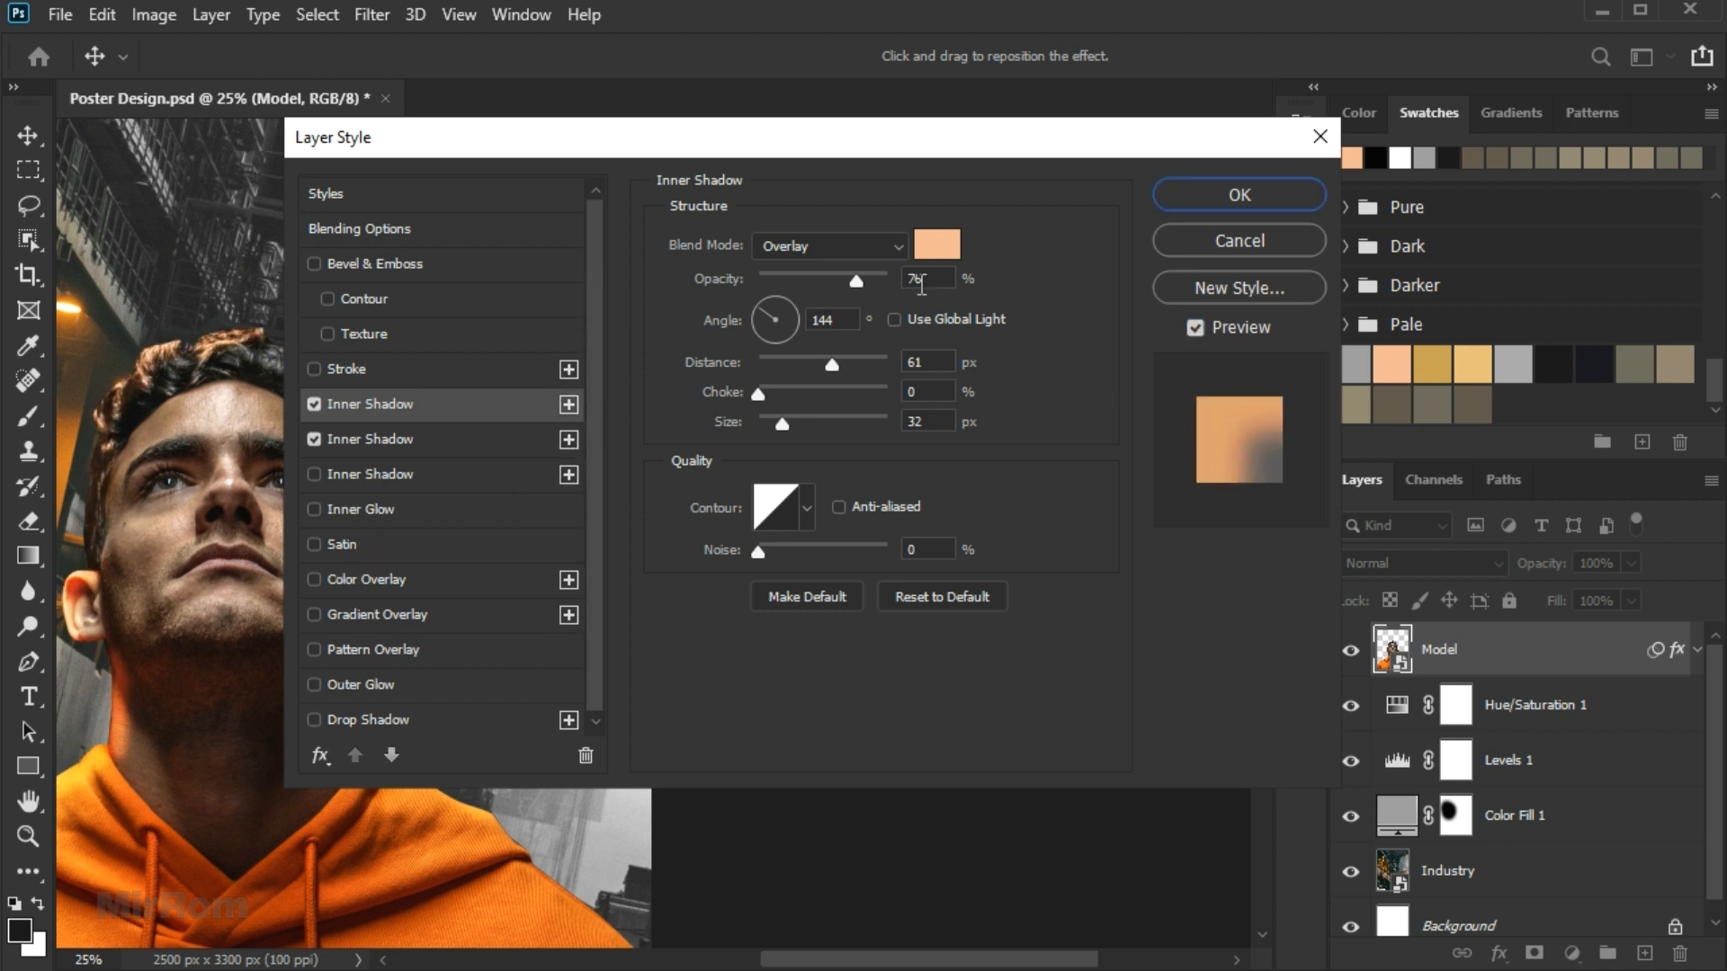
click(937, 246)
click(1430, 368)
click(1152, 786)
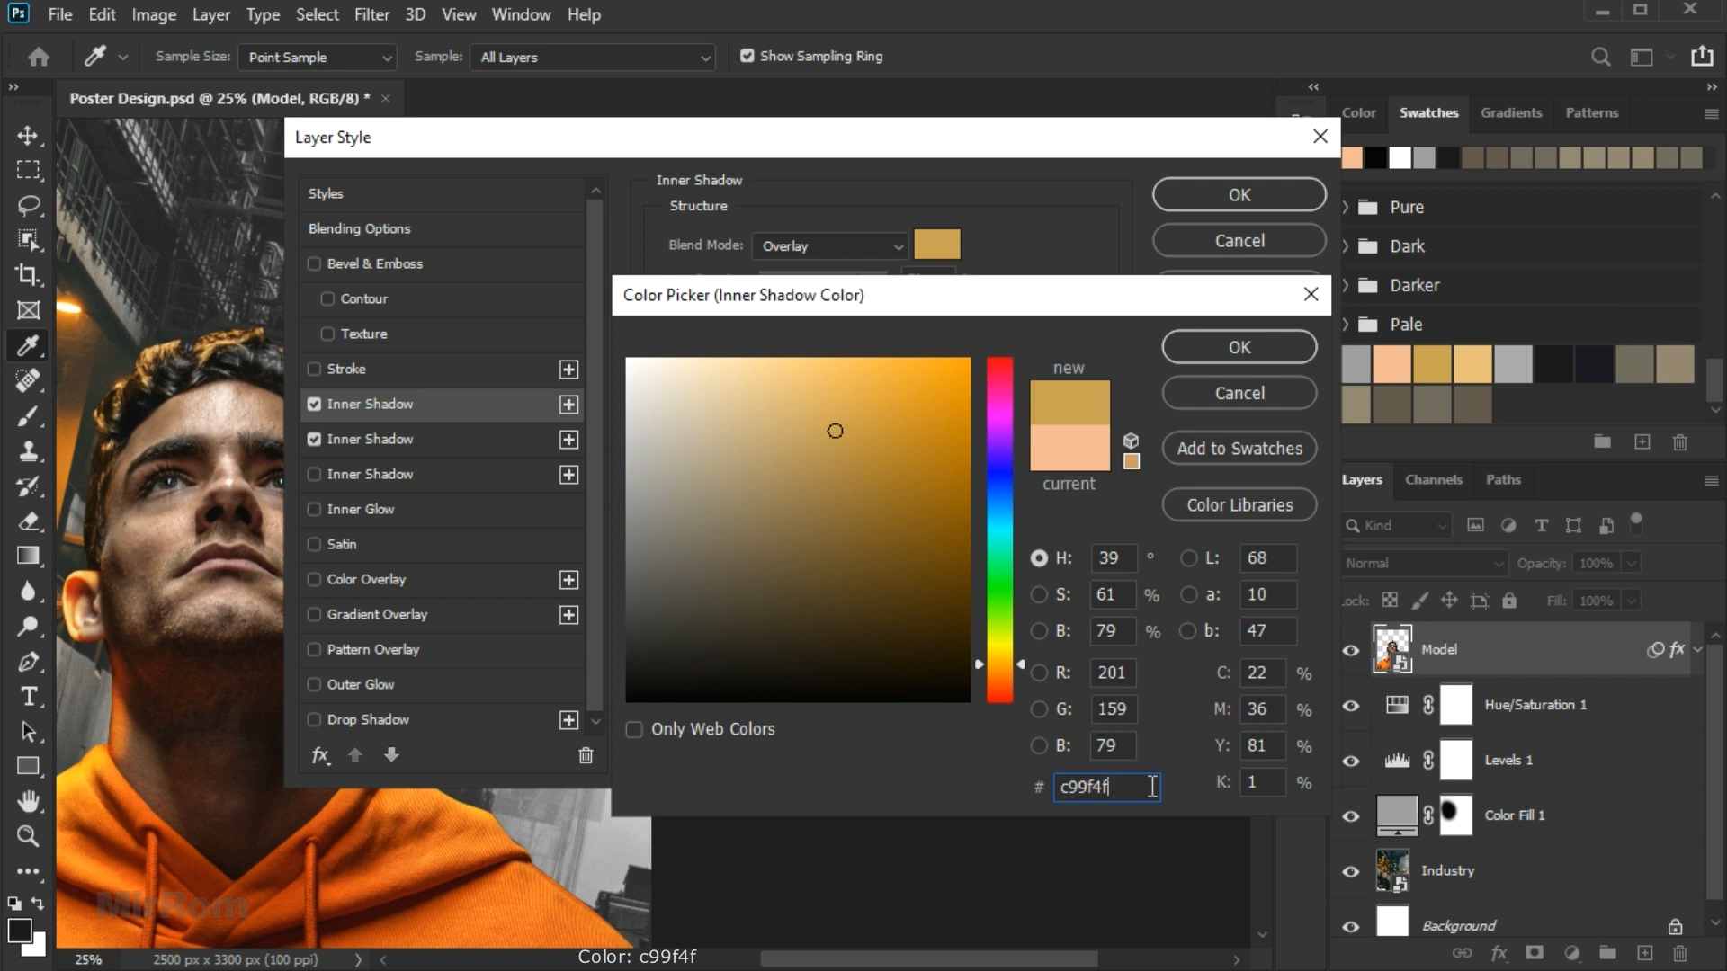
click(1214, 345)
Set the golden Inner Shadow to Vivid Light at about 95% opacity and apply the layer style.
click(897, 246)
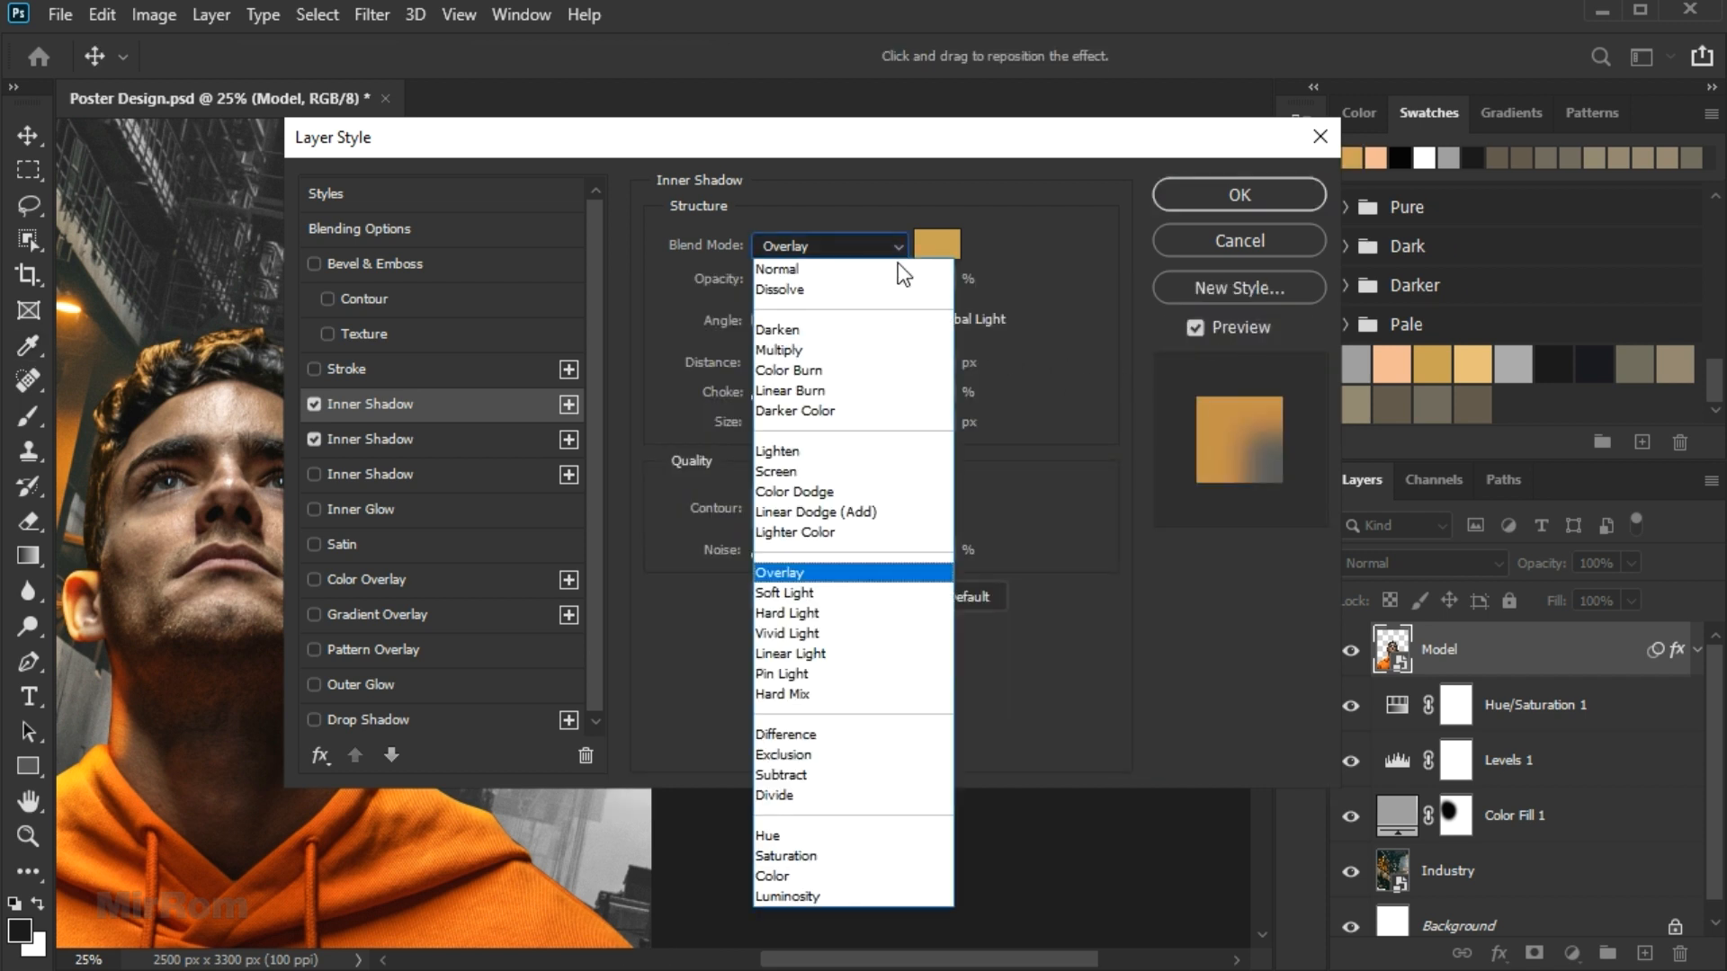
click(844, 633)
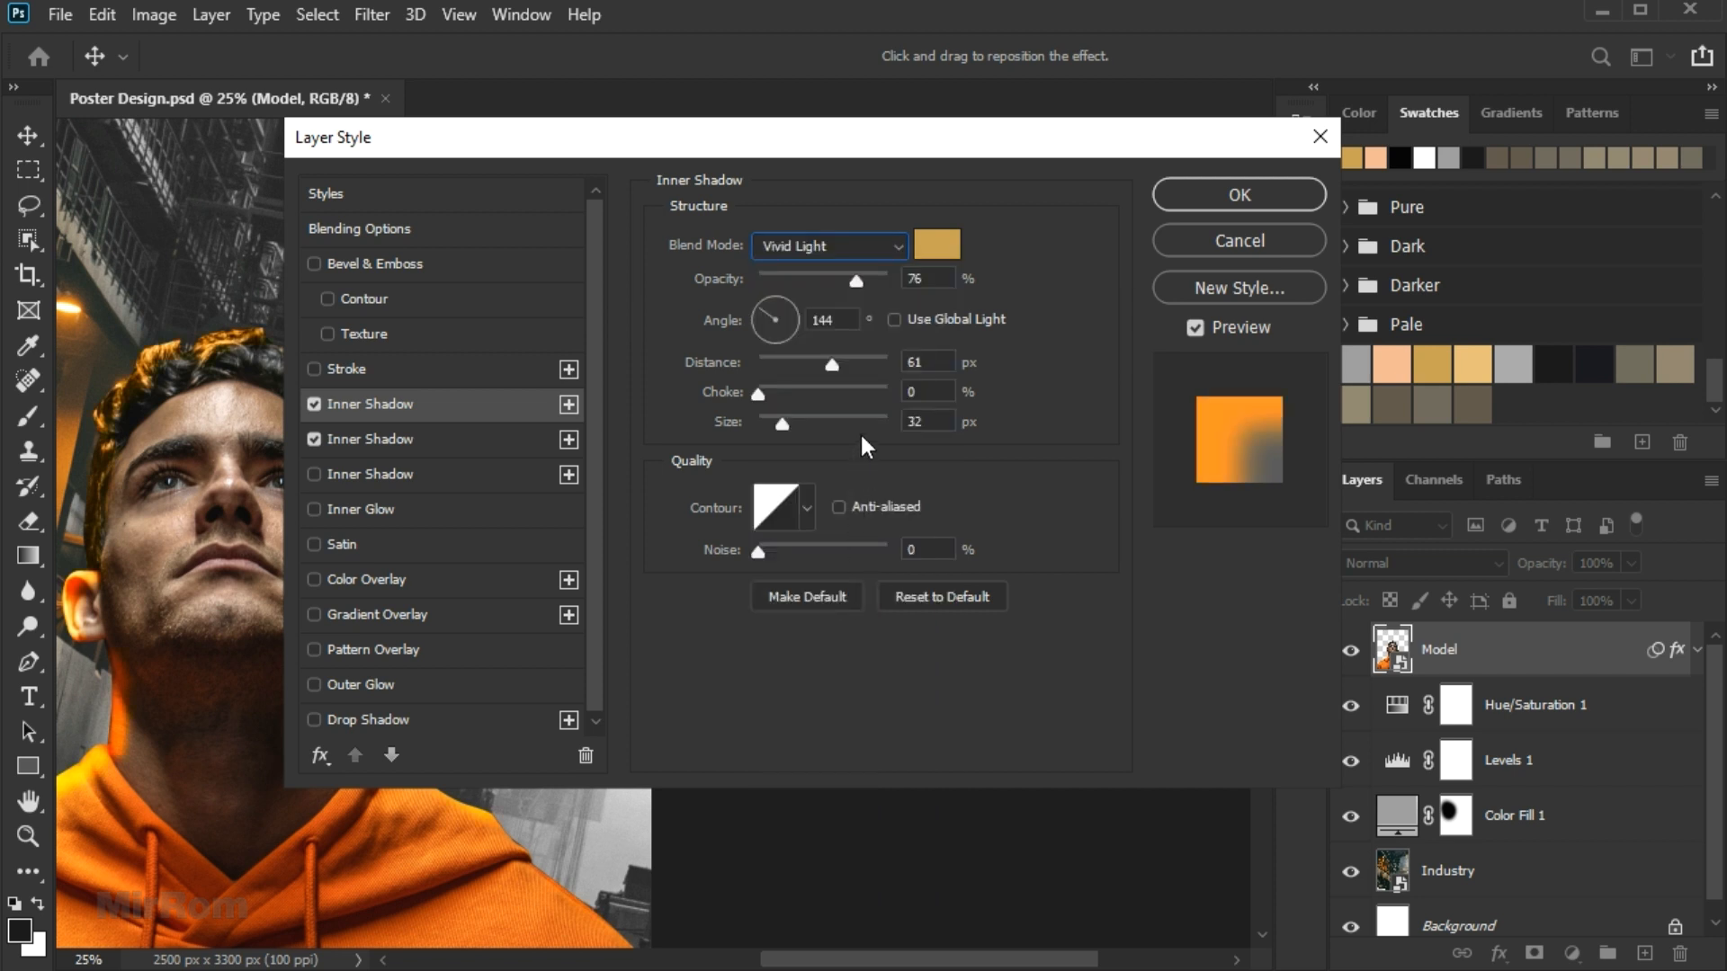
mouse_move(858, 282)
mouse_down()
mouse_move(933, 283)
mouse_move(880, 283)
mouse_up()
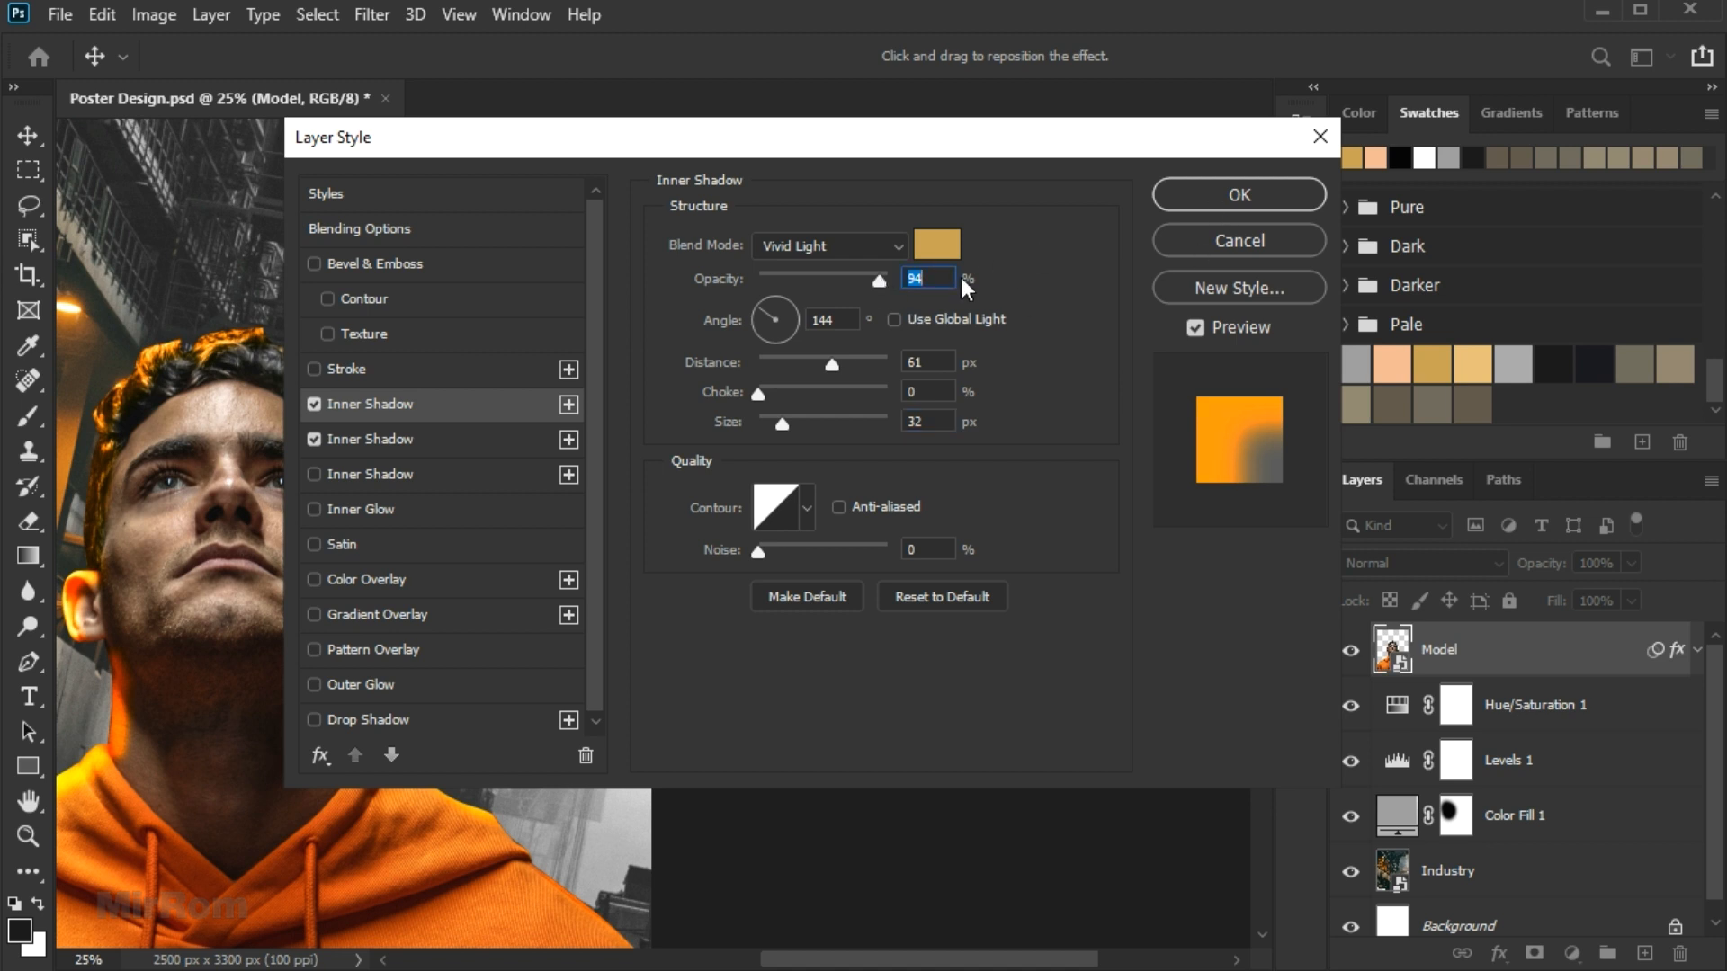
click(1162, 192)
Convert the Model layer's inner shadow effects into separate clipped layers.
drag(930, 958, 864, 959)
scroll(772, 761, down, 2)
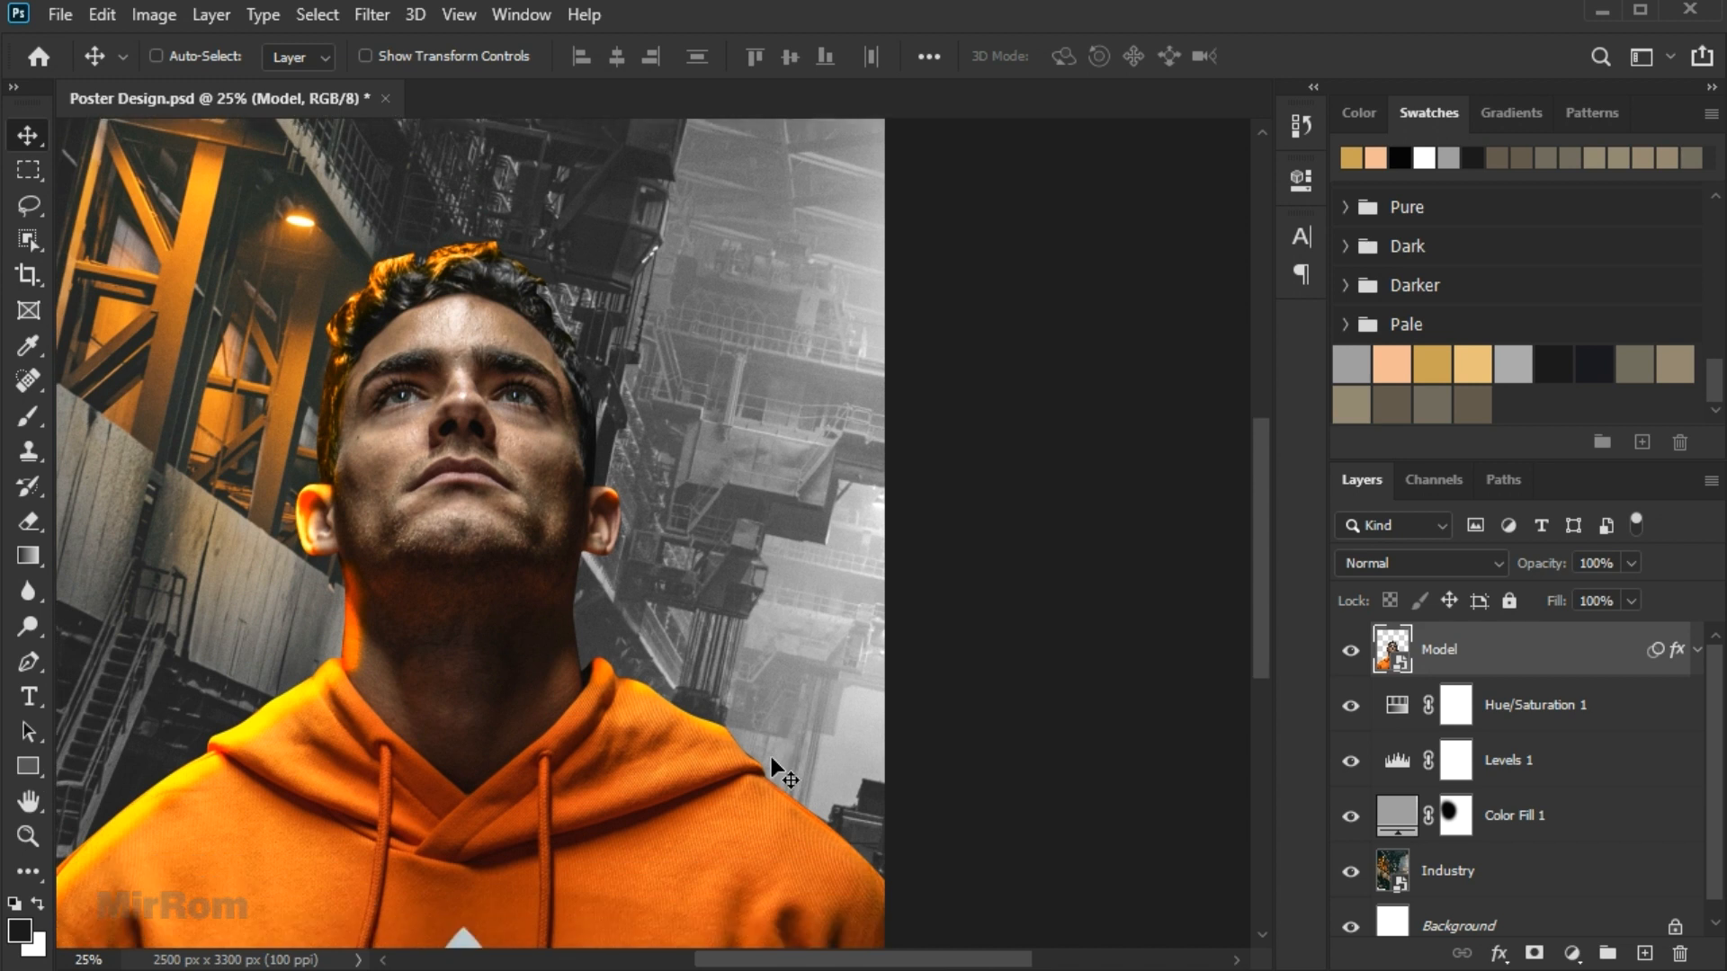
right_click(1697, 650)
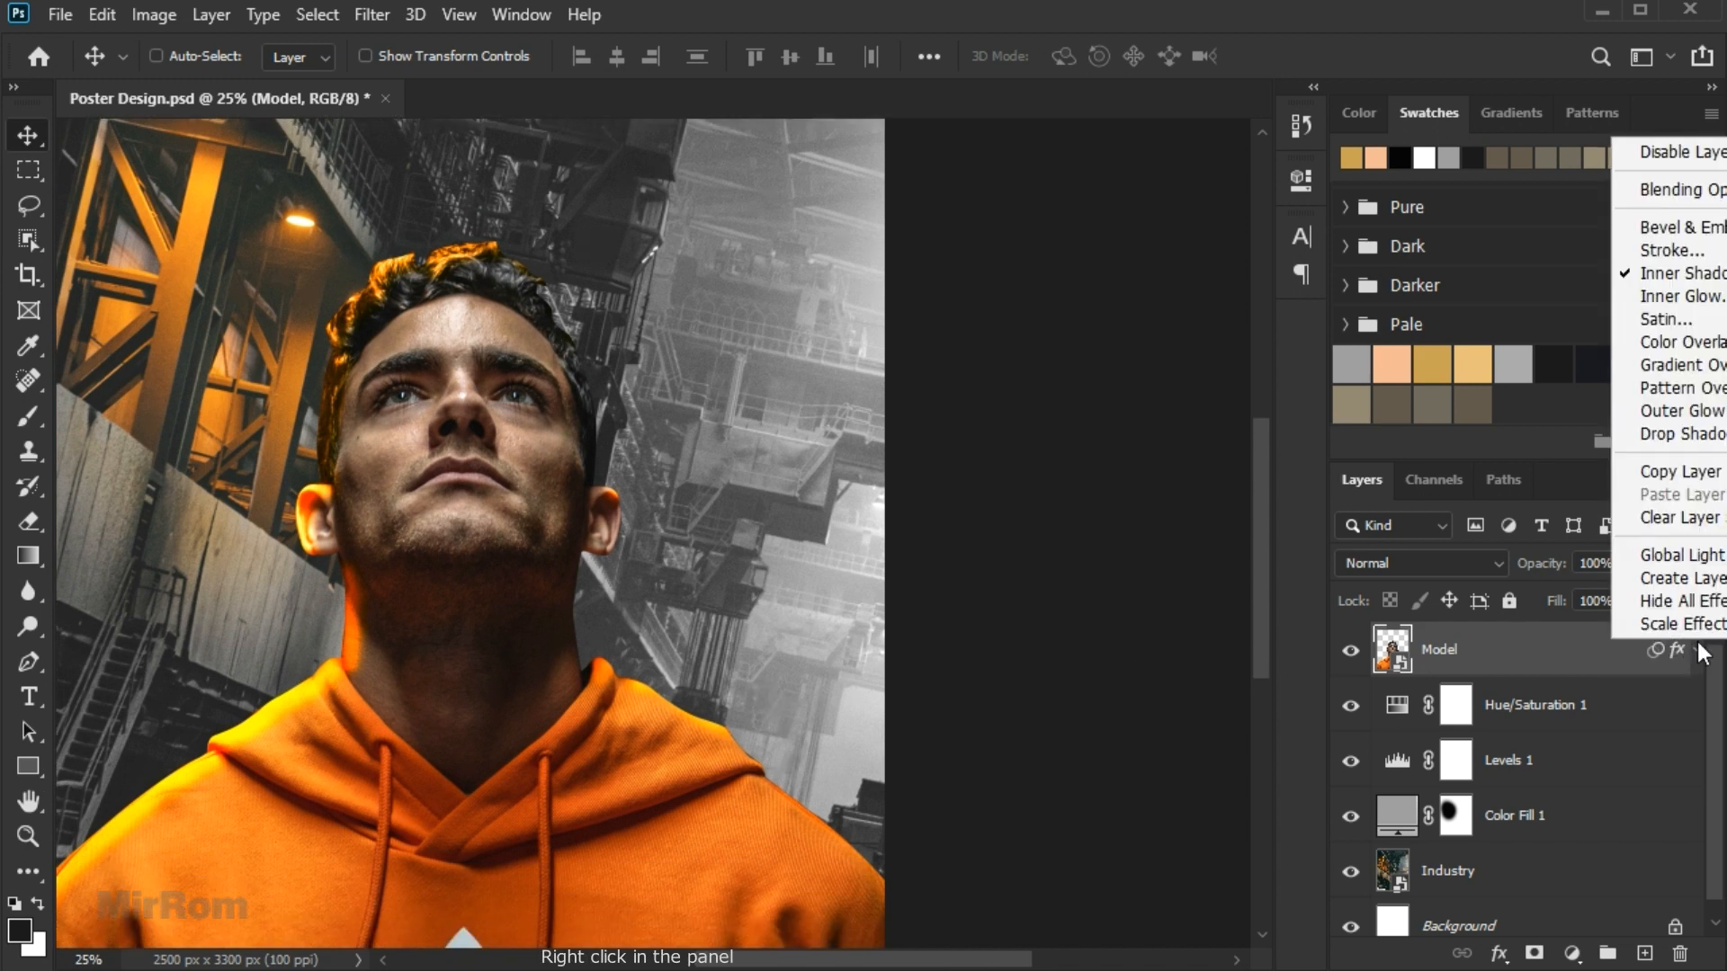
click(1672, 584)
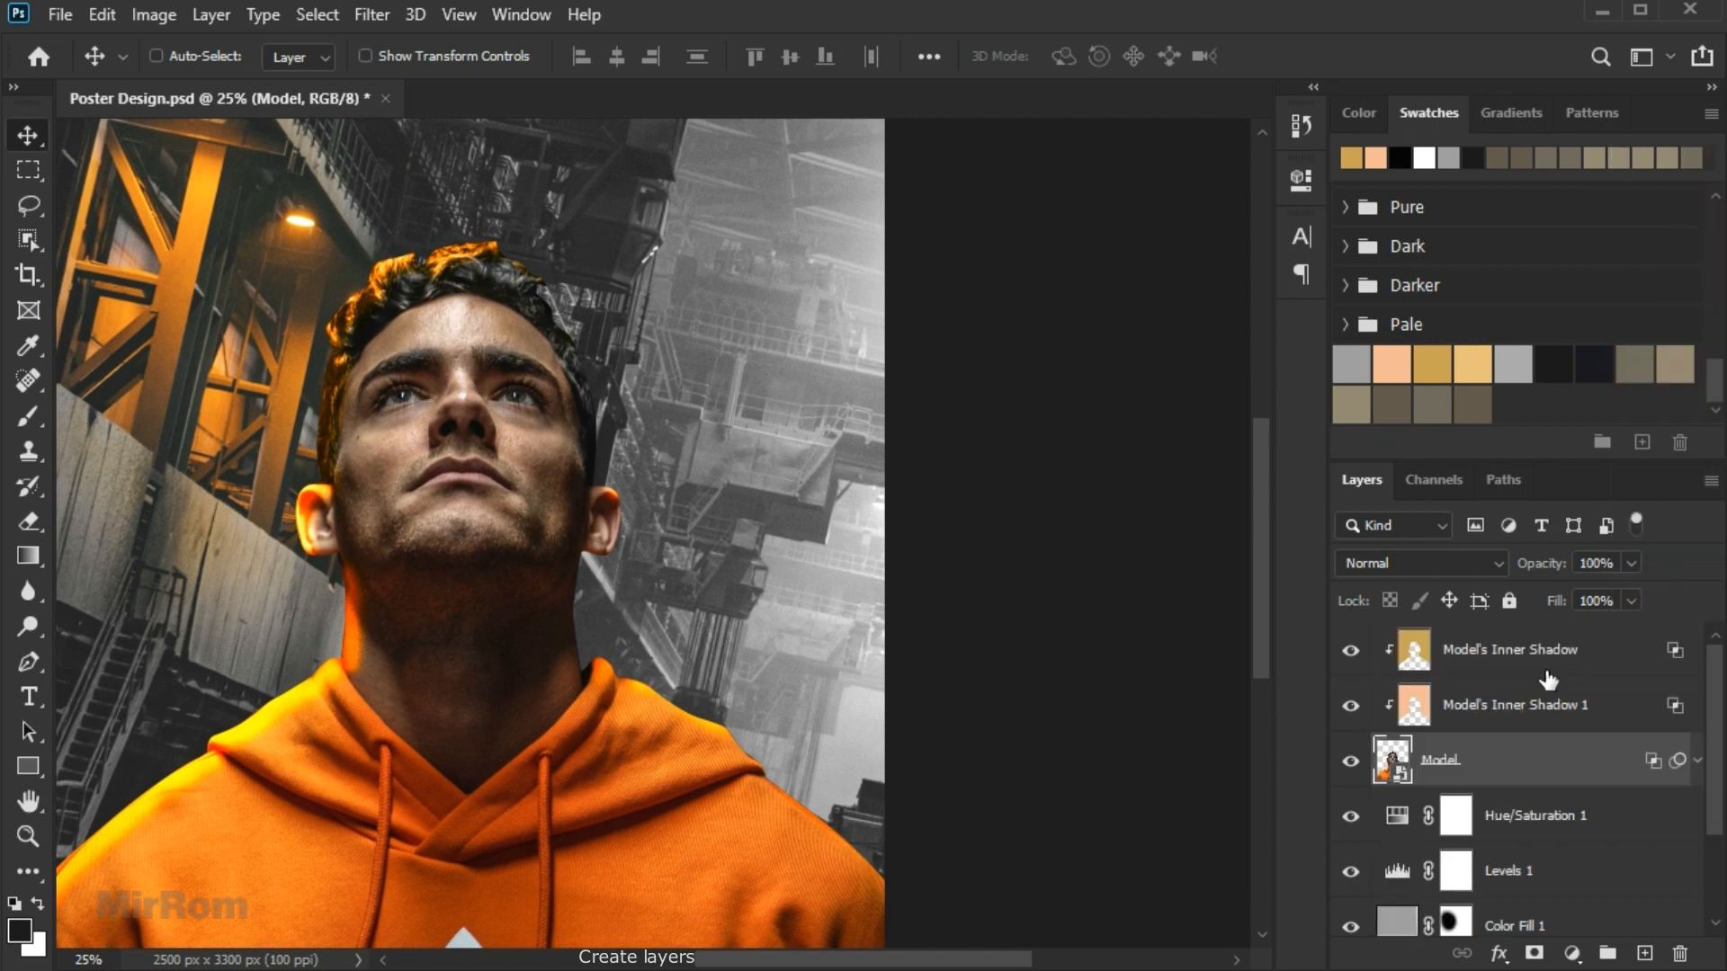
Hide the golden inner shadow layer, compare the peach Model's Inner Shadow 1 layer on and off, and add a mask to it.
click(1470, 717)
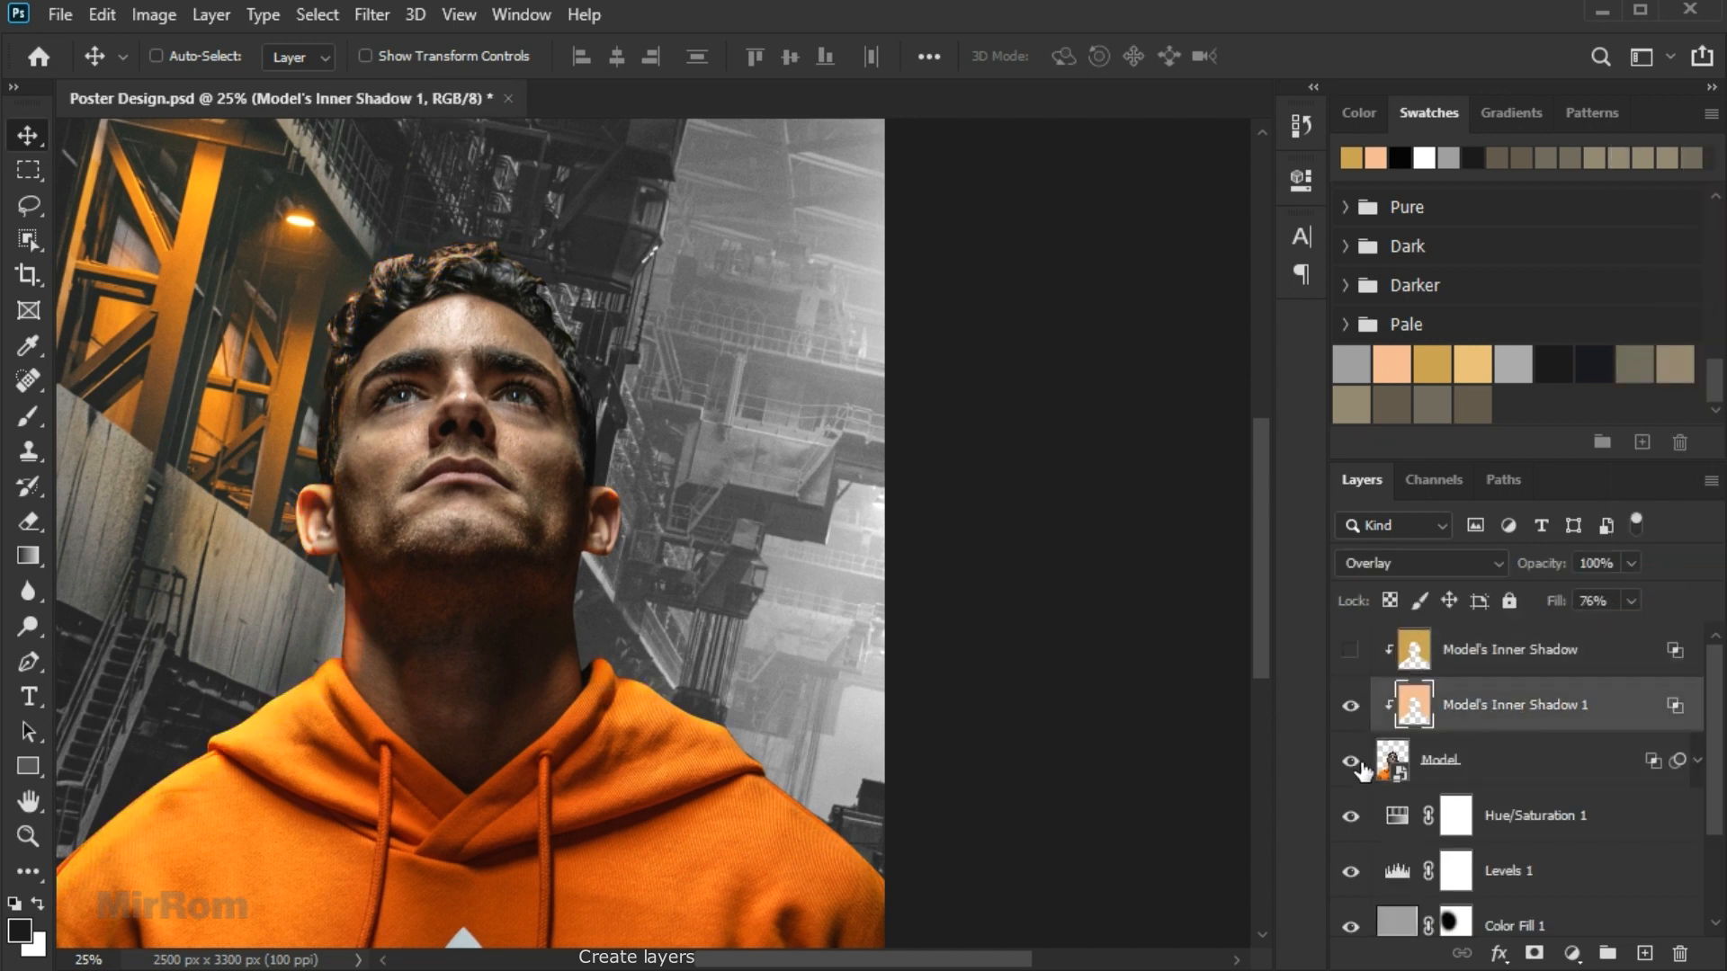
click(1353, 716)
click(1354, 716)
click(1535, 954)
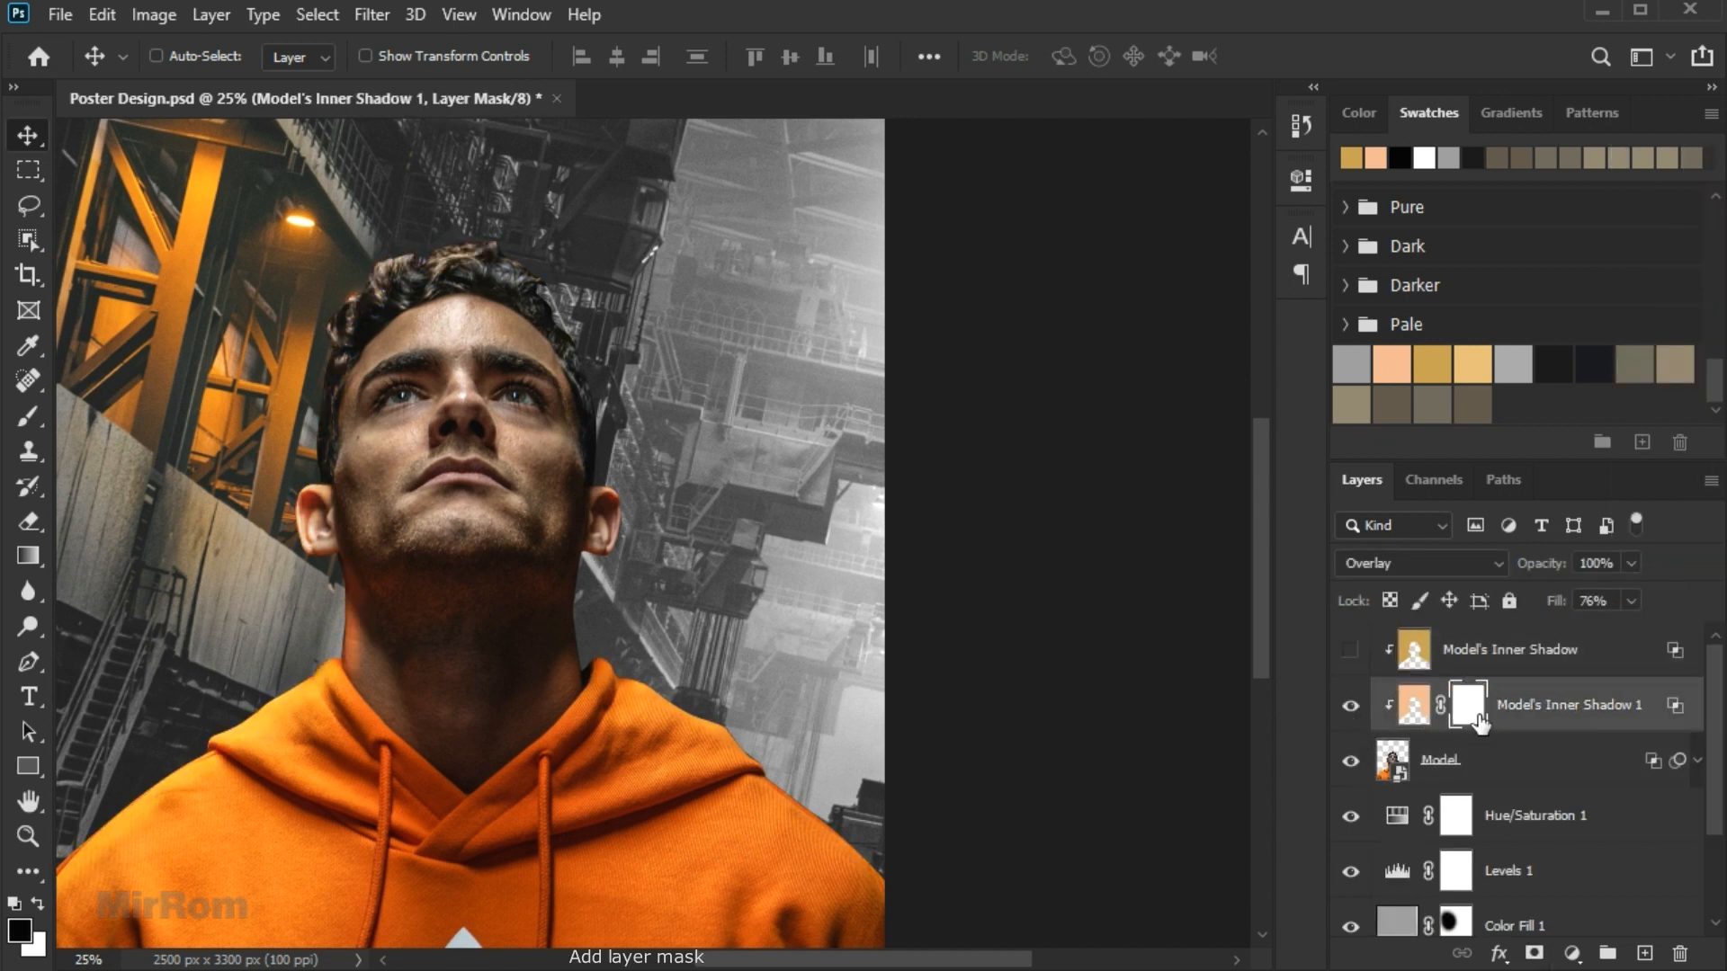
Paint black on the peach shadow's mask with a soft 1000 px brush to remove the glow from the neck and hoodie.
scroll(764, 780, left, 5)
scroll(765, 781, down, 2)
key(b)
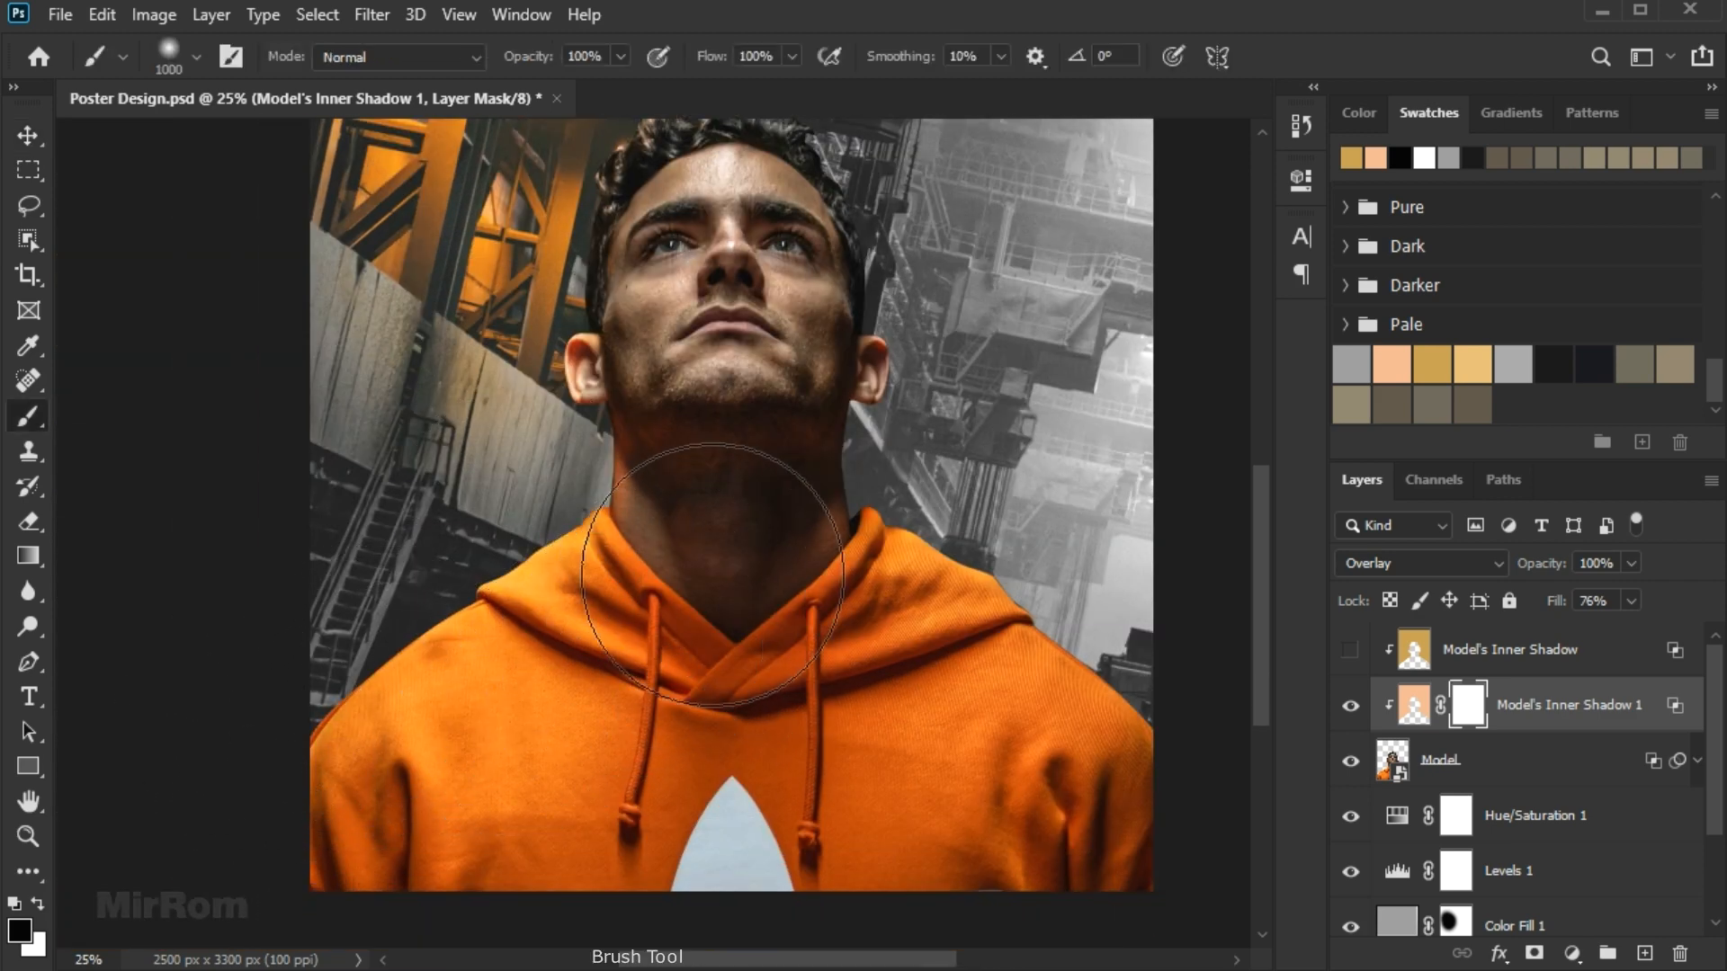
drag(749, 581, 762, 523)
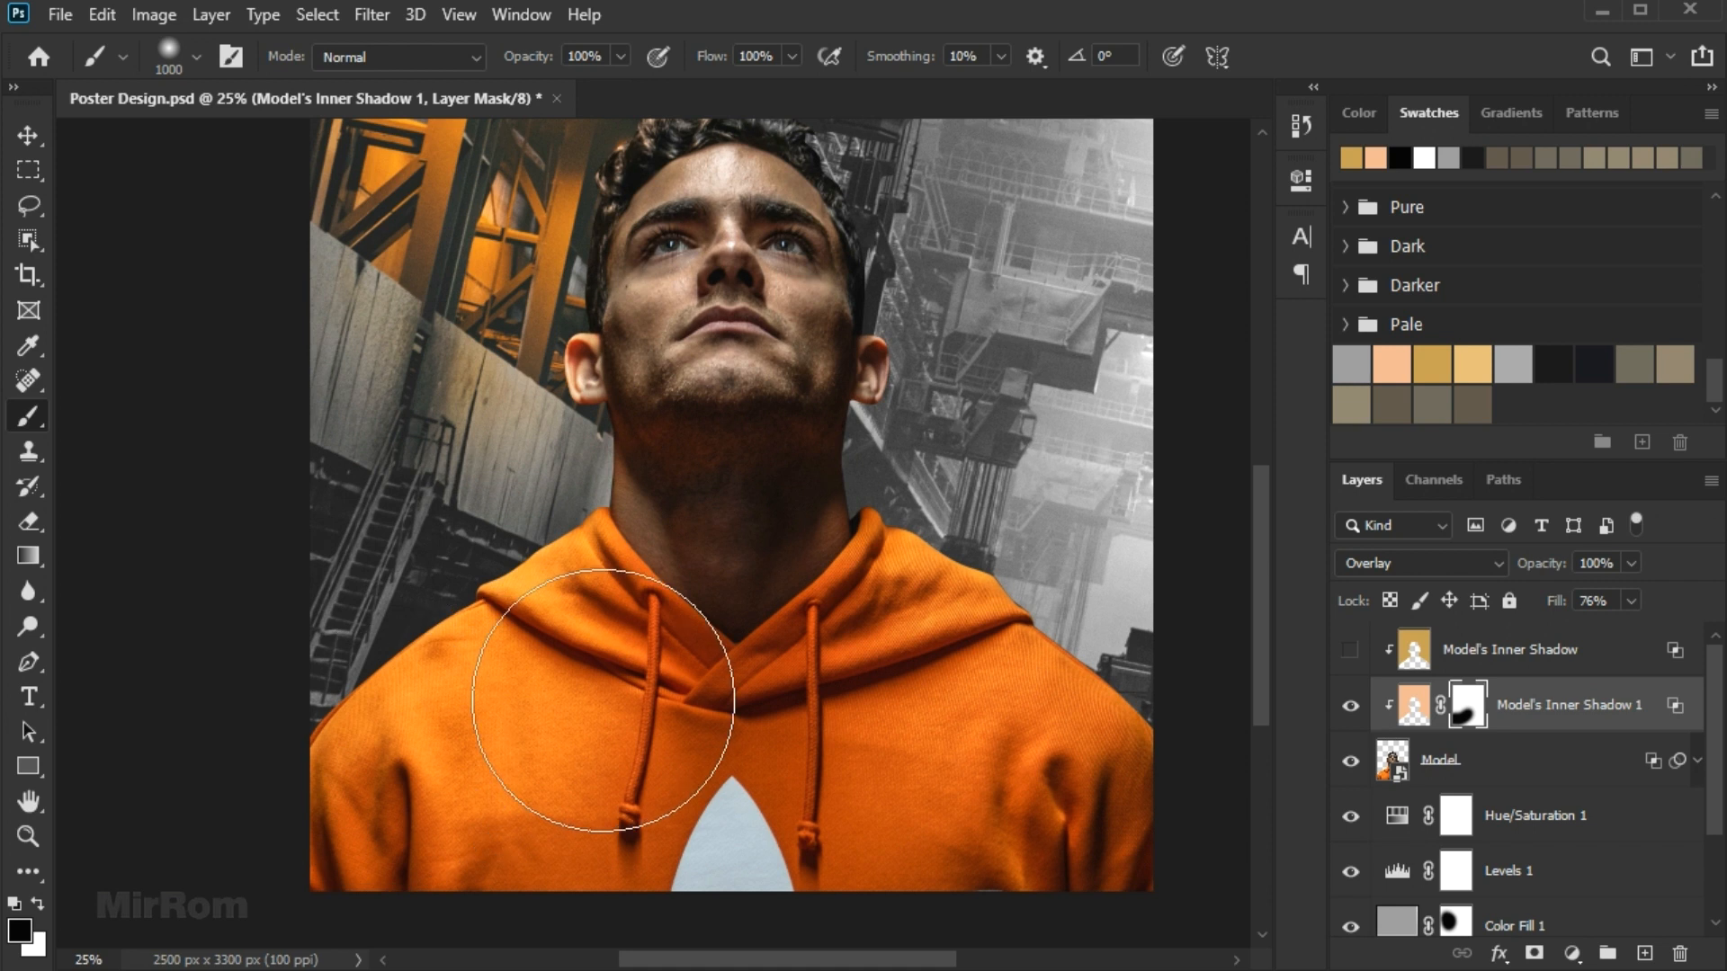
Show the golden Model's Inner Shadow layer, add a mask, and paint out its glow over the hoodie's left shoulder with an 800 px brush.
key(bracketleft)
key(bracketleft)
scroll(989, 609, up, 1)
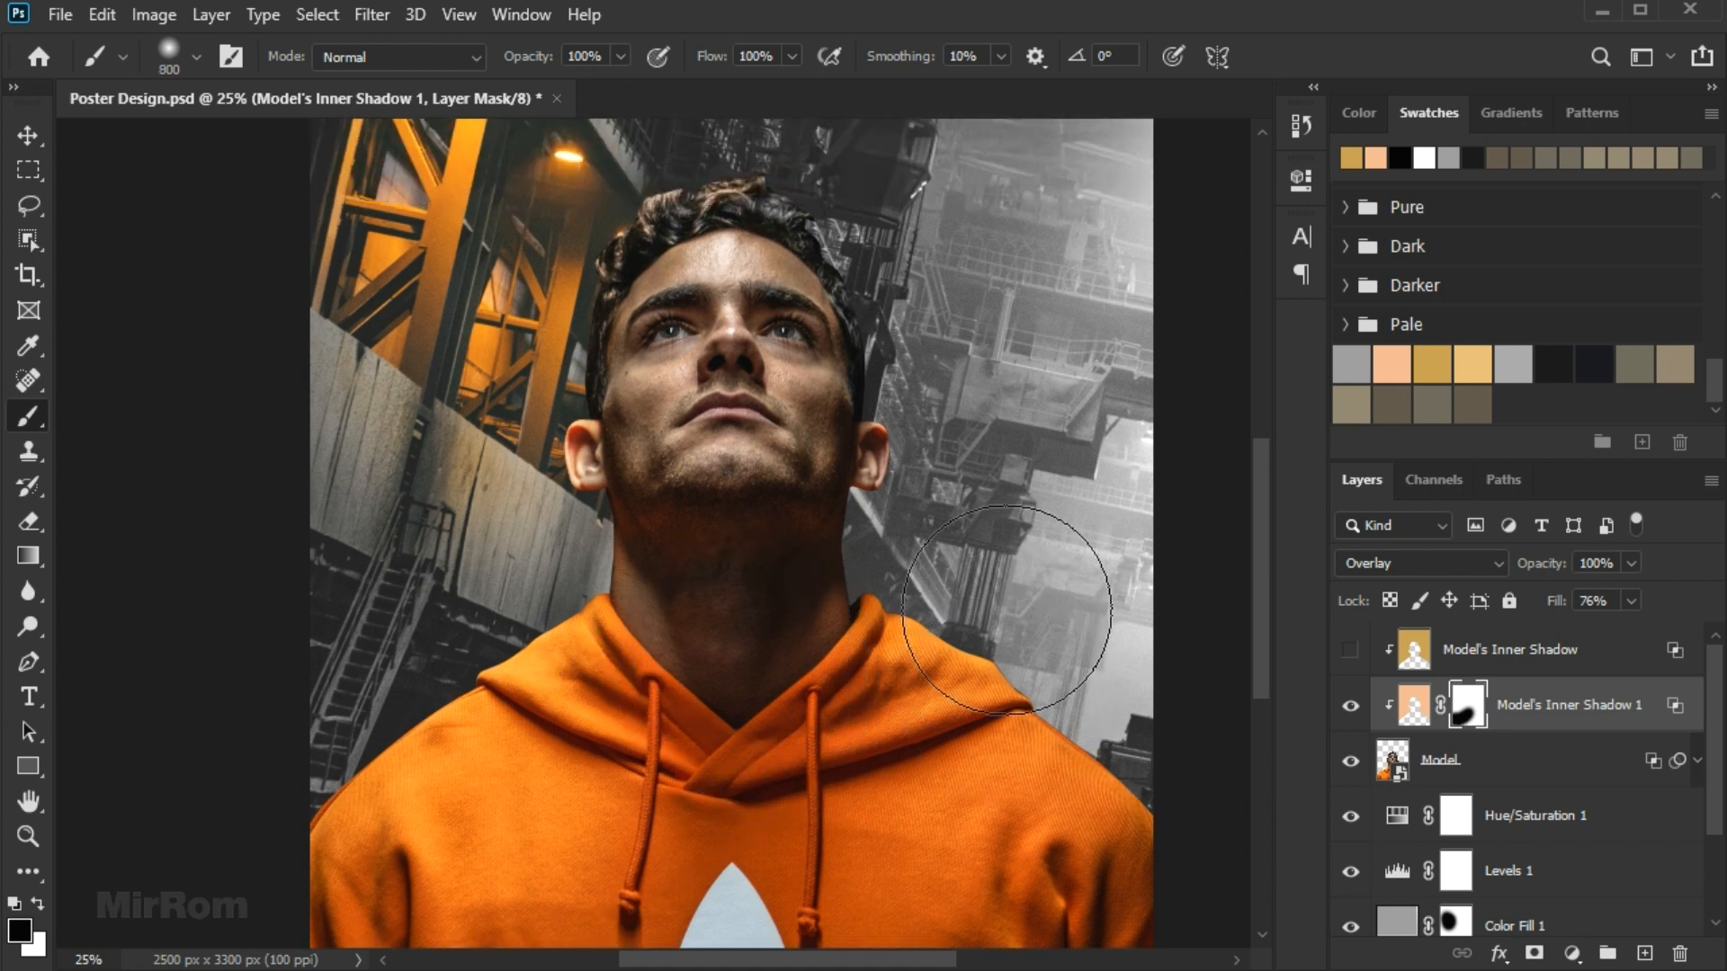
click(1350, 650)
click(1462, 663)
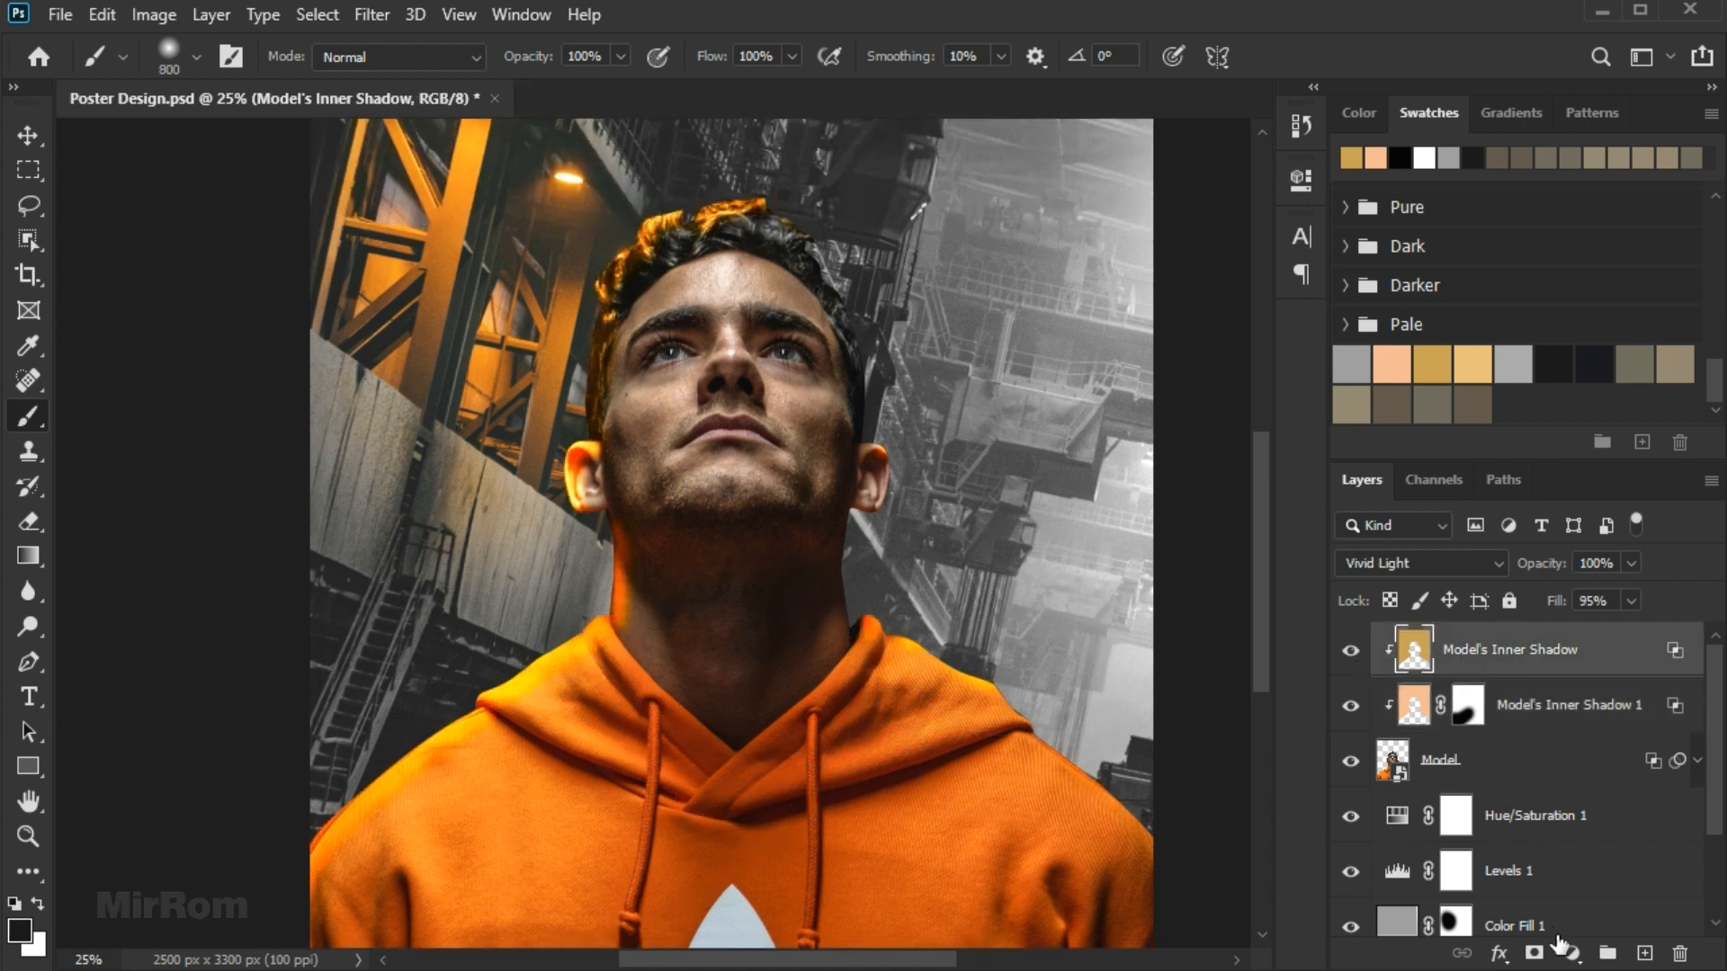
click(1535, 952)
mouse_move(563, 732)
mouse_down()
mouse_move(692, 634)
mouse_move(490, 800)
mouse_move(479, 832)
mouse_move(453, 752)
mouse_up()
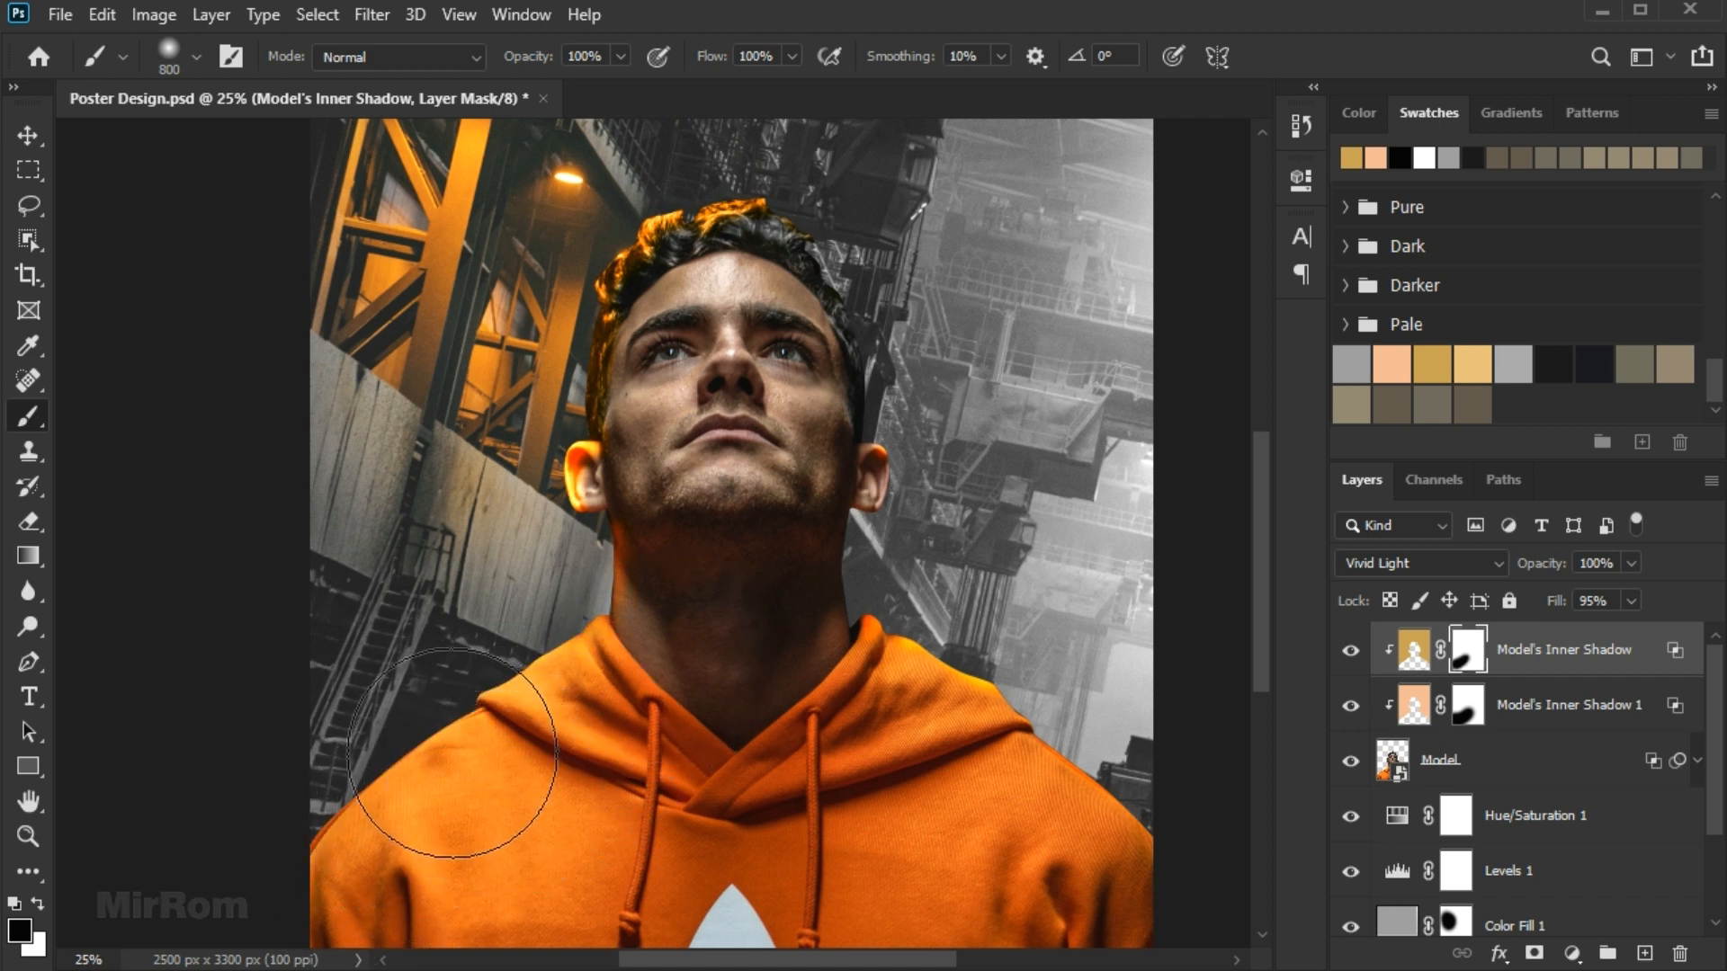
Soften the golden shadow on the face and neck by painting black on its mask at 52% brush opacity, reducing the brush to 400 px.
click(621, 56)
click(566, 90)
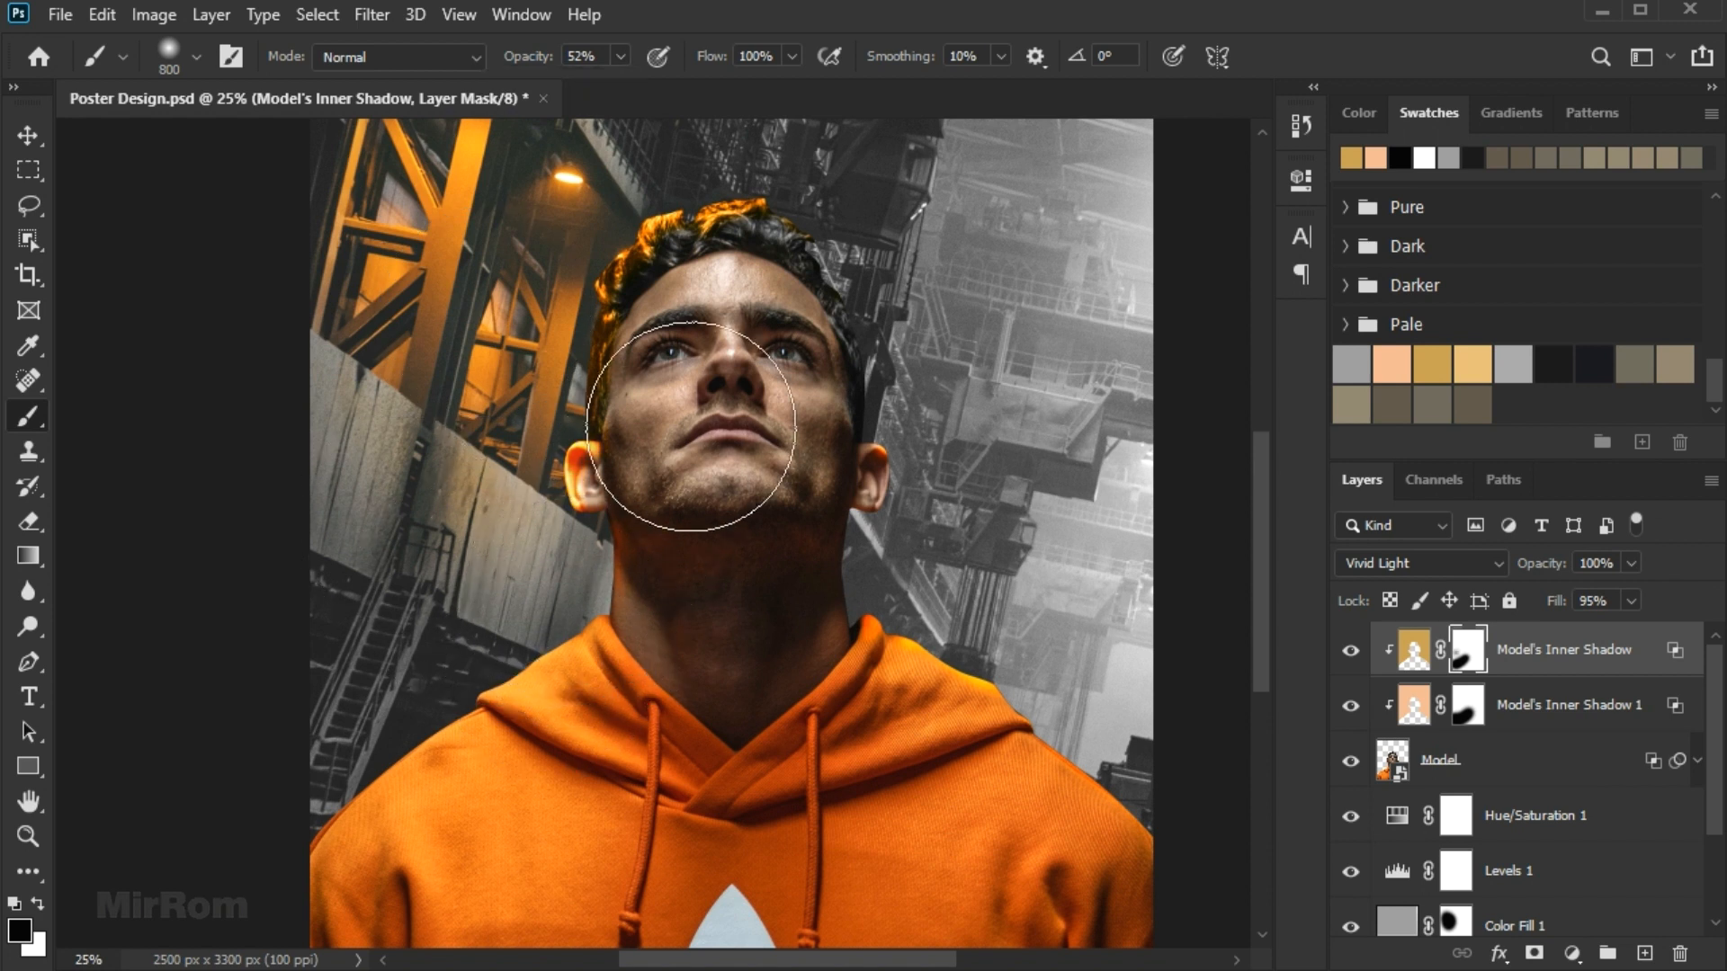
drag(691, 426, 741, 529)
key(p)
key(b)
key(bracketleft)
key(bracketleft)
key(bracketleft)
key(bracketleft)
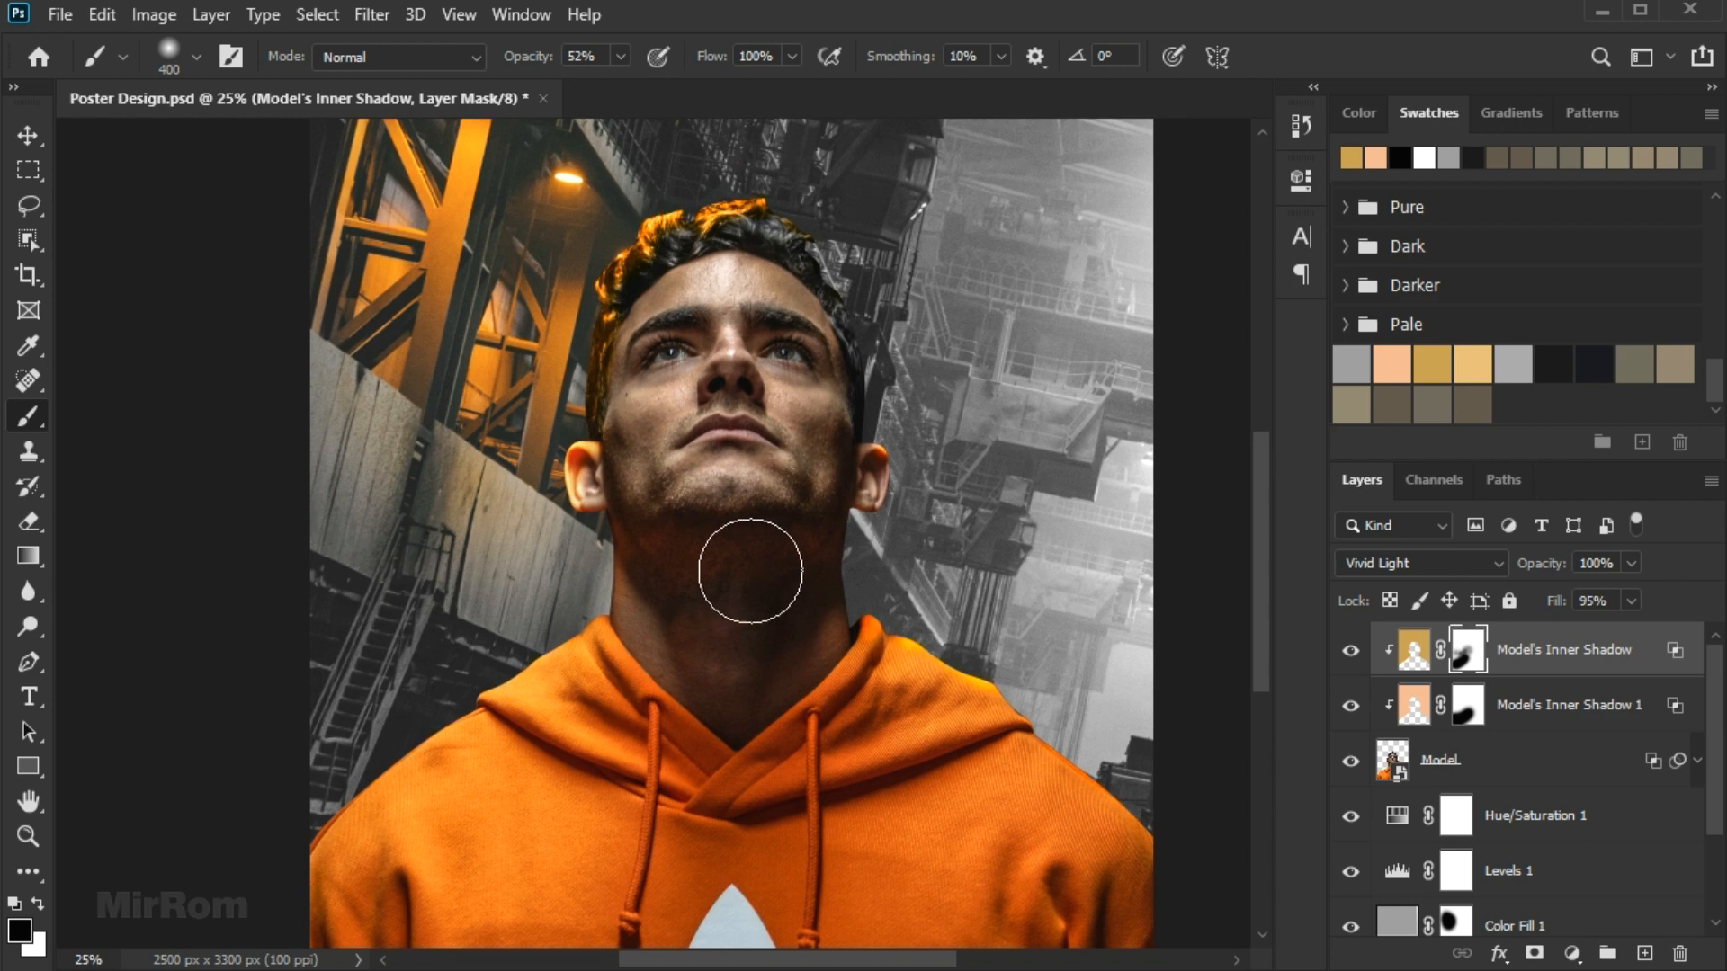
key(v)
key(ctrl+minus)
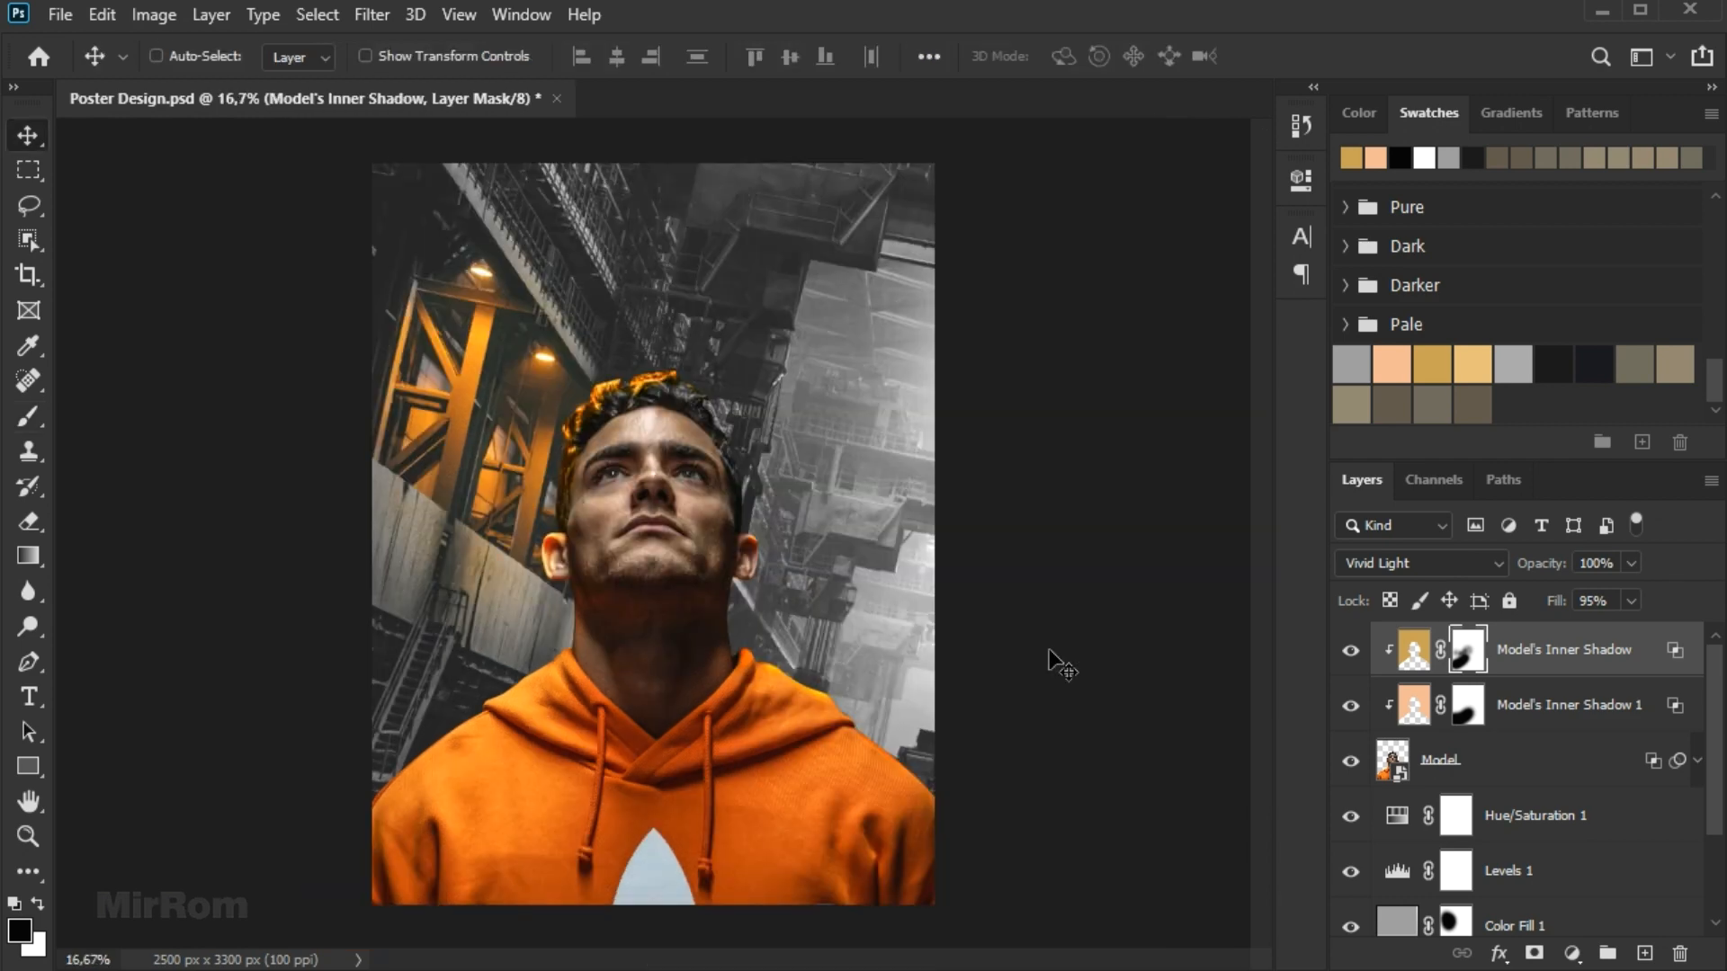
Add a Solid Color fill layer in gray 9b9b9b above the inner shadow layers.
click(1573, 955)
click(1638, 488)
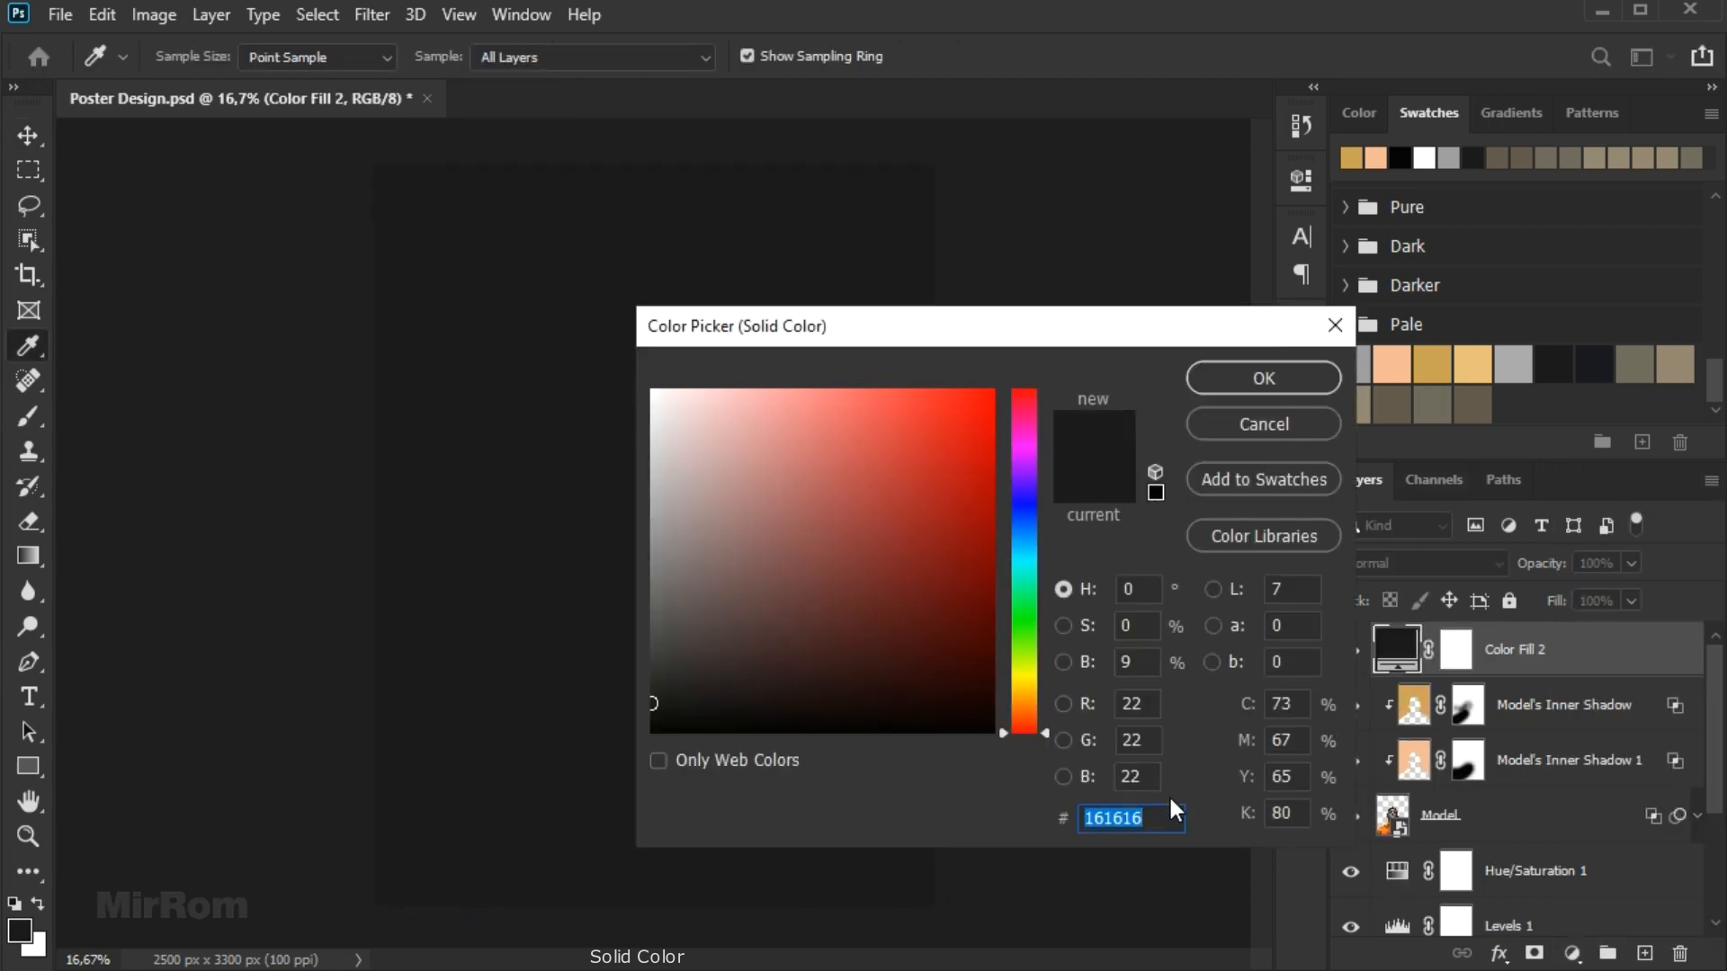
text(9b9b9b)
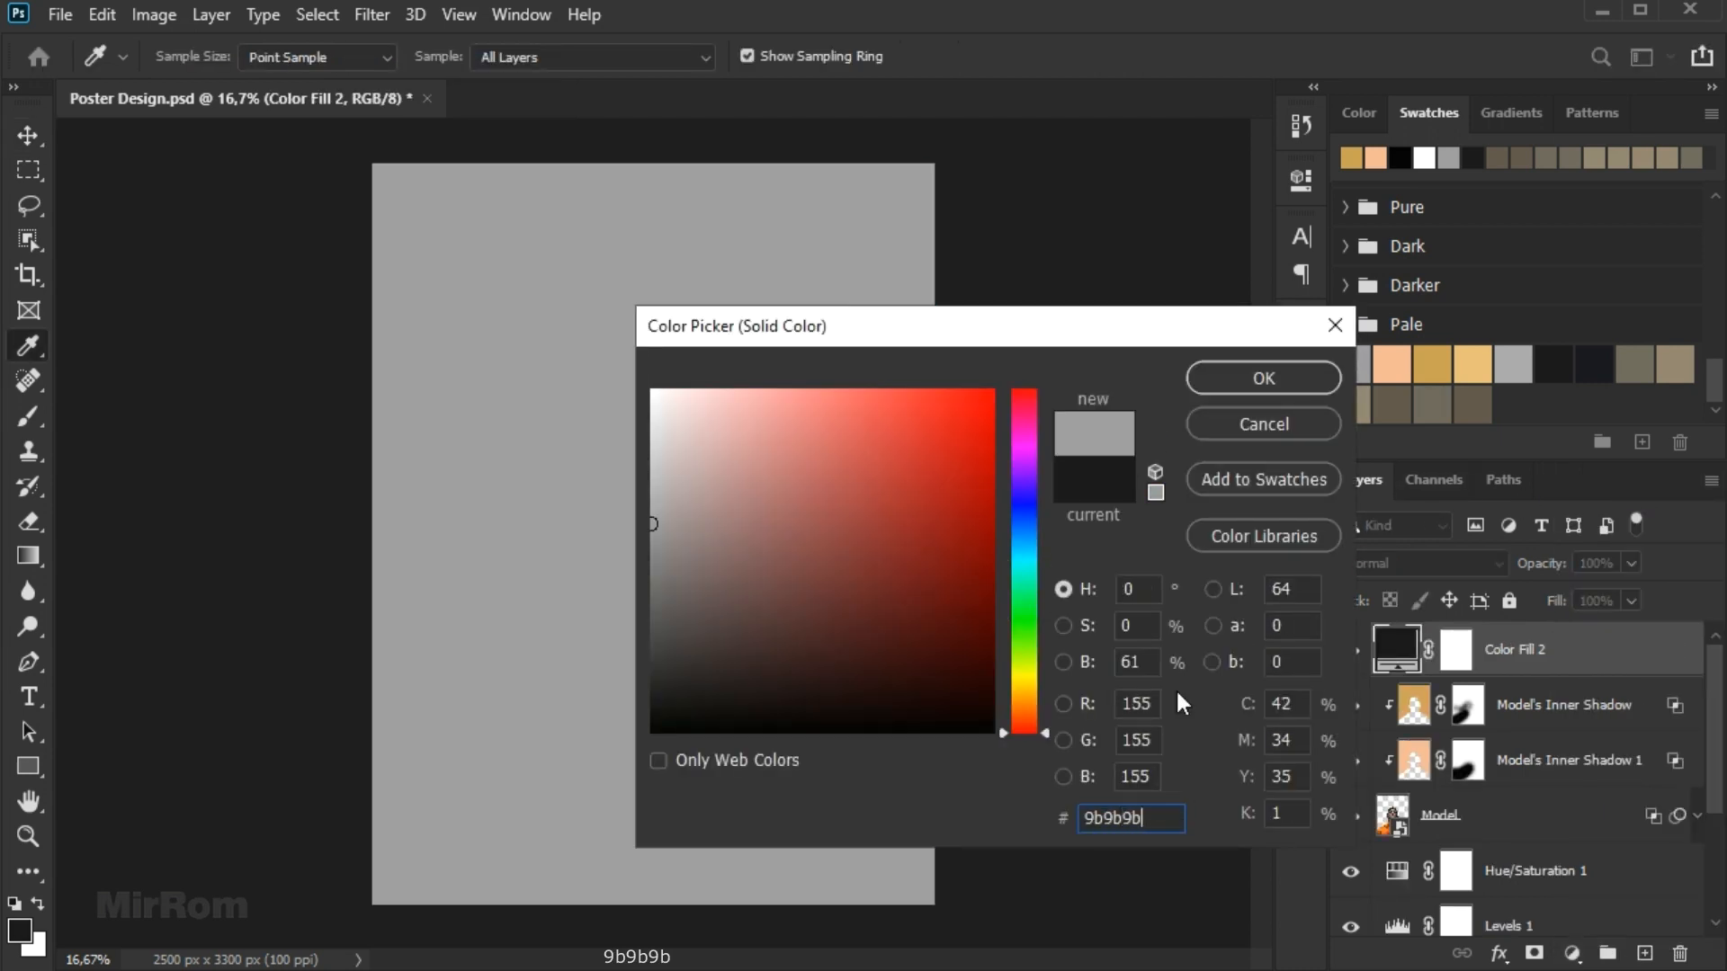
click(1248, 378)
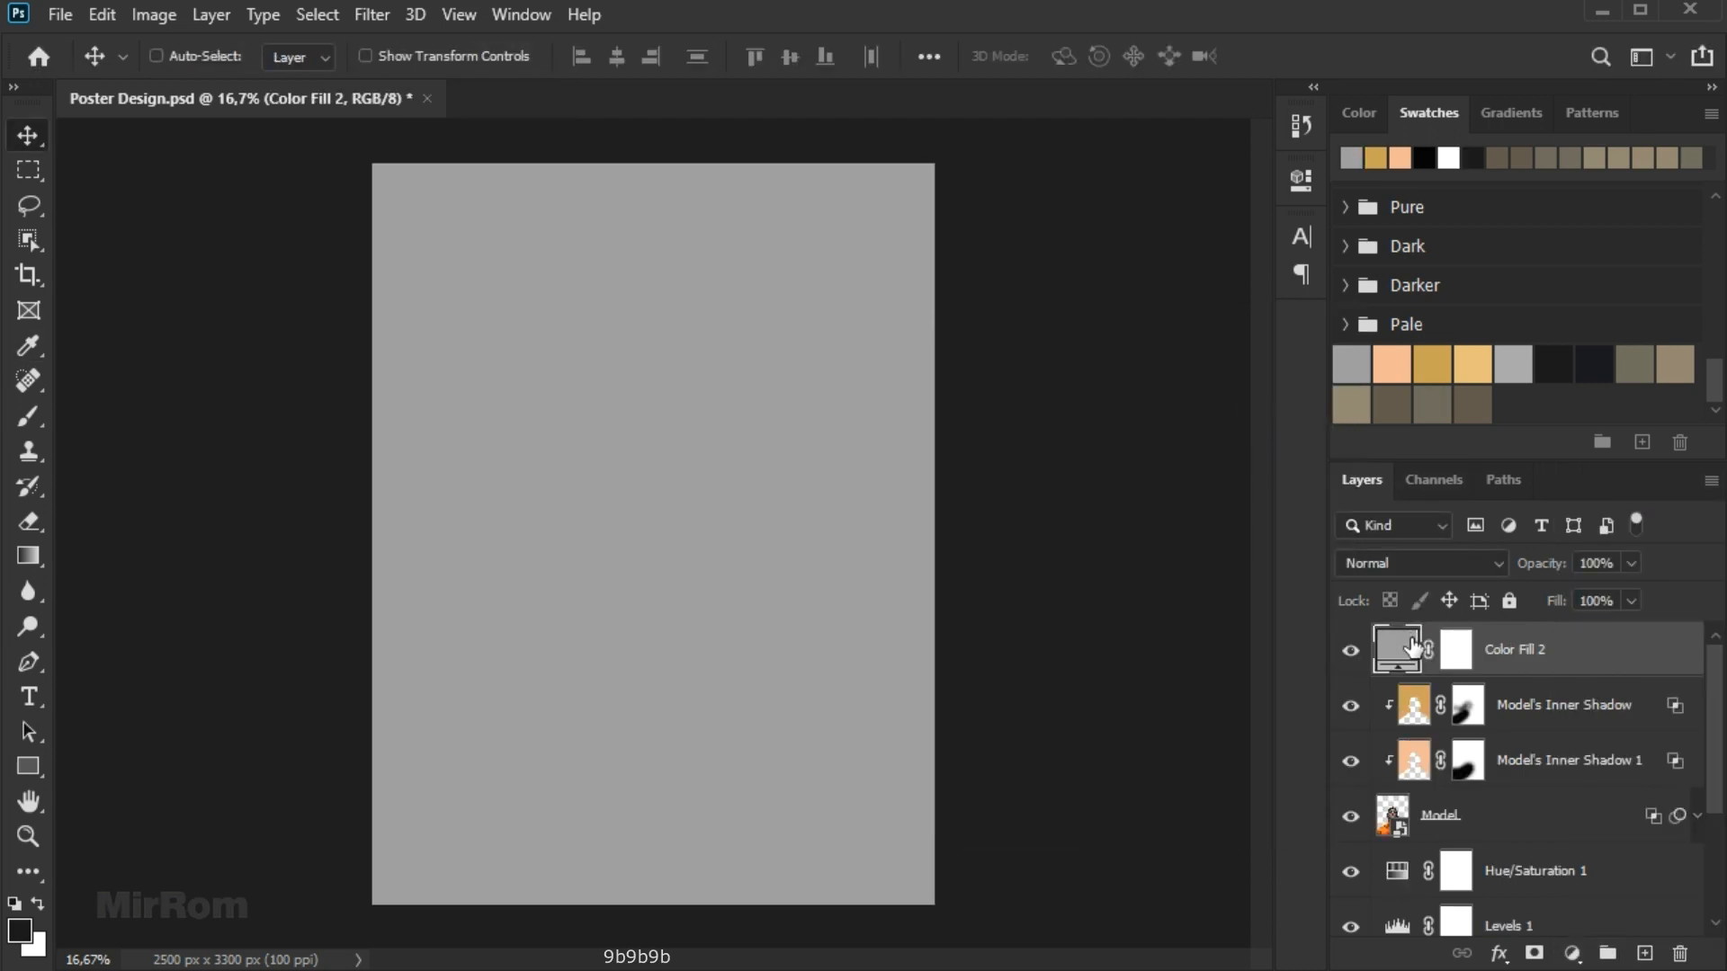
Clip the gray Color Fill 2 layer to the Model and invert its mask to black.
right_click(1626, 657)
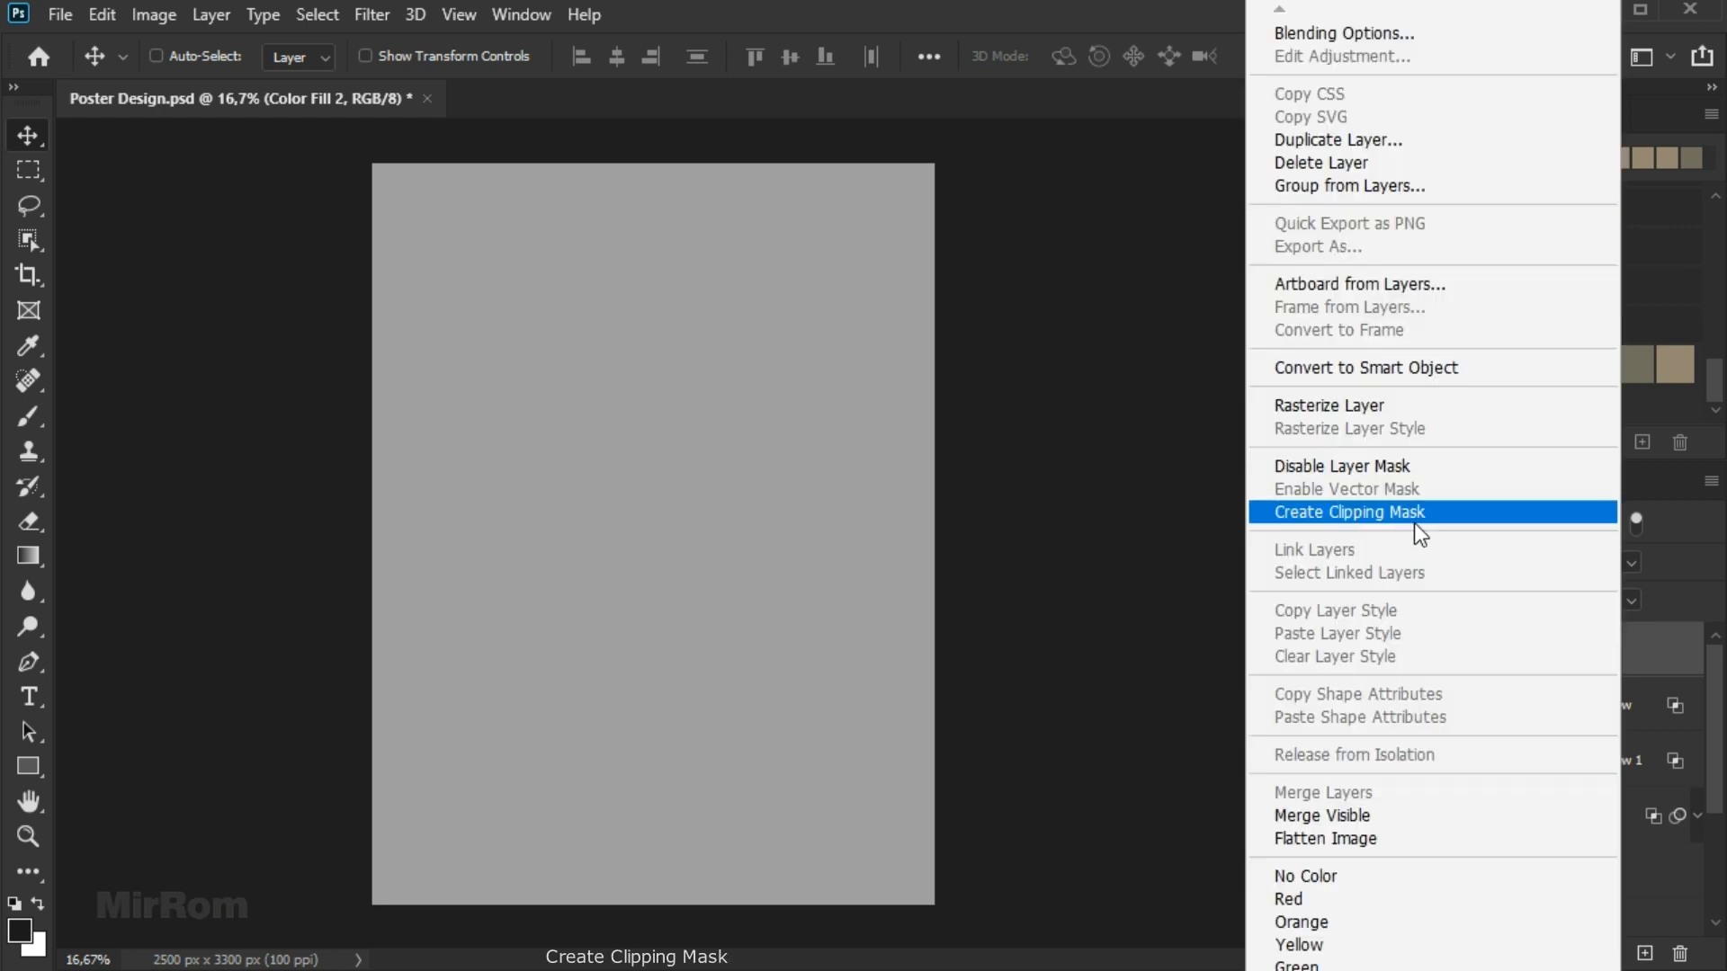
click(1313, 519)
click(1477, 655)
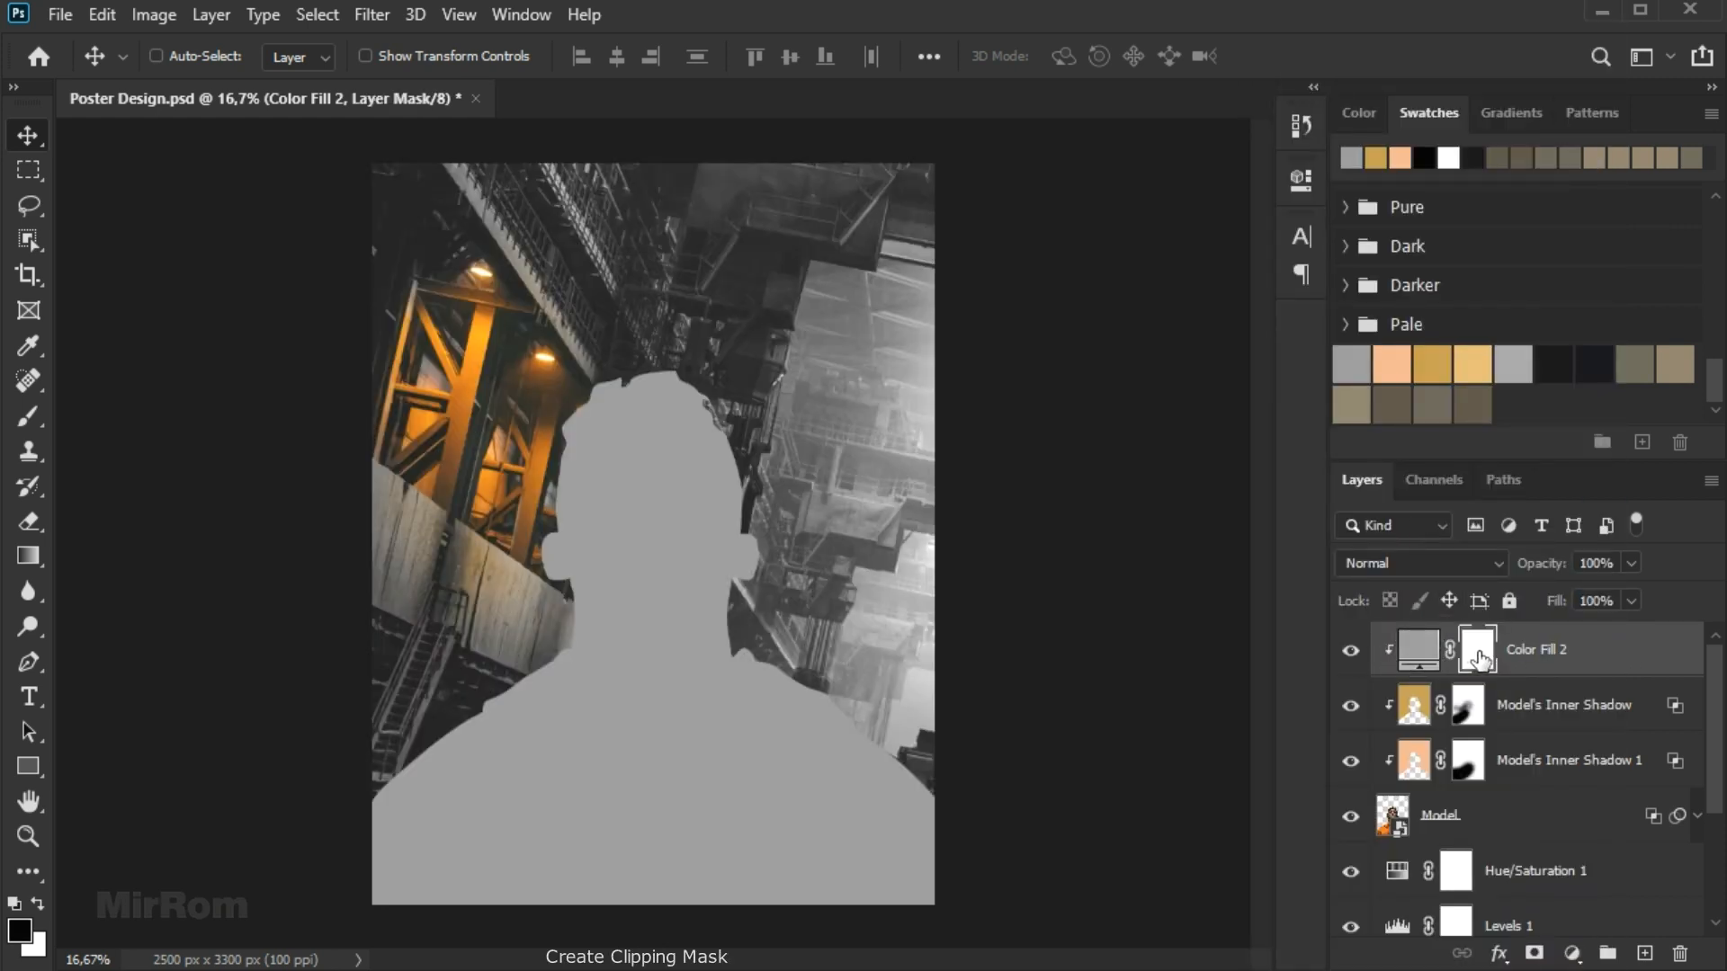
key(ctrl+i)
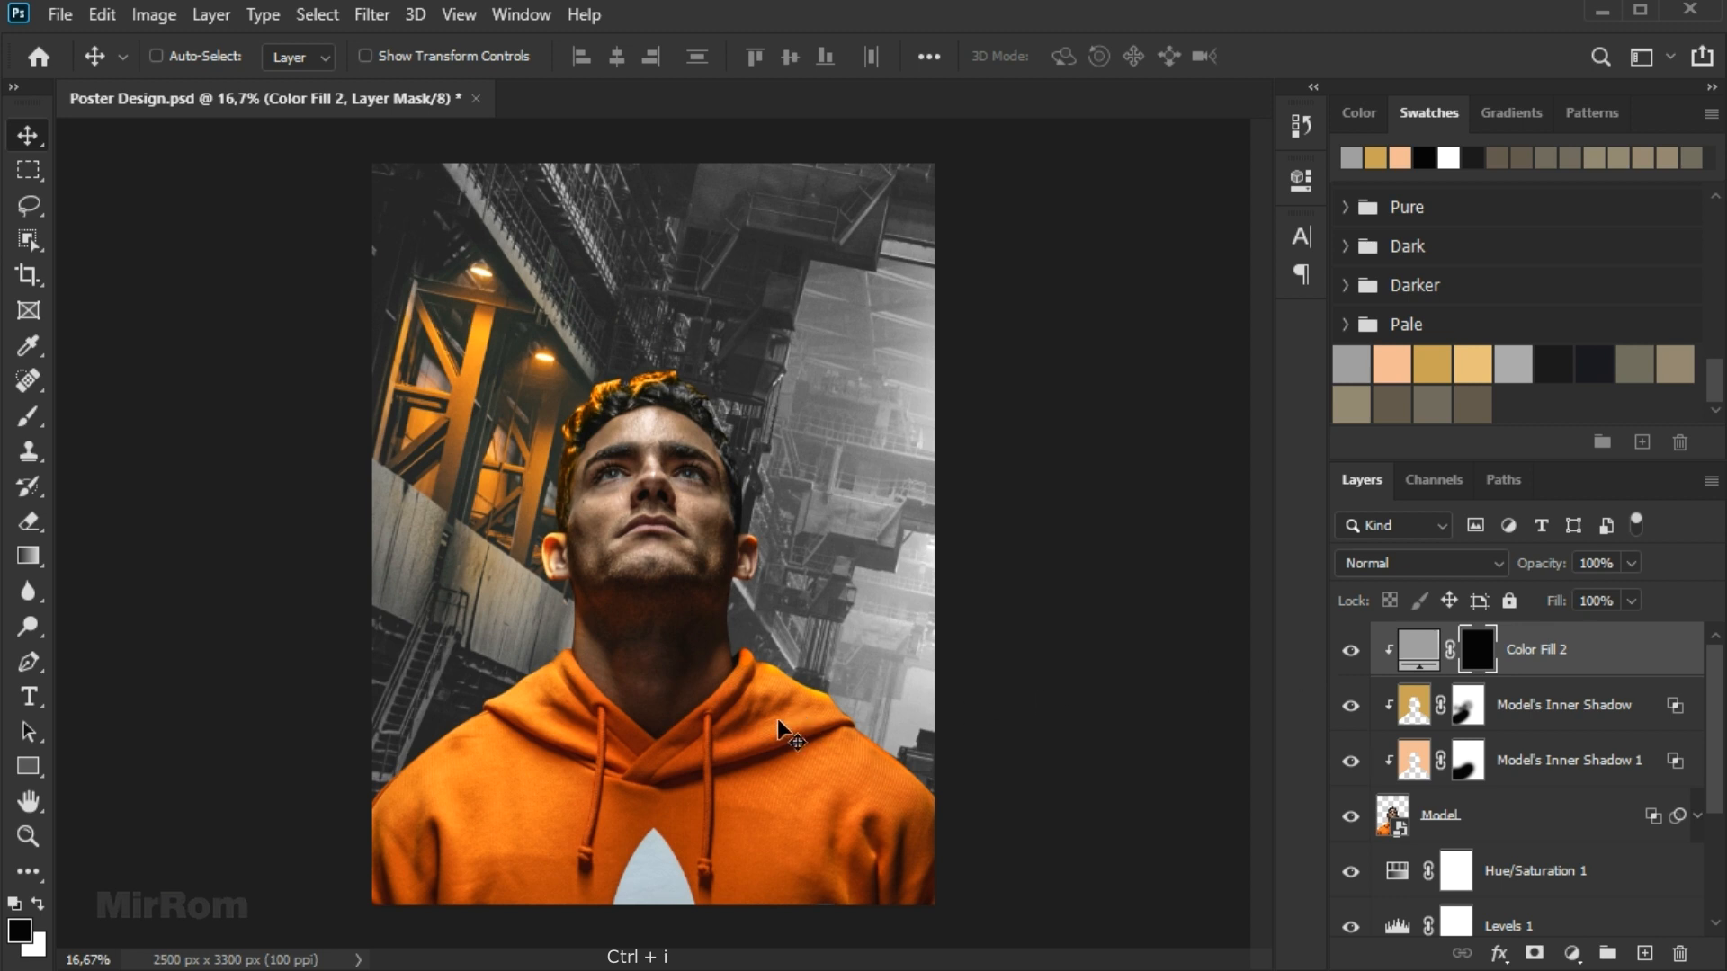
Make white the foreground color and set the Brush tool to 100% opacity for painting on the Color Fill 2 mask.
click(38, 903)
click(684, 555)
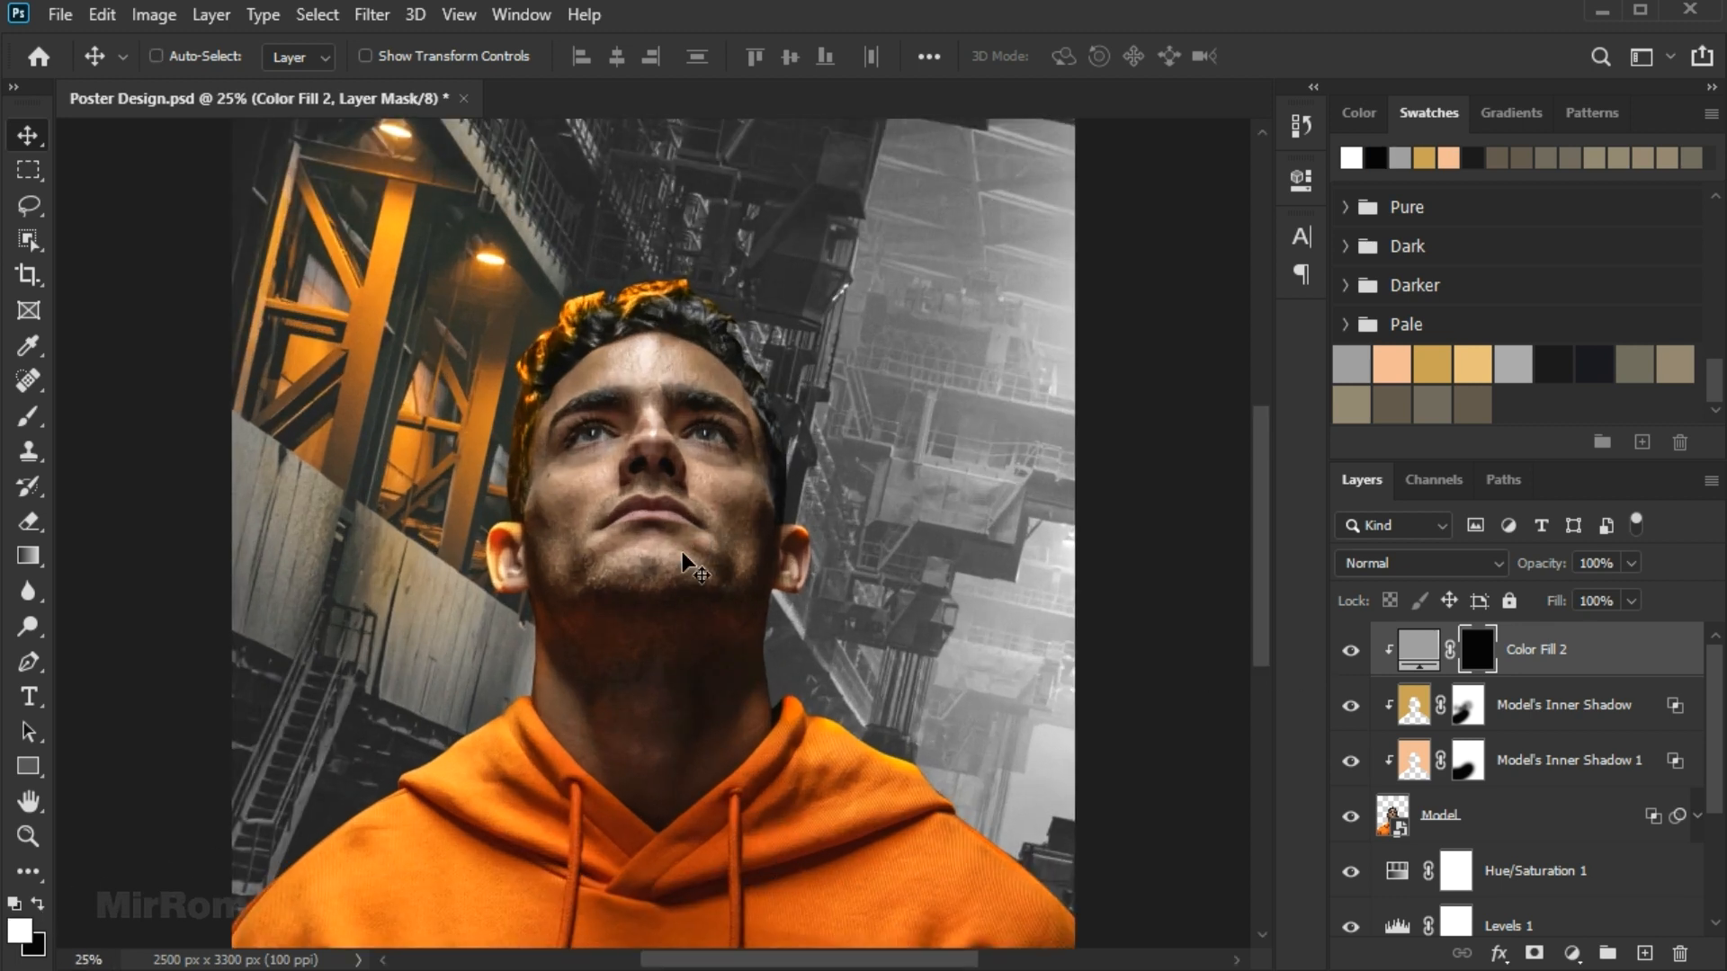
key(b)
click(621, 56)
drag(654, 90, 748, 97)
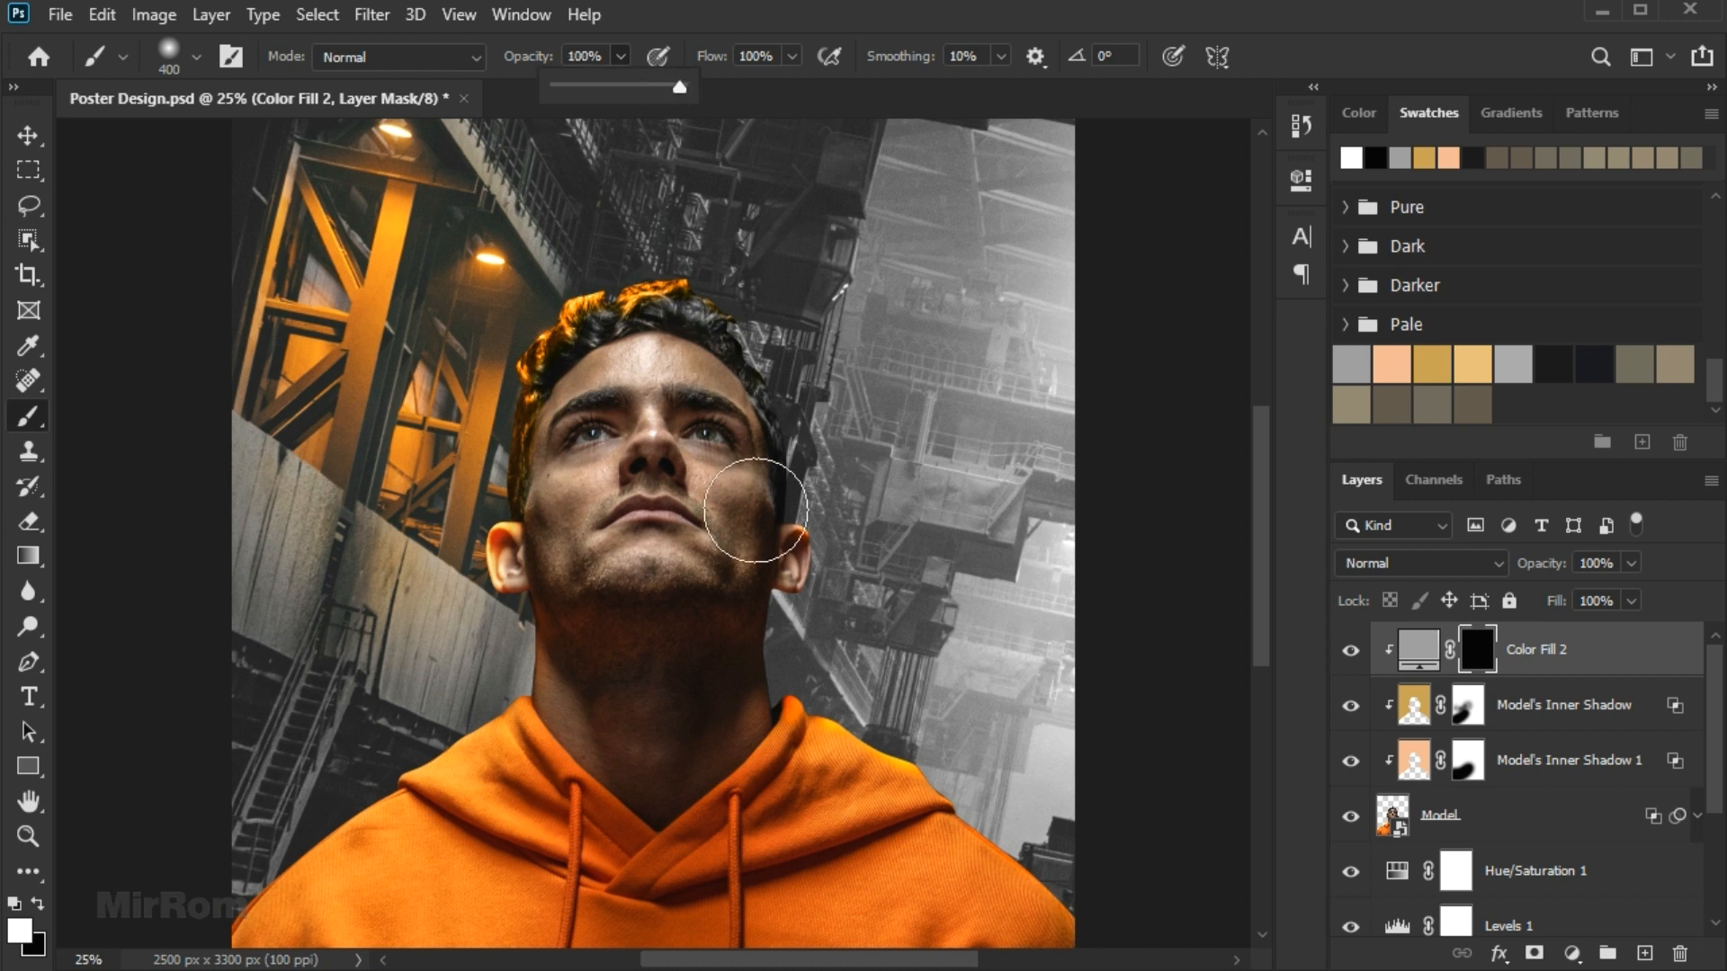
drag(687, 543, 660, 550)
key(ctrl+z)
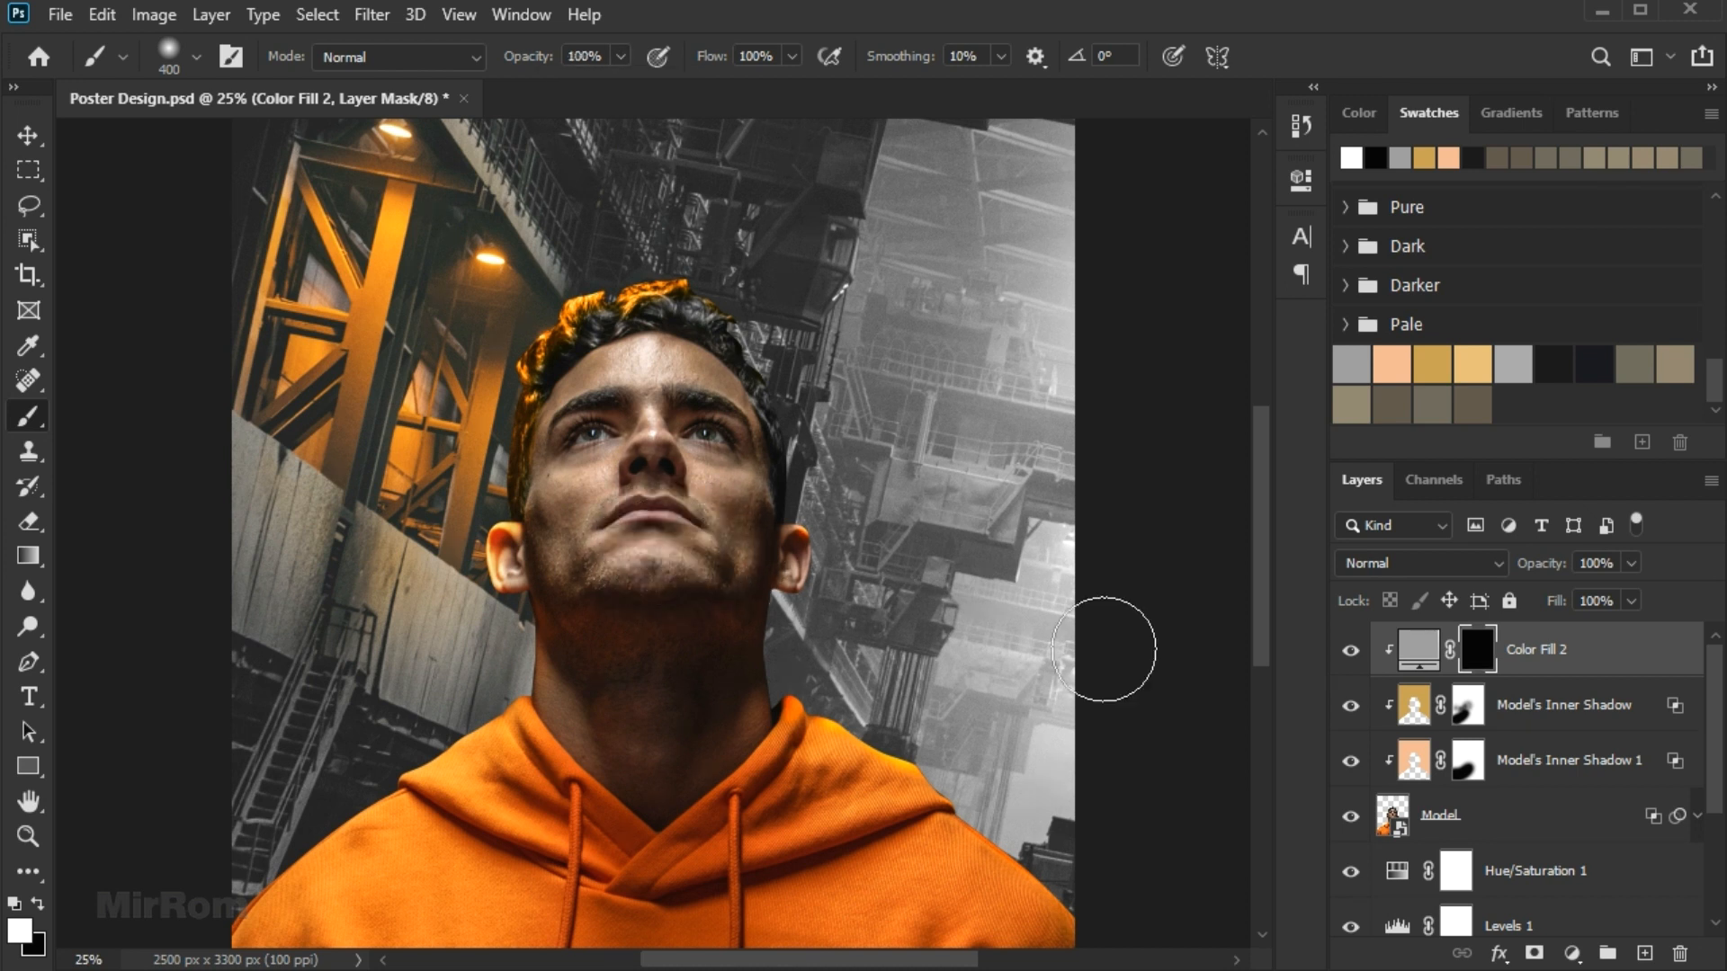
drag(683, 566, 670, 577)
key(ctrl+z)
Set Color Fill 2 to Color blend mode and paint white on its mask over the face, ears and neck, shrinking the brush to 175 px.
click(1392, 568)
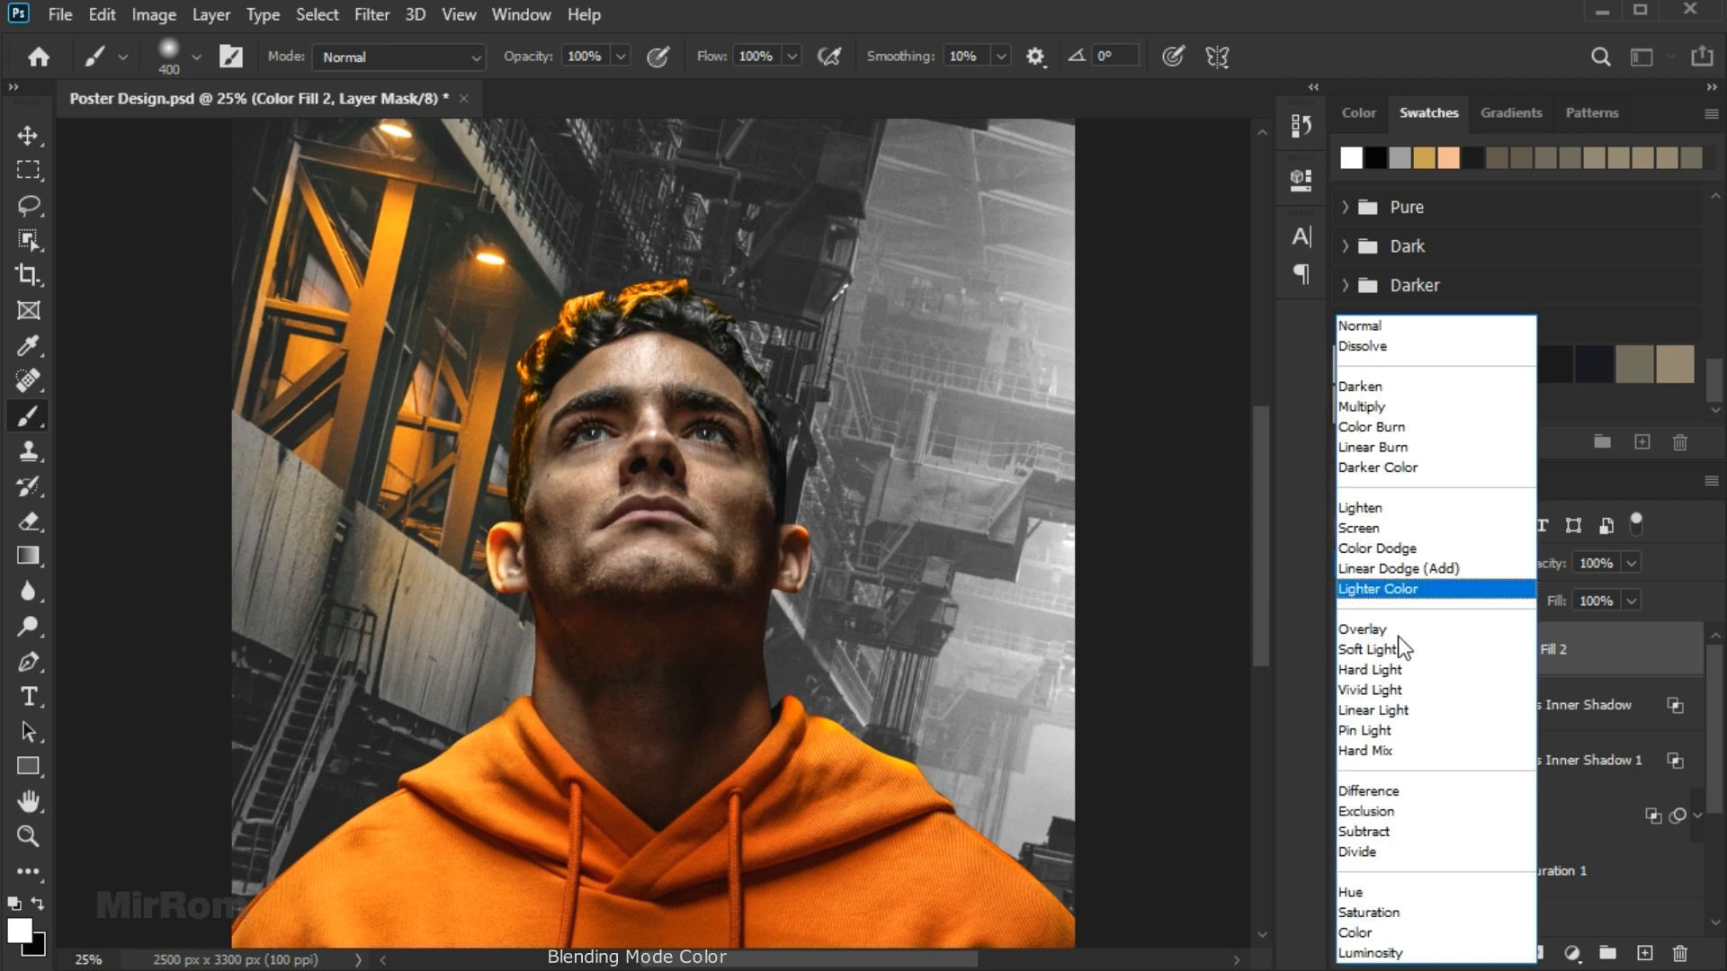
click(1439, 935)
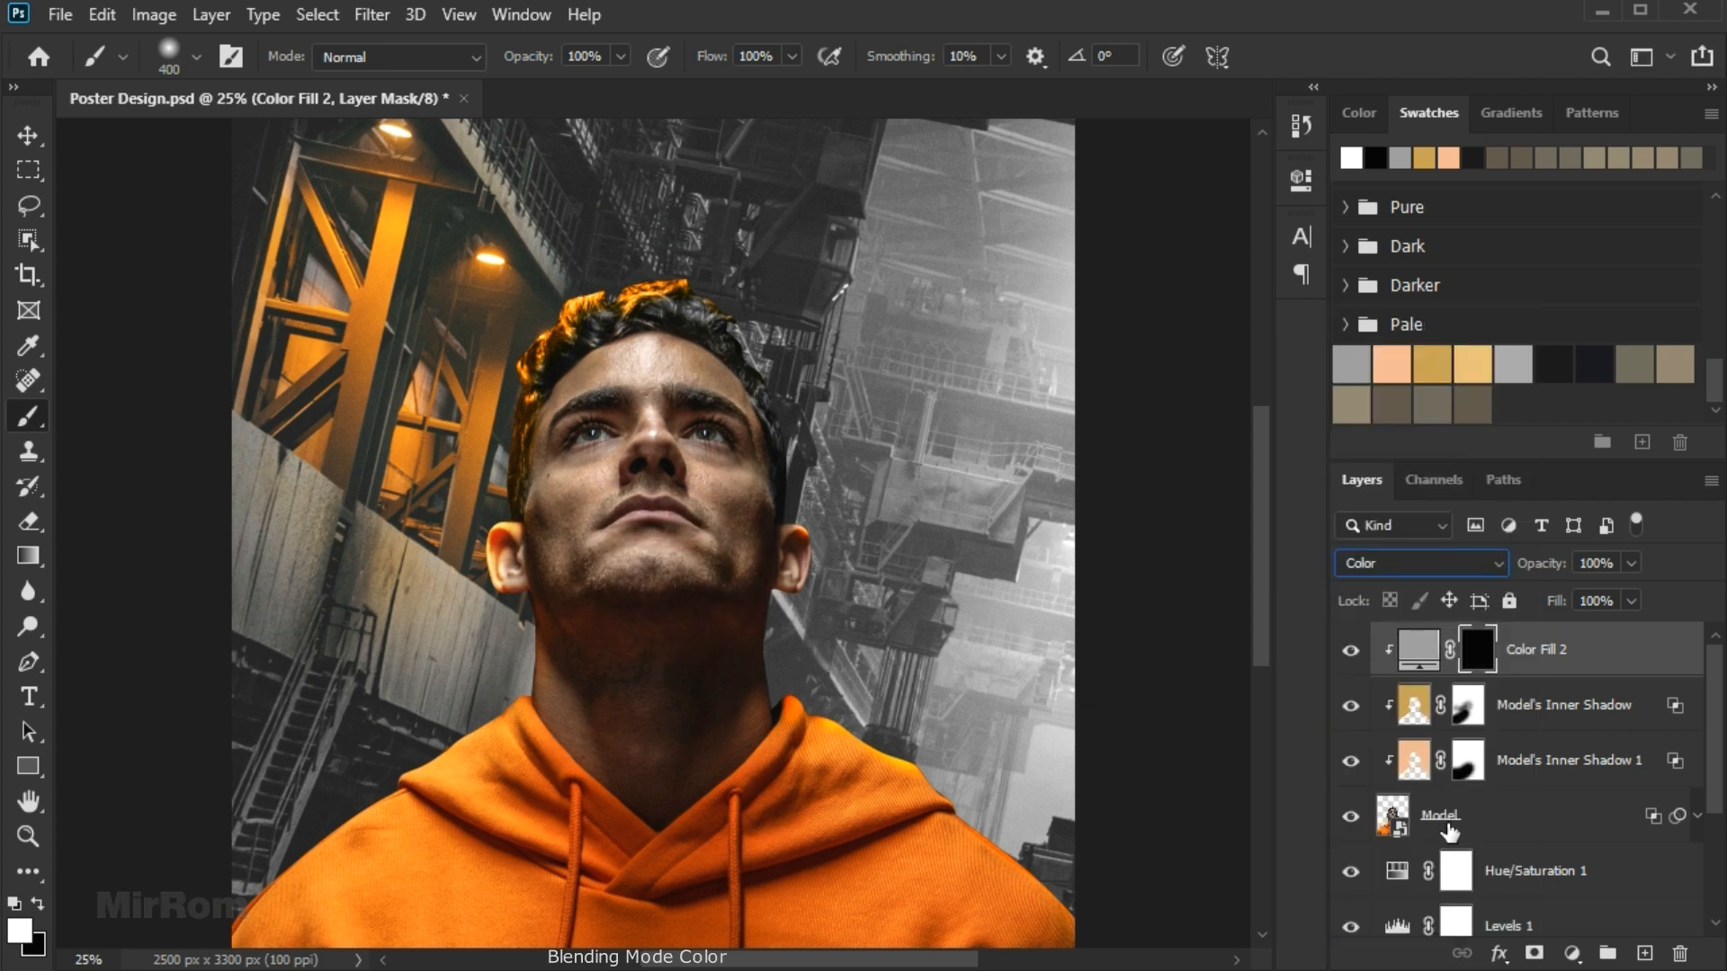
mouse_move(675, 579)
mouse_down()
mouse_move(657, 508)
mouse_move(582, 520)
mouse_move(553, 577)
mouse_move(496, 565)
mouse_move(567, 627)
mouse_move(637, 649)
mouse_move(749, 632)
mouse_move(804, 593)
mouse_move(737, 581)
mouse_move(721, 559)
mouse_move(815, 598)
mouse_move(723, 543)
mouse_move(723, 695)
mouse_move(707, 700)
mouse_move(728, 687)
mouse_move(746, 716)
mouse_move(633, 699)
mouse_move(652, 795)
mouse_move(544, 669)
mouse_move(612, 716)
mouse_move(536, 666)
mouse_up()
key(bracketleft)
key(bracketleft)
key(bracketleft)
key(bracketleft)
mouse_move(555, 473)
mouse_down()
mouse_move(625, 447)
mouse_move(661, 366)
mouse_move(625, 362)
mouse_move(569, 408)
mouse_move(687, 362)
mouse_move(736, 416)
mouse_move(653, 409)
mouse_move(733, 496)
mouse_move(751, 483)
mouse_move(555, 440)
mouse_up()
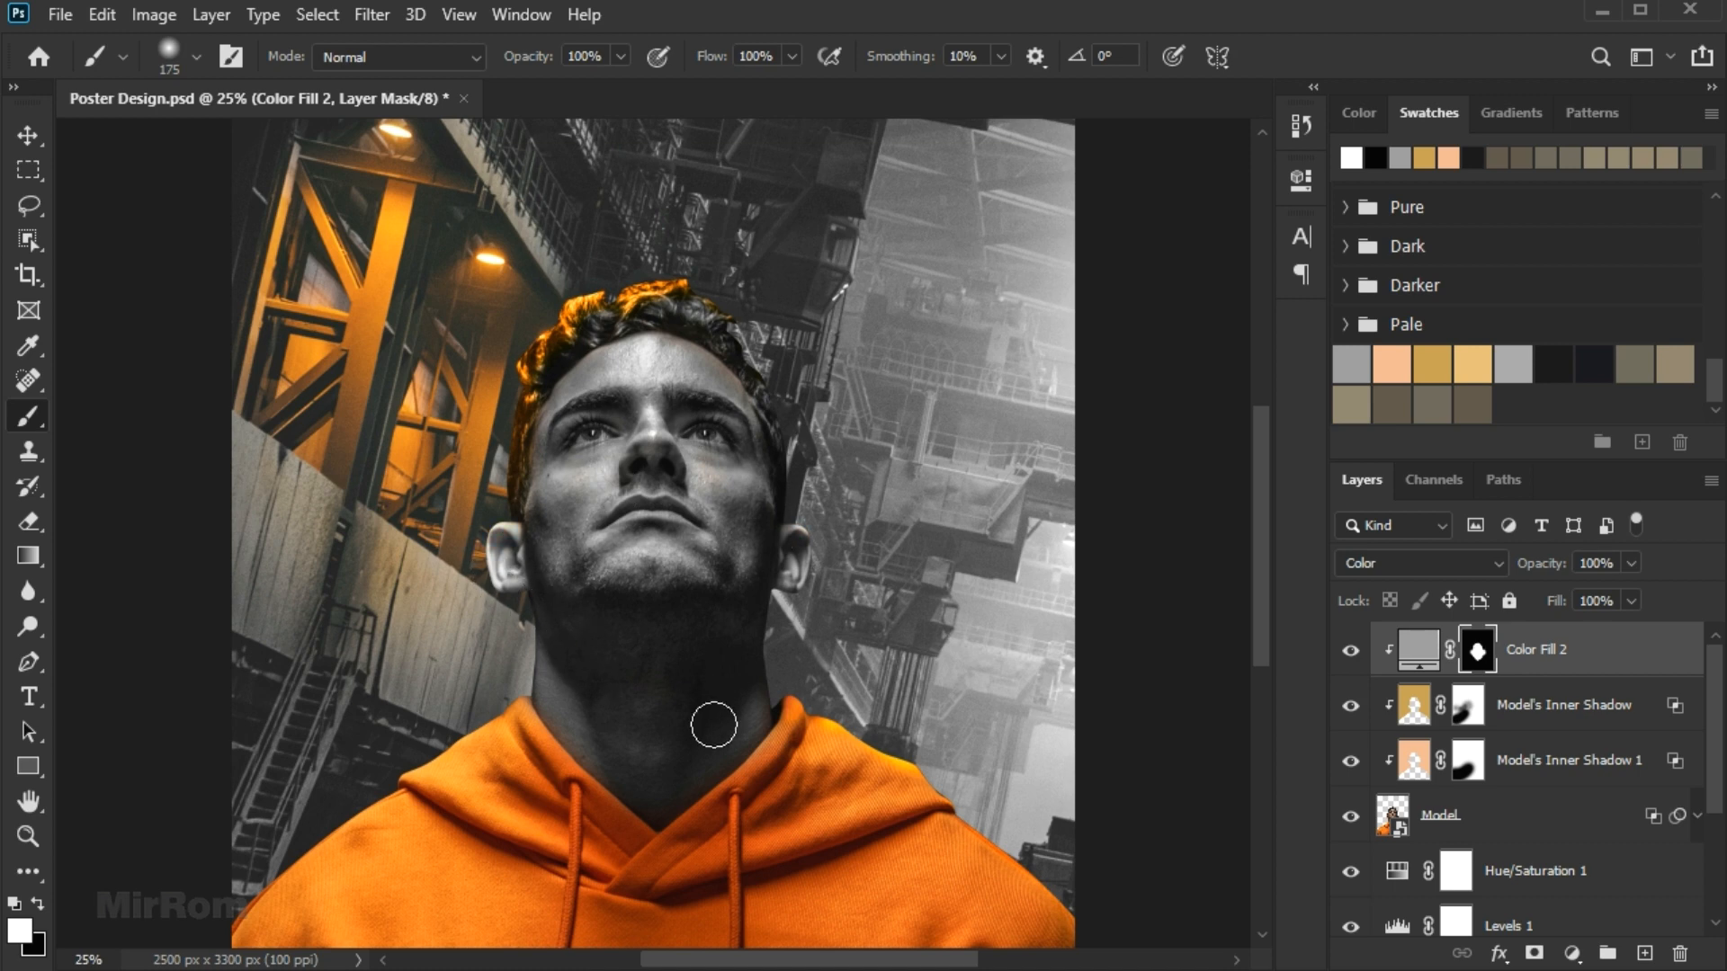
key(ctrl+minus)
key(v)
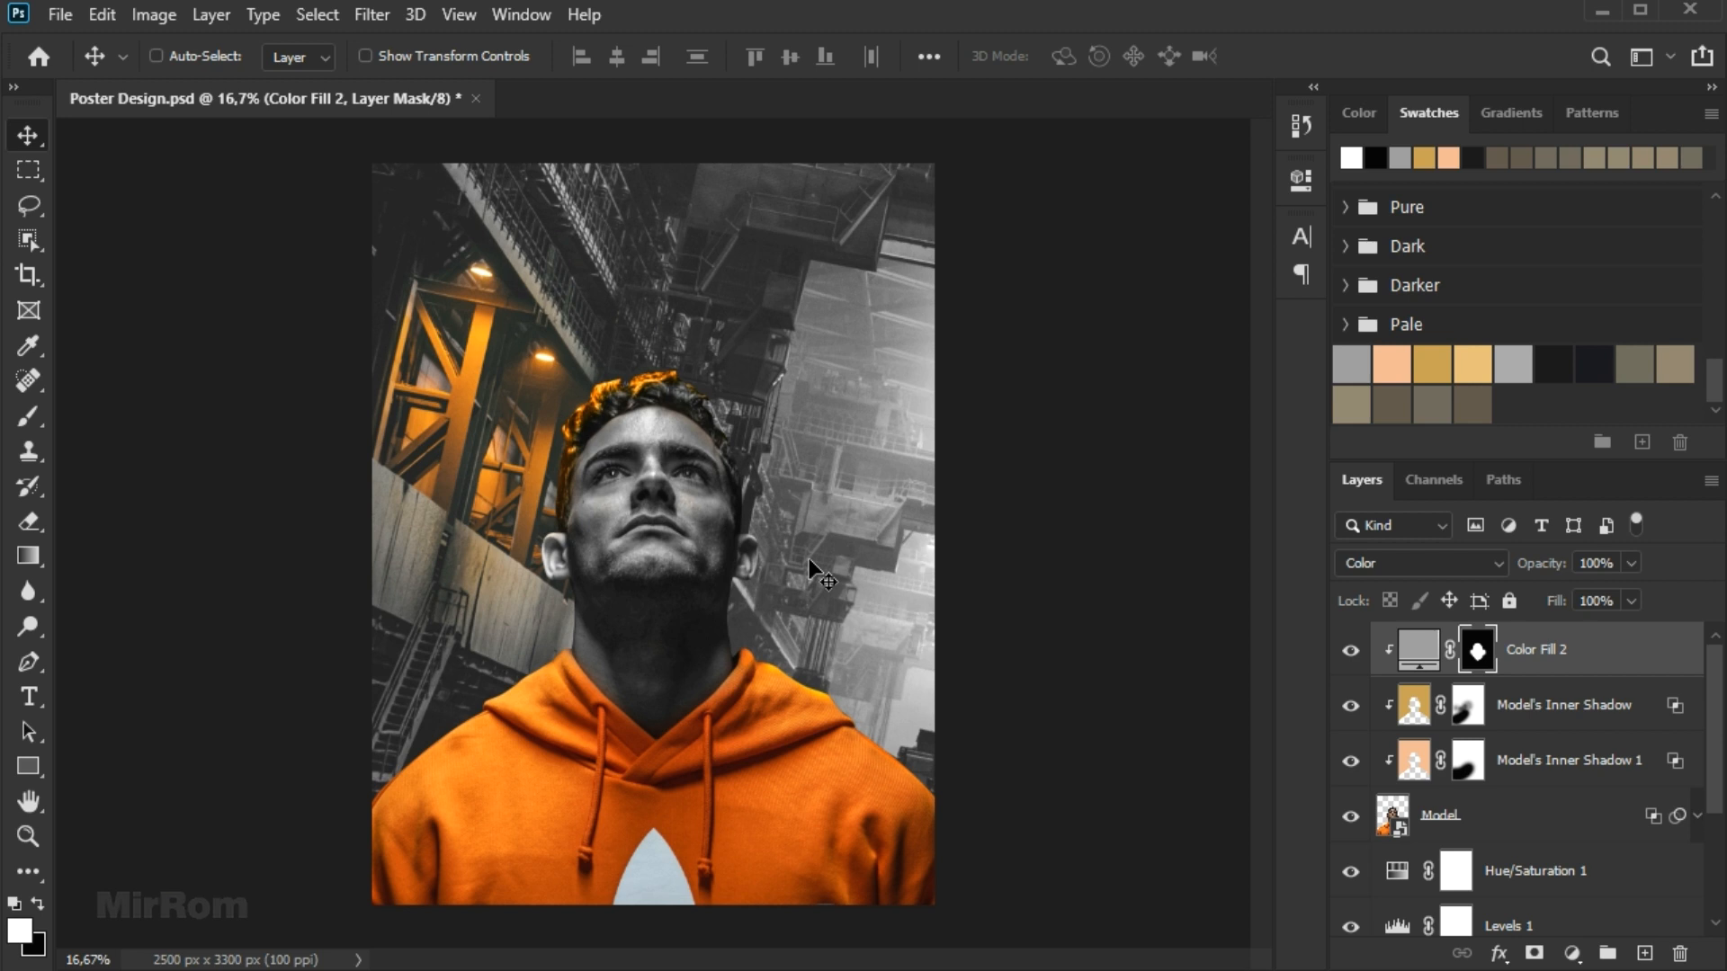
Create a new layer on top and set the foreground color to the light gold swatch e8bf77.
click(1644, 953)
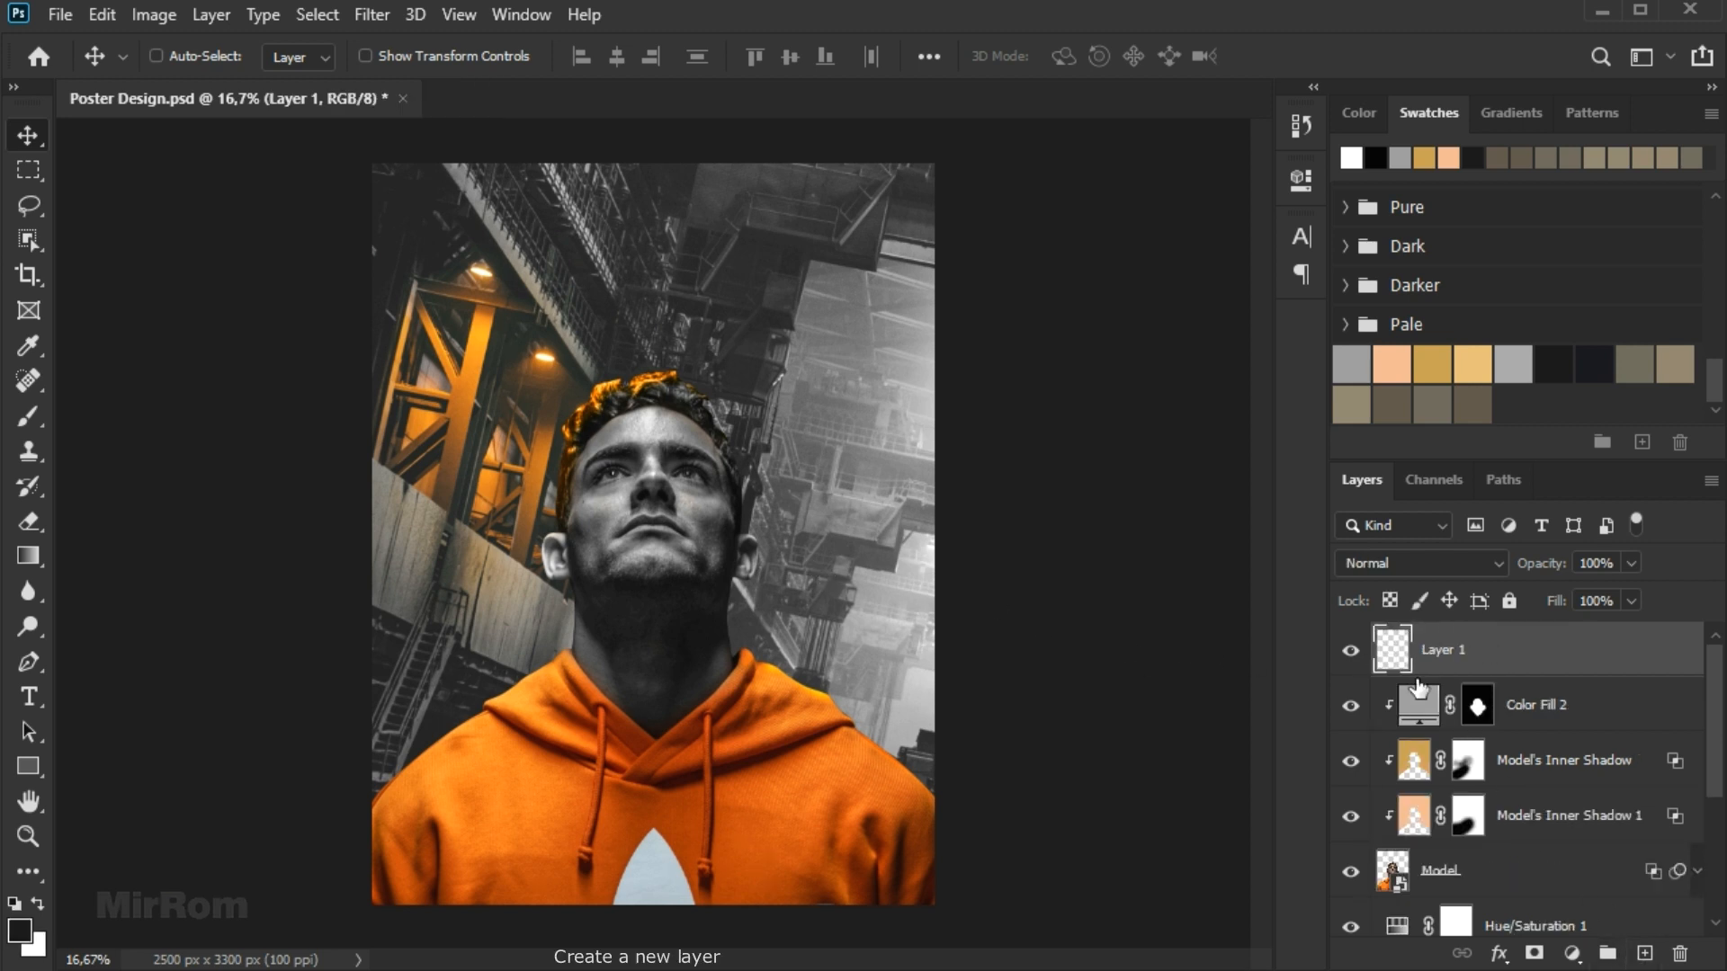
click(22, 931)
drag(901, 331, 948, 412)
click(1480, 367)
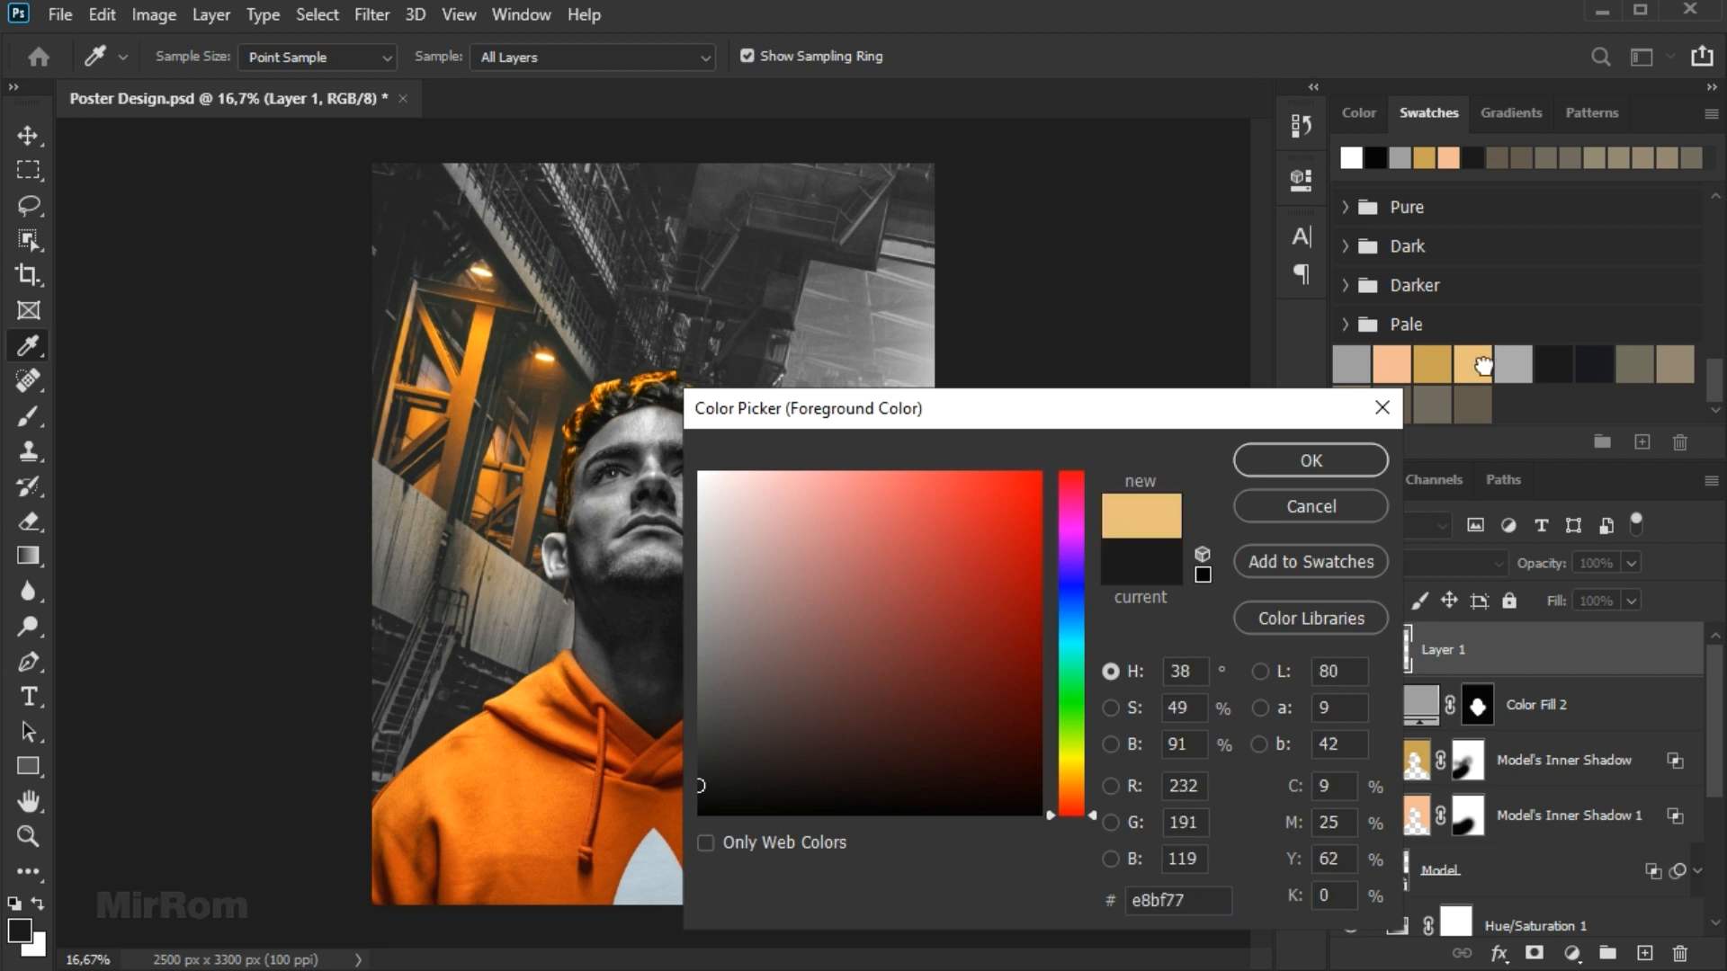
click(1266, 464)
Stamp one soft 1300 px light gold glow over the lamp-side edge of the man's hair and adjust its position.
key(b)
key(bracketright)
key(bracketright)
key(bracketright)
key(bracketright)
key(bracketright)
key(bracketright)
key(bracketright)
key(bracketright)
key(bracketright)
key(bracketright)
key(bracketright)
key(bracketright)
key(bracketright)
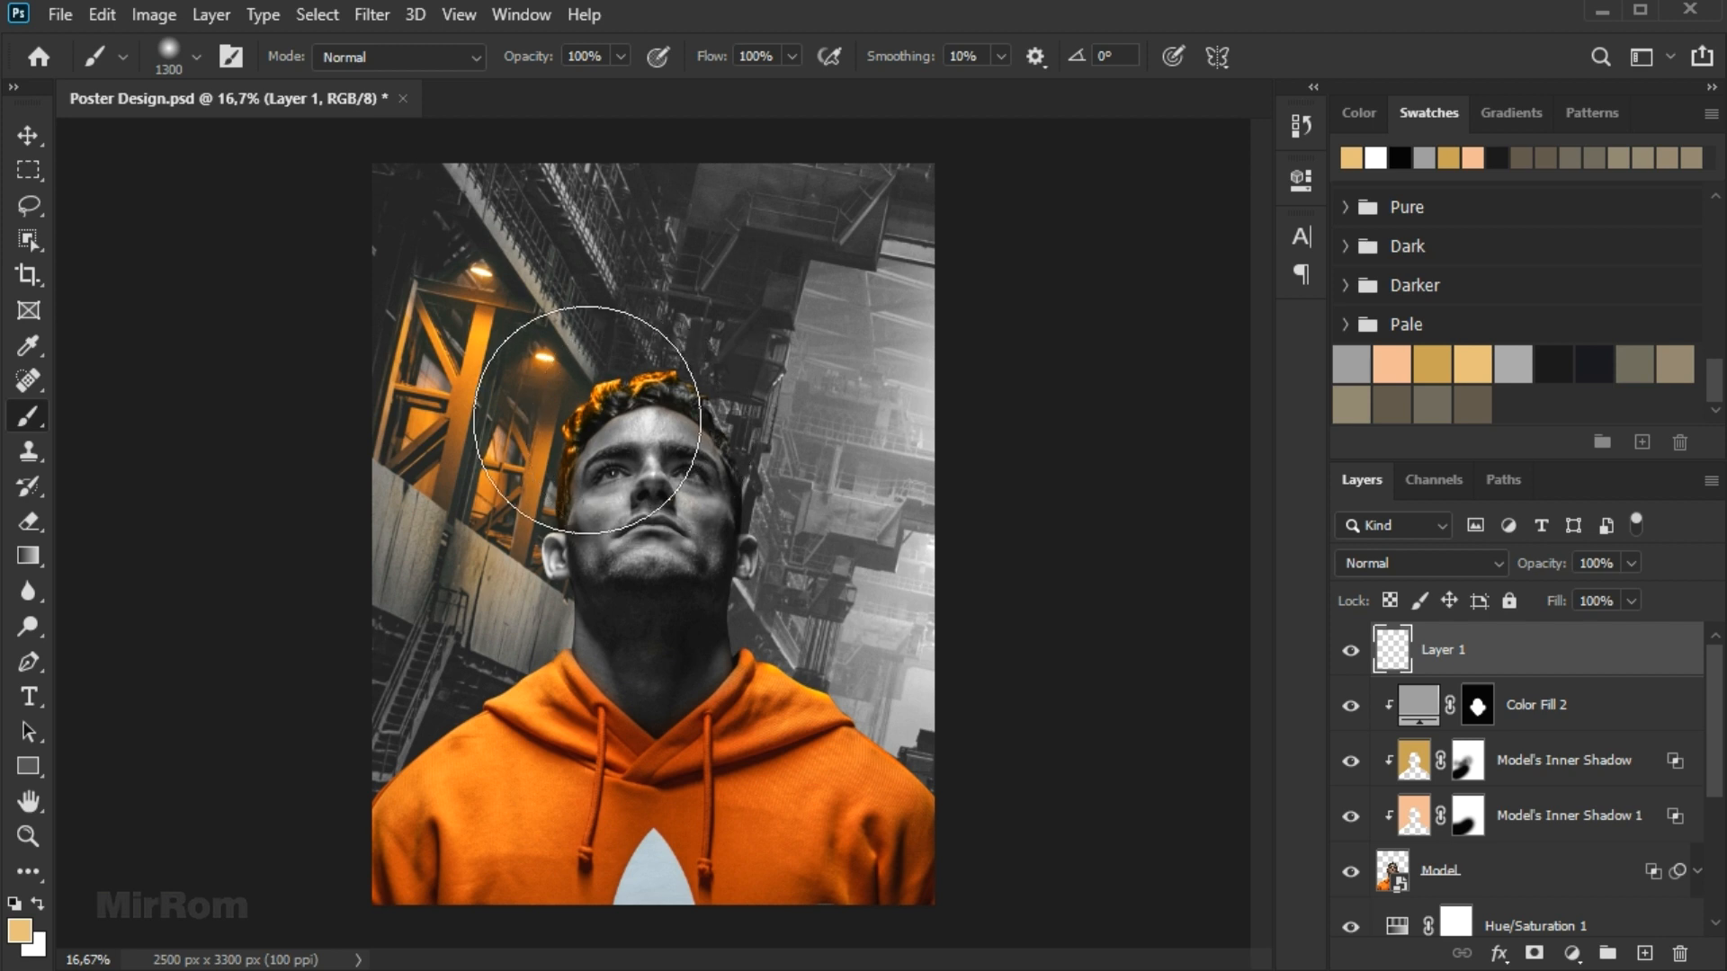
click(588, 419)
key(v)
drag(597, 430, 619, 430)
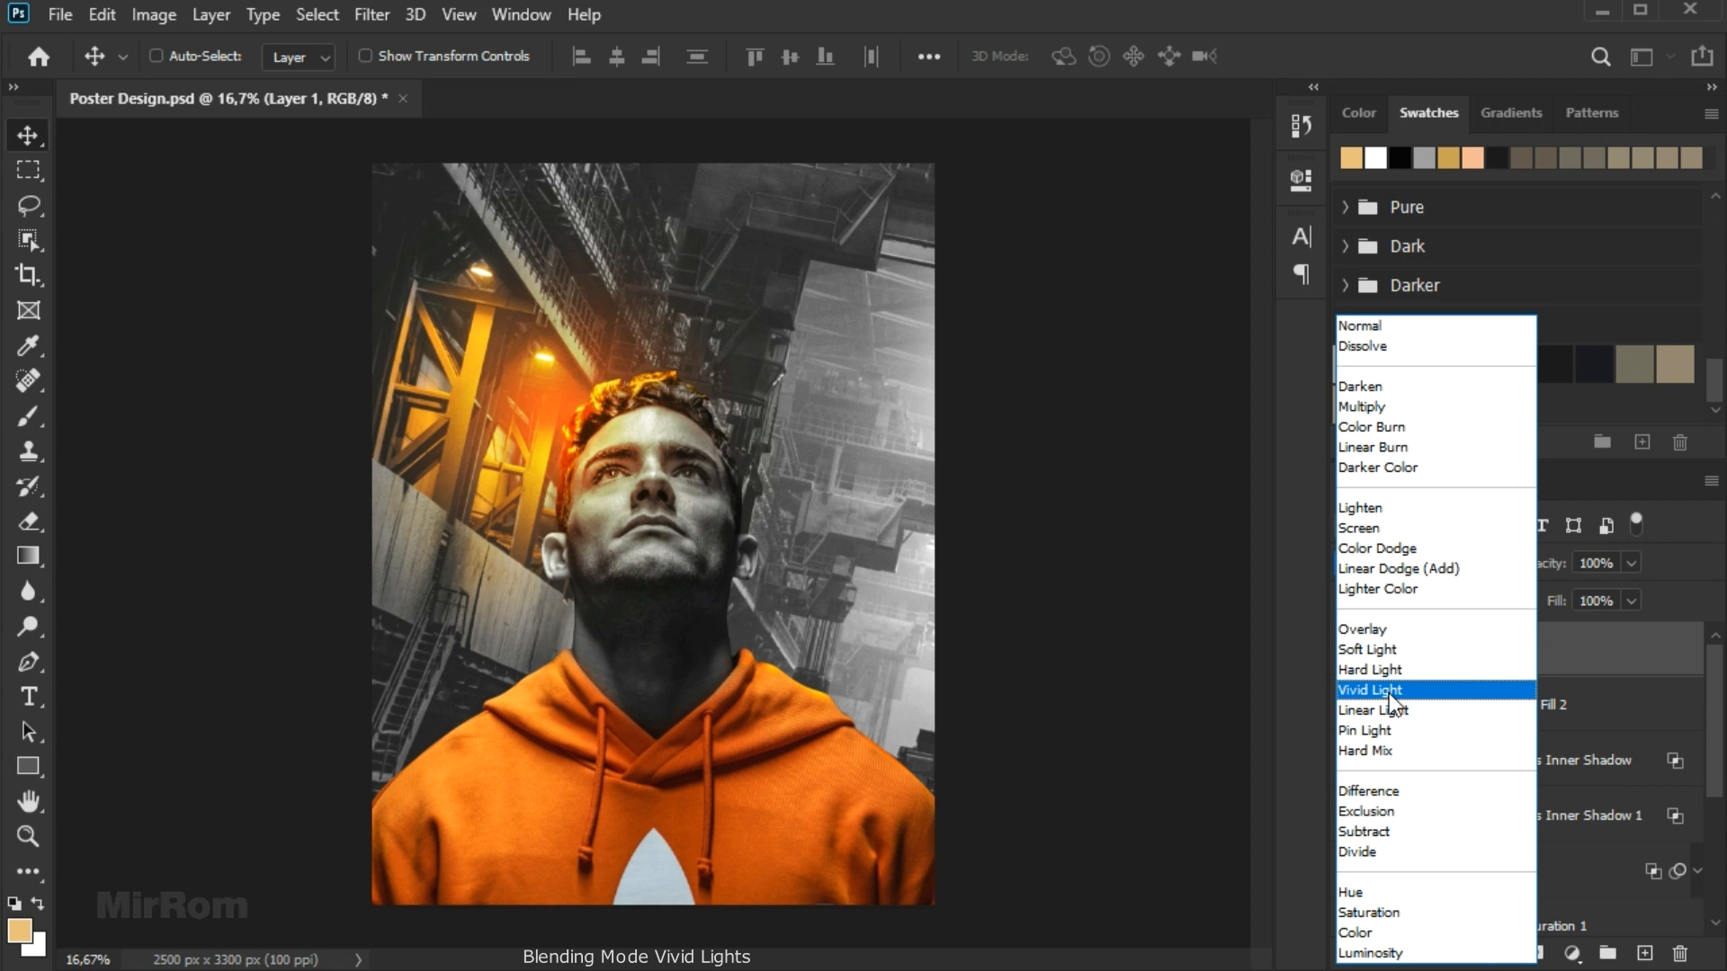
Set Layer 1 to Vivid Light, scale the glow to 104.92% and reposition it over the lamp-side of the man's head.
click(1389, 693)
key(ctrl+t)
drag(794, 658, 832, 694)
drag(775, 521, 693, 419)
drag(340, 184, 357, 201)
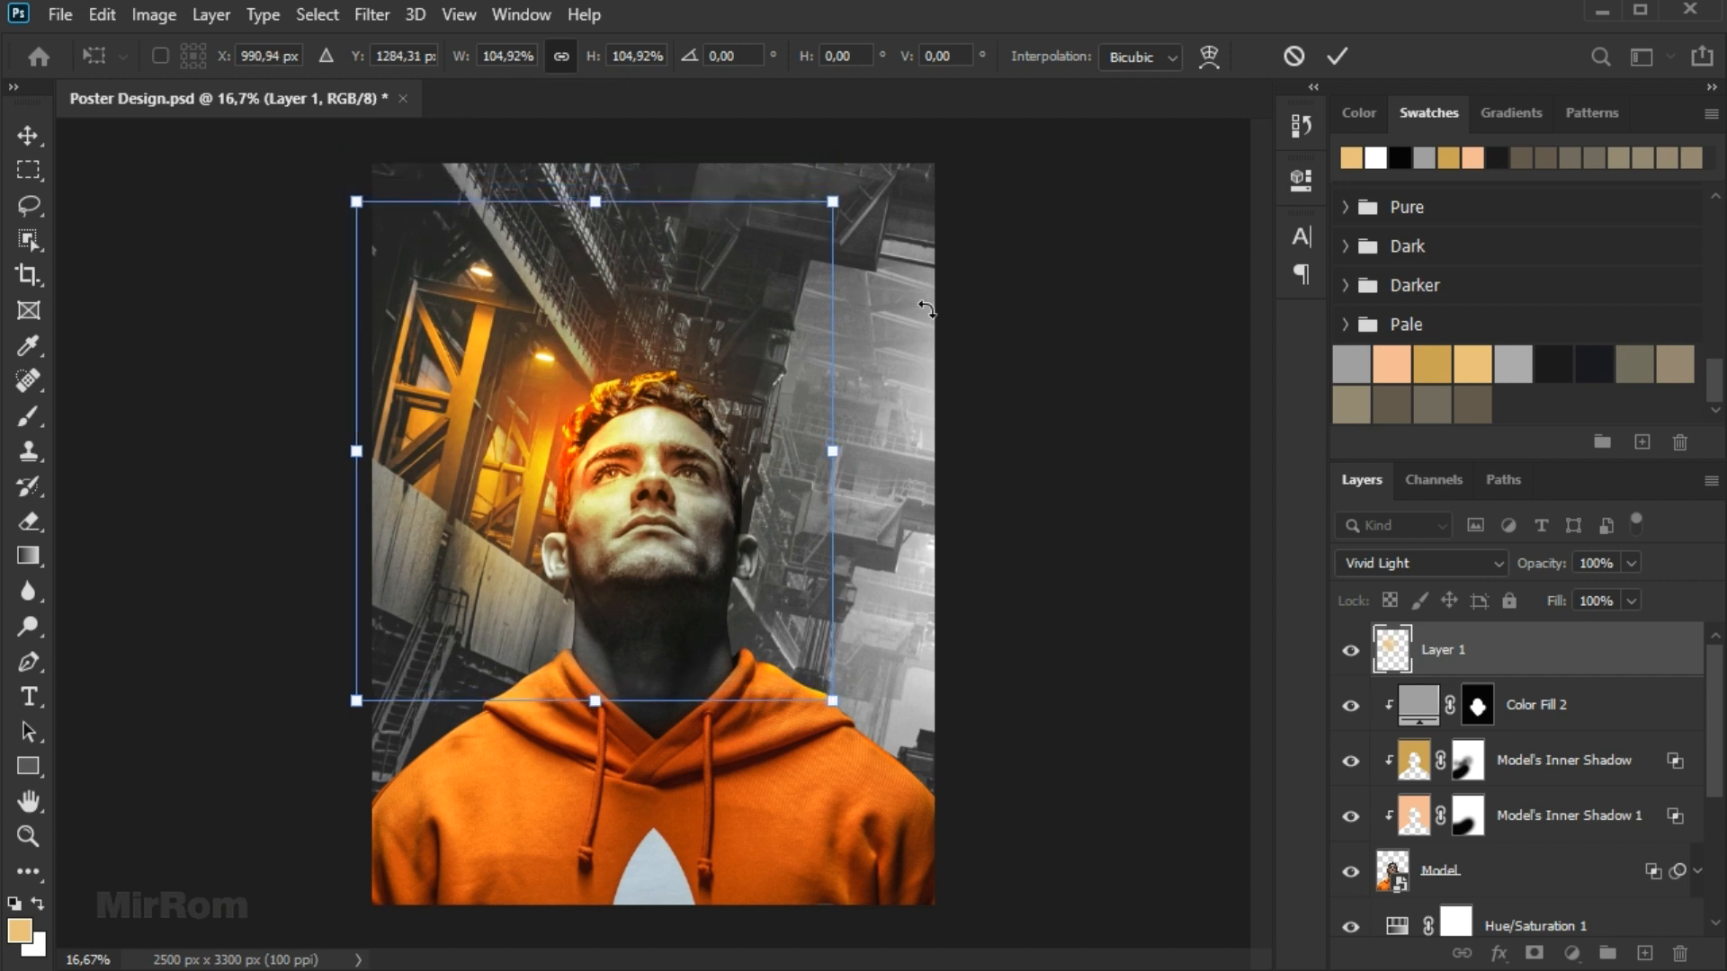
click(1338, 56)
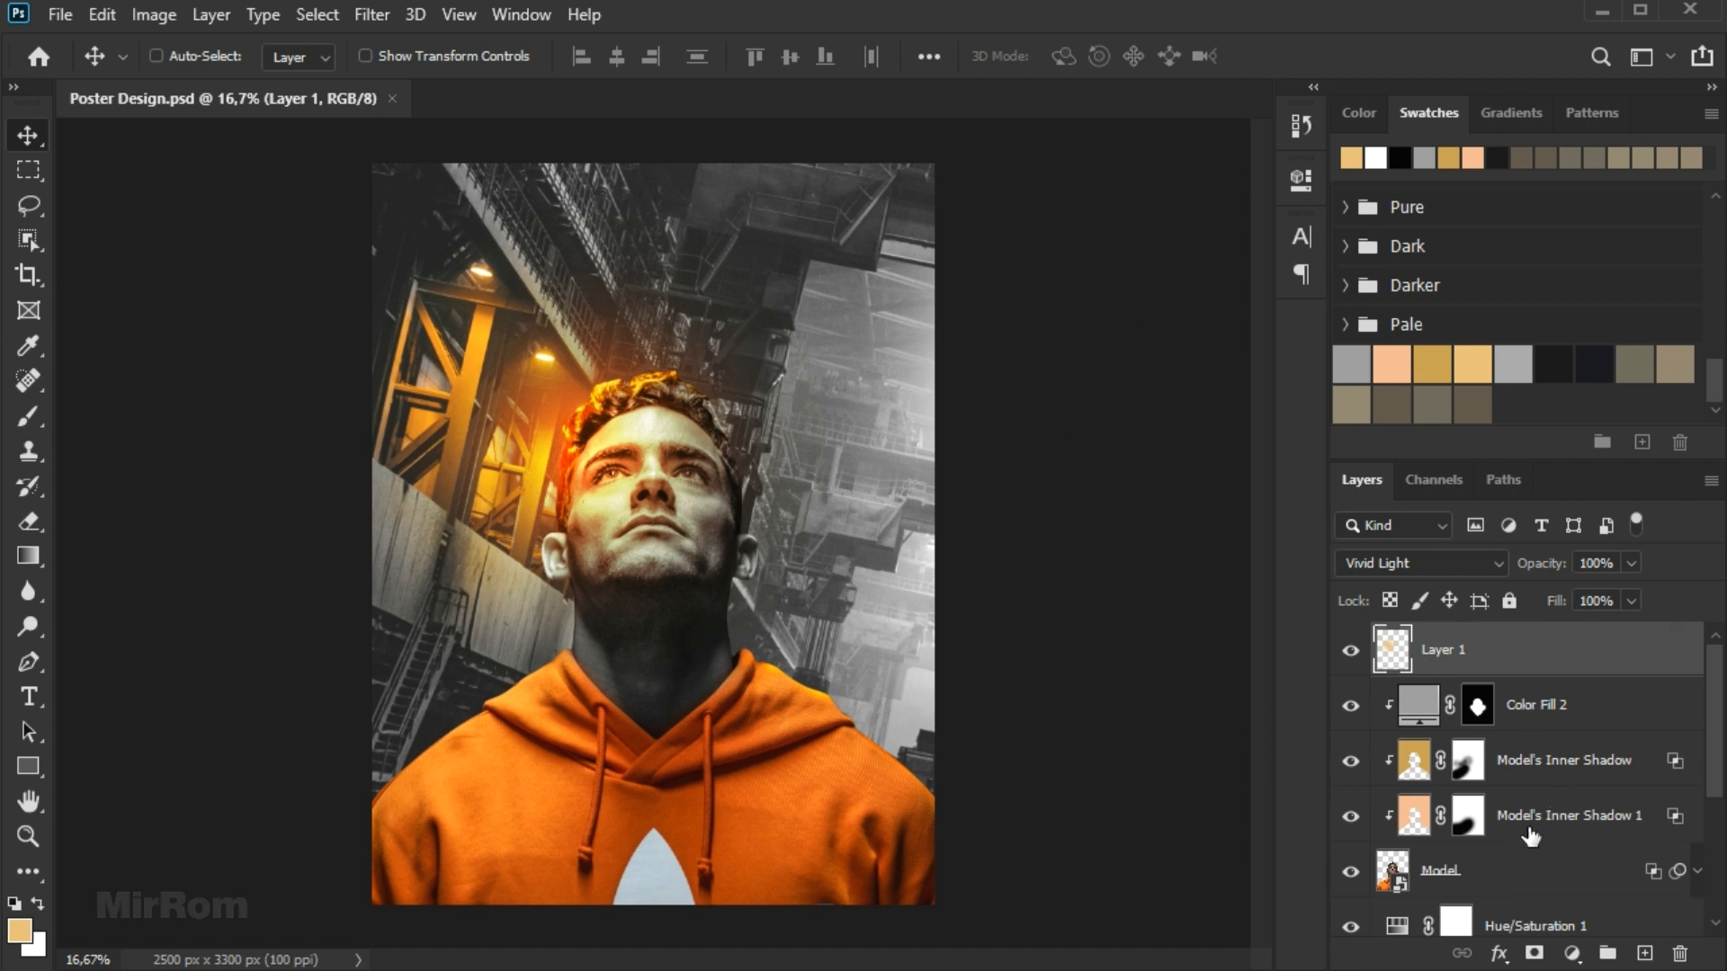
Group the layers from Layer 1 down to Model and hide the group.
shift+click(1537, 871)
key(ctrl+g)
click(1350, 639)
click(1351, 638)
click(1351, 639)
Stamp the visible background onto a new layer above Hue/Saturation 1, show Group 1 and move the stamped layer to the top.
click(1545, 699)
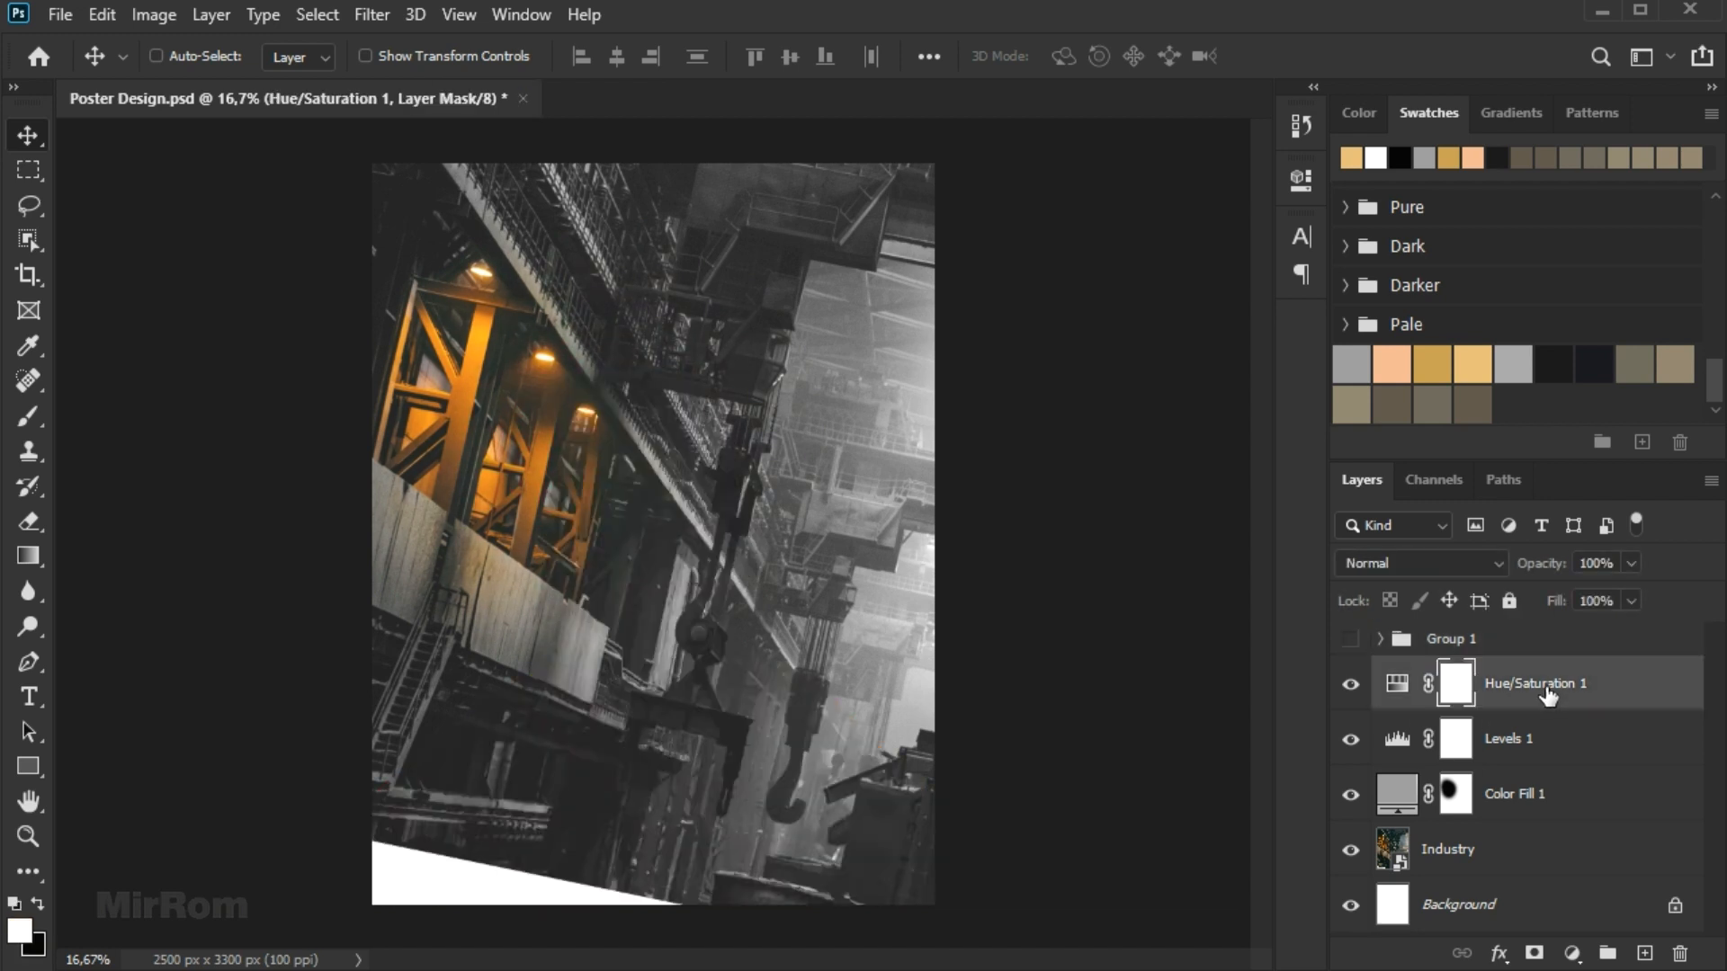
key(ctrl+shift+alt+e)
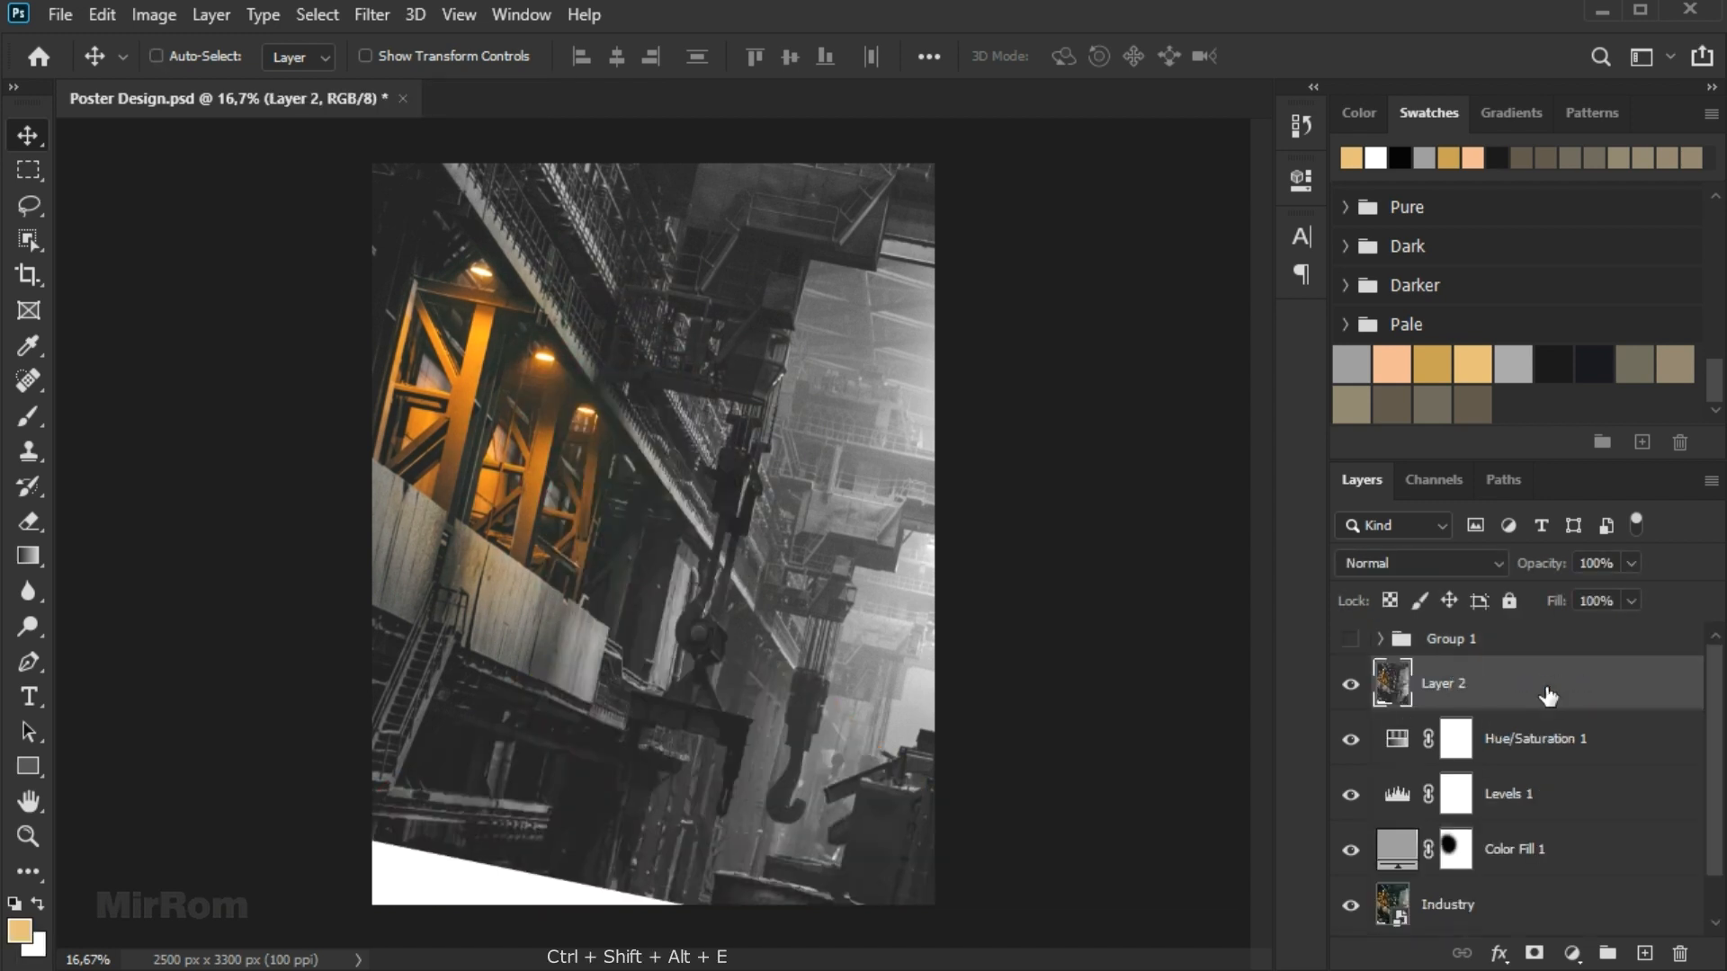
click(1351, 639)
drag(1476, 684, 1468, 632)
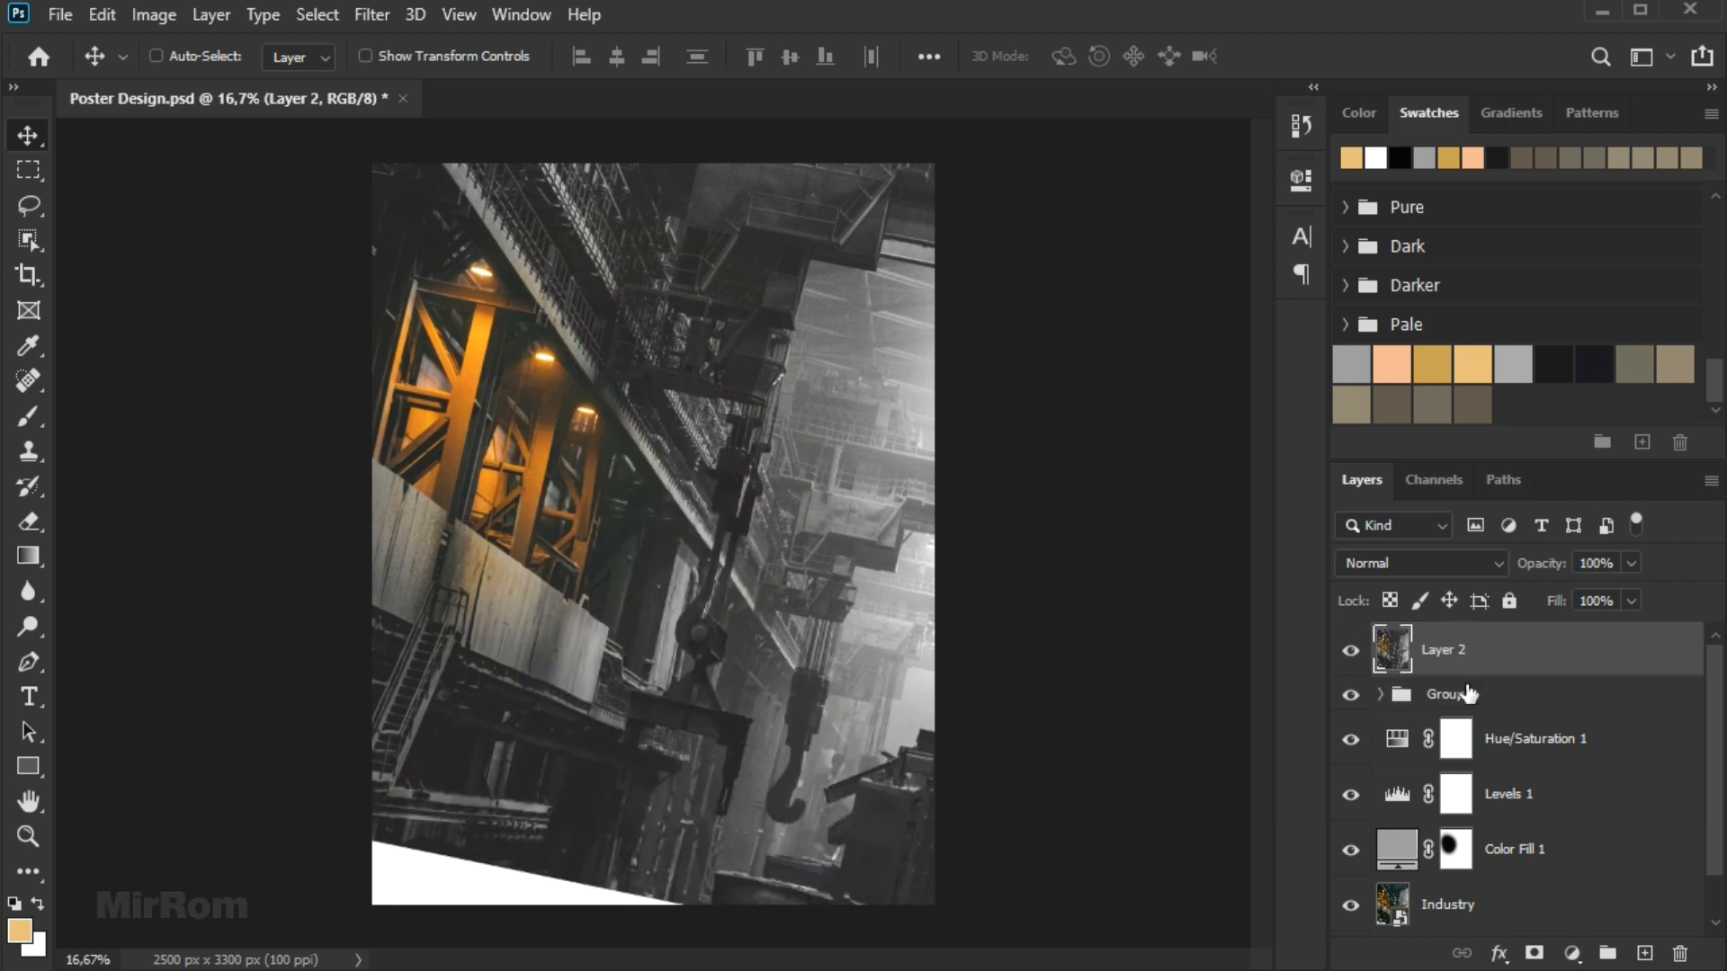
Set Layer 2 to Lighten blend mode, compare it on and off, and lower its opacity to 37%.
click(1493, 568)
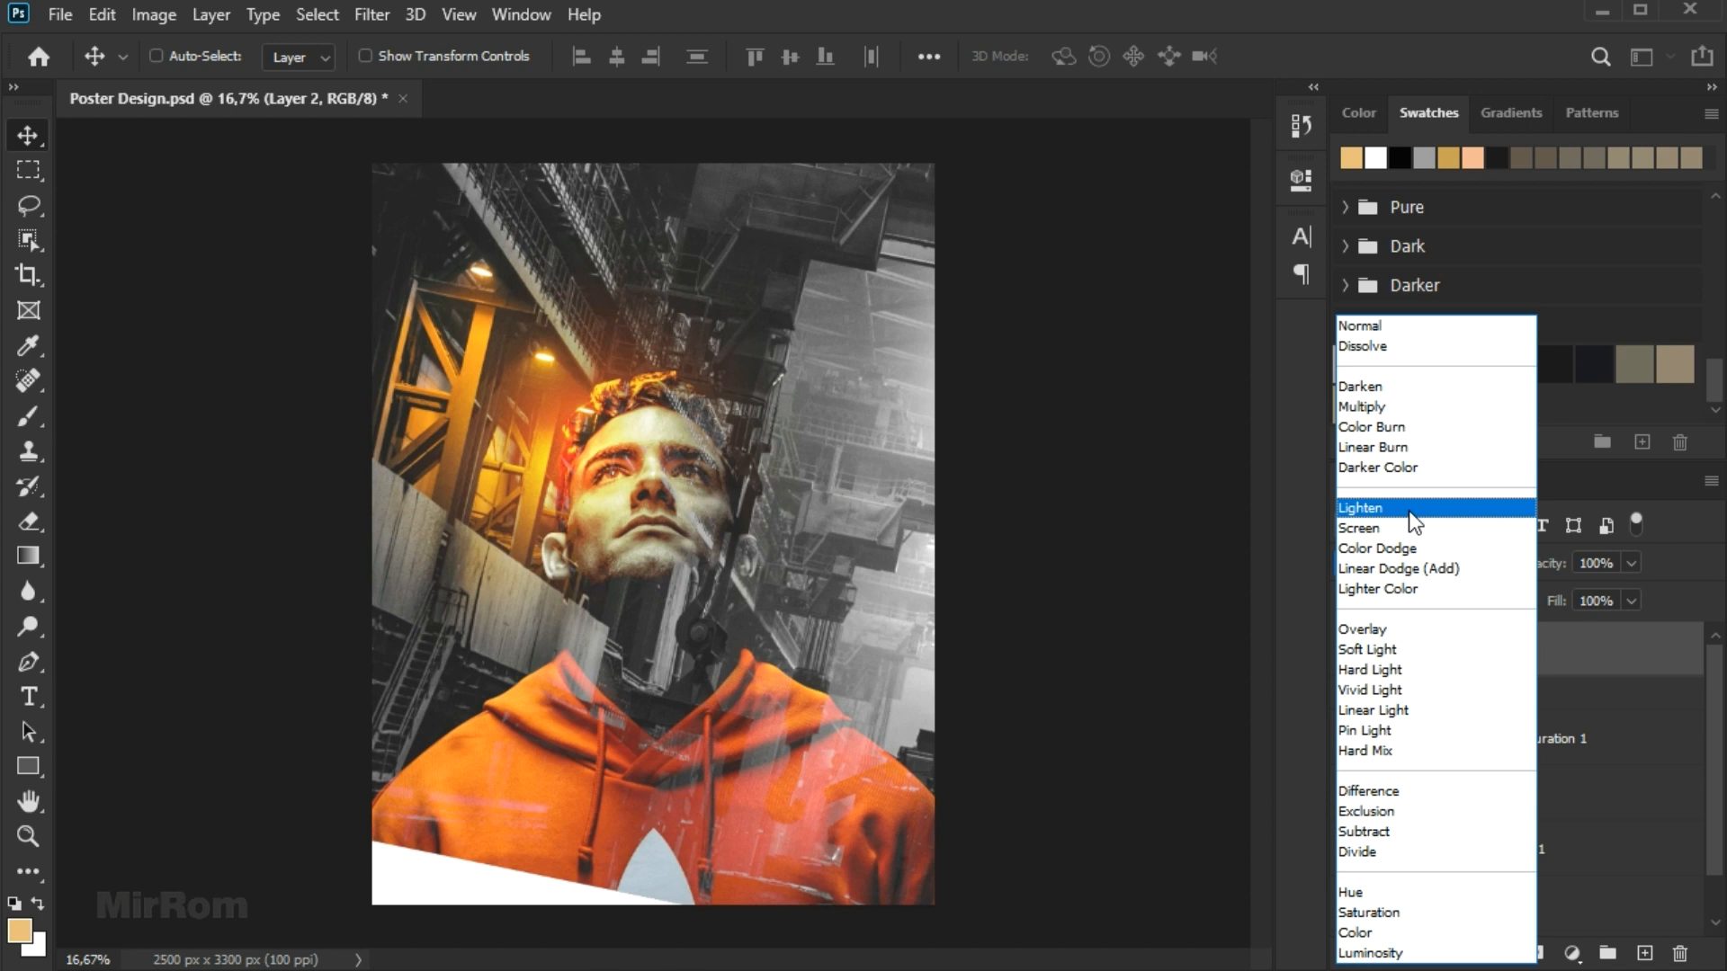
click(1415, 509)
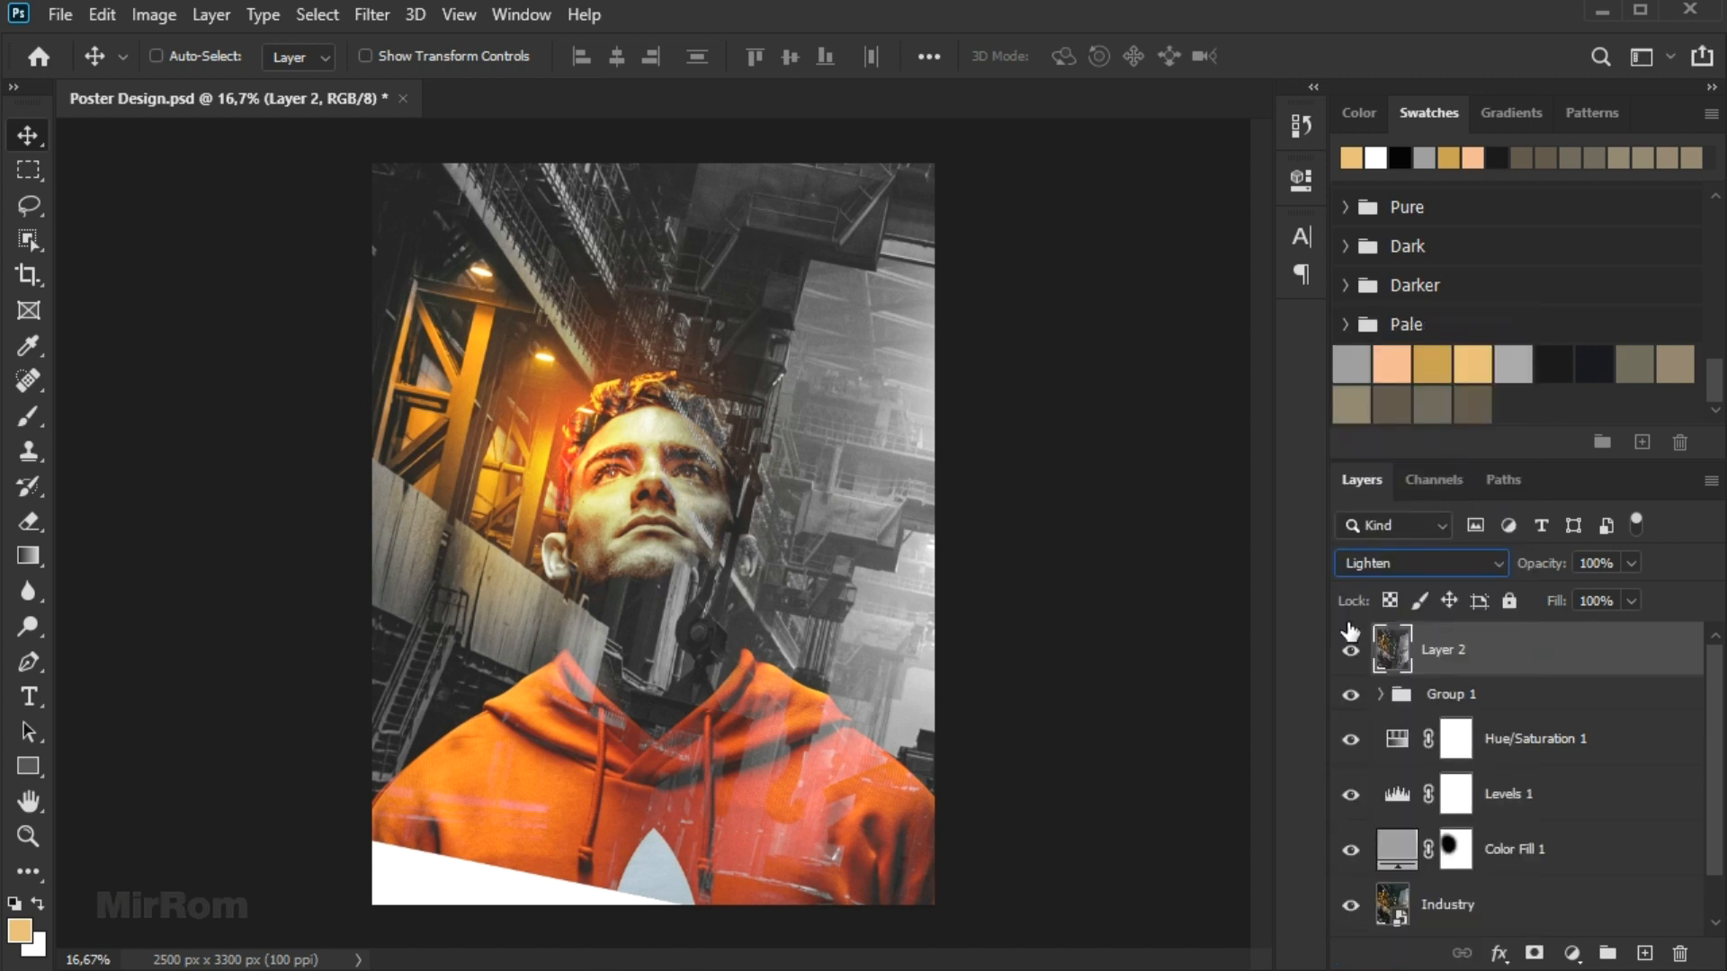
click(1349, 652)
click(1350, 654)
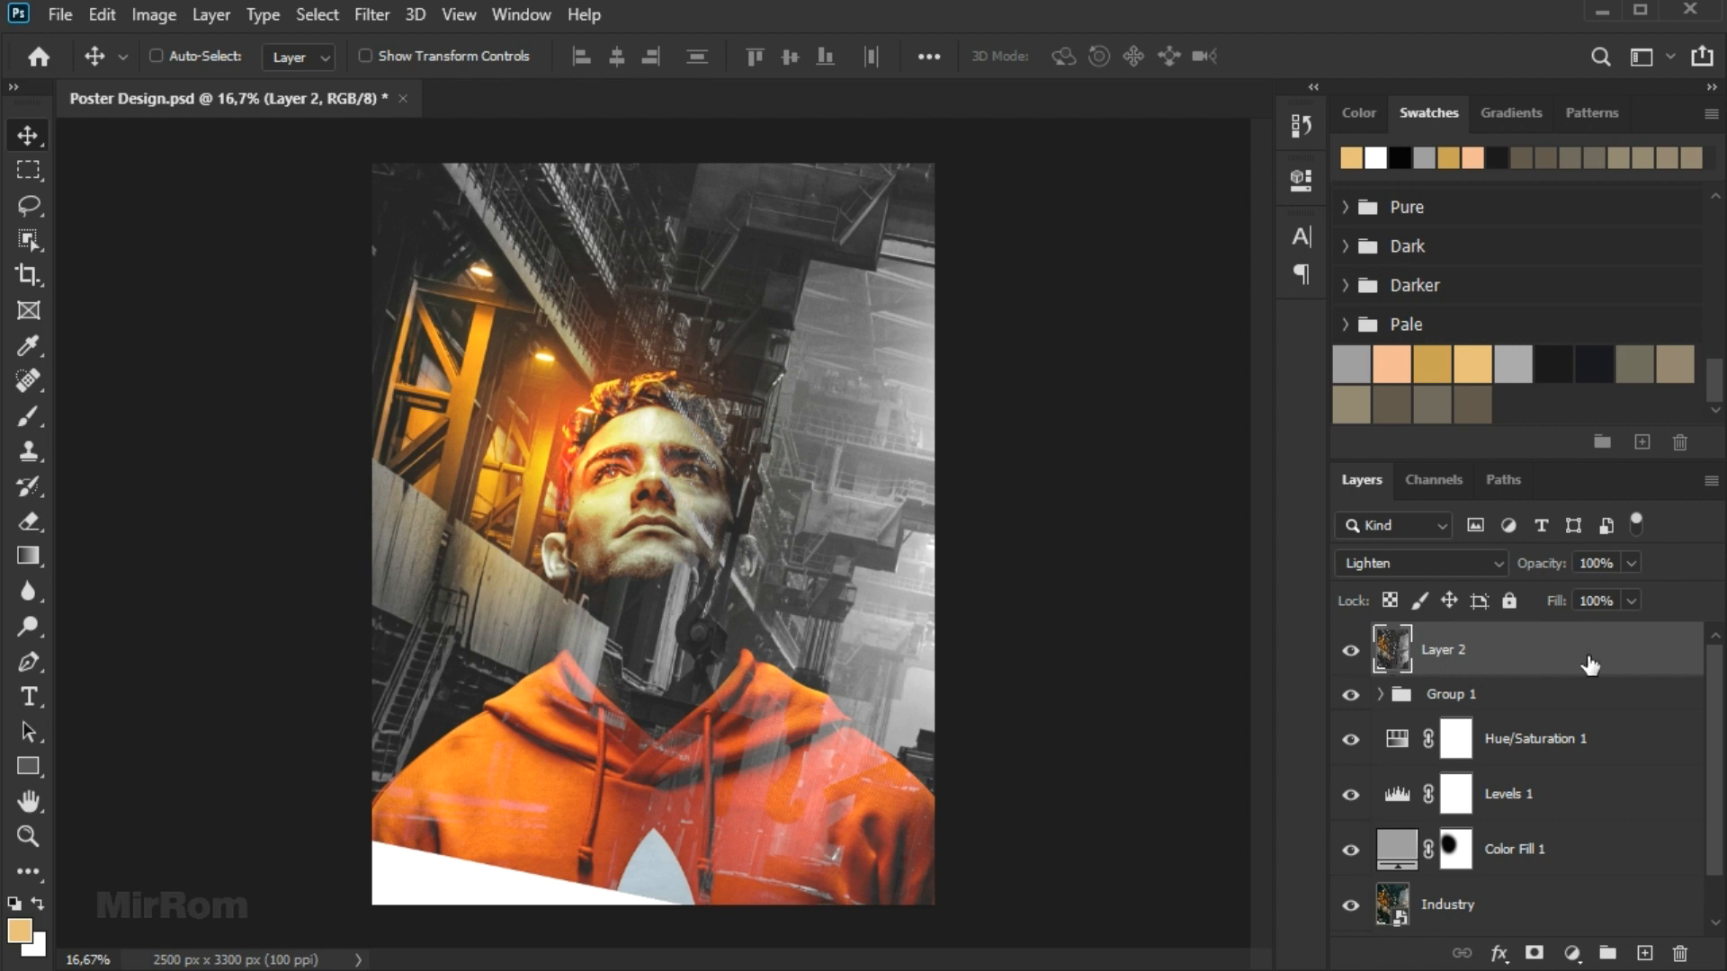
drag(1617, 591, 1556, 603)
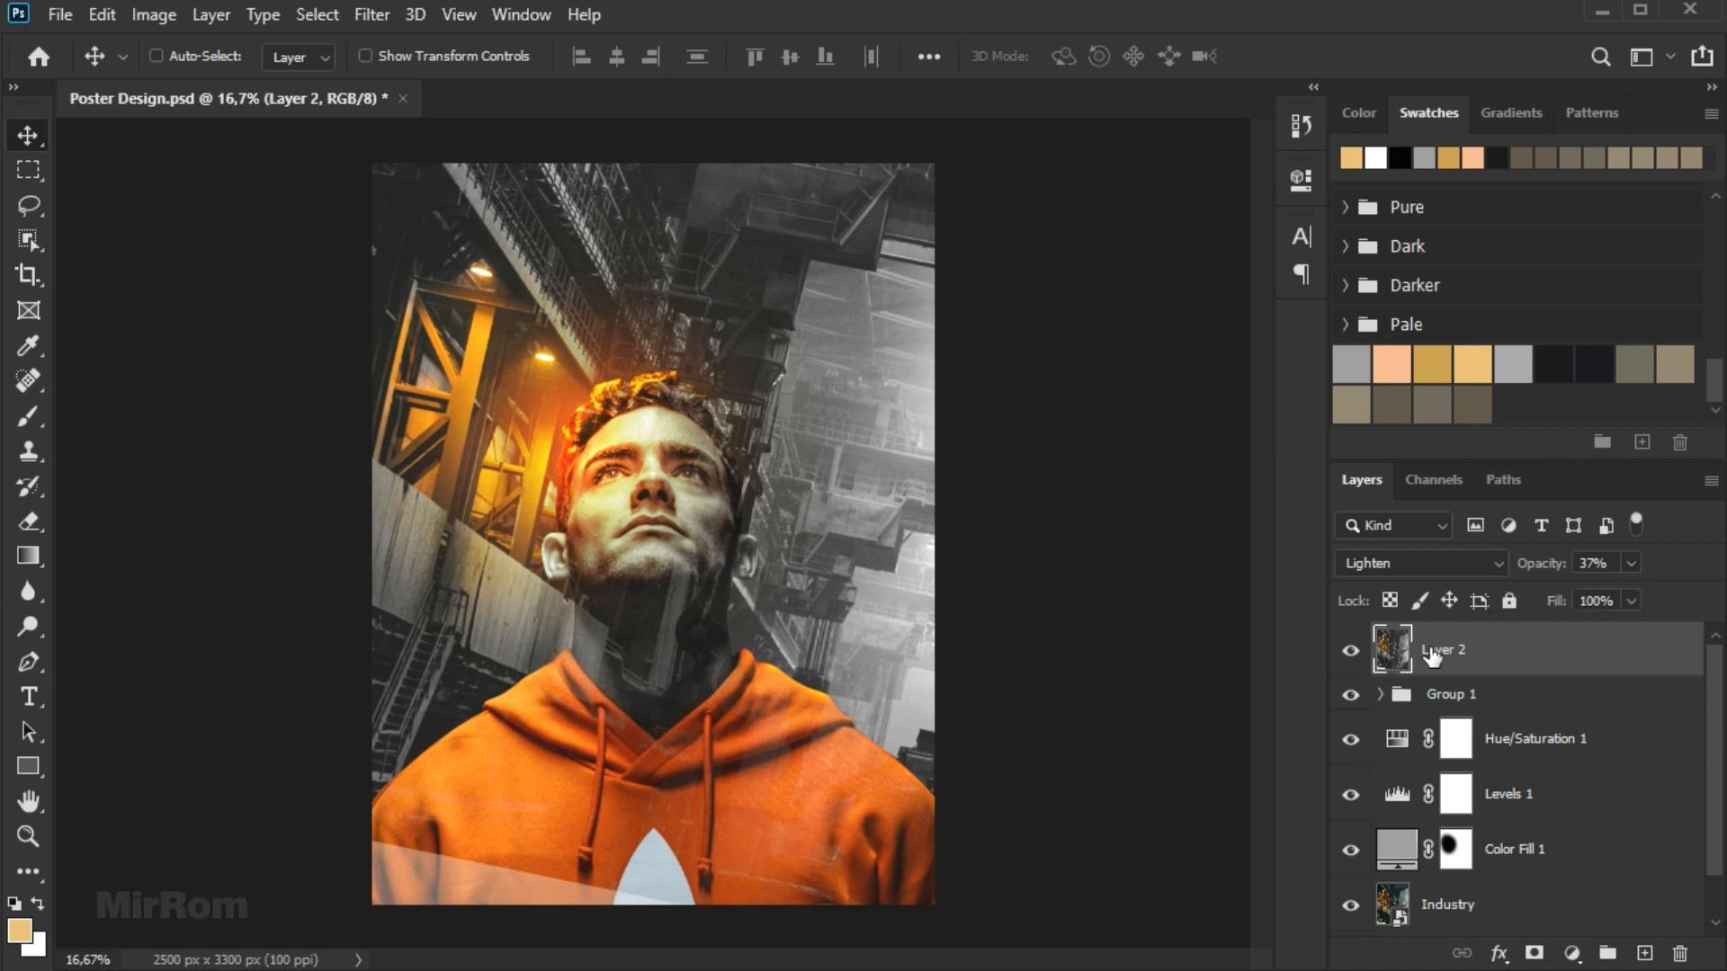
Add a mask to Layer 2 and paint black with a soft 1000 px brush over the pale wedge across the hoodie's lower part.
click(1533, 954)
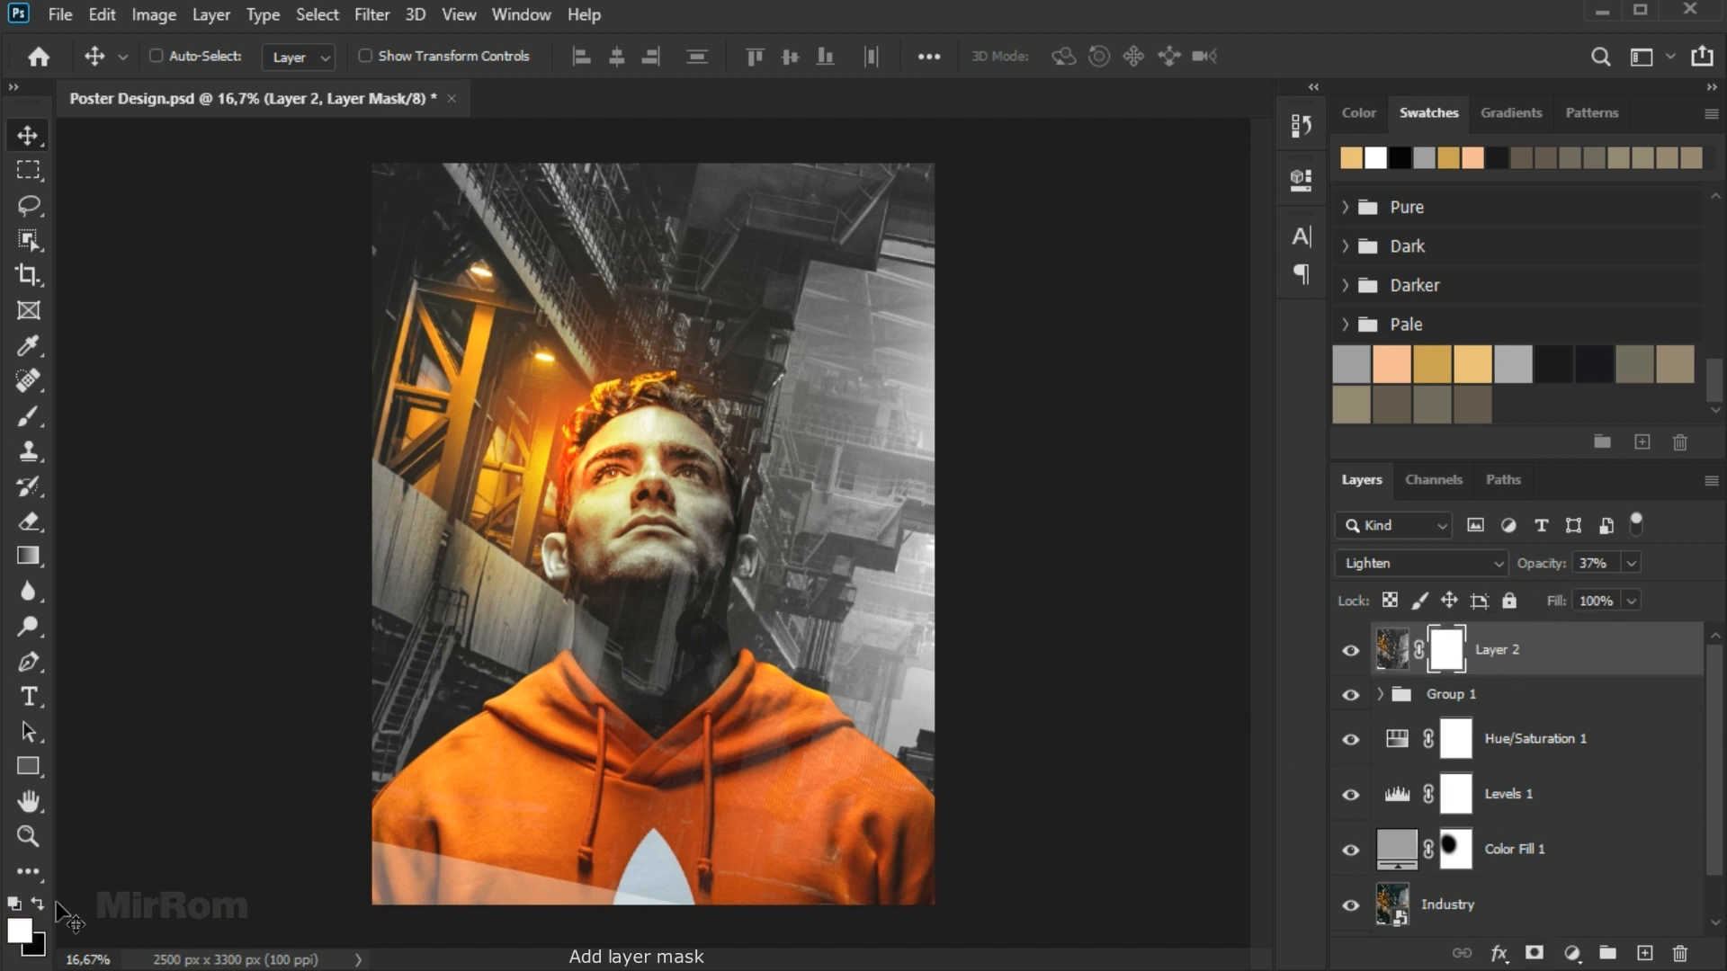
key(x)
key(b)
key(bracketleft)
key(bracketleft)
key(bracketleft)
mouse_move(480, 854)
mouse_down()
mouse_move(405, 846)
mouse_move(565, 872)
mouse_move(509, 848)
mouse_up()
right_click(509, 848)
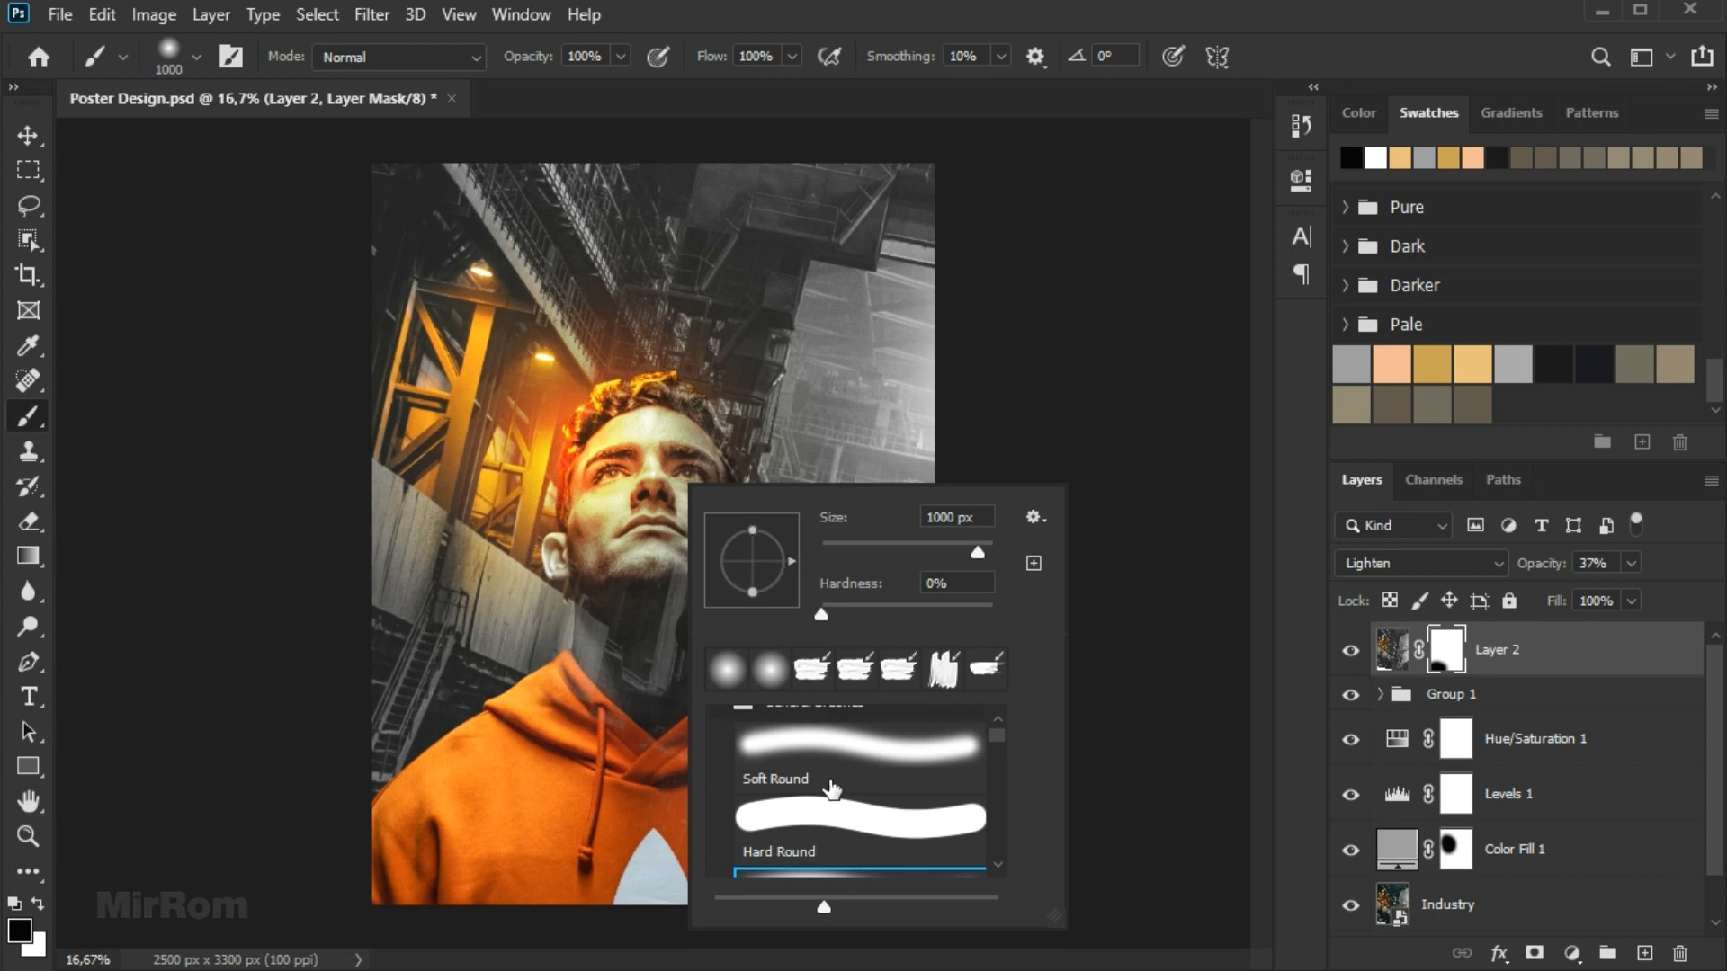
drag(555, 825, 486, 850)
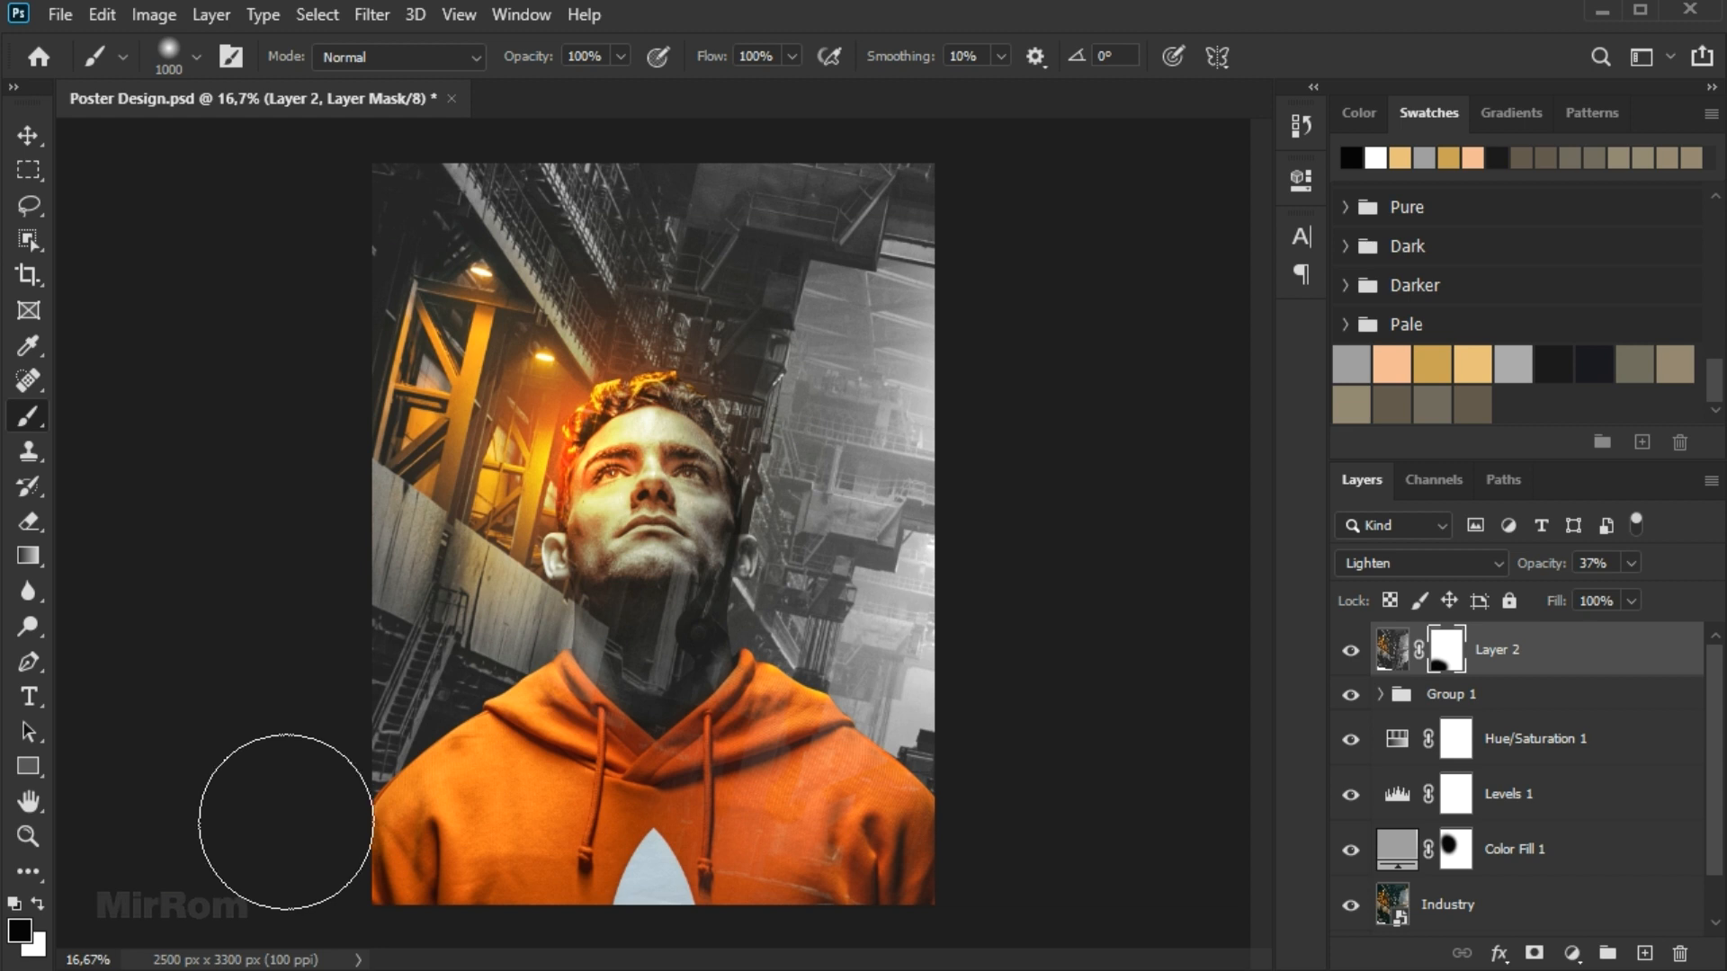
key(v)
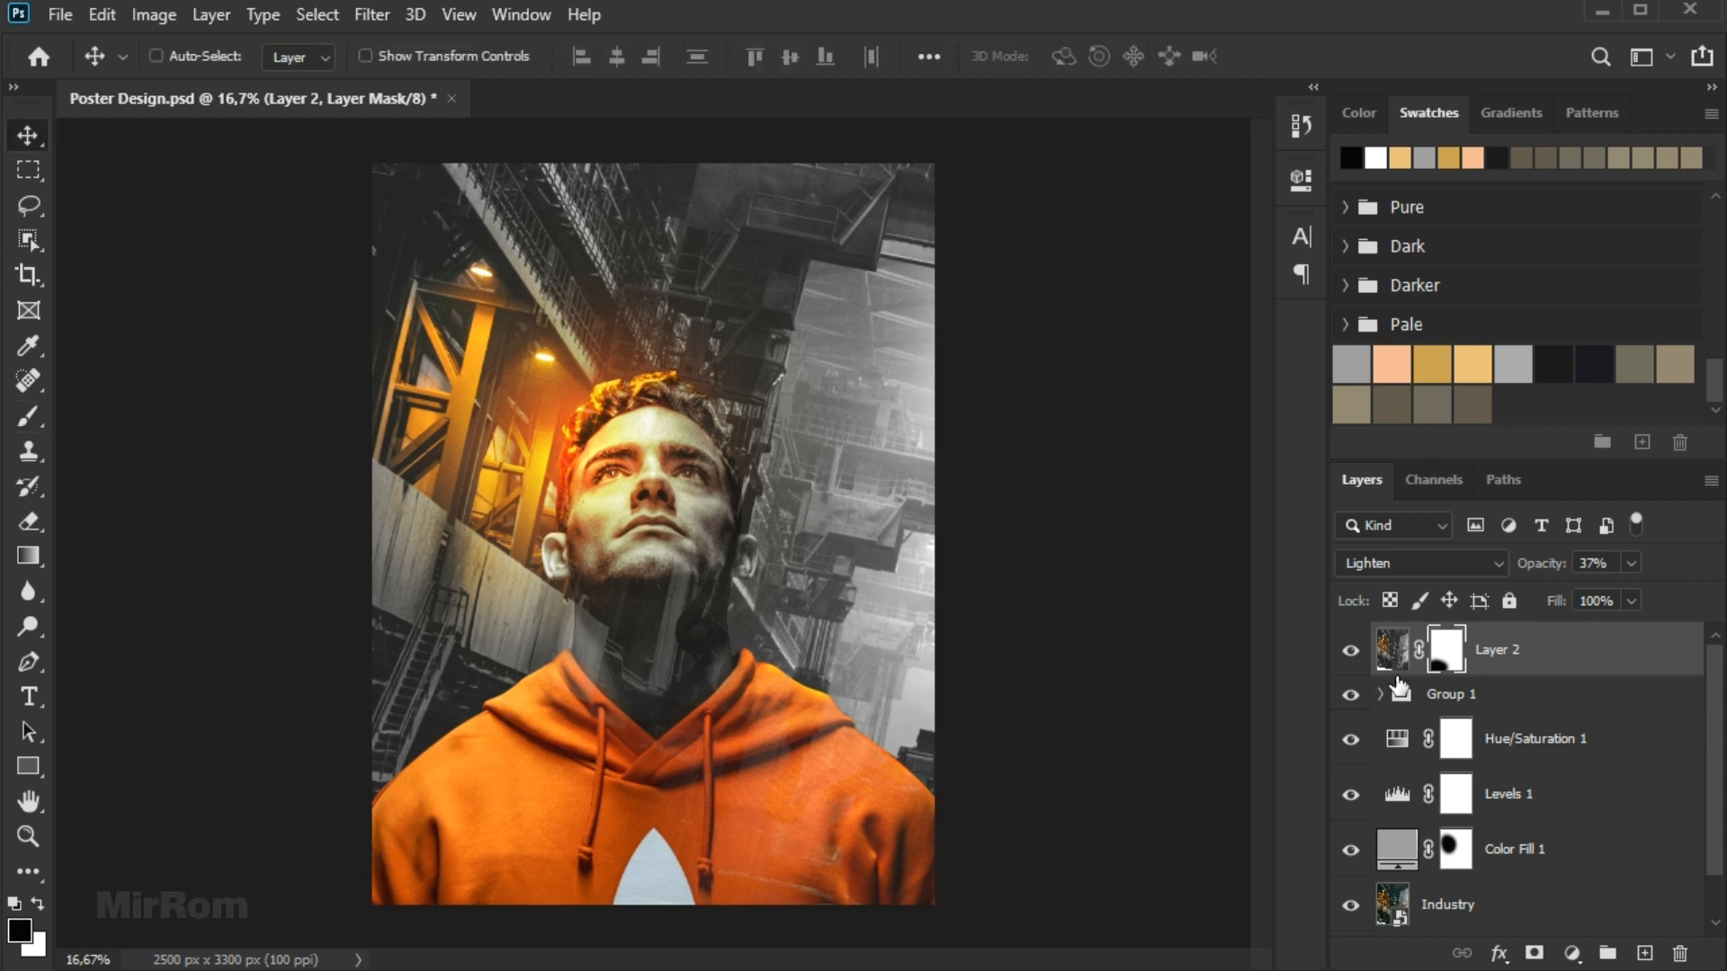
Duplicate Layer 2 and set the copy to Linear Dodge (Add) at 72% opacity.
key(ctrl+j)
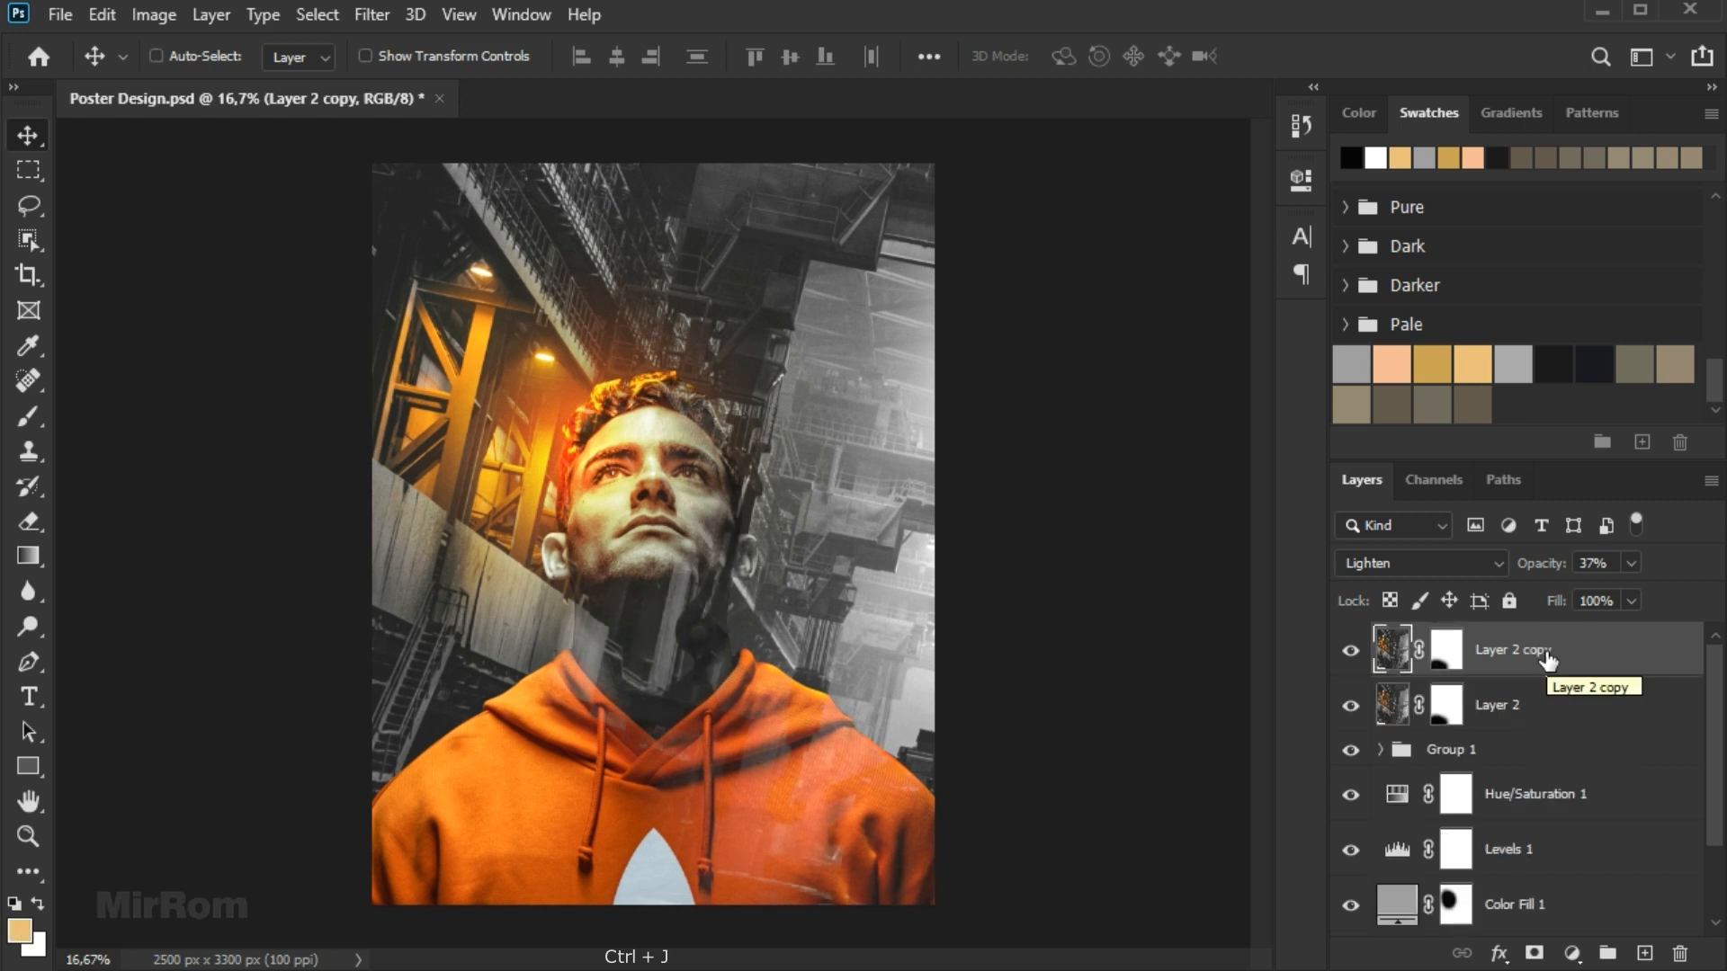
click(1479, 563)
click(1453, 568)
click(1630, 563)
drag(1644, 595, 1669, 594)
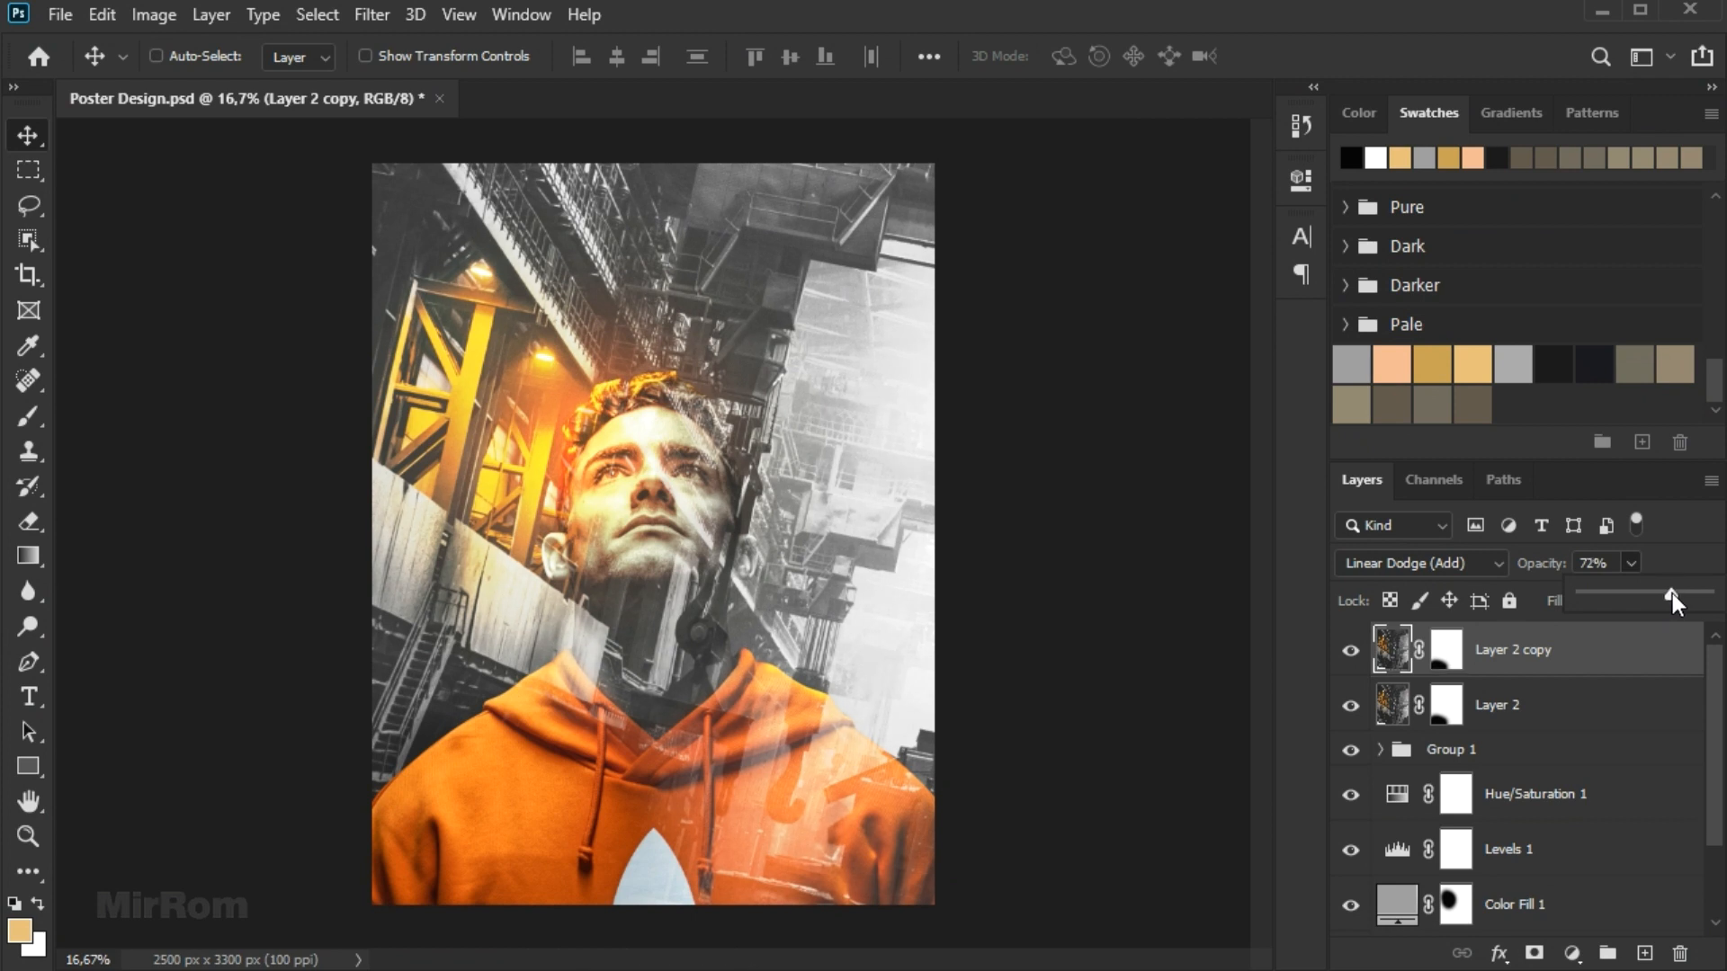
key(Return)
Invert the Layer 2 copy mask and paint out its remaining white area over the lower hoodie with black.
click(1446, 662)
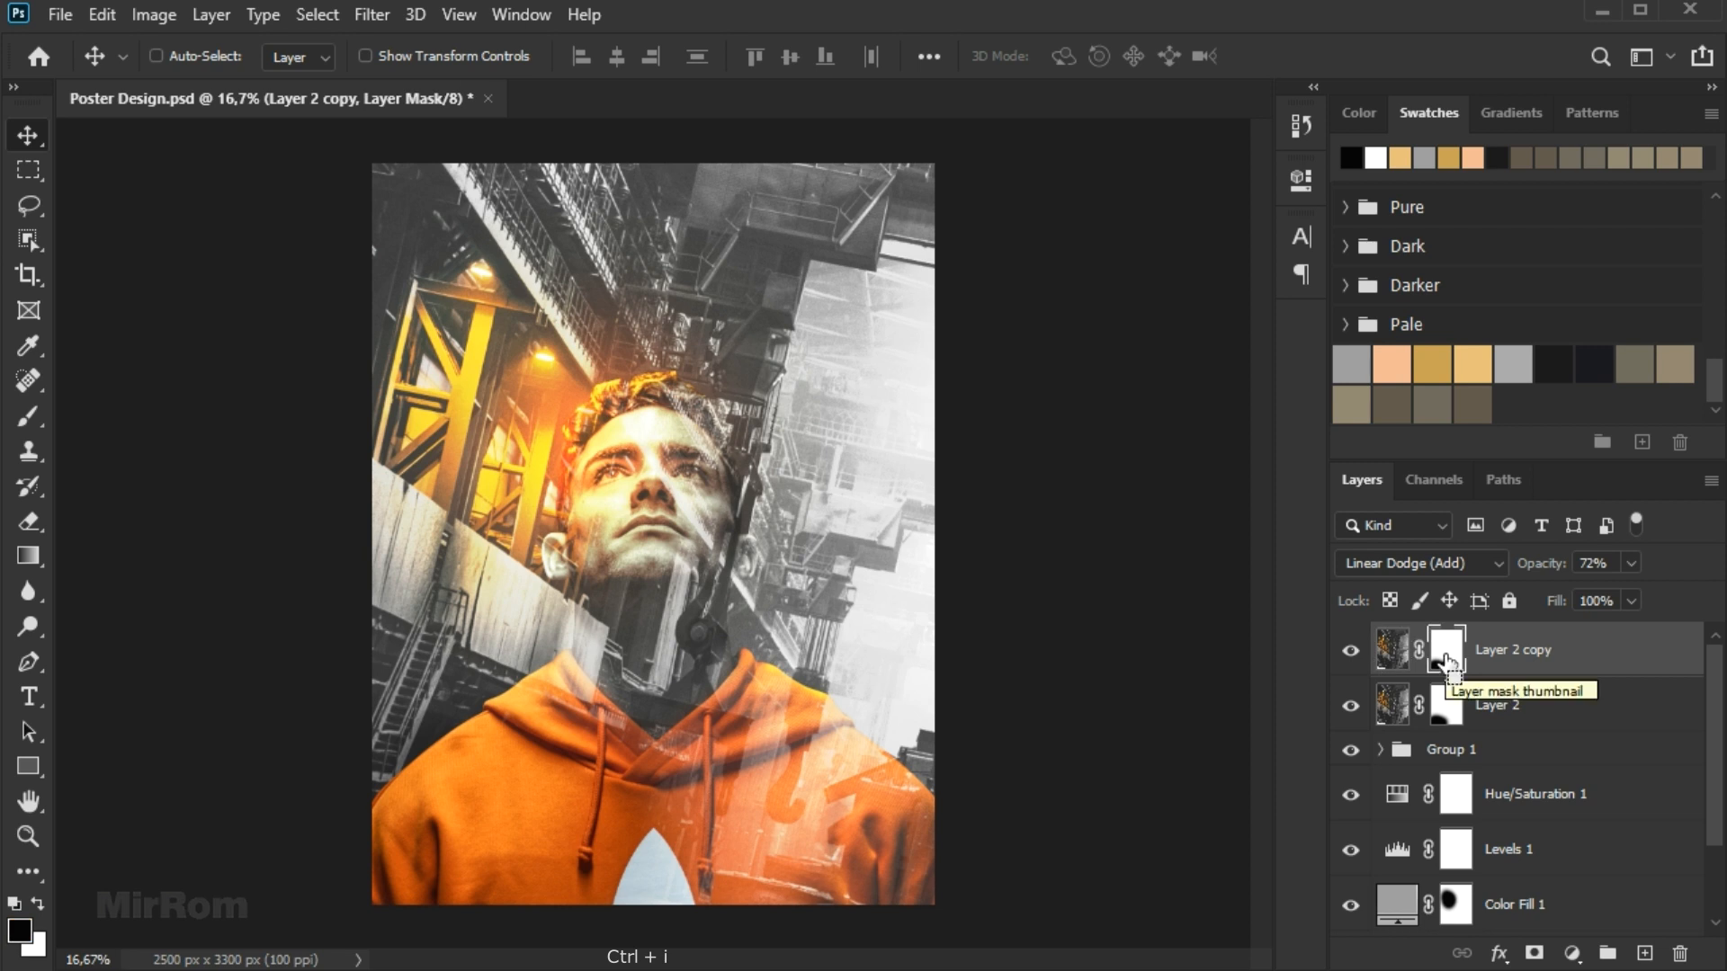
key(ctrl+i)
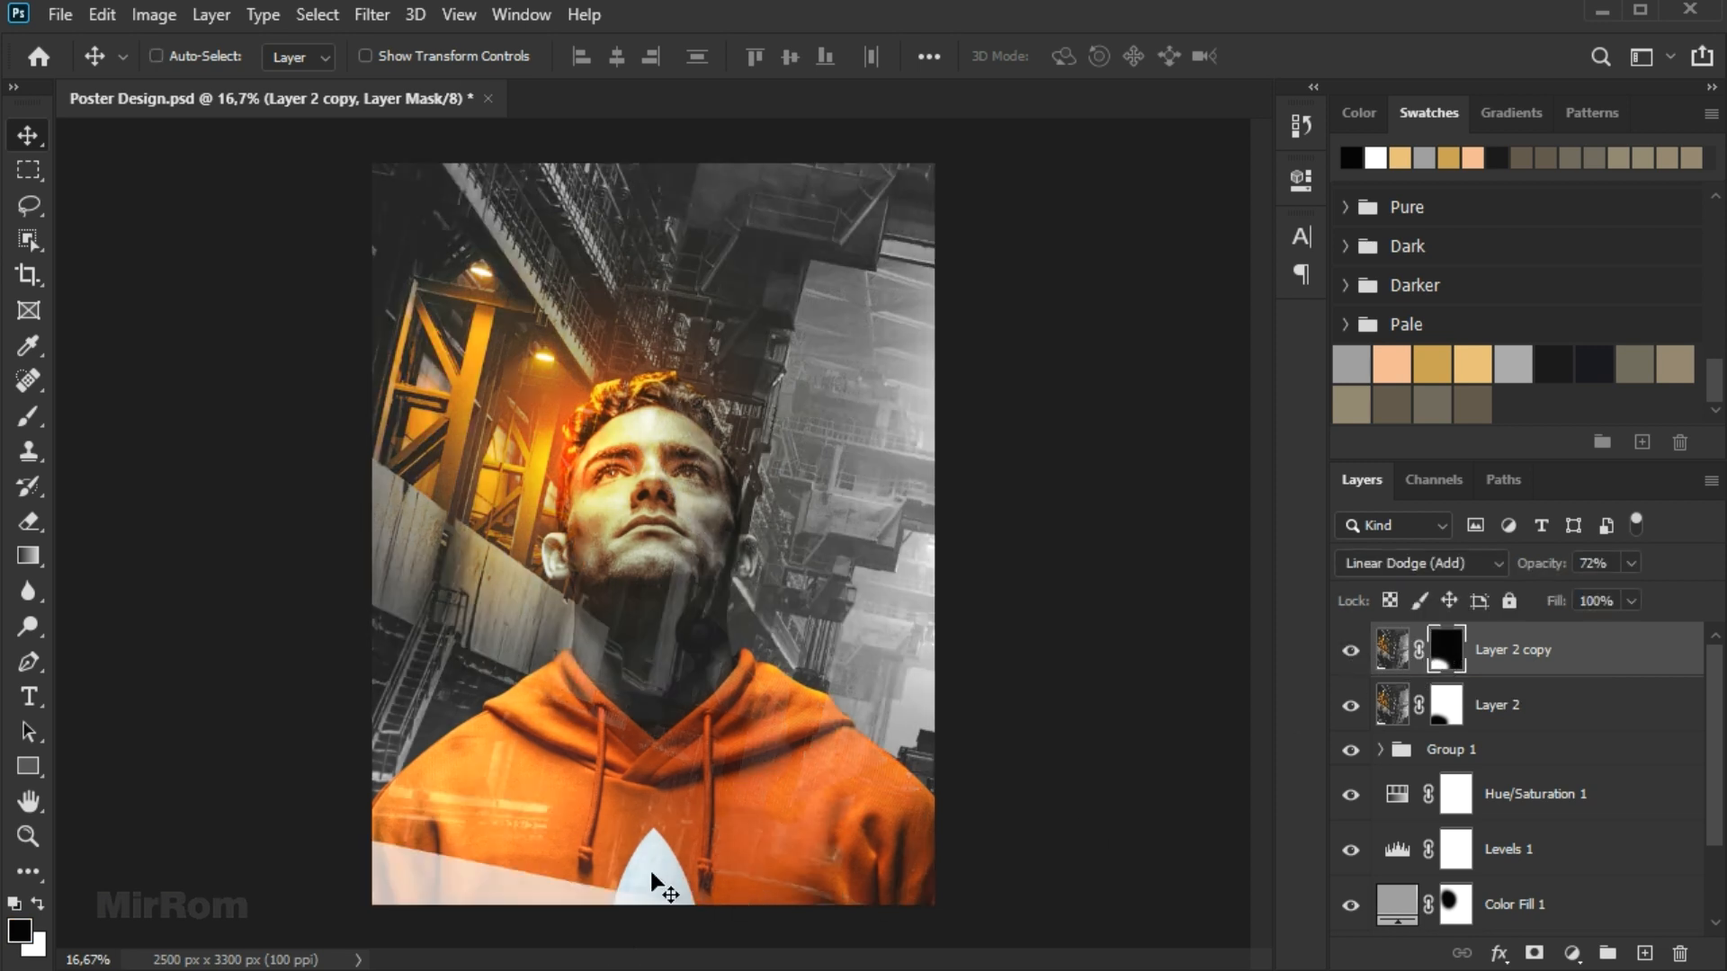
key(b)
drag(330, 765, 376, 688)
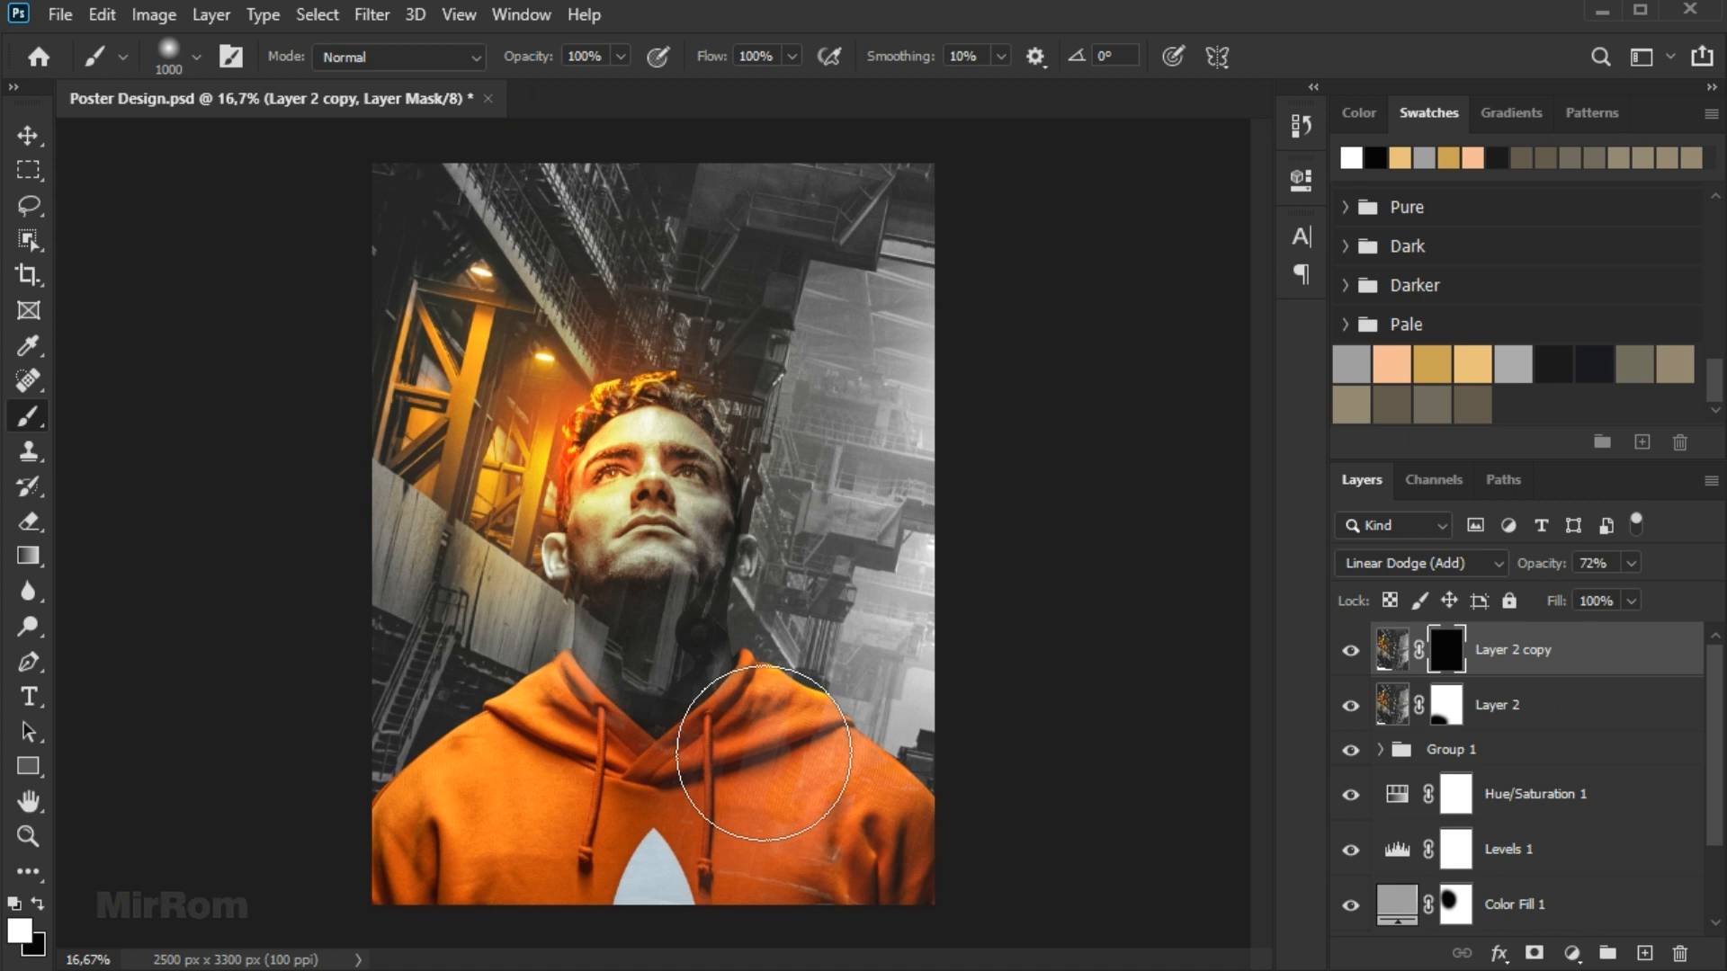
Try a white stroke on the mask over the shoulder away from the lamps, with an 1100 px brush at 77% opacity.
key(bracketright)
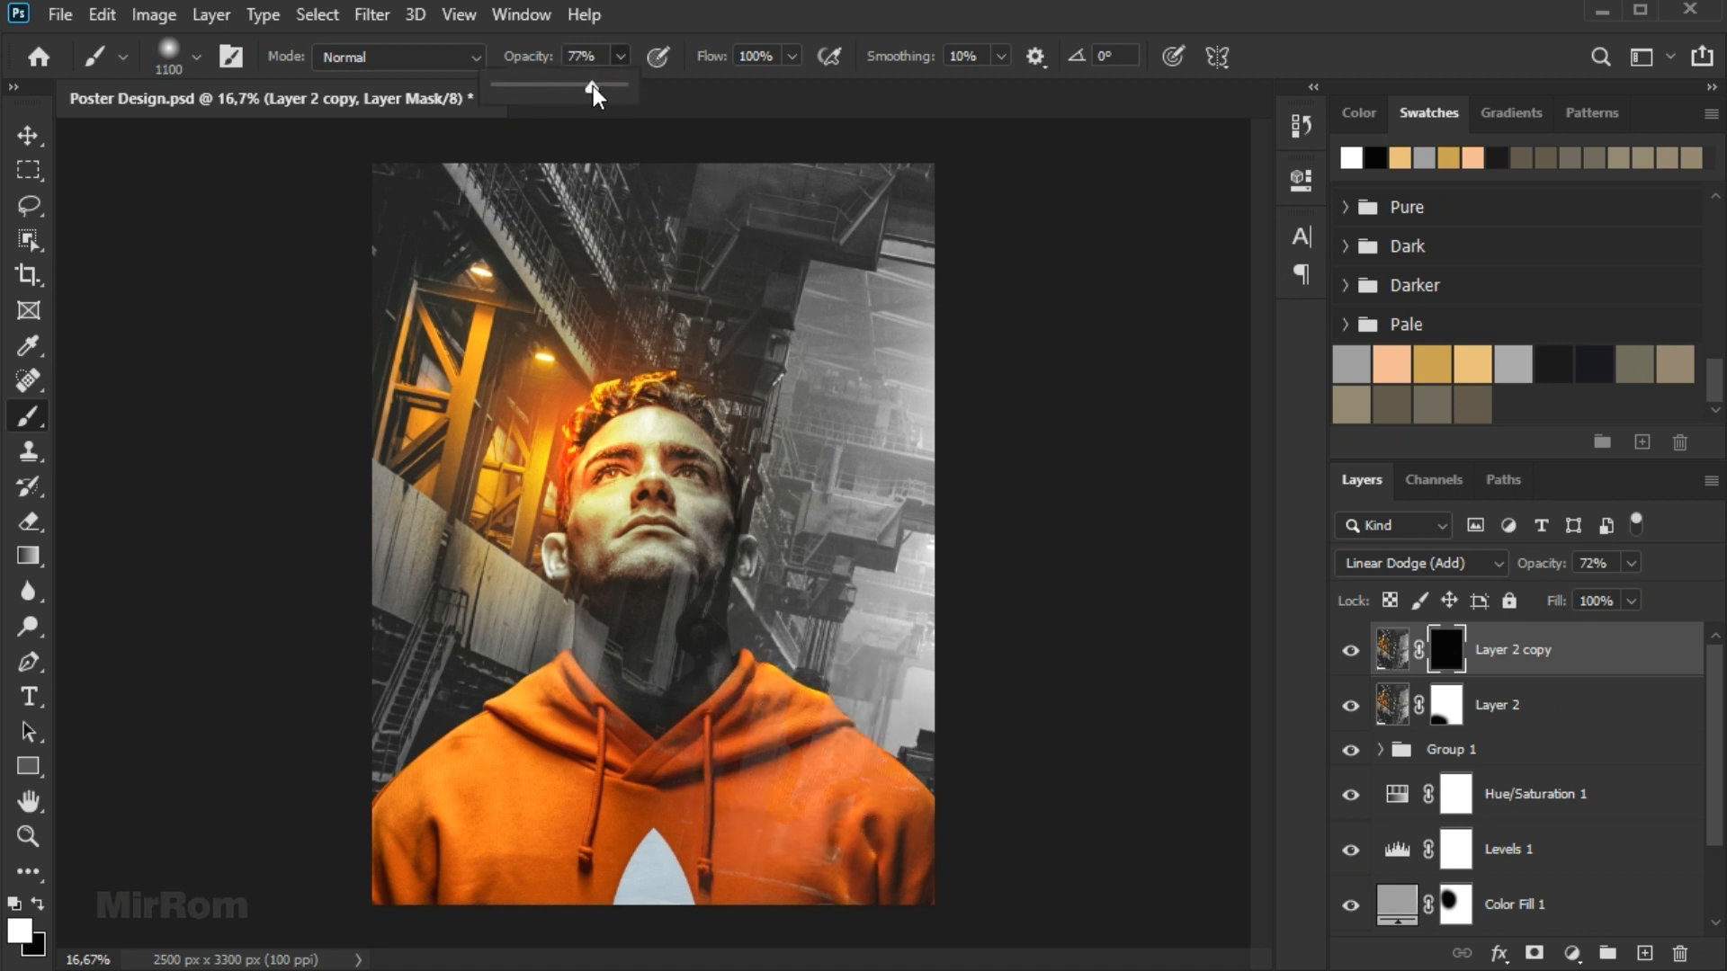
drag(1009, 771, 906, 732)
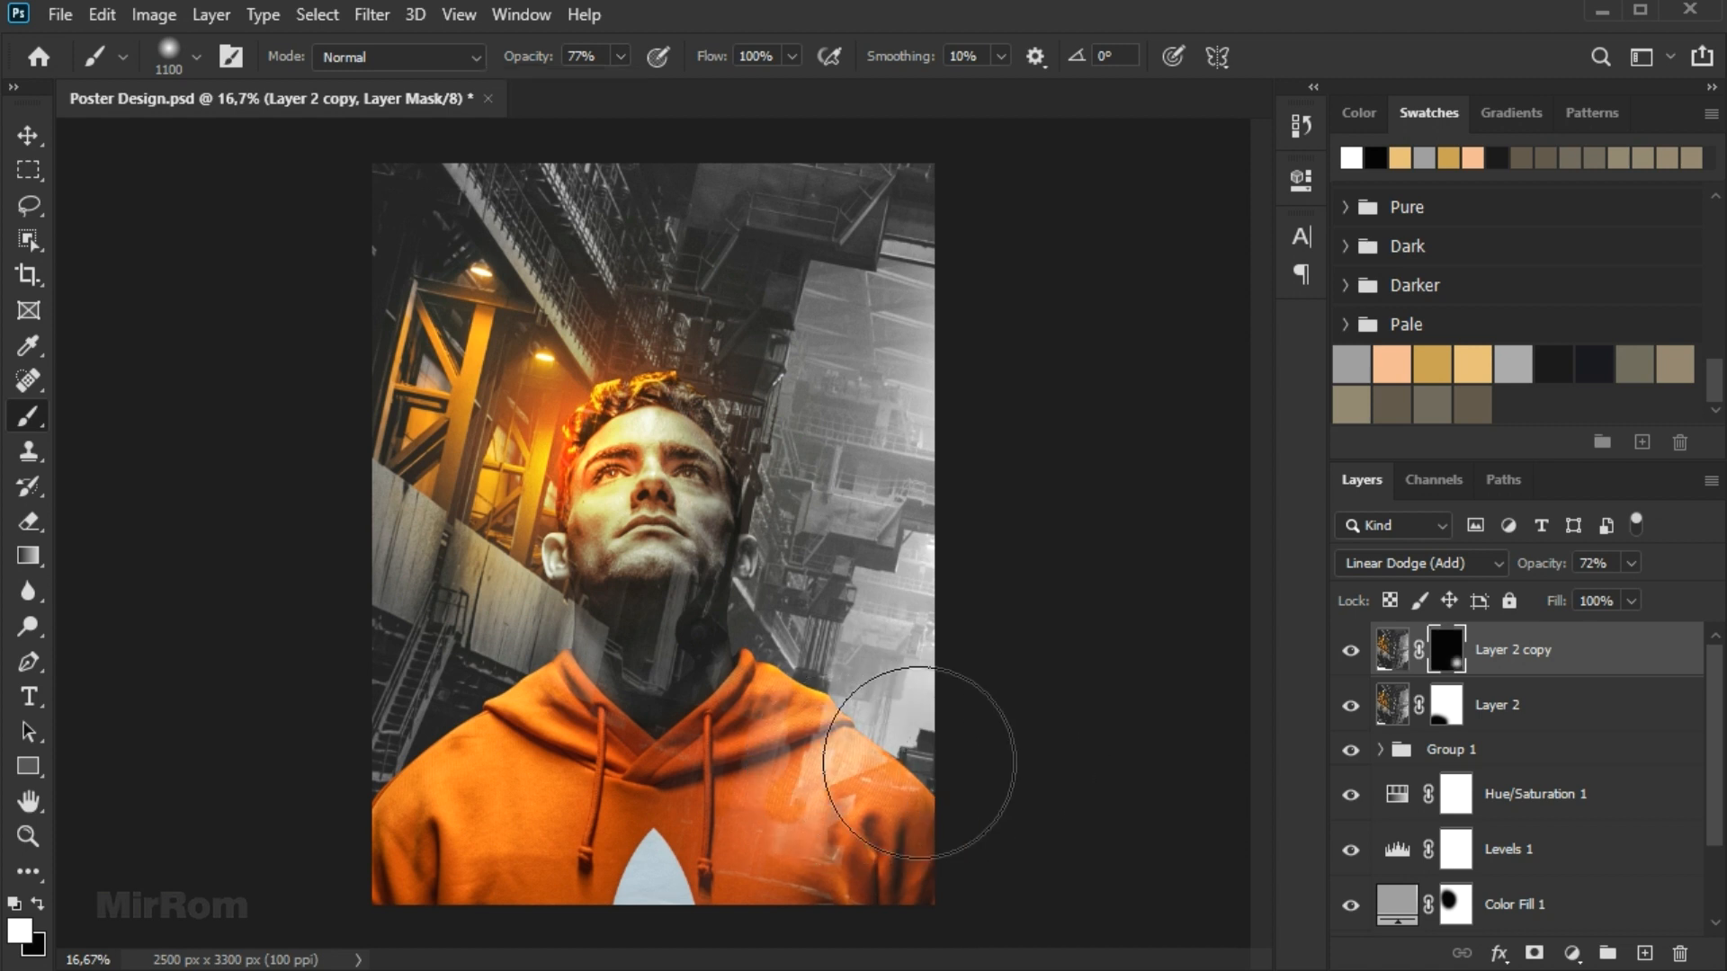
key(ctrl+z)
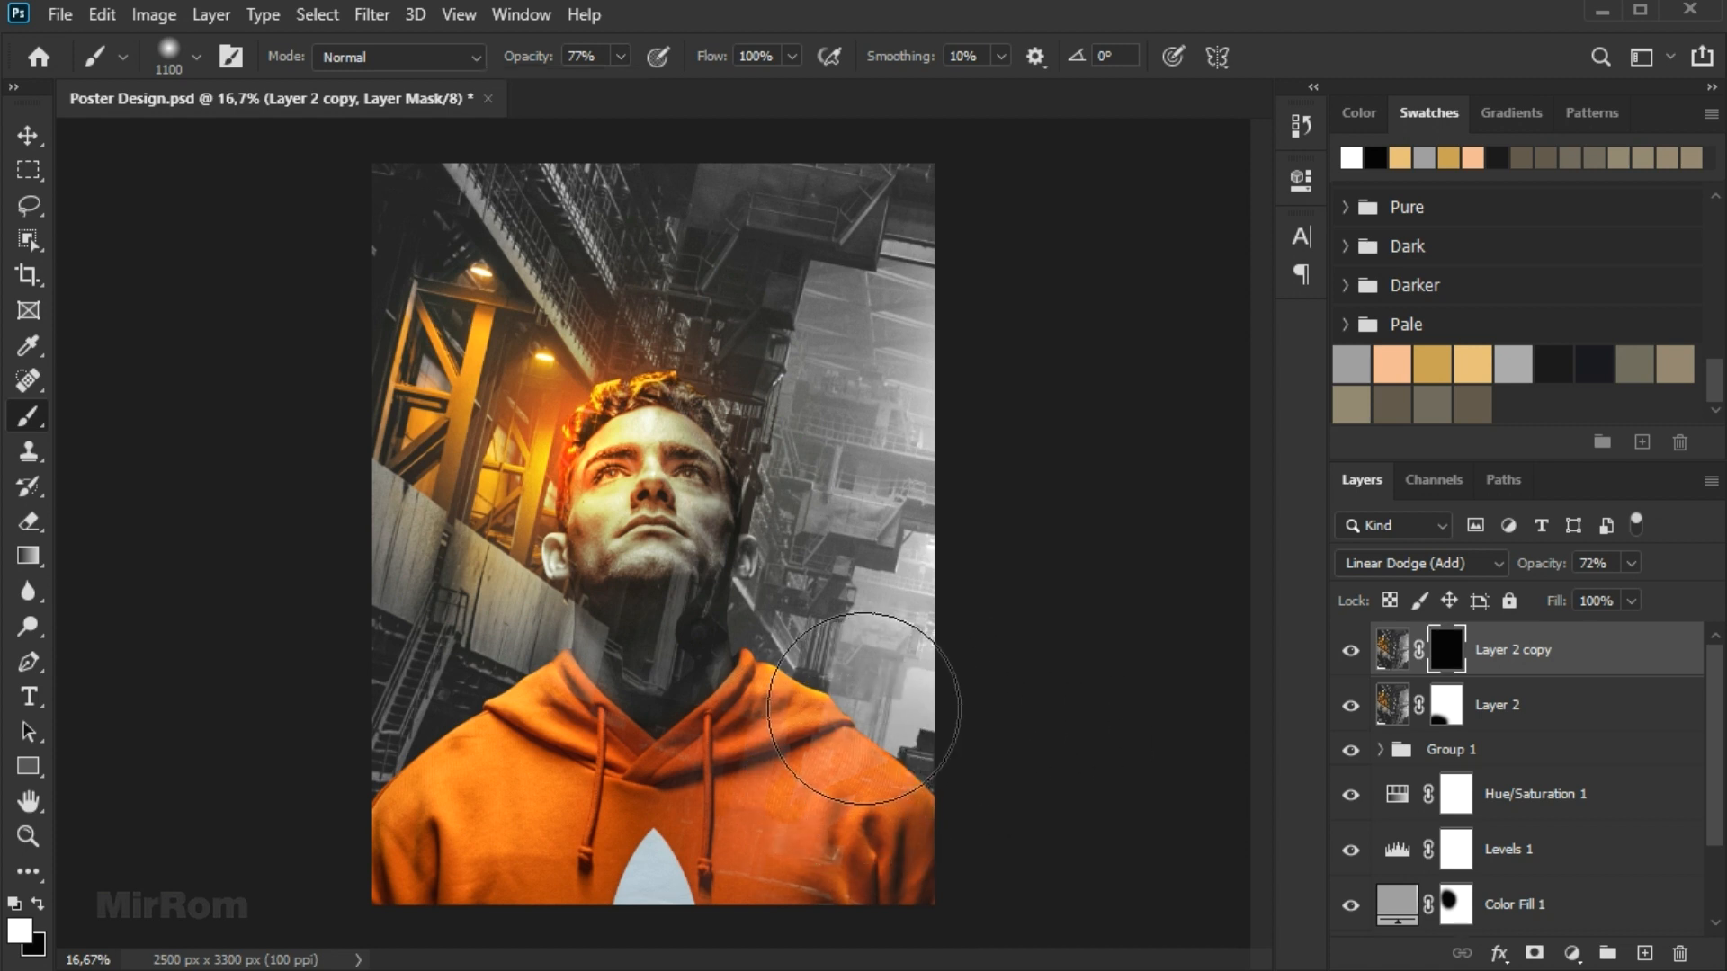
Expand Group 1 and load the Model layer's outline as a selection.
scroll(1470, 861, down, 2)
scroll(1387, 854, up, 2)
click(1380, 749)
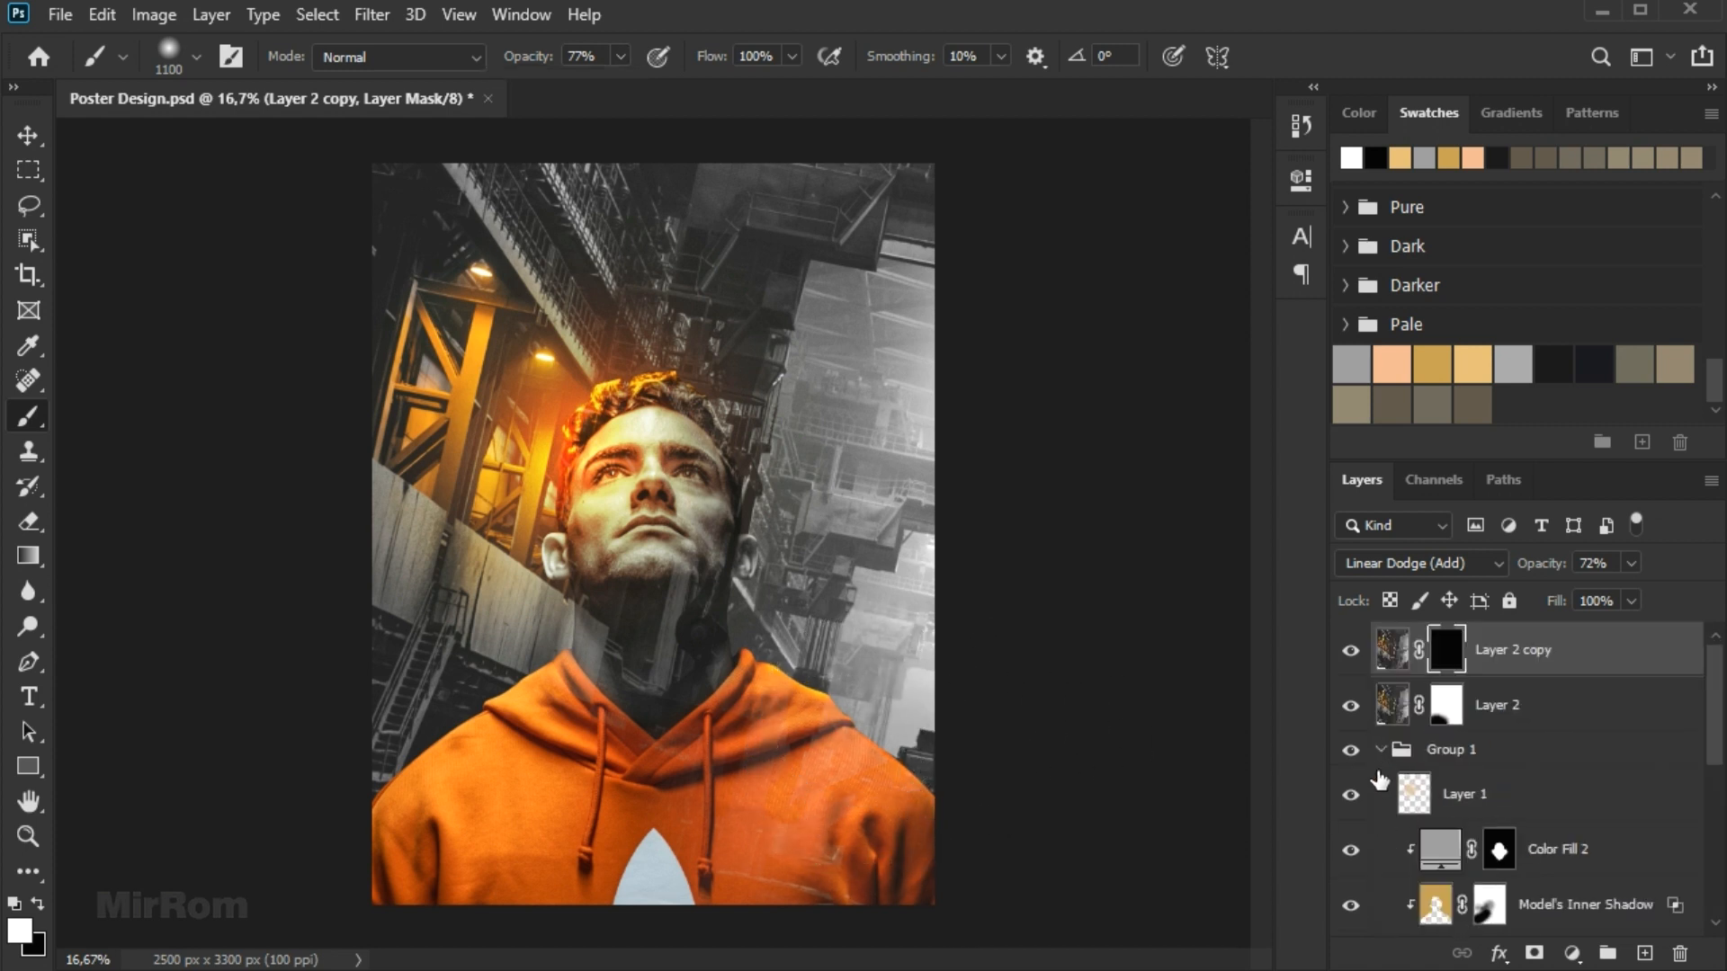
scroll(1389, 809, down, 4)
scroll(1413, 896, down, 2)
click(1349, 800)
click(1352, 796)
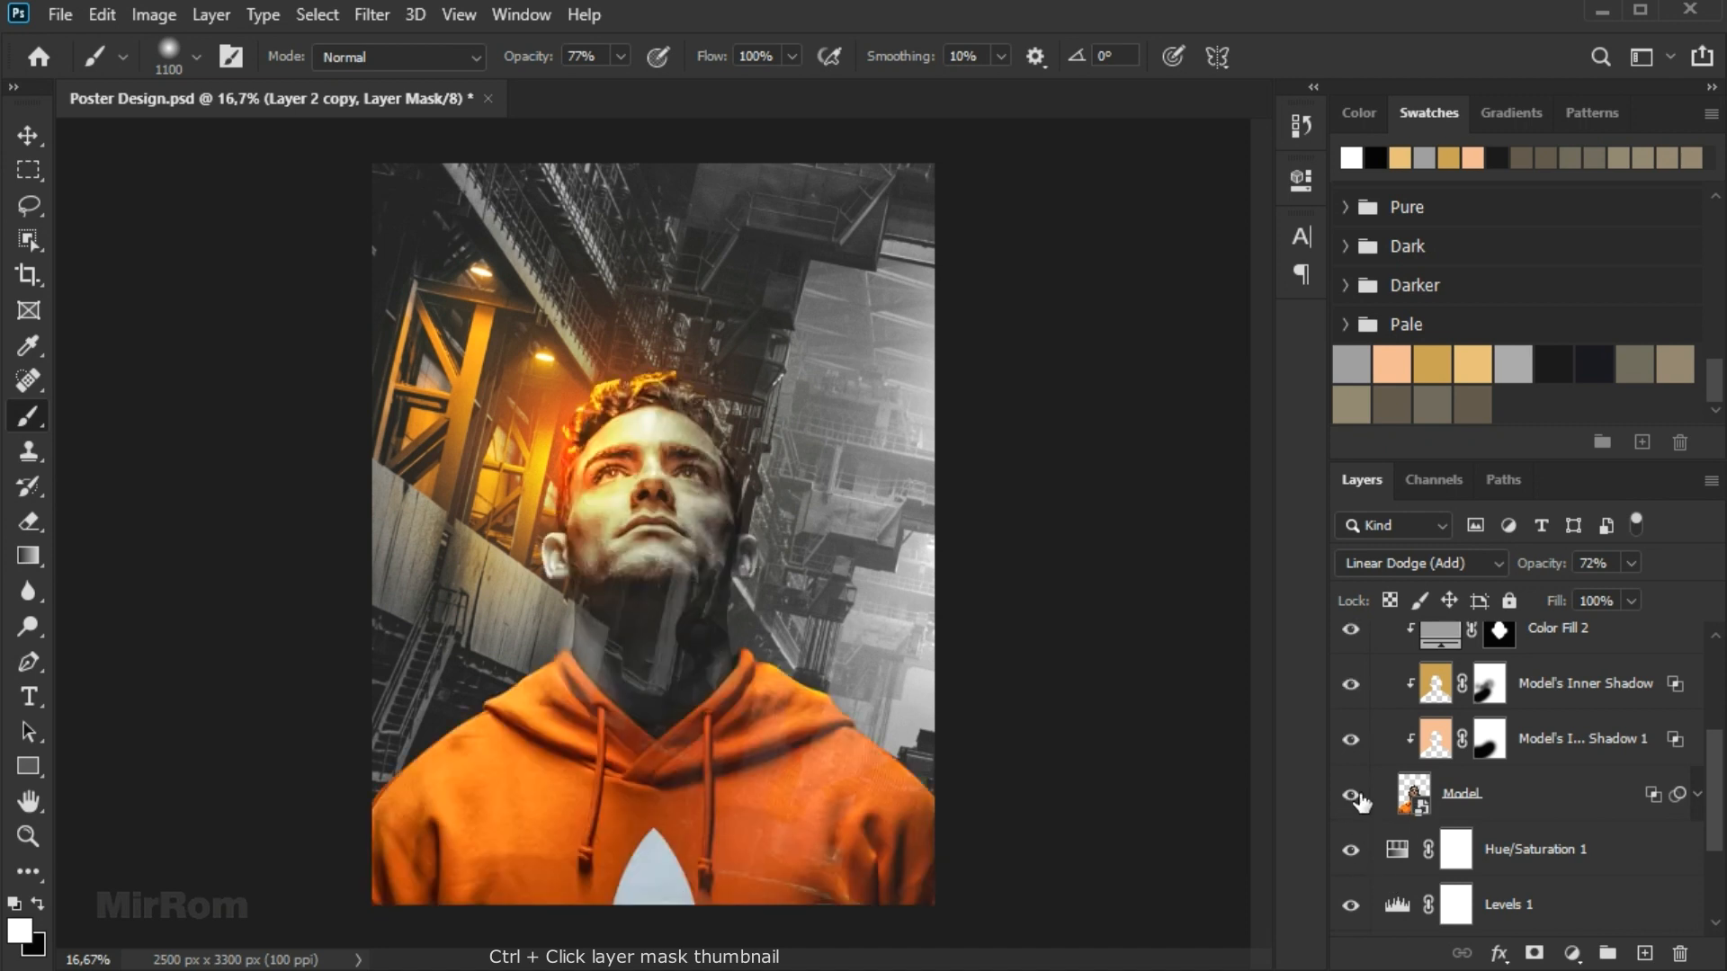
ctrl+click(1416, 801)
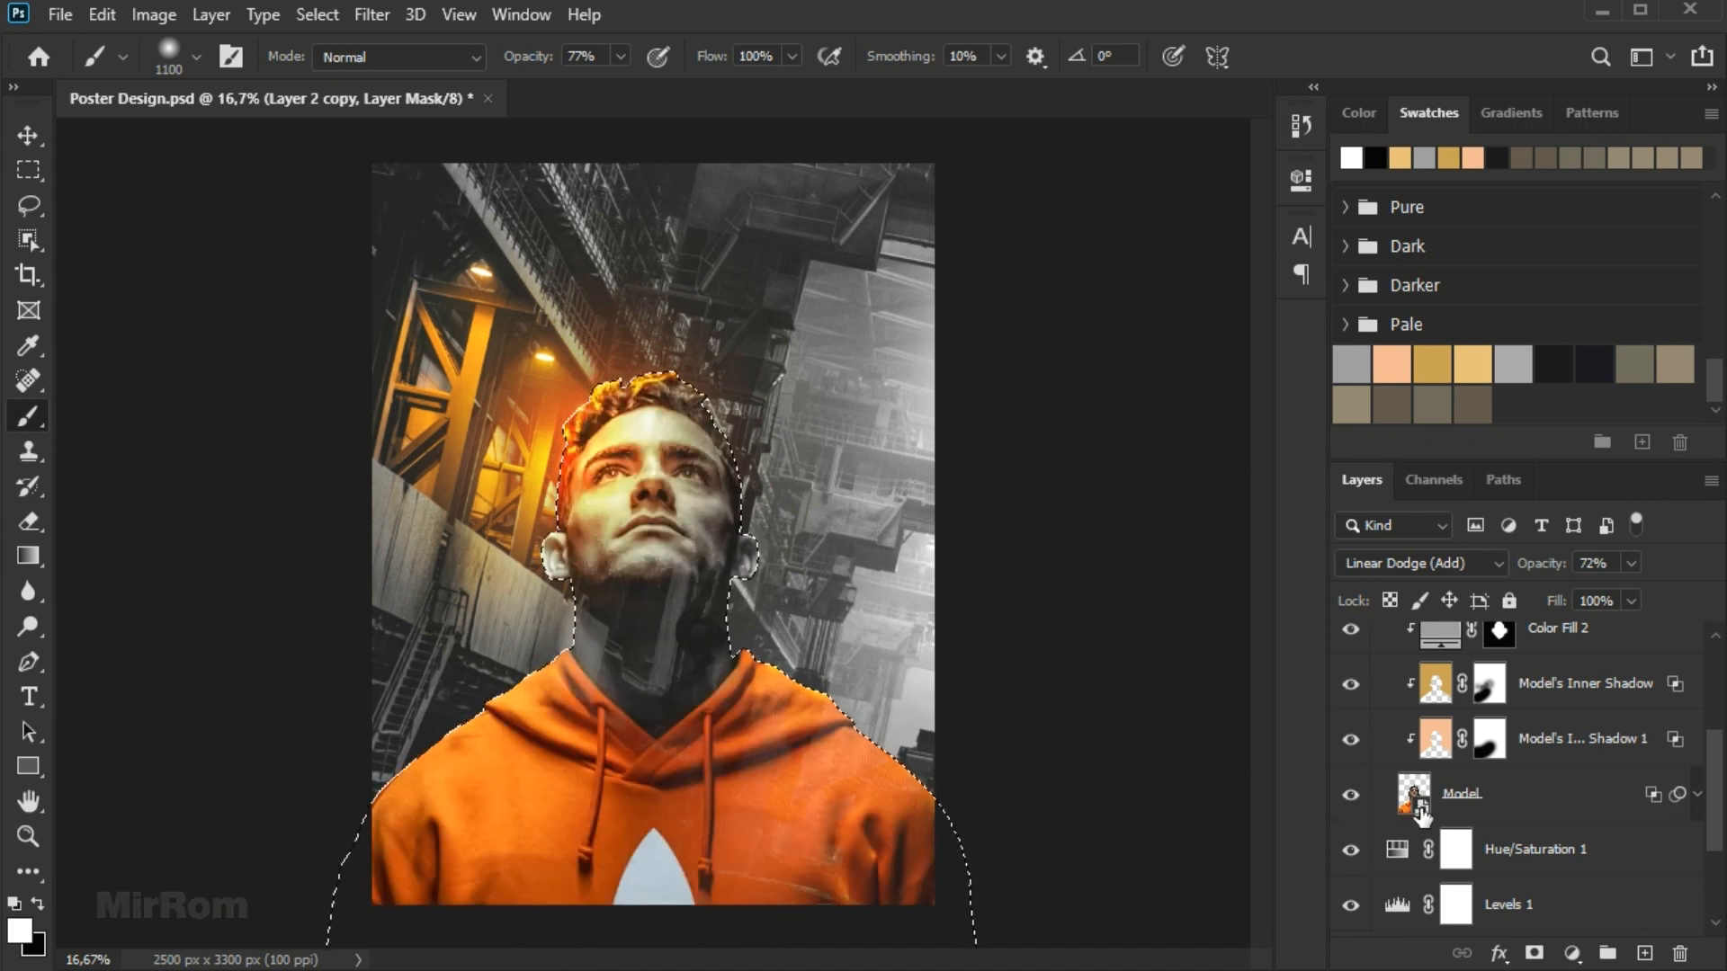
Paint white on the Layer 2 copy mask over the far shoulder and neck with a soft 1800 px brush, reducing brush opacity to 35%.
scroll(1419, 809, up, 4)
key(bracketright)
key(bracketright)
key(bracketright)
key(bracketright)
key(bracketright)
key(bracketright)
key(bracketright)
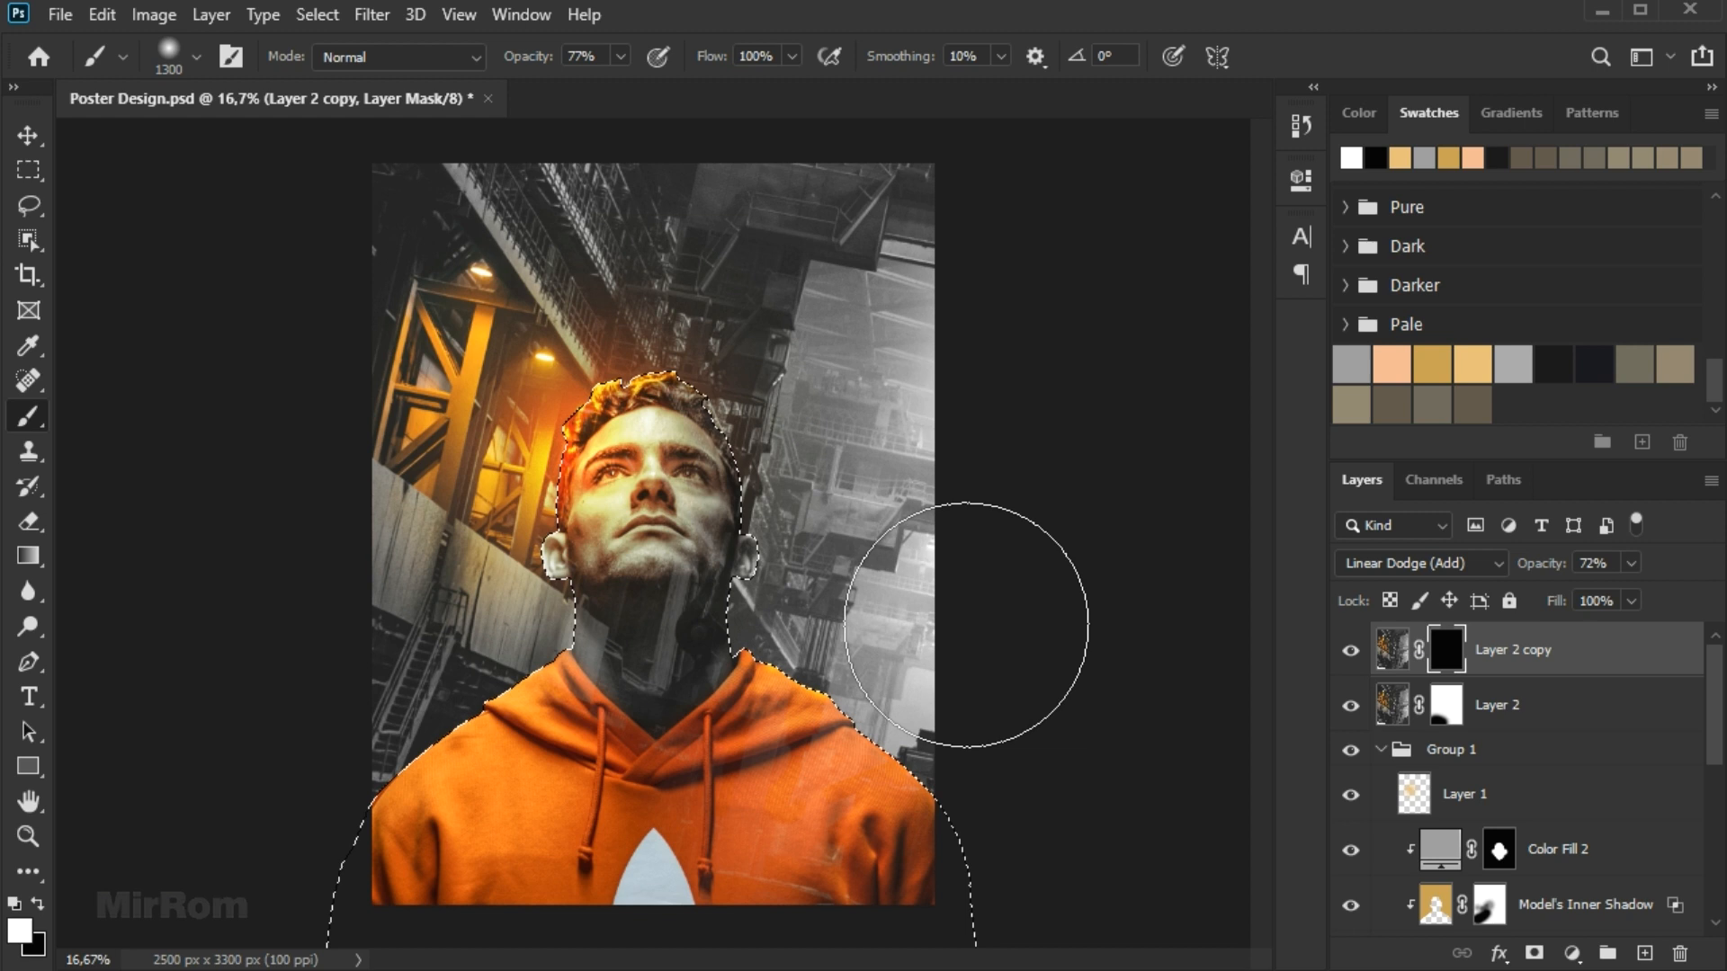
mouse_move(945, 636)
mouse_down()
mouse_move(871, 659)
mouse_move(865, 674)
mouse_move(1003, 704)
mouse_move(941, 656)
mouse_move(981, 650)
mouse_move(930, 565)
mouse_up()
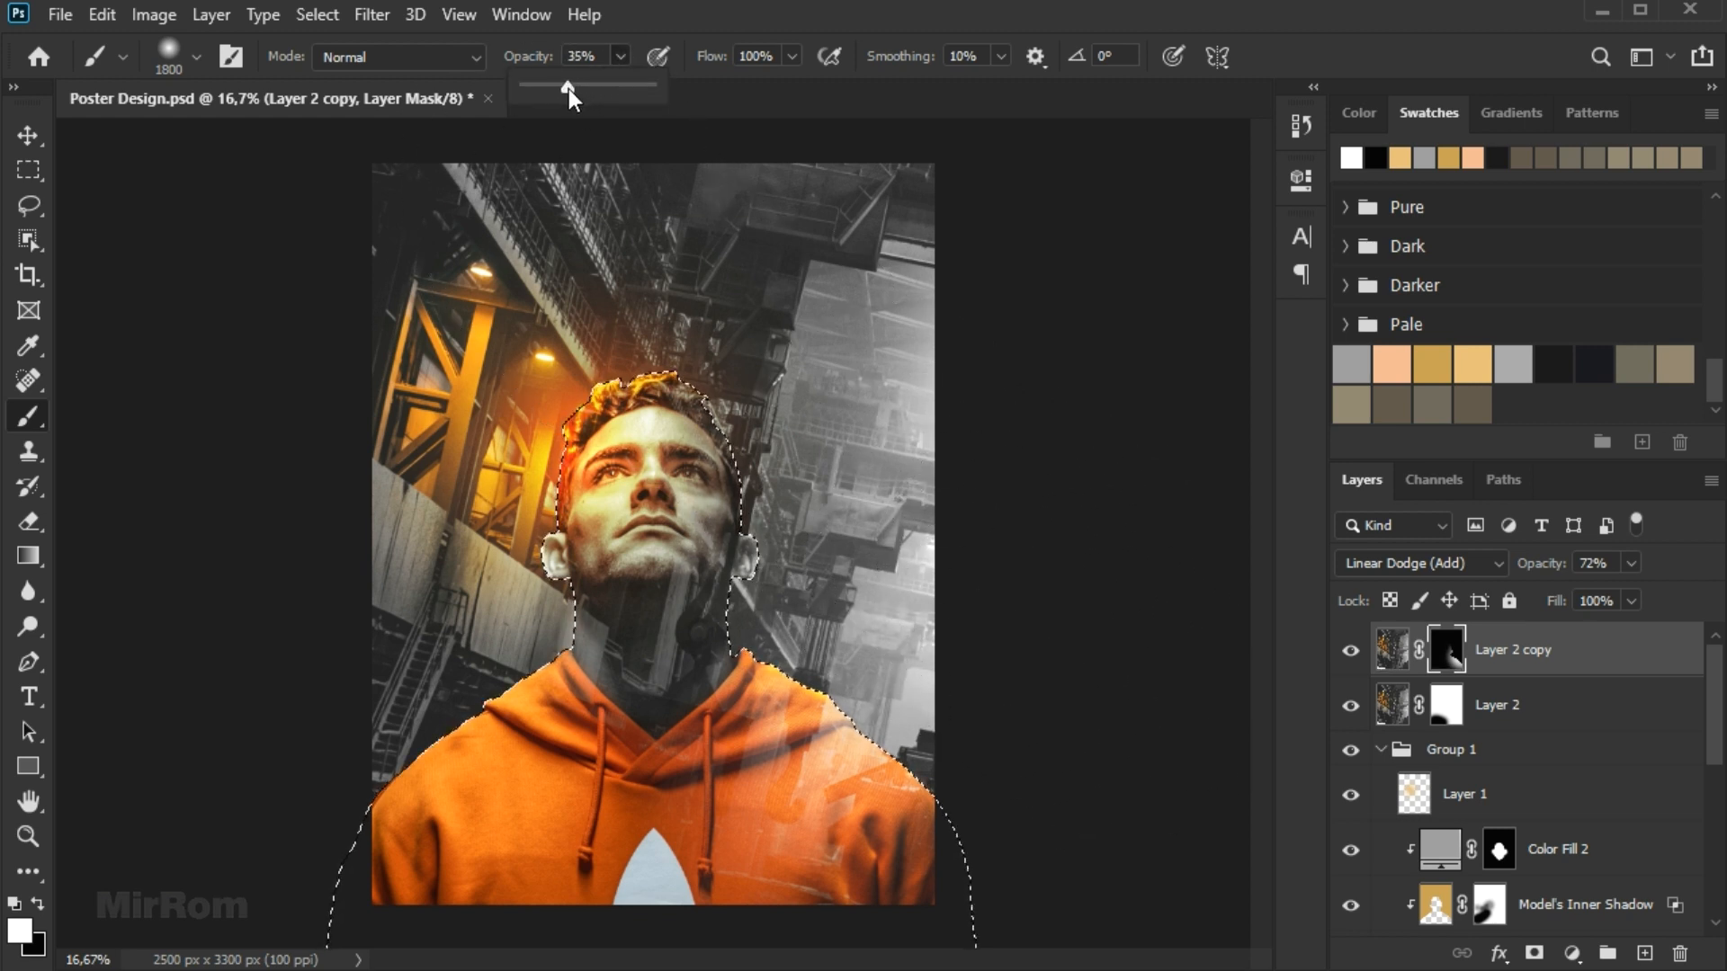
click(792, 892)
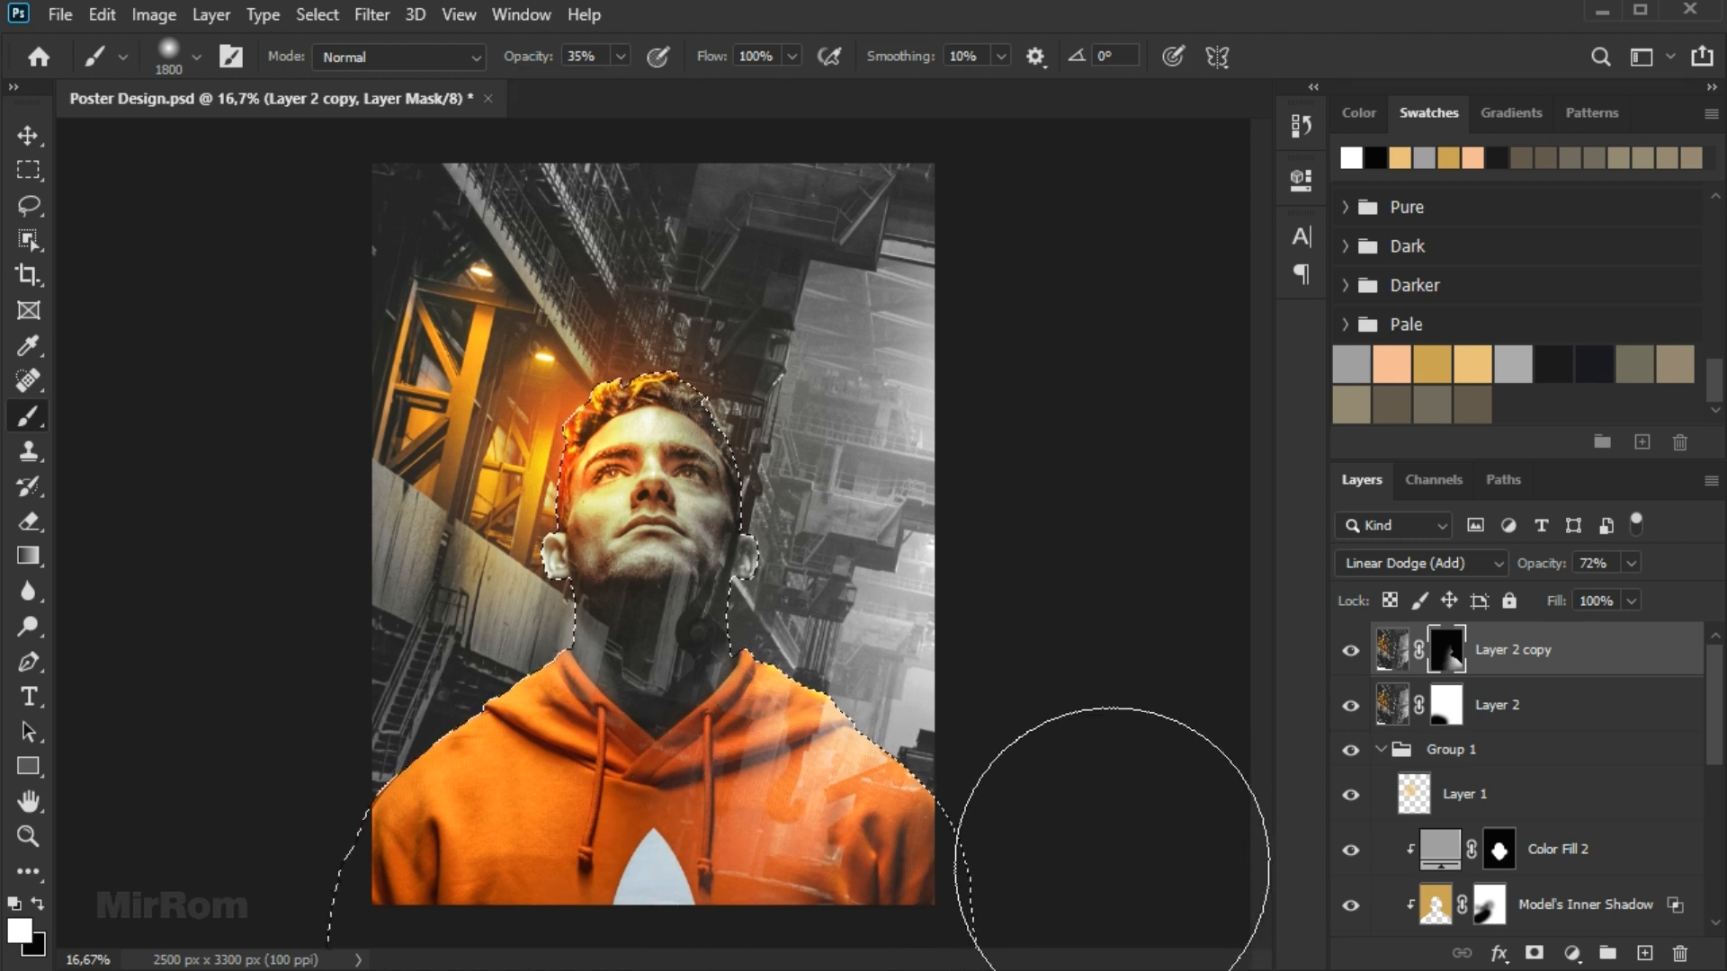
Paint black at 58% brush opacity on the same mask to soften the texture over the hoodie's lower middle, and deselect.
key(ctrl+minus)
key(x)
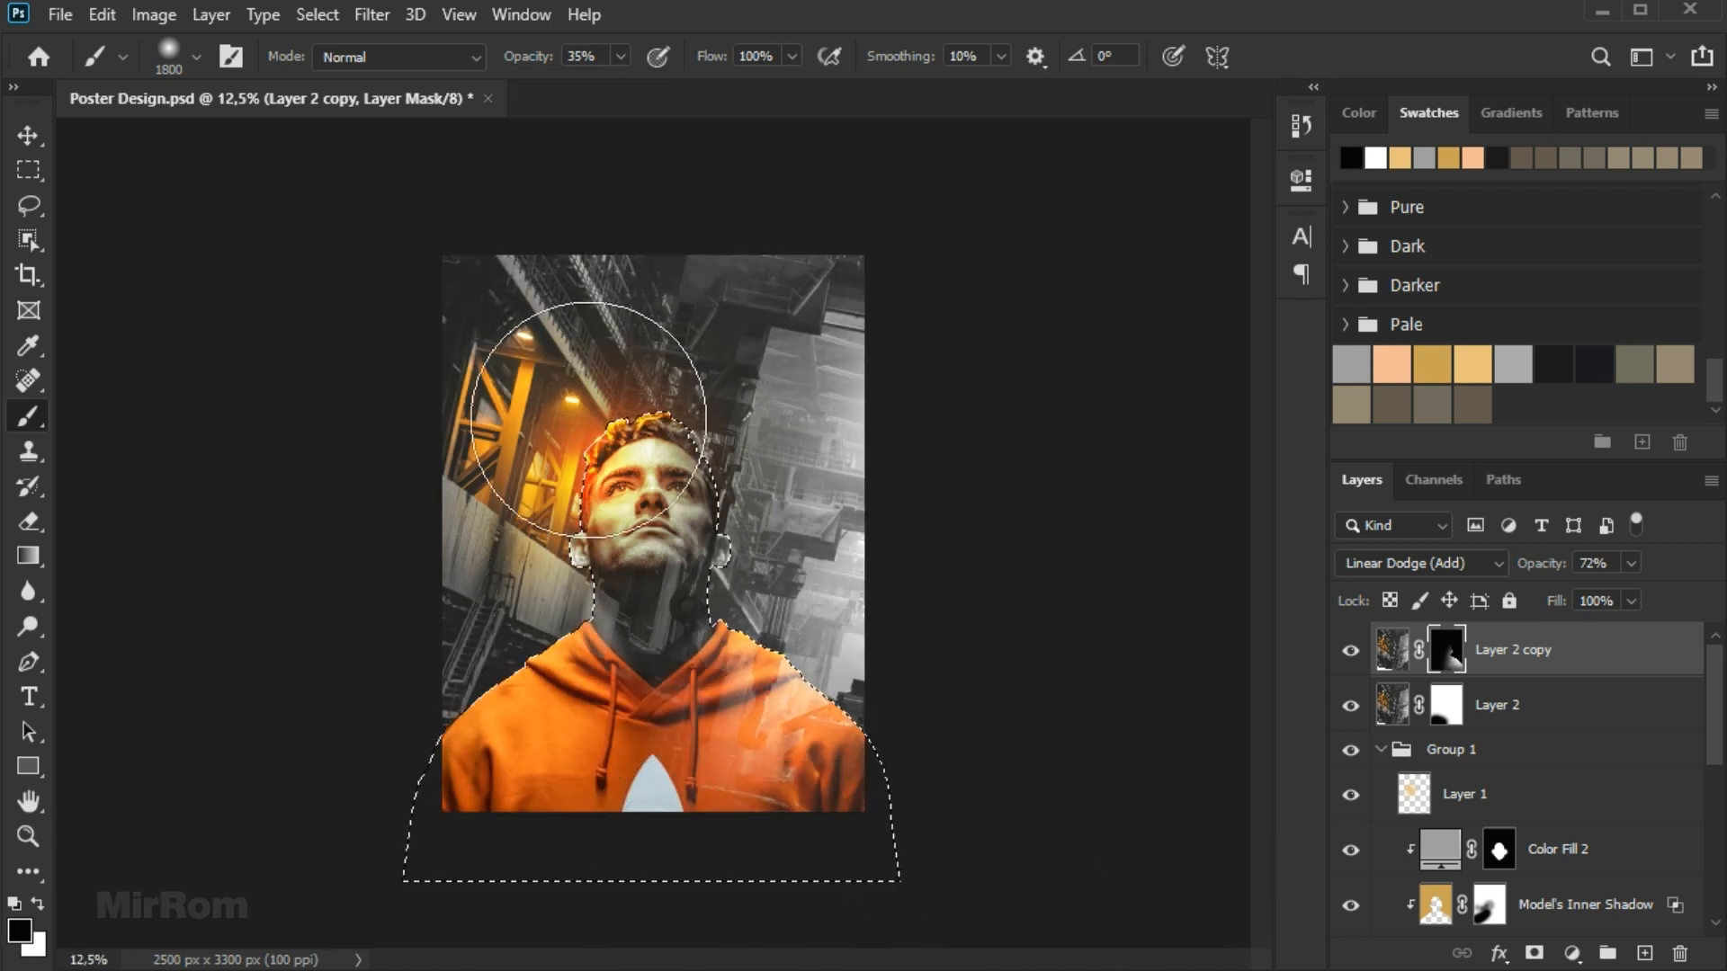
drag(523, 60, 543, 81)
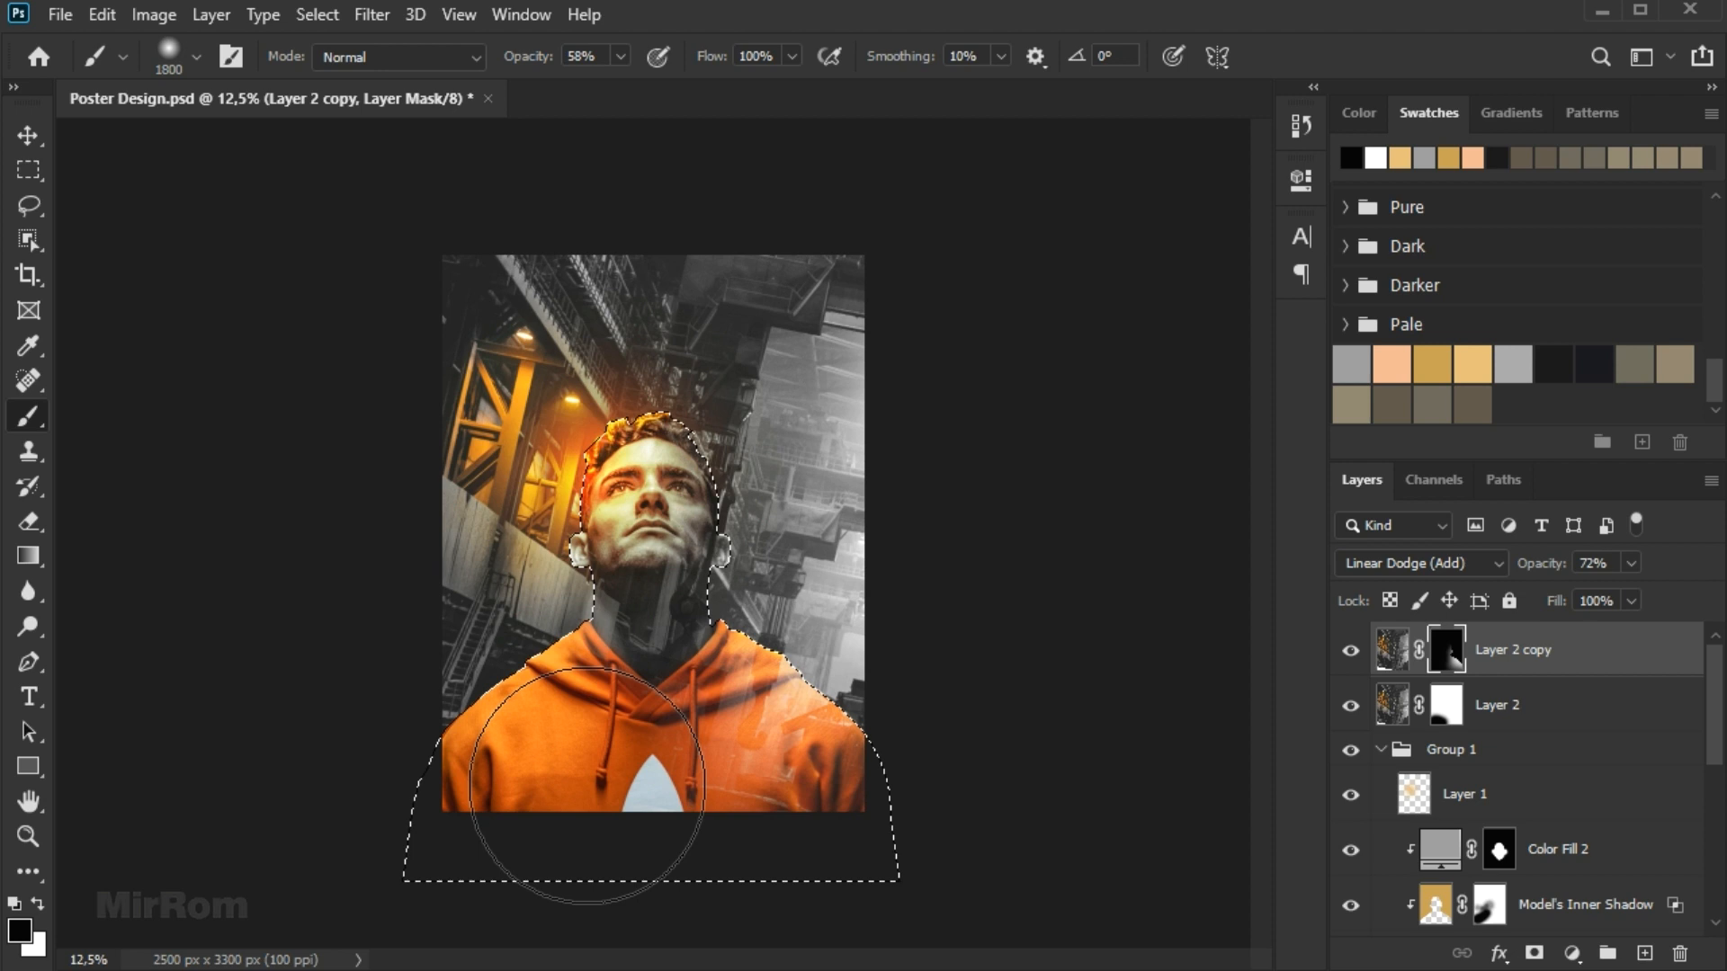
key(ctrl+d)
key(ctrl+plus)
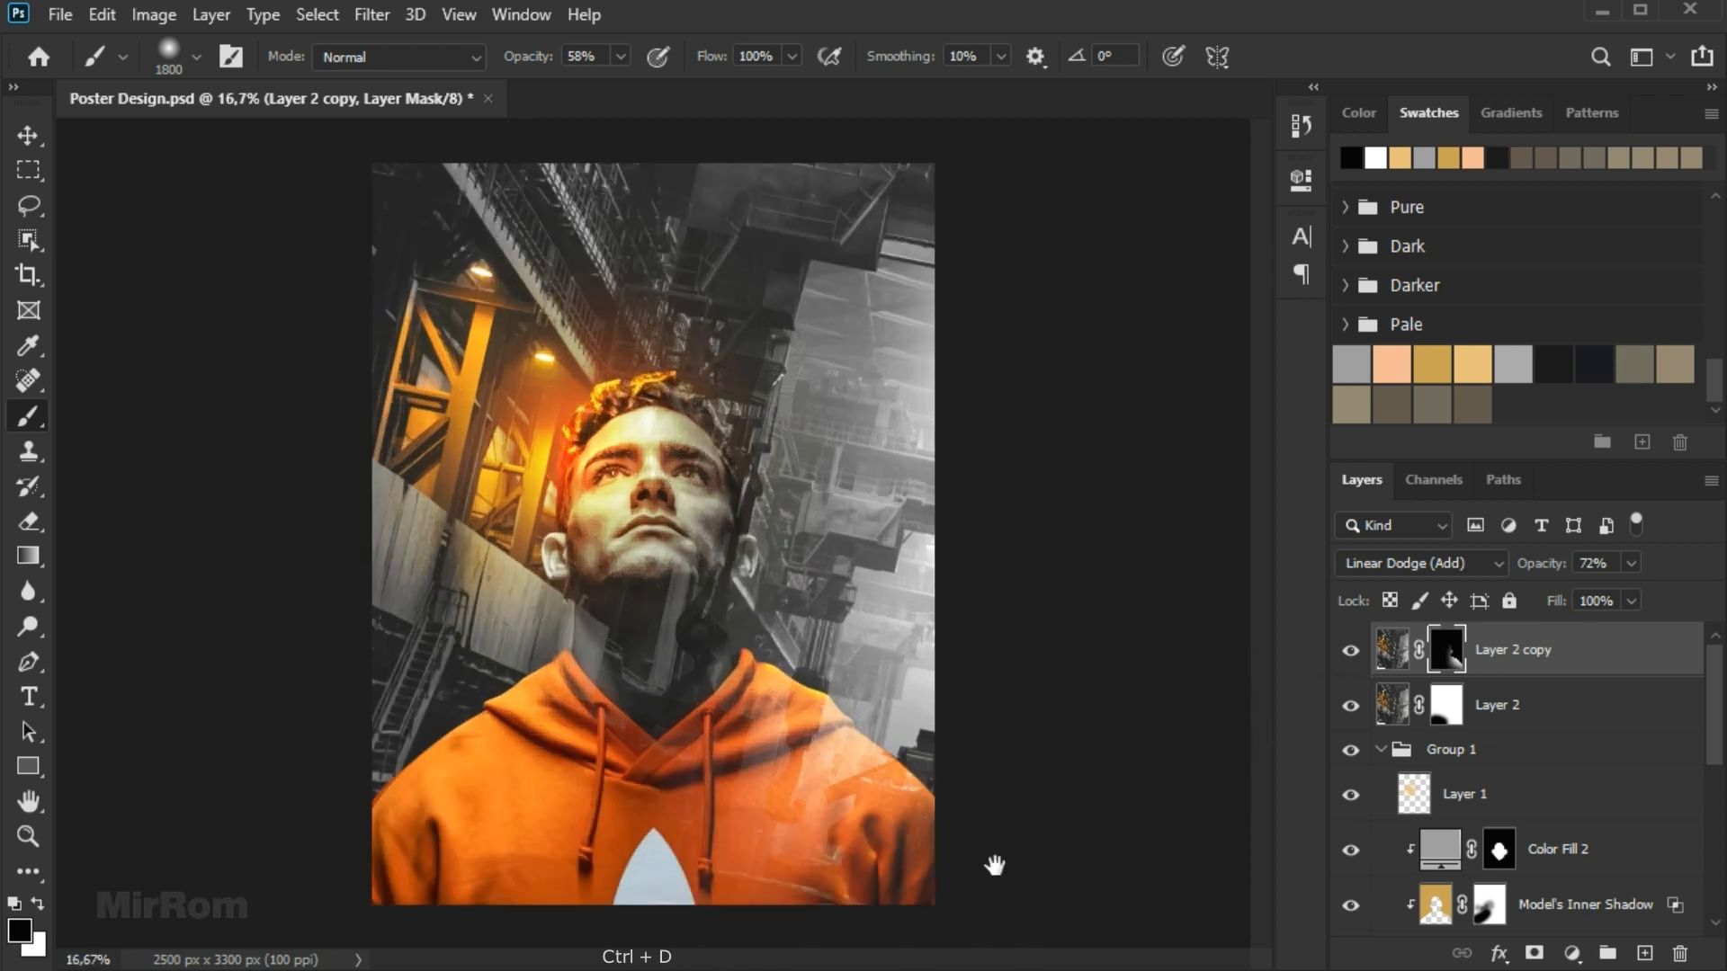
key(v)
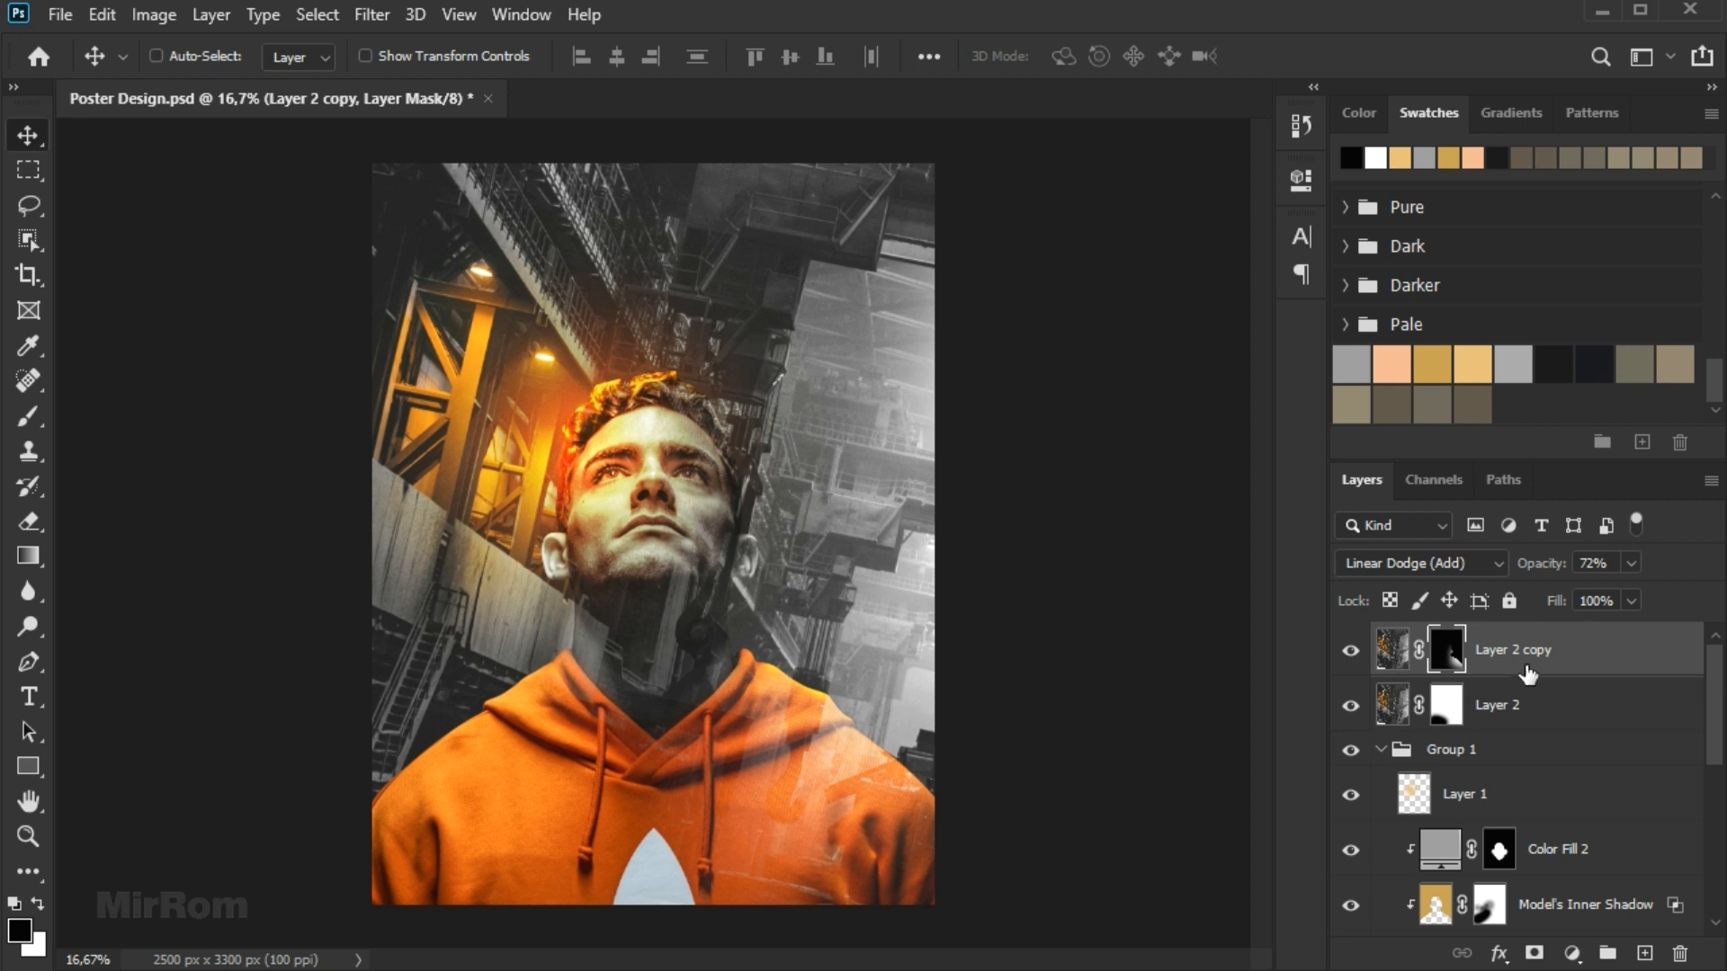
Add an a7a7a7 Solid Color fill layer above Layer 2 copy and invert its mask to black.
key(ctrl+2)
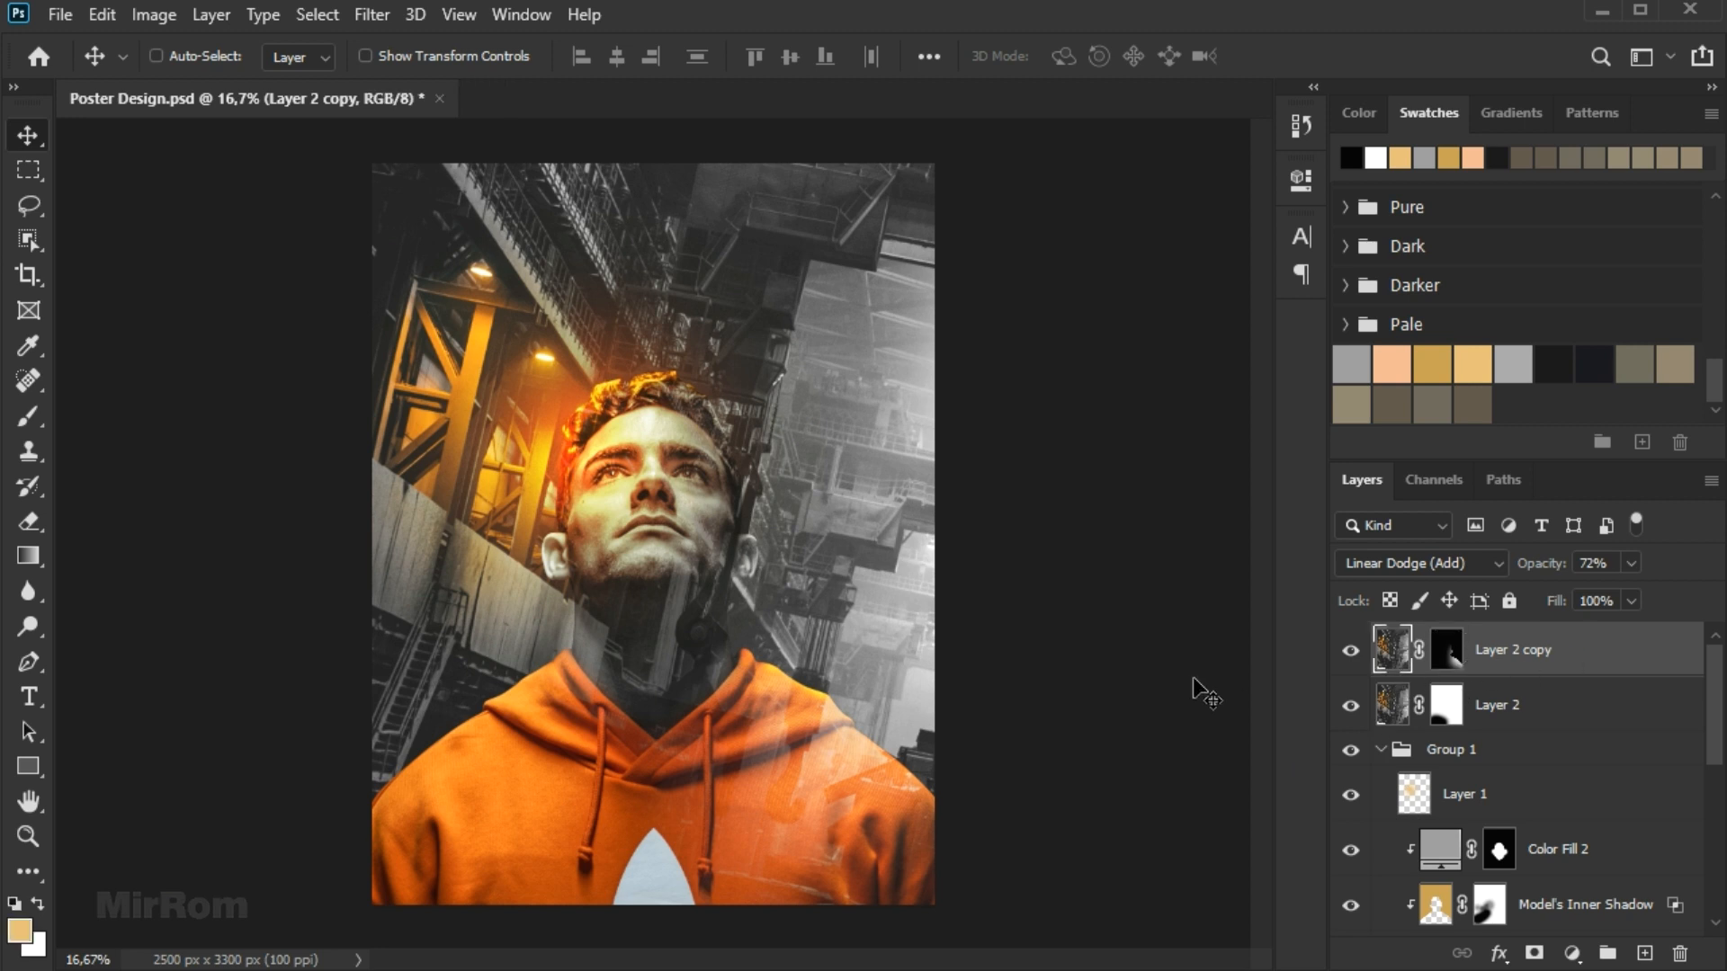
click(1570, 955)
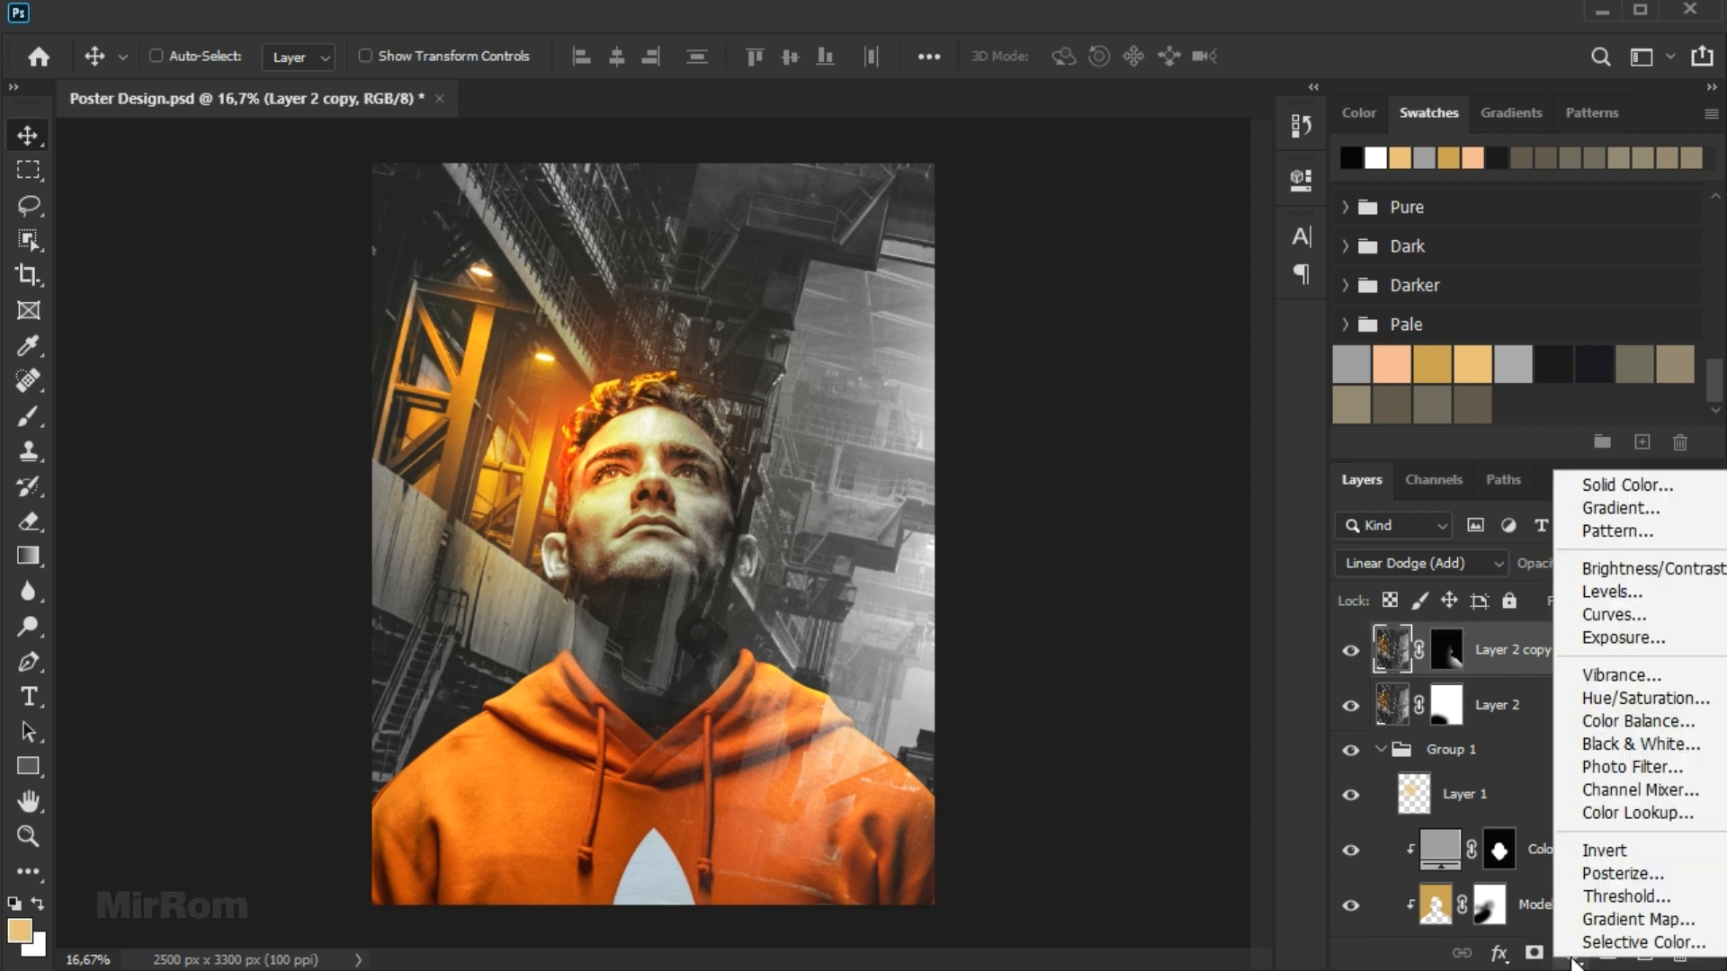
click(1601, 473)
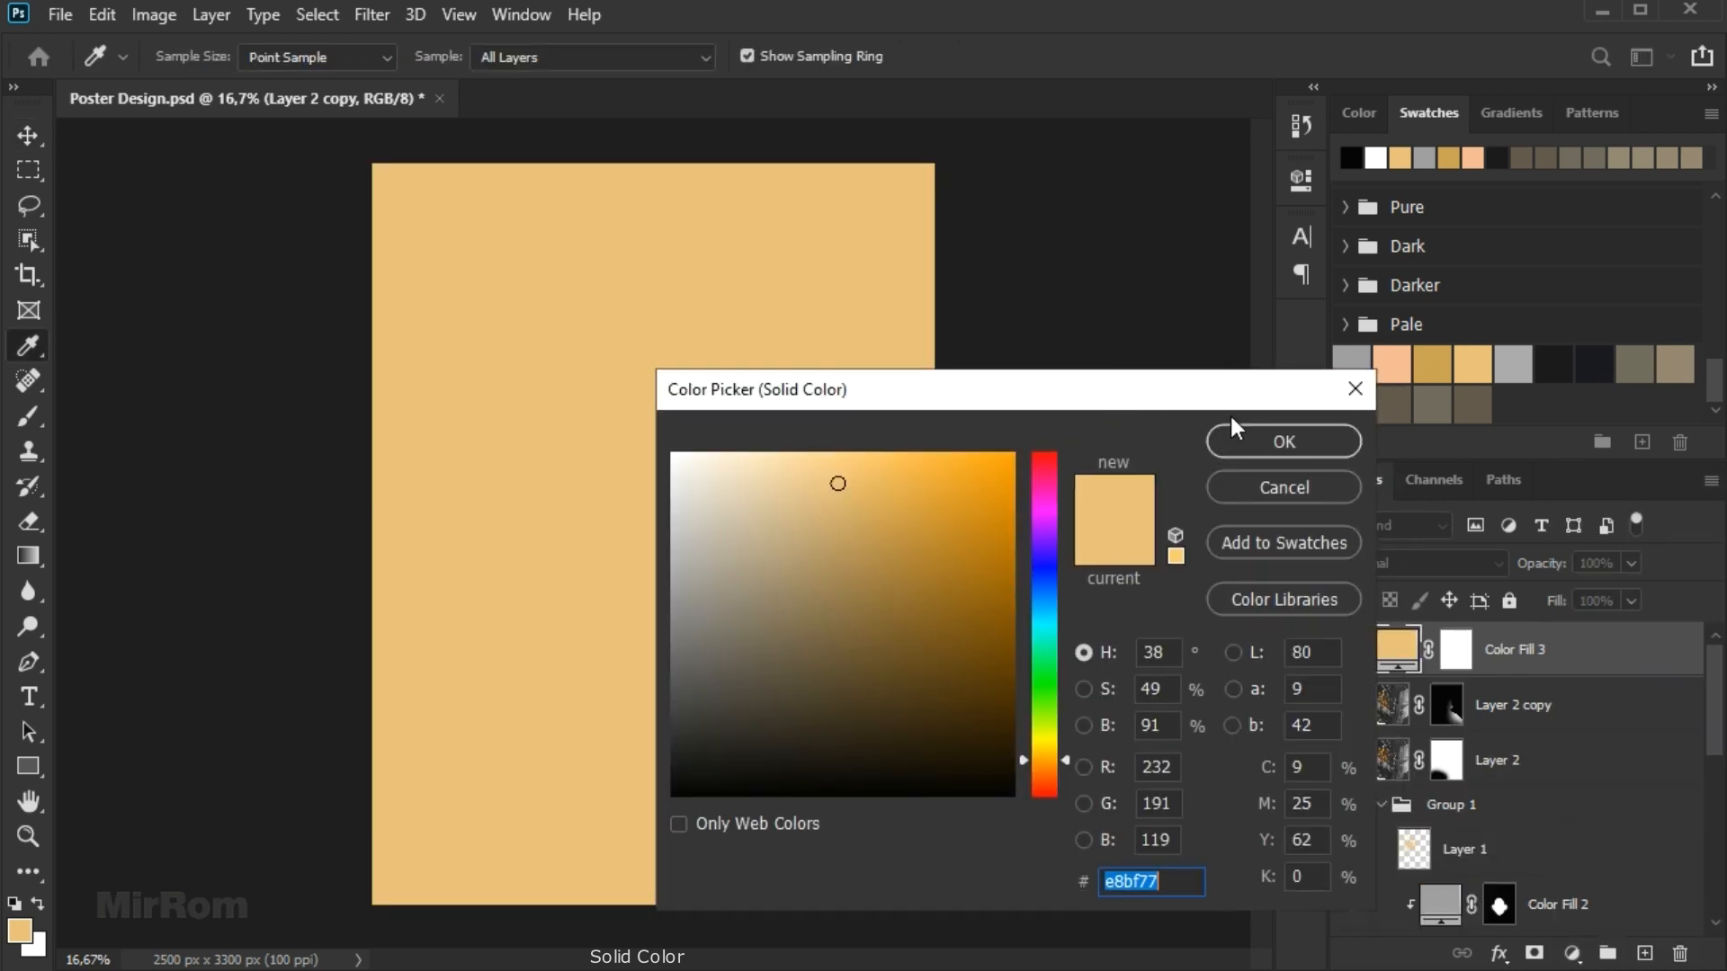
click(1517, 371)
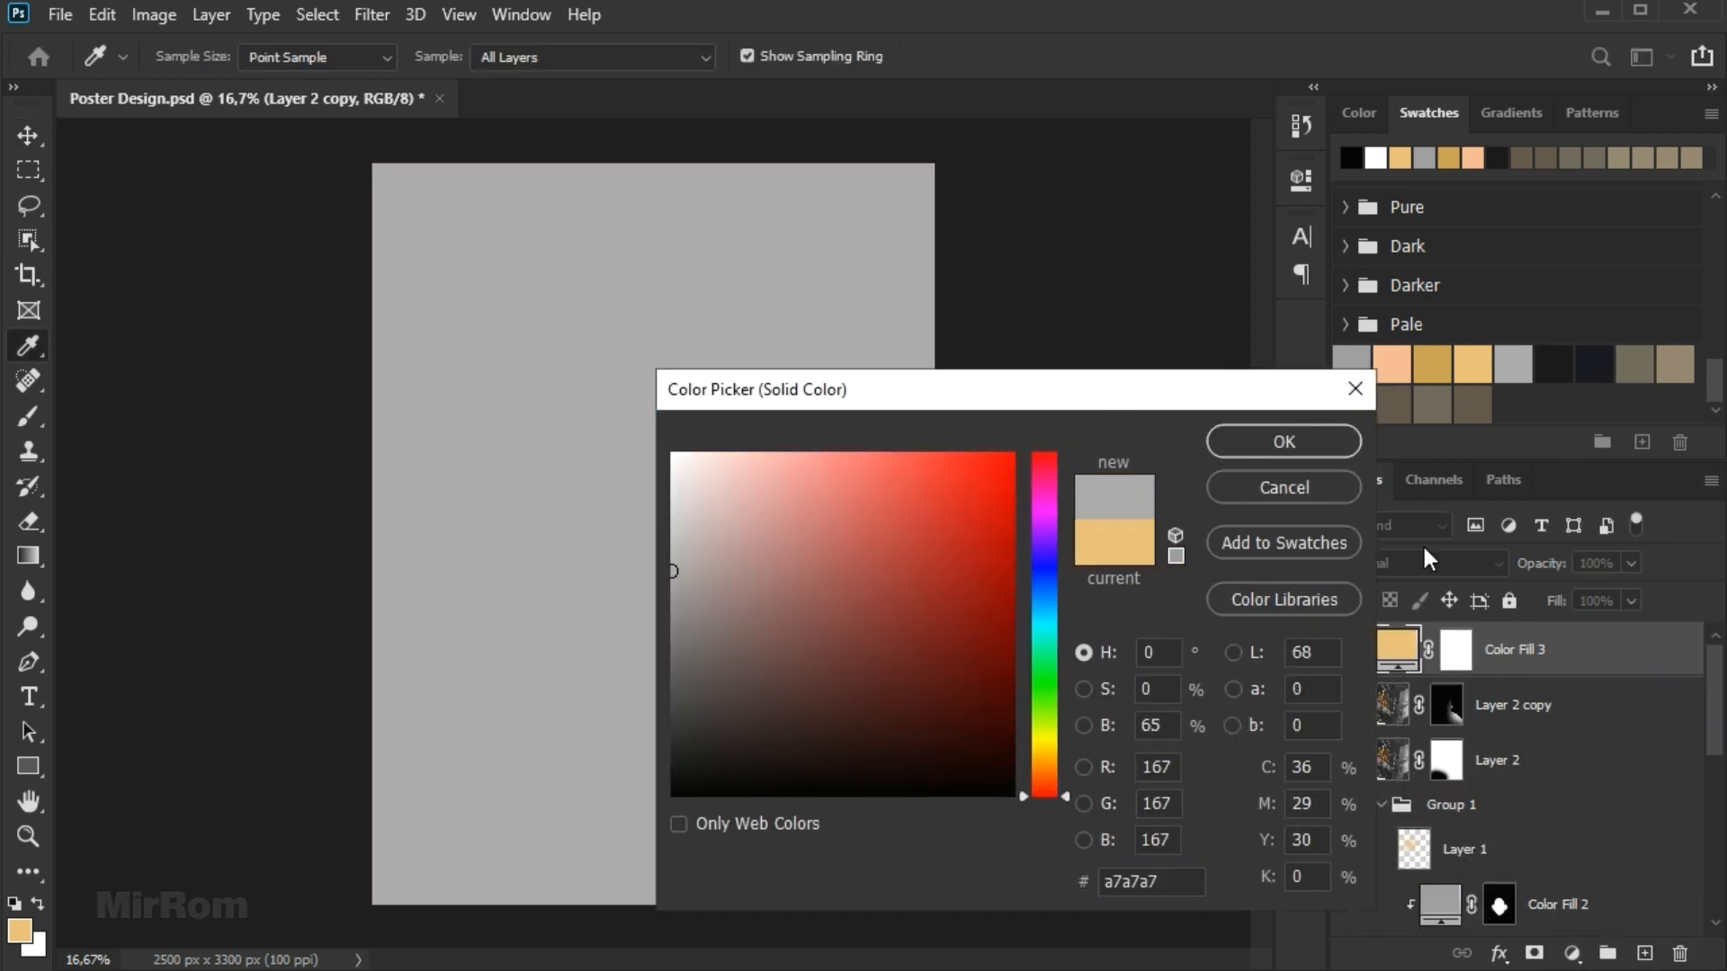
click(1326, 450)
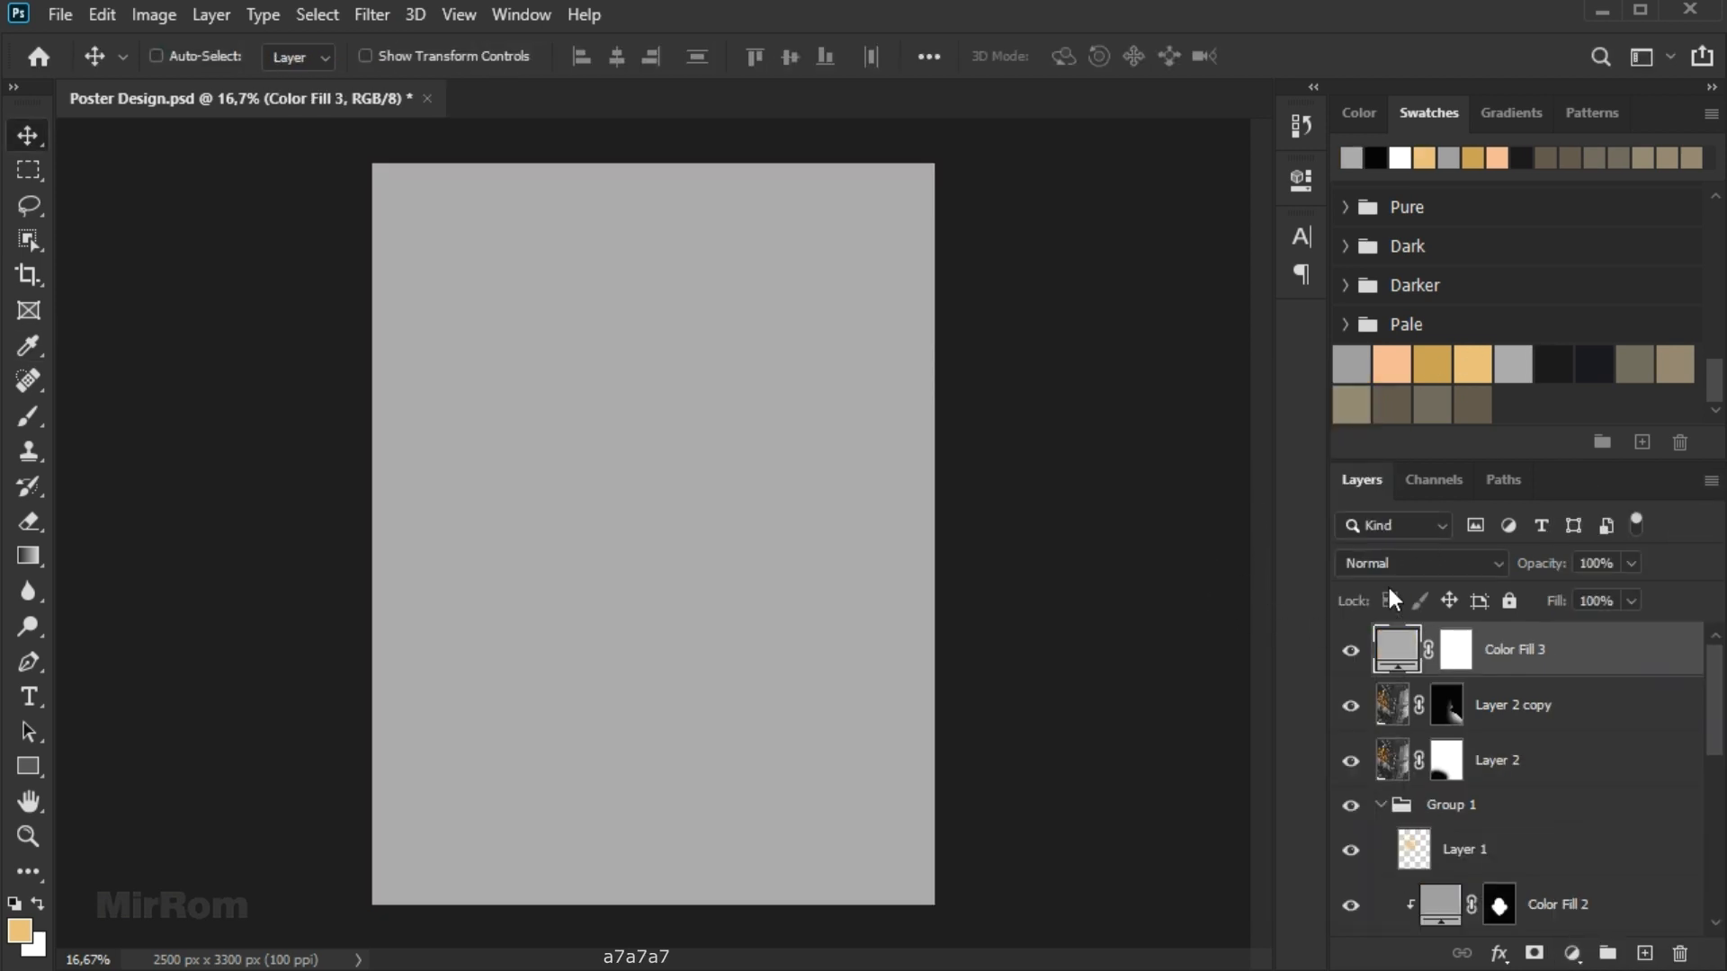
click(1454, 657)
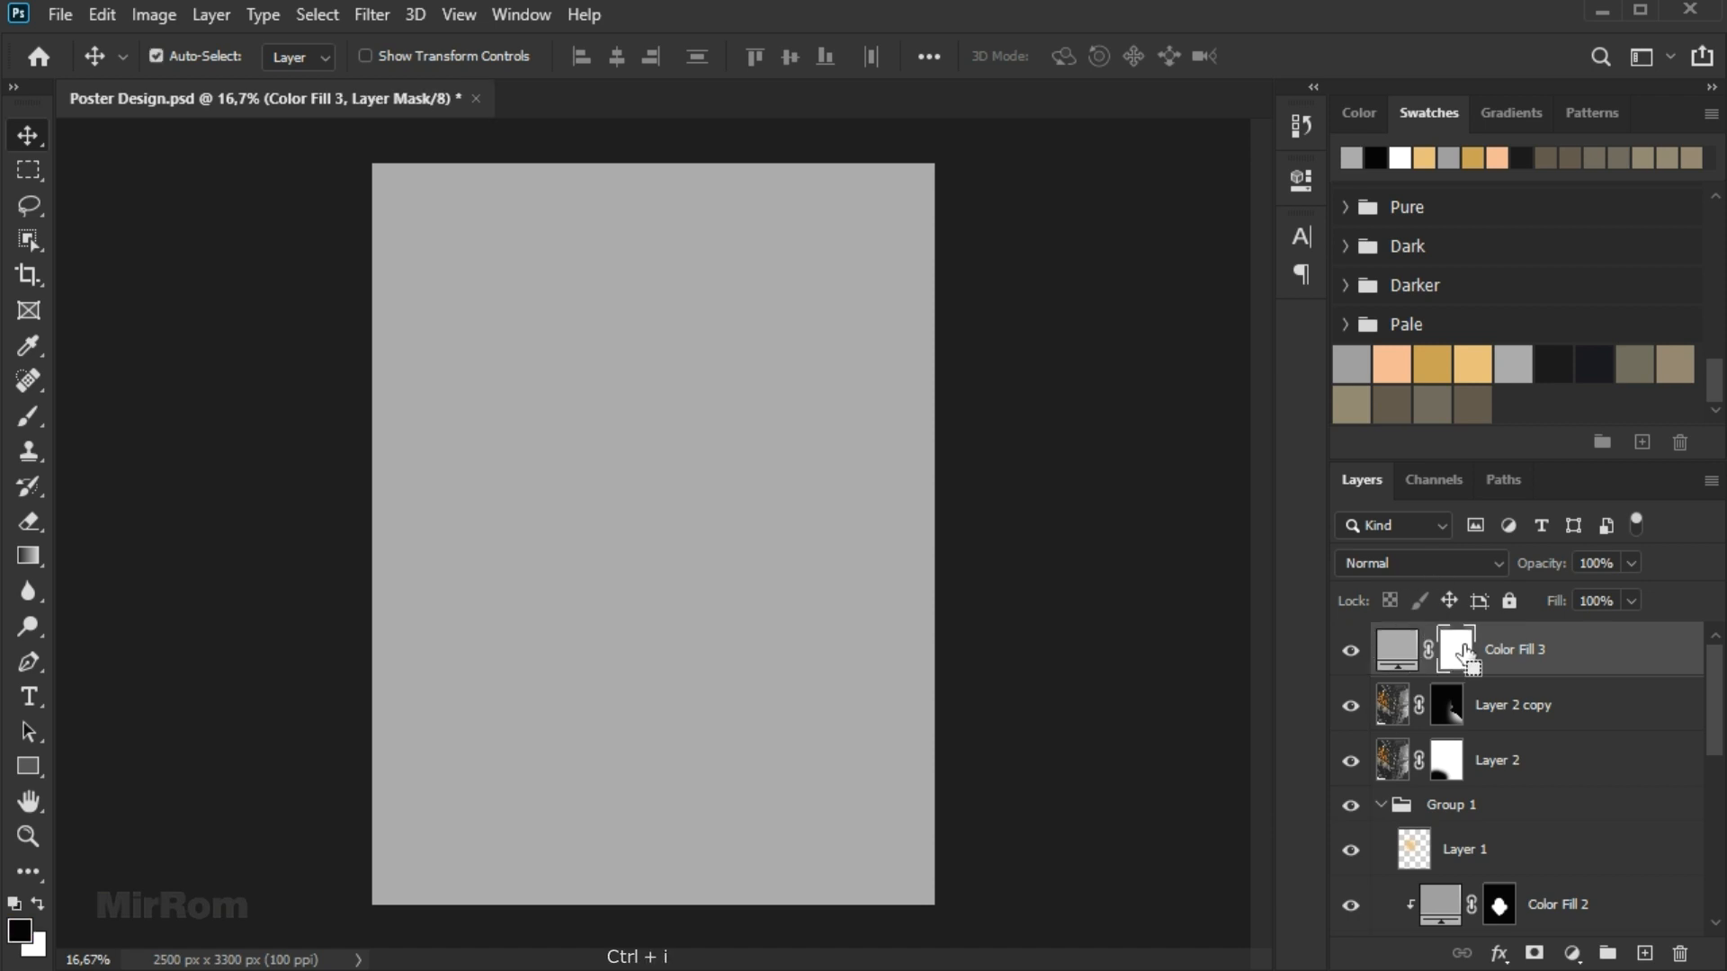
key(ctrl+i)
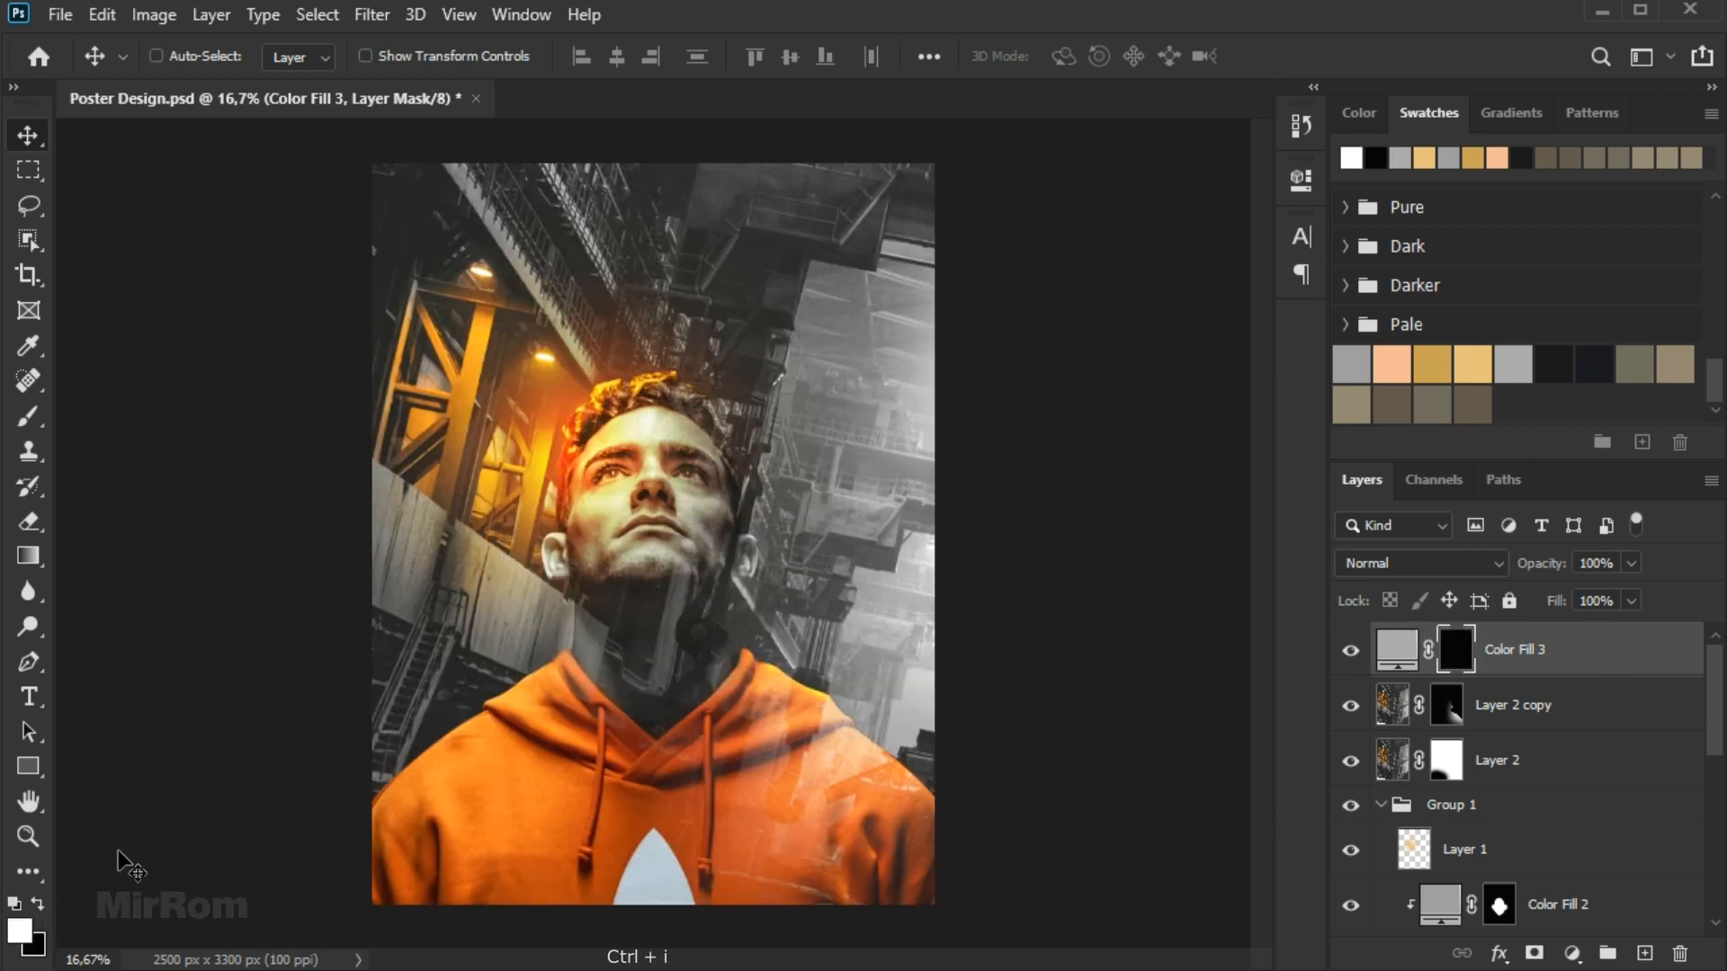
Paint white at 40% brush opacity on the Color Fill 3 mask along the poster side away from the lamps, enlarging the soft brush from 1800 px.
key(b)
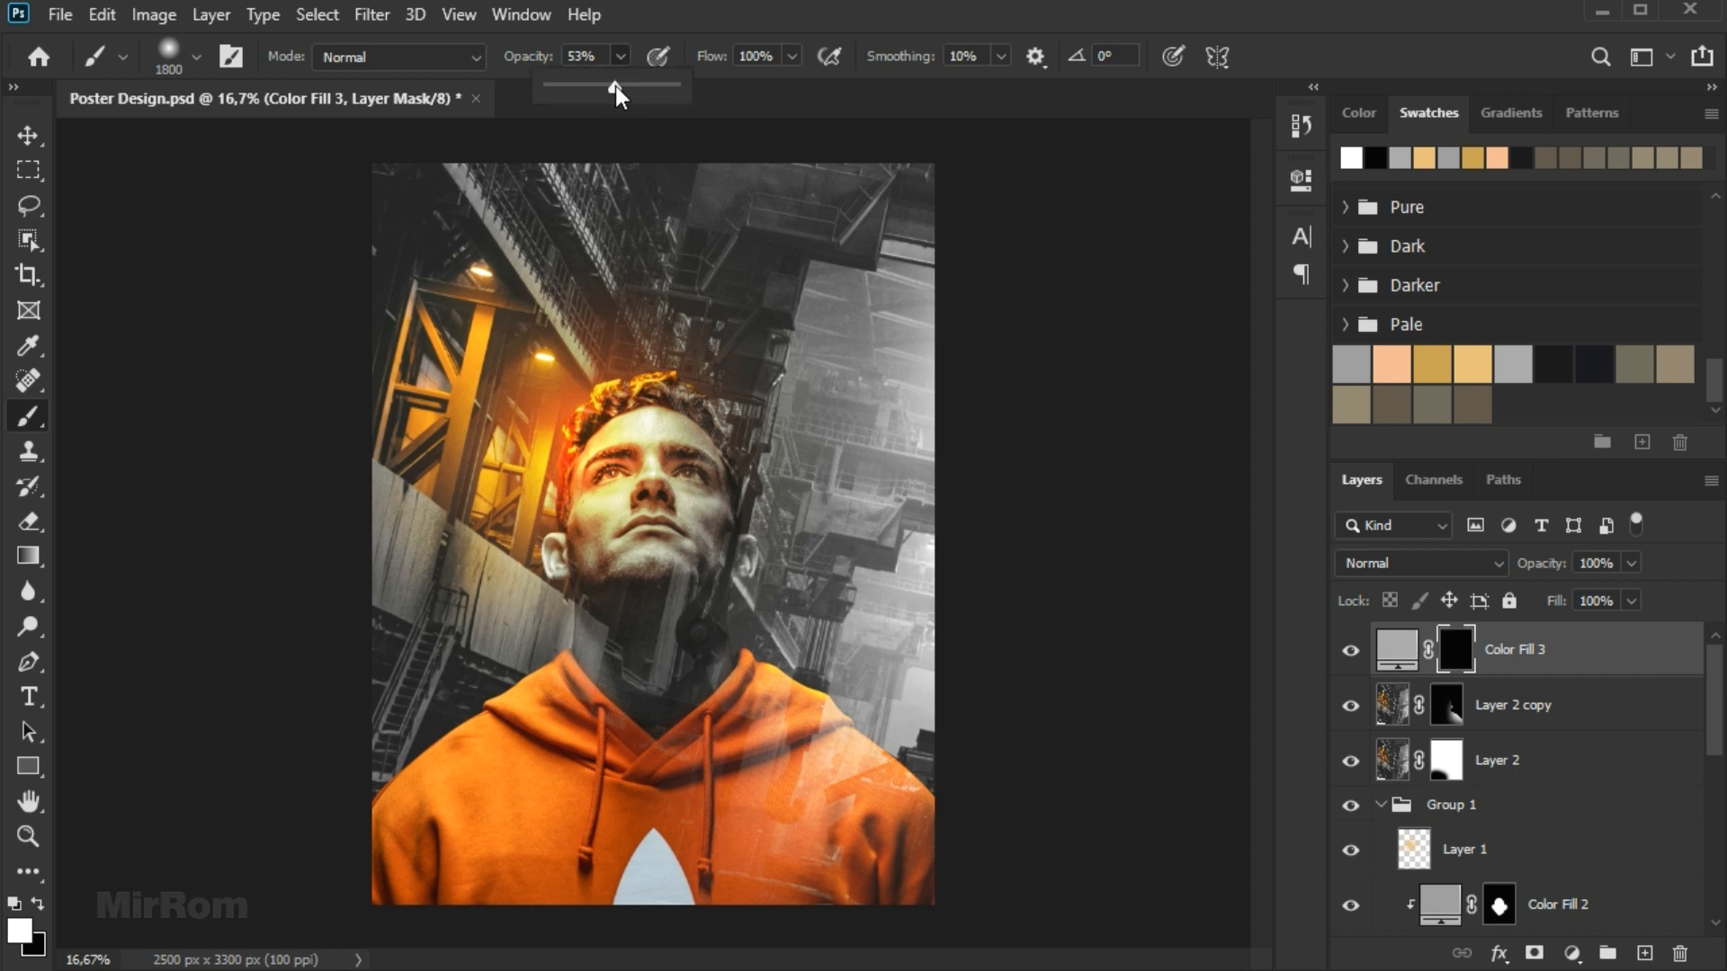
drag(597, 84, 601, 85)
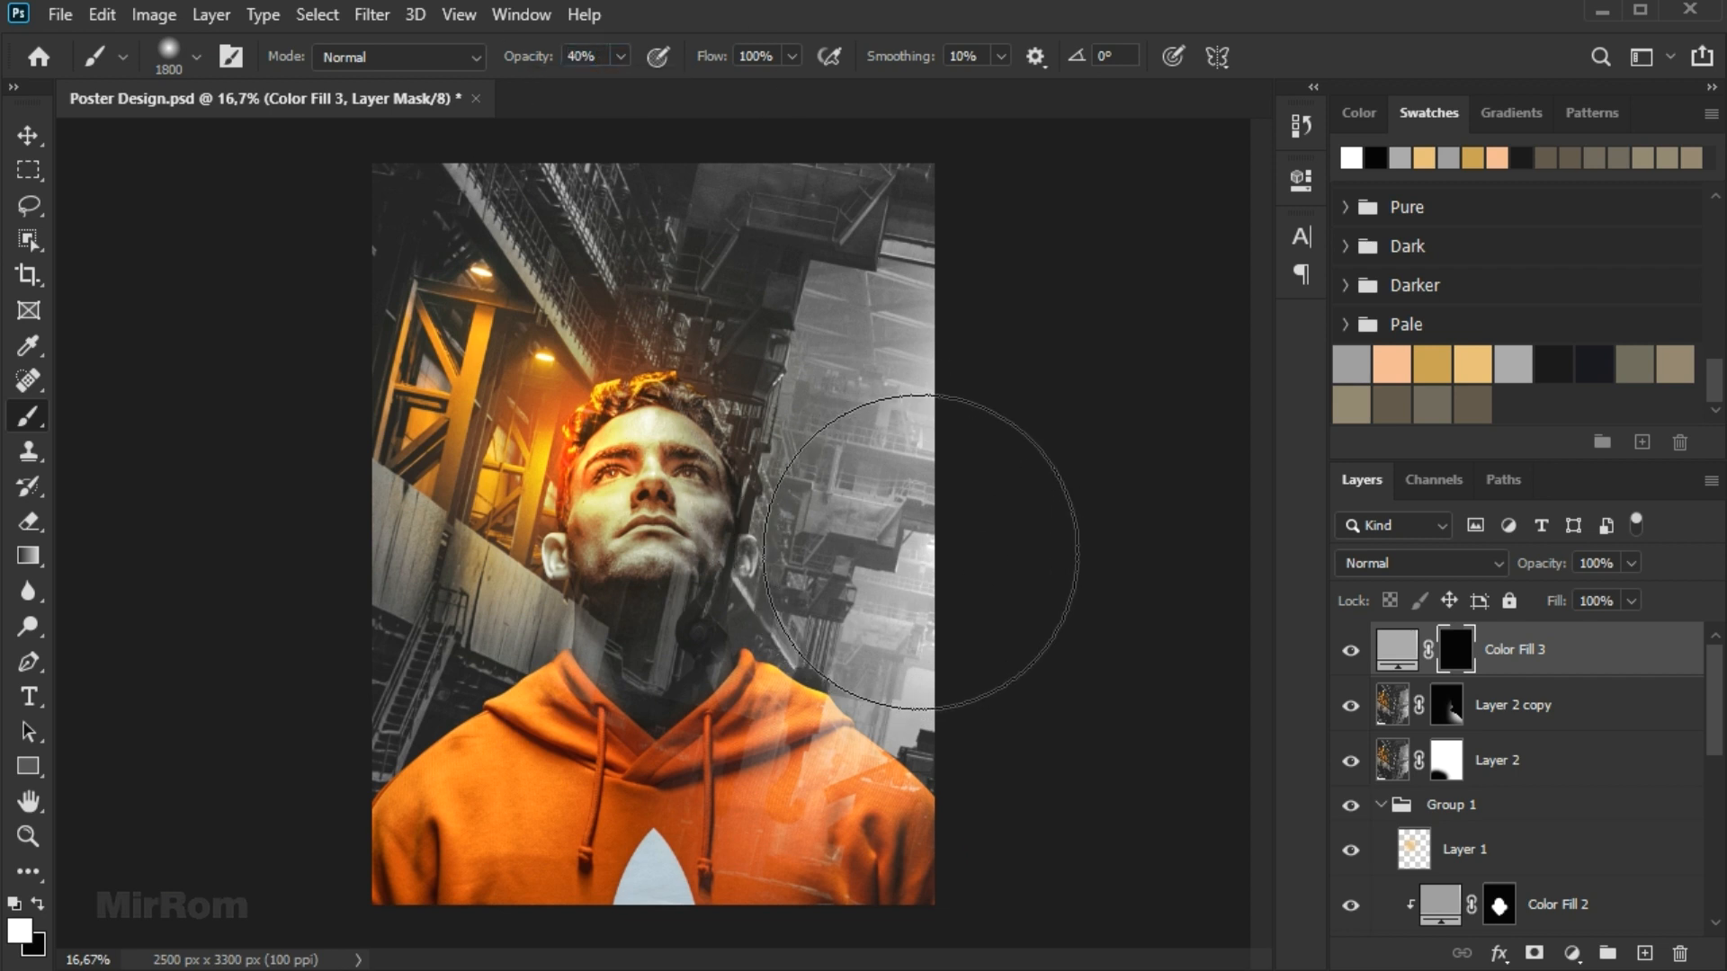
mouse_move(894, 347)
mouse_down()
mouse_move(884, 563)
mouse_move(920, 651)
mouse_move(1037, 781)
mouse_move(962, 708)
mouse_move(881, 581)
mouse_move(852, 432)
mouse_move(935, 285)
mouse_move(985, 321)
mouse_move(1017, 624)
mouse_move(1052, 733)
mouse_move(1130, 817)
mouse_move(1143, 614)
mouse_move(1050, 278)
mouse_move(949, 436)
mouse_move(939, 559)
mouse_move(1172, 875)
mouse_up()
key(bracketright)
key(bracketright)
key(bracketright)
key(bracketright)
key(bracketright)
key(bracketright)
key(bracketright)
key(bracketright)
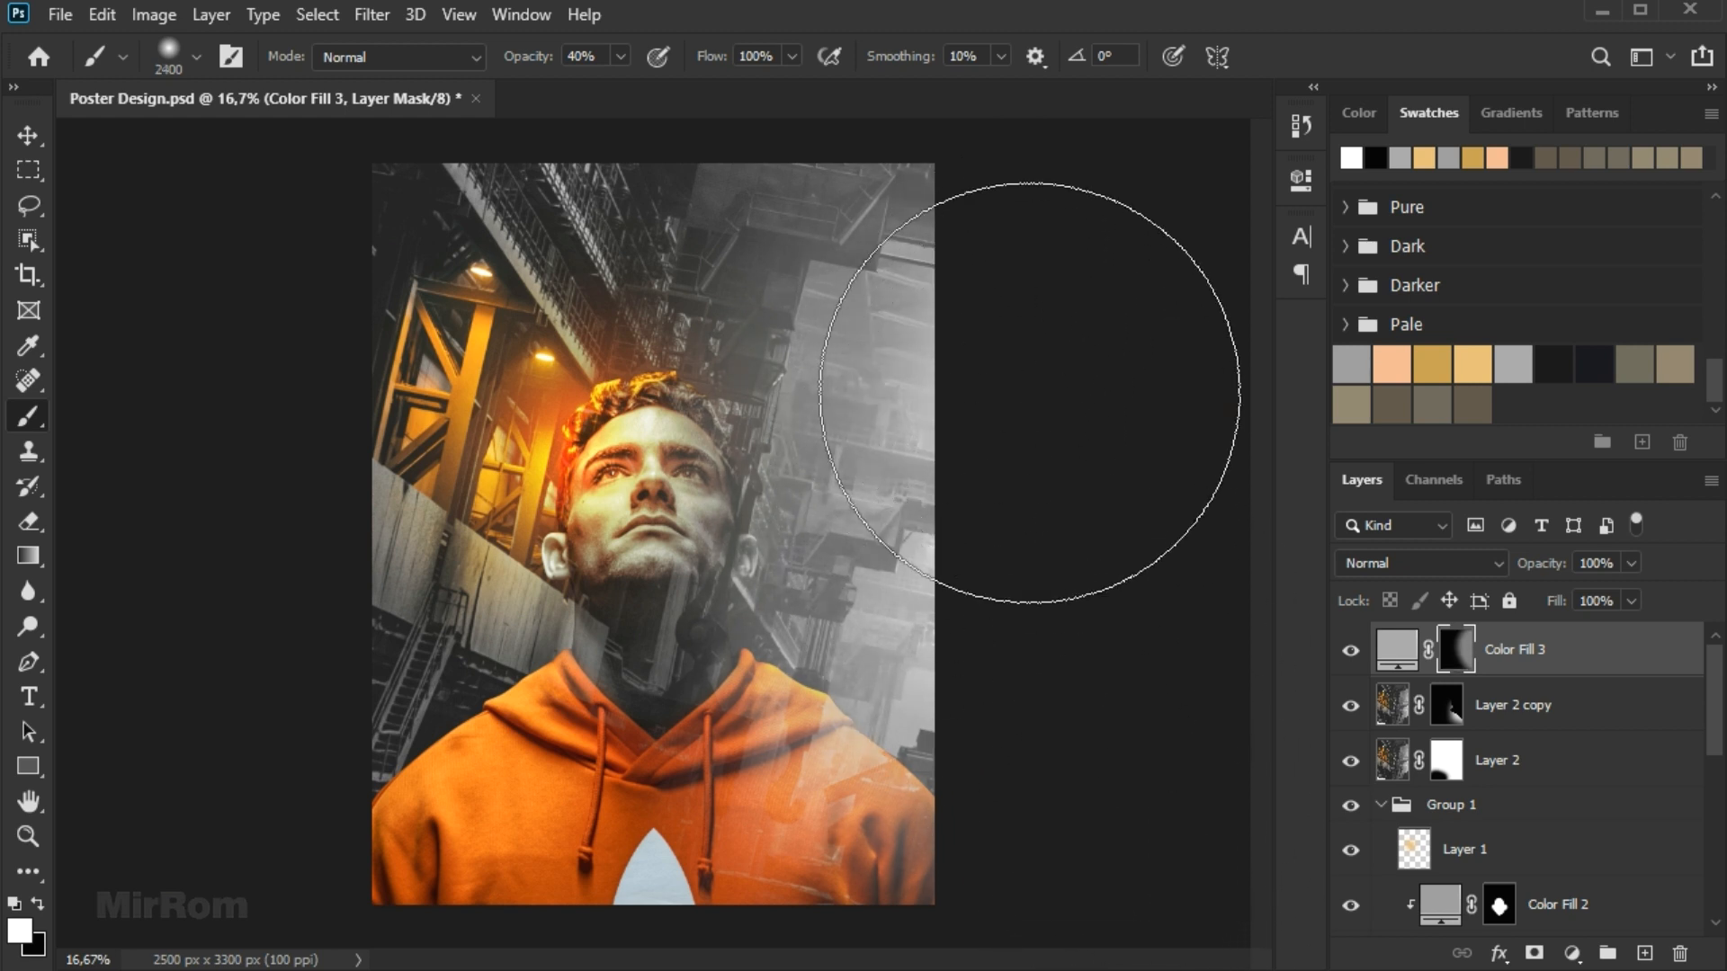
mouse_move(935, 428)
mouse_down()
mouse_move(1103, 686)
mouse_move(1165, 335)
mouse_up()
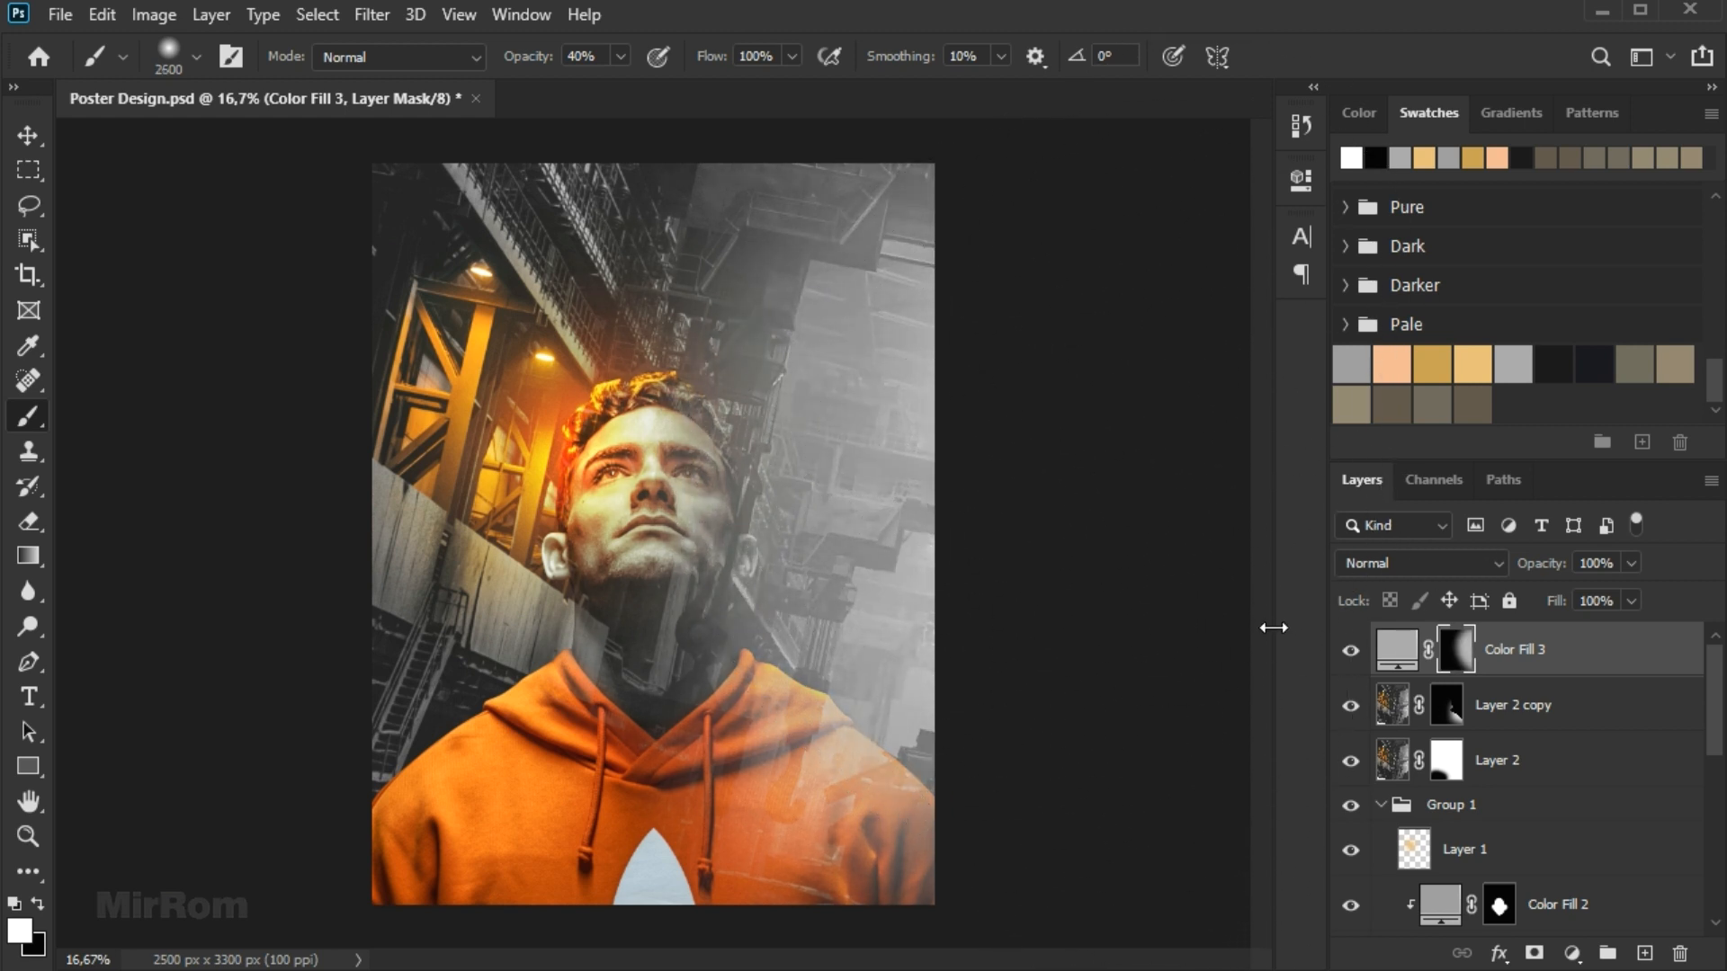
key(v)
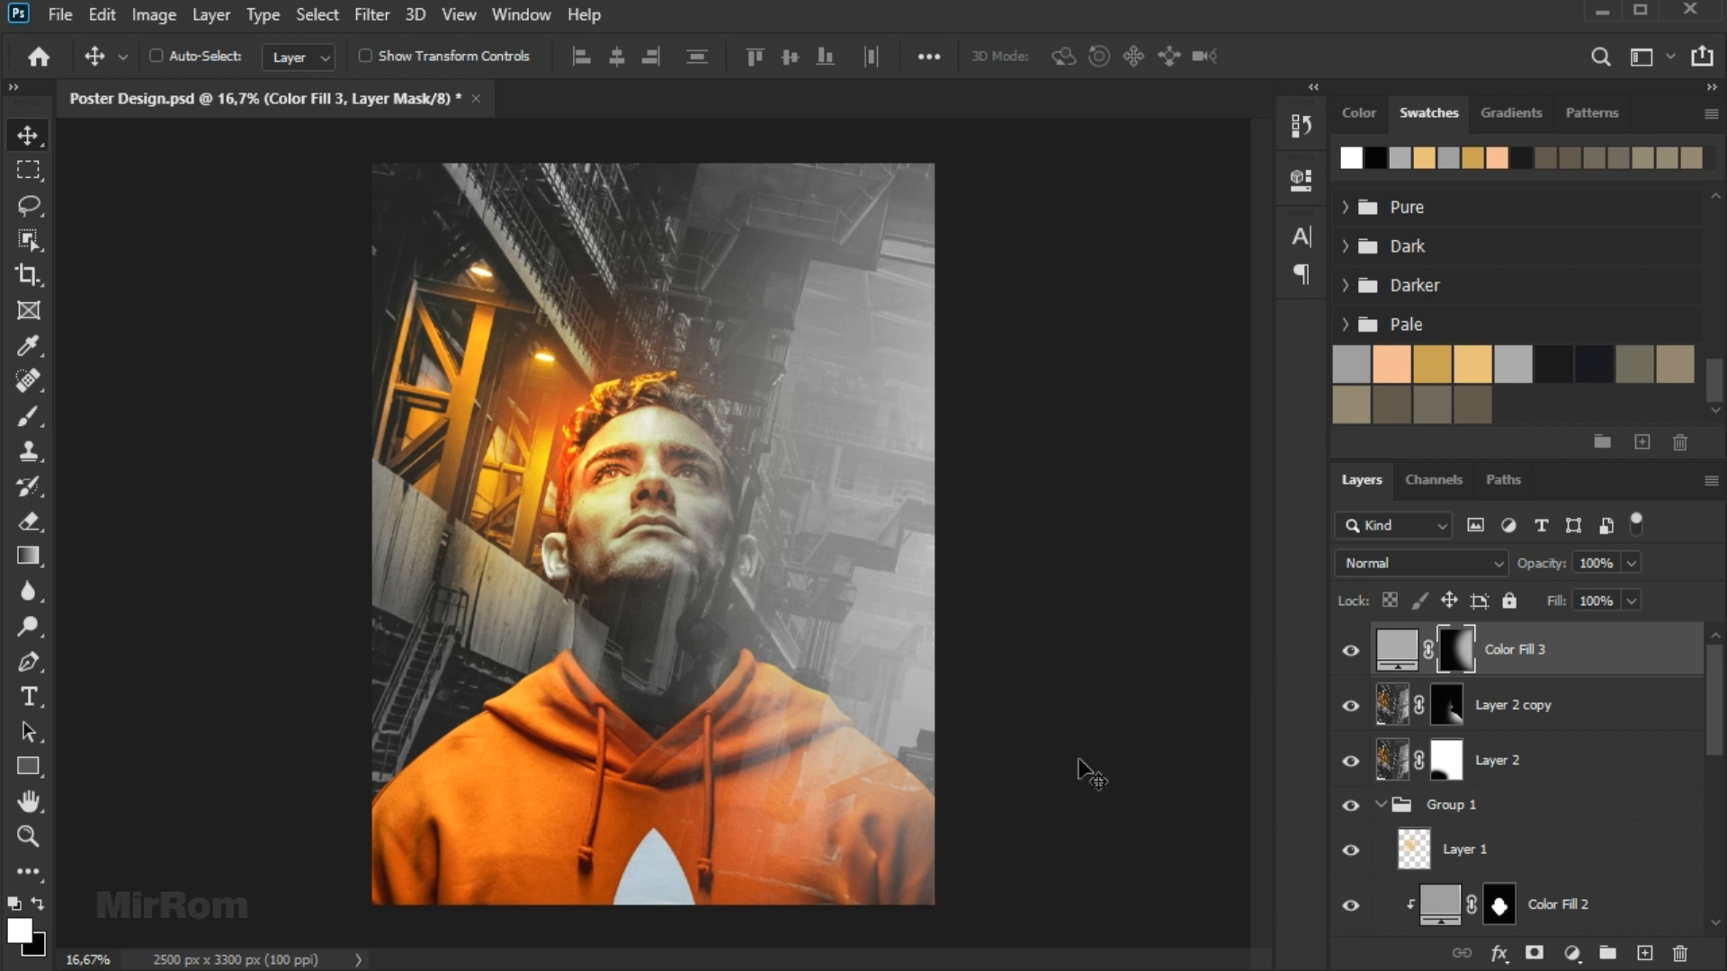
Paint black at 97% brush opacity on the Color Fill 3 mask to reduce the gray haze over the man.
key(b)
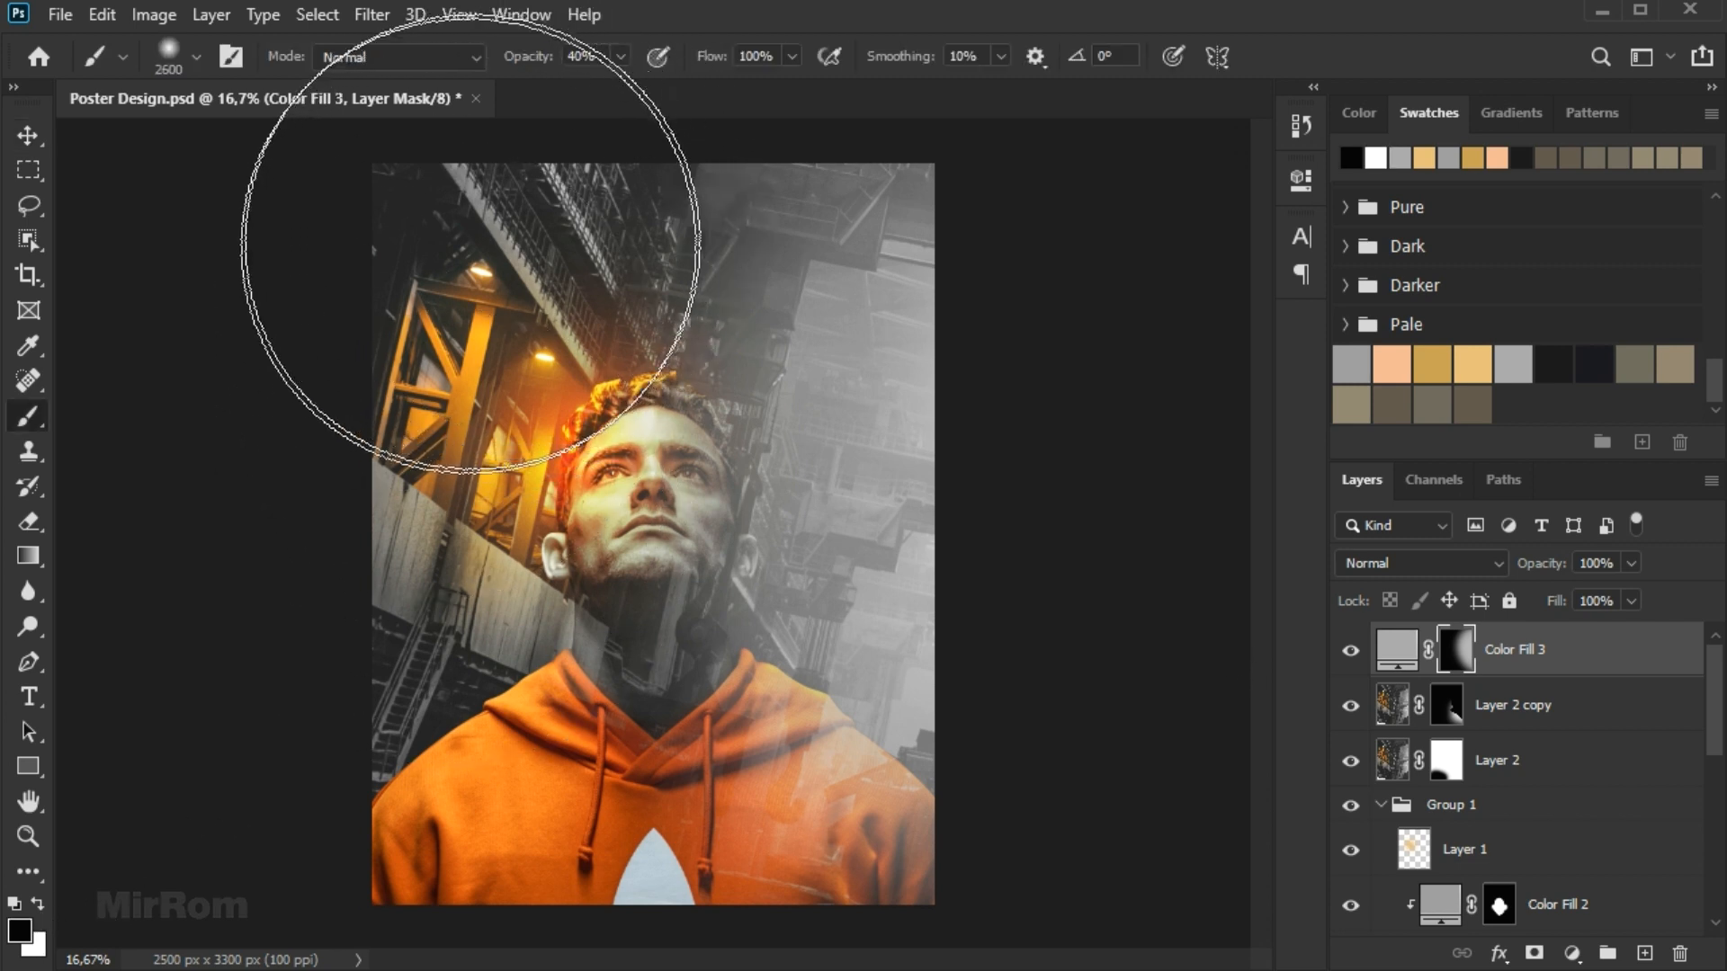
text(97)
key(Return)
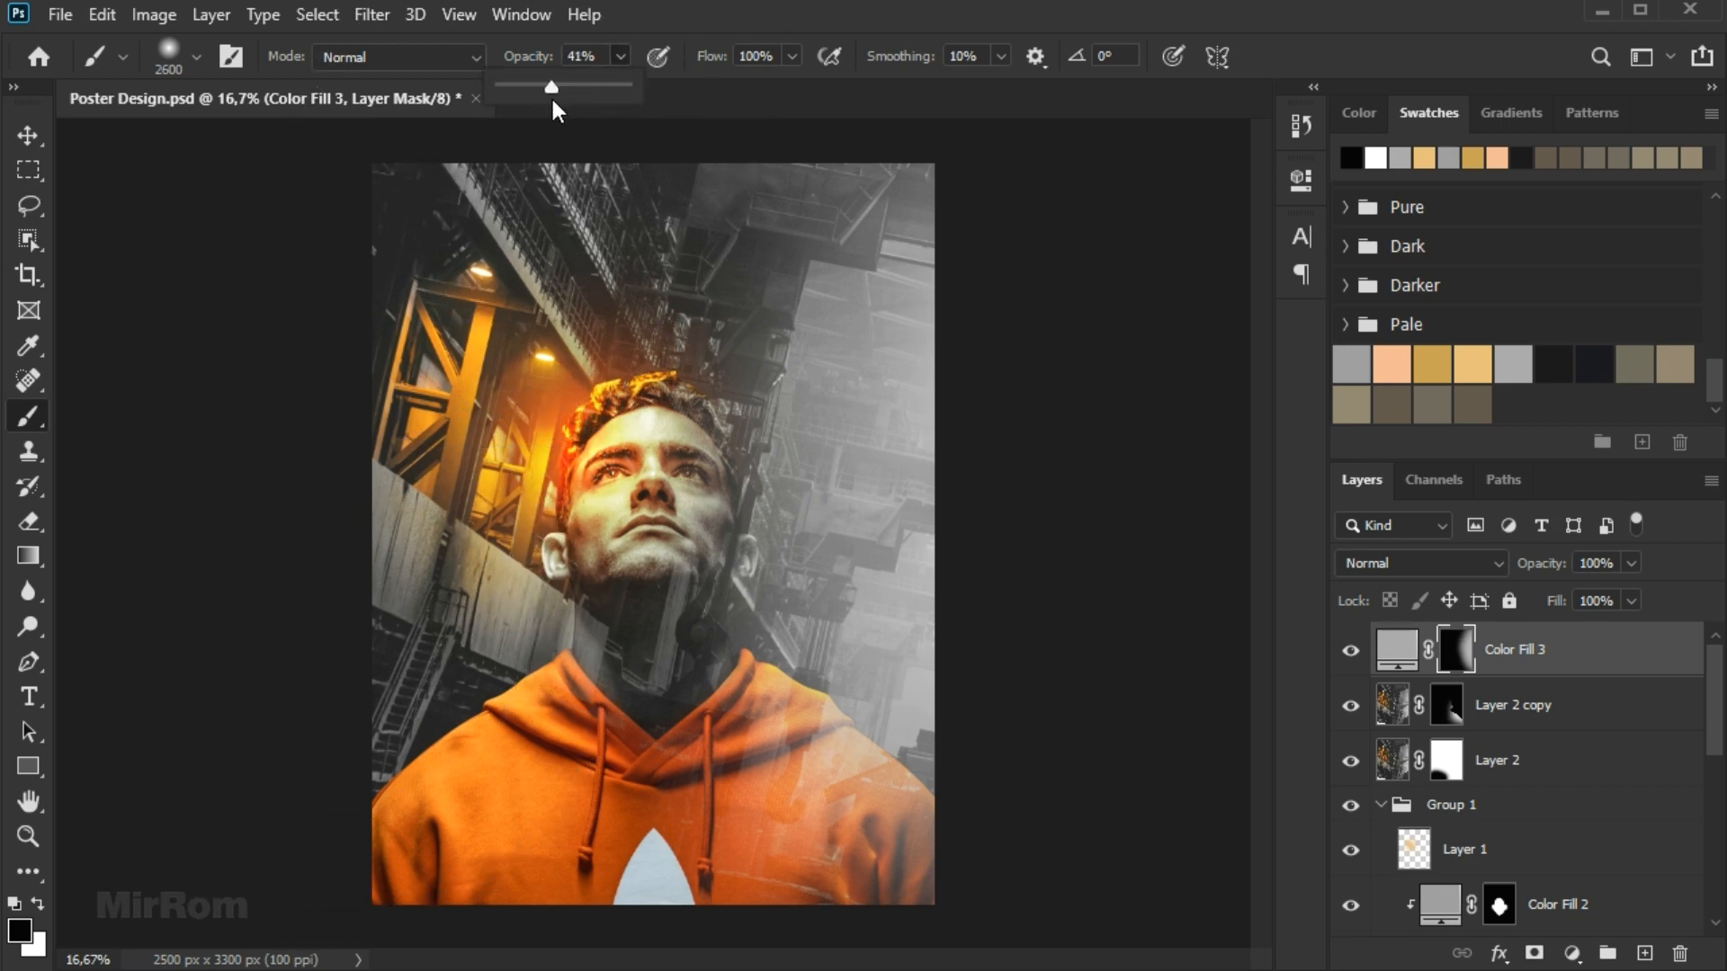
Switch the mask brush back to white at 40% opacity and reduce its size to 2000 px.
key(x)
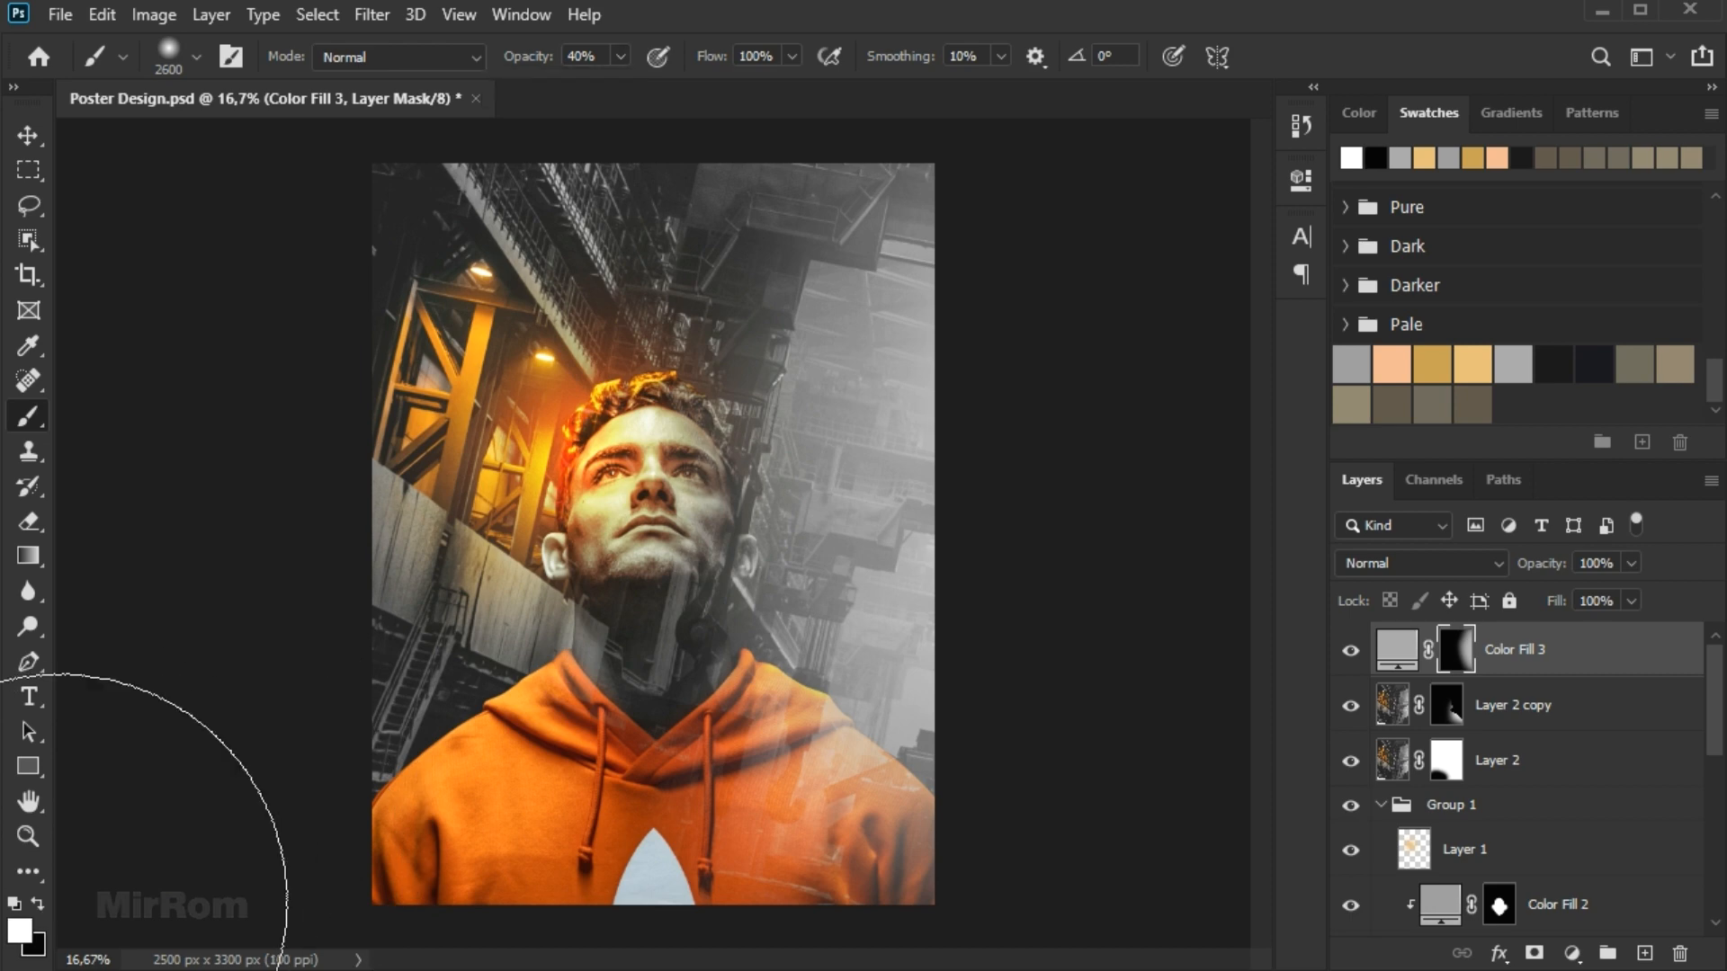
key(bracketleft)
key(bracketleft)
key(bracketleft)
key(bracketleft)
key(bracketleft)
key(bracketleft)
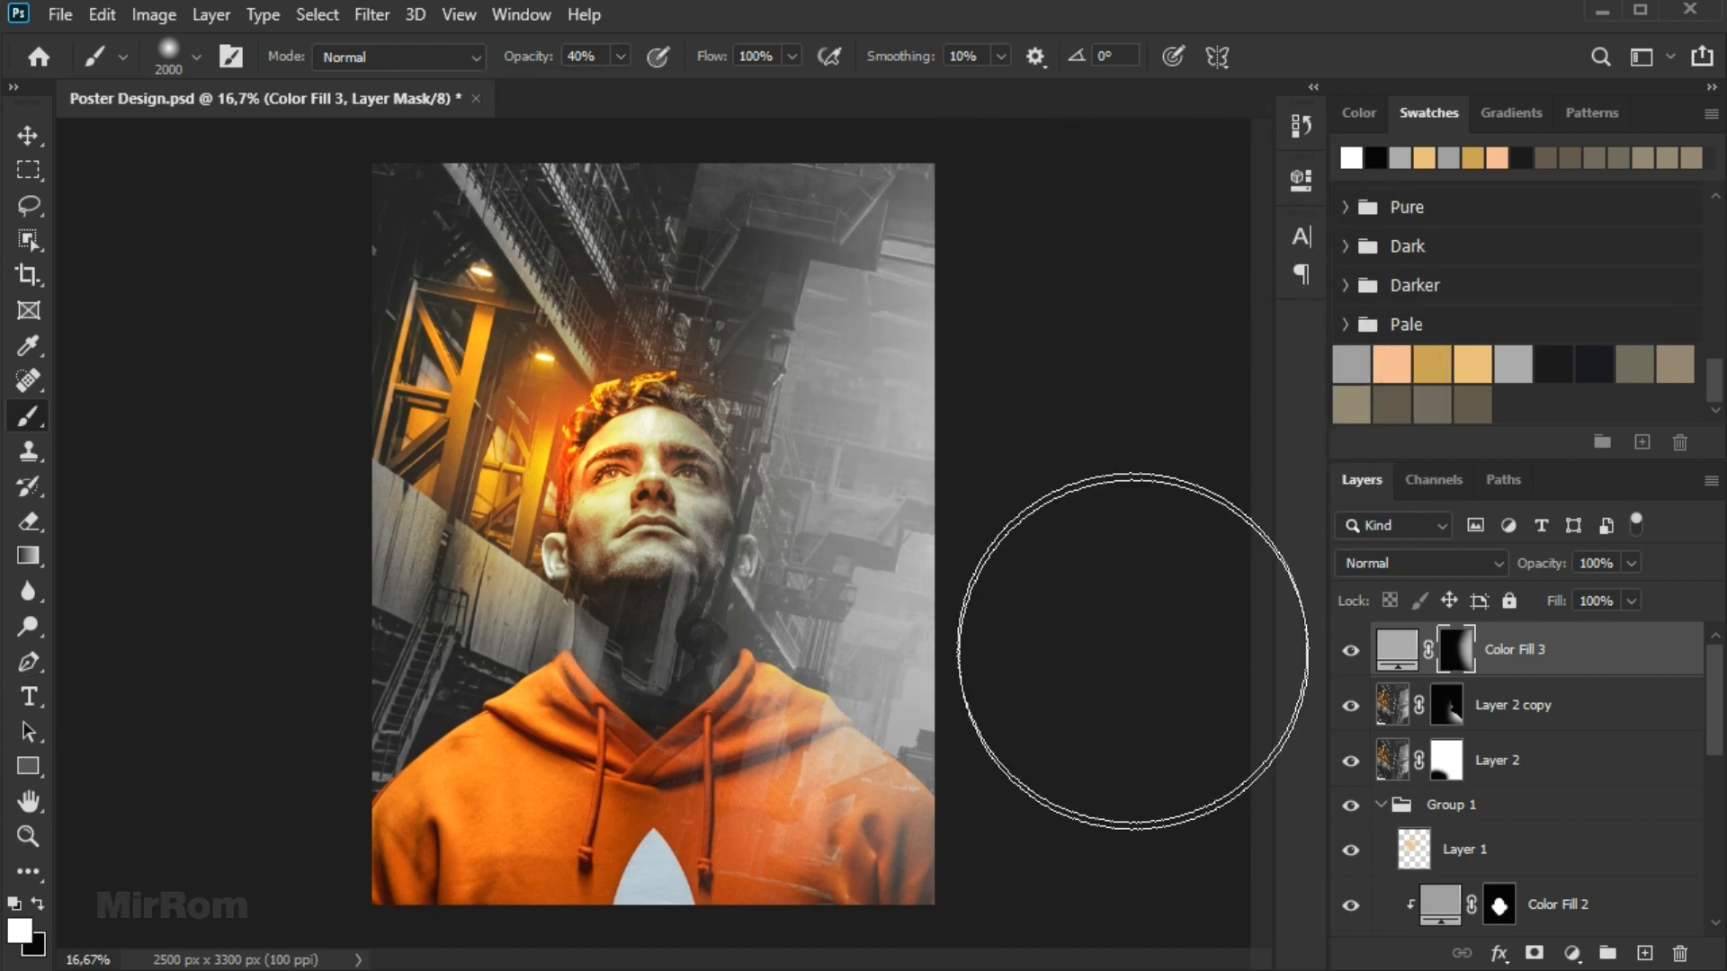
key(v)
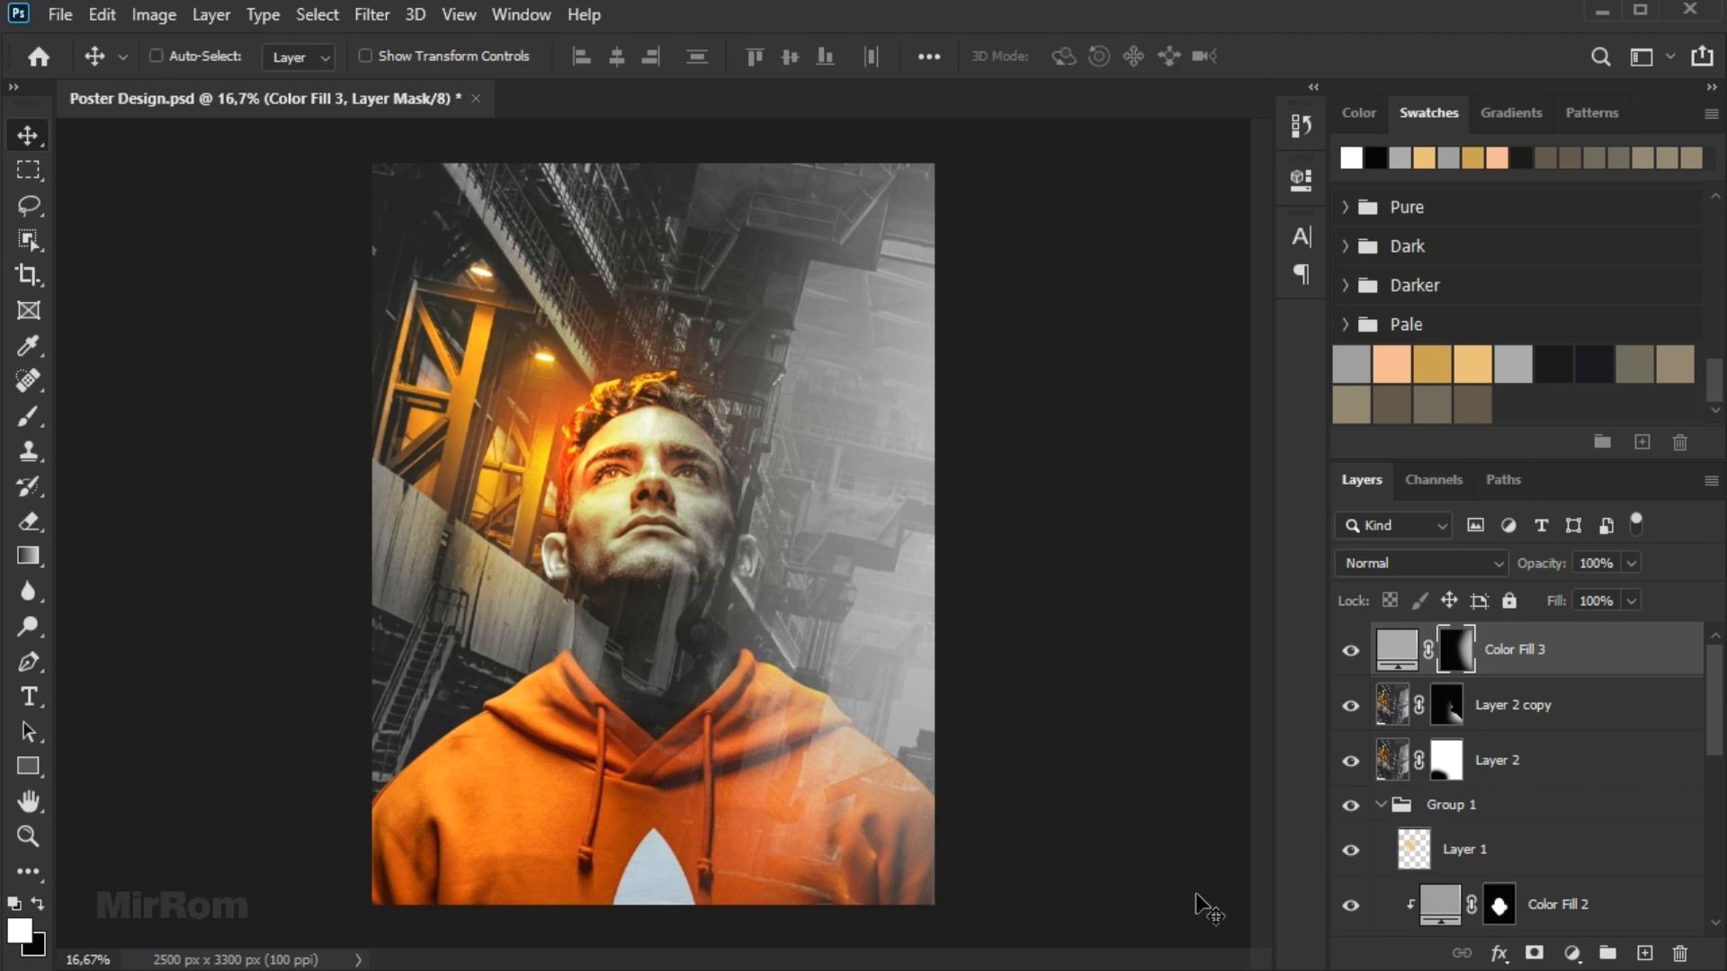
Add a 161616 Solid Color fill layer above Color Fill 3 and invert its mask to black.
click(1572, 954)
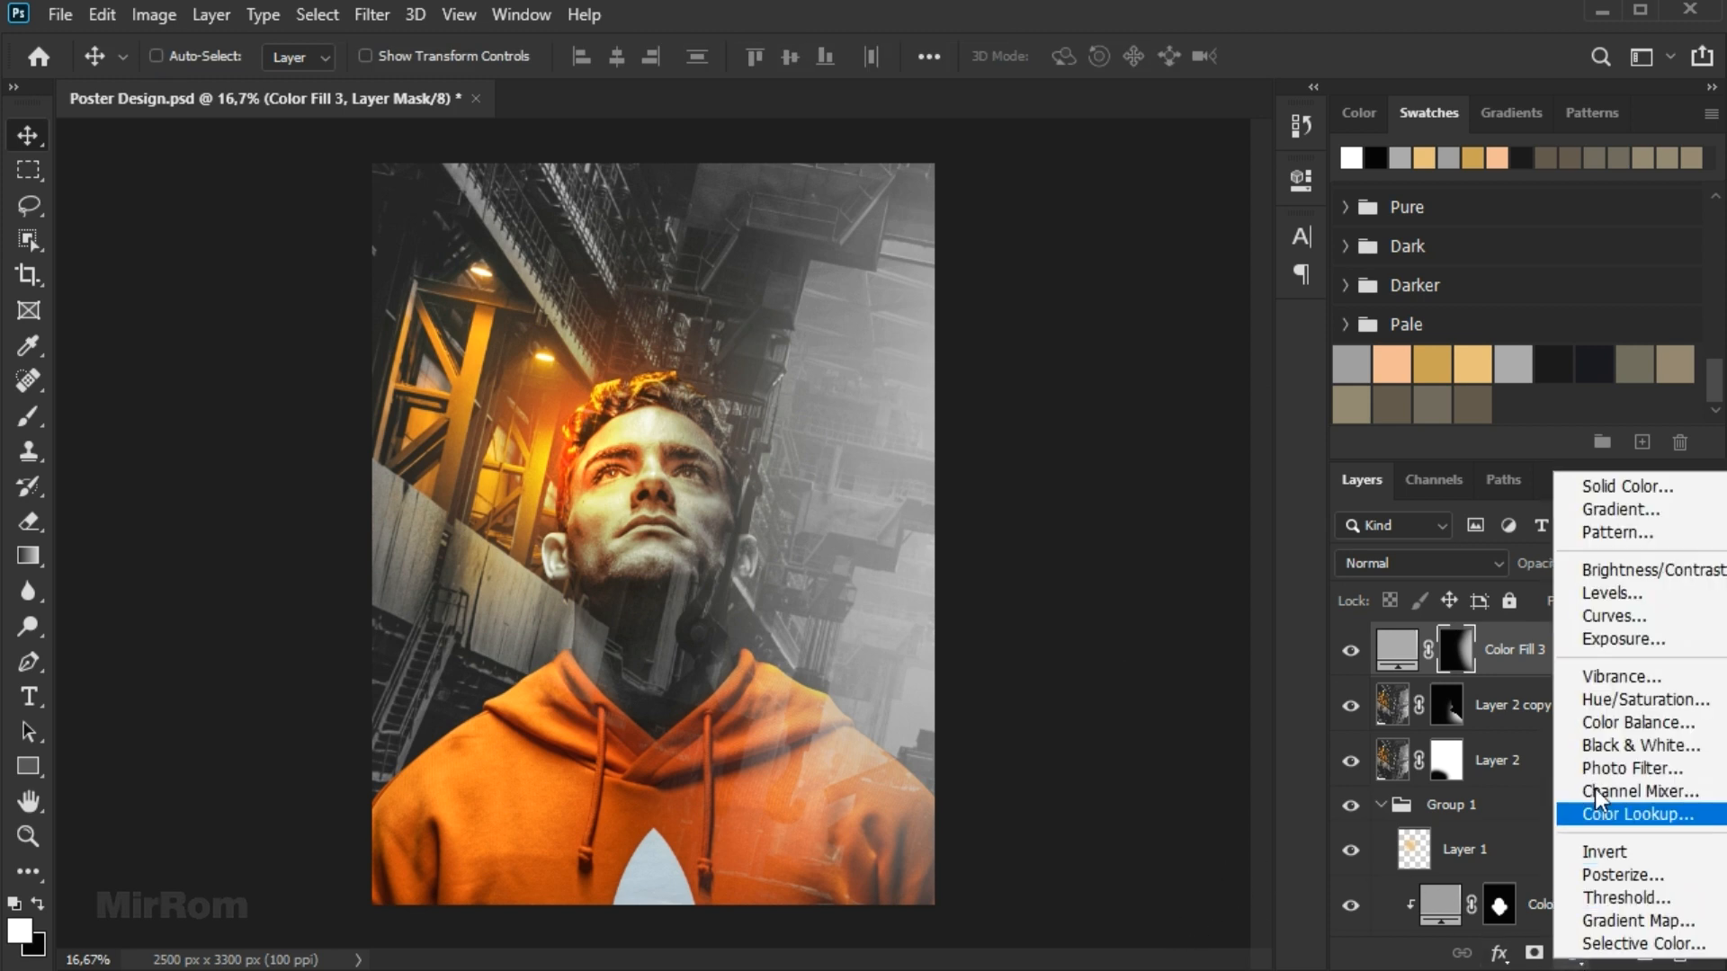
click(1635, 493)
click(1555, 369)
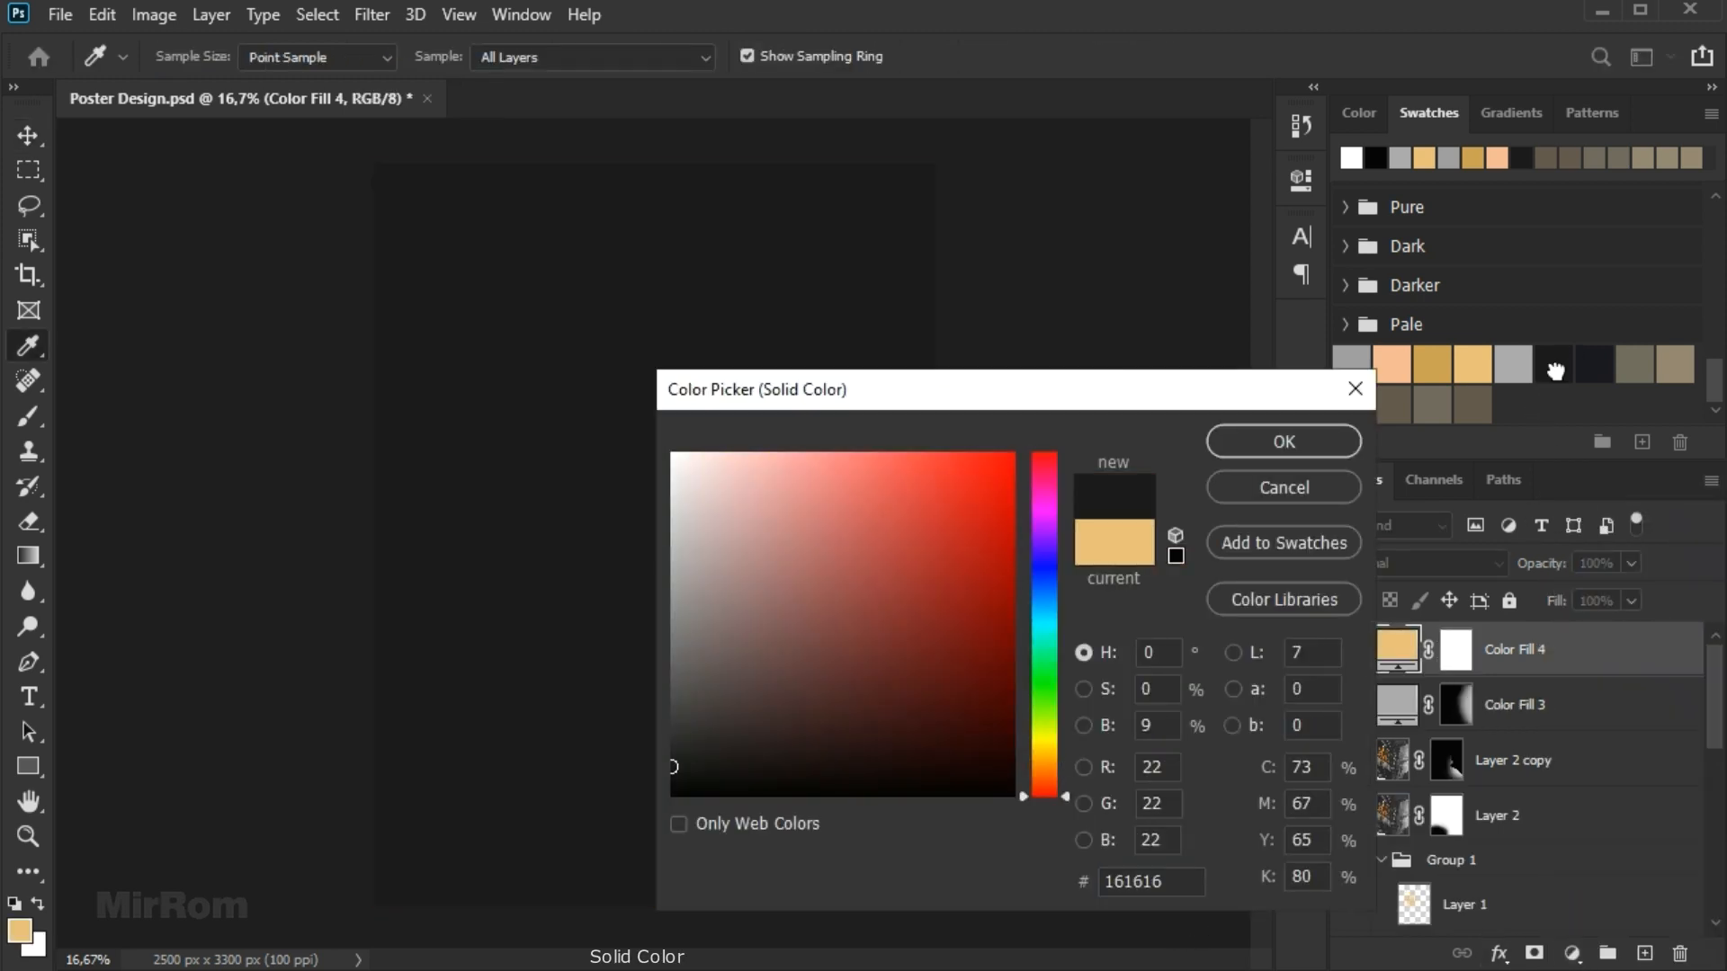
click(1308, 443)
click(1455, 654)
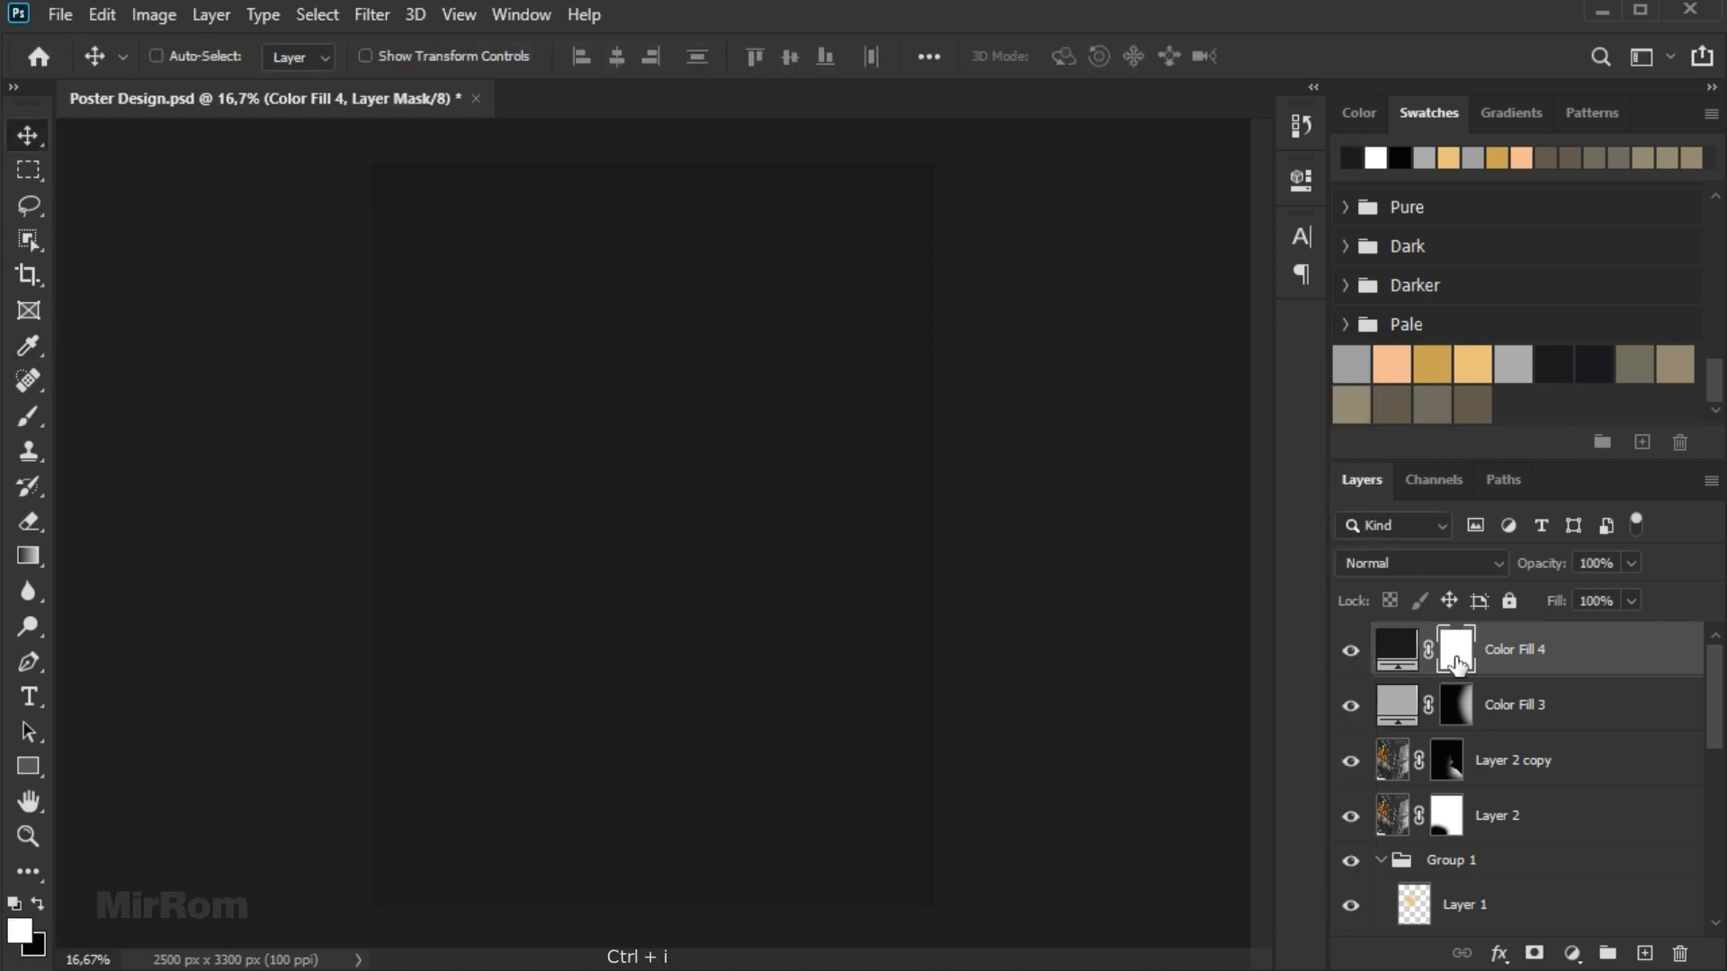
key(ctrl+i)
Paint white on the Color Fill 4 mask with a 2000 px brush at 40% opacity to darken the lamp side and upper edge of the poster.
key(b)
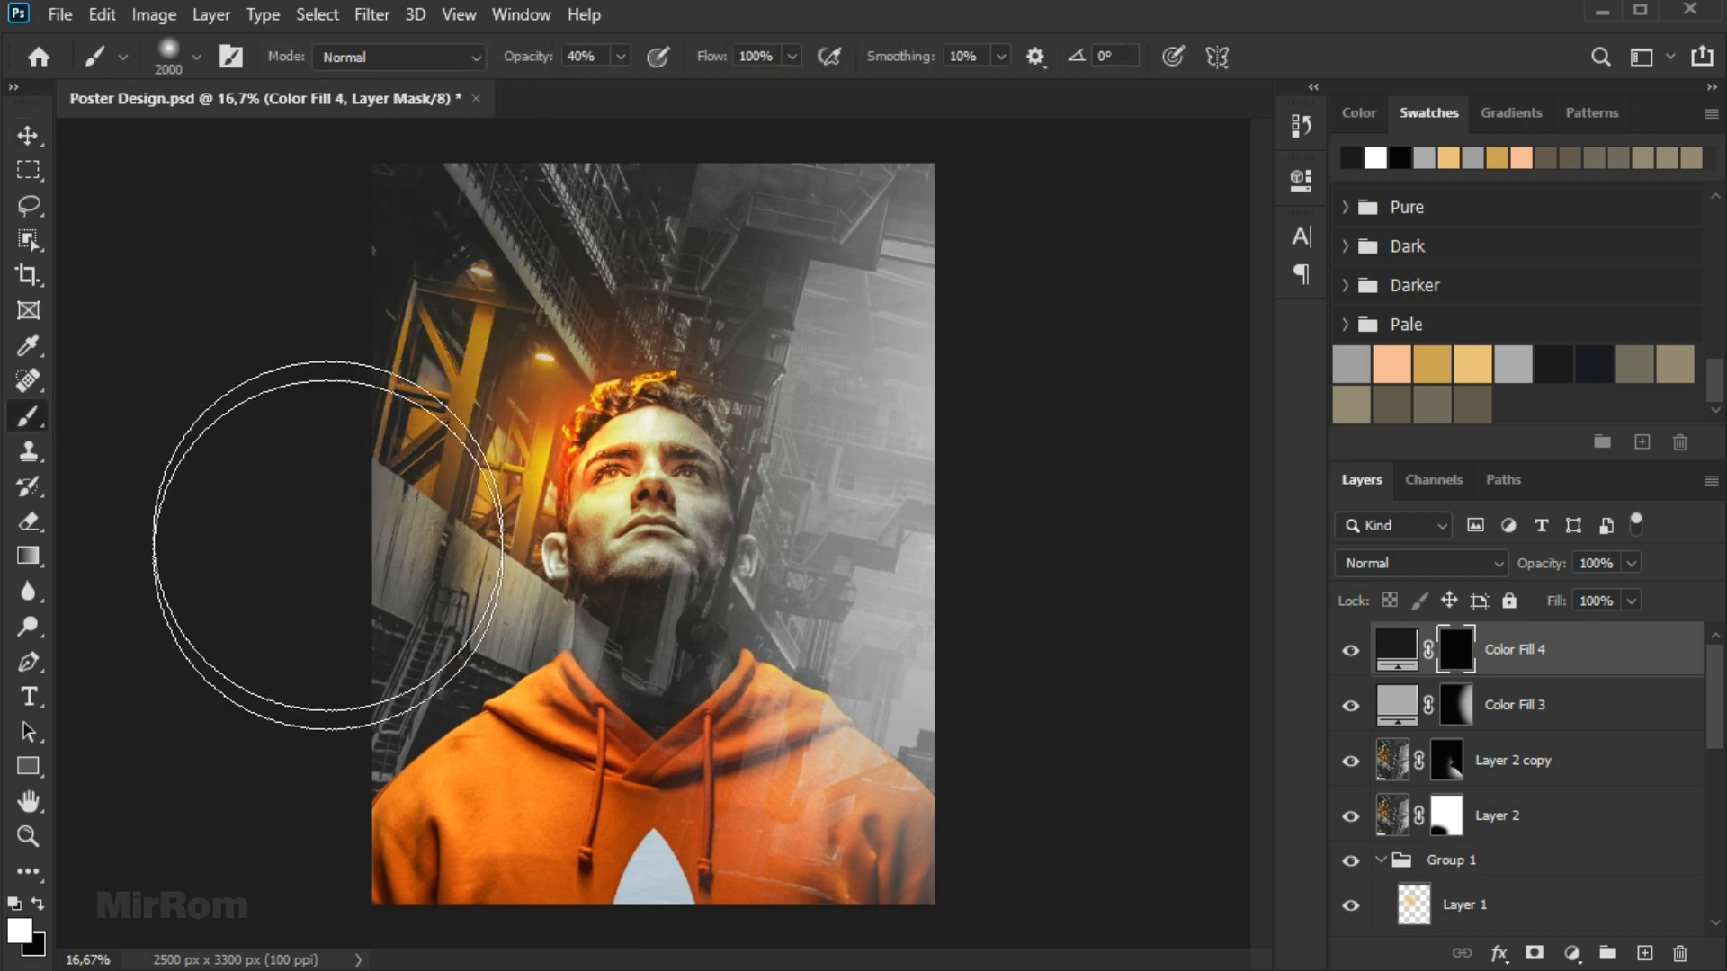
drag(288, 378, 492, 673)
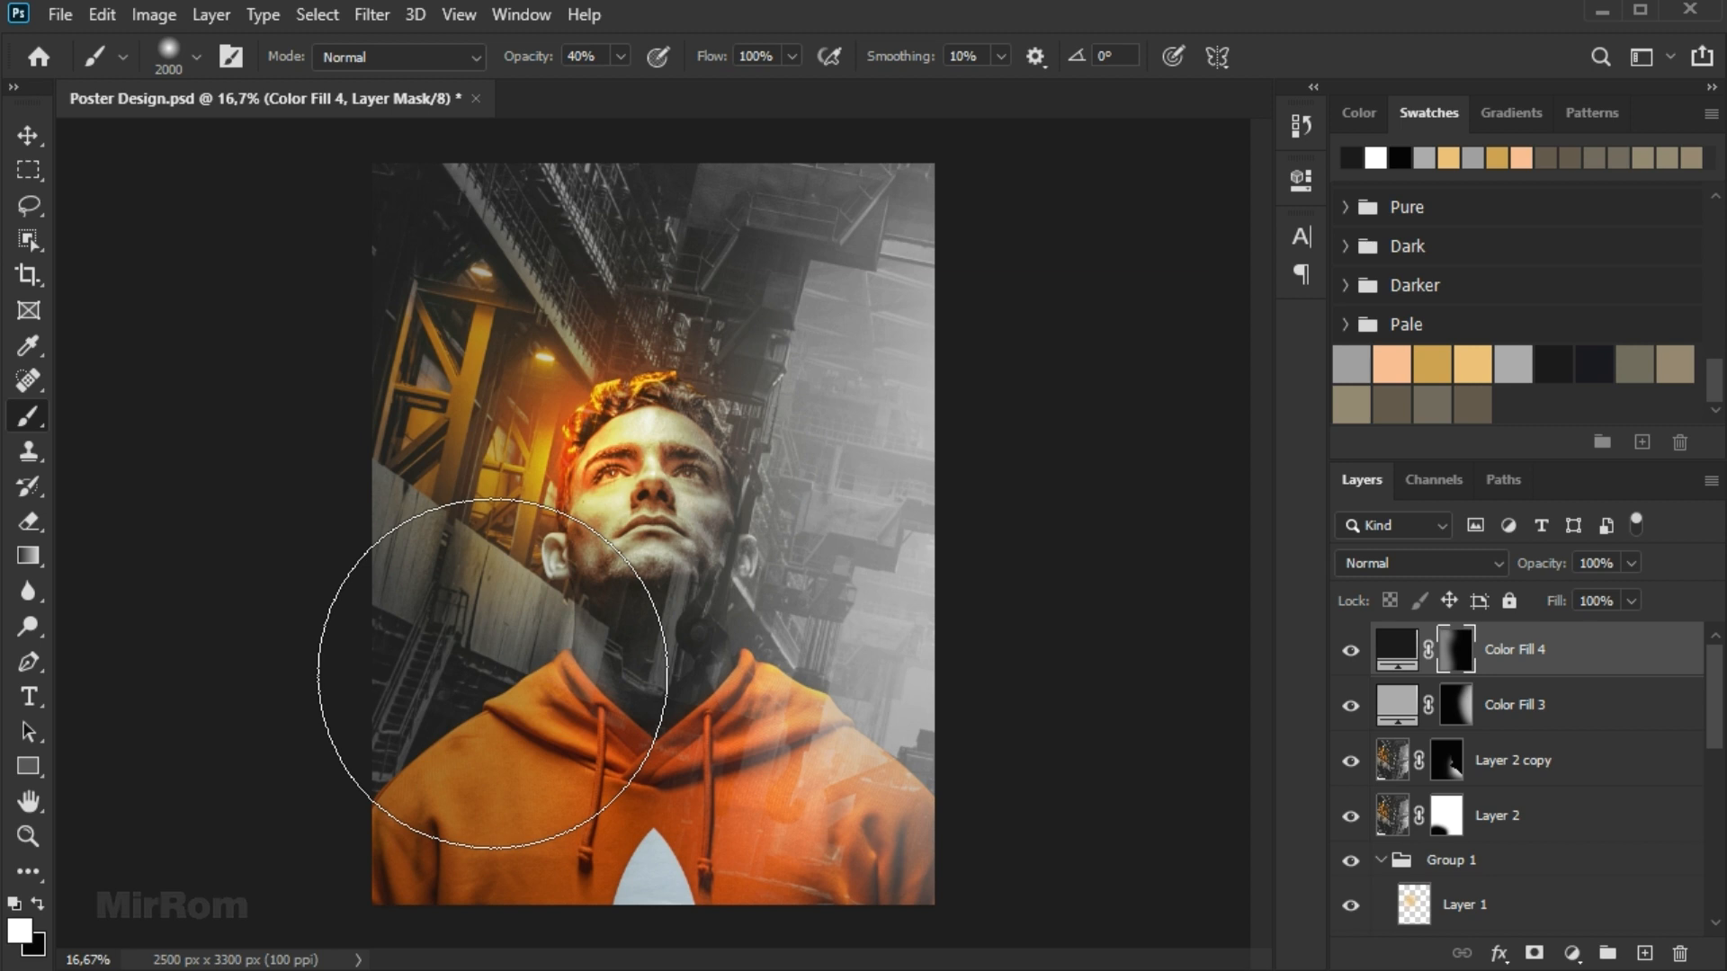
key(ctrl+minus)
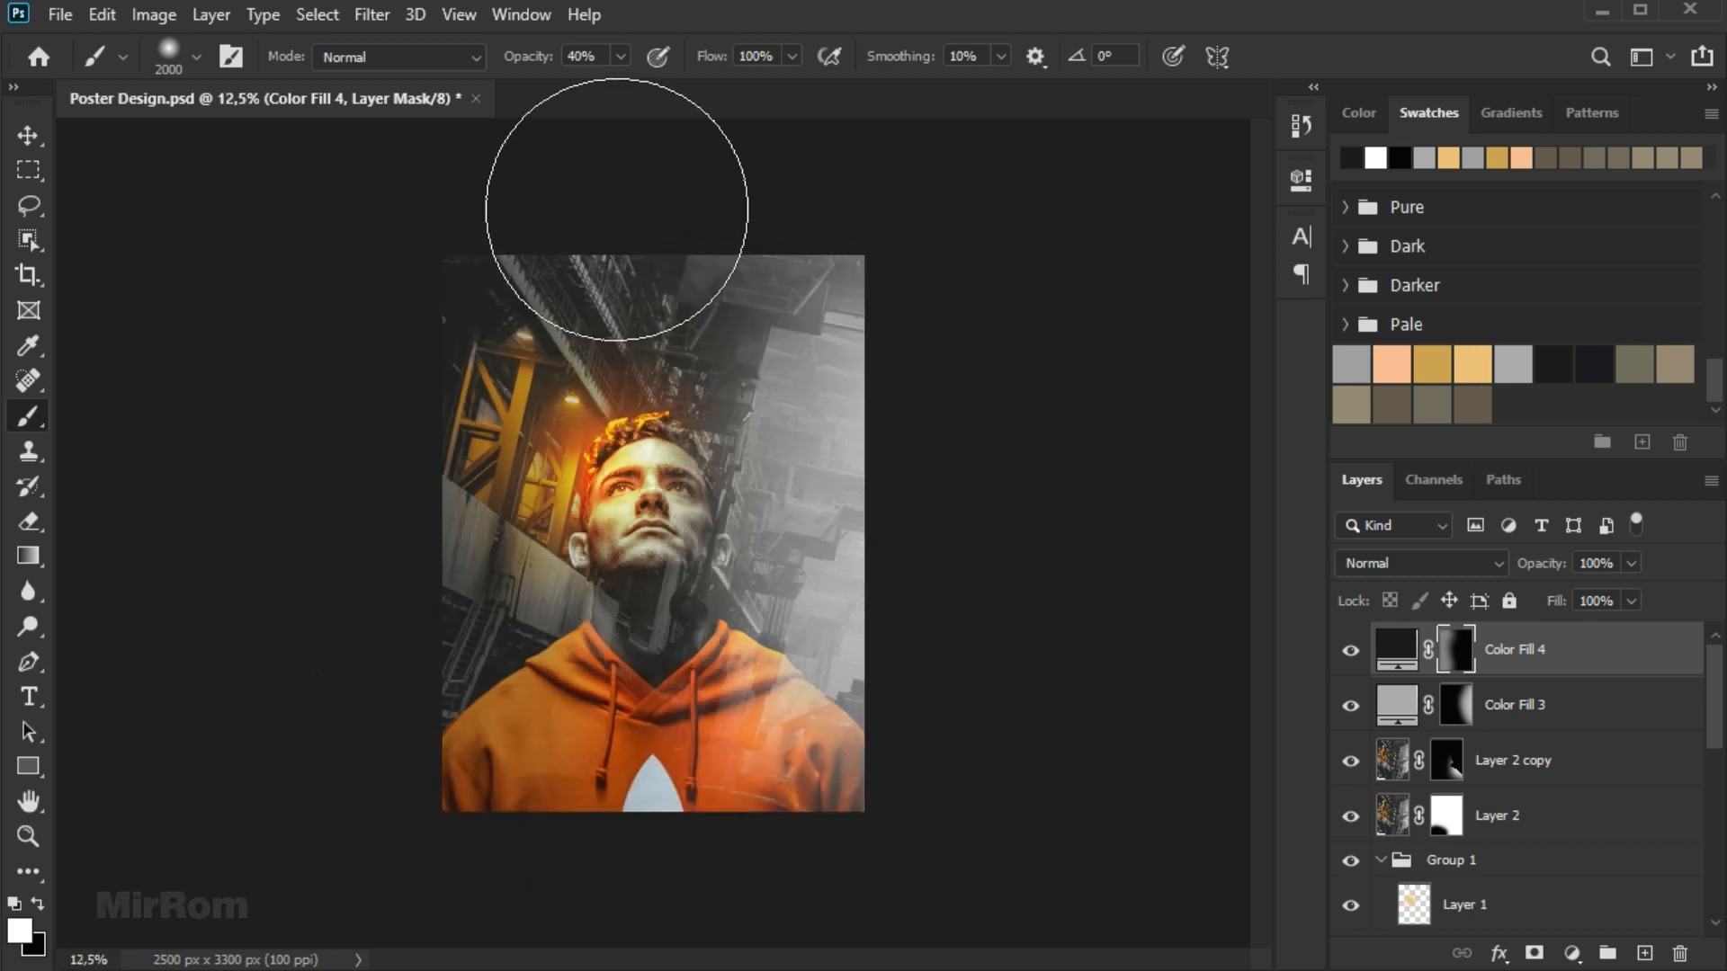
mouse_move(479, 299)
mouse_down()
mouse_move(494, 809)
mouse_move(546, 747)
mouse_move(437, 576)
mouse_move(385, 352)
mouse_move(365, 756)
mouse_move(538, 822)
mouse_move(464, 824)
mouse_move(399, 712)
mouse_move(340, 344)
mouse_move(167, 282)
mouse_move(514, 155)
mouse_move(605, 216)
mouse_move(846, 294)
mouse_move(911, 156)
mouse_up()
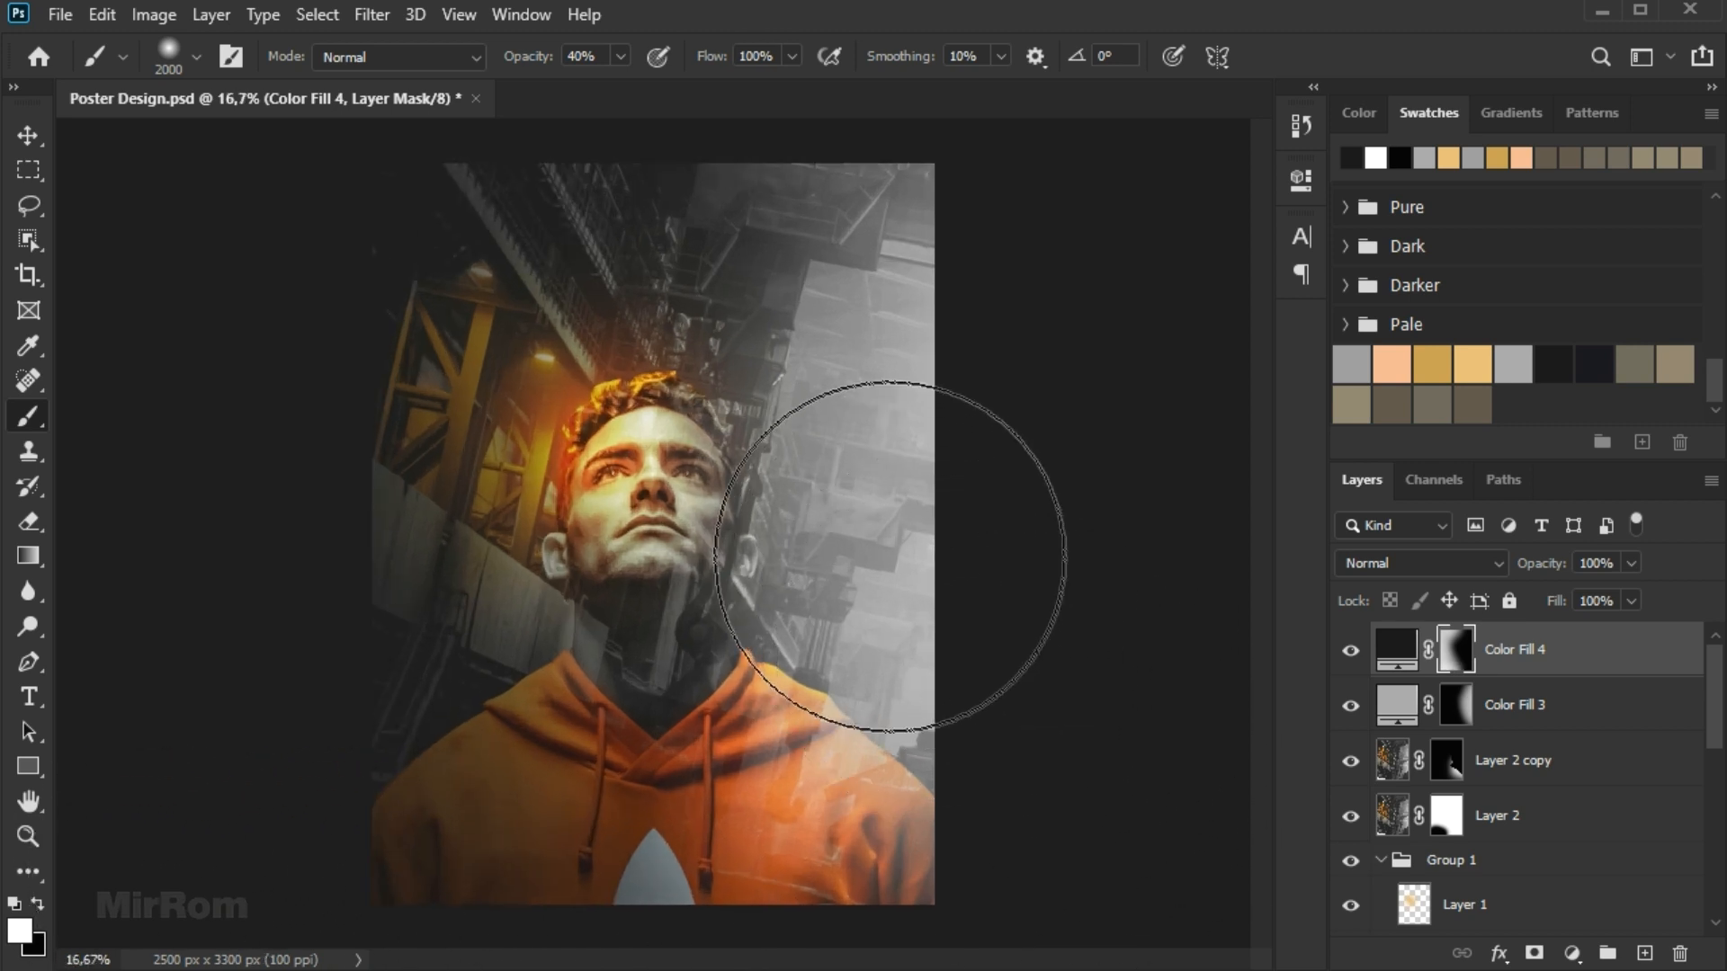
key(v)
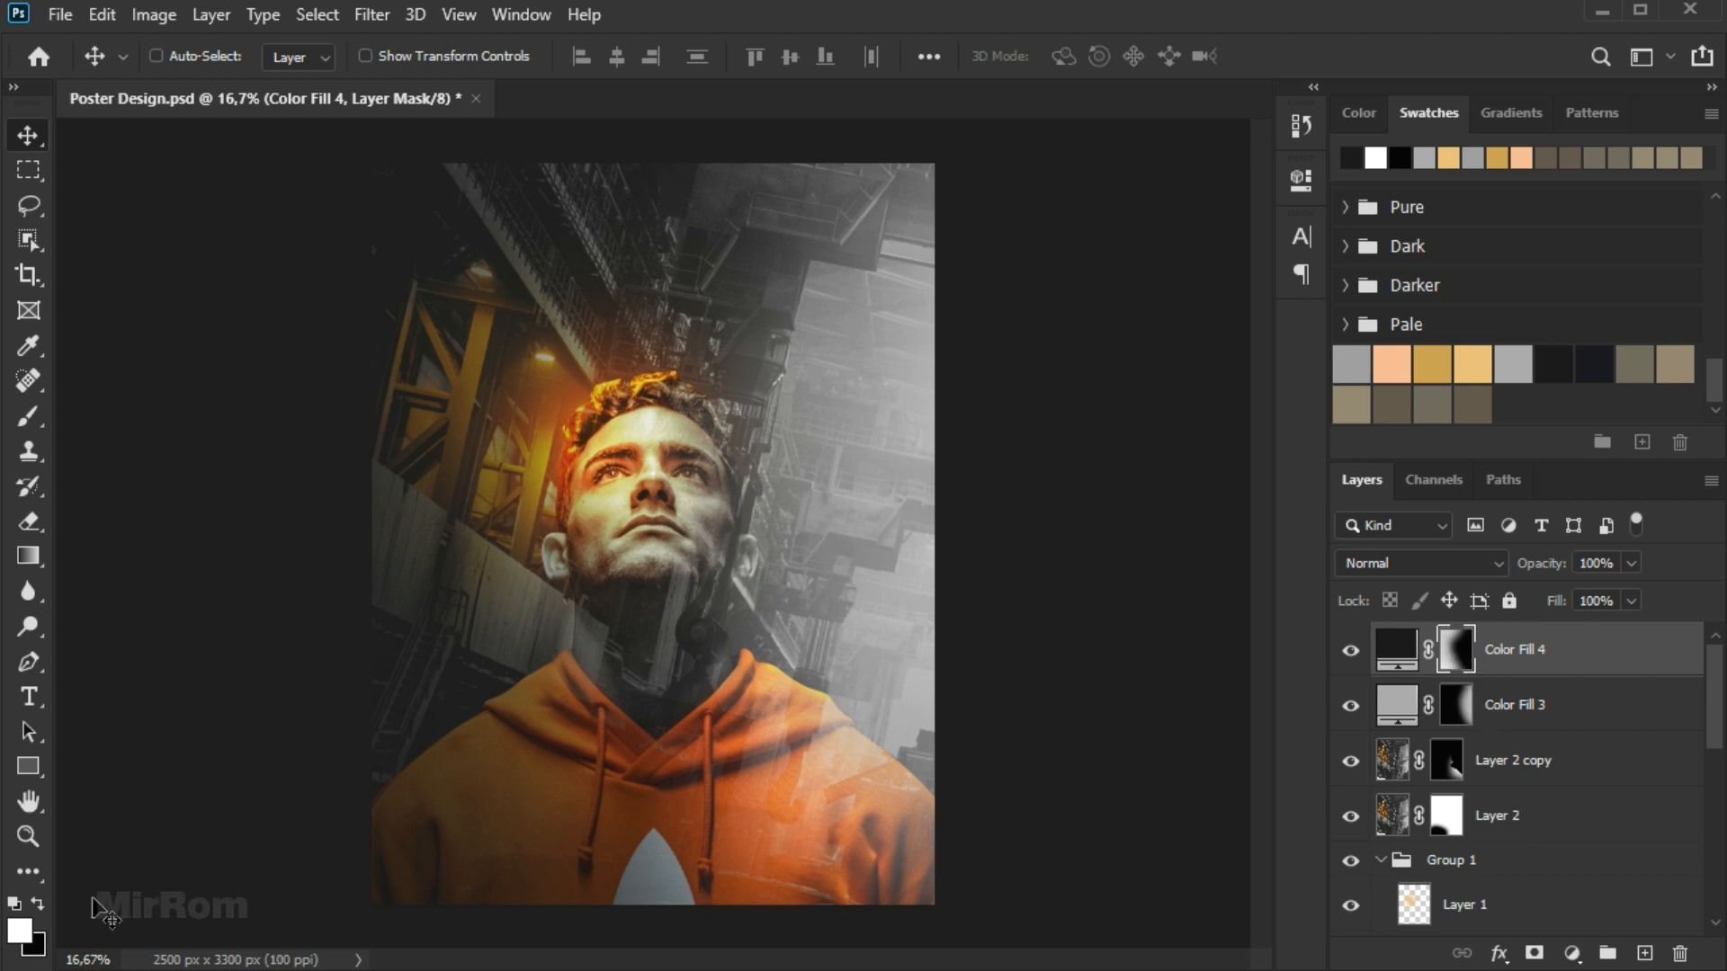
Paint black on the Color Fill 4 mask around the face and nearby glow, using 1300 px and 900 px brushes, and set the layer opacity to 95%.
key(x)
key(b)
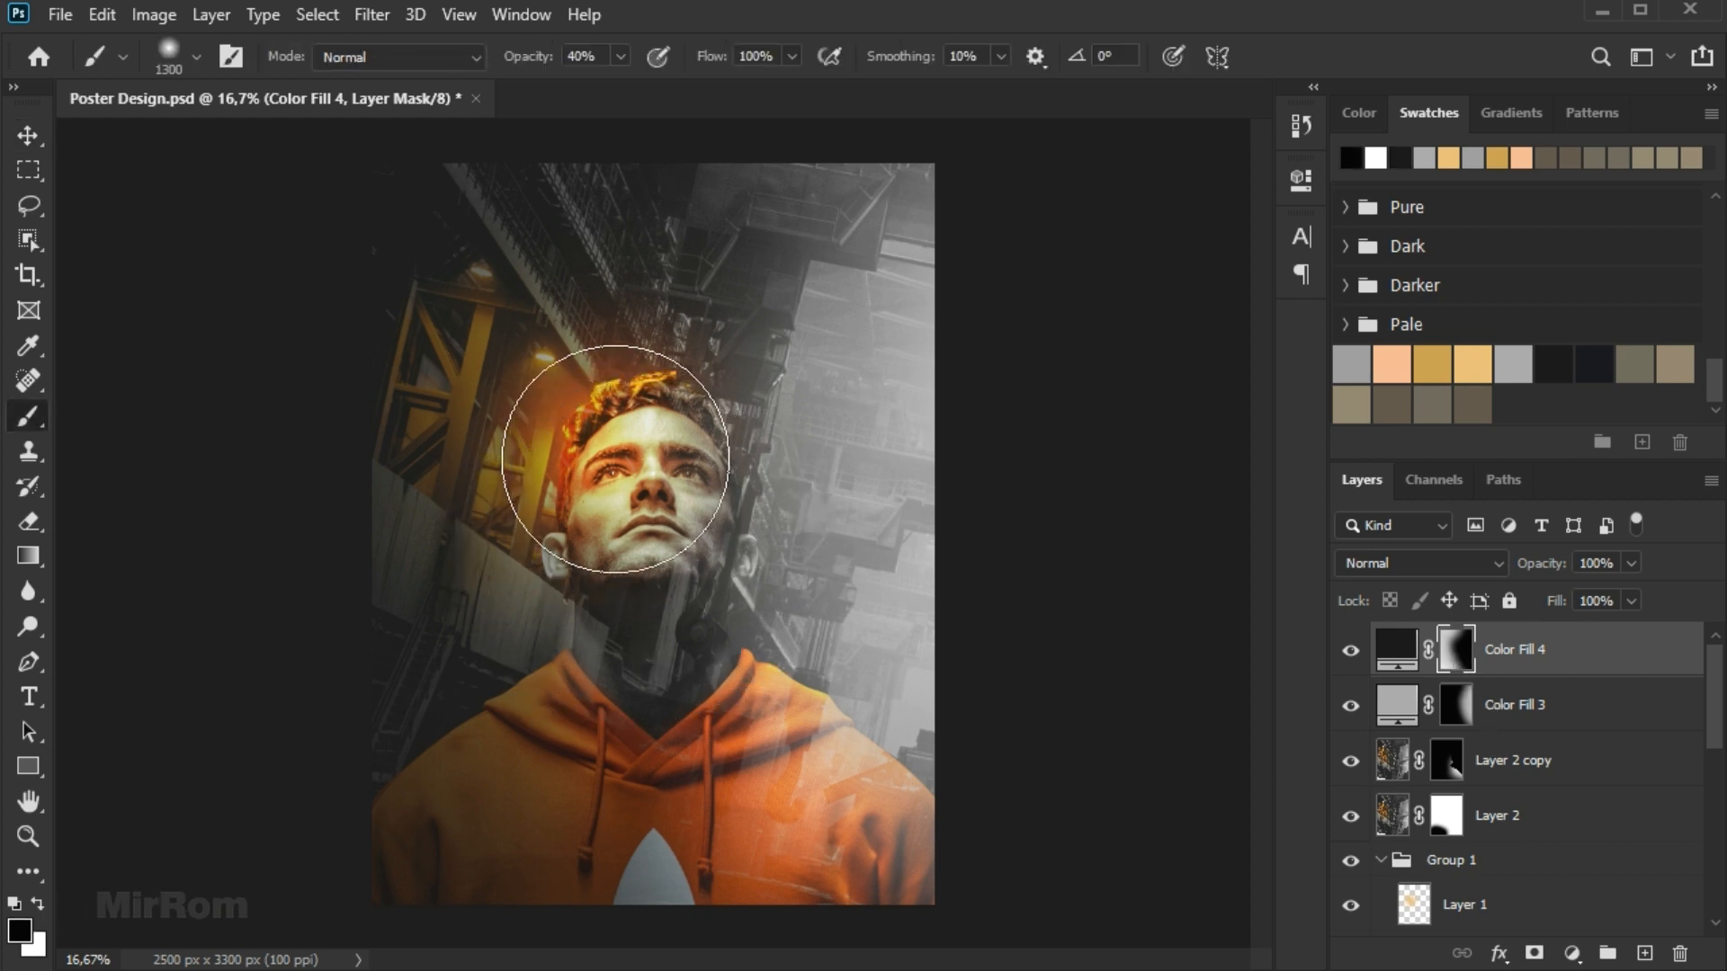
click(606, 463)
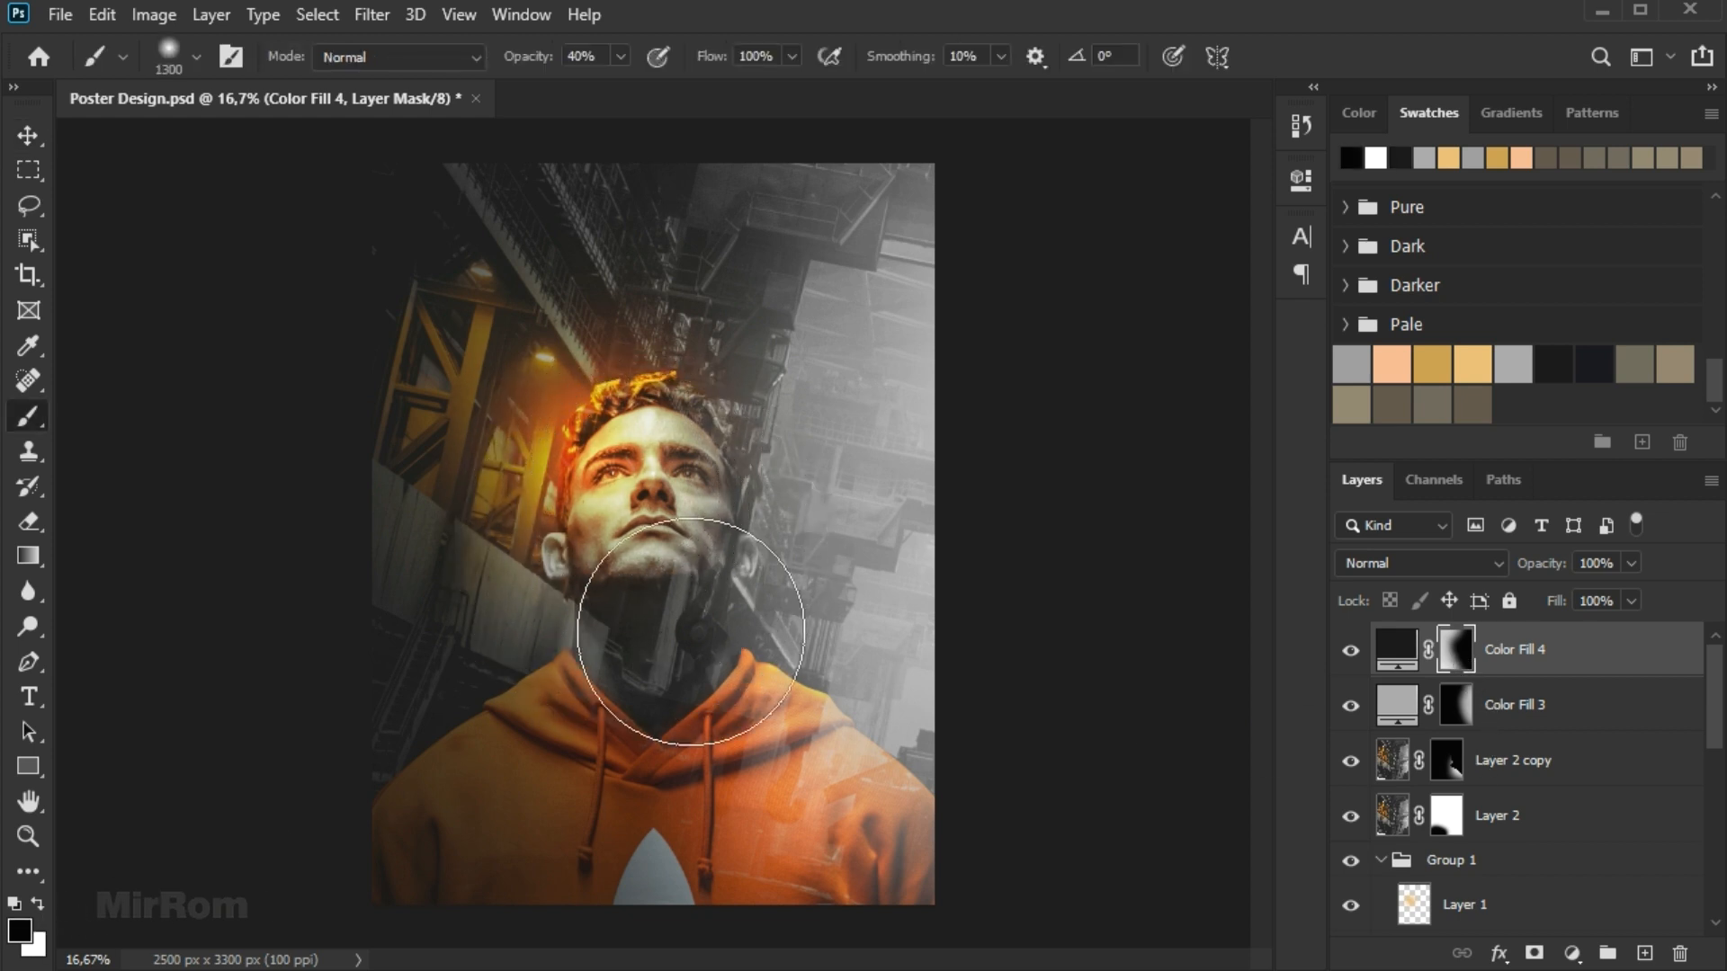
key(bracketleft)
key(bracketleft)
key(bracketleft)
key(bracketleft)
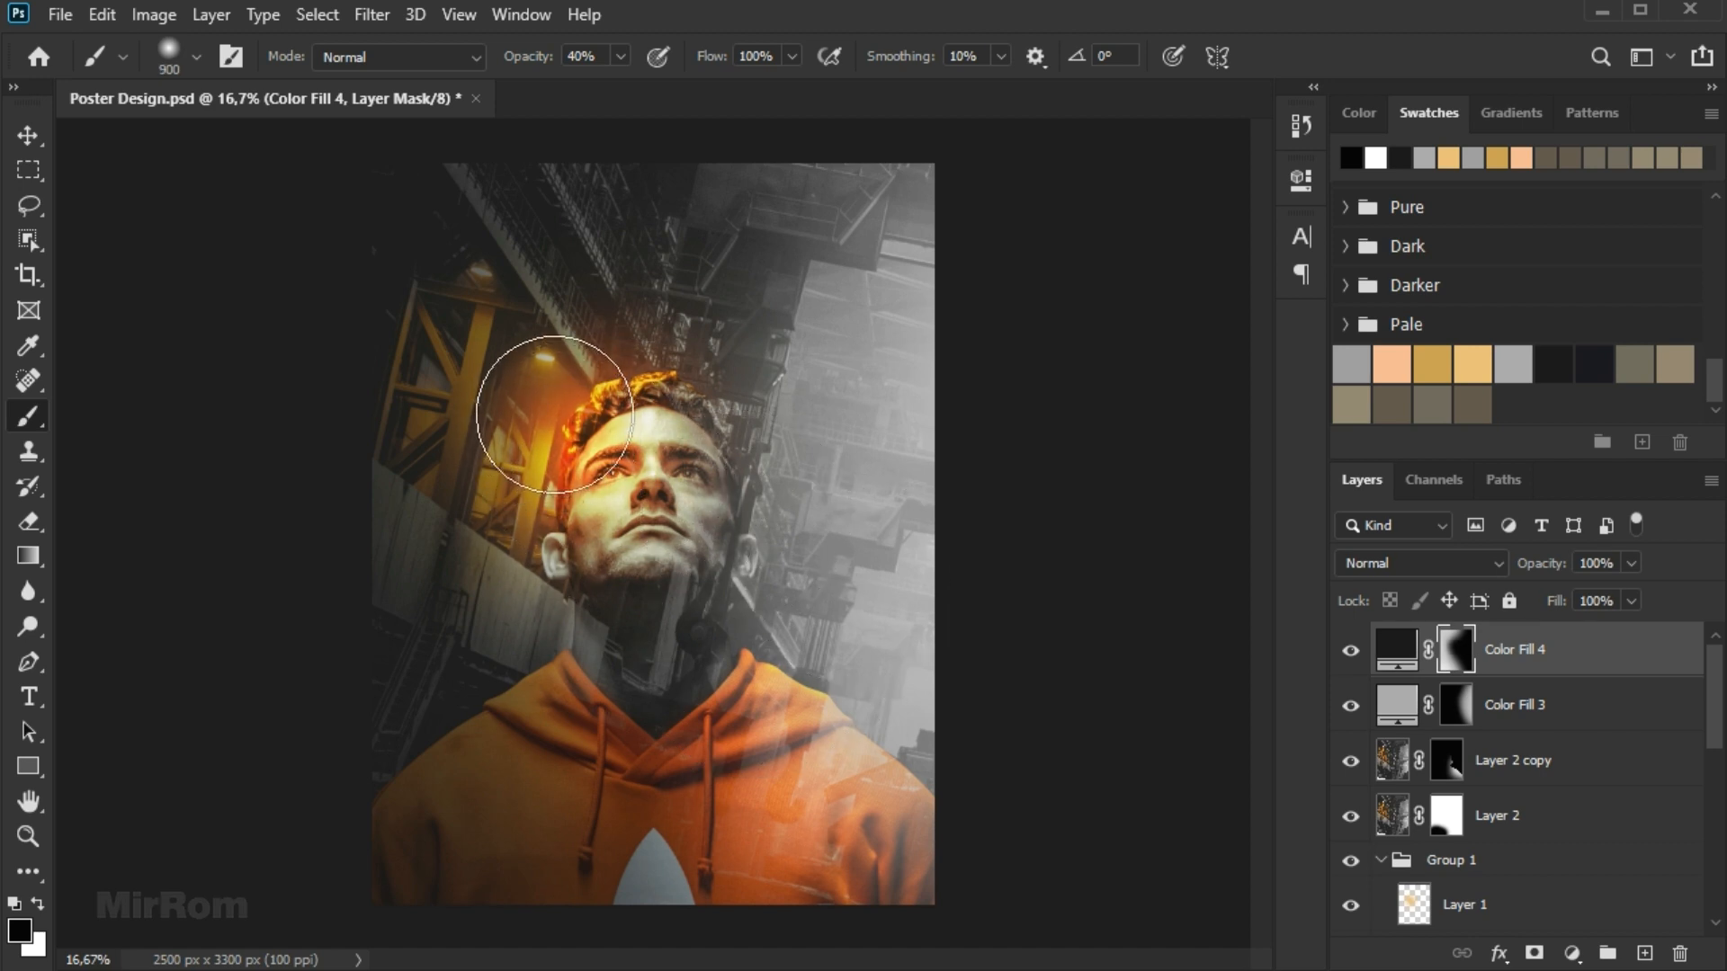
key(v)
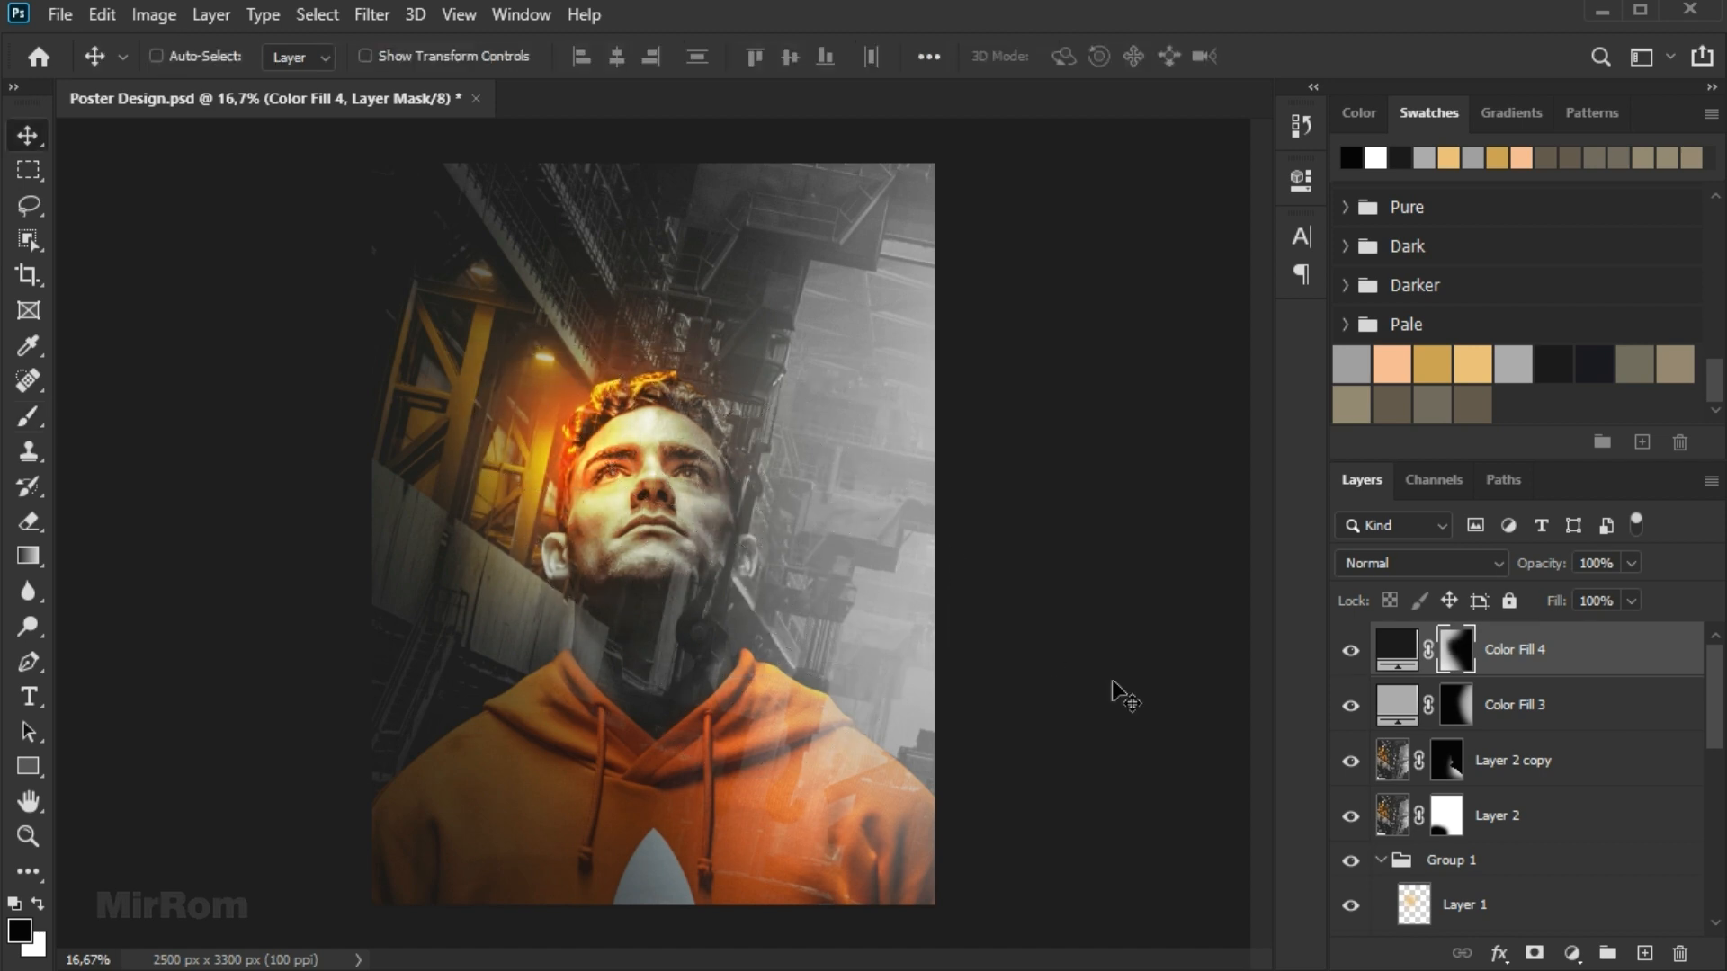
click(1630, 564)
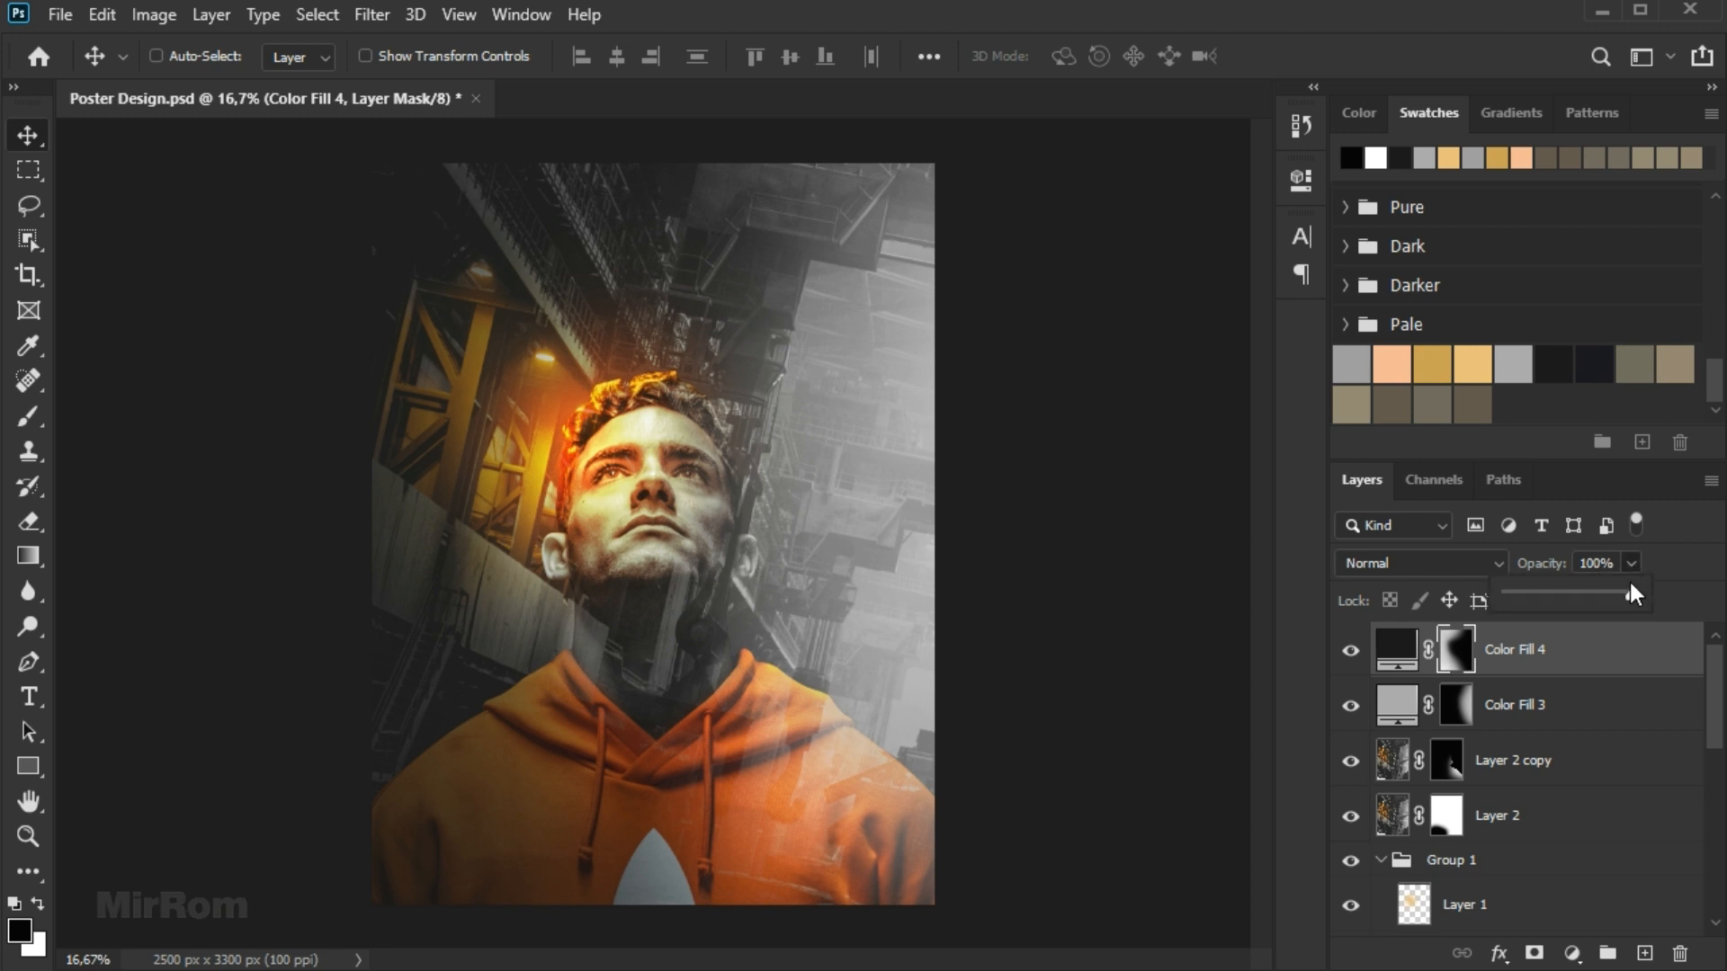
click(1574, 660)
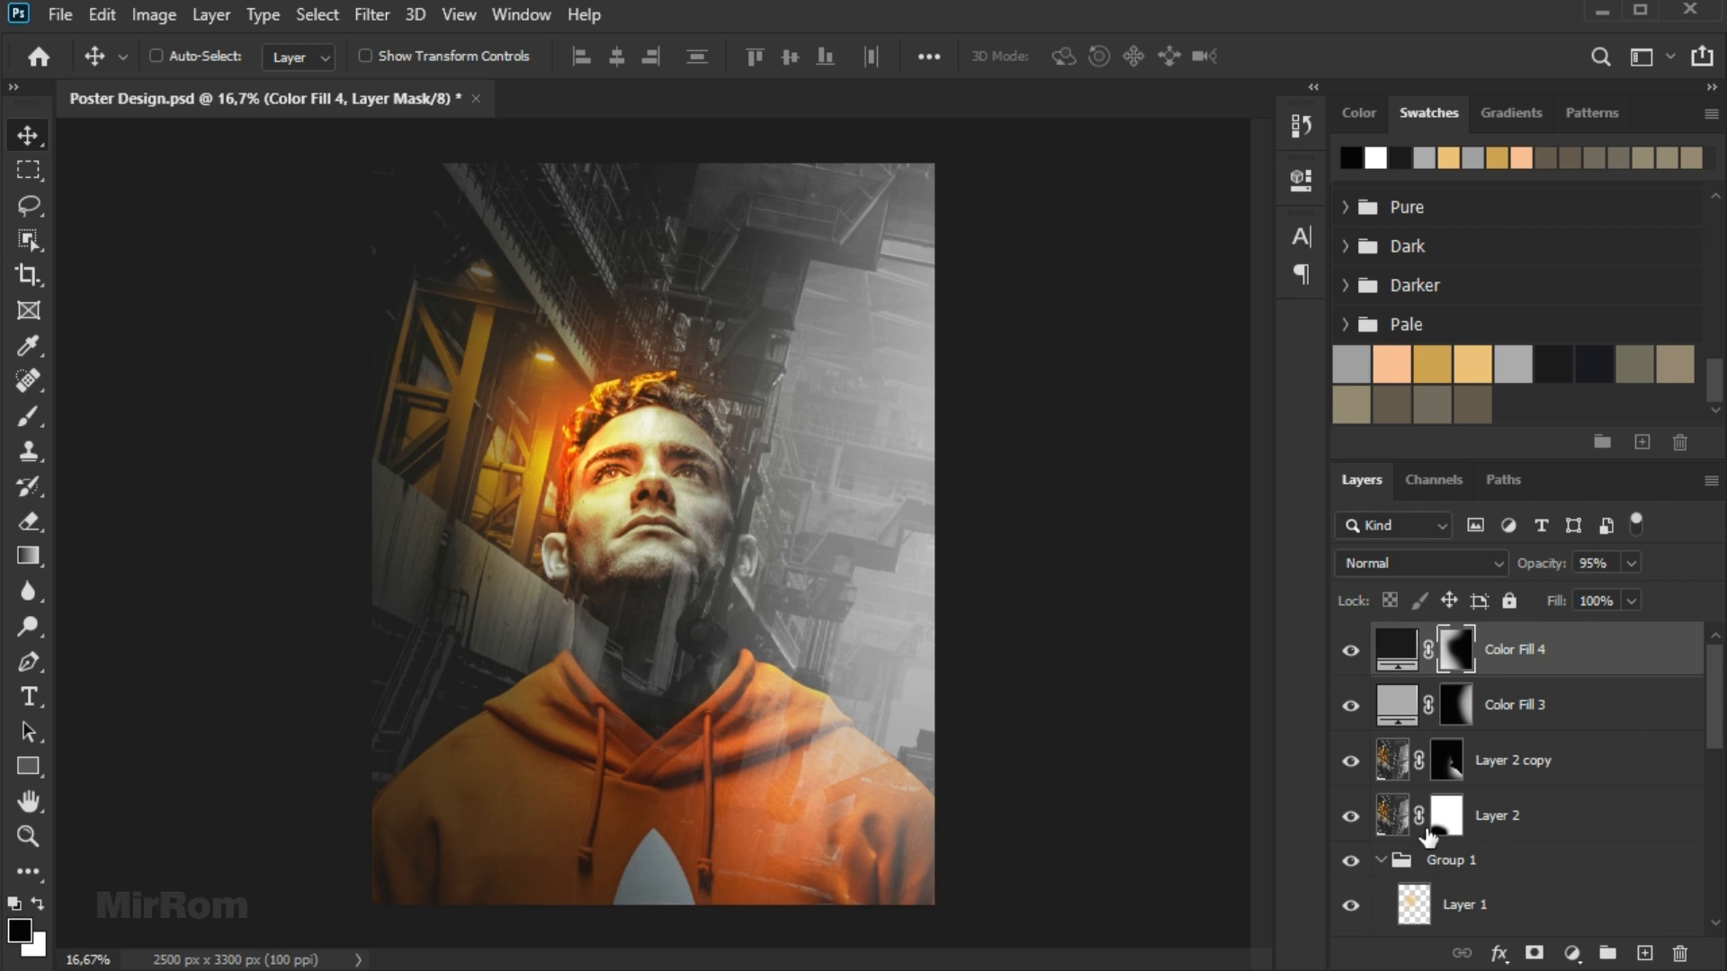
Create a new layer above Color Fill 4 and set the foreground color to 161616.
click(1645, 955)
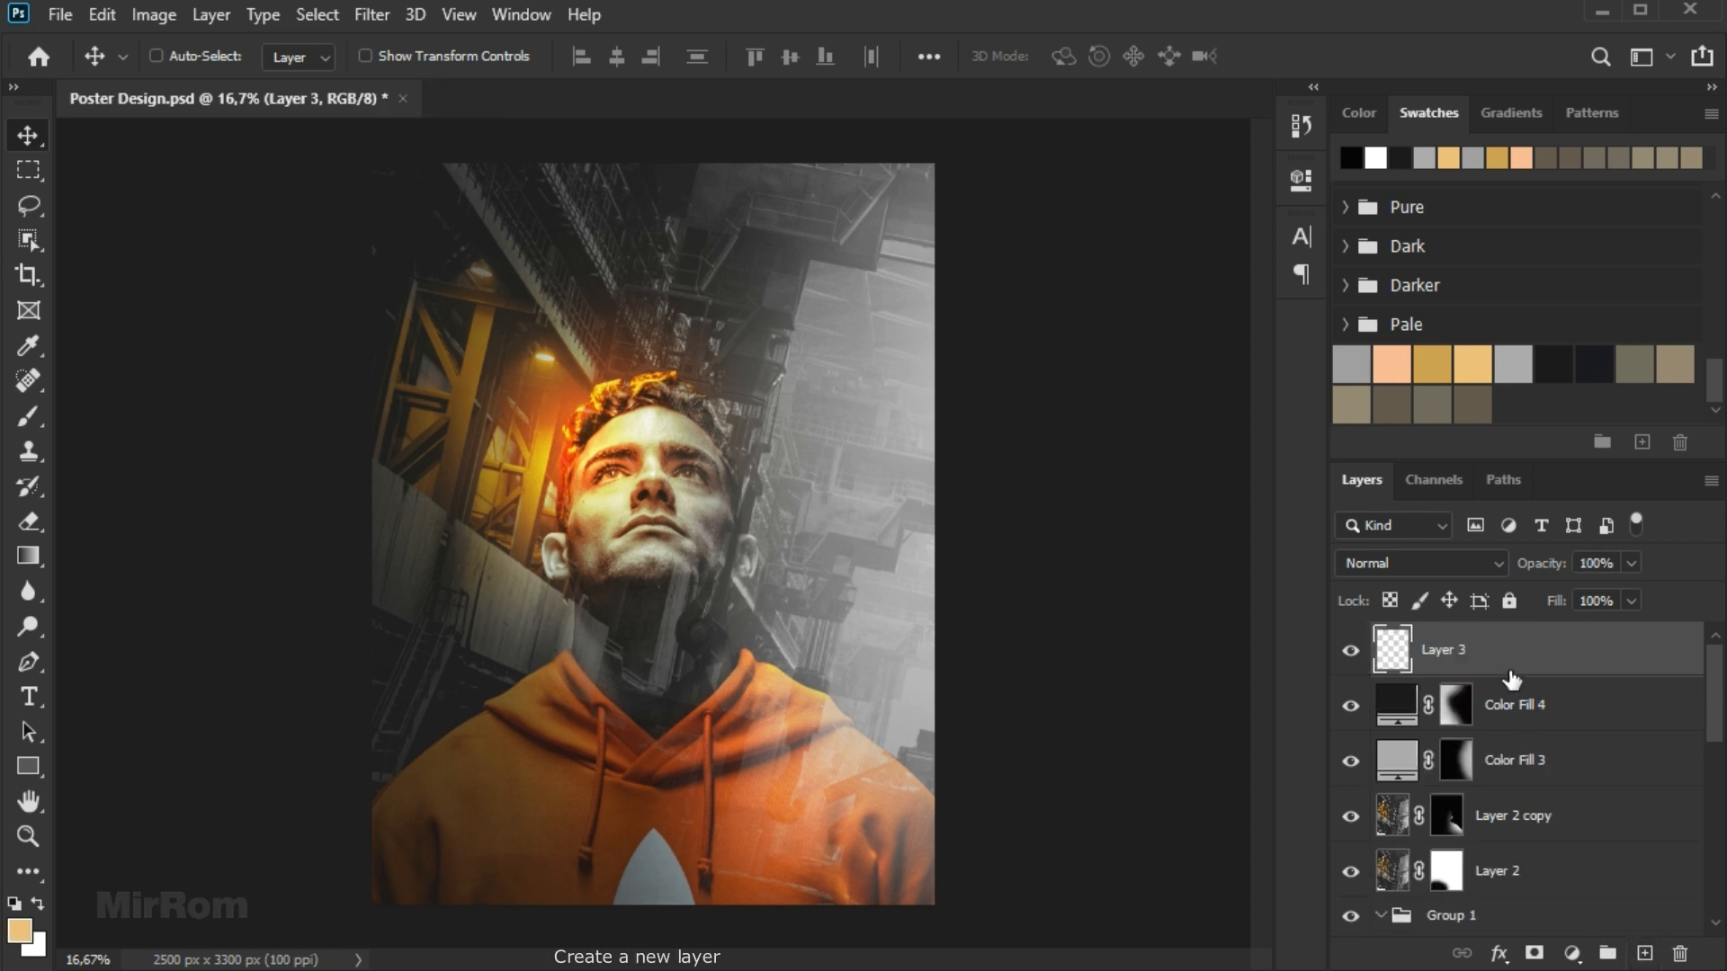
click(19, 931)
drag(1316, 407, 1339, 412)
click(1593, 364)
click(1560, 366)
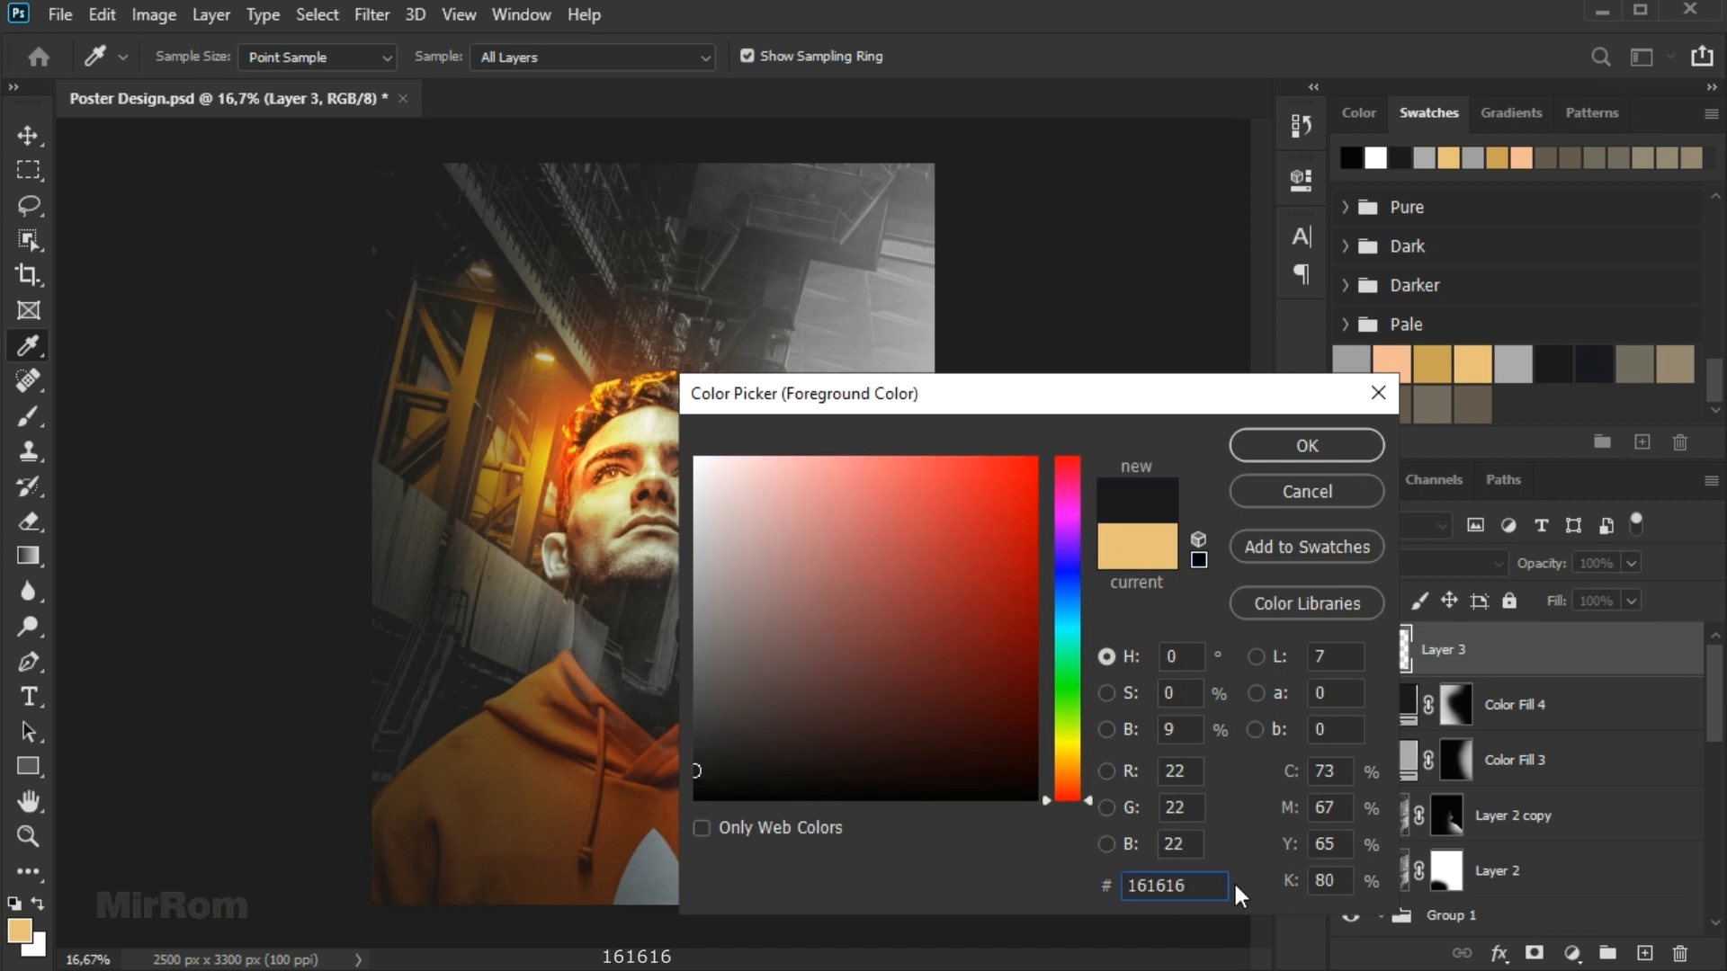
click(1276, 448)
Paint a single soft dark dab on Layer 3 beside the man's forehead, with an 1100 px brush at 100% opacity.
key(b)
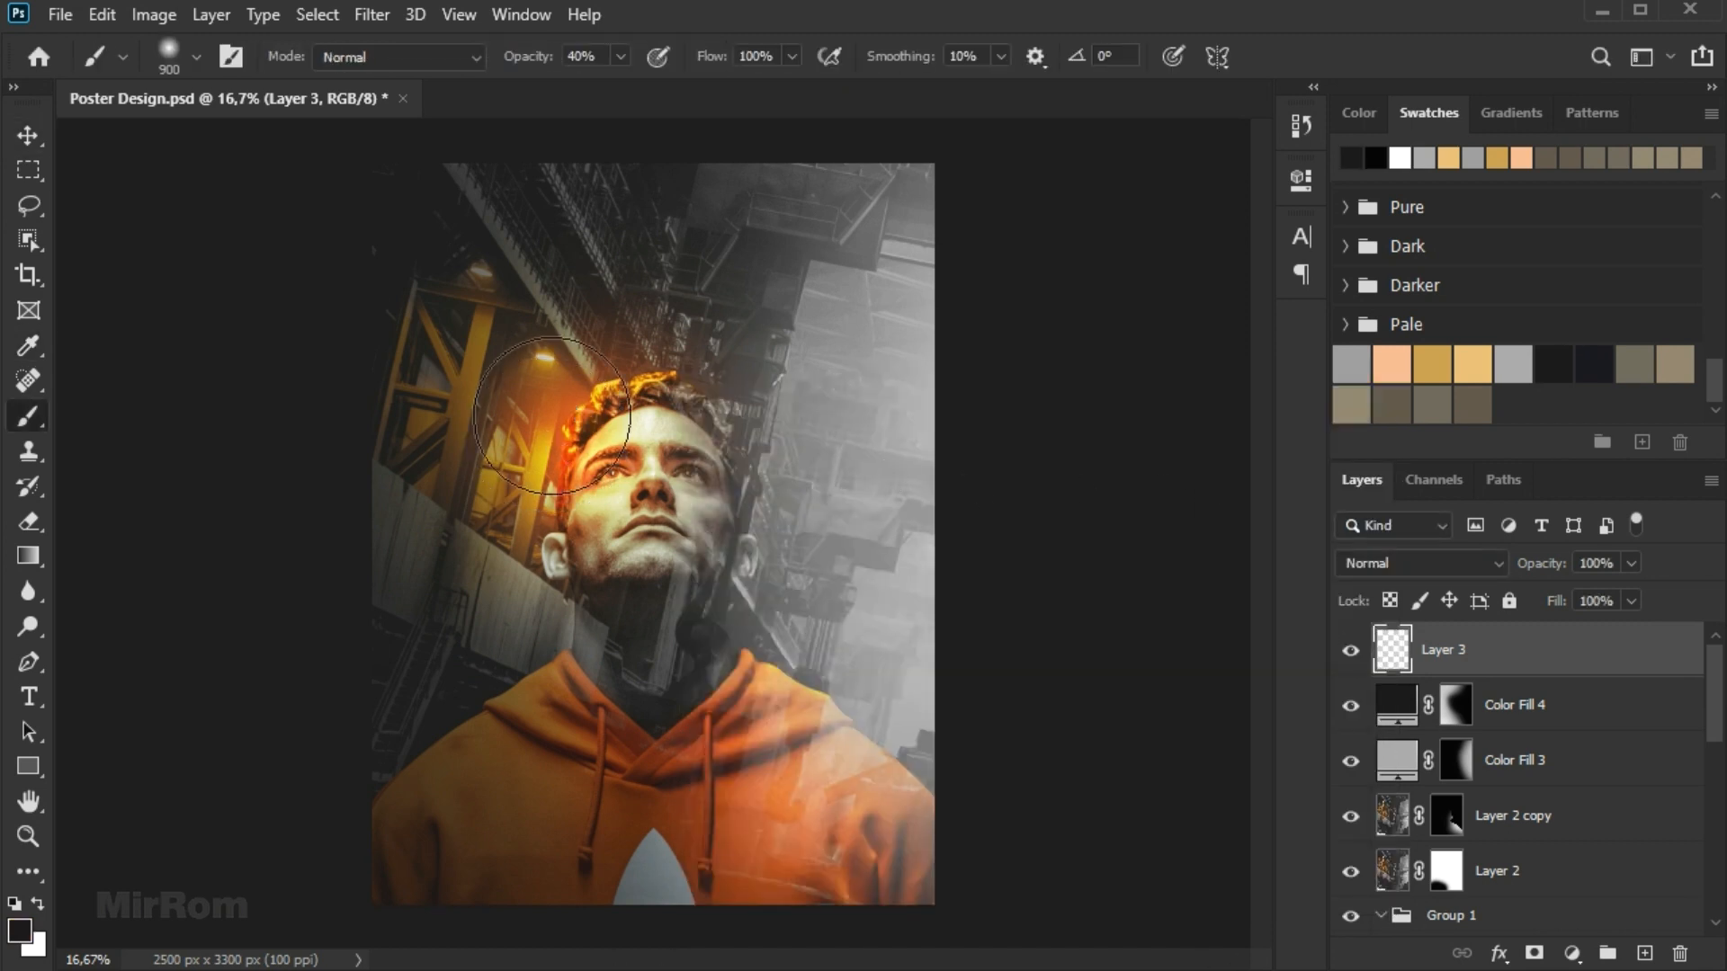
drag(621, 56, 693, 88)
click(595, 450)
key(ctrl+z)
key(bracketright)
key(bracketright)
click(566, 432)
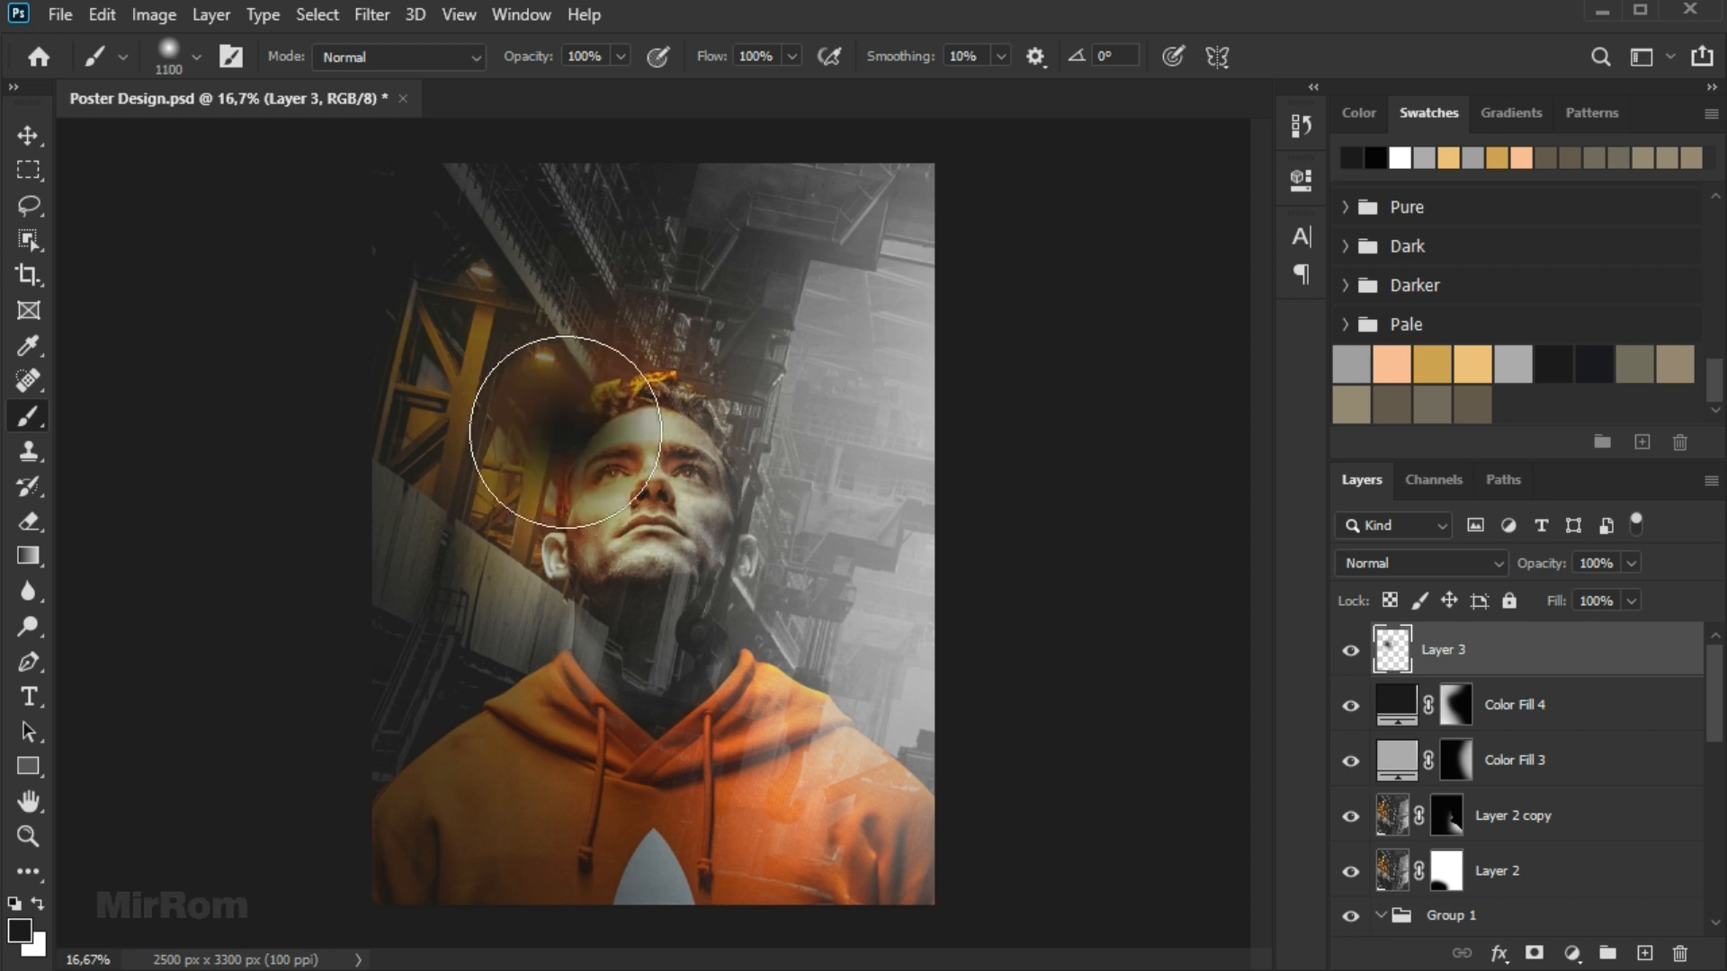
Set Layer 3 to the Color Dodge blend mode and adjust the glow's placement beside the man's forehead with a slight transform.
key(v)
click(1405, 564)
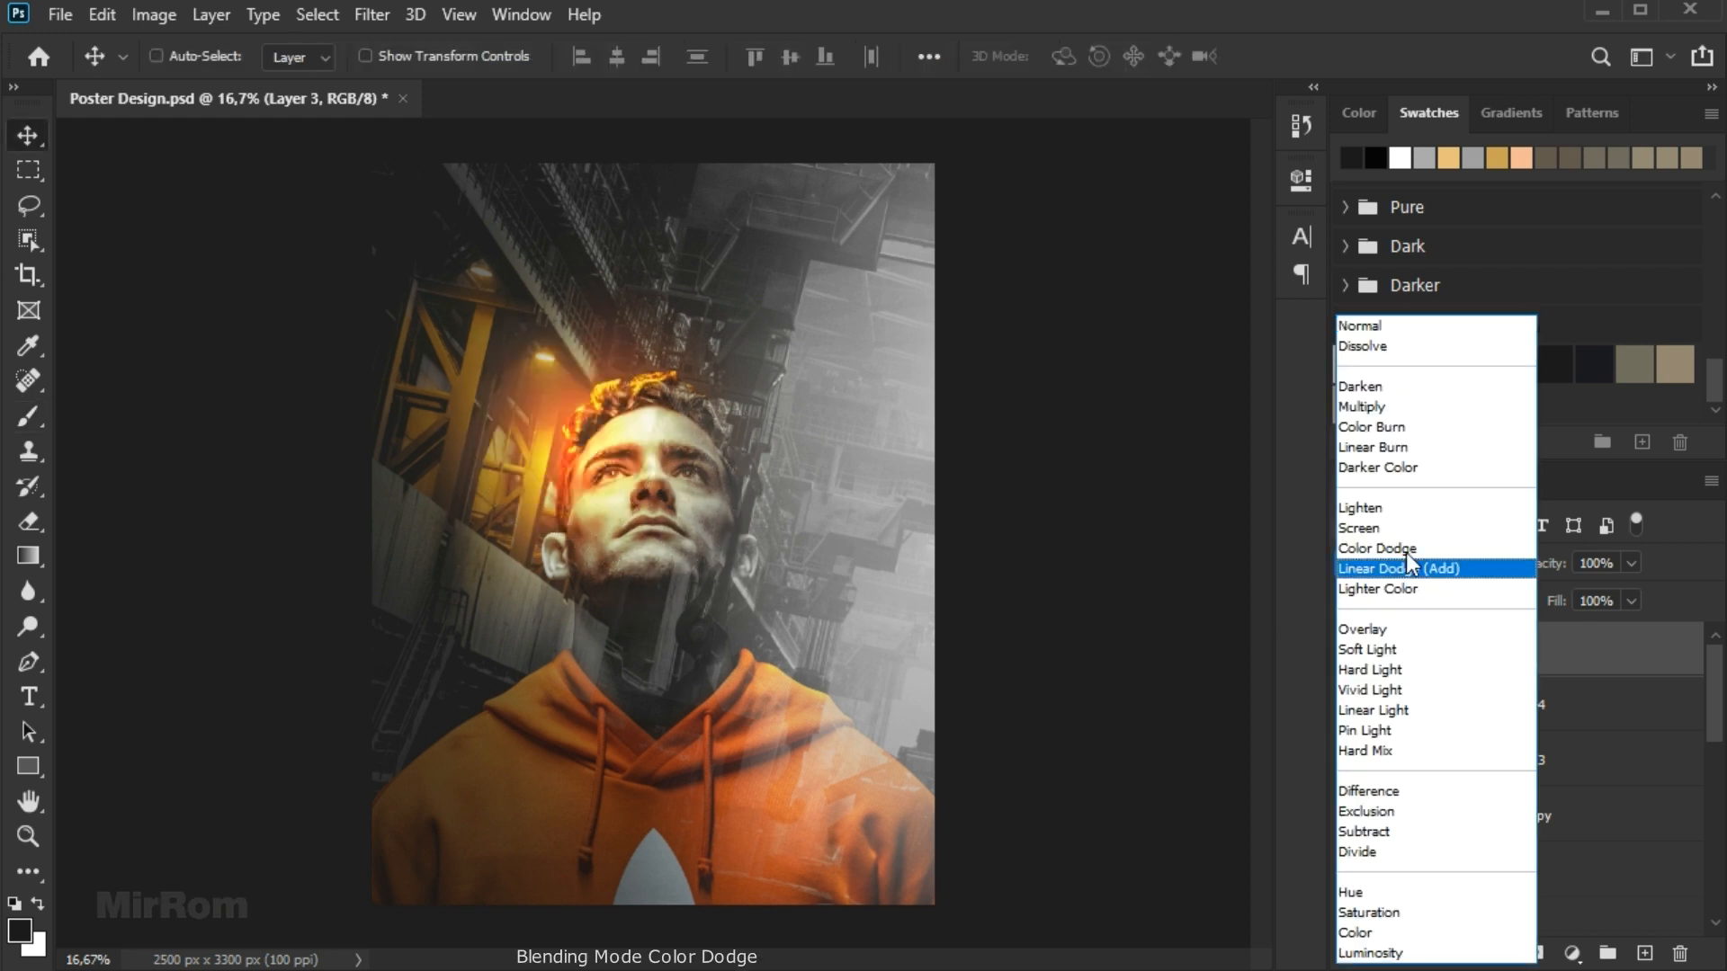
click(1409, 552)
drag(648, 445, 596, 440)
key(ctrl+t)
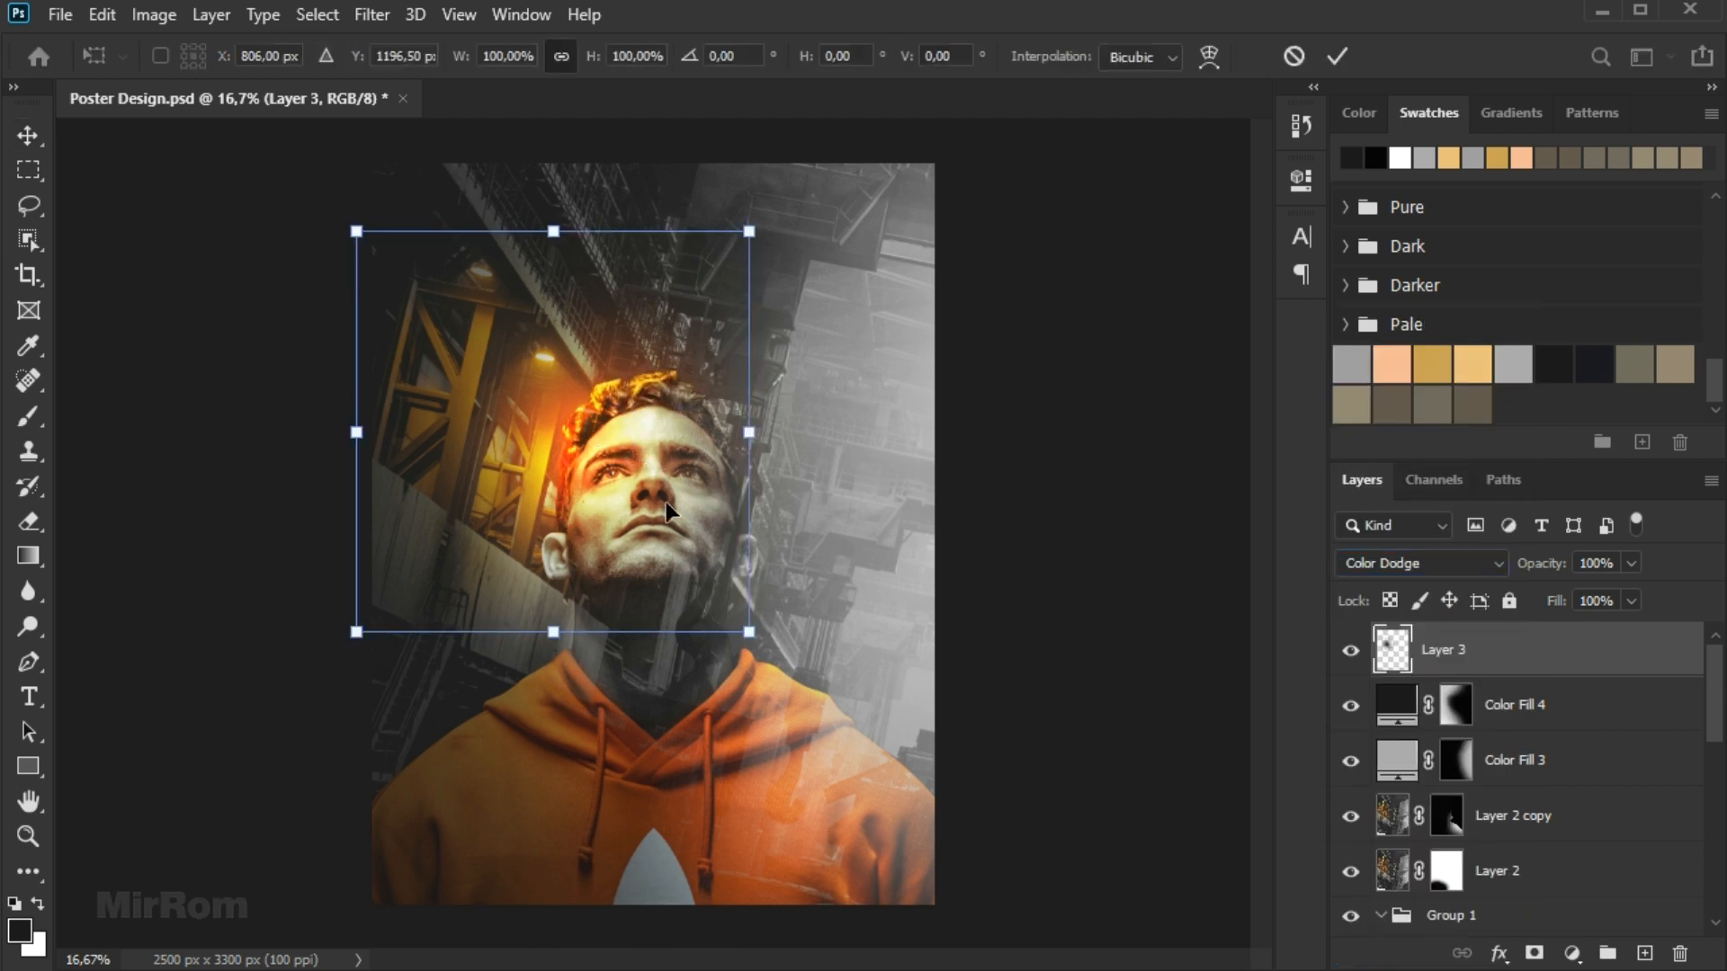
drag(754, 634, 757, 637)
drag(695, 467, 702, 457)
key(Return)
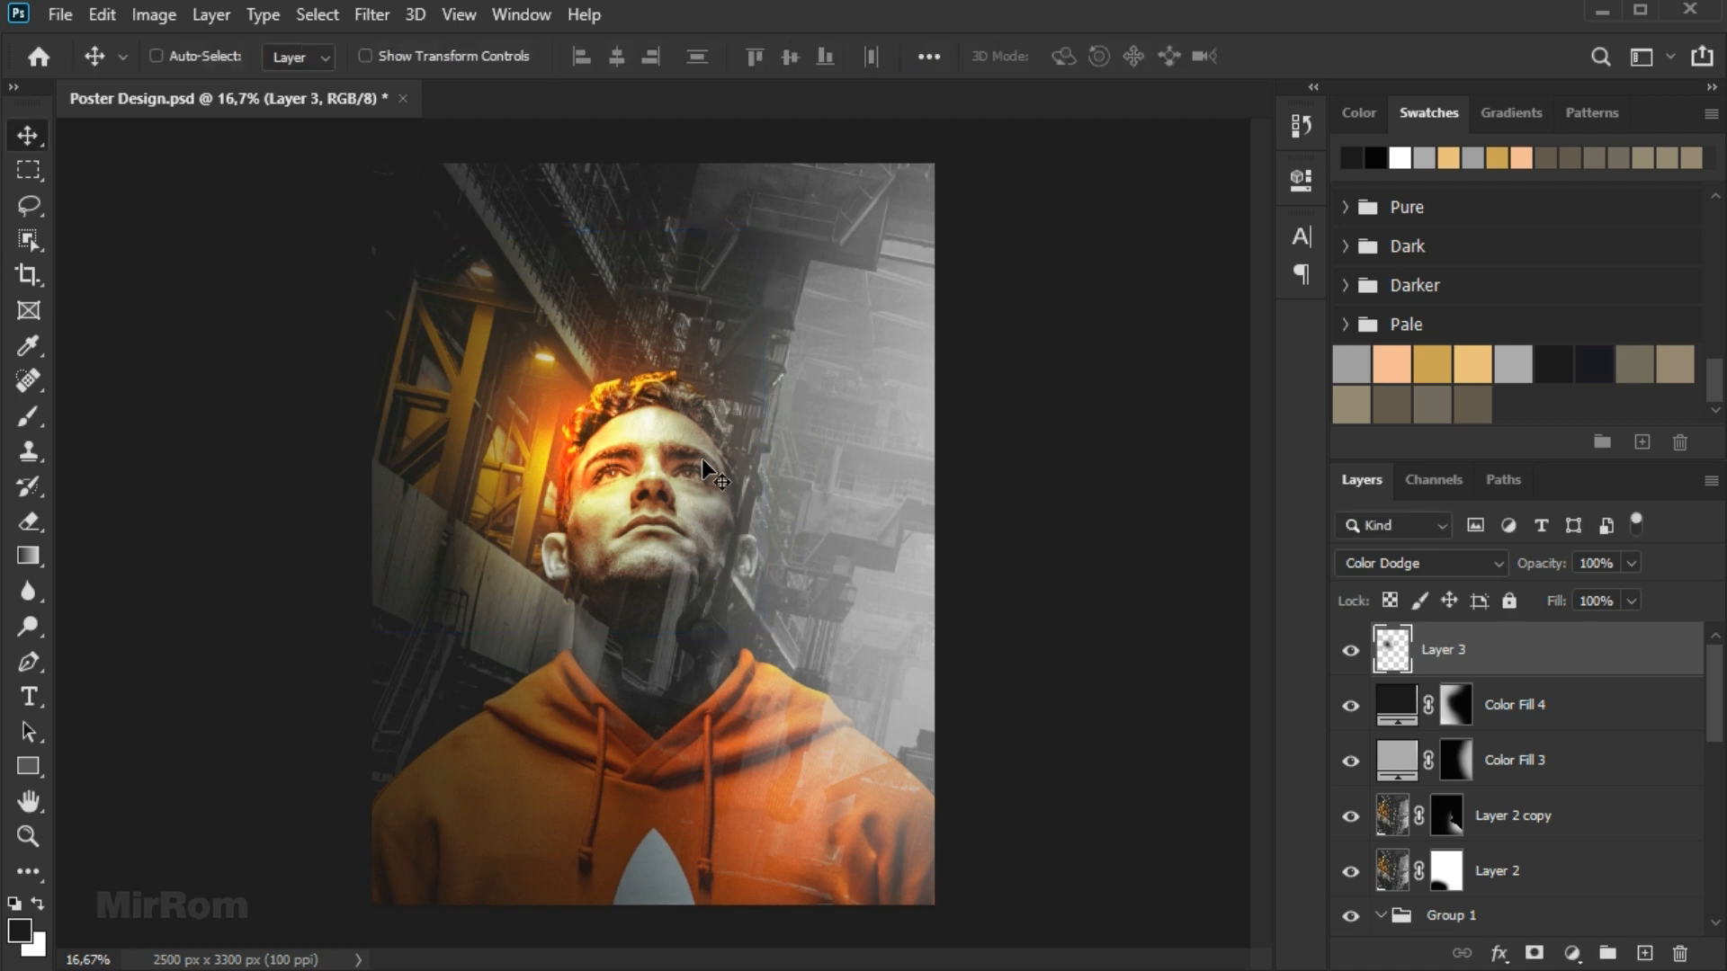
click(1350, 649)
click(1350, 649)
Open the flames_1_from_7_different_images_07 picture, copy it into the poster as a new top layer over the face, and close the source file.
click(62, 16)
click(94, 69)
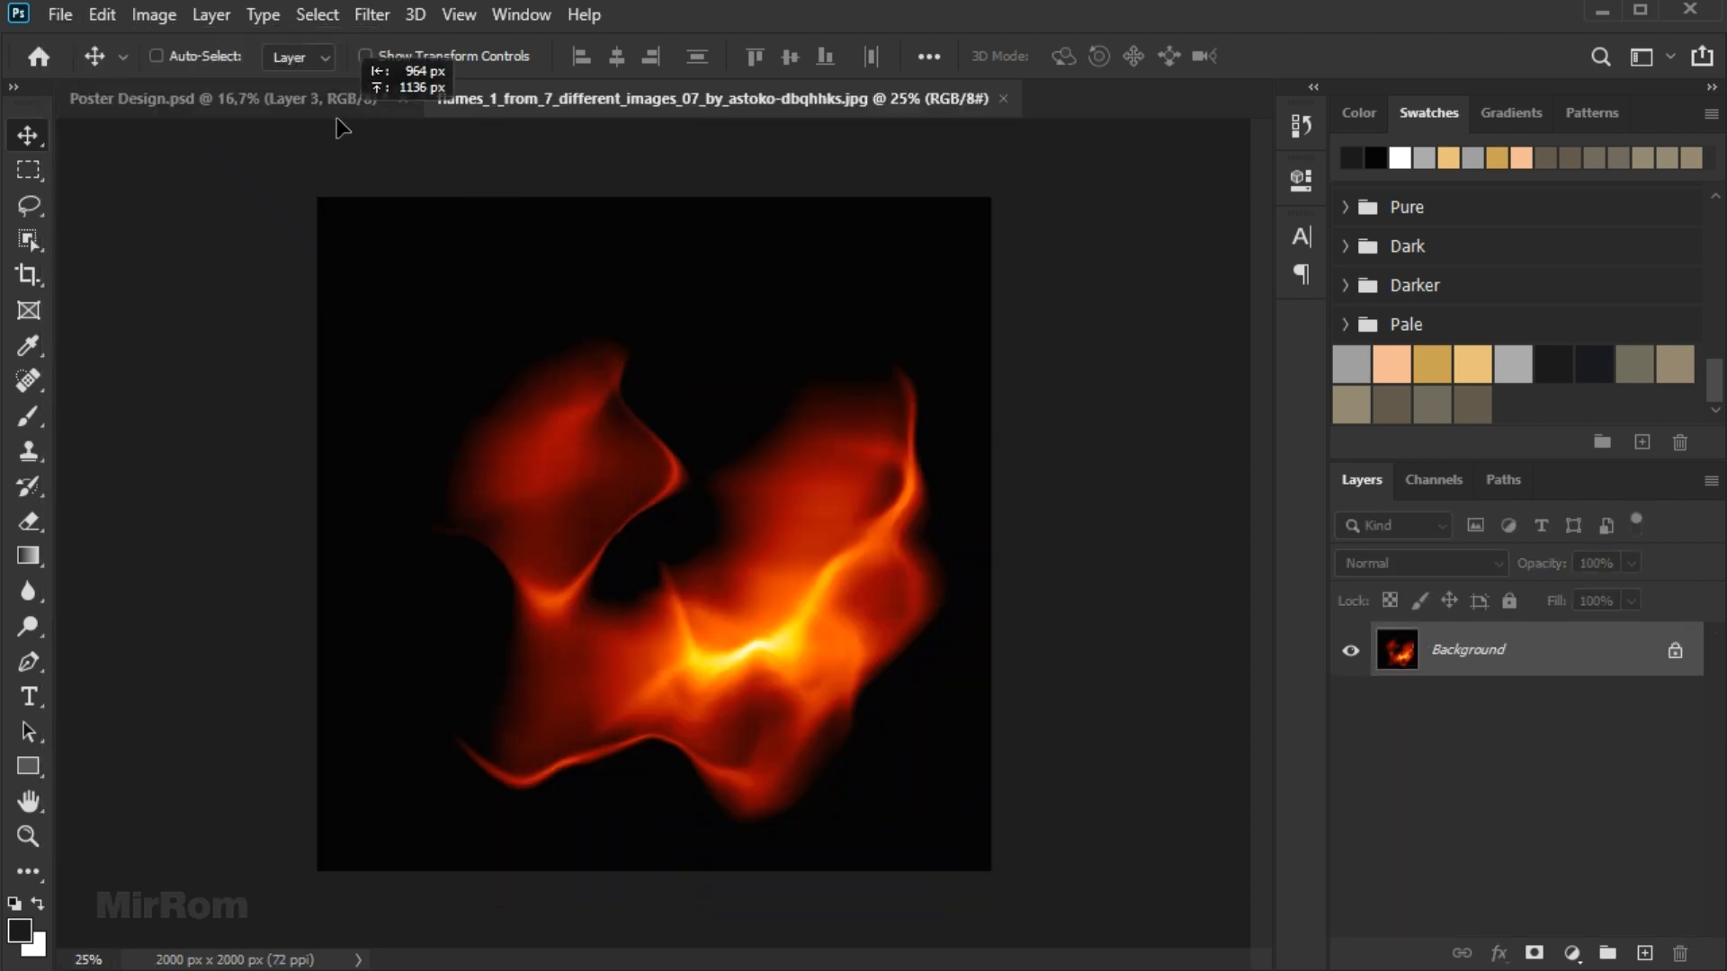
click(338, 117)
drag(332, 110, 567, 355)
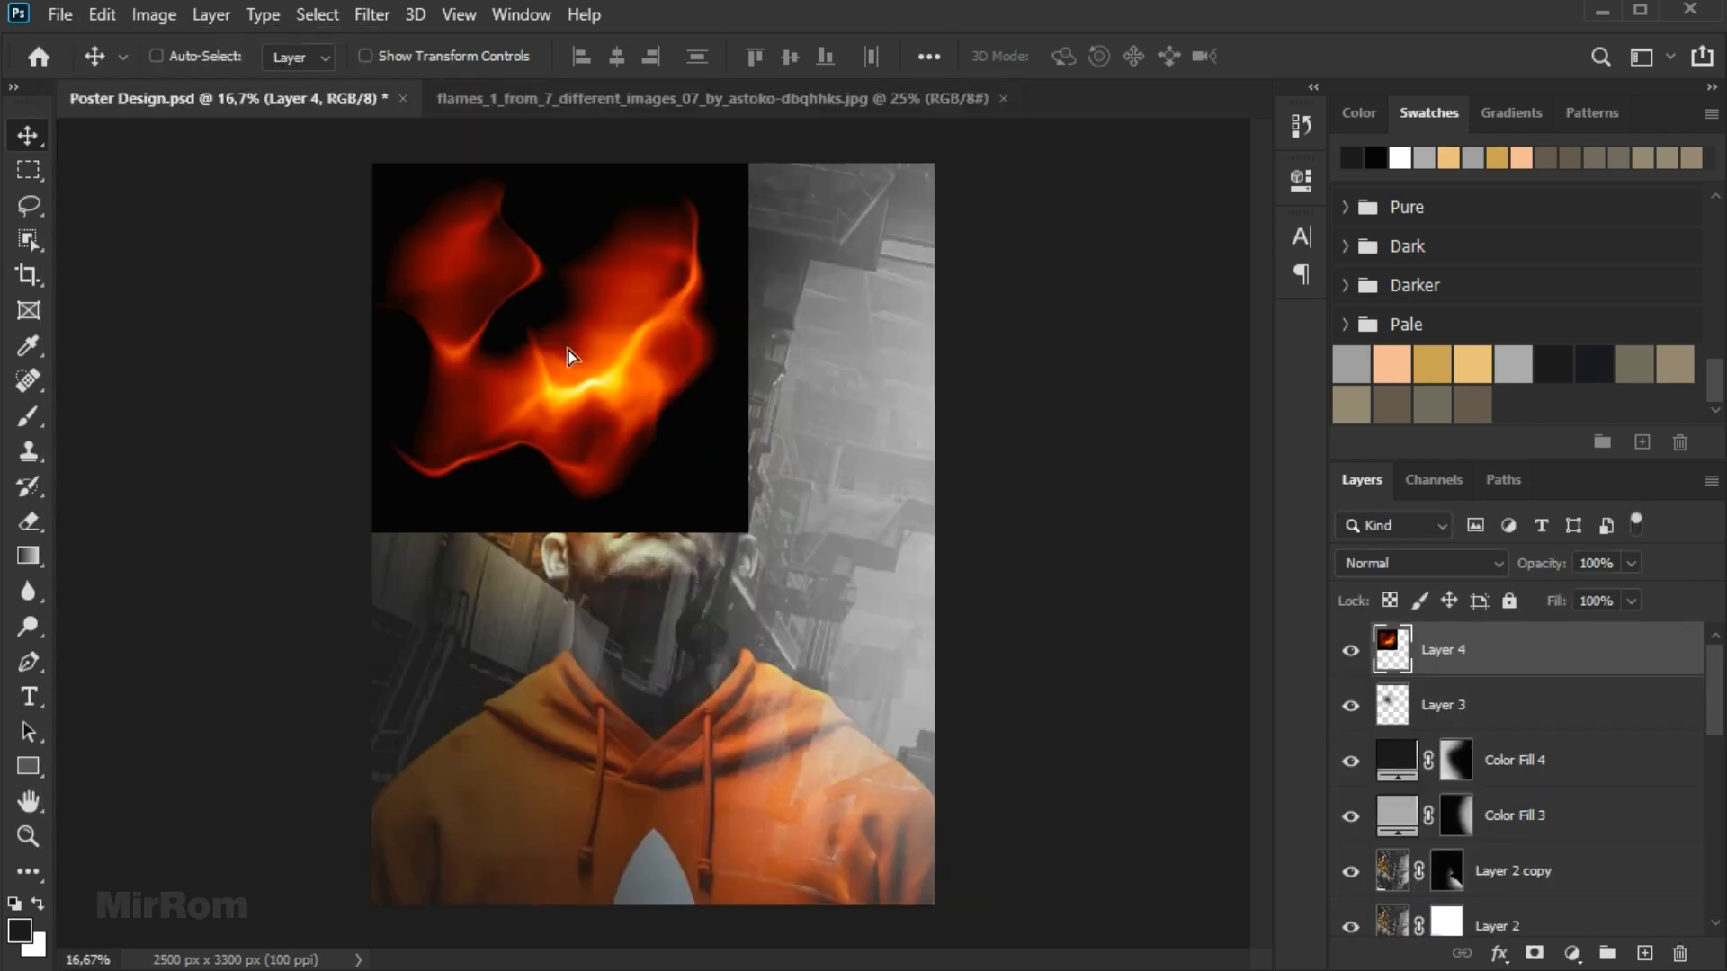
click(1003, 98)
drag(764, 339, 797, 425)
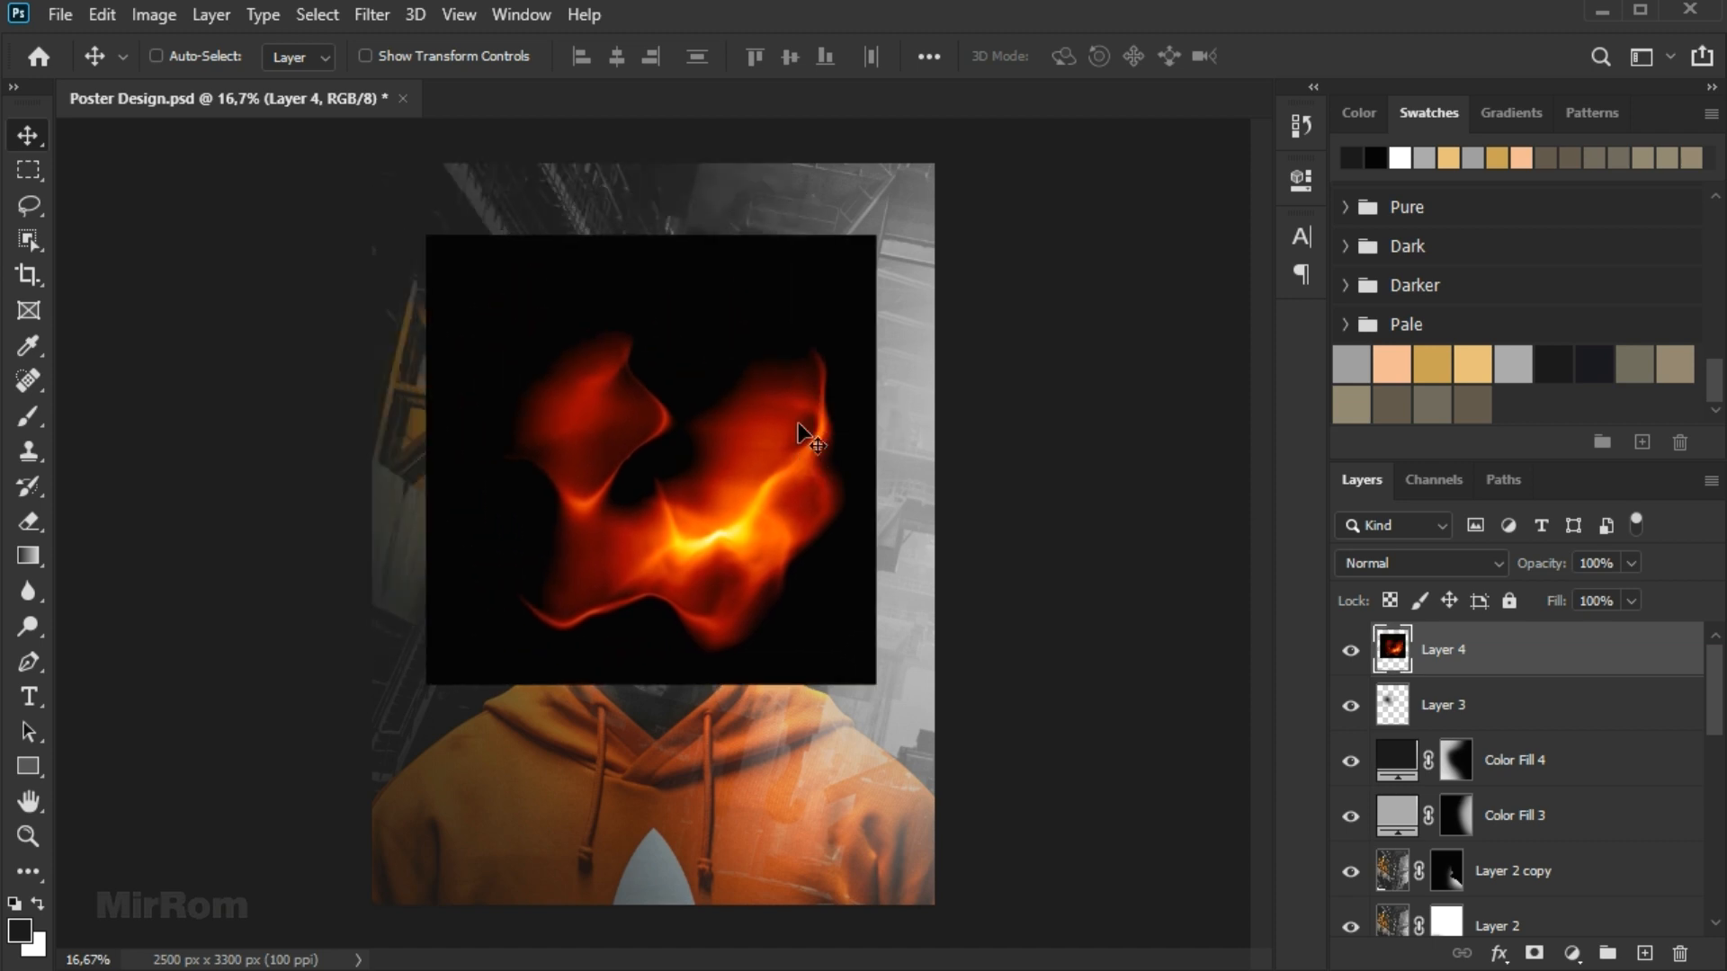
Set Layer 4 to the Screen blend mode and rotate the flames about 112° so they wrap around the man's head.
click(1365, 563)
click(1410, 536)
drag(809, 529, 760, 505)
key(ctrl+t)
right_click(759, 509)
click(673, 517)
drag(929, 446, 573, 670)
drag(618, 485, 630, 485)
drag(1010, 474, 1005, 479)
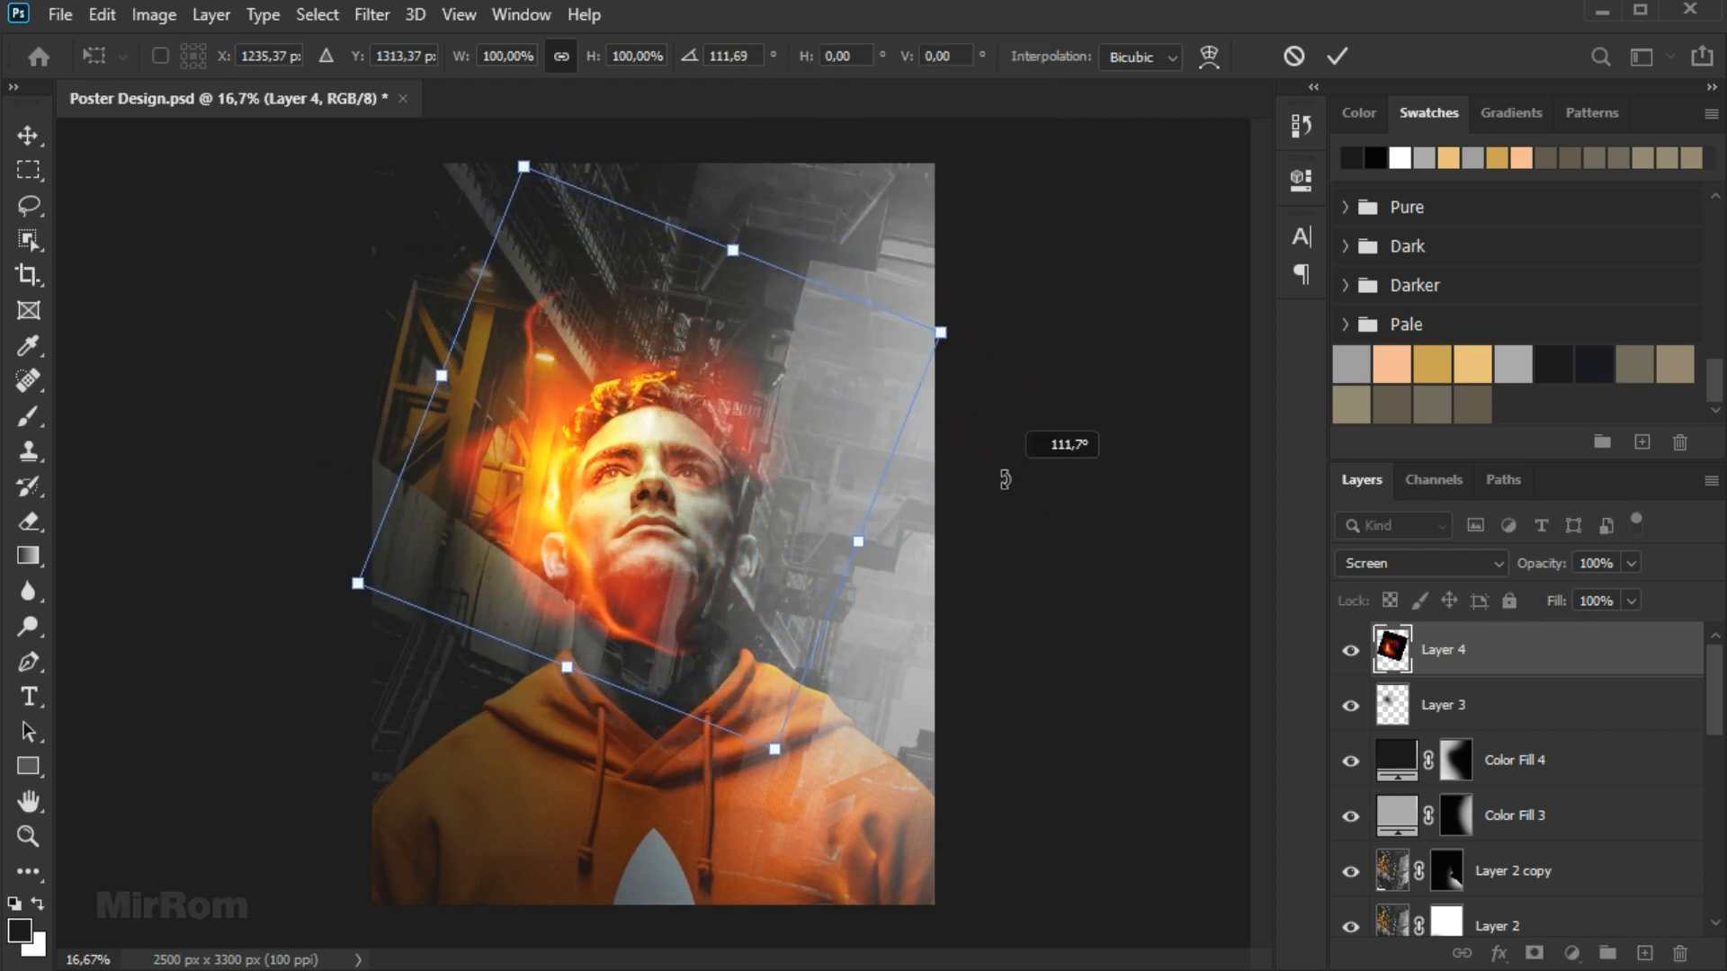
Scale the flames to about 92%, rotate them to about 134°, and reposition them around the head.
drag(972, 423, 974, 436)
drag(765, 753, 754, 724)
drag(731, 513, 736, 527)
drag(539, 175, 546, 197)
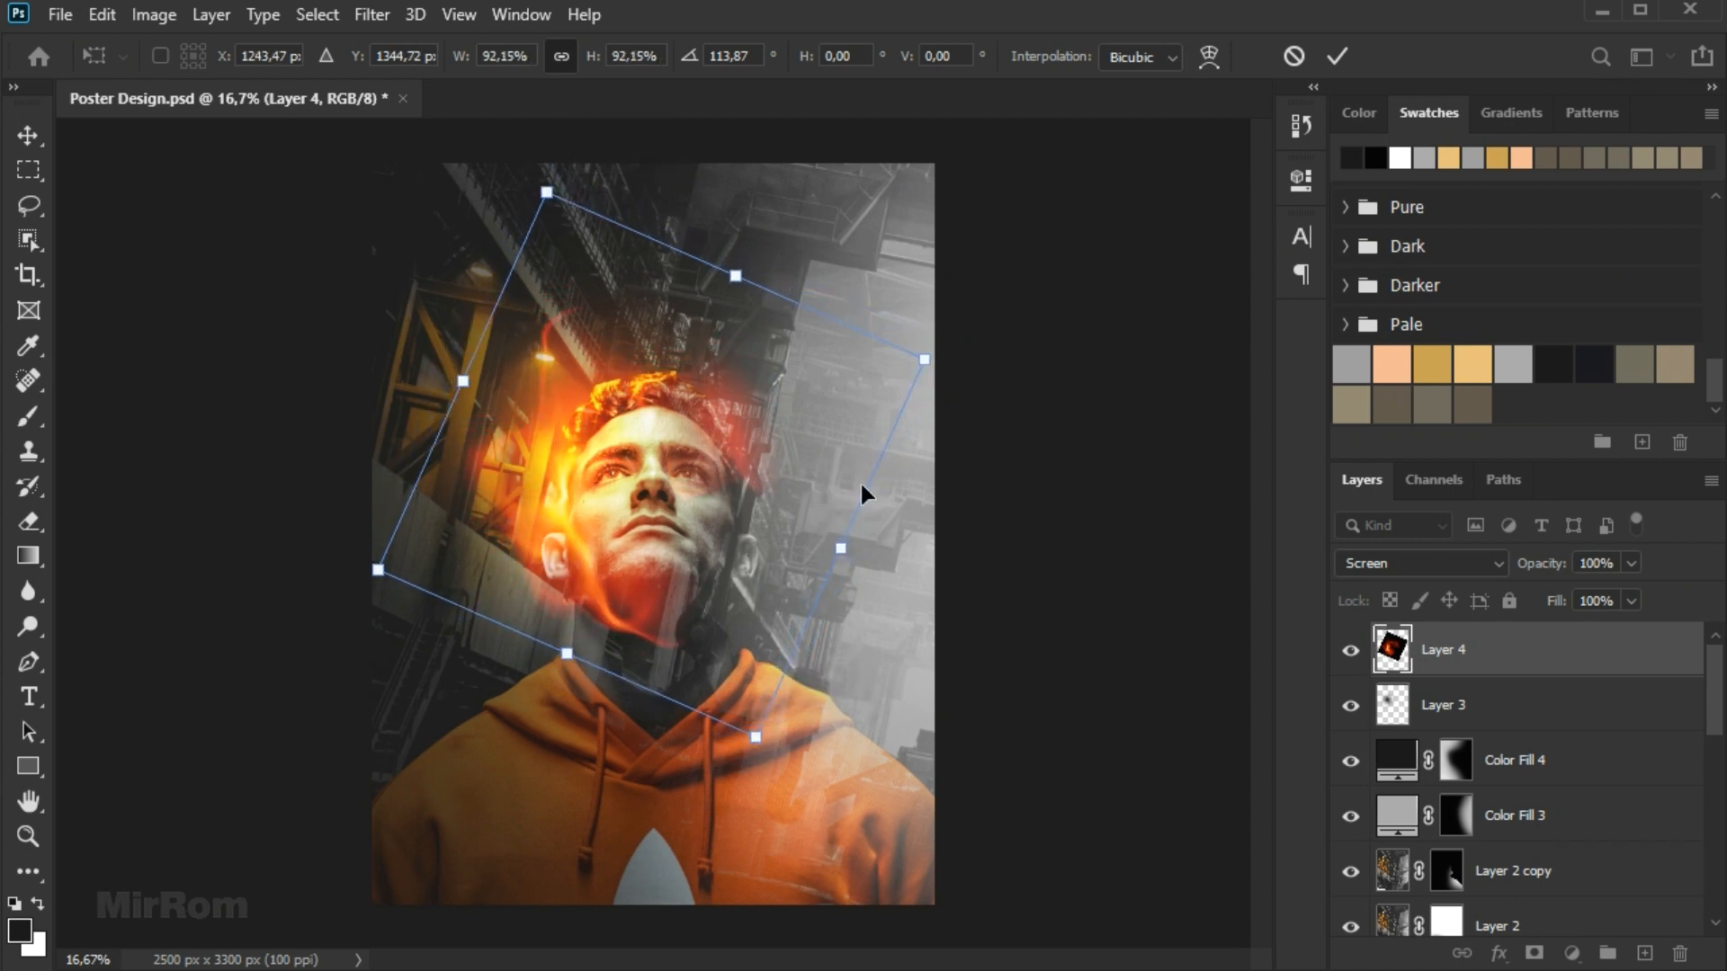
drag(902, 268, 936, 330)
drag(699, 400, 702, 382)
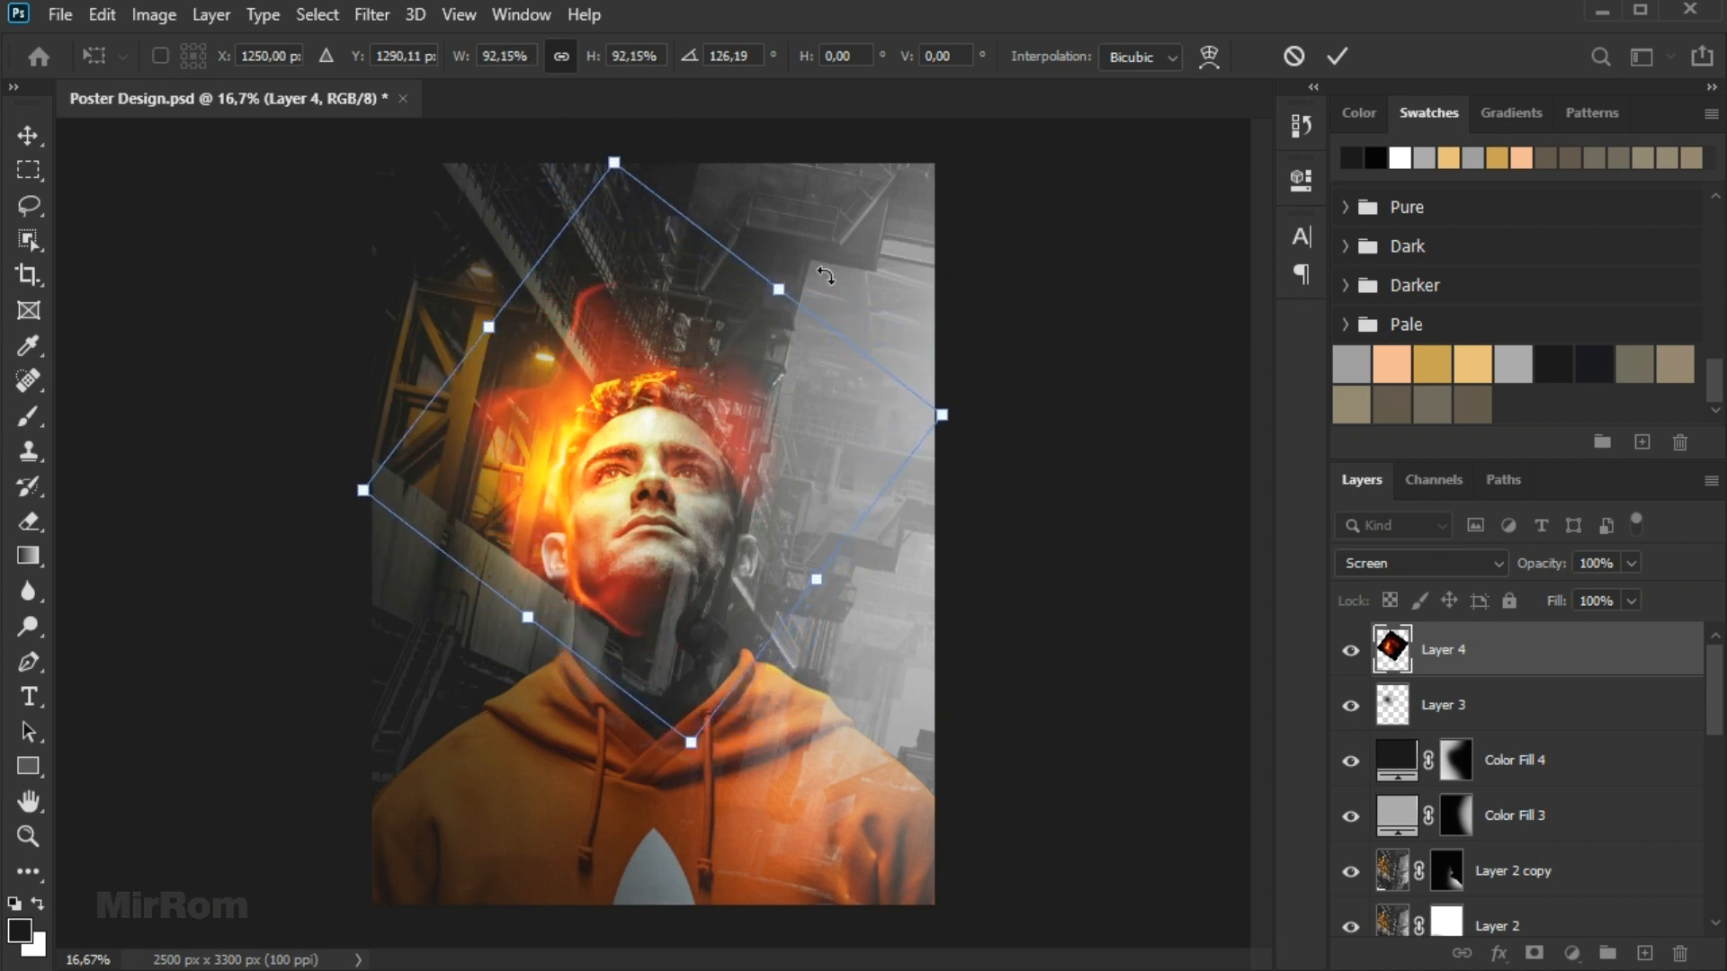
drag(817, 274, 825, 296)
drag(711, 437, 719, 448)
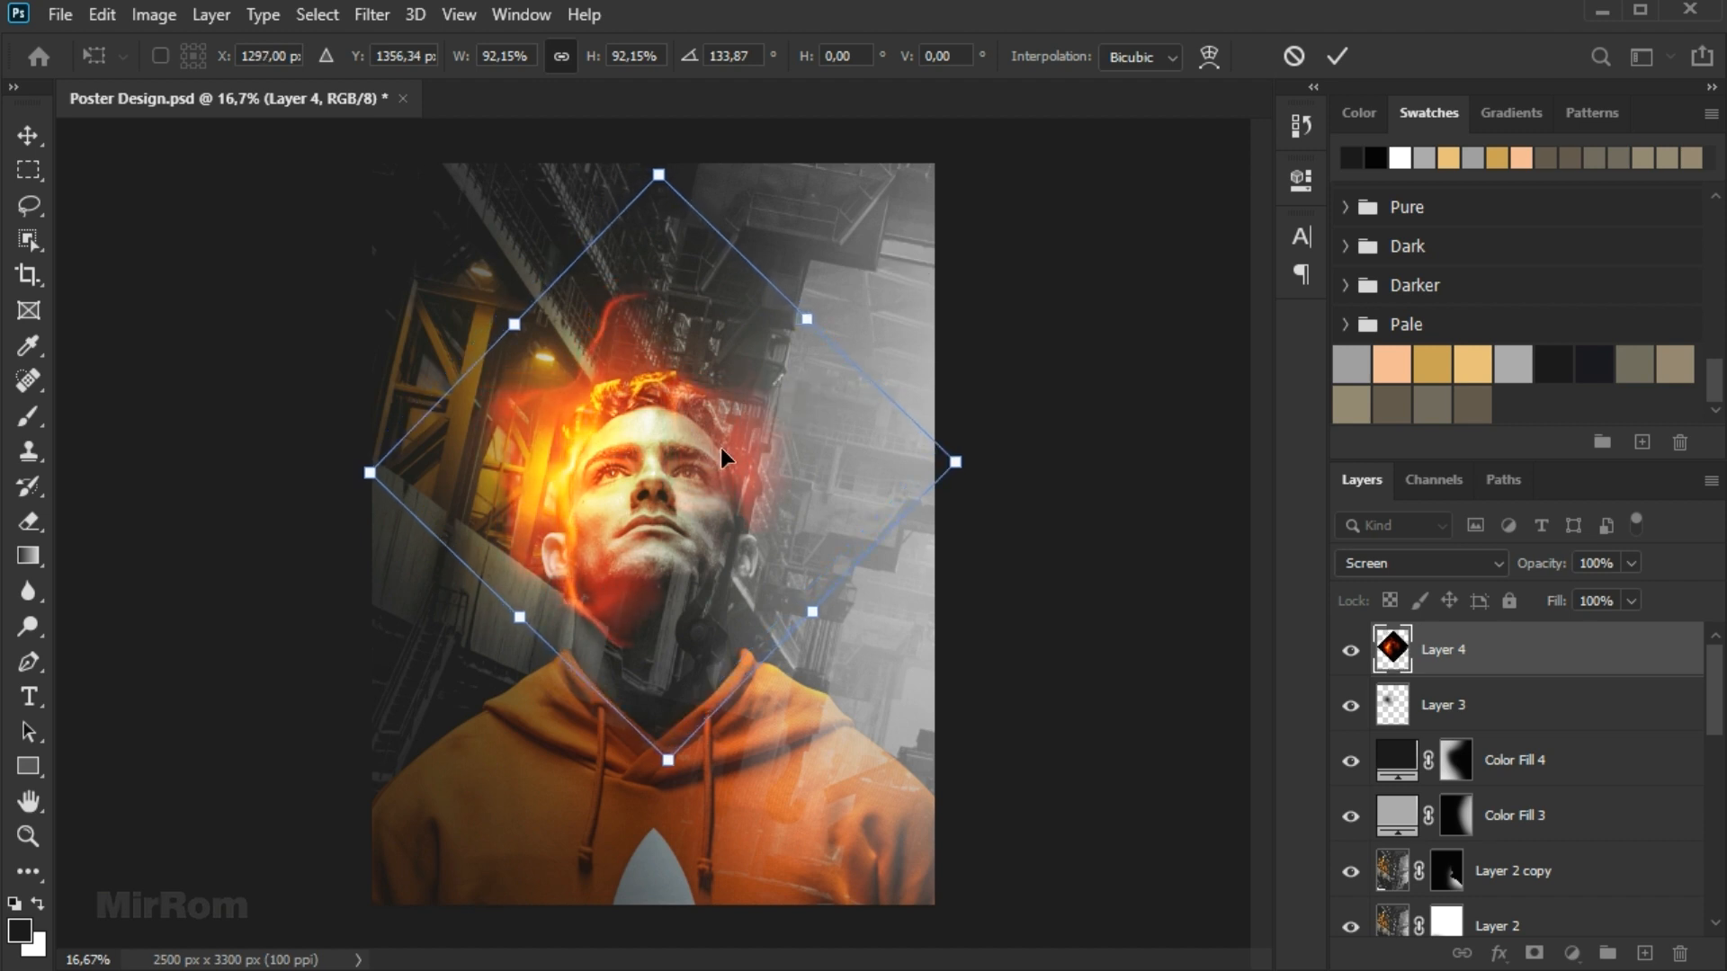
Warp the flames by pulling the upper and lamp-side corners and handles to fit the head, and apply the transform.
click(1209, 63)
drag(671, 174, 711, 184)
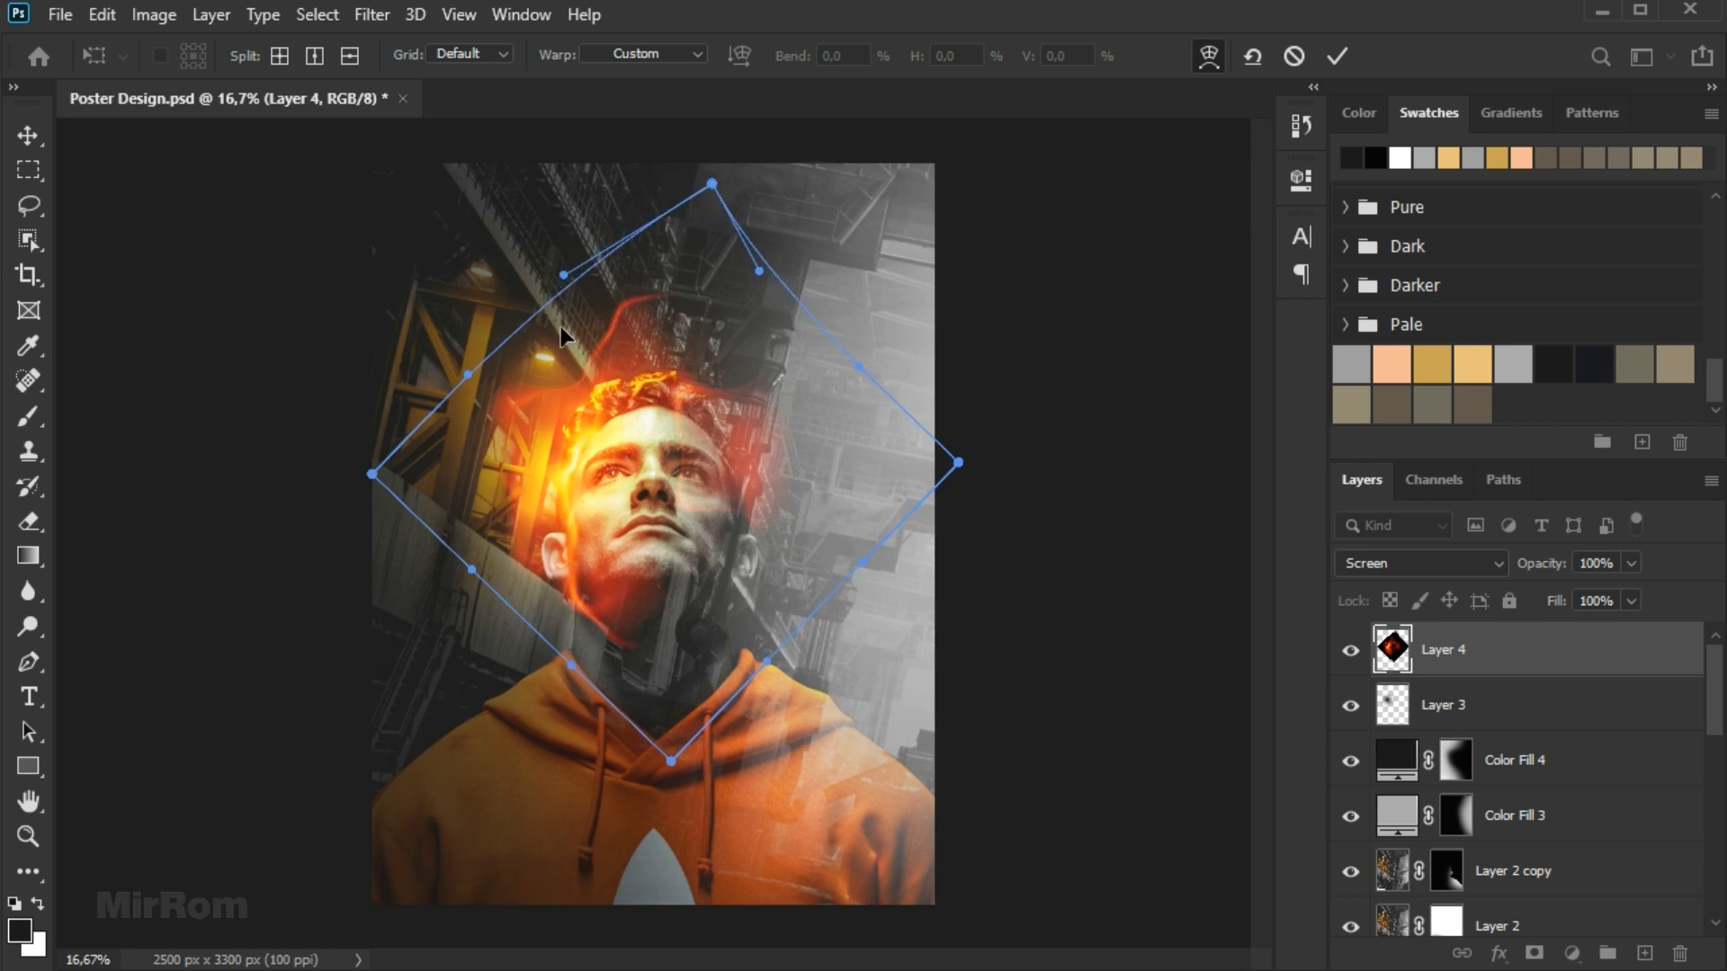
drag(469, 376, 509, 363)
drag(562, 277, 532, 320)
drag(372, 474, 383, 477)
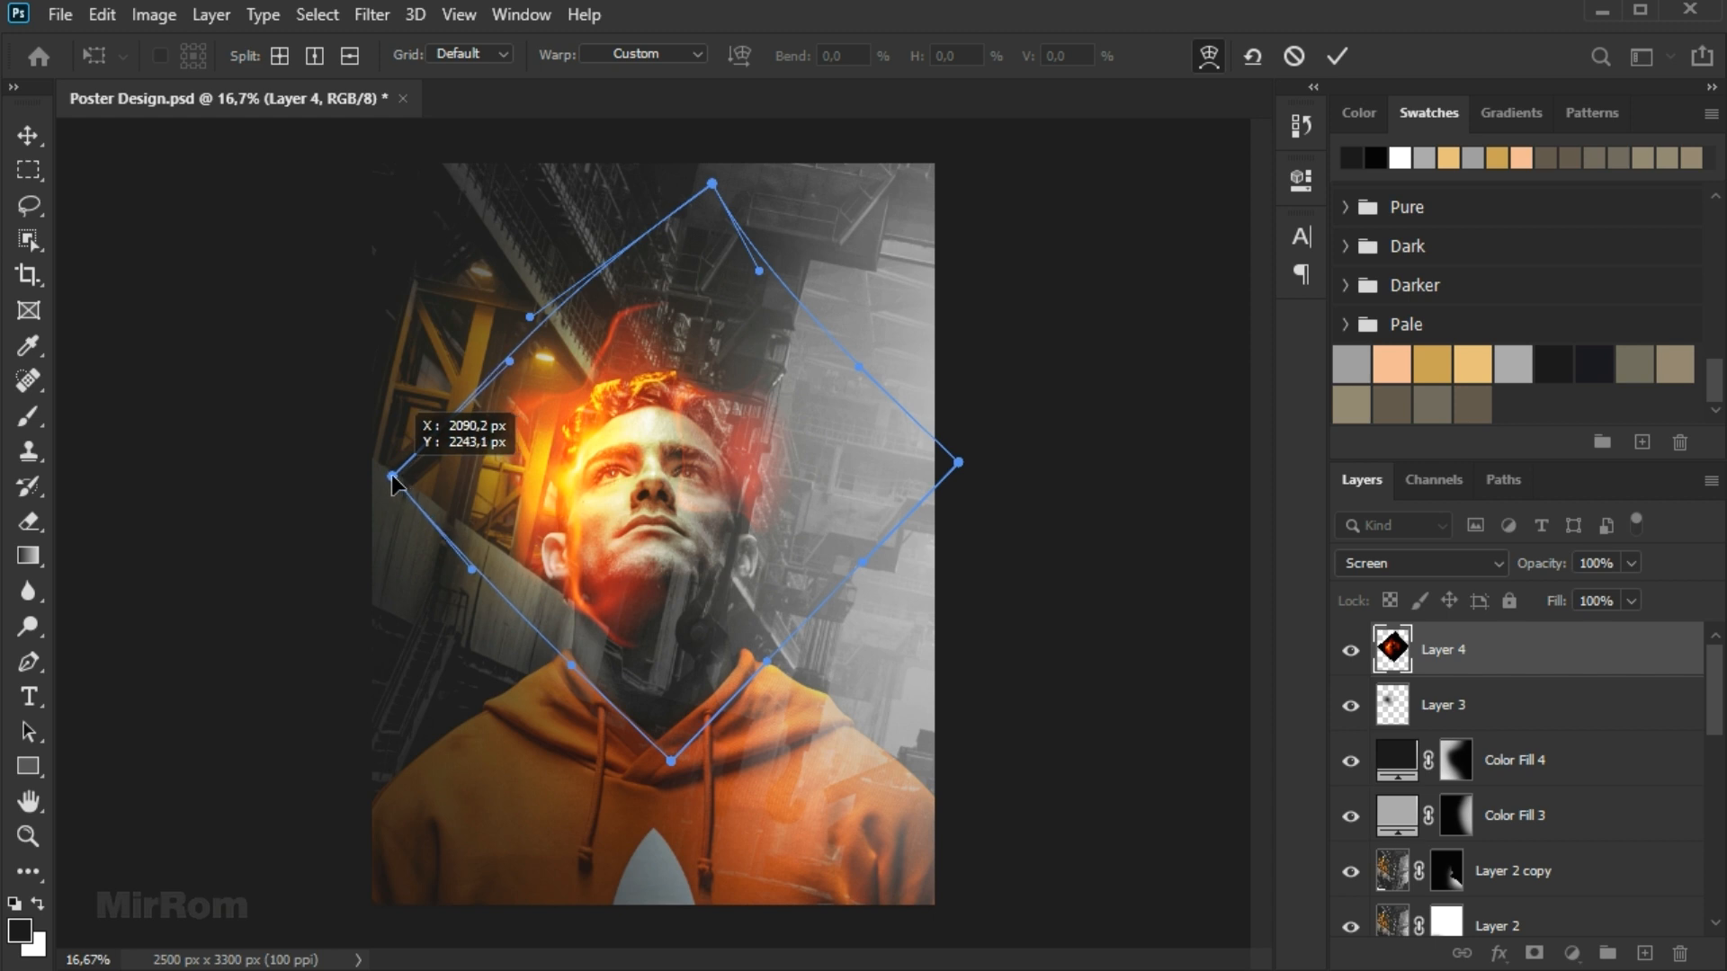
drag(479, 565, 446, 524)
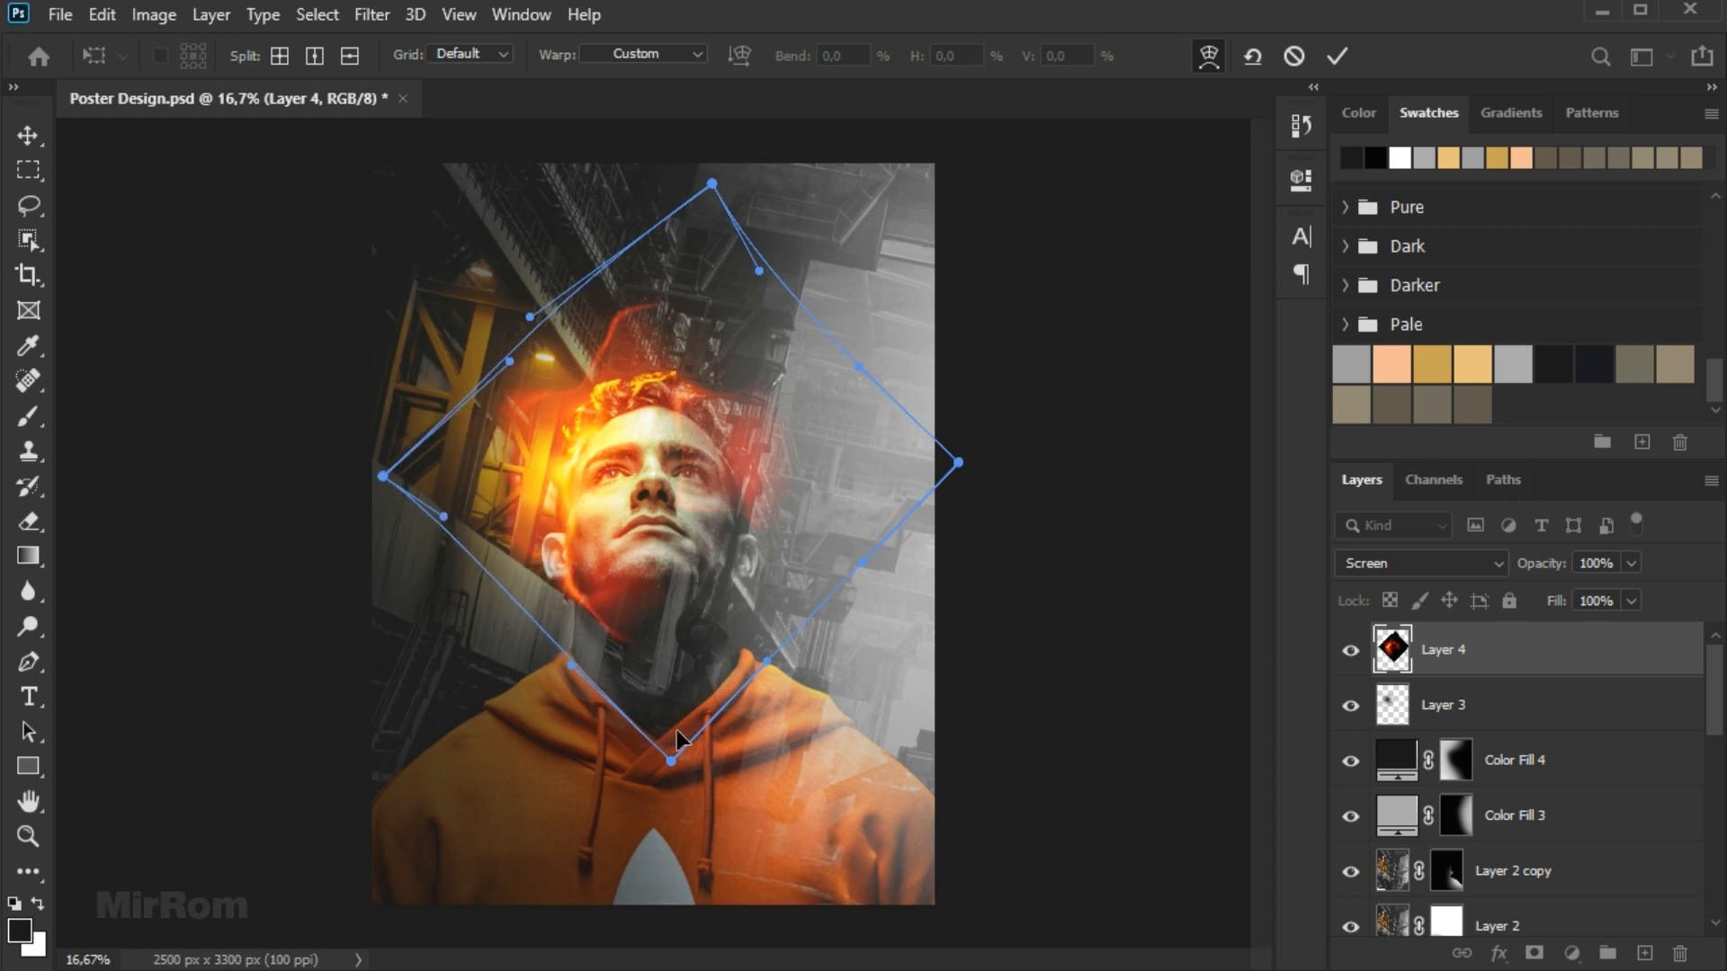
click(1335, 62)
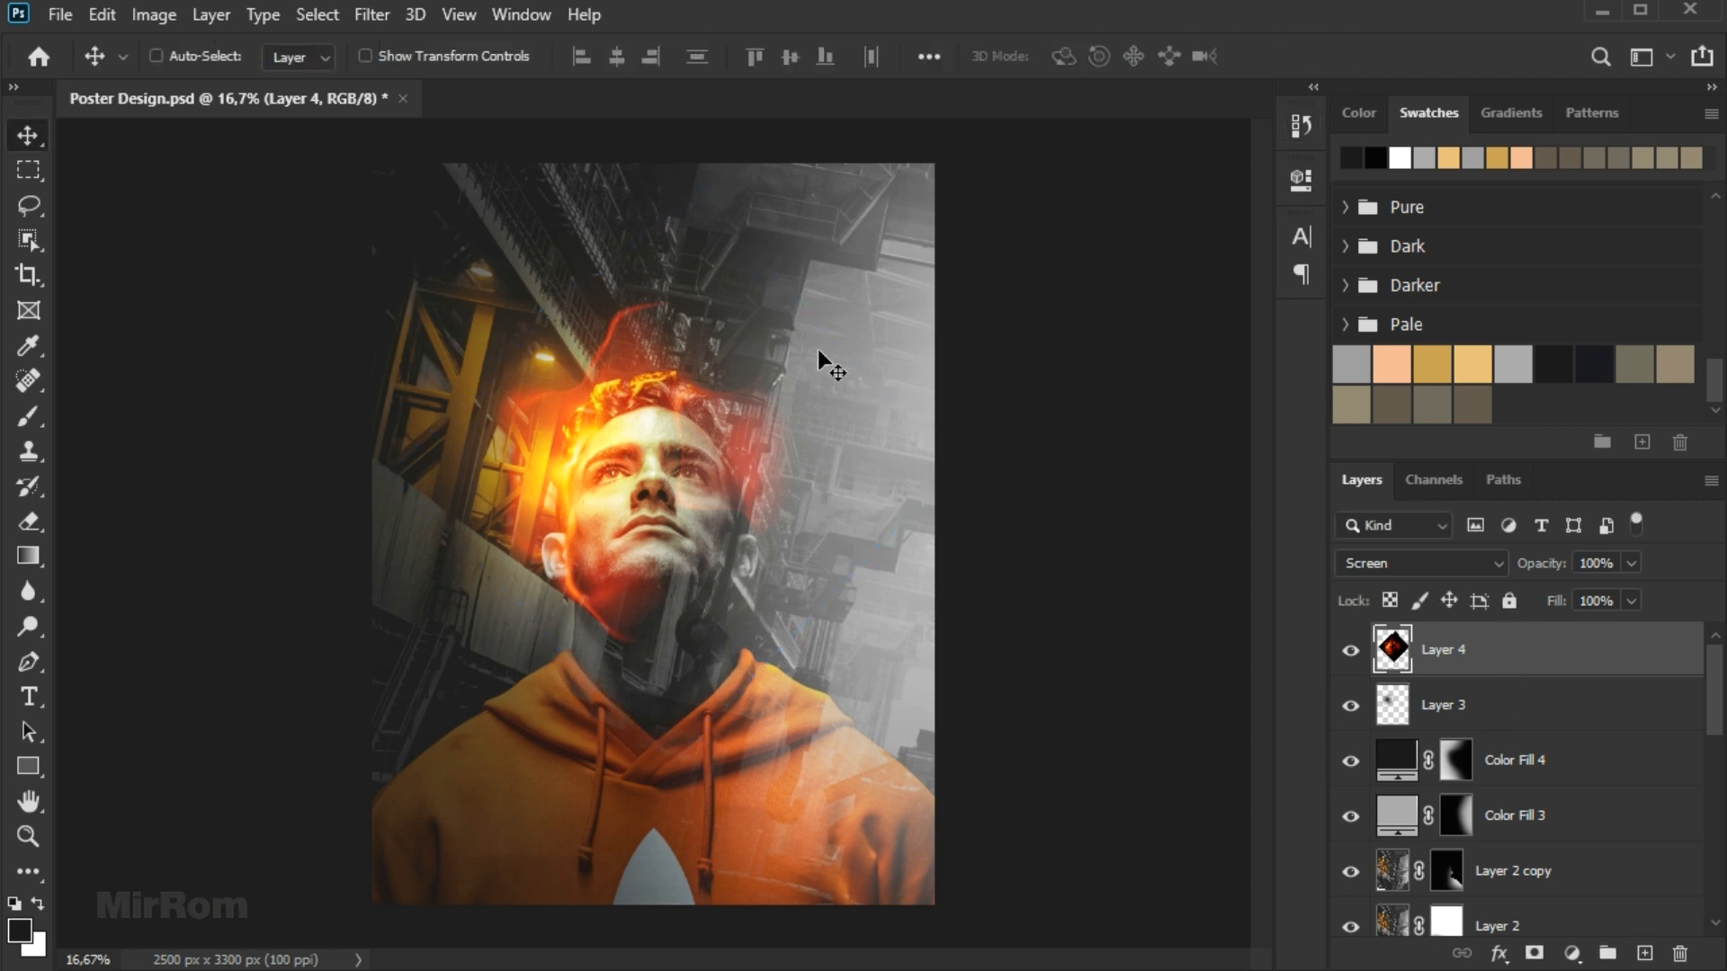
Apply Levels to Layer 4 with black input 13 and midtone 0.77.
click(171, 20)
mouse_move(212, 81)
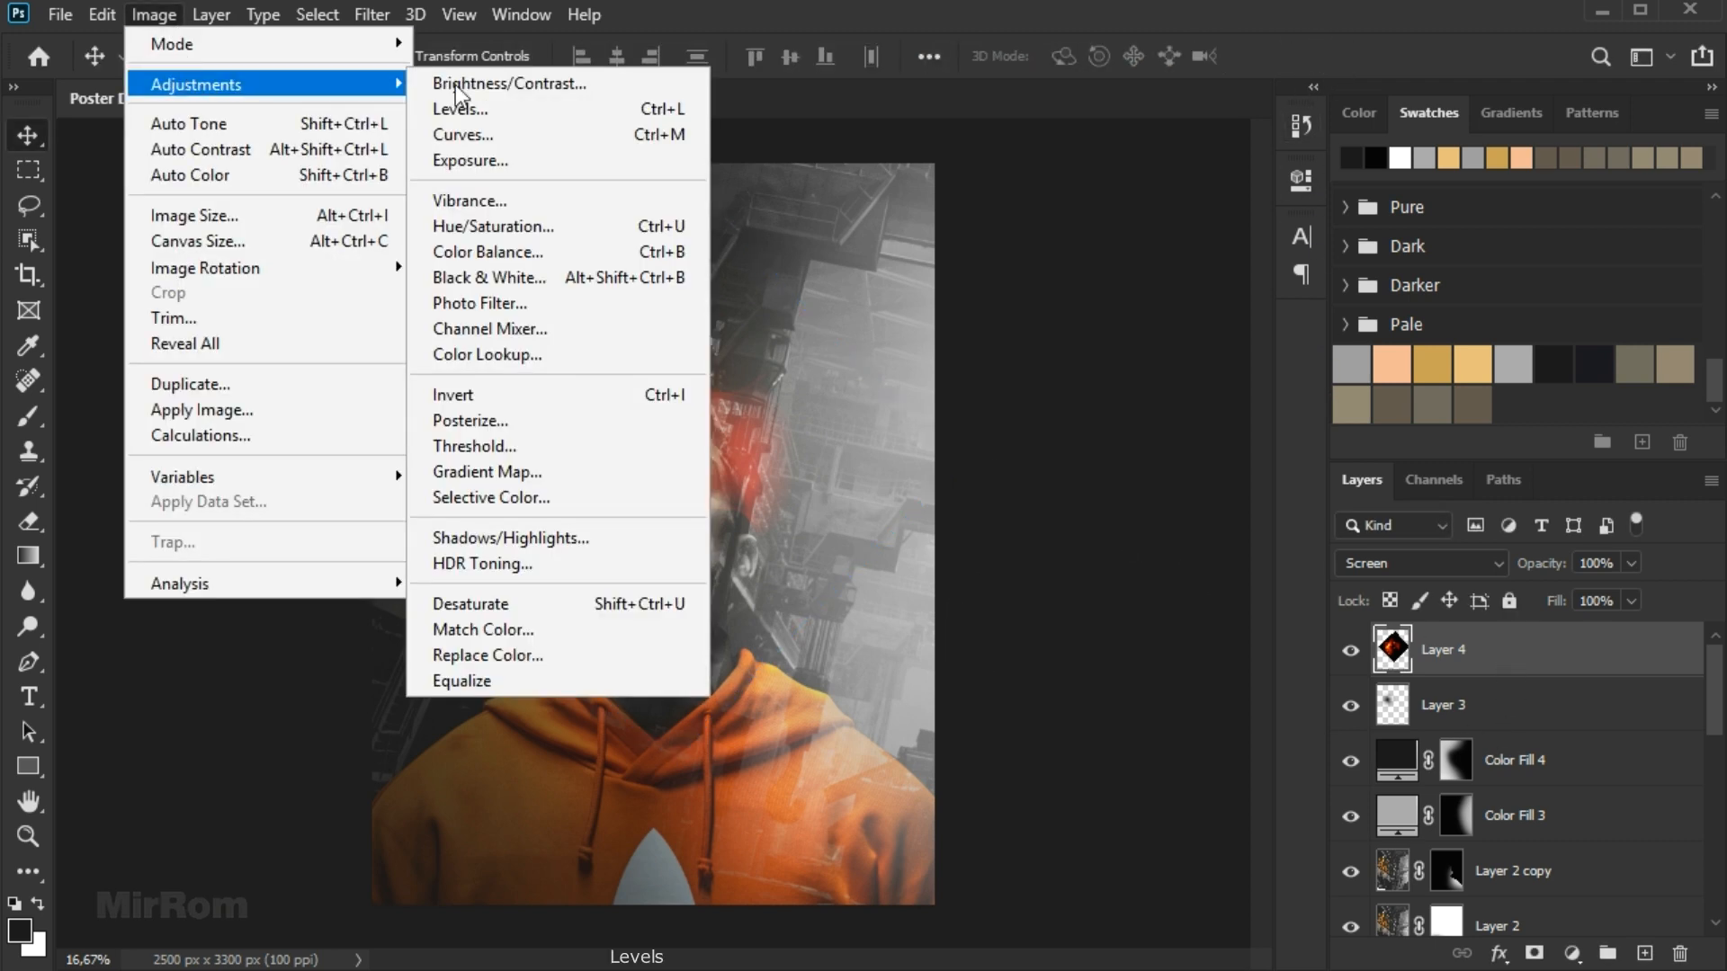
click(589, 110)
drag(981, 189, 1017, 197)
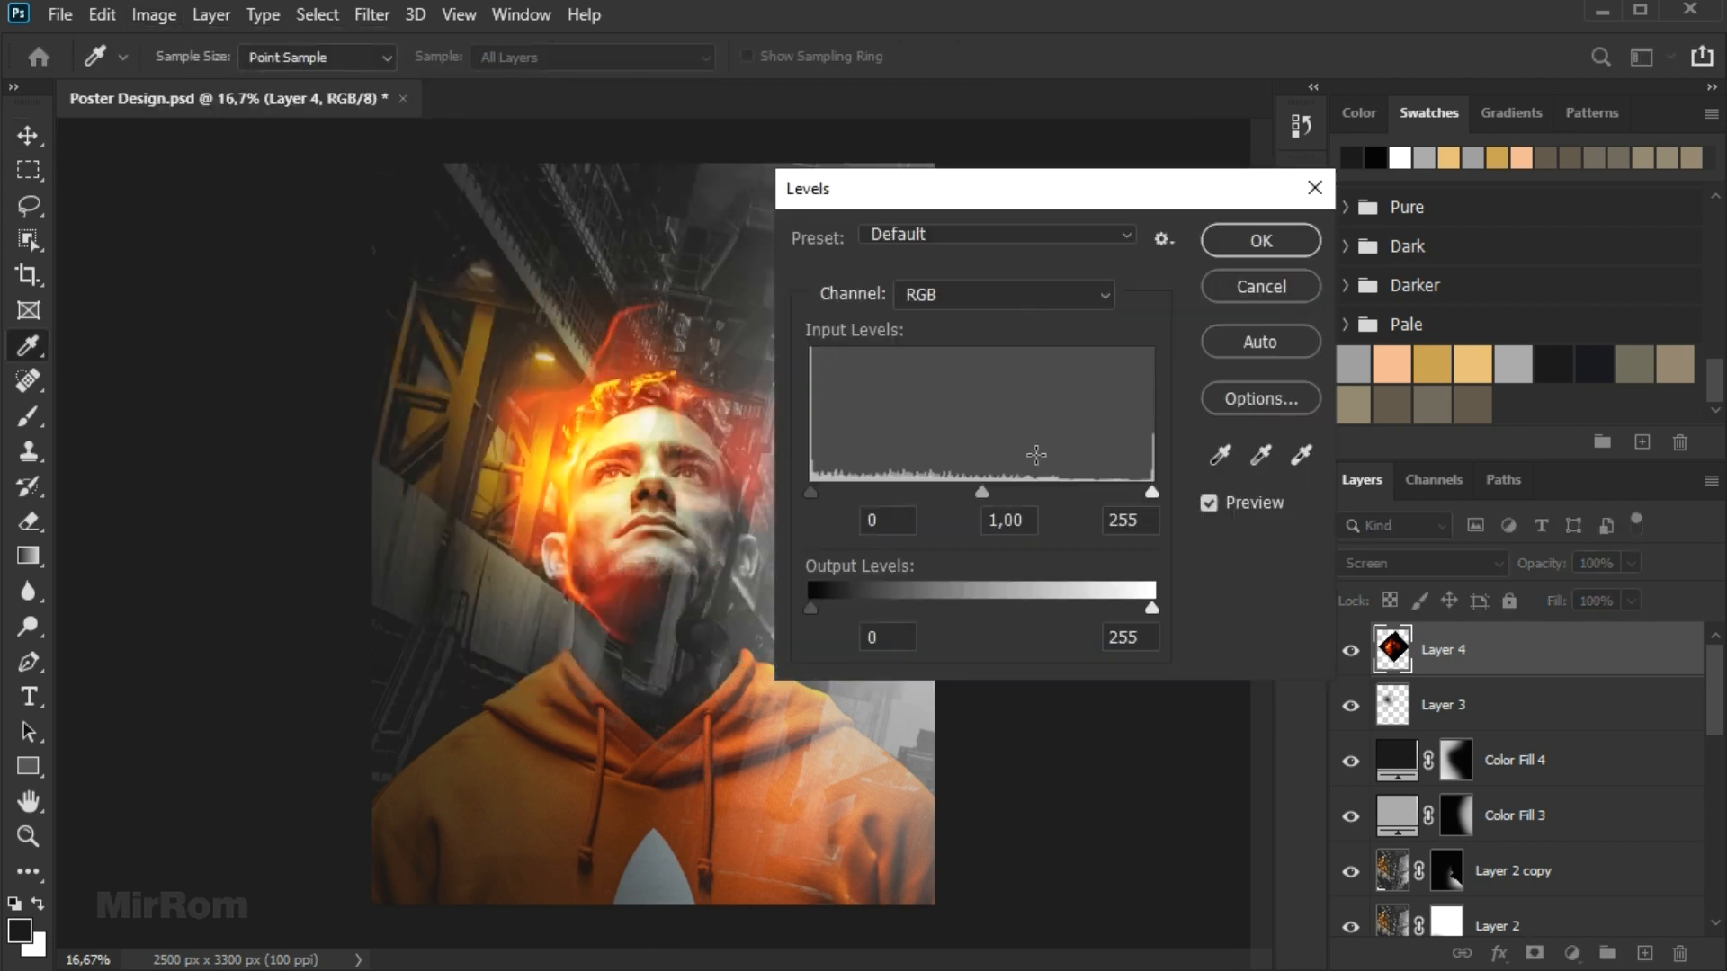
drag(810, 492, 828, 488)
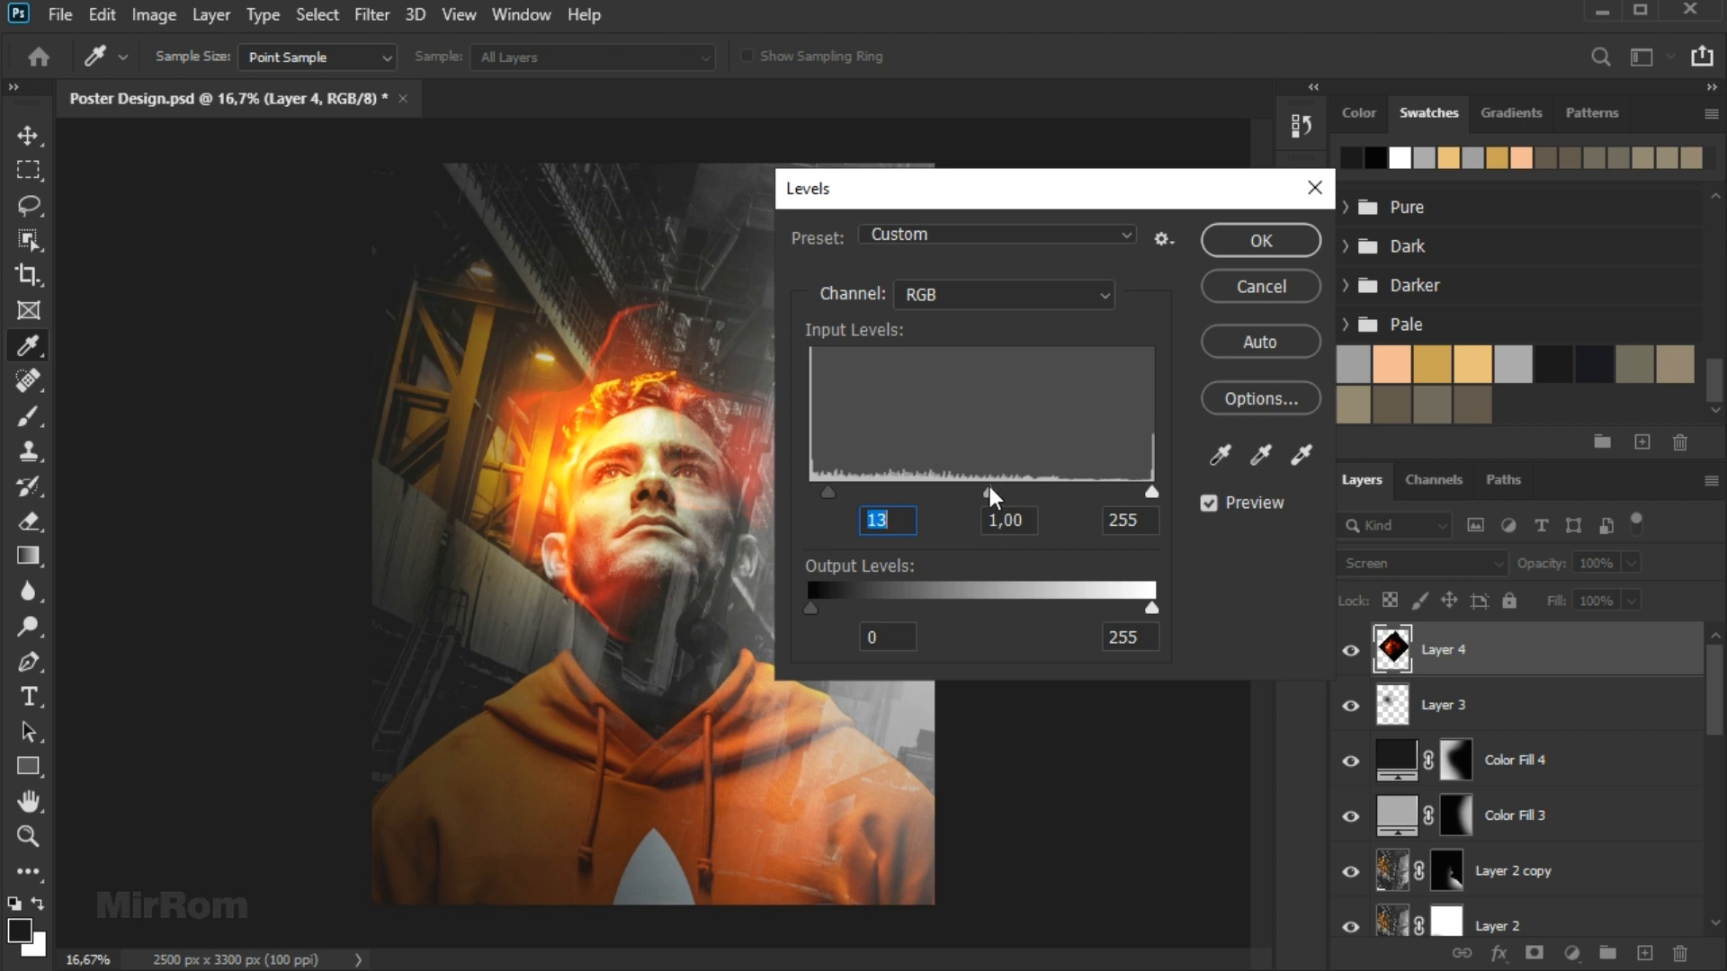
drag(1018, 485, 1018, 486)
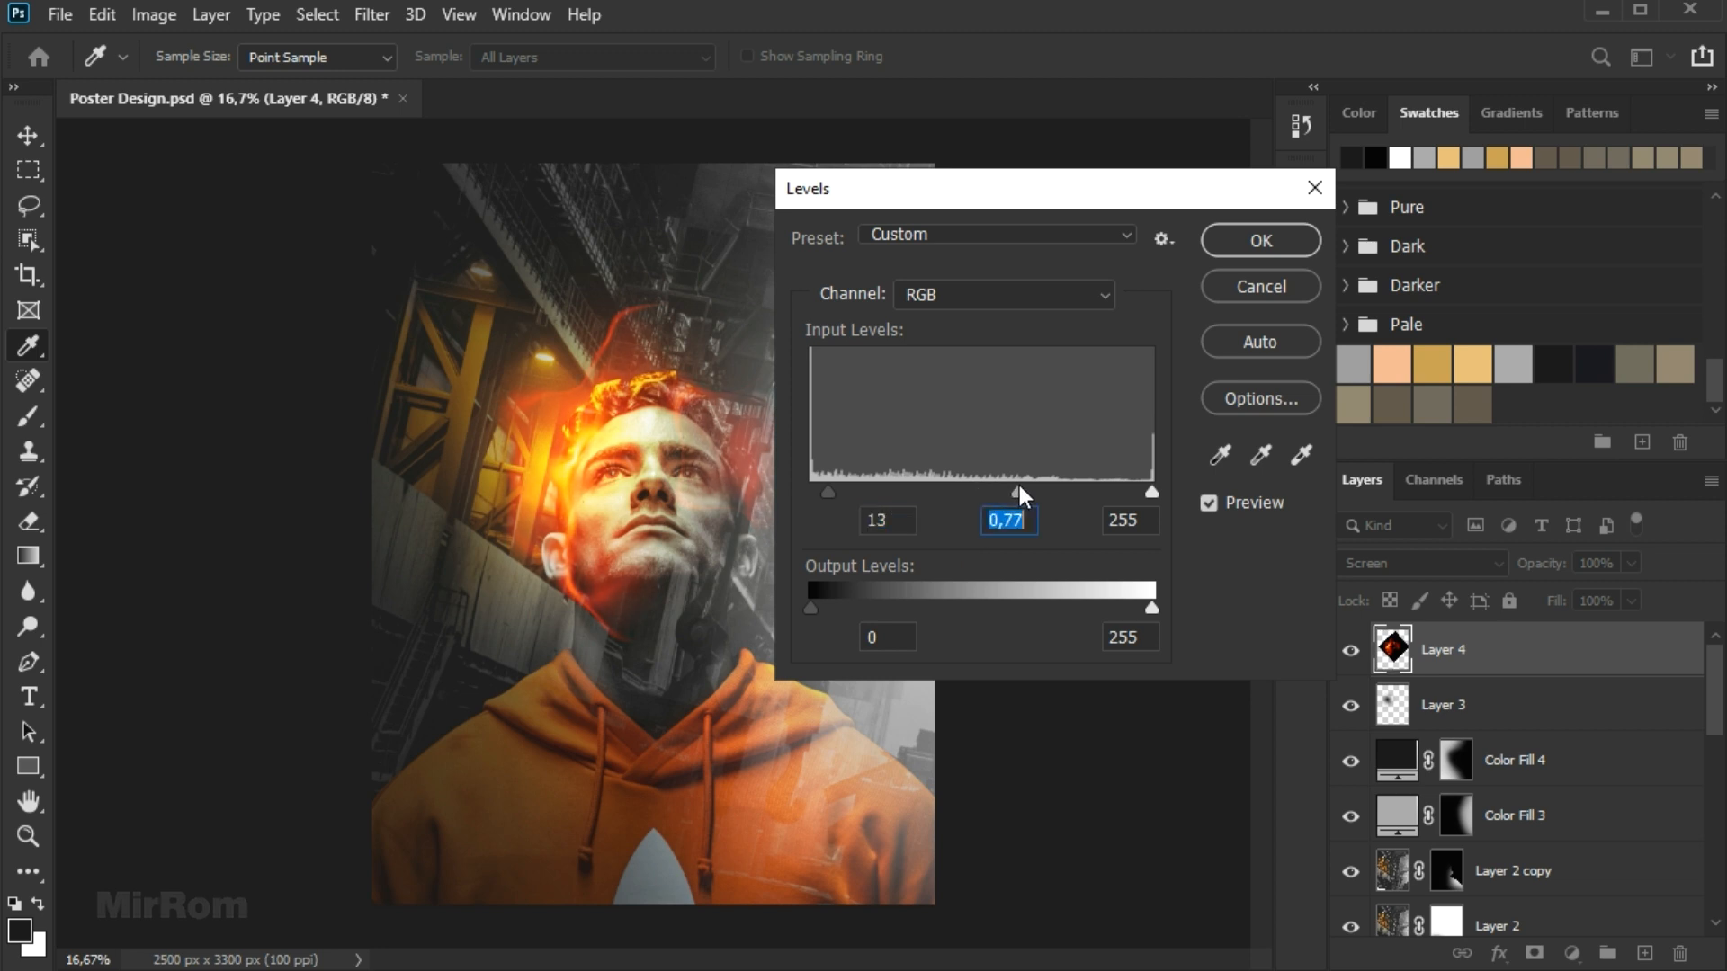
click(1212, 506)
click(1236, 239)
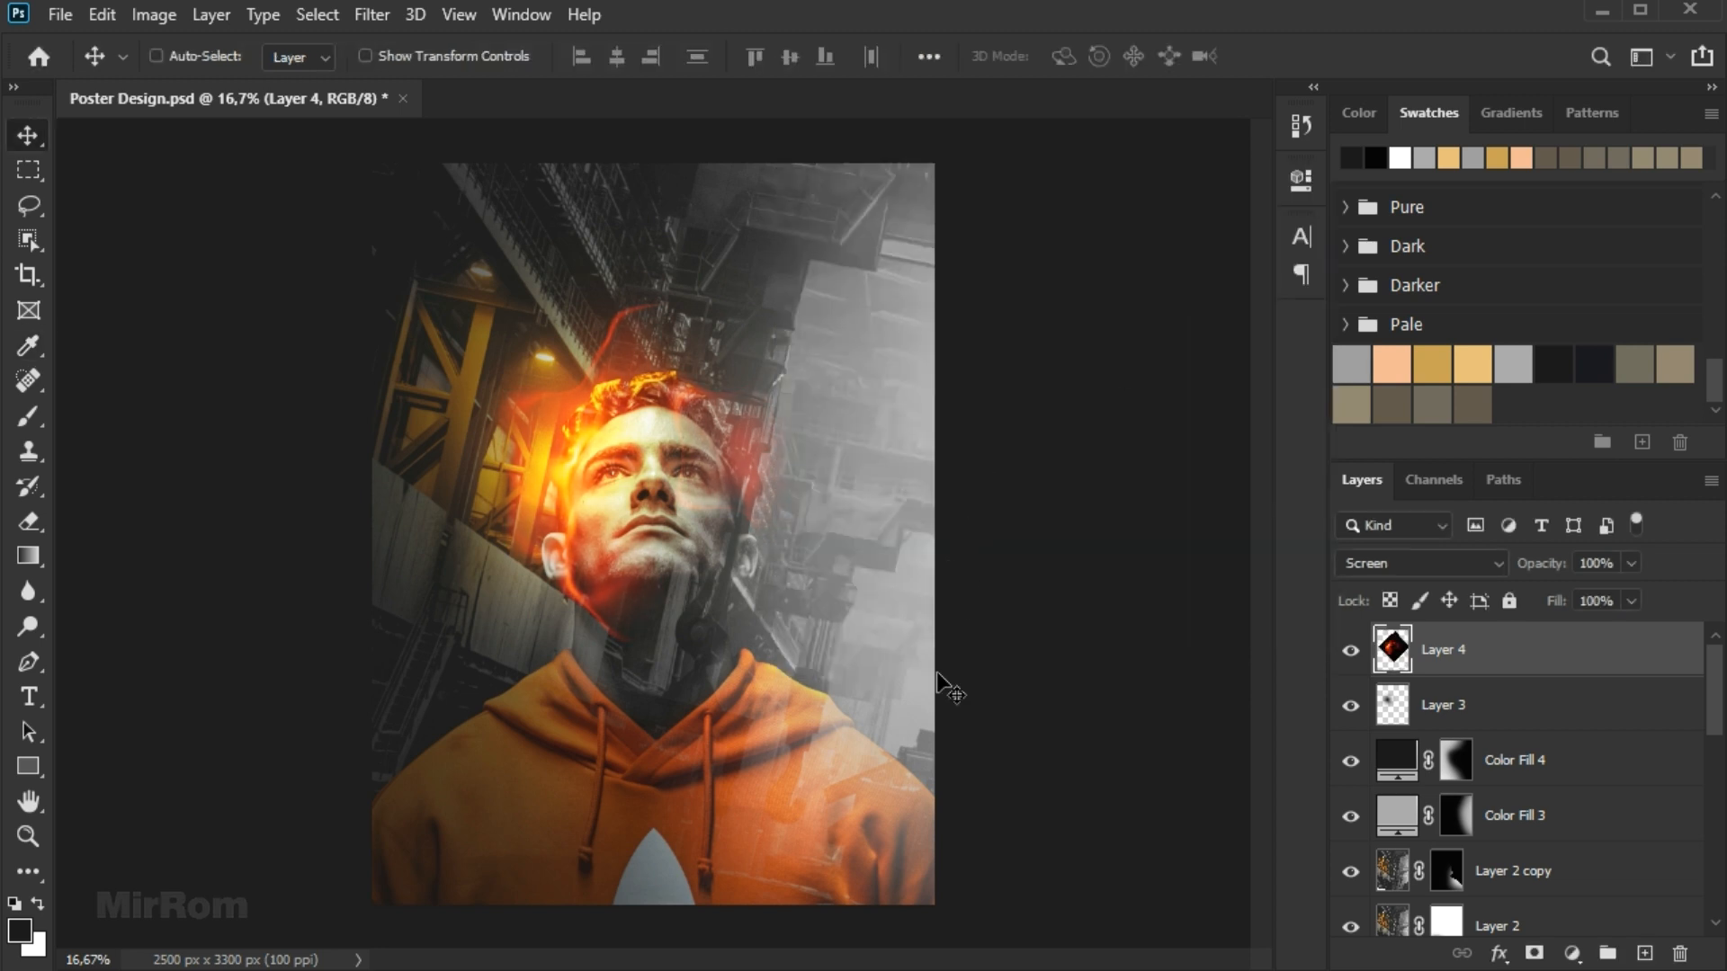
Add a mask to Layer 4, paint out the flames on the far side of the face and neck with an 800 px black brush, and save.
click(1534, 951)
key(b)
drag(808, 463, 743, 463)
mouse_move(631, 658)
mouse_down()
mouse_move(649, 689)
mouse_move(600, 711)
mouse_move(669, 703)
mouse_move(699, 645)
mouse_move(614, 681)
mouse_move(533, 662)
mouse_move(645, 680)
mouse_move(523, 681)
mouse_move(600, 702)
mouse_move(734, 687)
mouse_up()
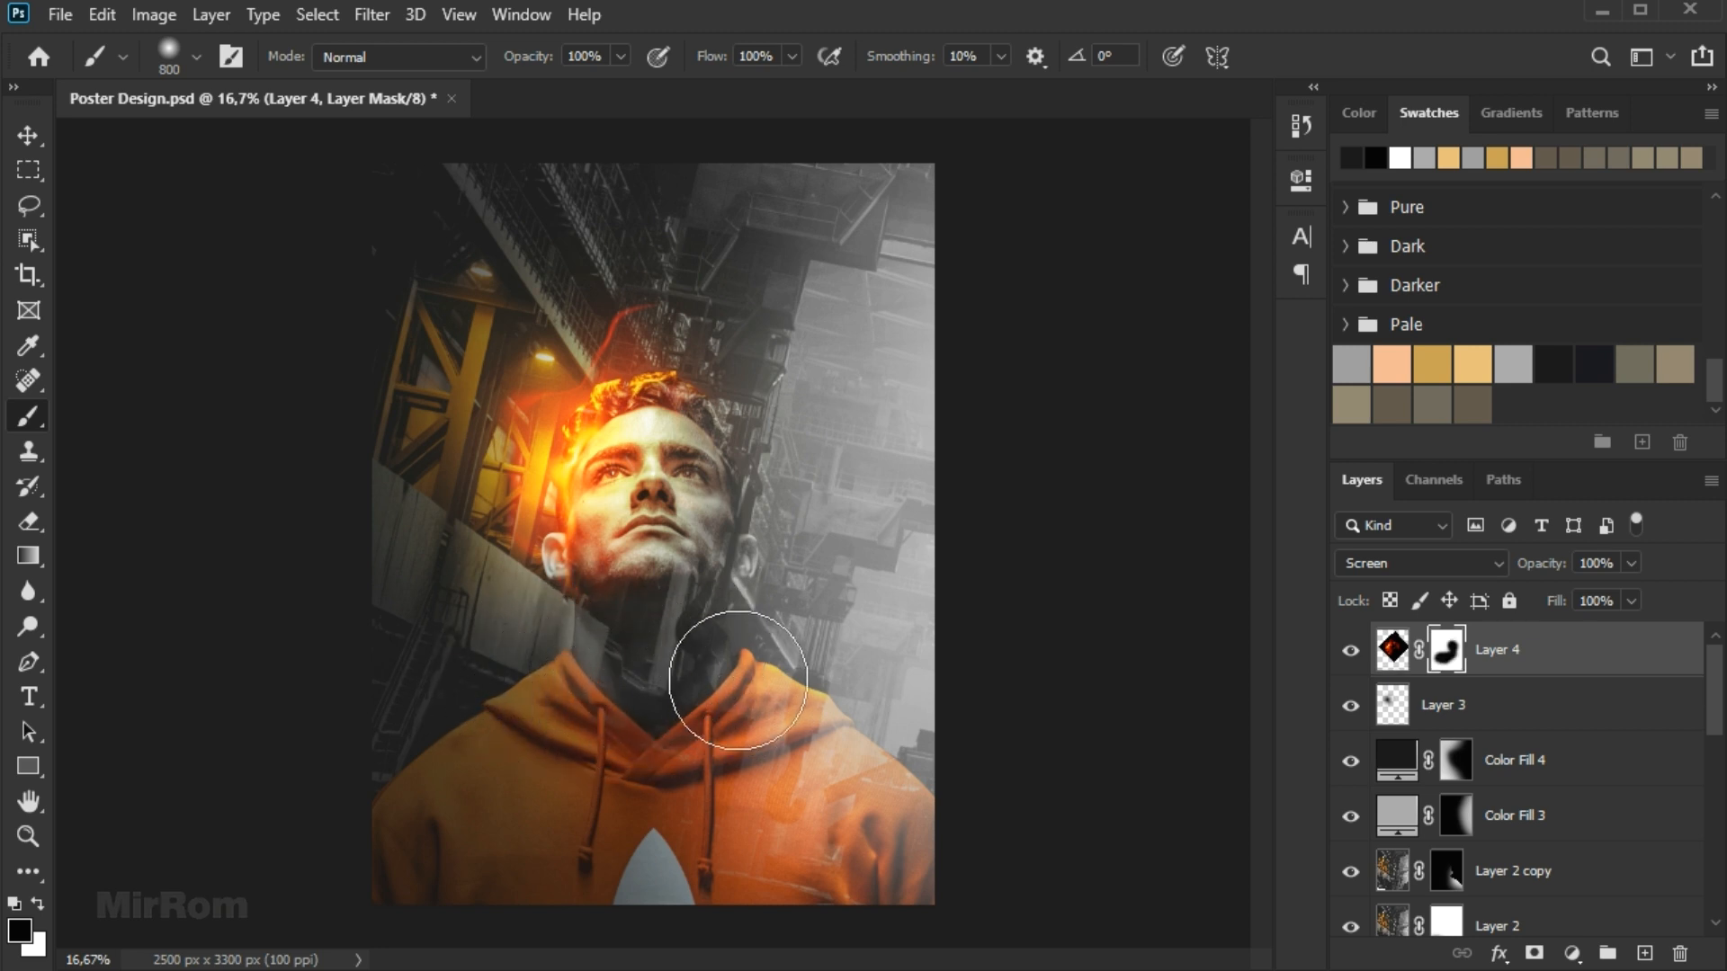
key(v)
key(ctrl+s)
Place the background-1172581 metal texture as an embedded image, rotate it 90°, and scale it to about 200%.
click(60, 14)
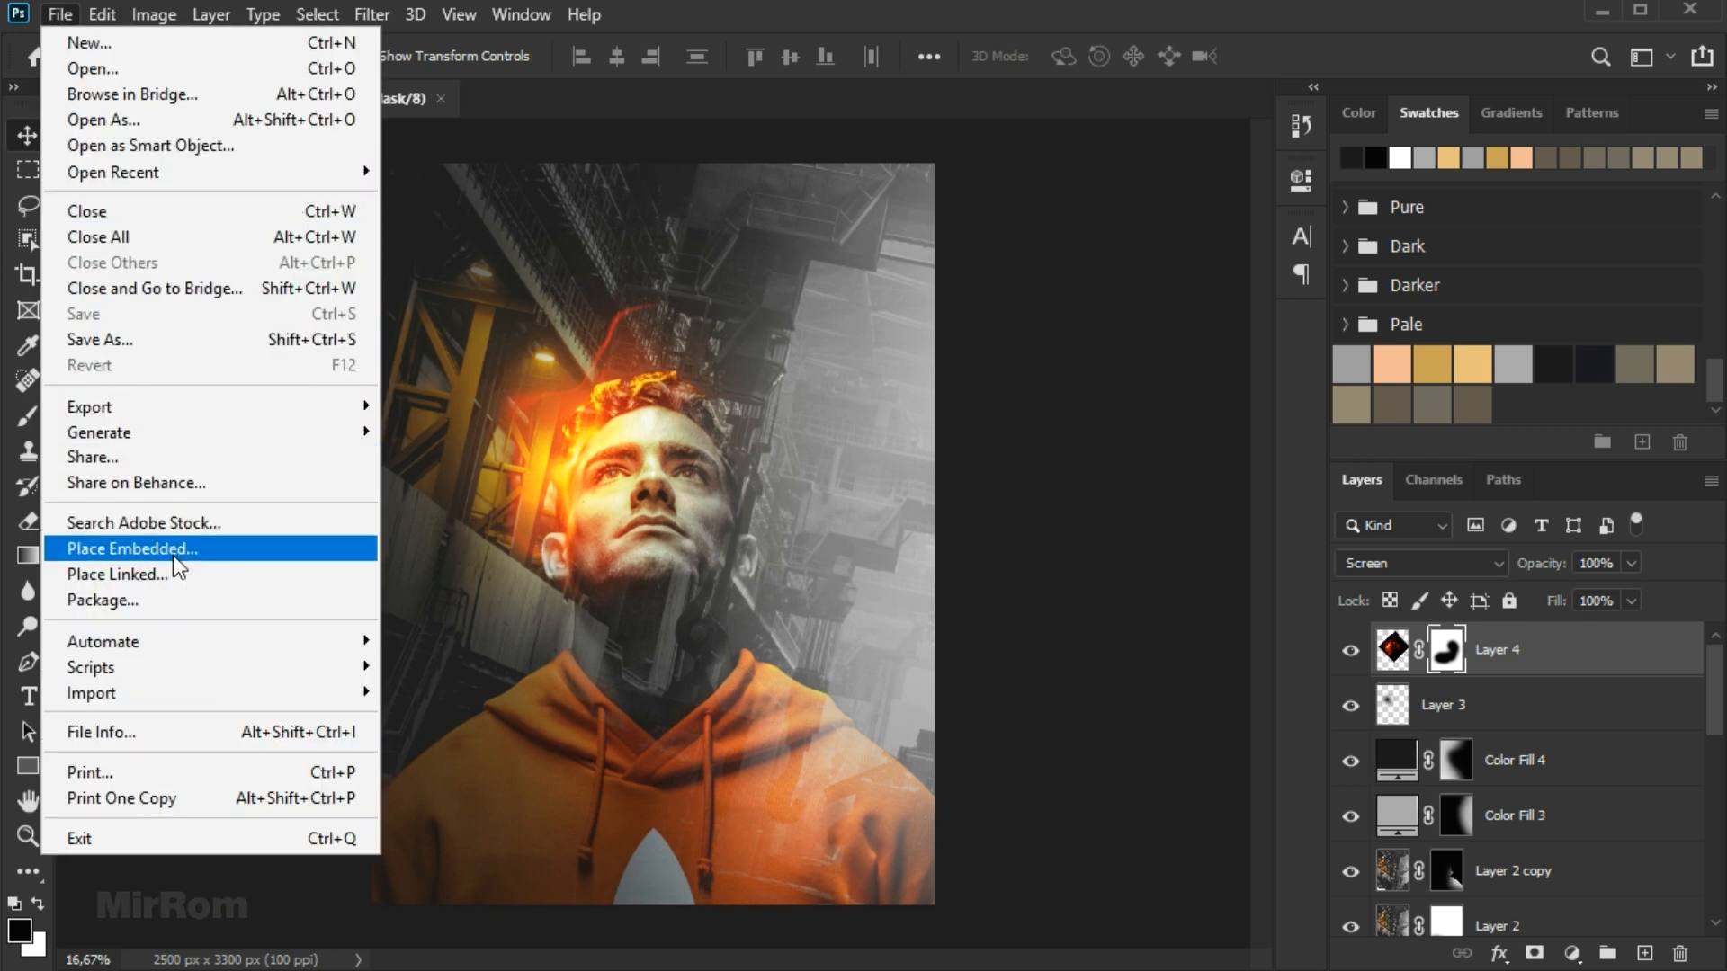
click(225, 548)
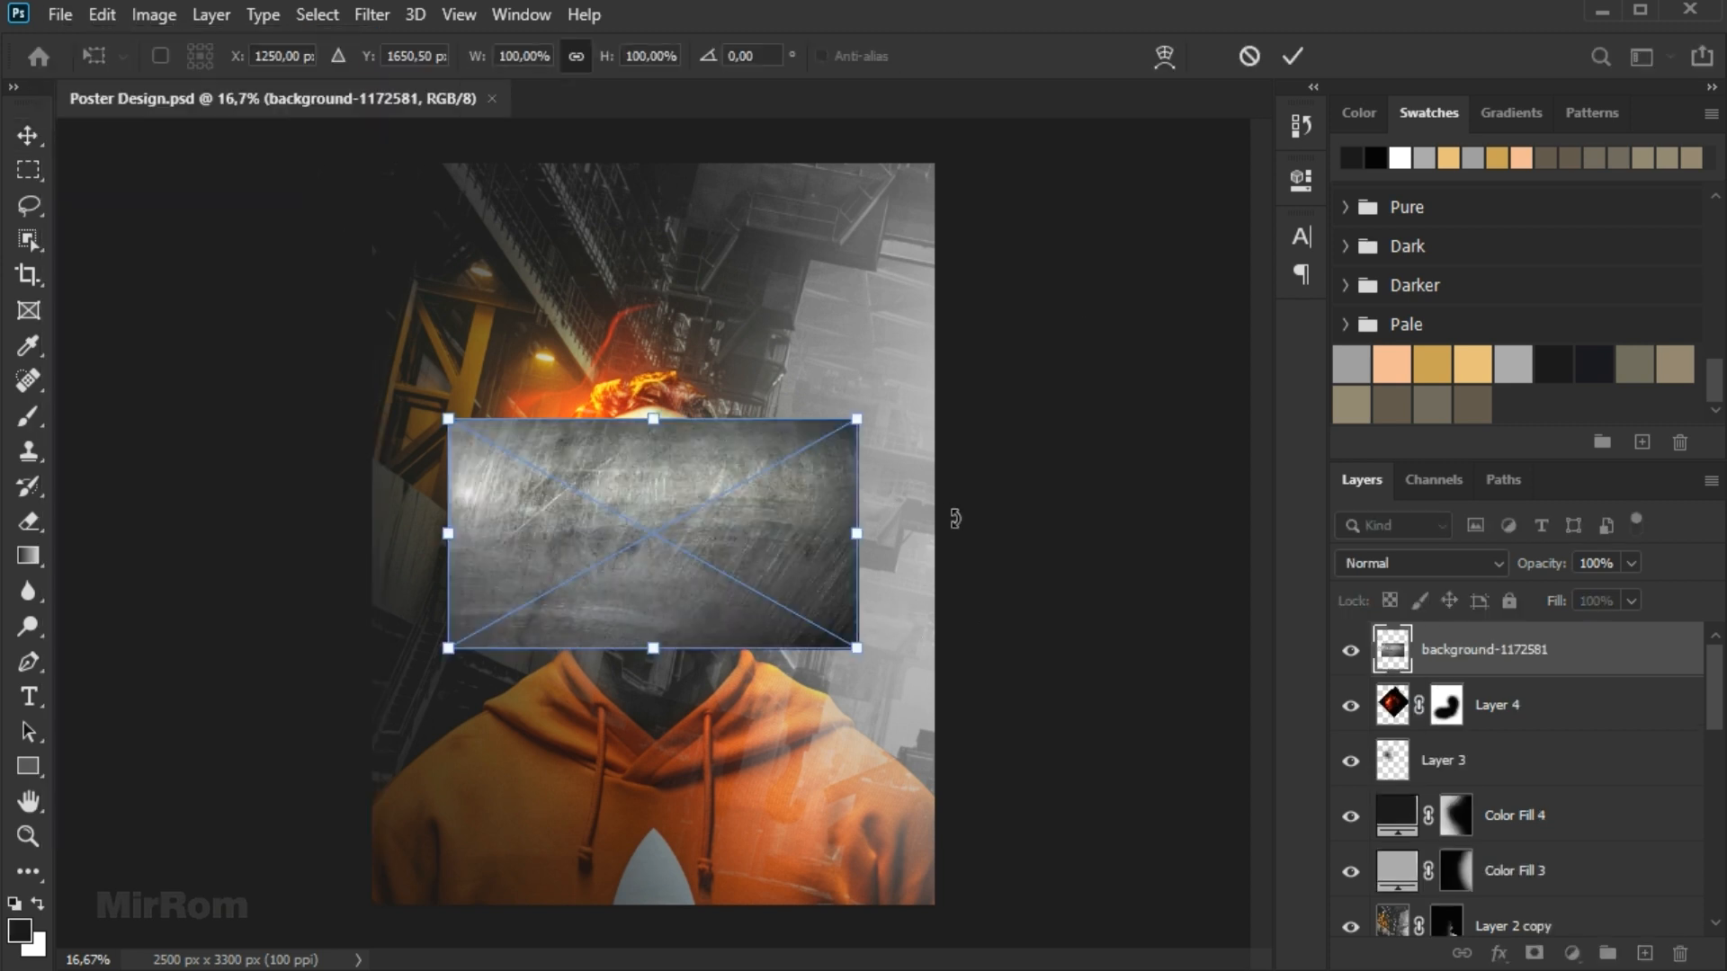
drag(948, 504, 710, 747)
drag(535, 330, 344, 222)
drag(770, 741, 899, 917)
drag(880, 548, 913, 547)
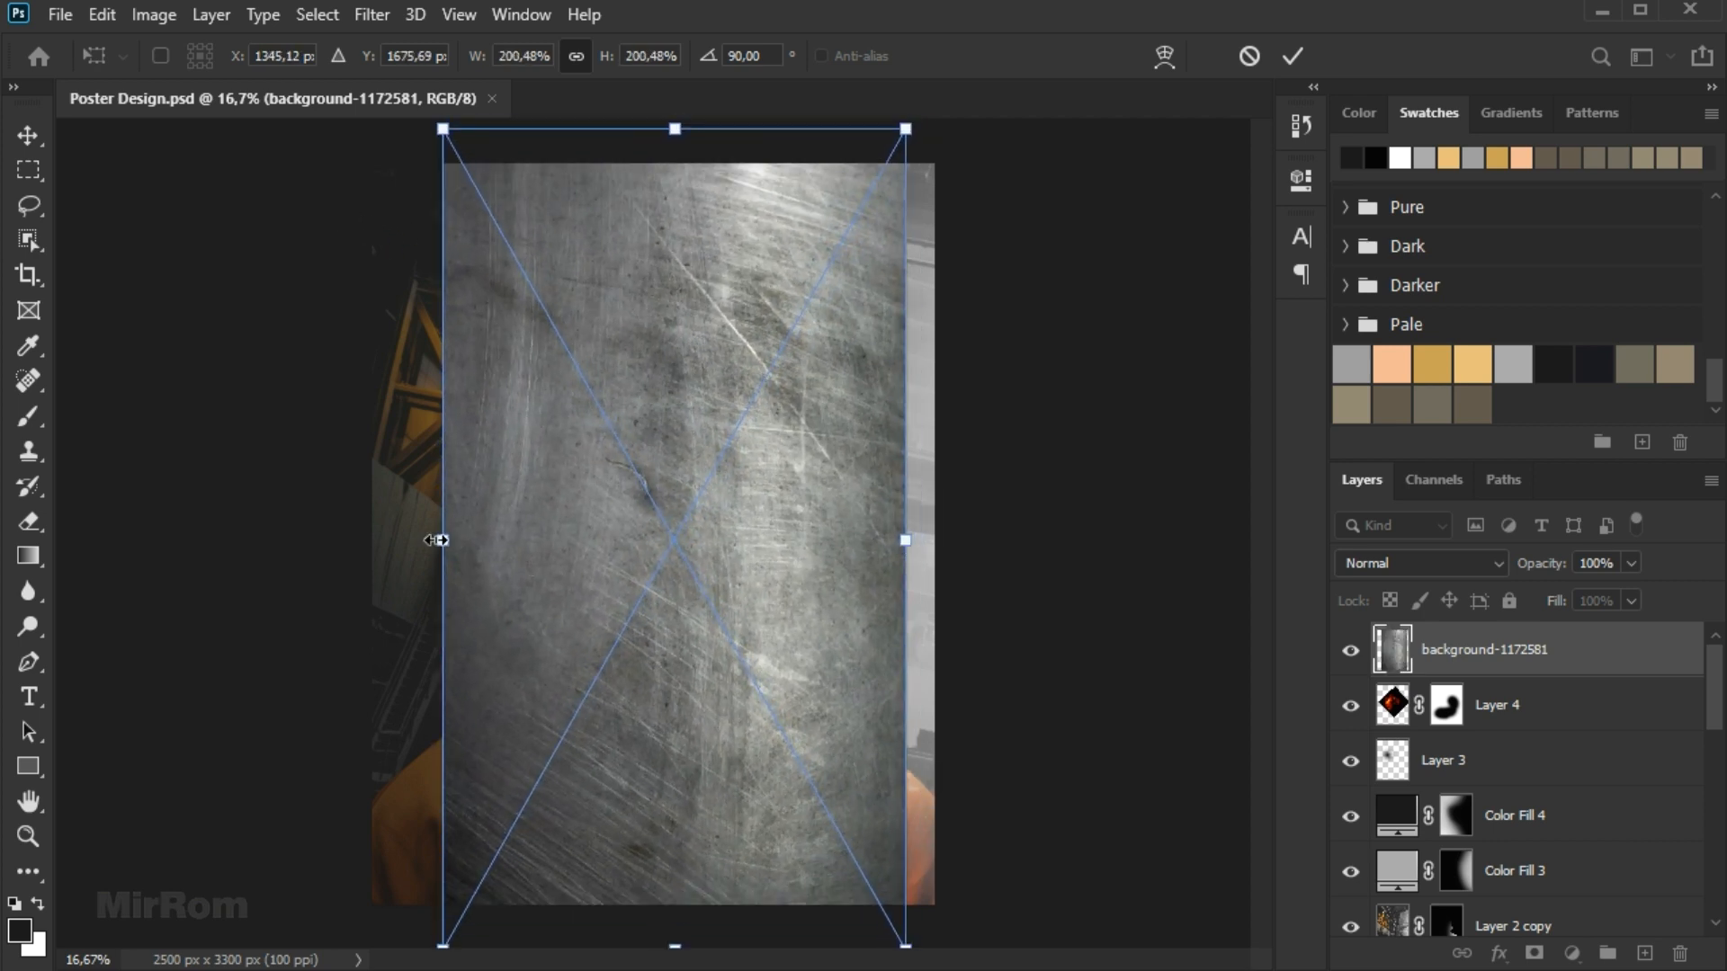
Stretch the metal texture to about 191% by 254% so it covers the whole canvas, and commit the placement.
drag(443, 540, 358, 539)
drag(909, 542, 983, 541)
mouse_move(984, 129)
mouse_down()
mouse_move(960, 155)
mouse_move(958, 135)
mouse_up()
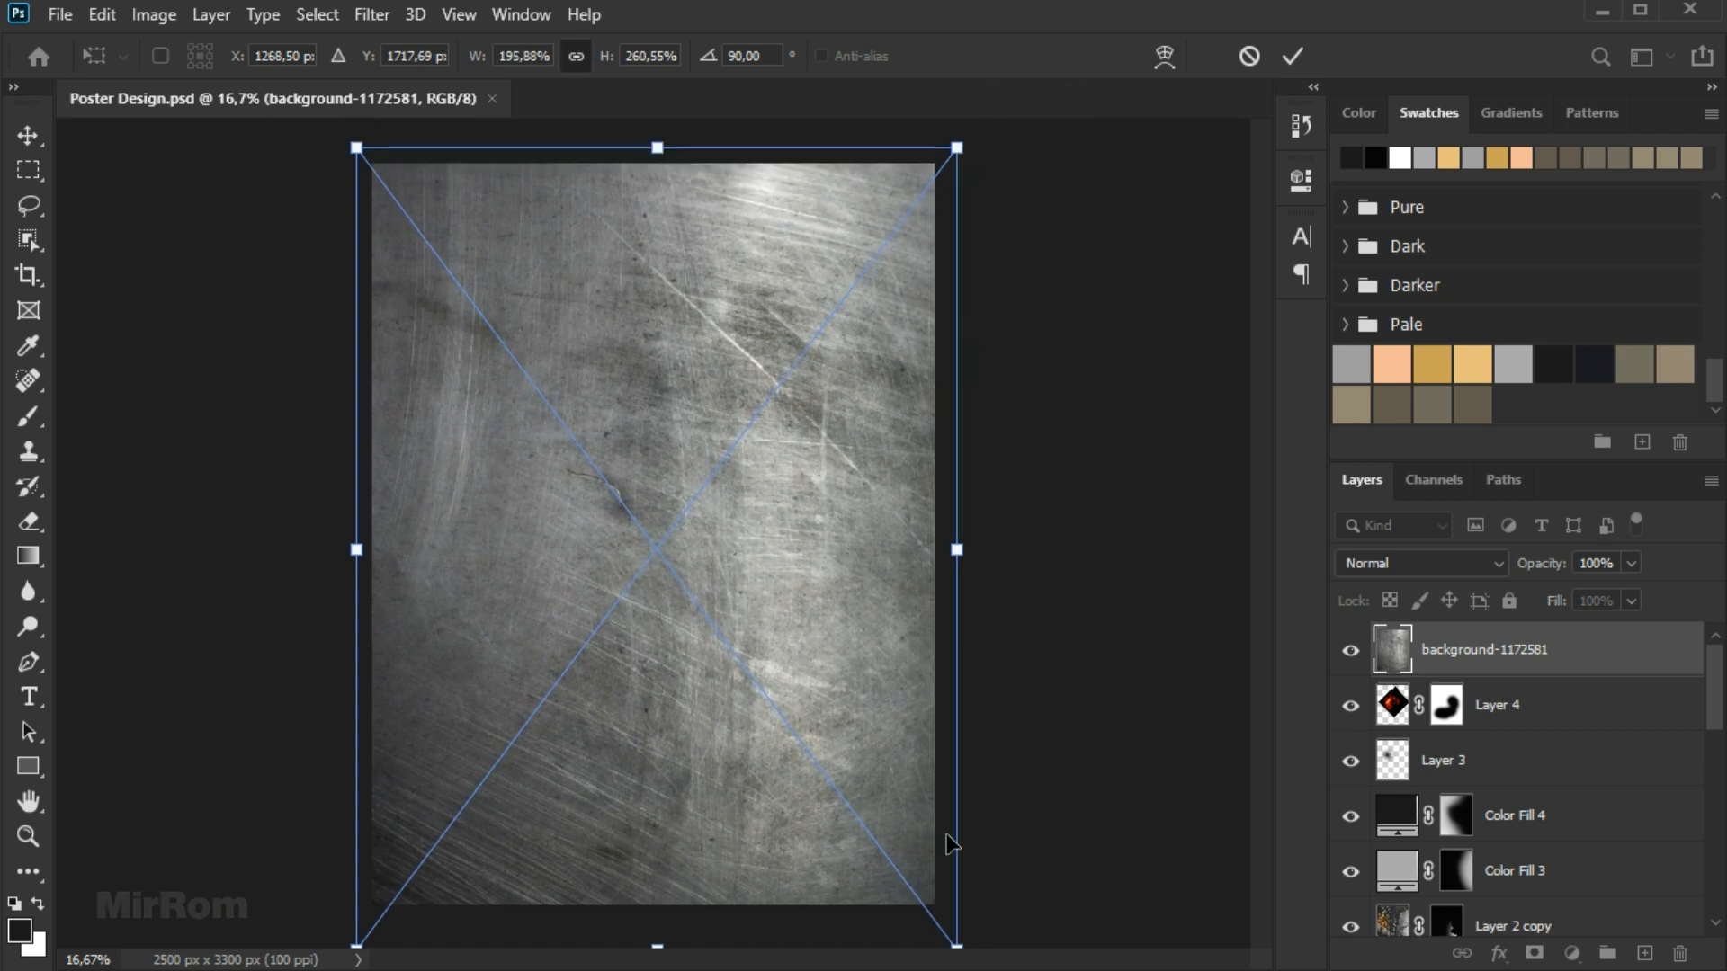
key(ctrl+minus)
drag(881, 842, 887, 834)
drag(430, 835, 435, 830)
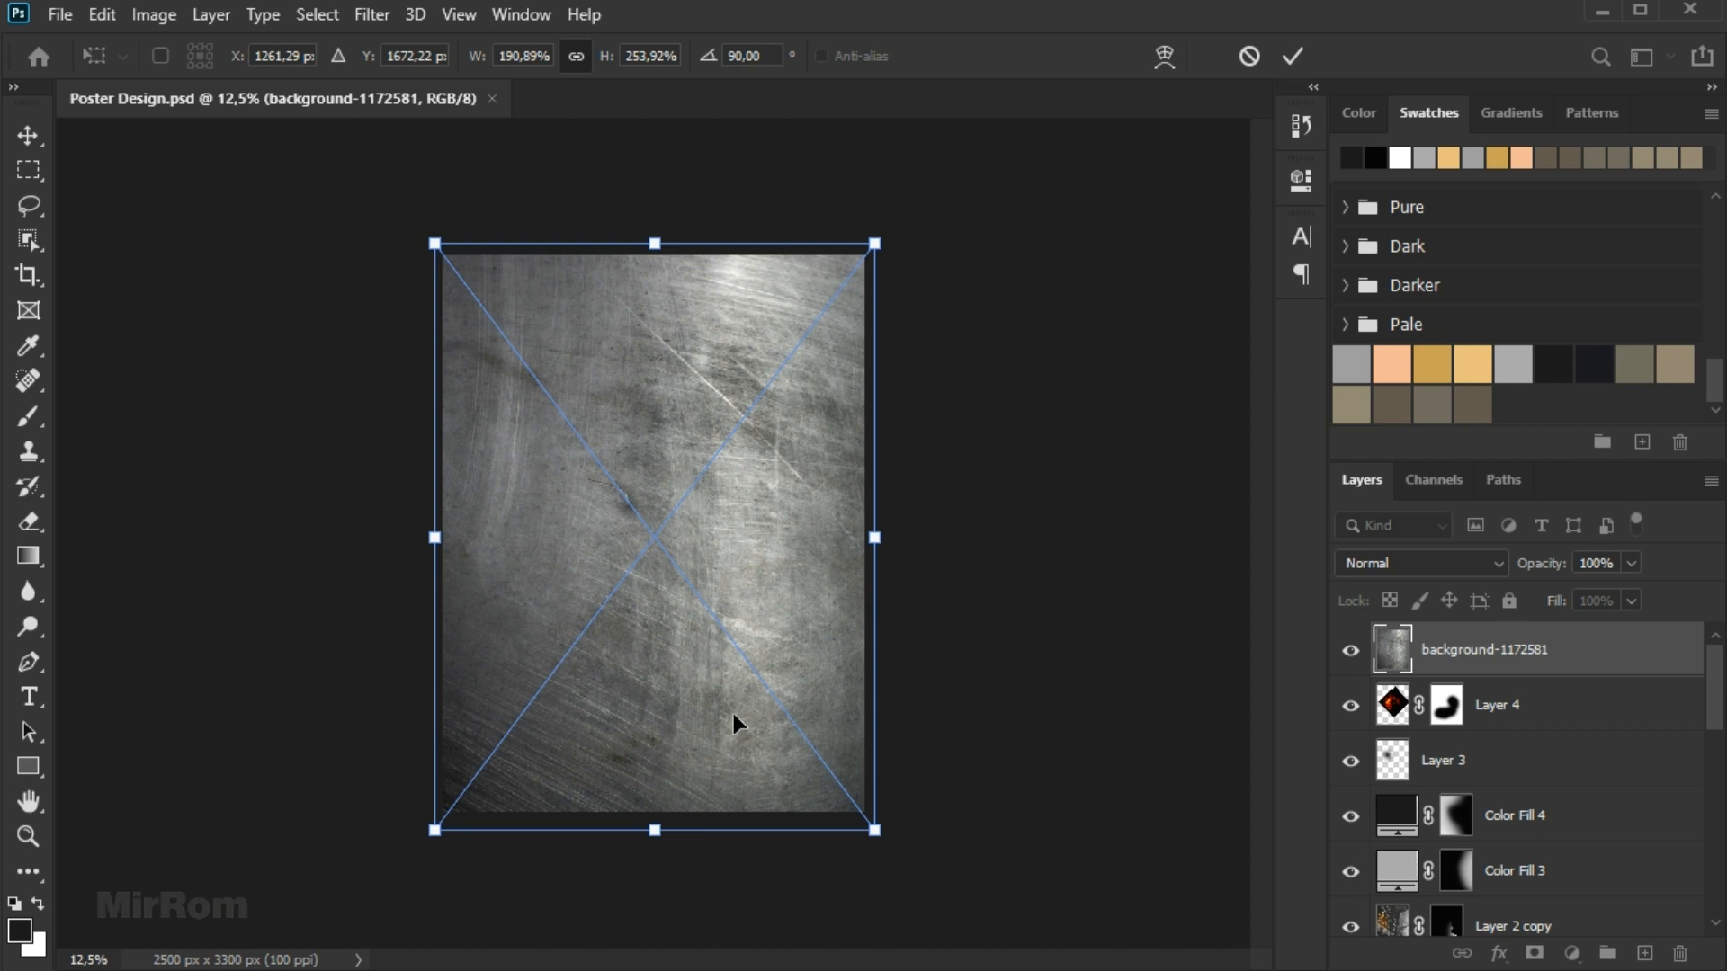
key(Return)
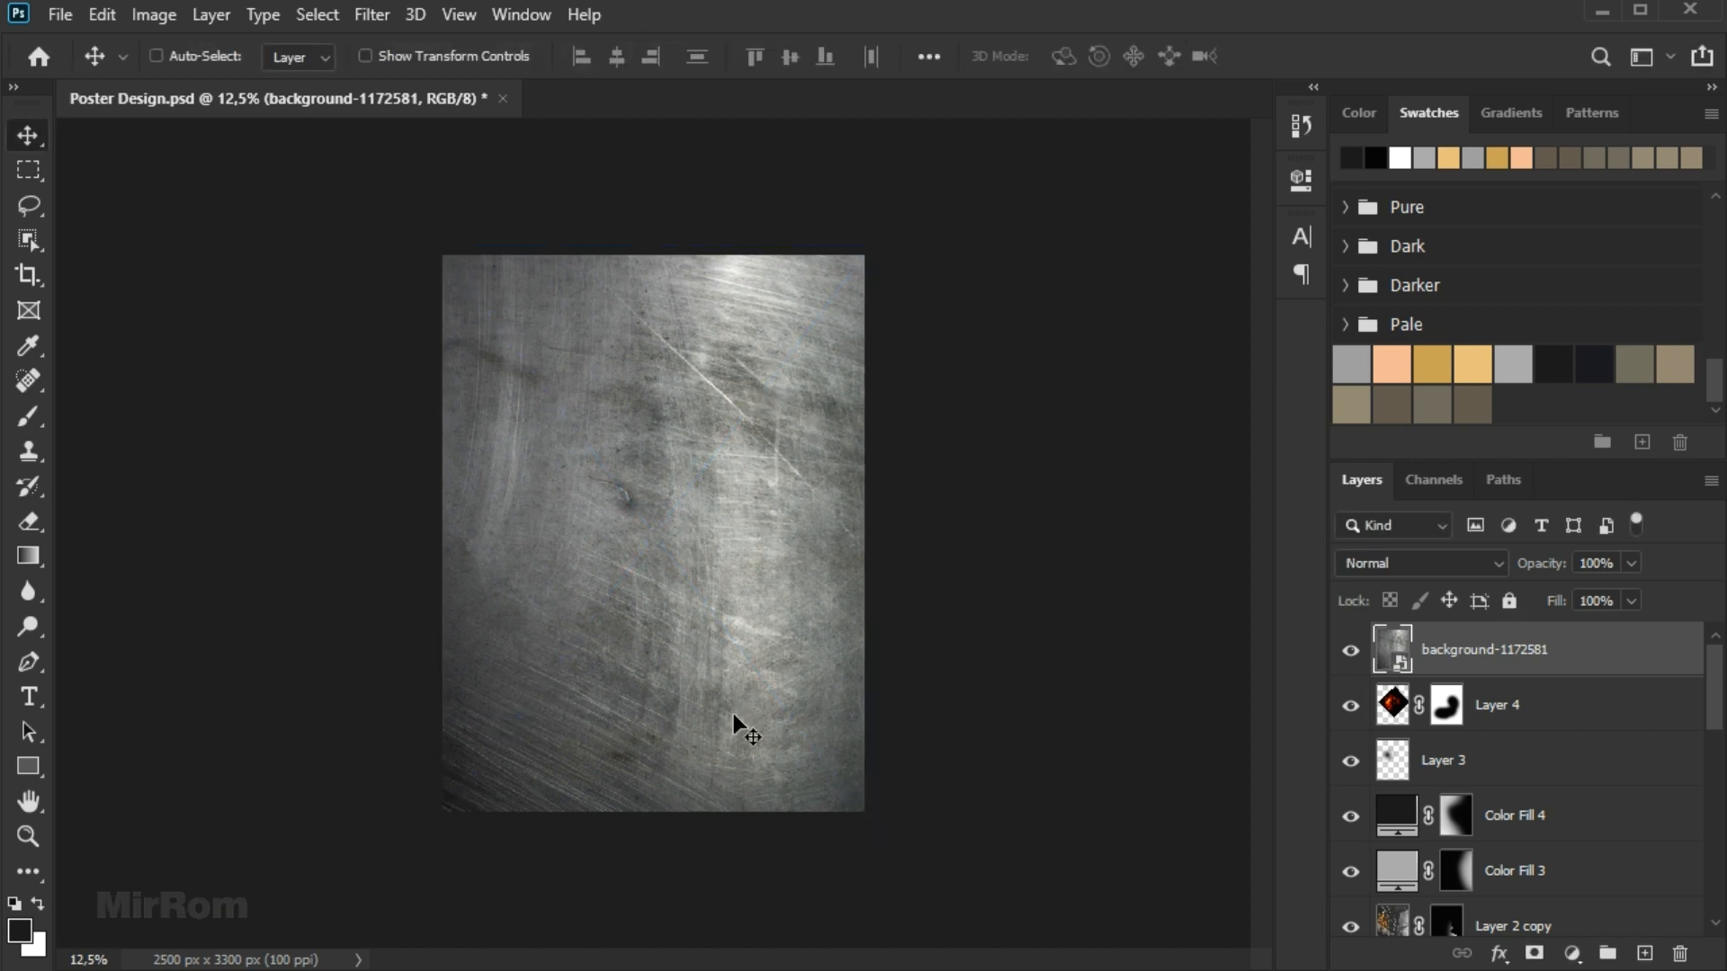
Blend the metal texture layer with Soft Light at 46% opacity.
click(1419, 563)
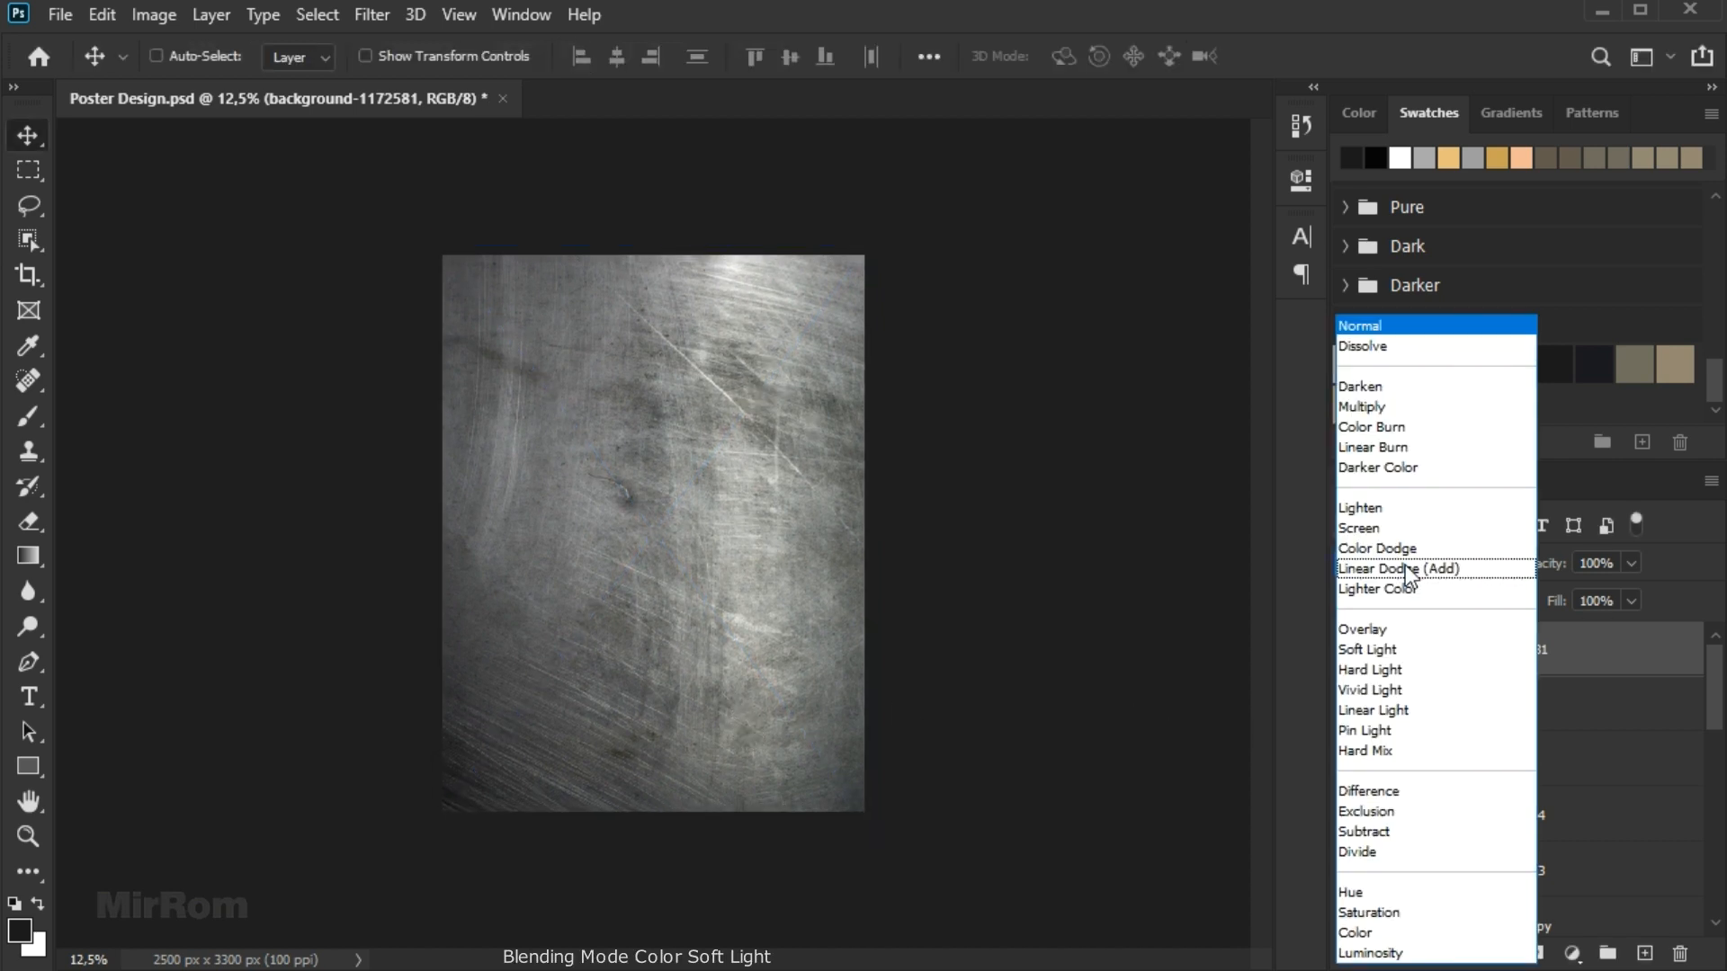
click(1401, 649)
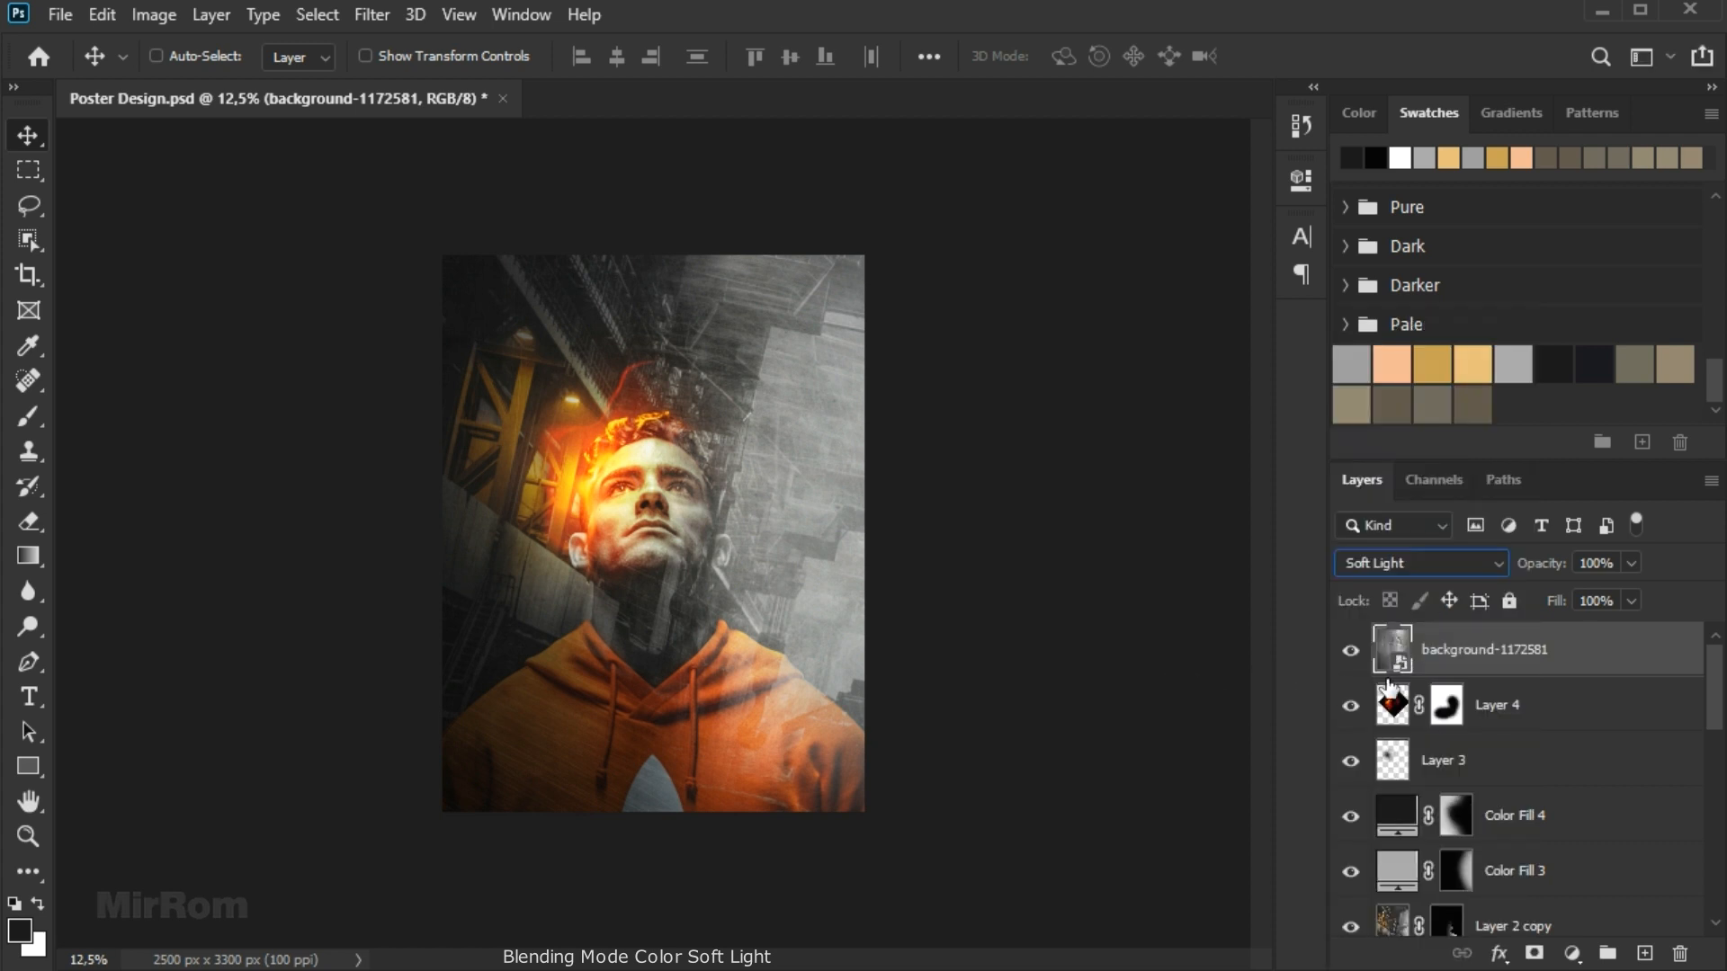
click(1630, 565)
drag(1635, 595, 1581, 597)
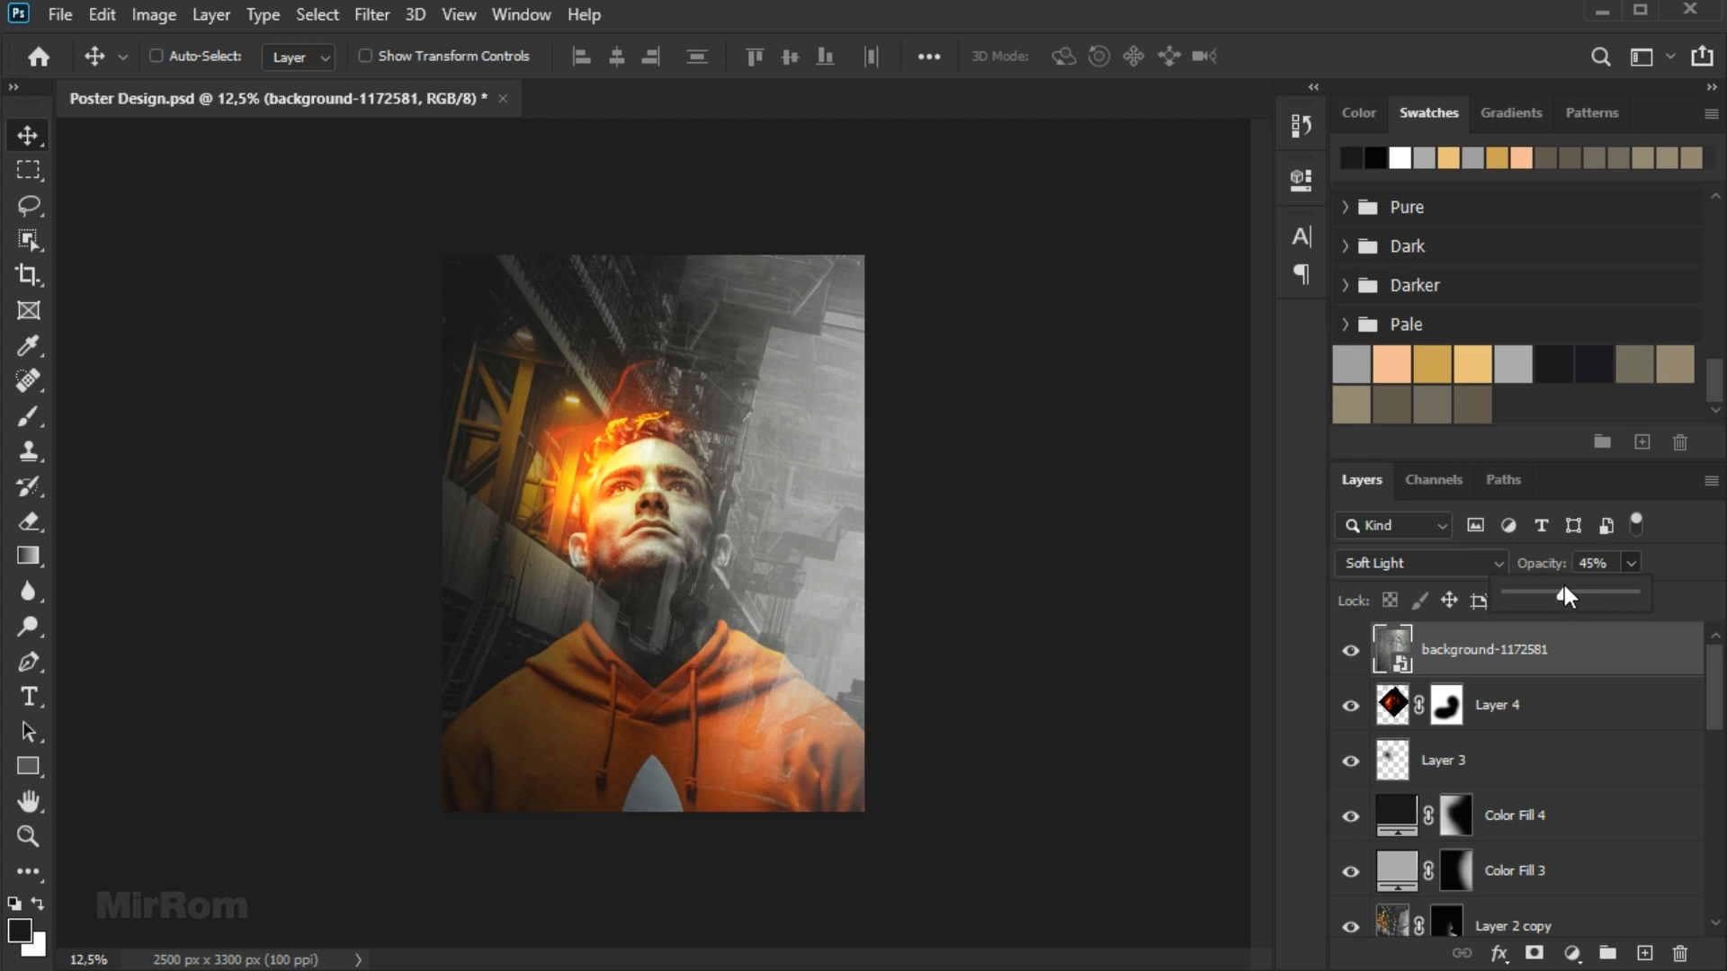
drag(1562, 589, 1566, 590)
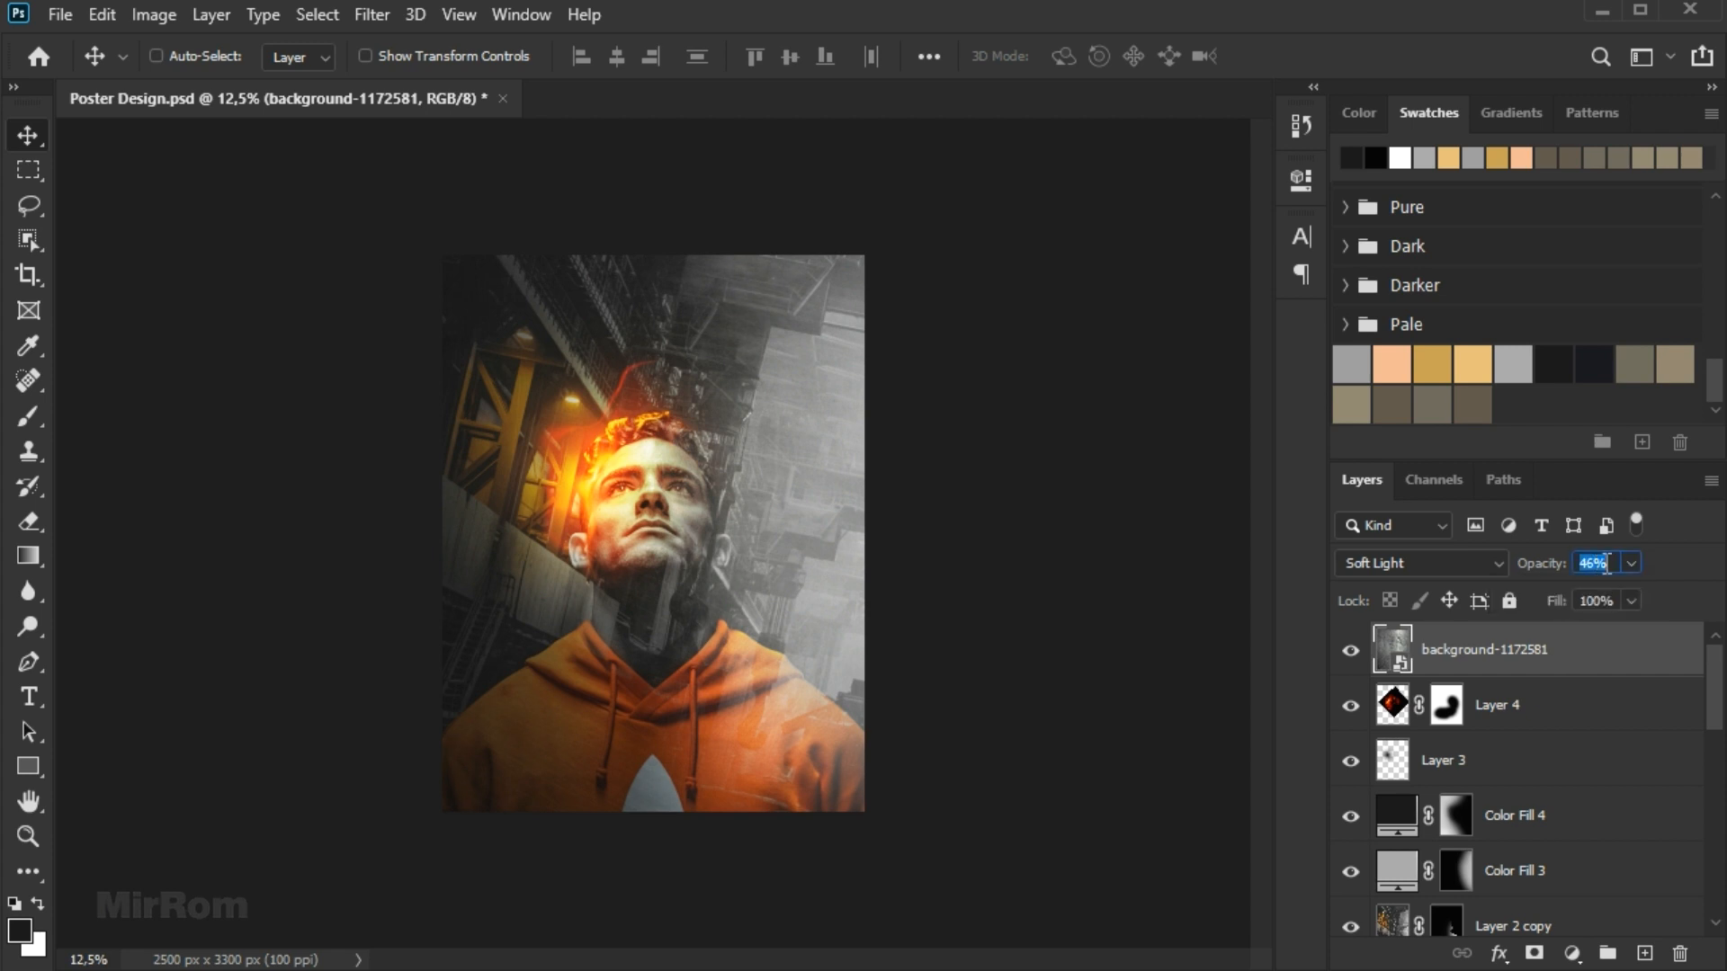
scroll(926, 867, up, 1)
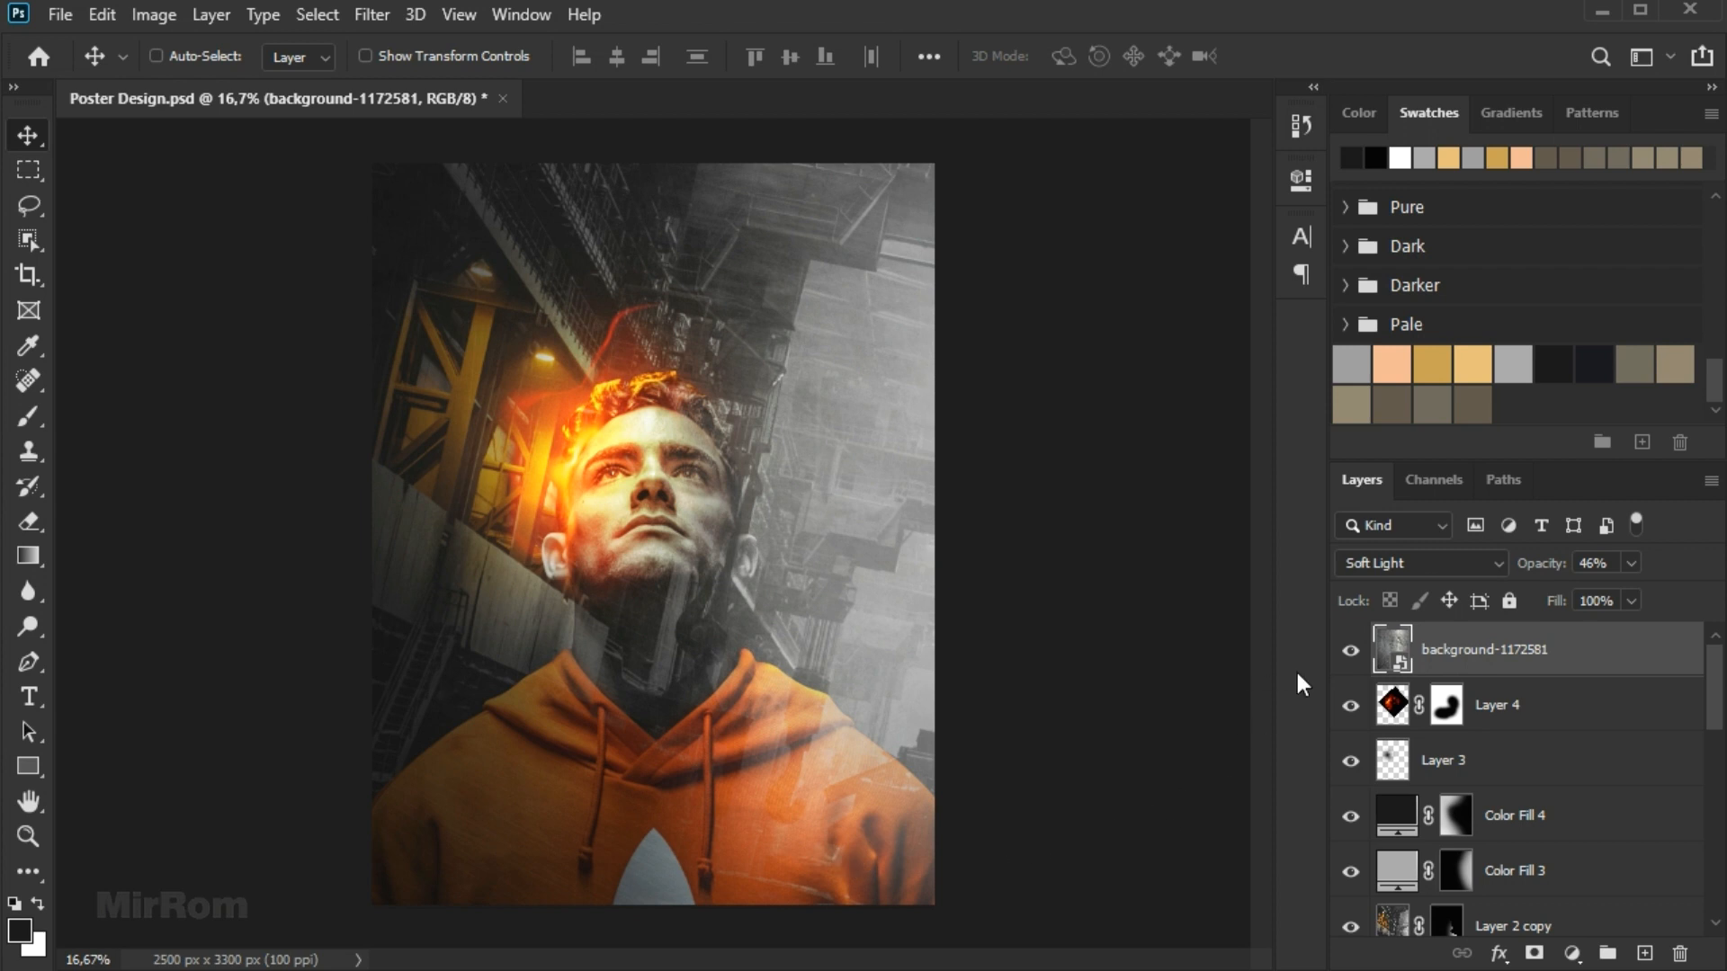
click(1352, 654)
Add a Color Lookup adjustment layer above the metal texture using the DropBlues.3DL 3DLUT file.
click(1572, 953)
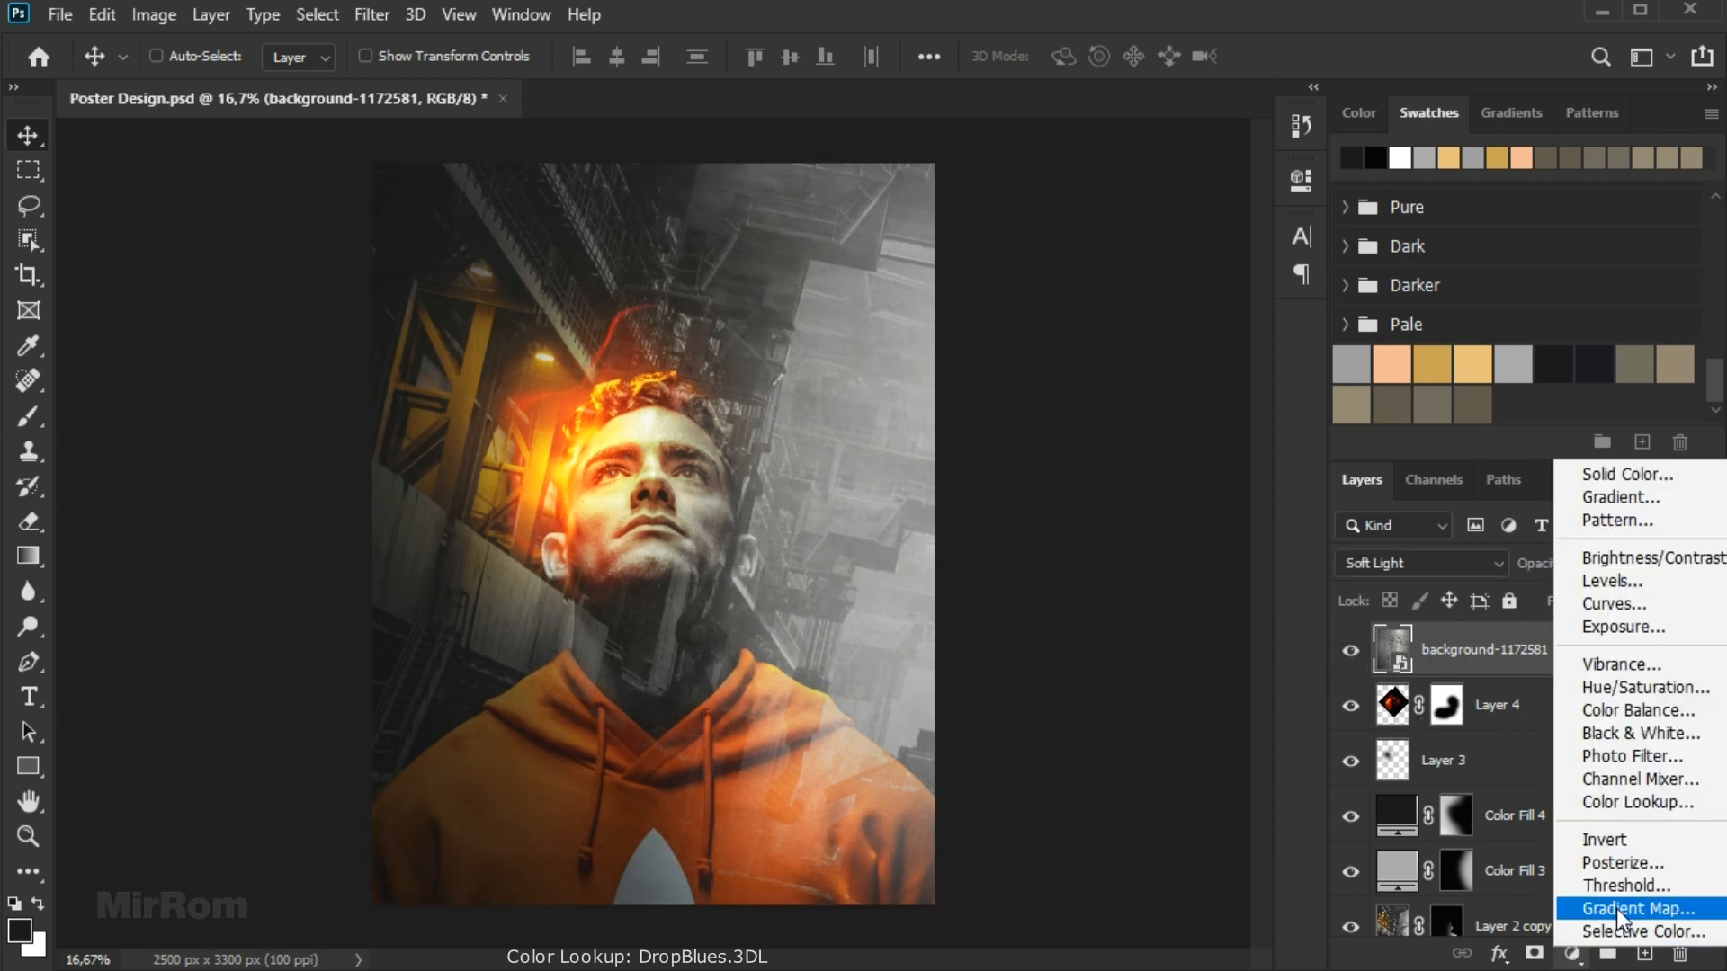
click(1633, 803)
click(1200, 259)
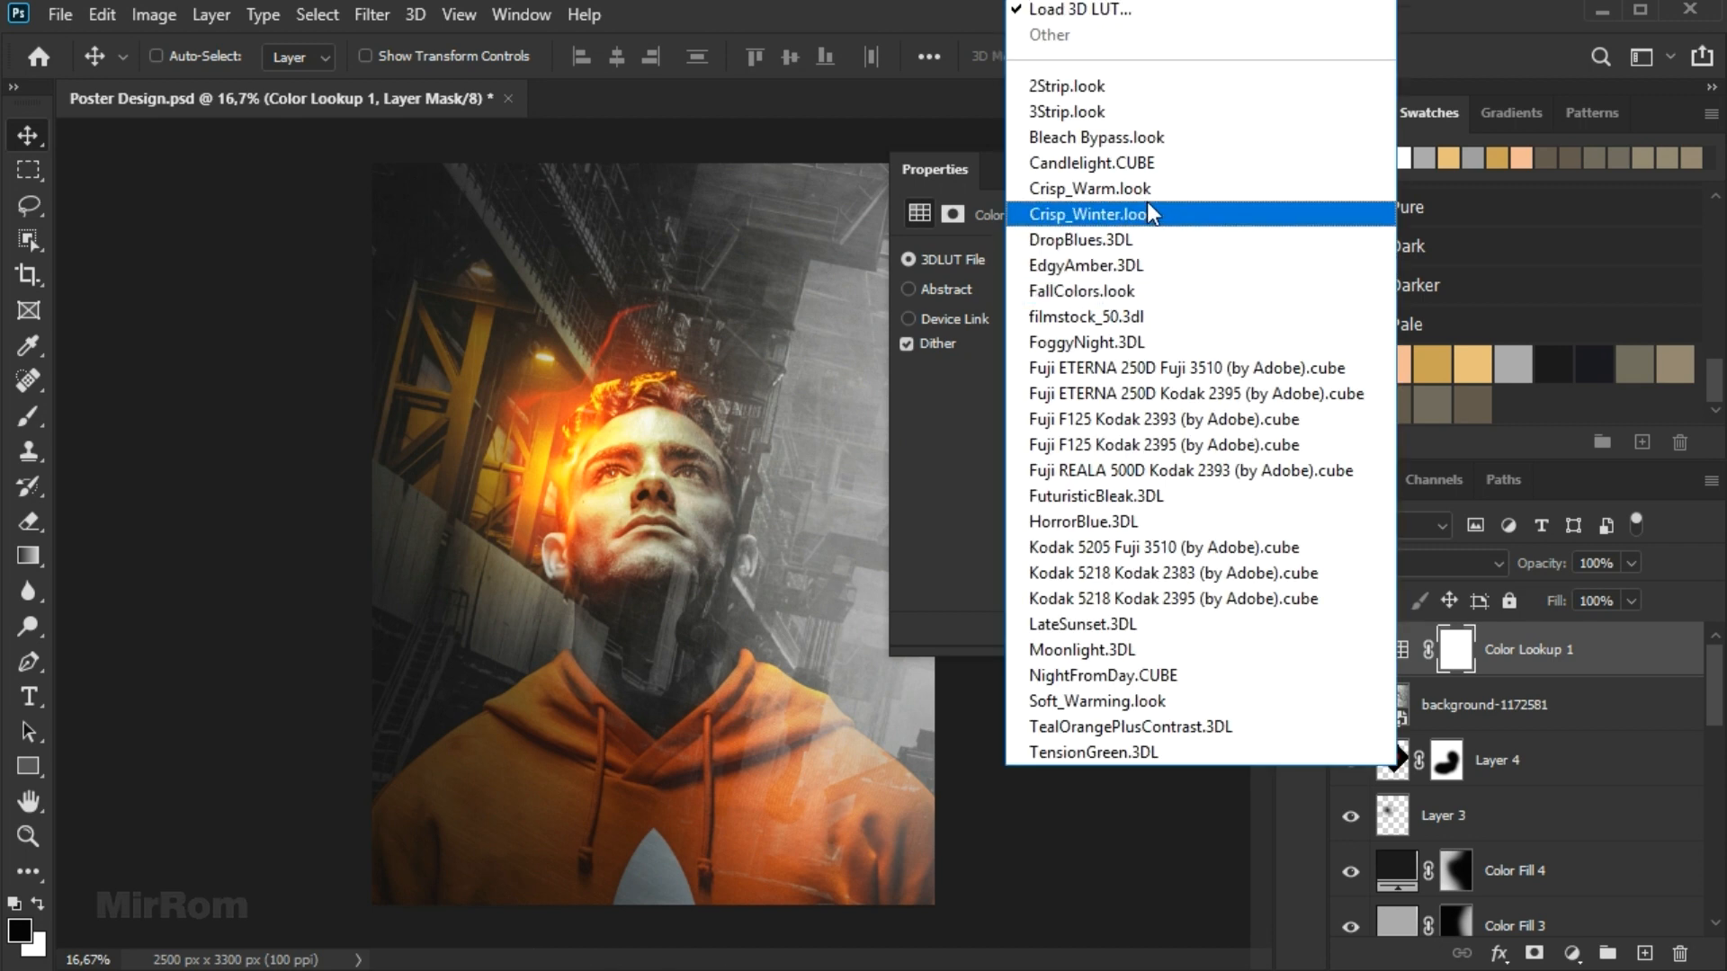
click(1148, 241)
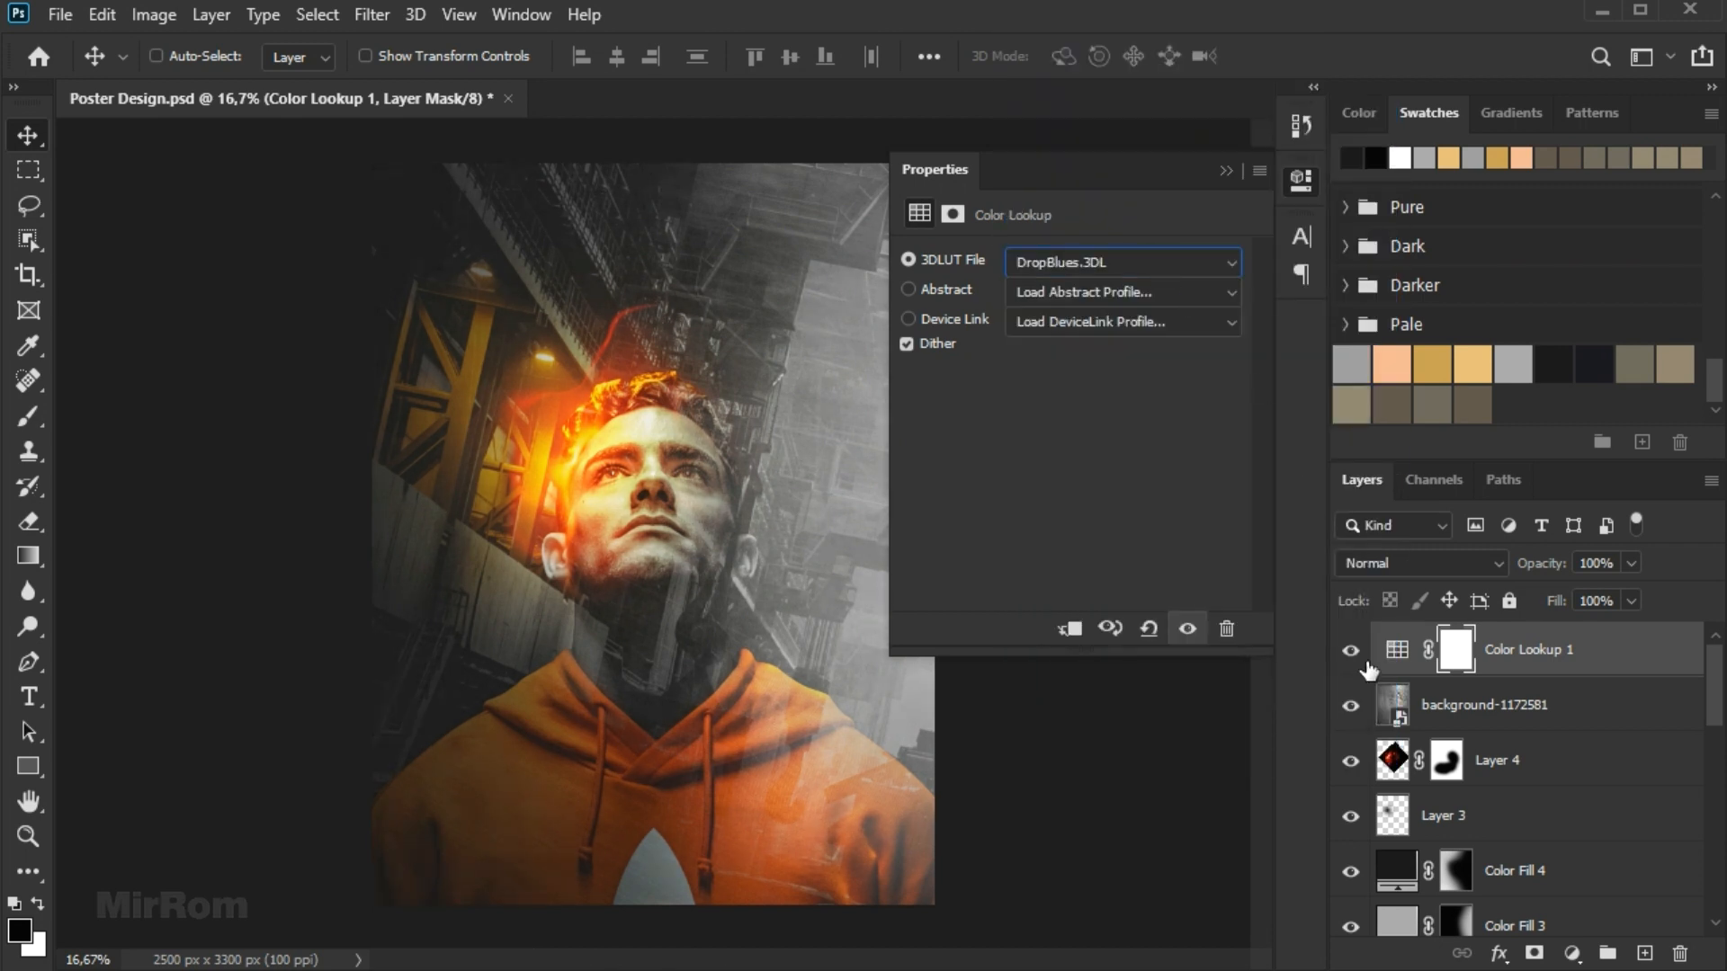
click(1225, 171)
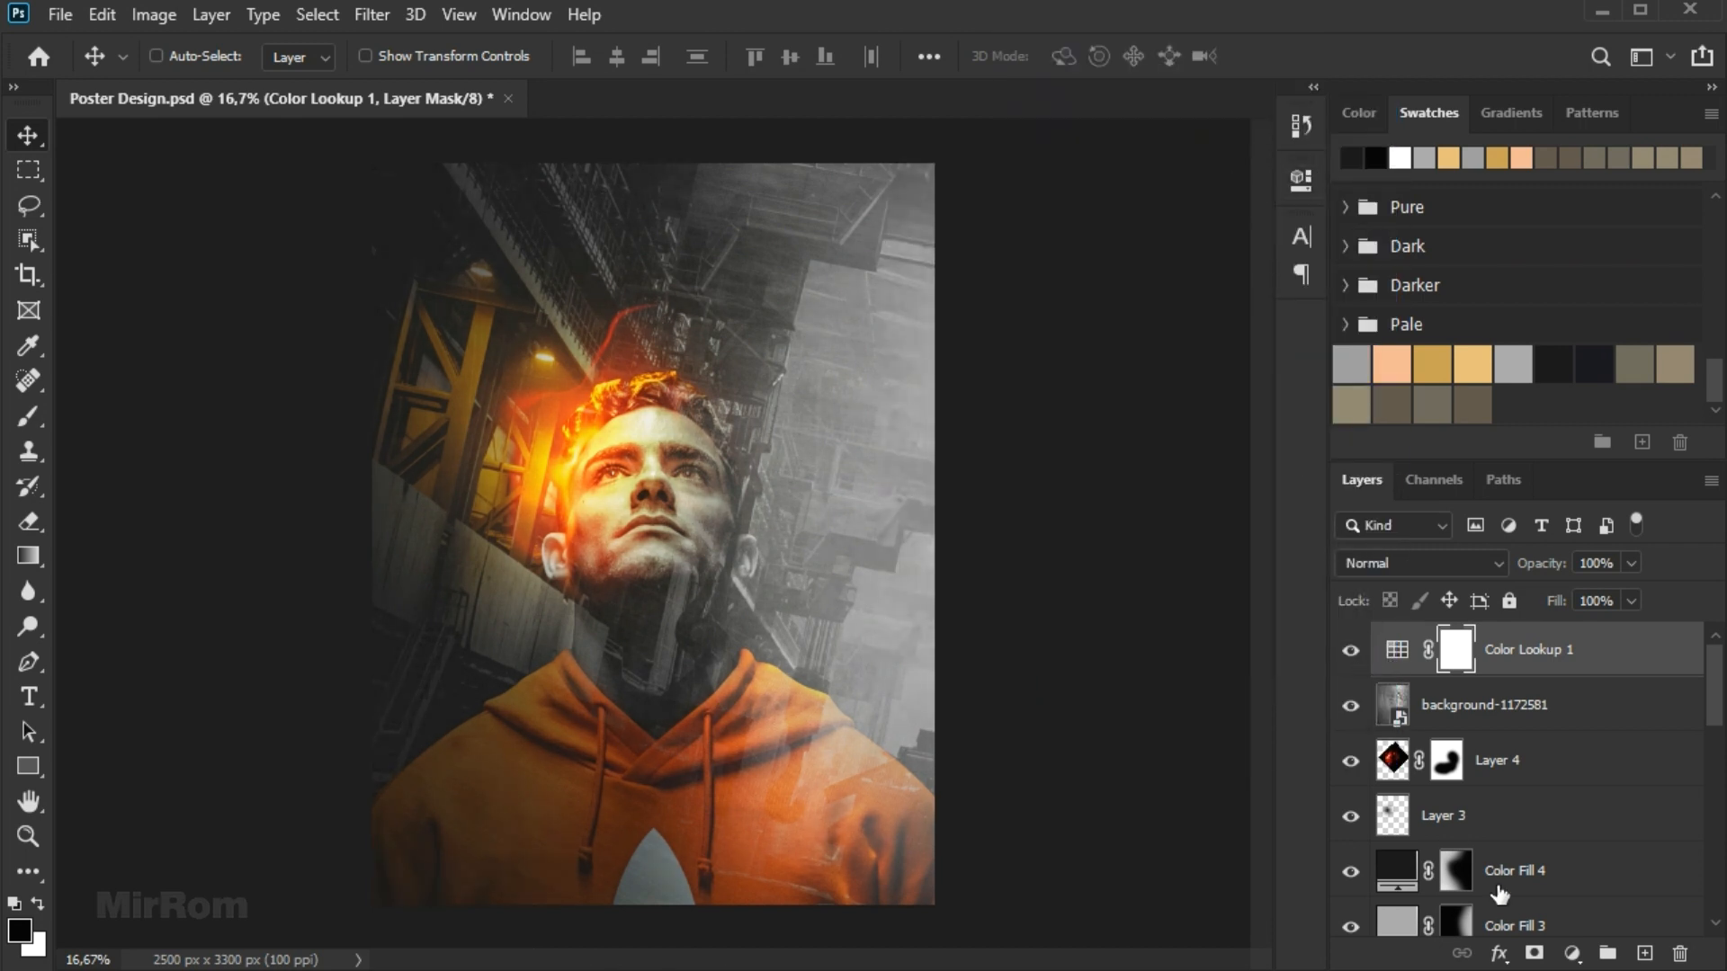
Add a second Color Lookup adjustment layer using the Fuji ETERNA 250D Fuji 3510 3DLUT file.
click(1572, 954)
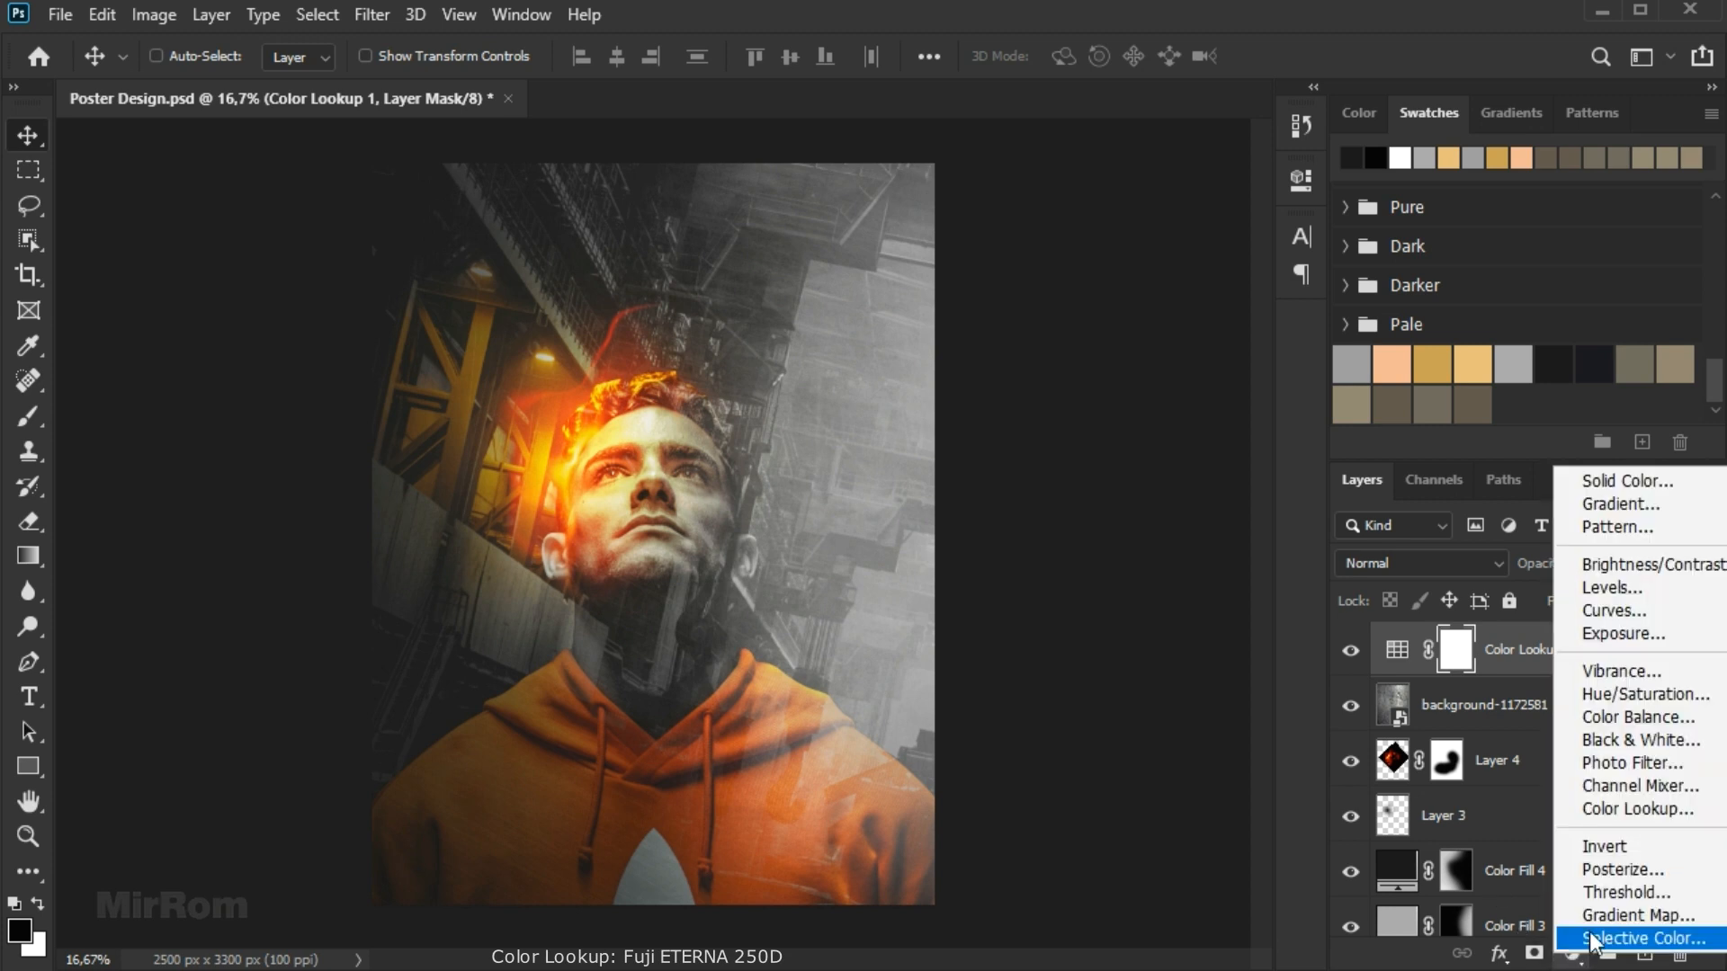
click(1655, 813)
click(1174, 268)
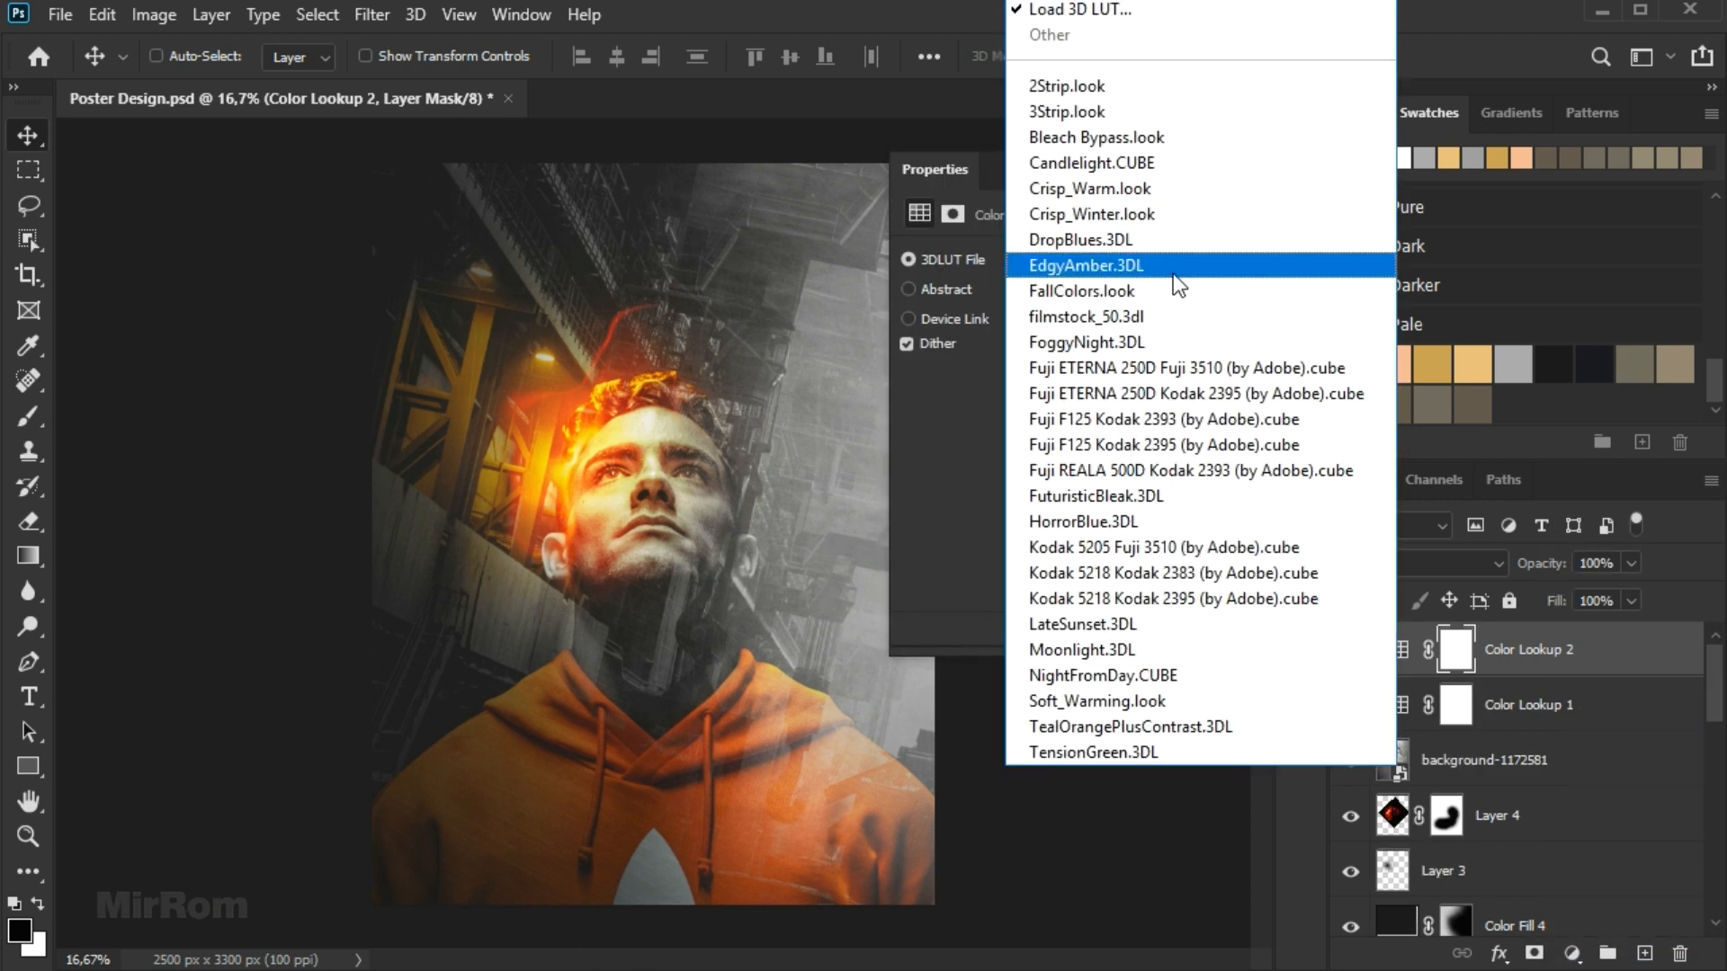
click(1246, 368)
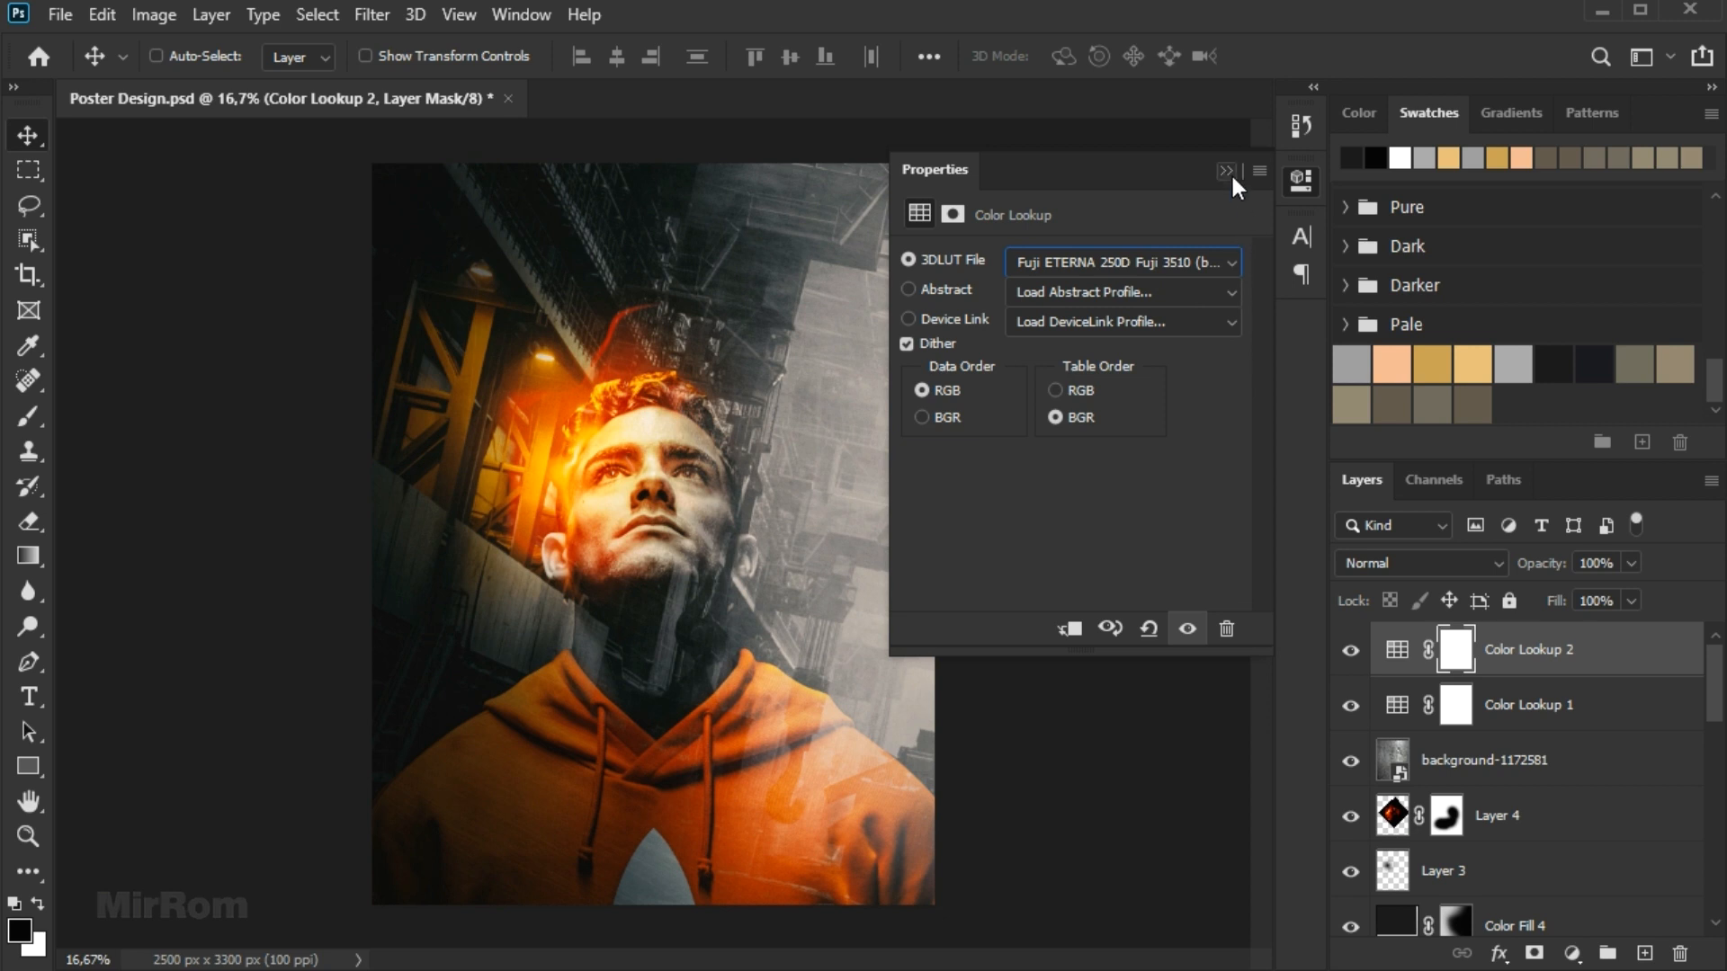
click(1229, 170)
Lower the second Color Lookup layer's opacity to 30% and toggle its visibility to compare the effect.
click(1628, 563)
drag(1628, 600, 1607, 610)
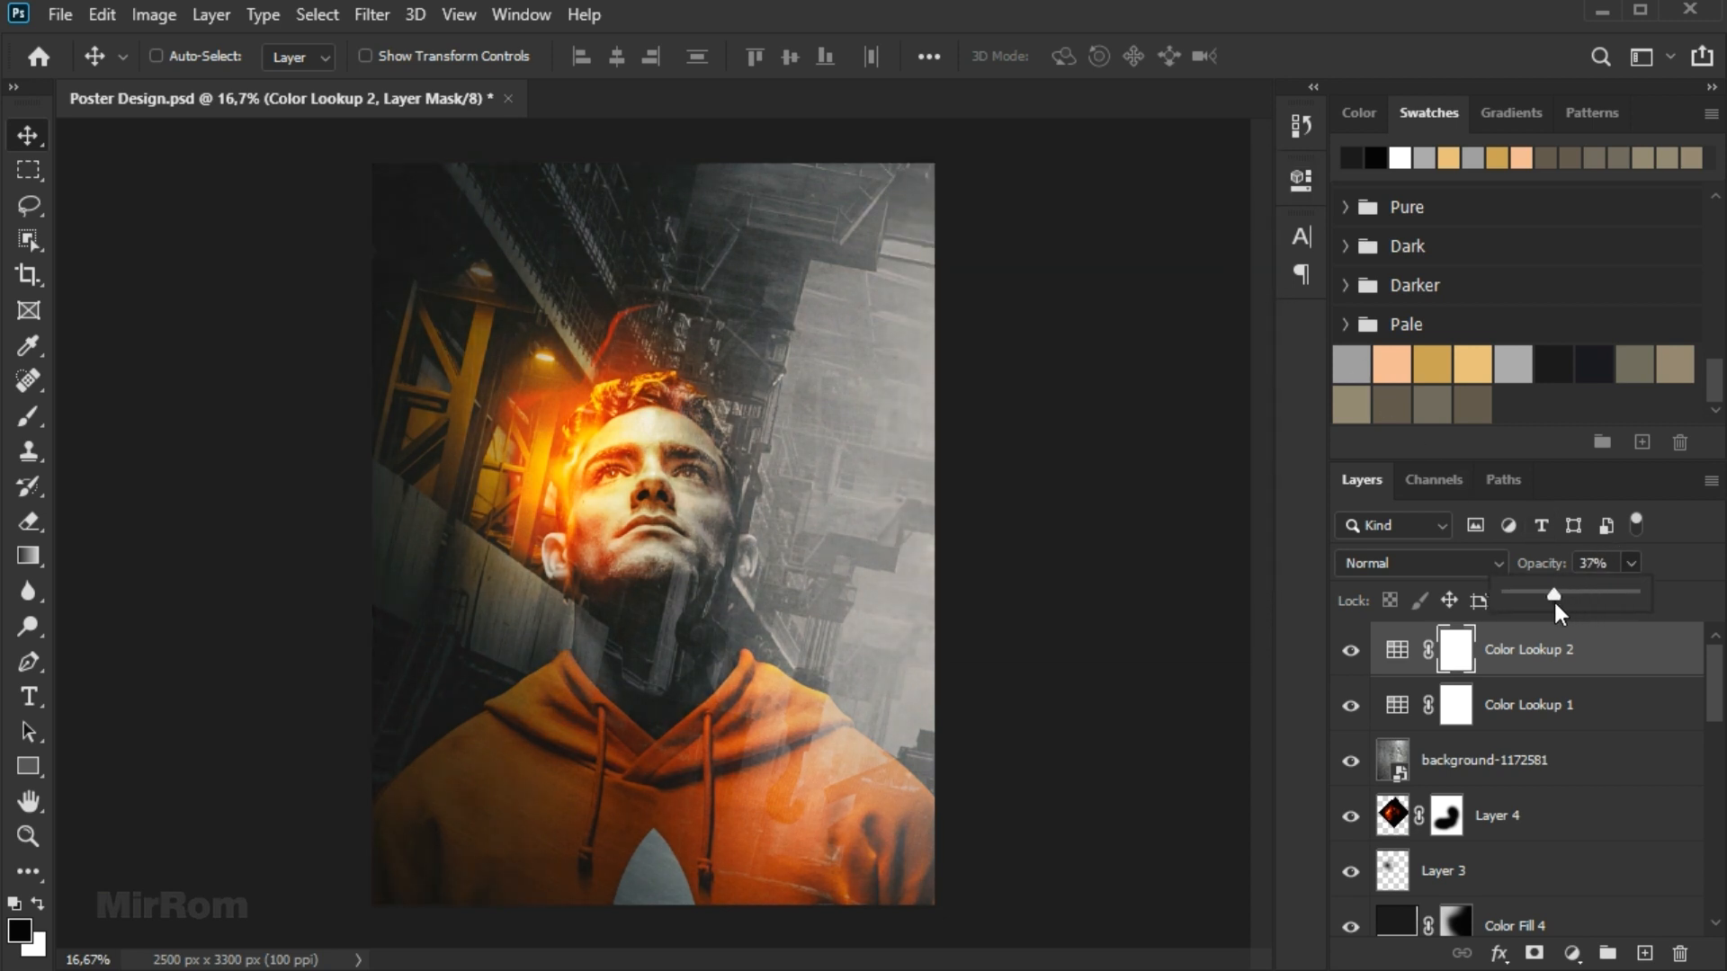
click(1351, 651)
click(1351, 651)
click(1351, 651)
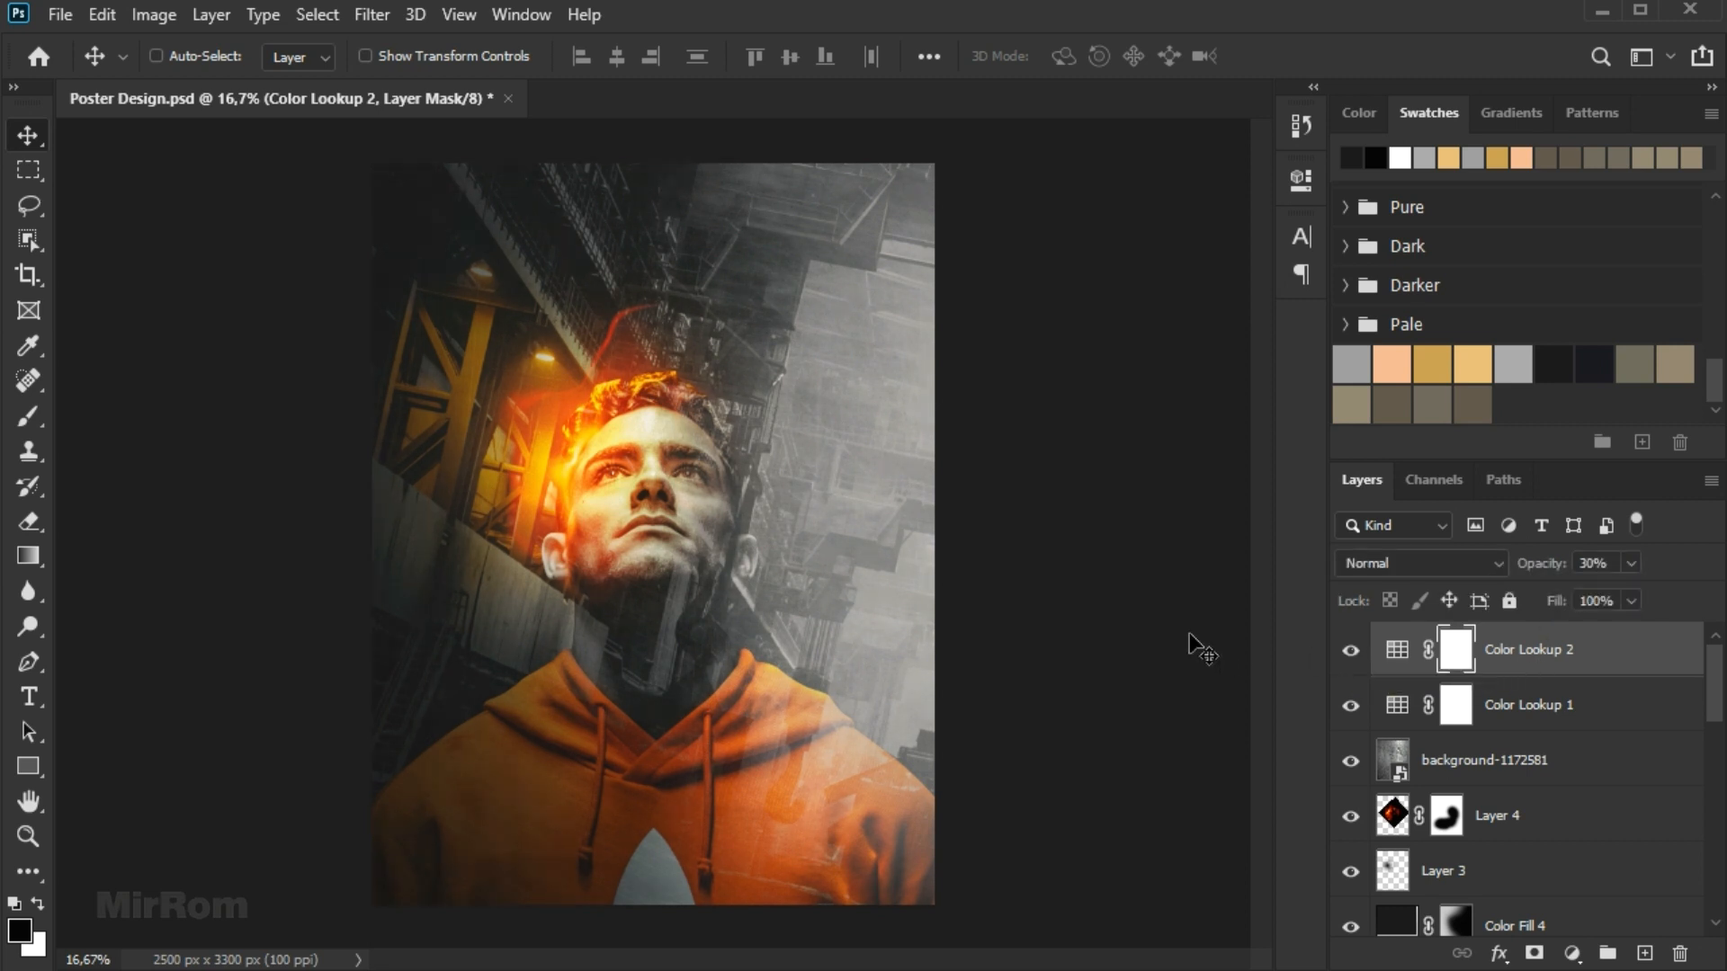
Add a Gradient Map adjustment layer and choose the purple-to-tan gradient preset at the end of the preset list.
click(1572, 953)
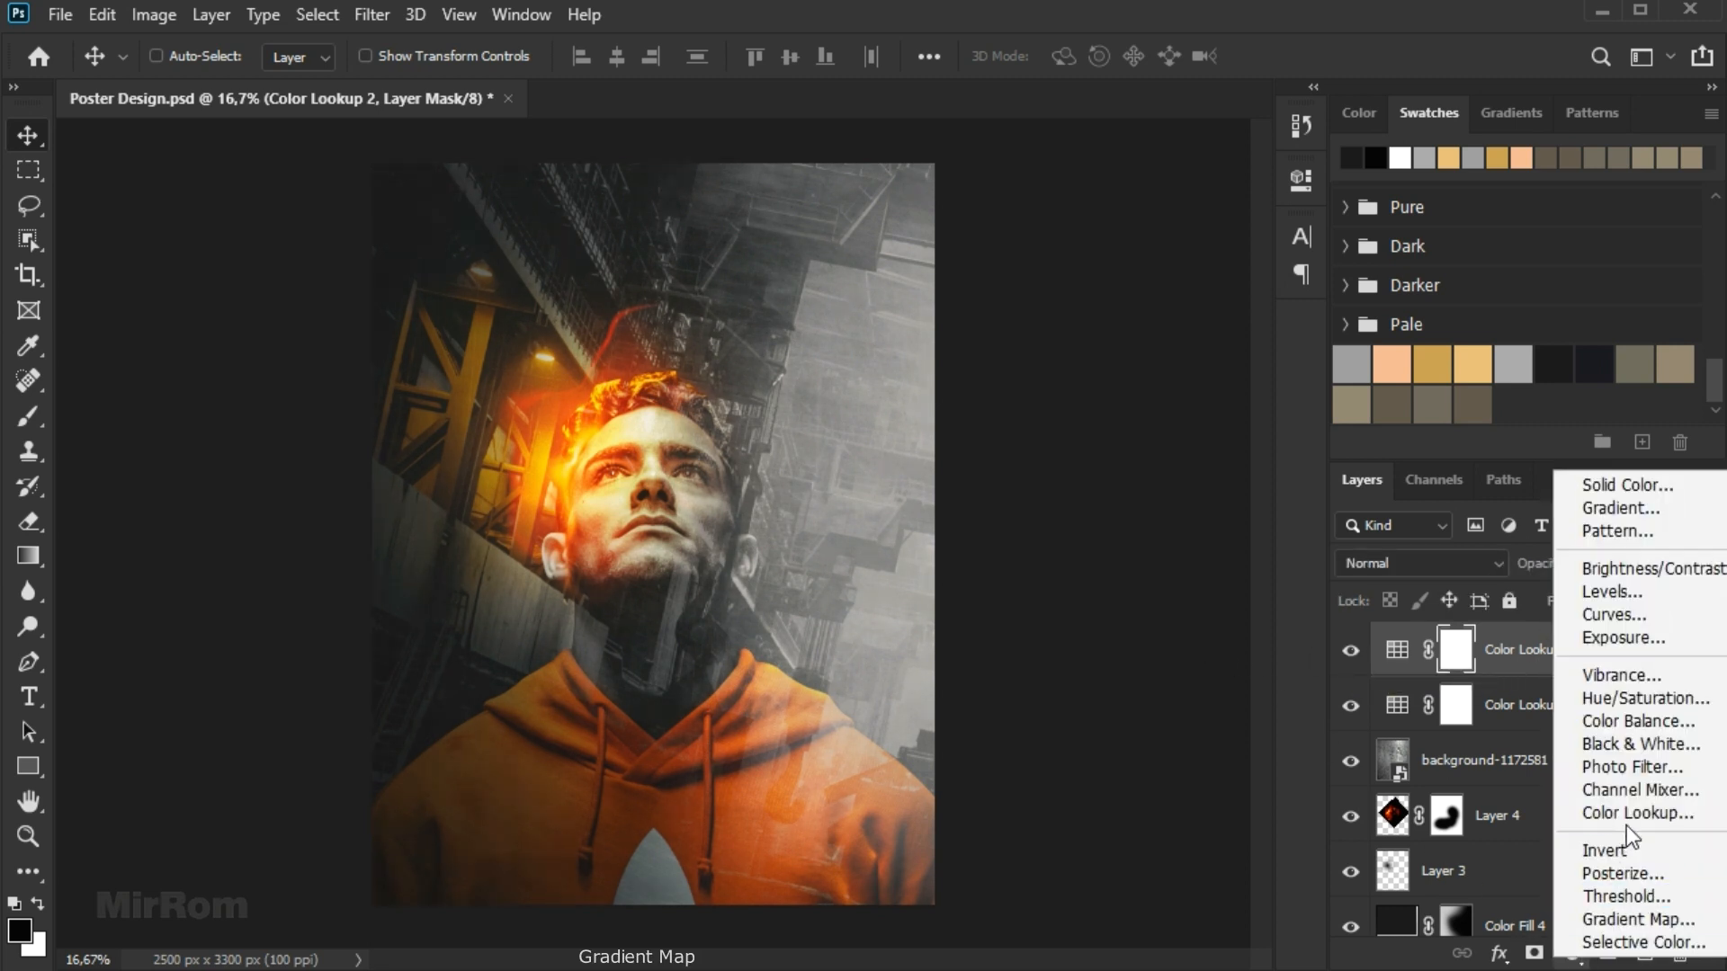
click(1664, 918)
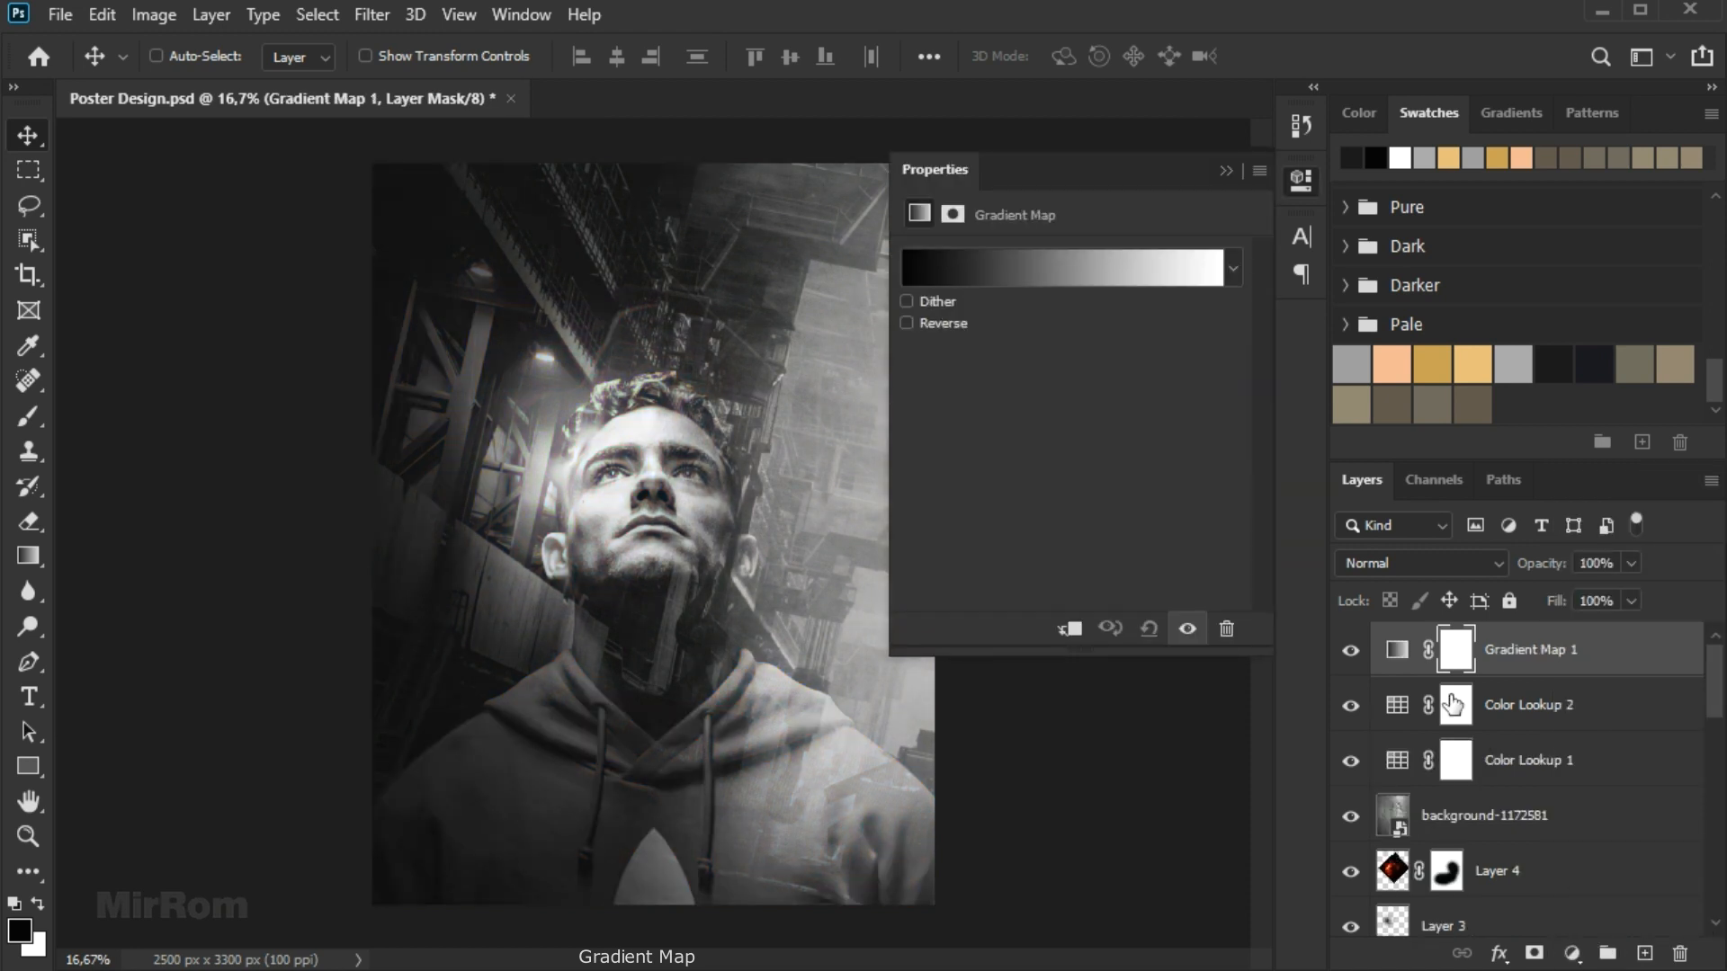
click(1130, 266)
drag(942, 89, 1092, 123)
scroll(1205, 269, down, 3)
scroll(1214, 288, down, 10)
click(884, 351)
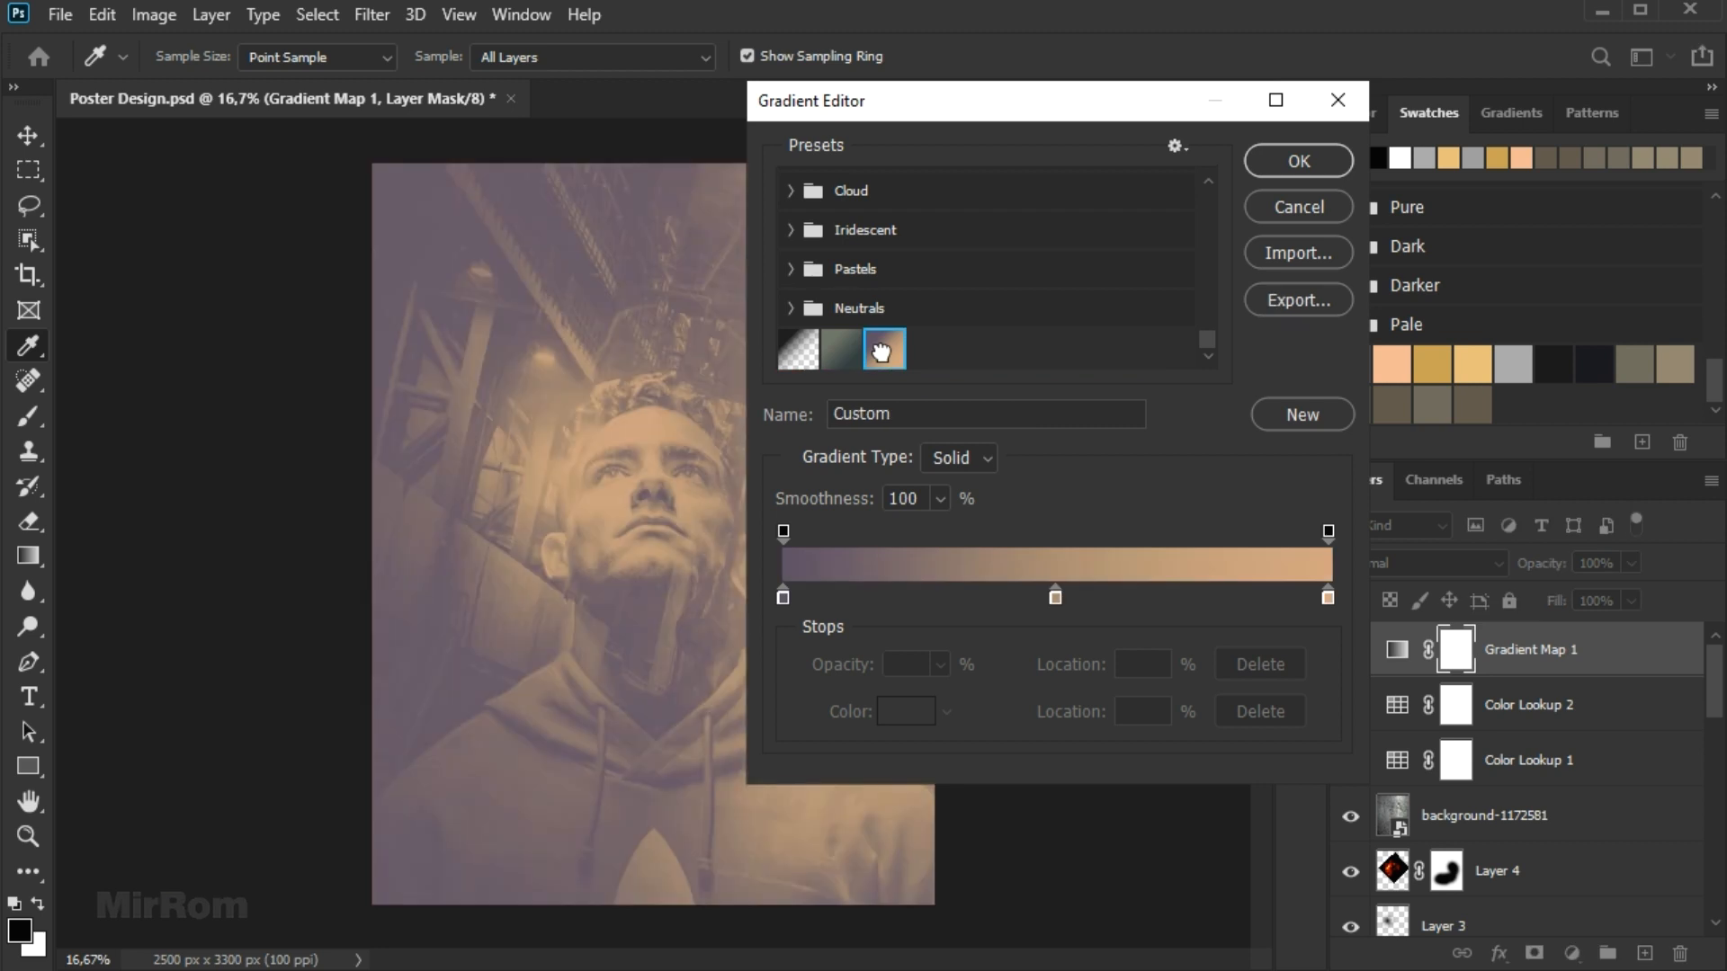
Use 5d4e64 for the gradient's first color stop and aa8a70 for its middle stop.
click(782, 597)
click(895, 709)
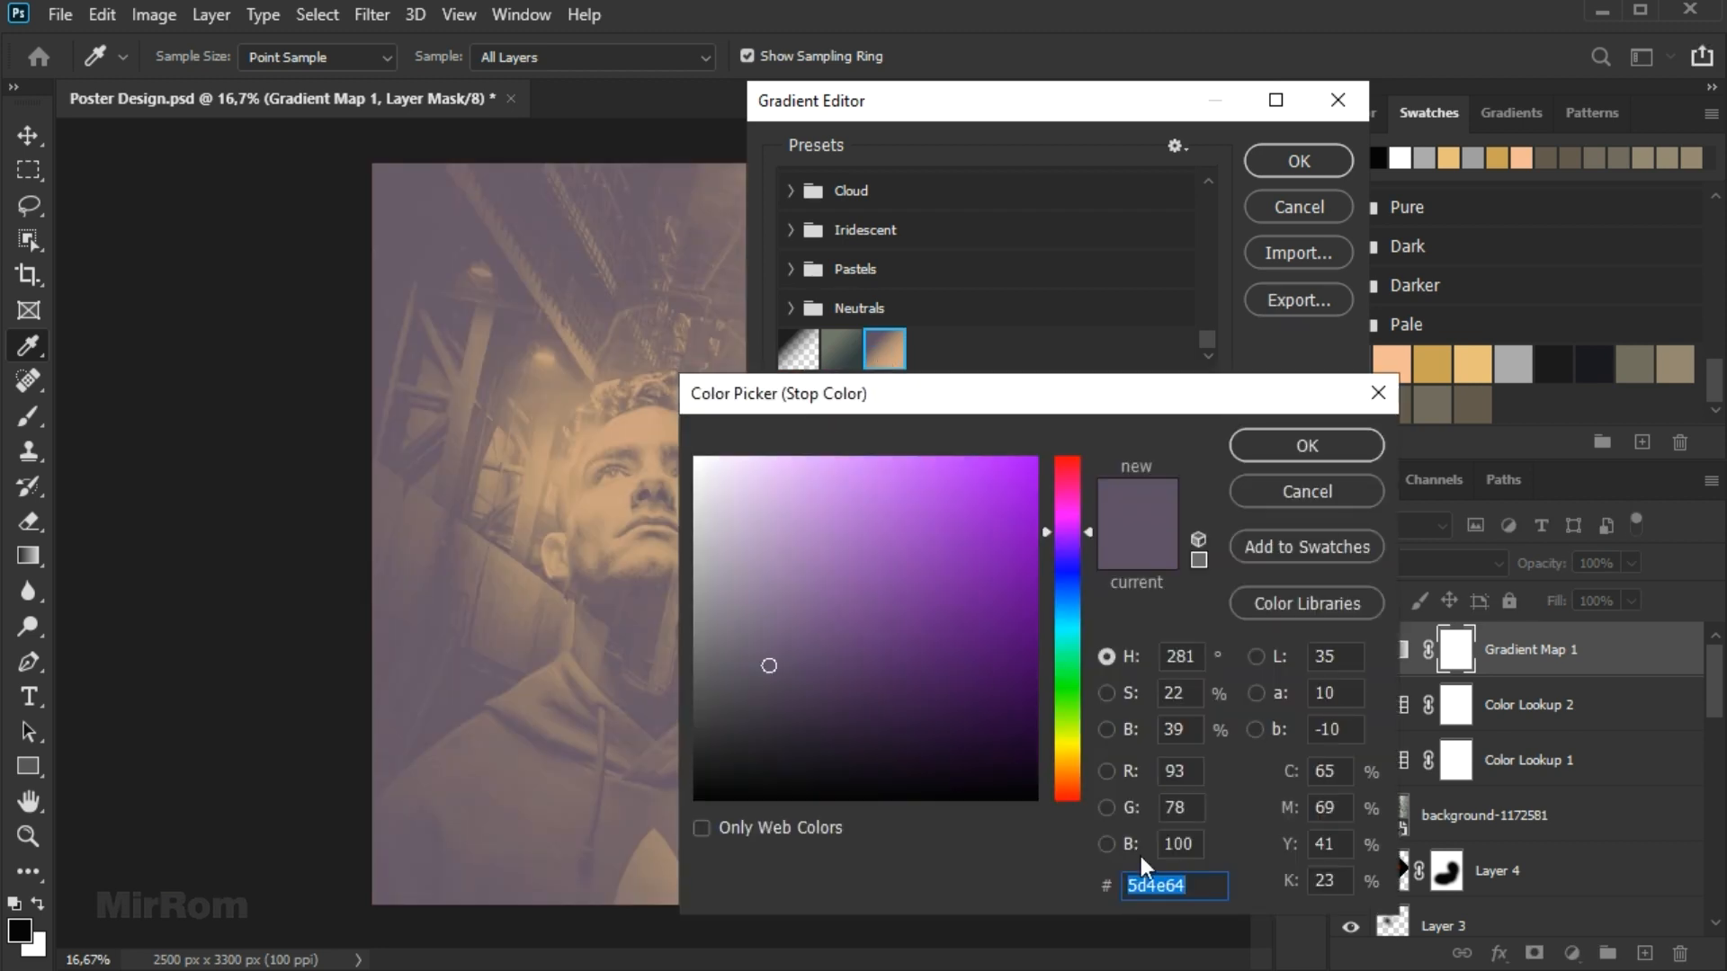
click(1221, 886)
click(1279, 457)
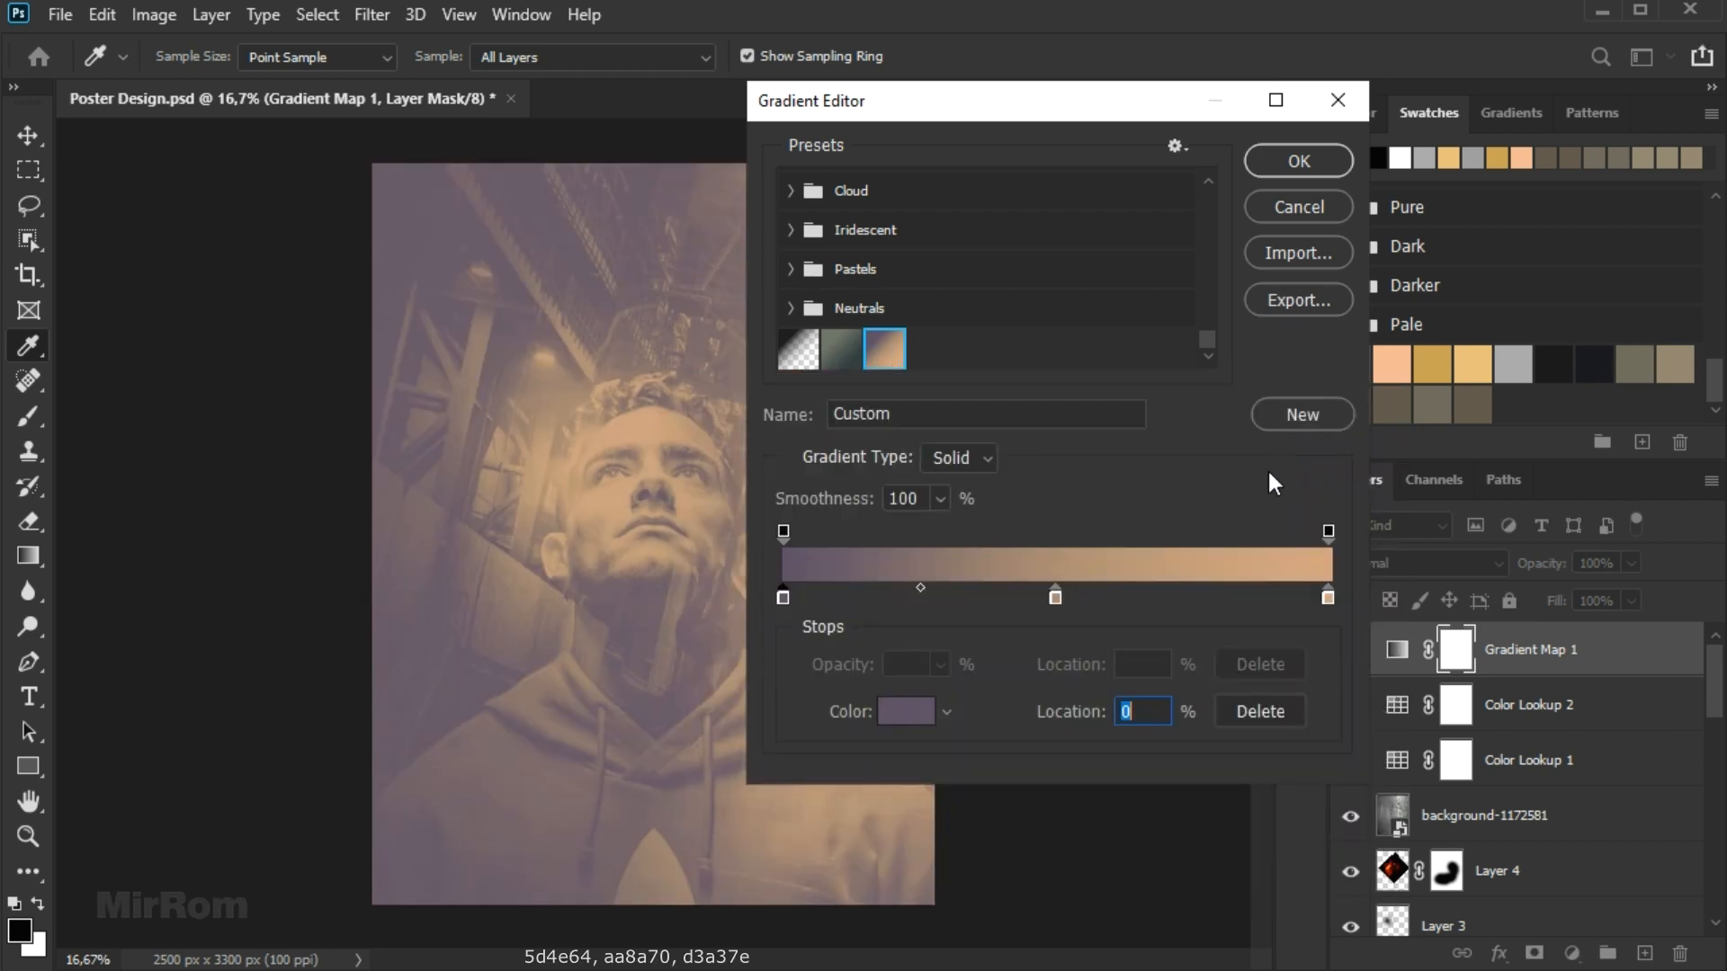
click(1055, 598)
click(904, 711)
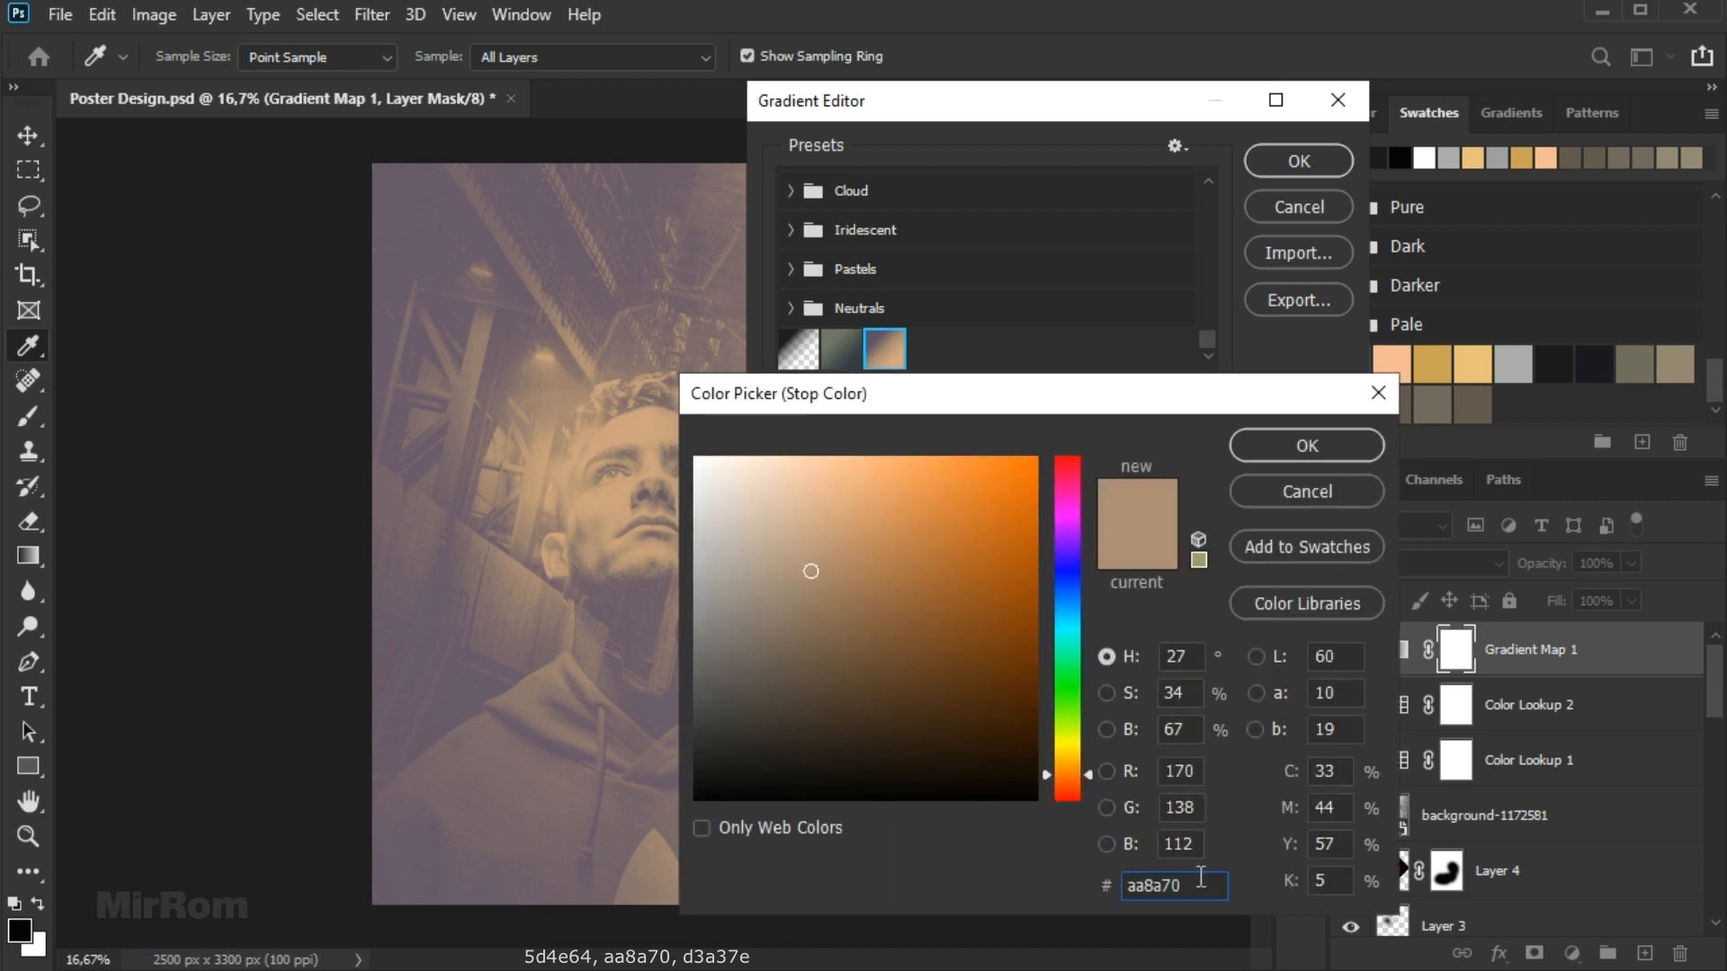
click(1248, 441)
Use d3a37e for the gradient's last color stop and blend the Gradient Map layer with Soft Light.
click(1329, 600)
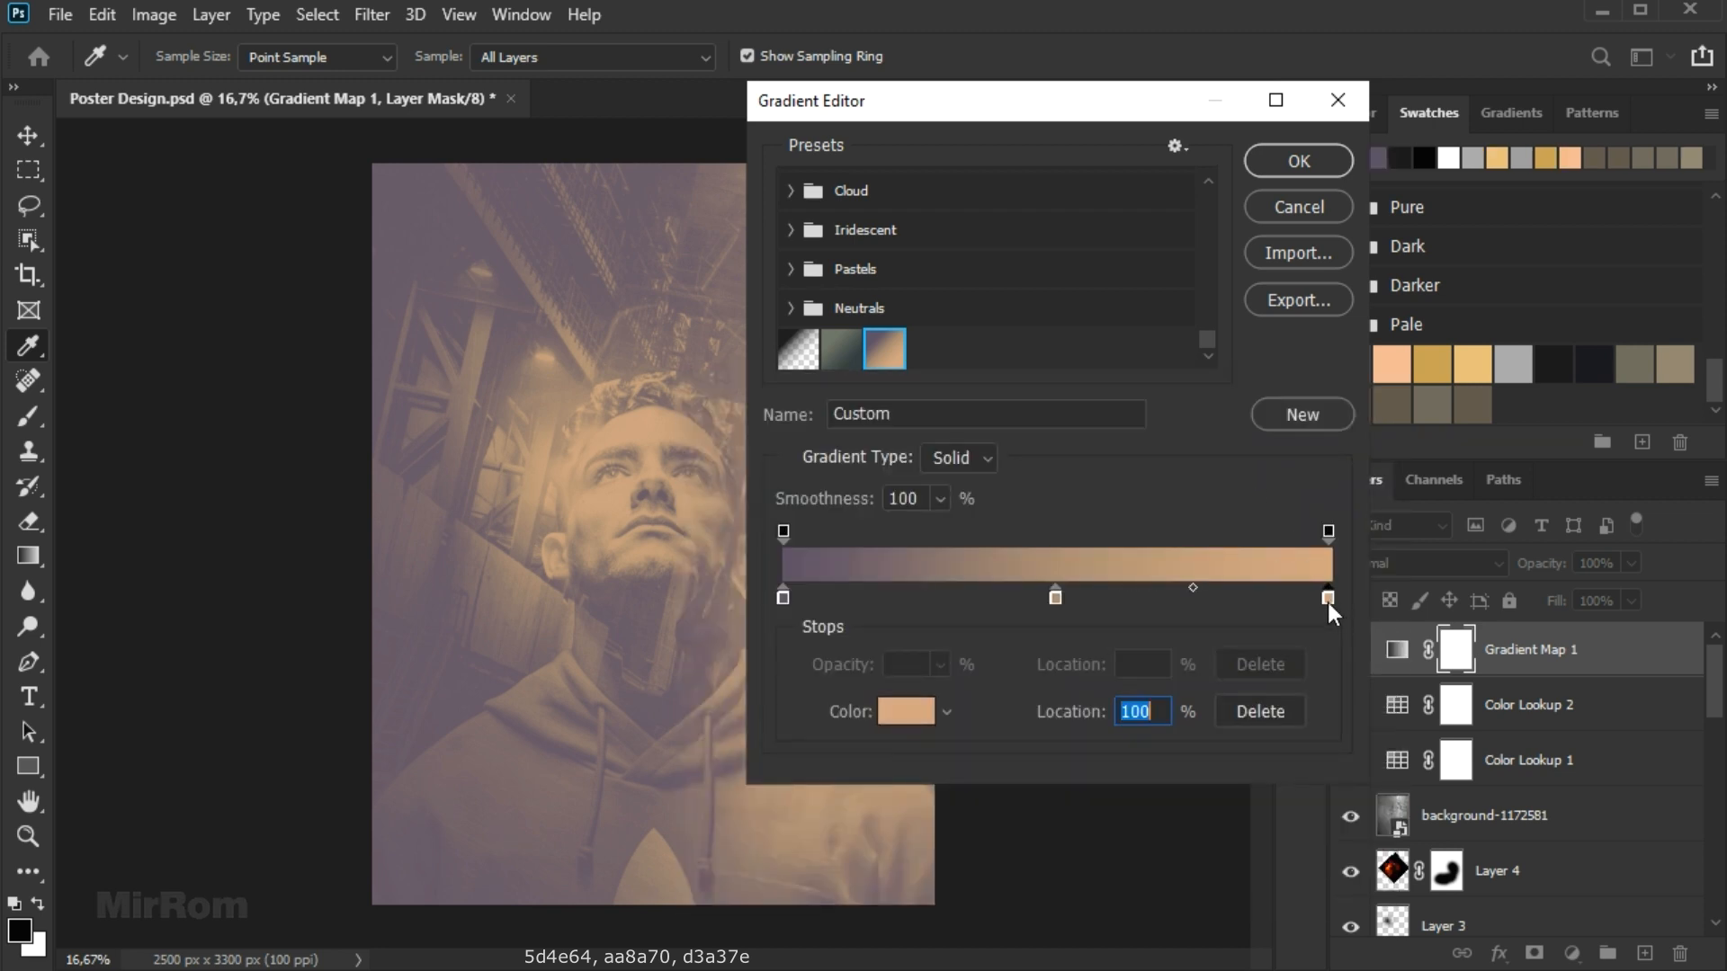
click(904, 710)
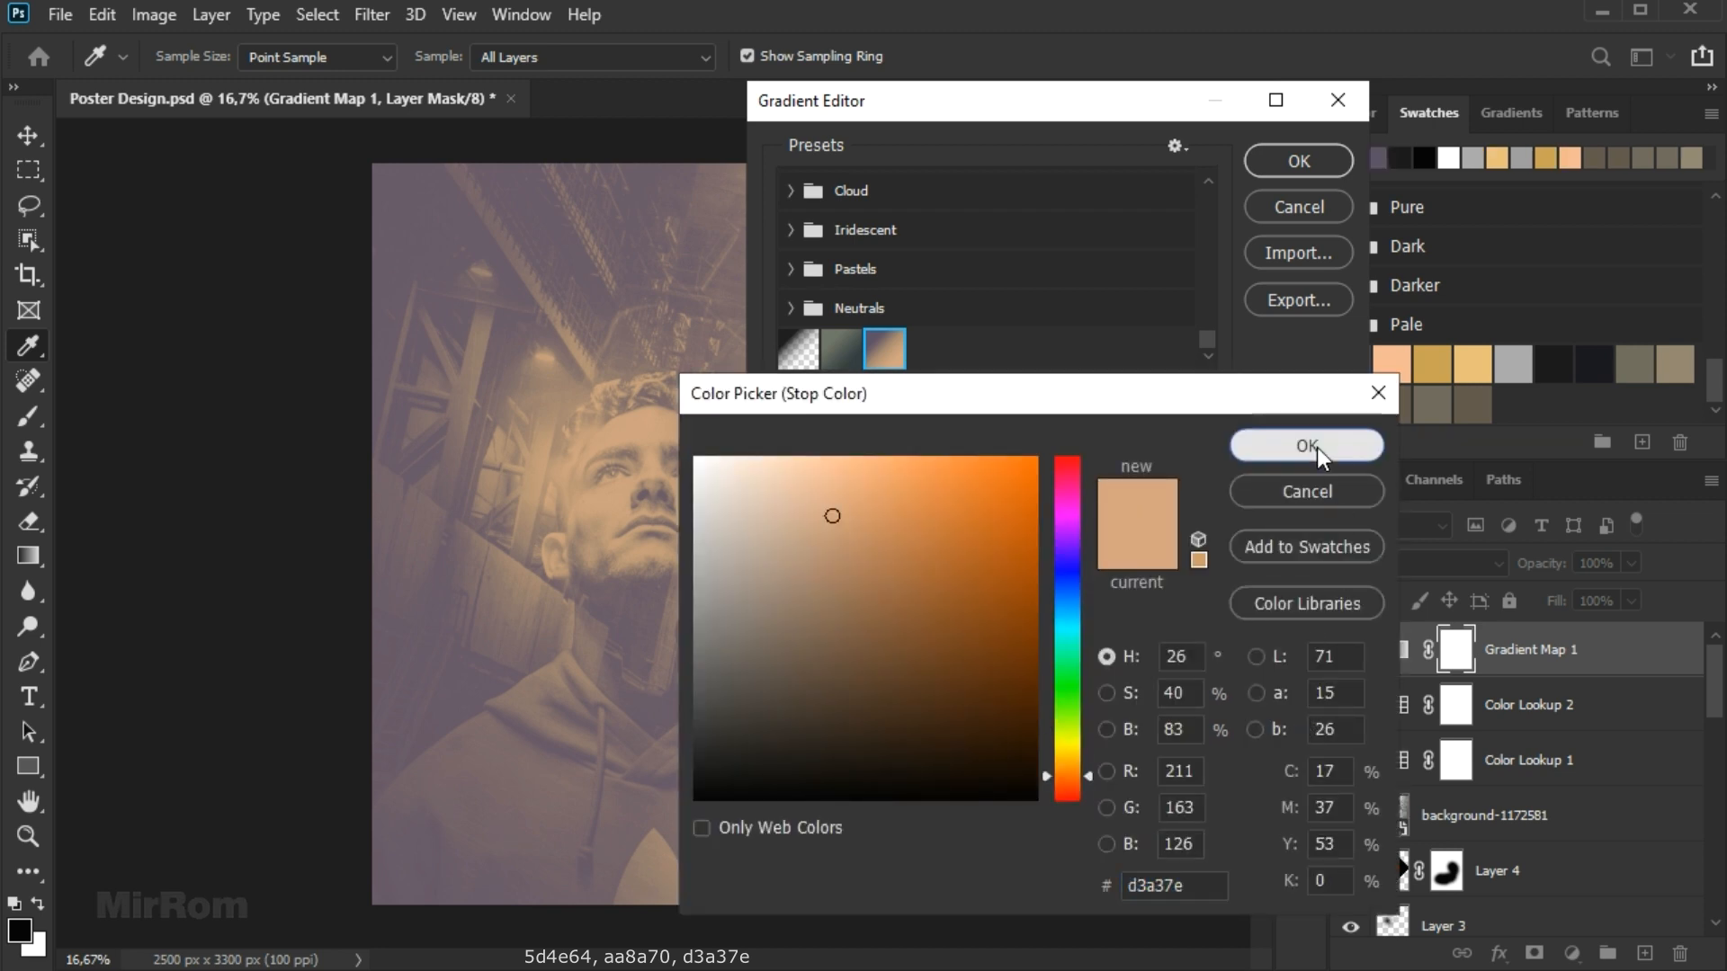
click(1307, 445)
click(1299, 161)
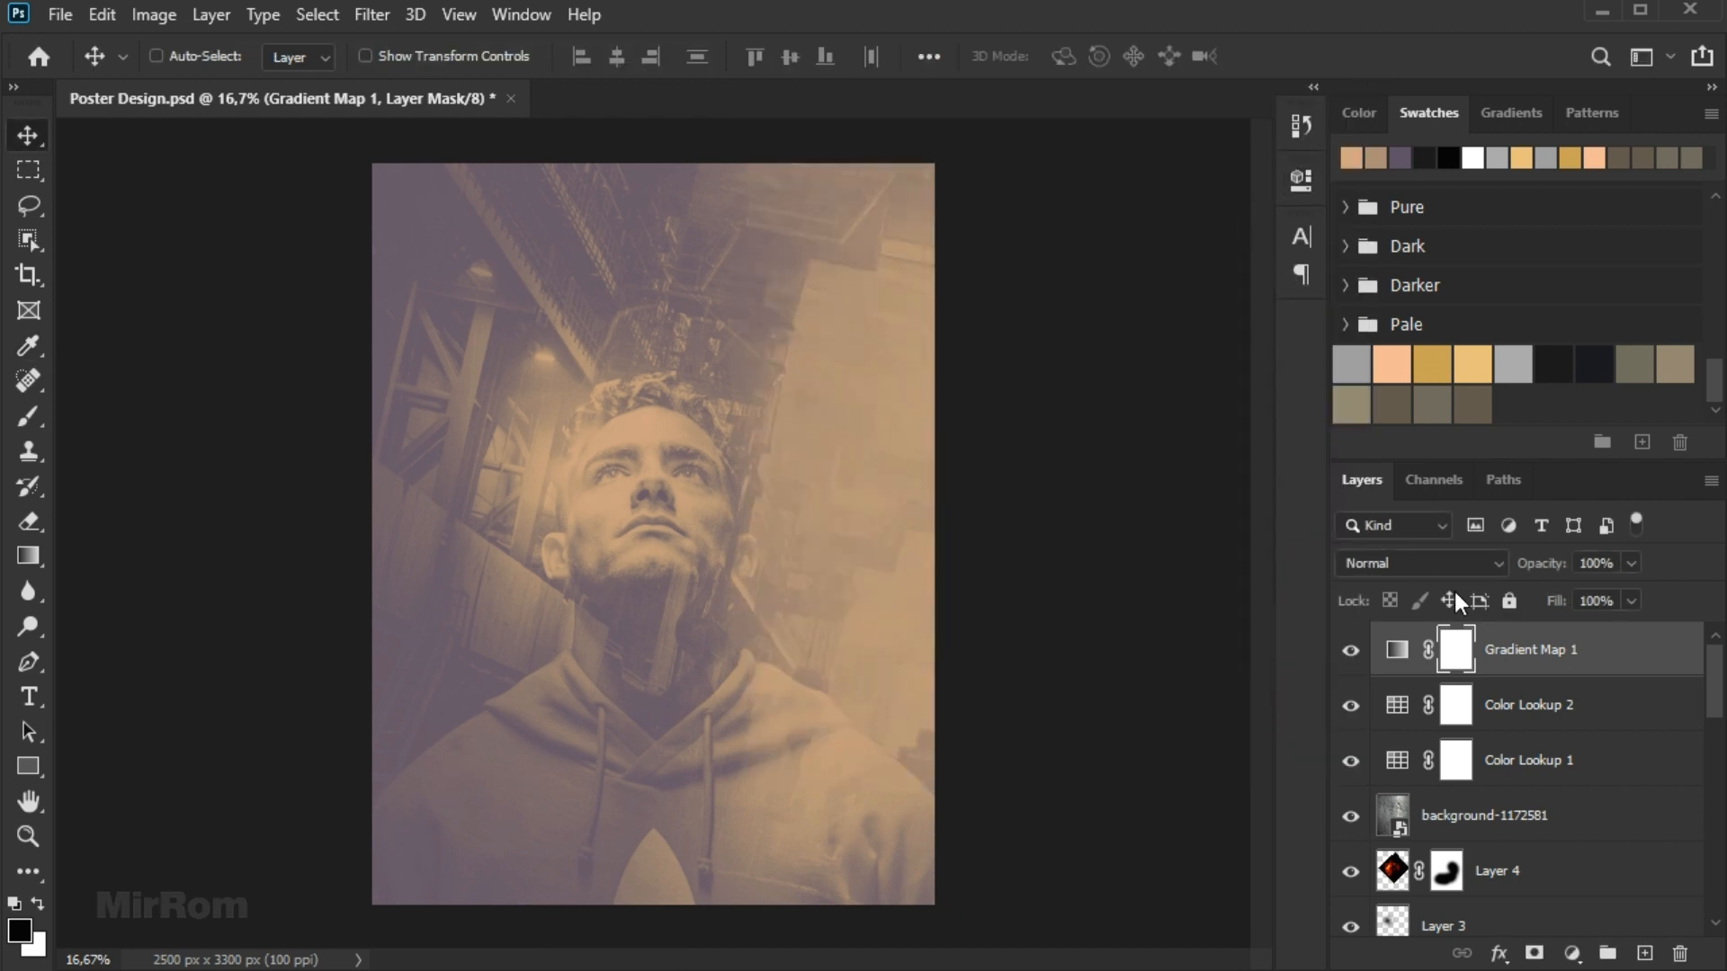
click(1462, 564)
click(1470, 648)
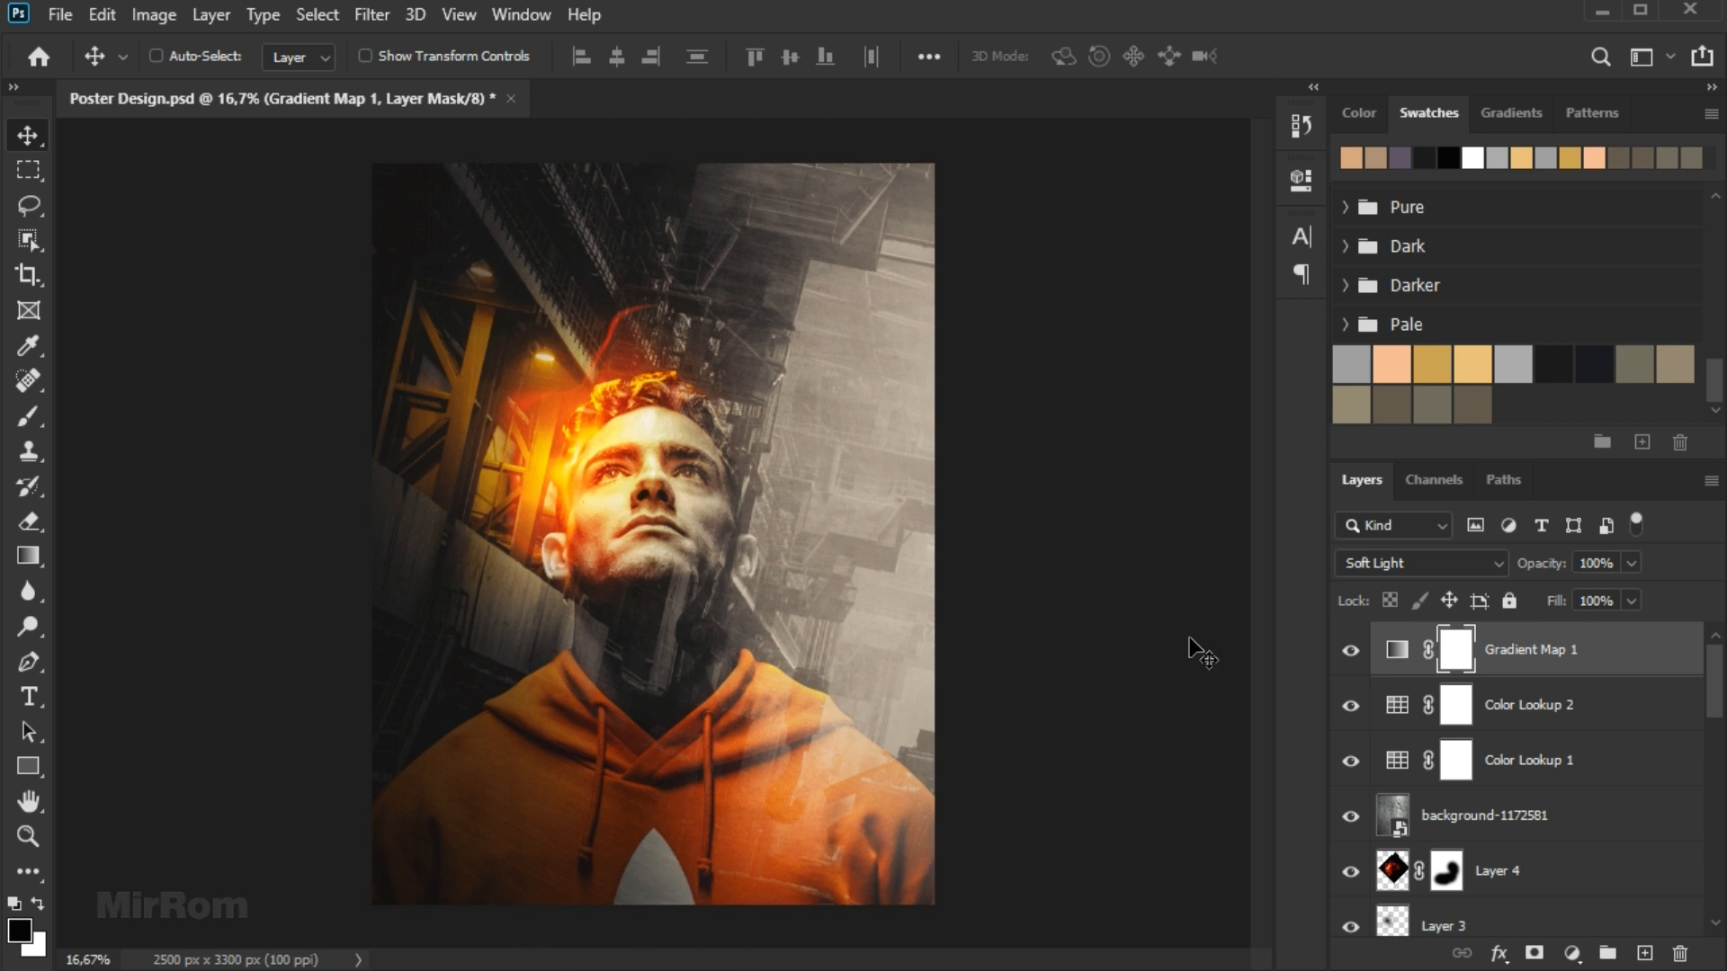
Add a Levels adjustment layer with the Blue channel's midtone at 1,25 and output white level at 201.
click(1572, 955)
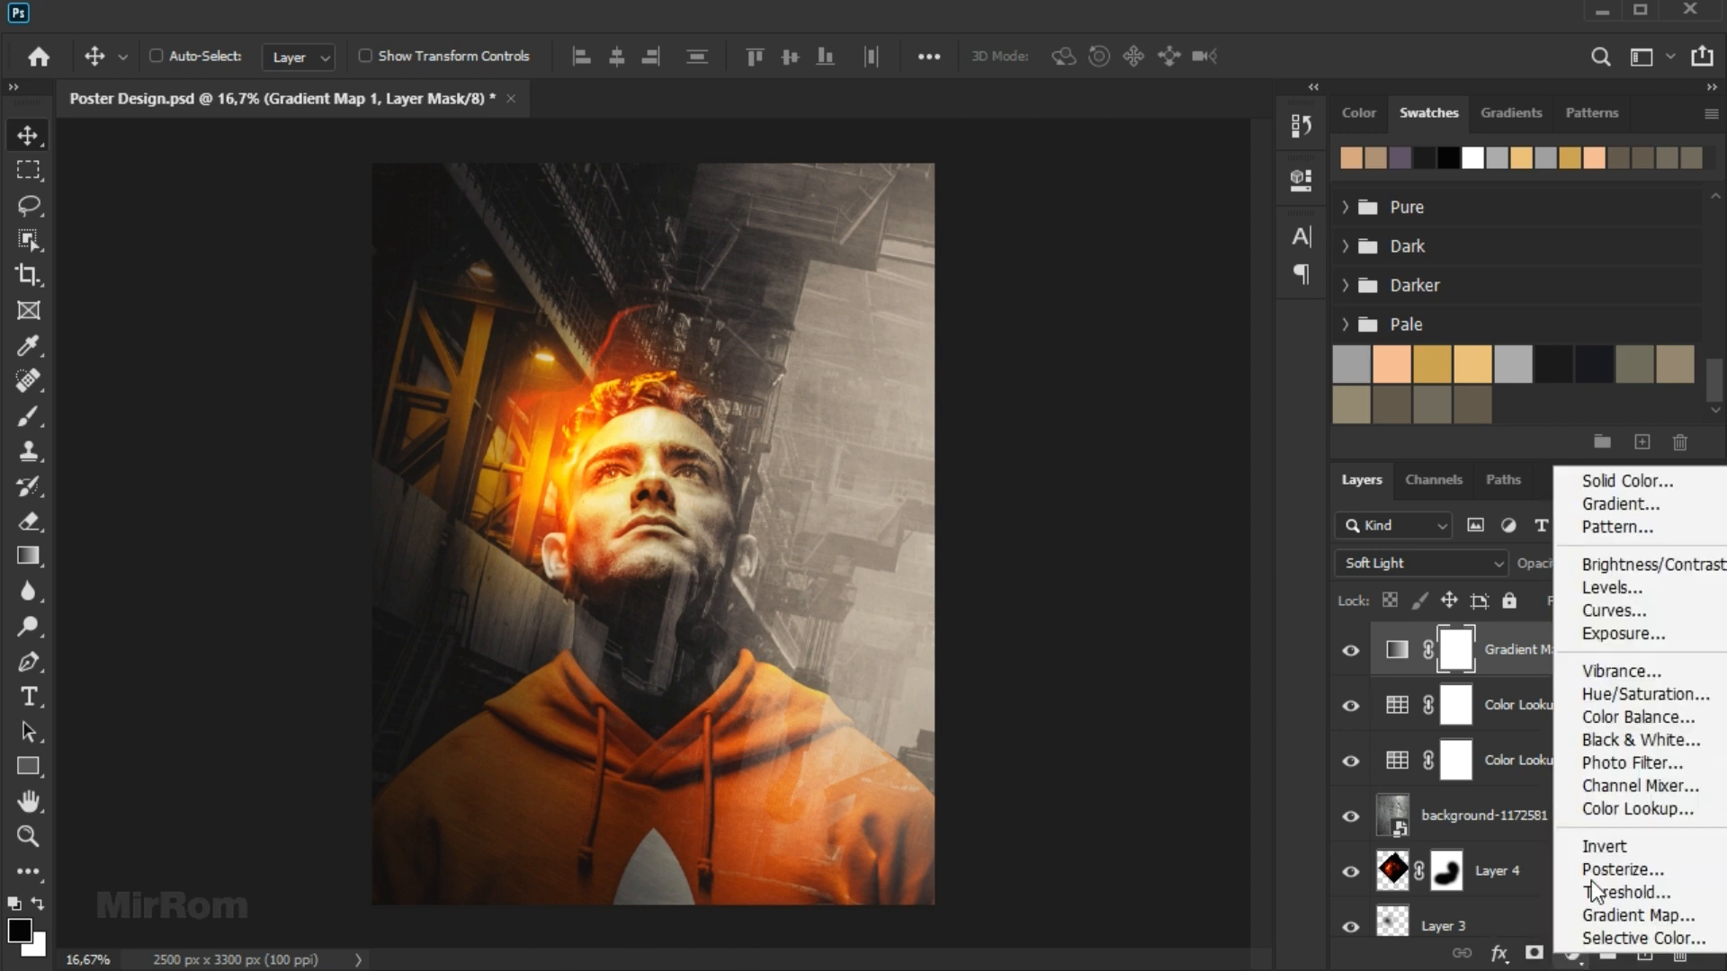
click(1637, 591)
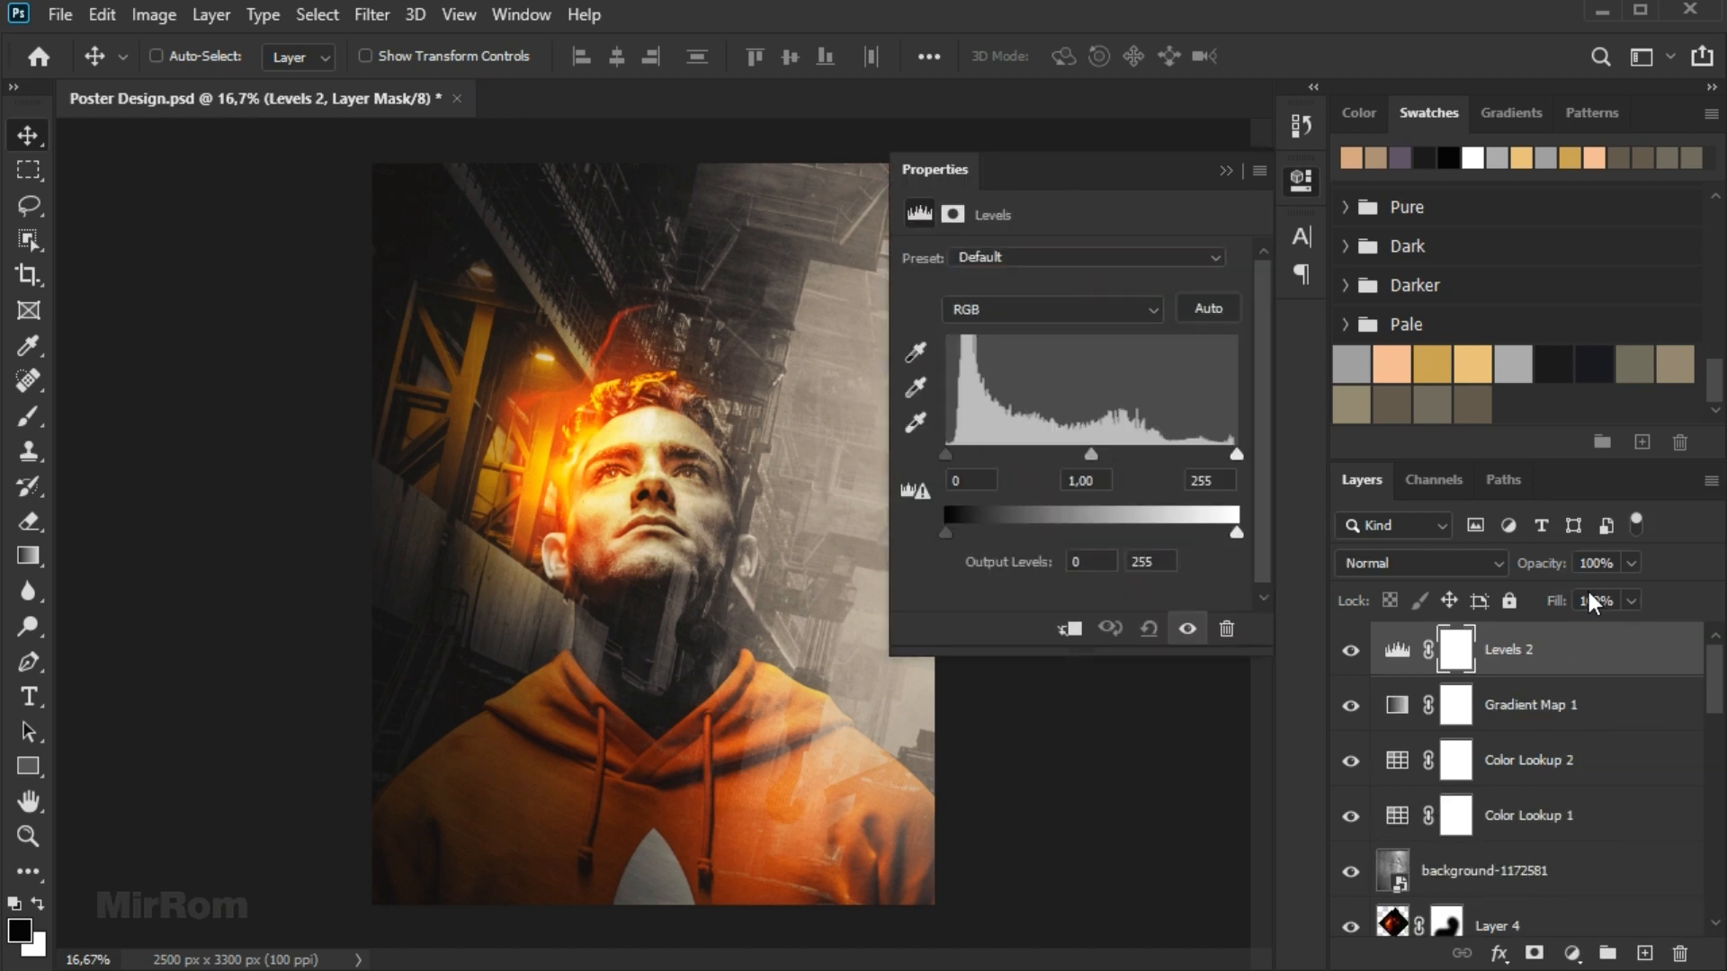
click(1099, 311)
click(1087, 385)
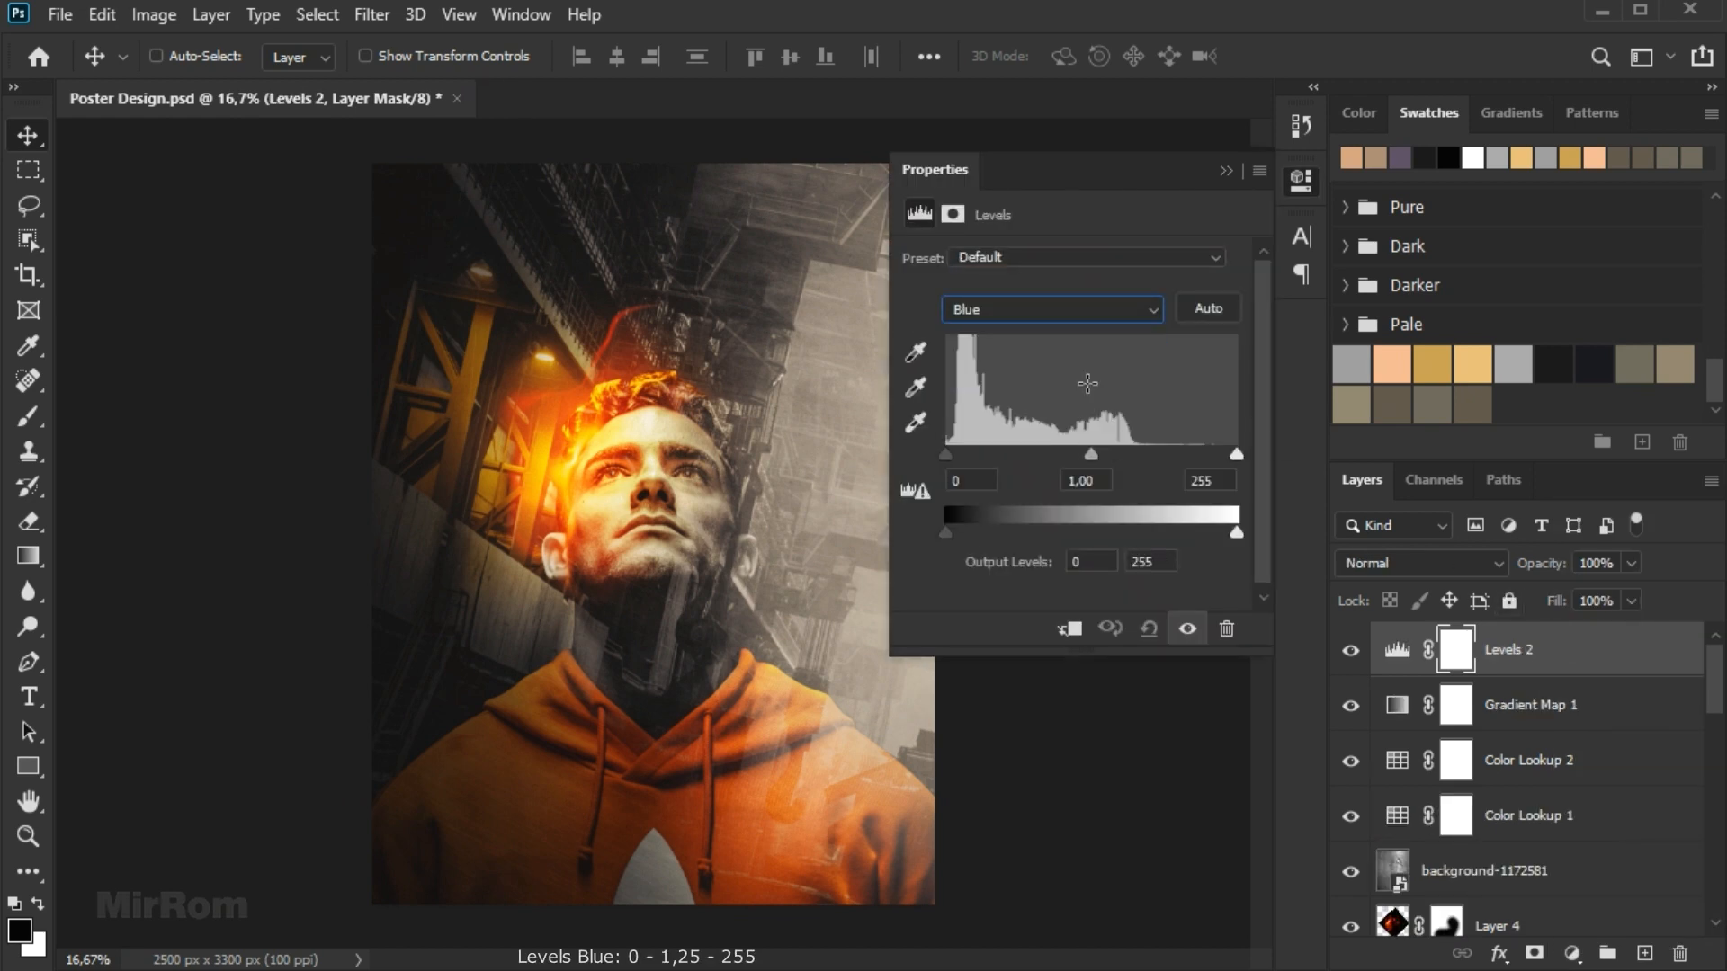
drag(1091, 455, 1085, 457)
drag(1239, 530, 1178, 527)
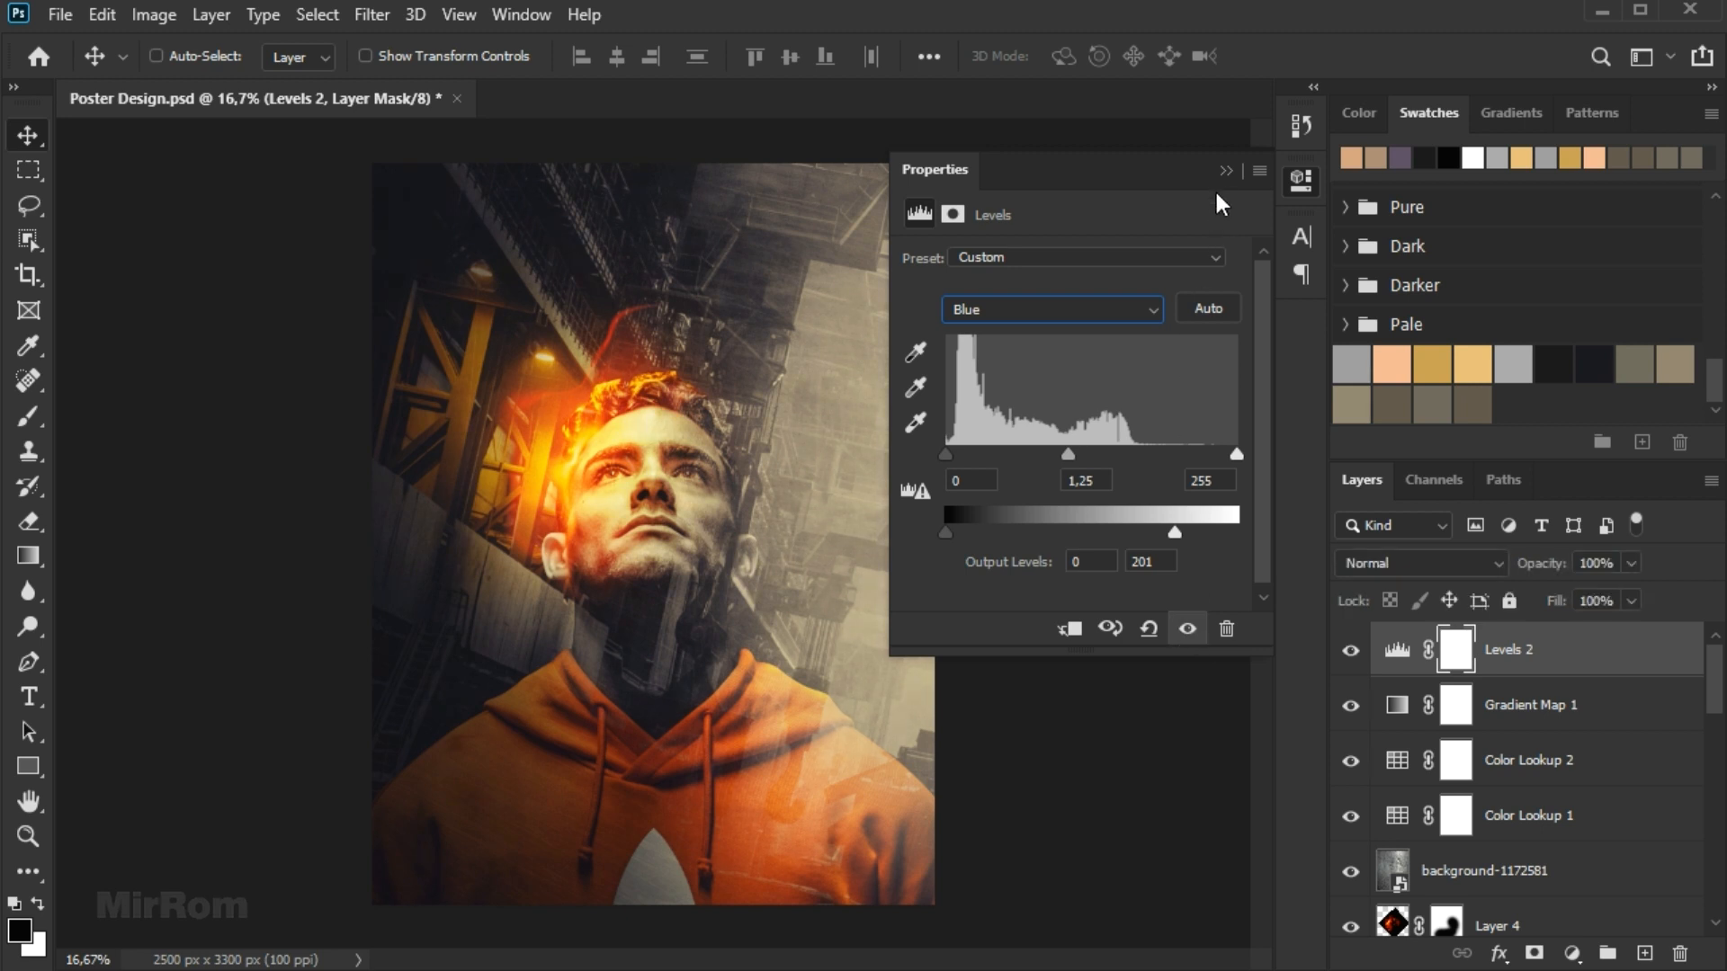
Add a Color Balance adjustment layer with midtones at -3 Cyan/Red, 0 Magenta/Green and +10 Yellow/Blue.
click(1572, 953)
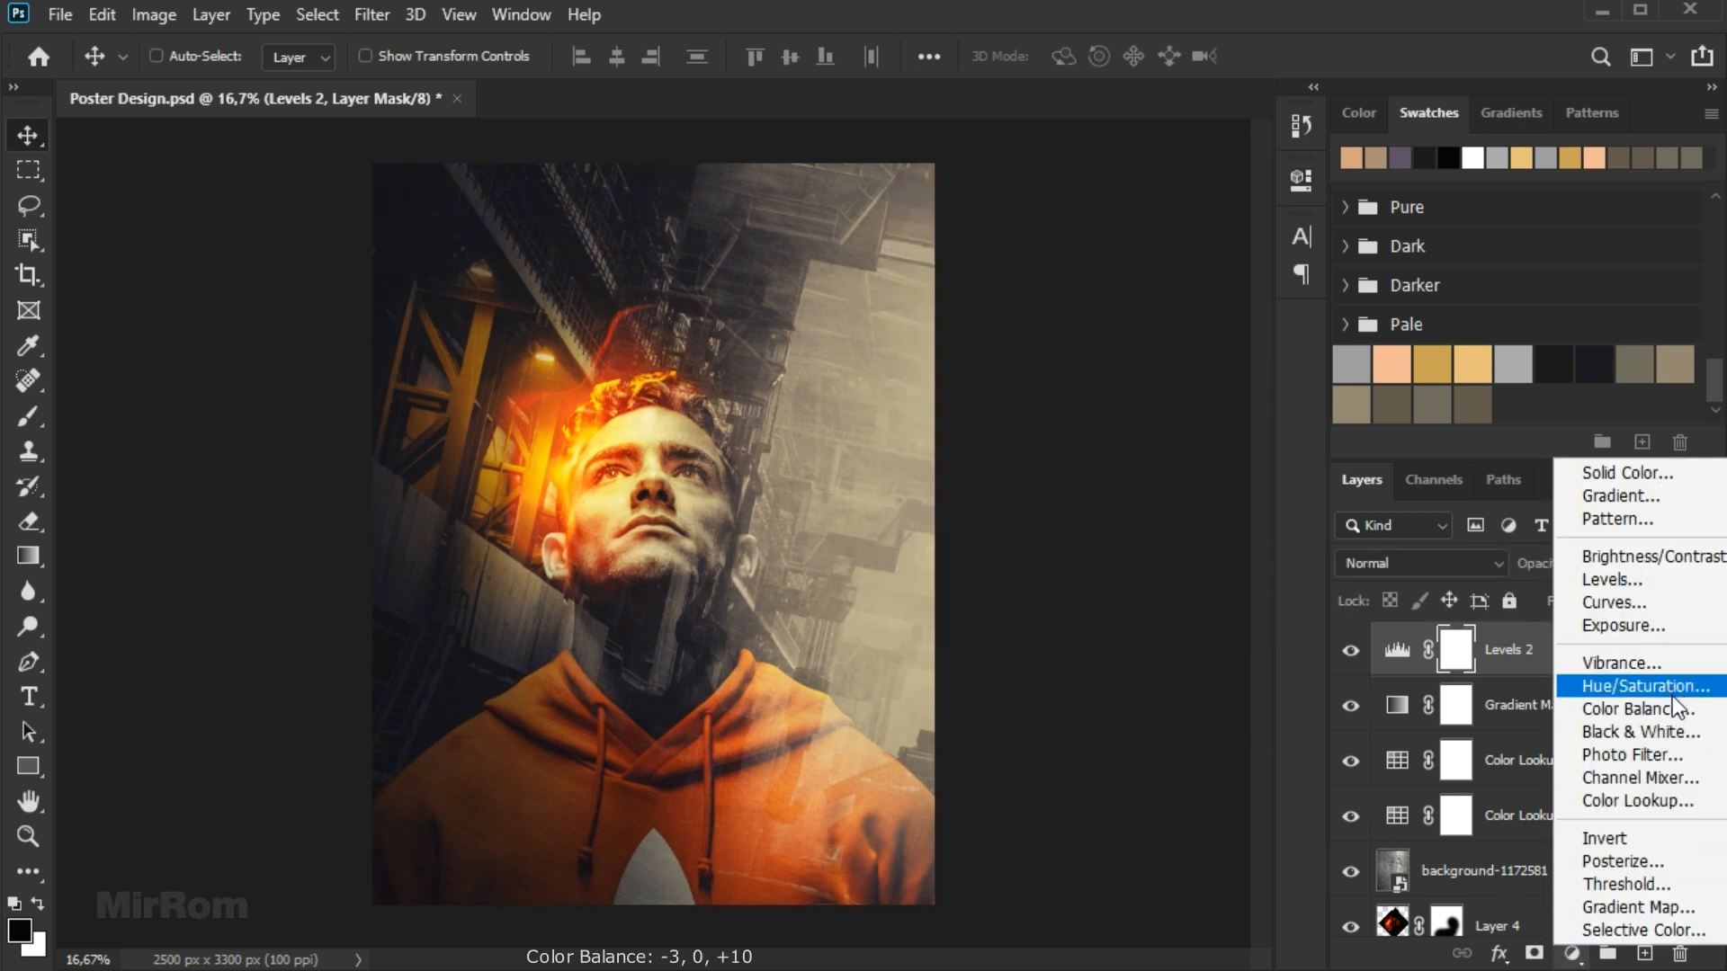
click(1637, 708)
drag(1034, 317, 1032, 322)
drag(1036, 408, 1048, 413)
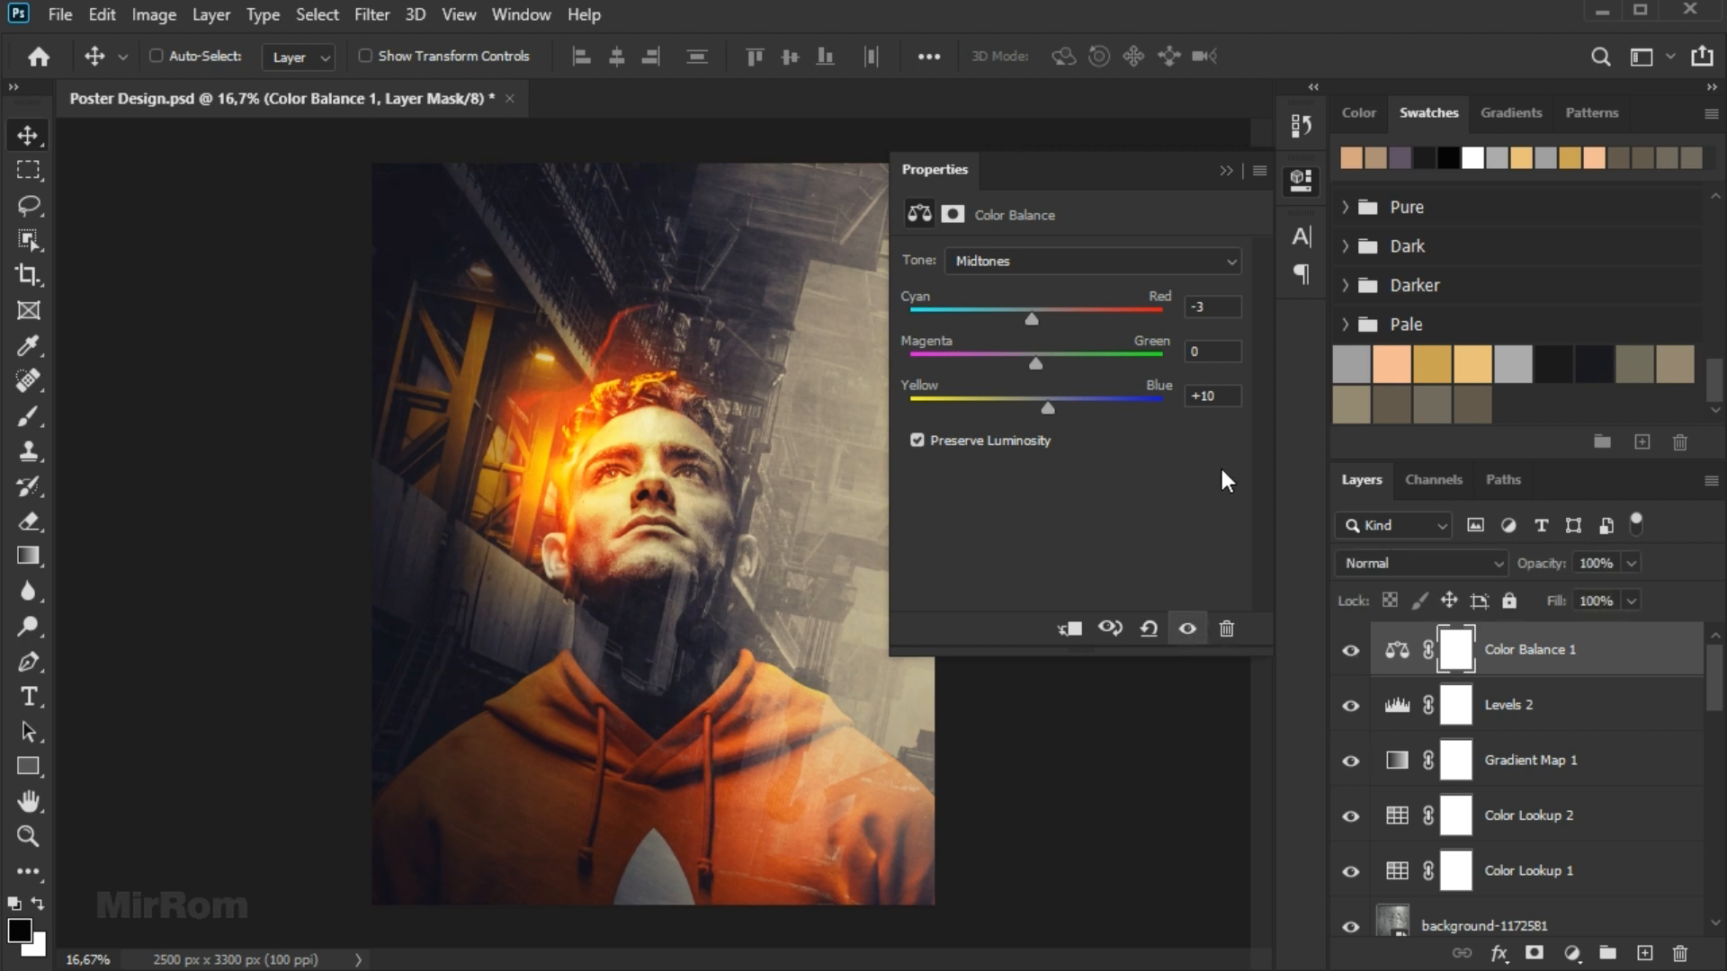
click(1225, 171)
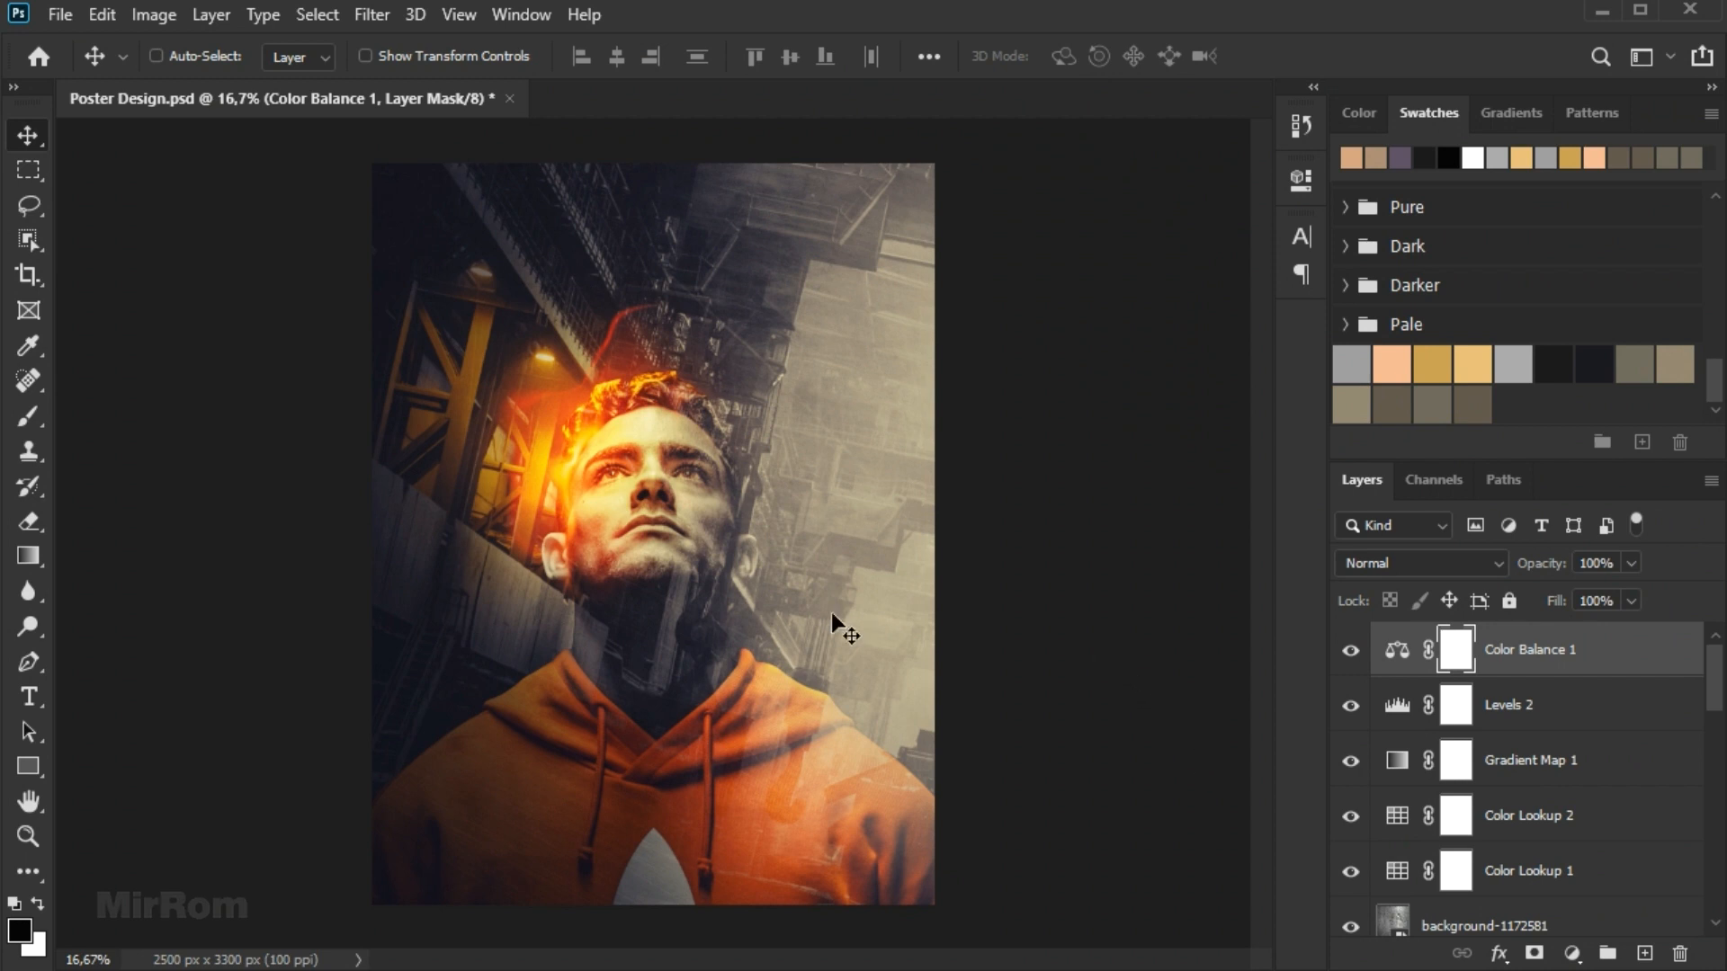
Show the guides and add the text INNOVATION in Built Titling Regular, 40 pt, on the light background beside the man's face.
drag(29, 697, 173, 694)
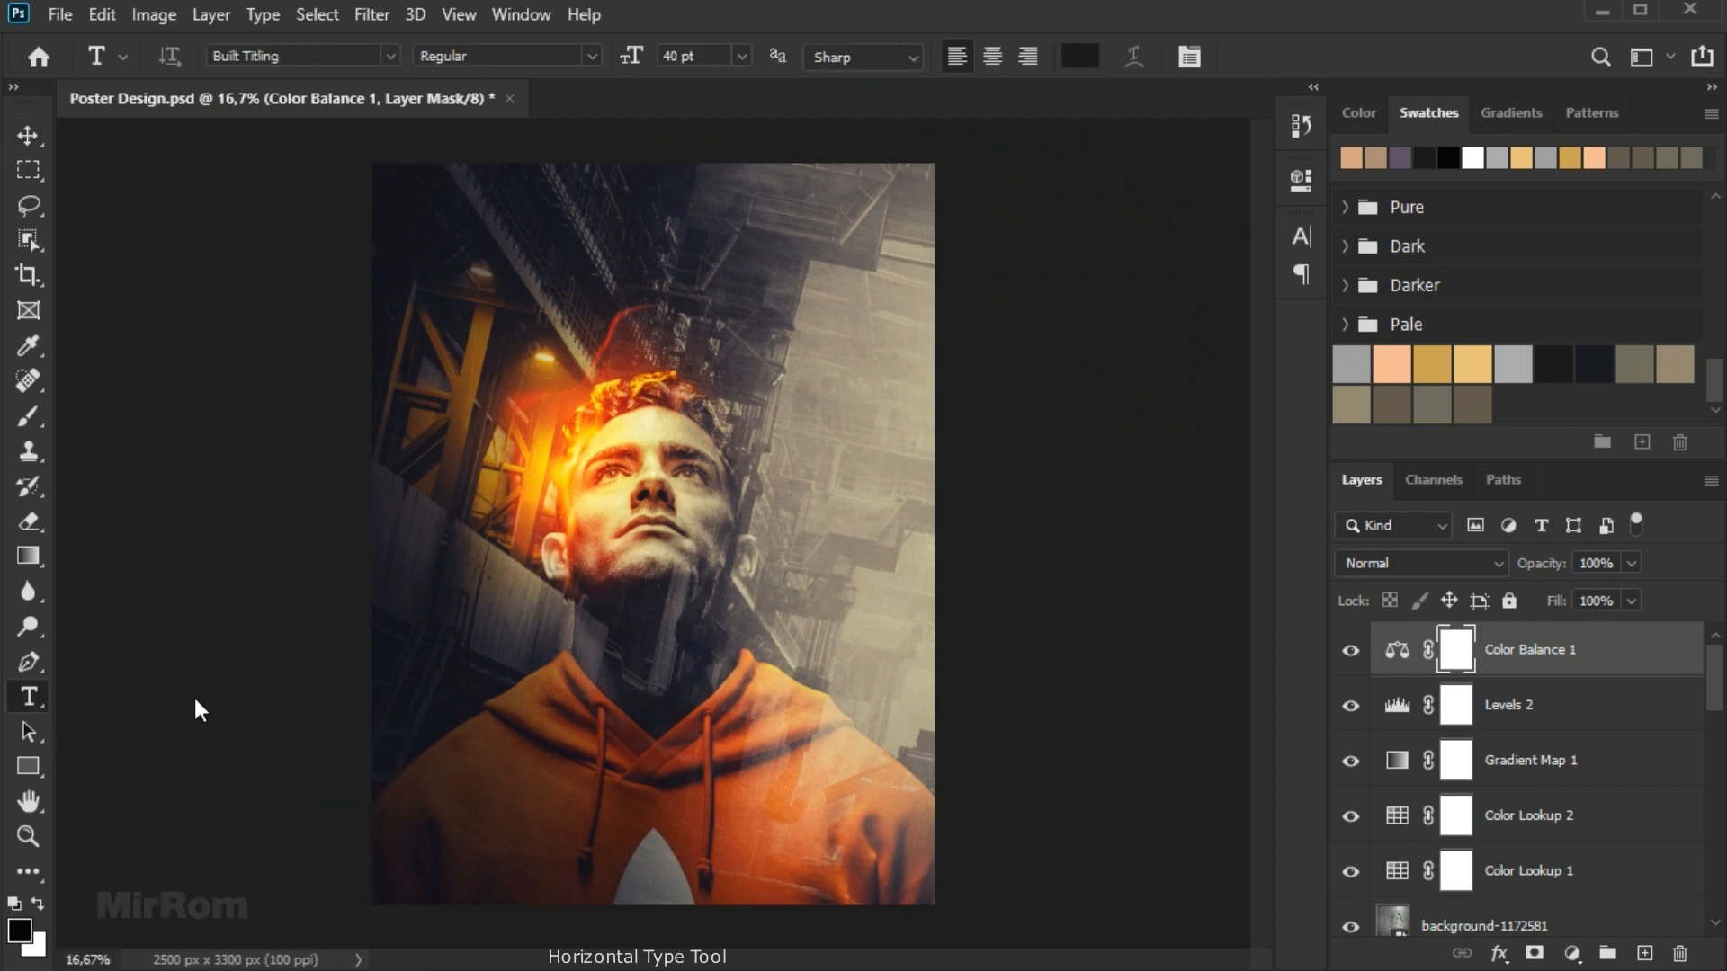
key(ctrl+semicolon)
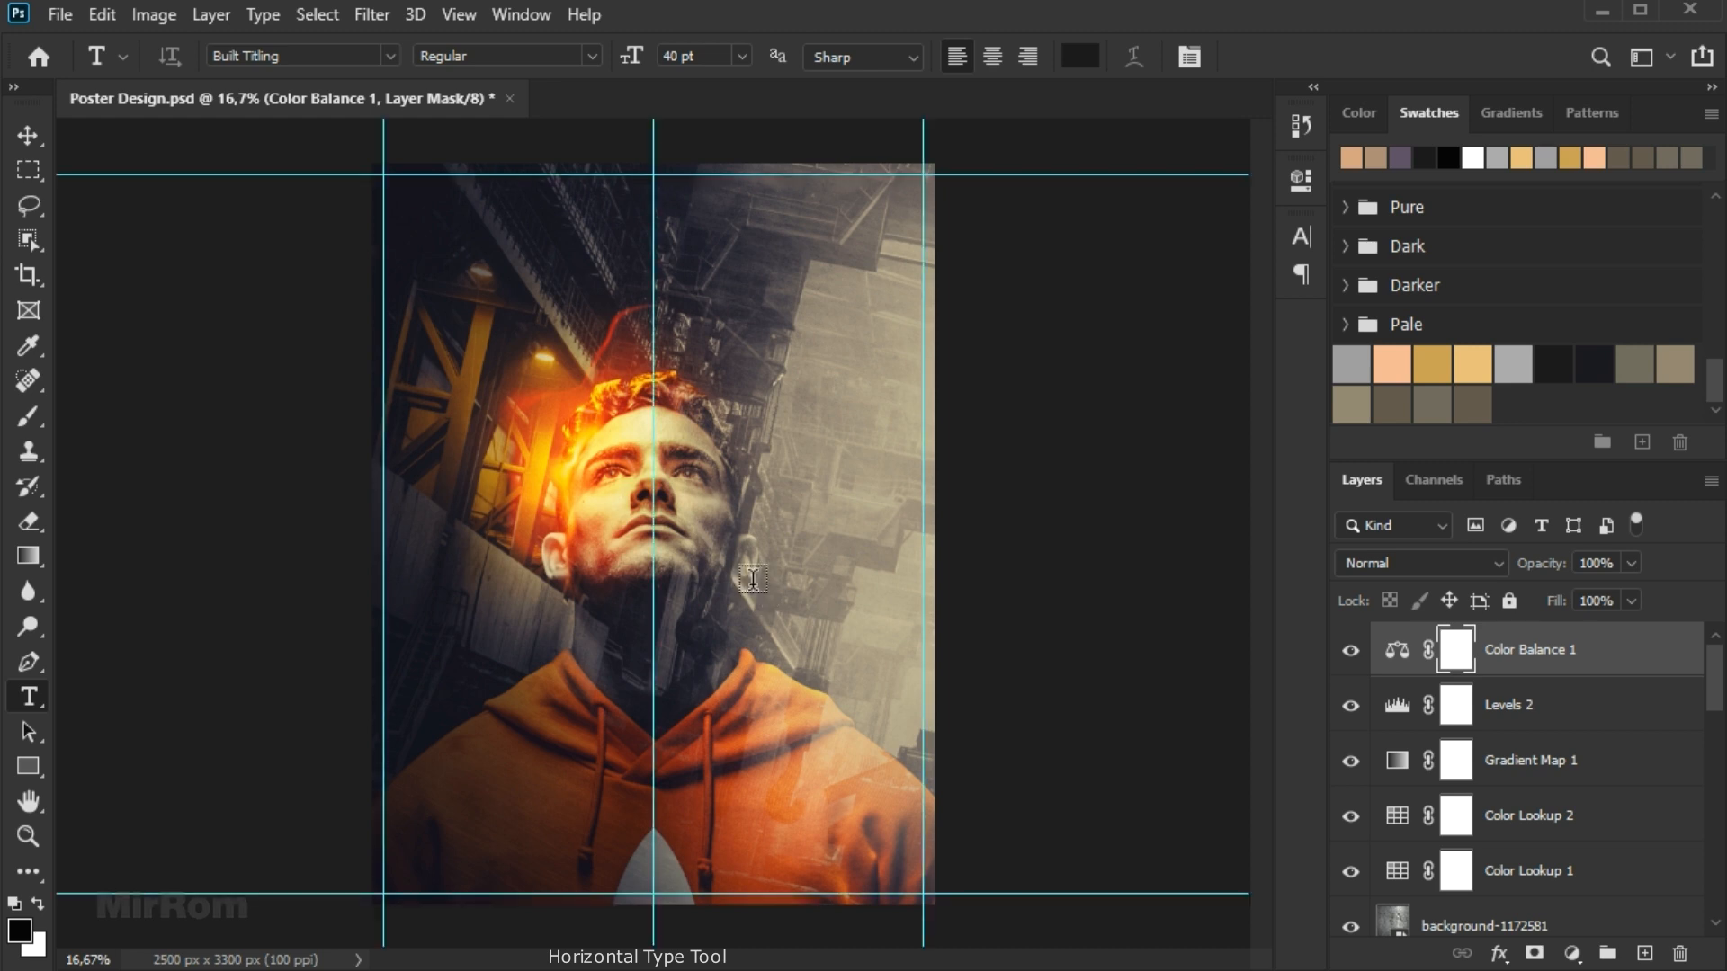
click(790, 491)
key(BackSpace)
text(INNOVATION)
click(1182, 155)
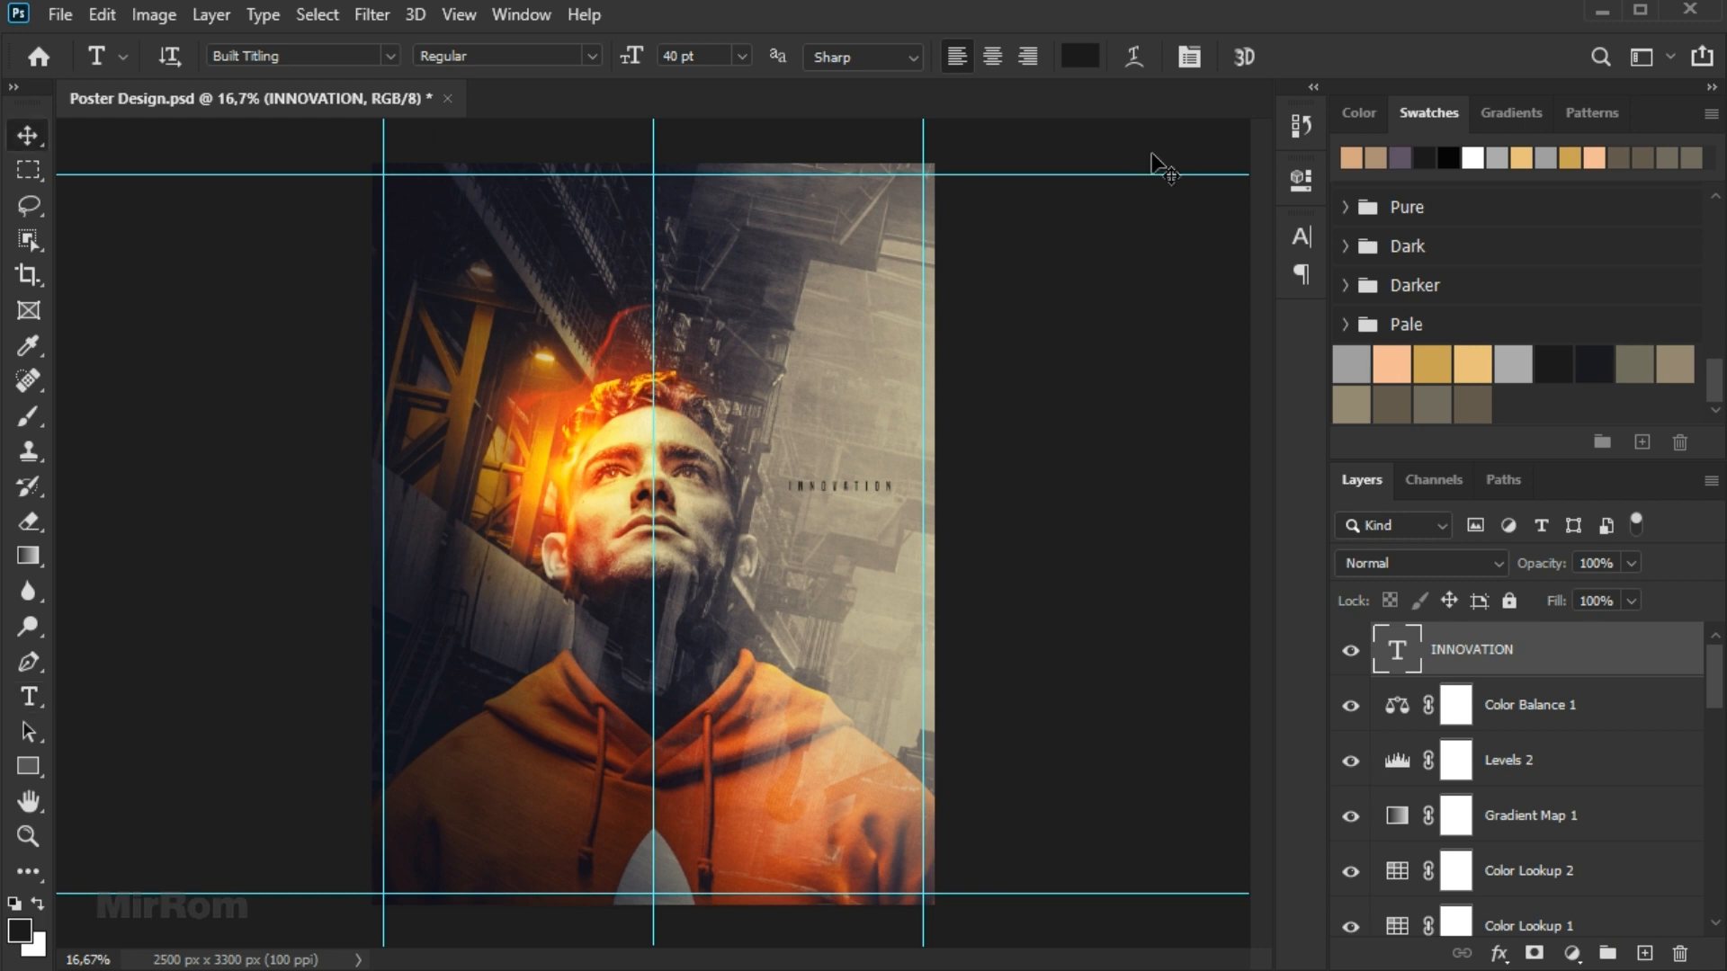
key(v)
drag(920, 467, 886, 477)
Set the INNOVATION text's tracking to 0 and its font size to 86 pt.
key(t)
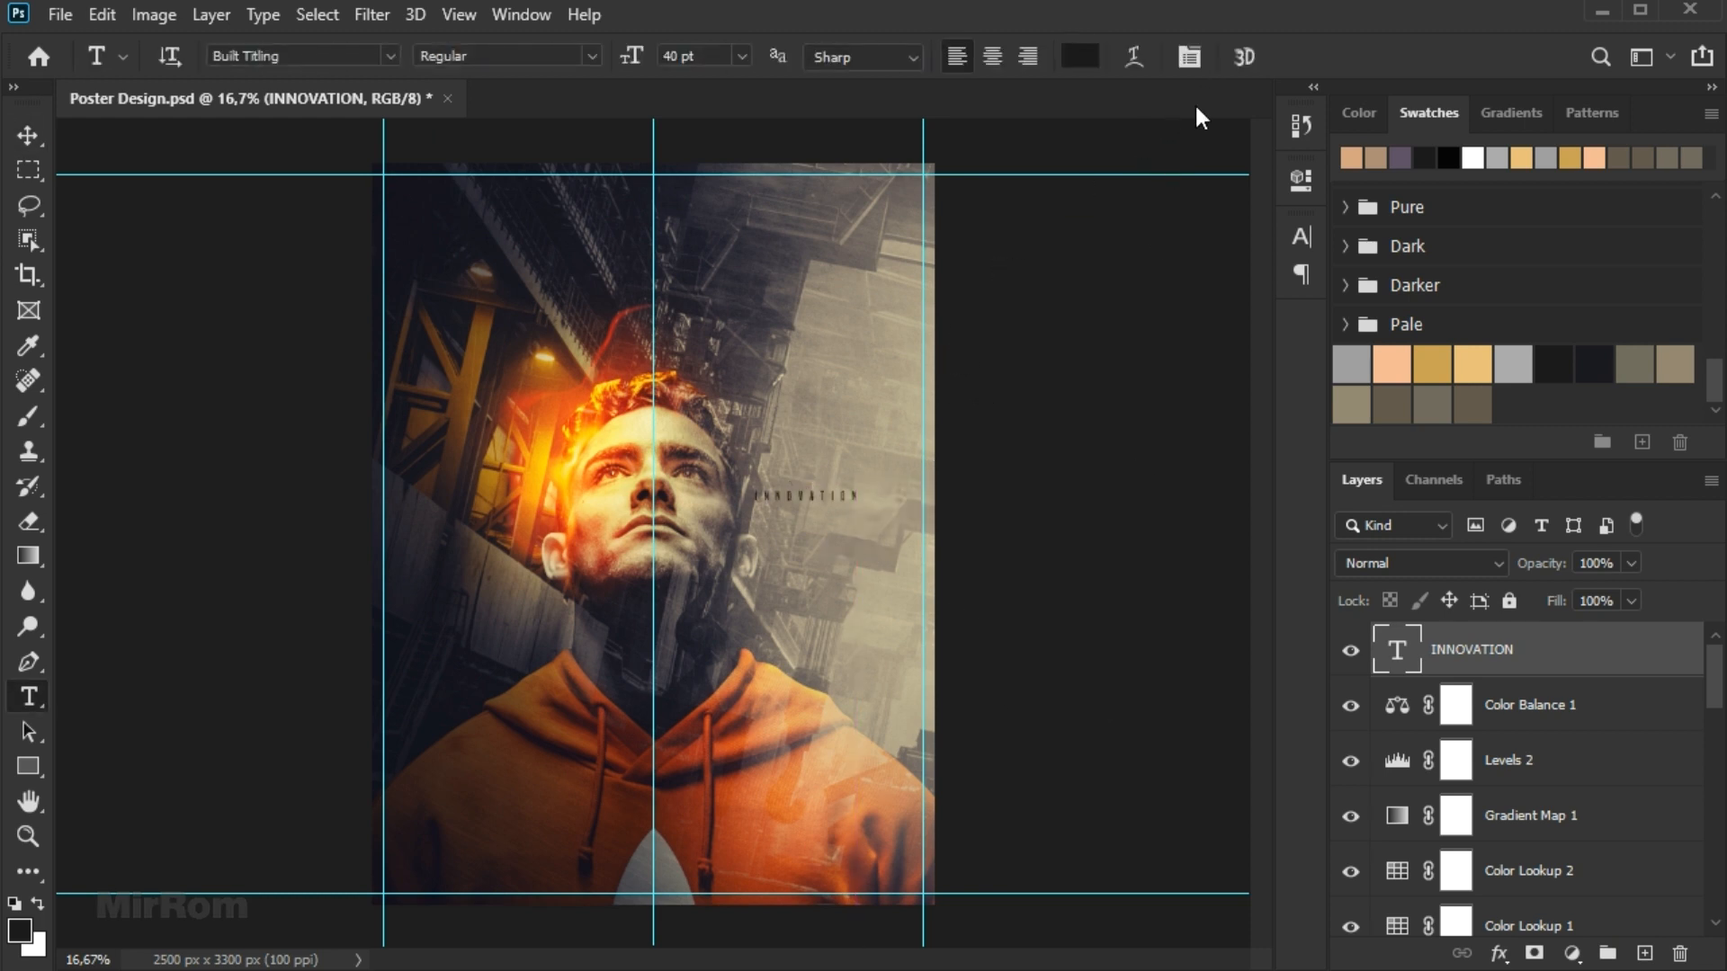
click(1200, 64)
click(1253, 335)
click(1225, 496)
click(1036, 310)
text(86)
key(Return)
Change the INNOVATION text to the SemiBold style and enlarge it to 129 pt.
click(1250, 276)
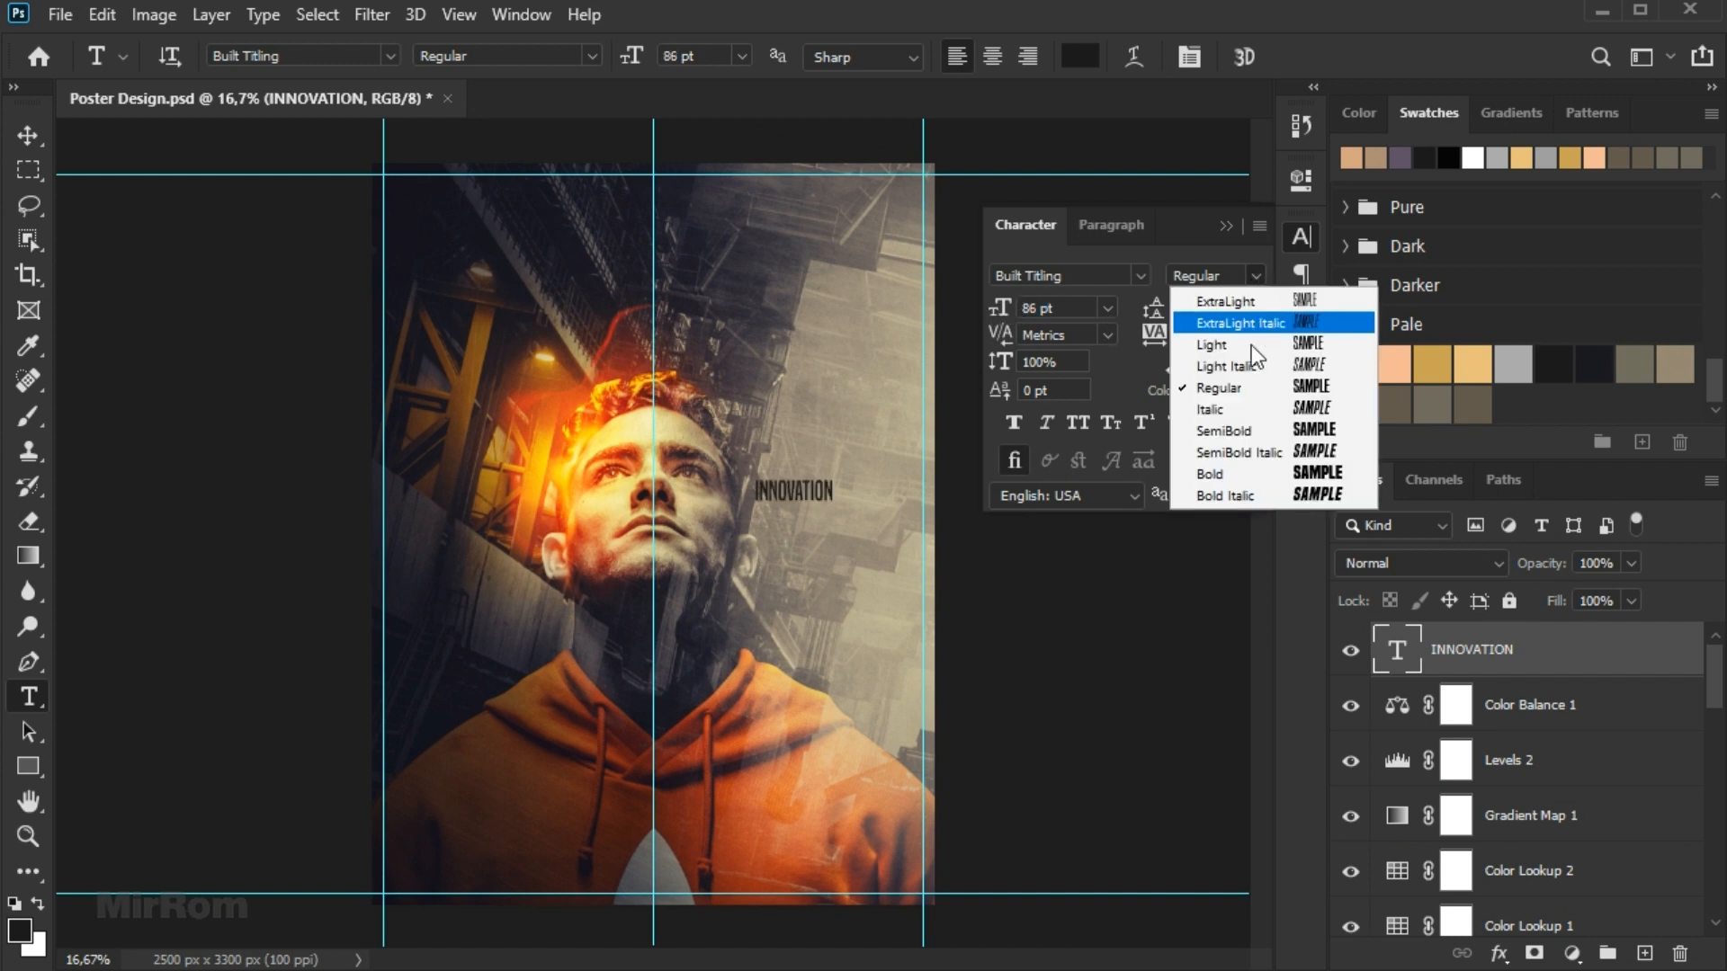
click(1251, 427)
click(1039, 308)
text(116)
key(Return)
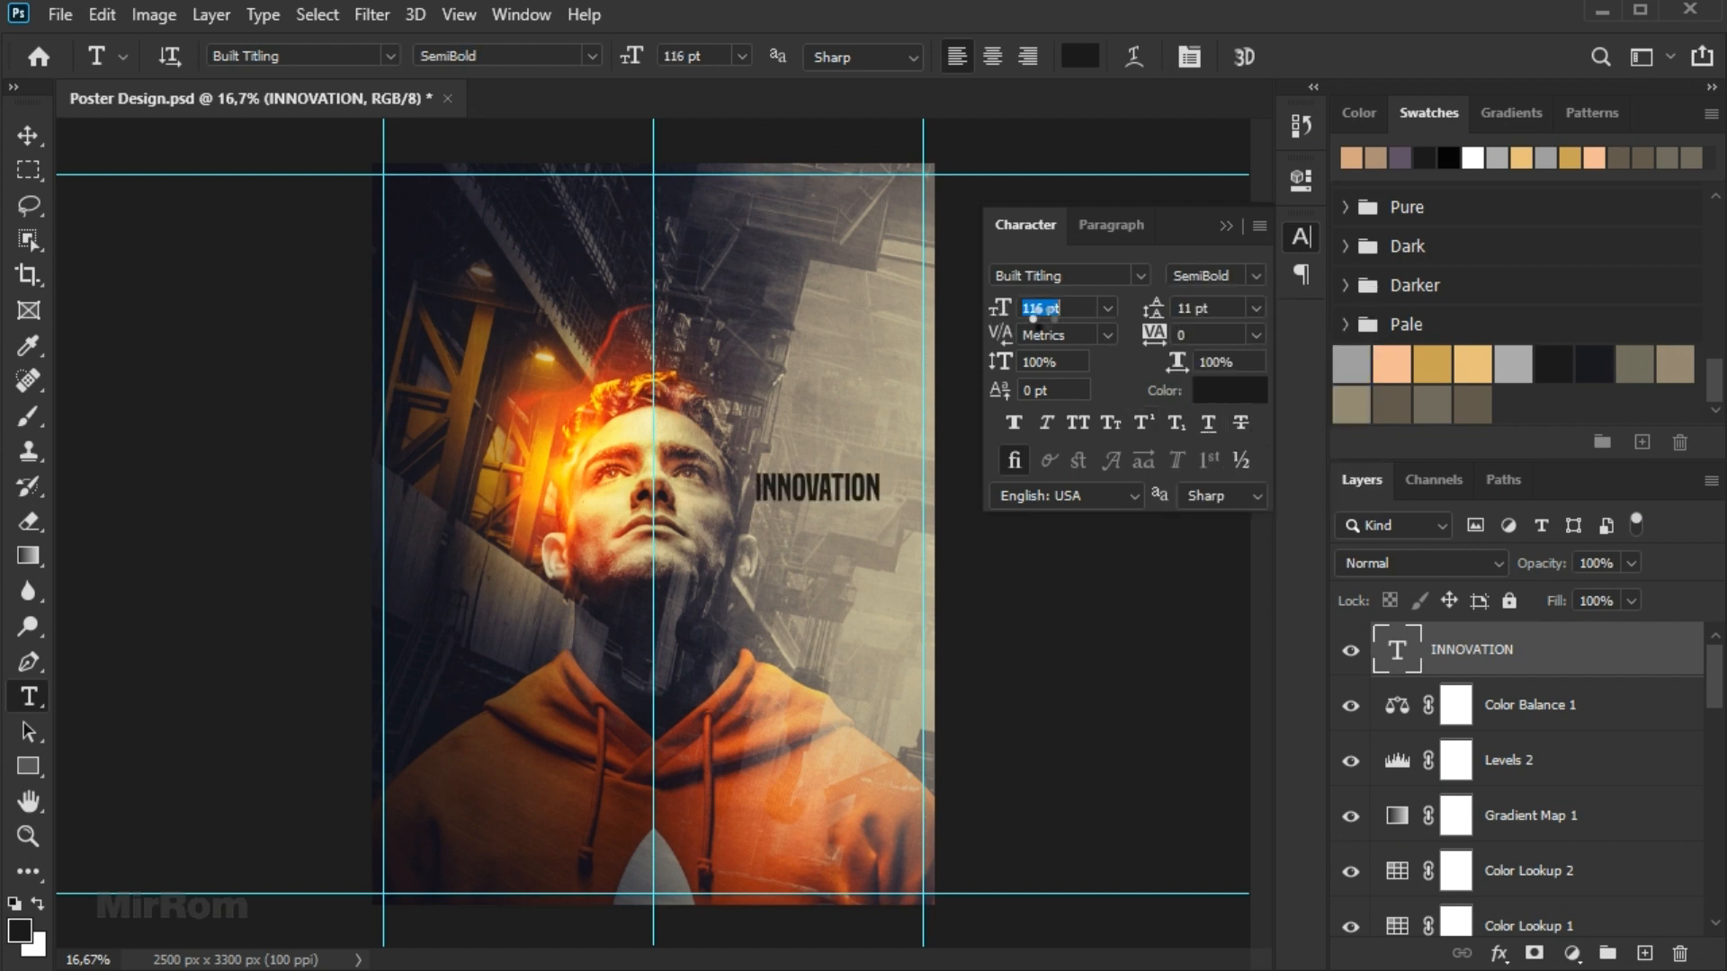
drag(1003, 314, 1016, 316)
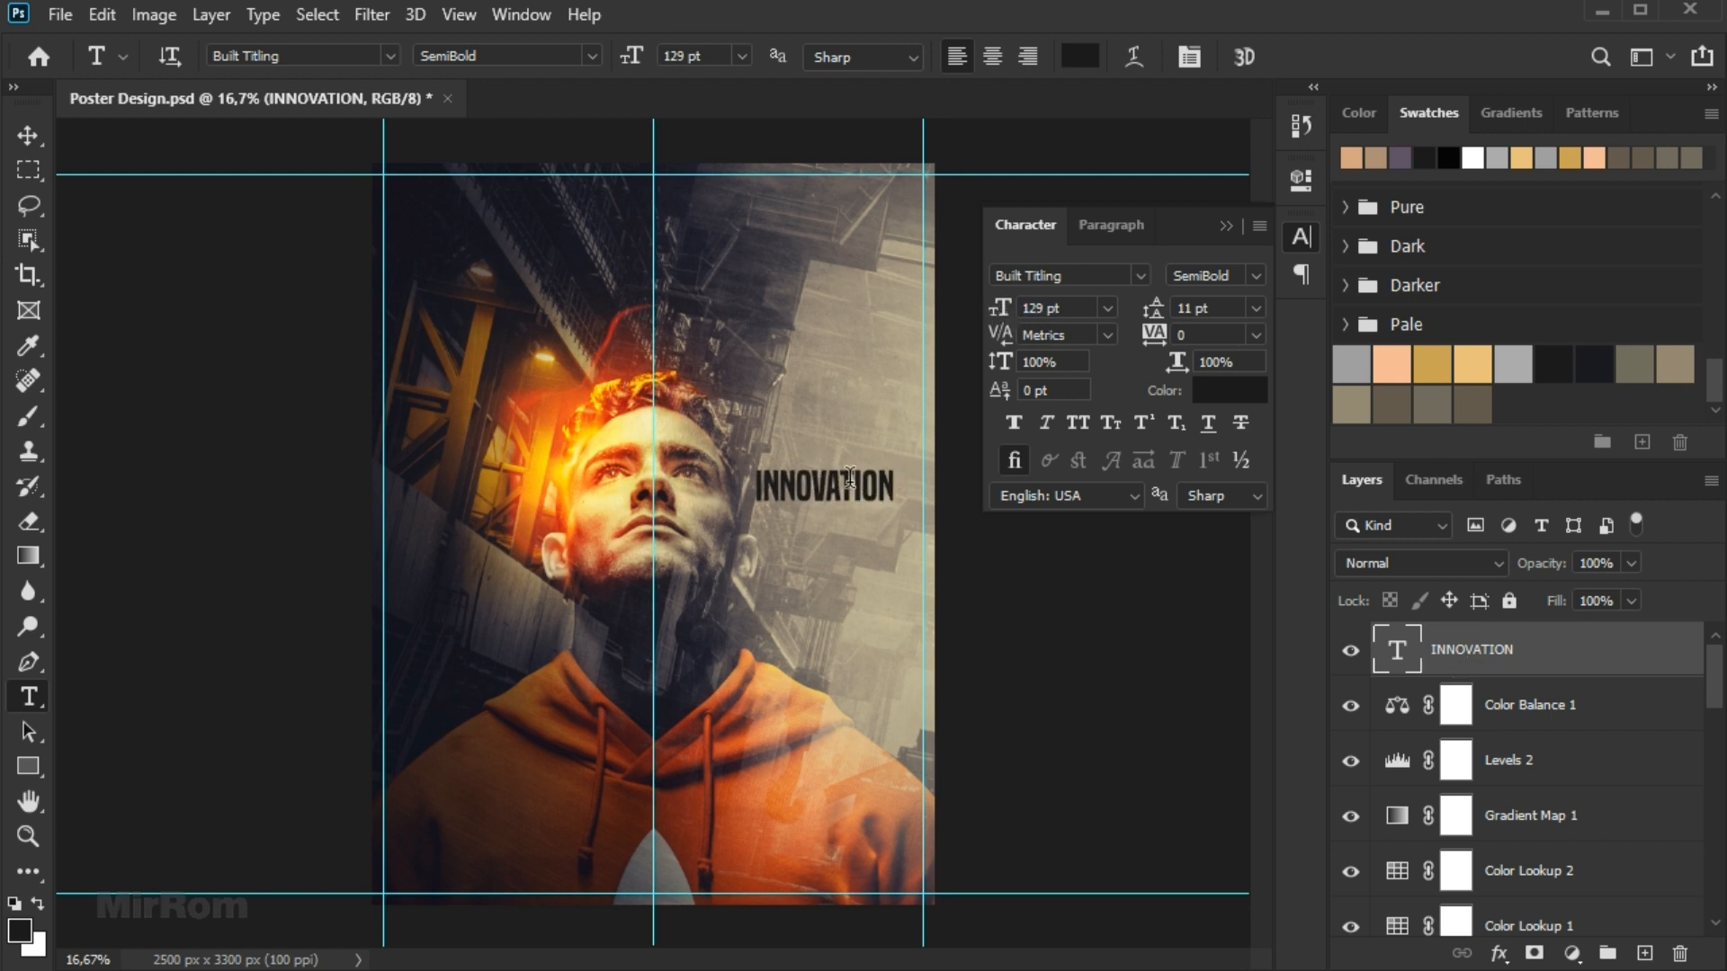
Right-align the INNOVATION text and reposition it beside the man's face.
key(v)
mouse_move(859, 485)
mouse_down()
mouse_move(890, 490)
mouse_move(890, 451)
mouse_move(973, 452)
mouse_move(871, 477)
mouse_up()
click(1111, 225)
click(1082, 274)
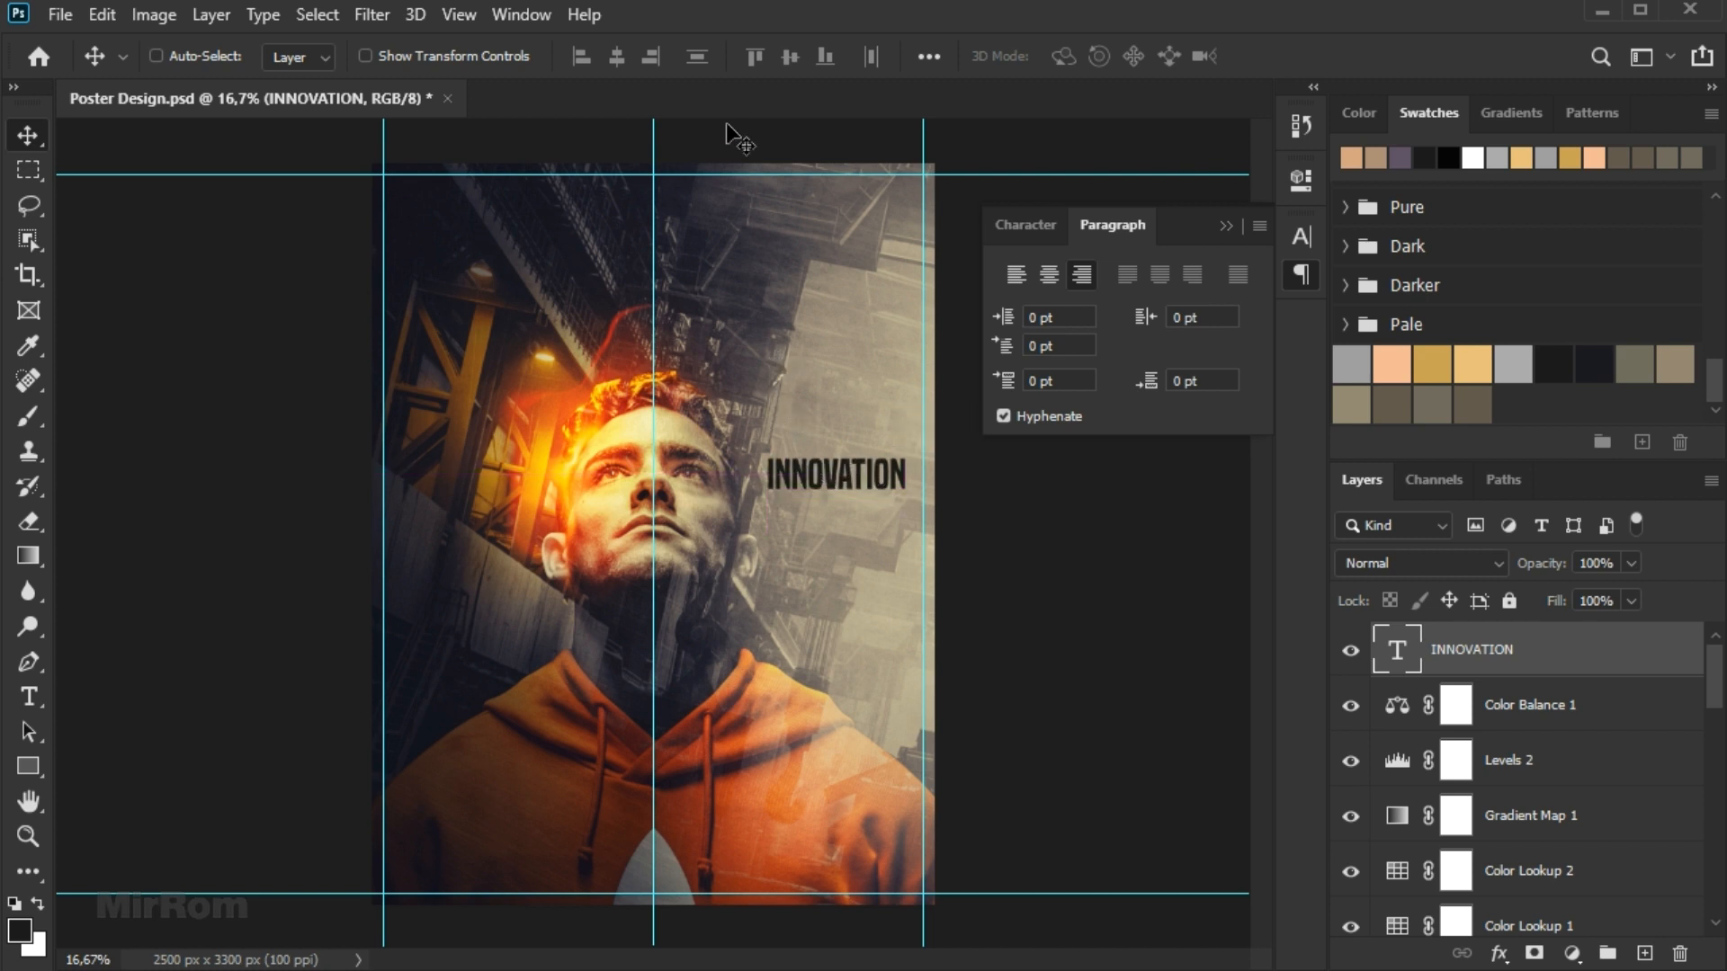
mouse_move(888, 439)
mouse_down()
mouse_move(831, 445)
mouse_move(866, 441)
mouse_up()
Set the INNOVATION text's tracking to 5 and move it close to the poster's right guide.
click(1301, 237)
click(1256, 335)
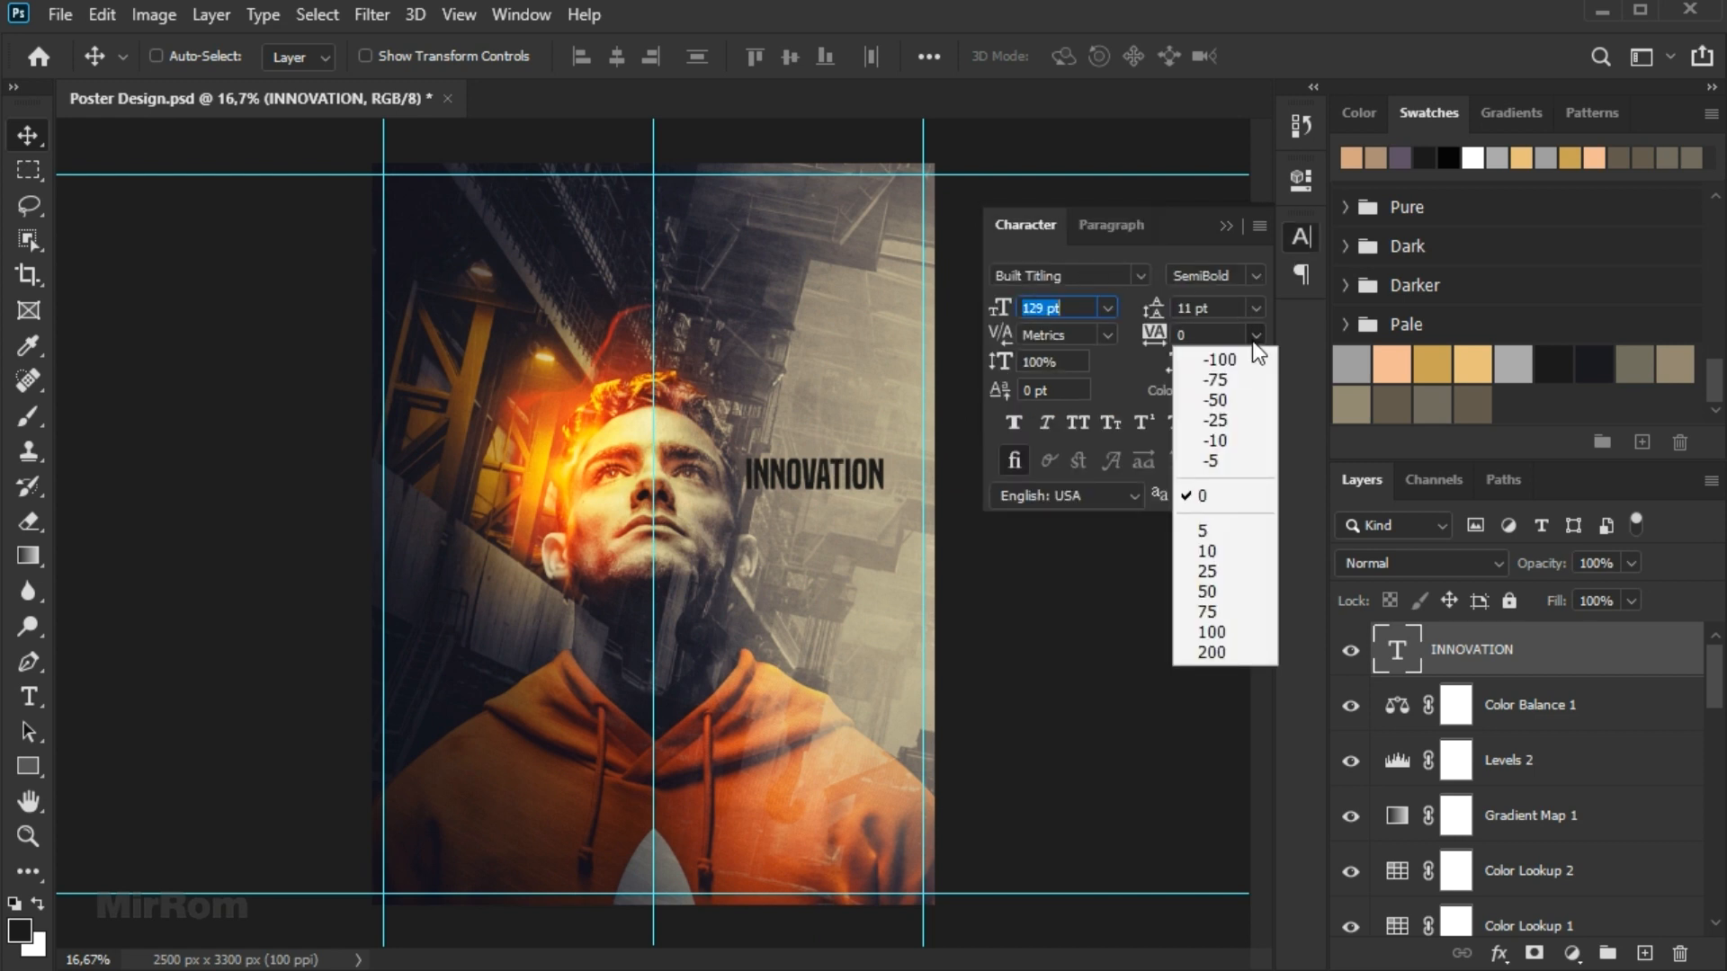
click(1231, 532)
drag(839, 482, 860, 481)
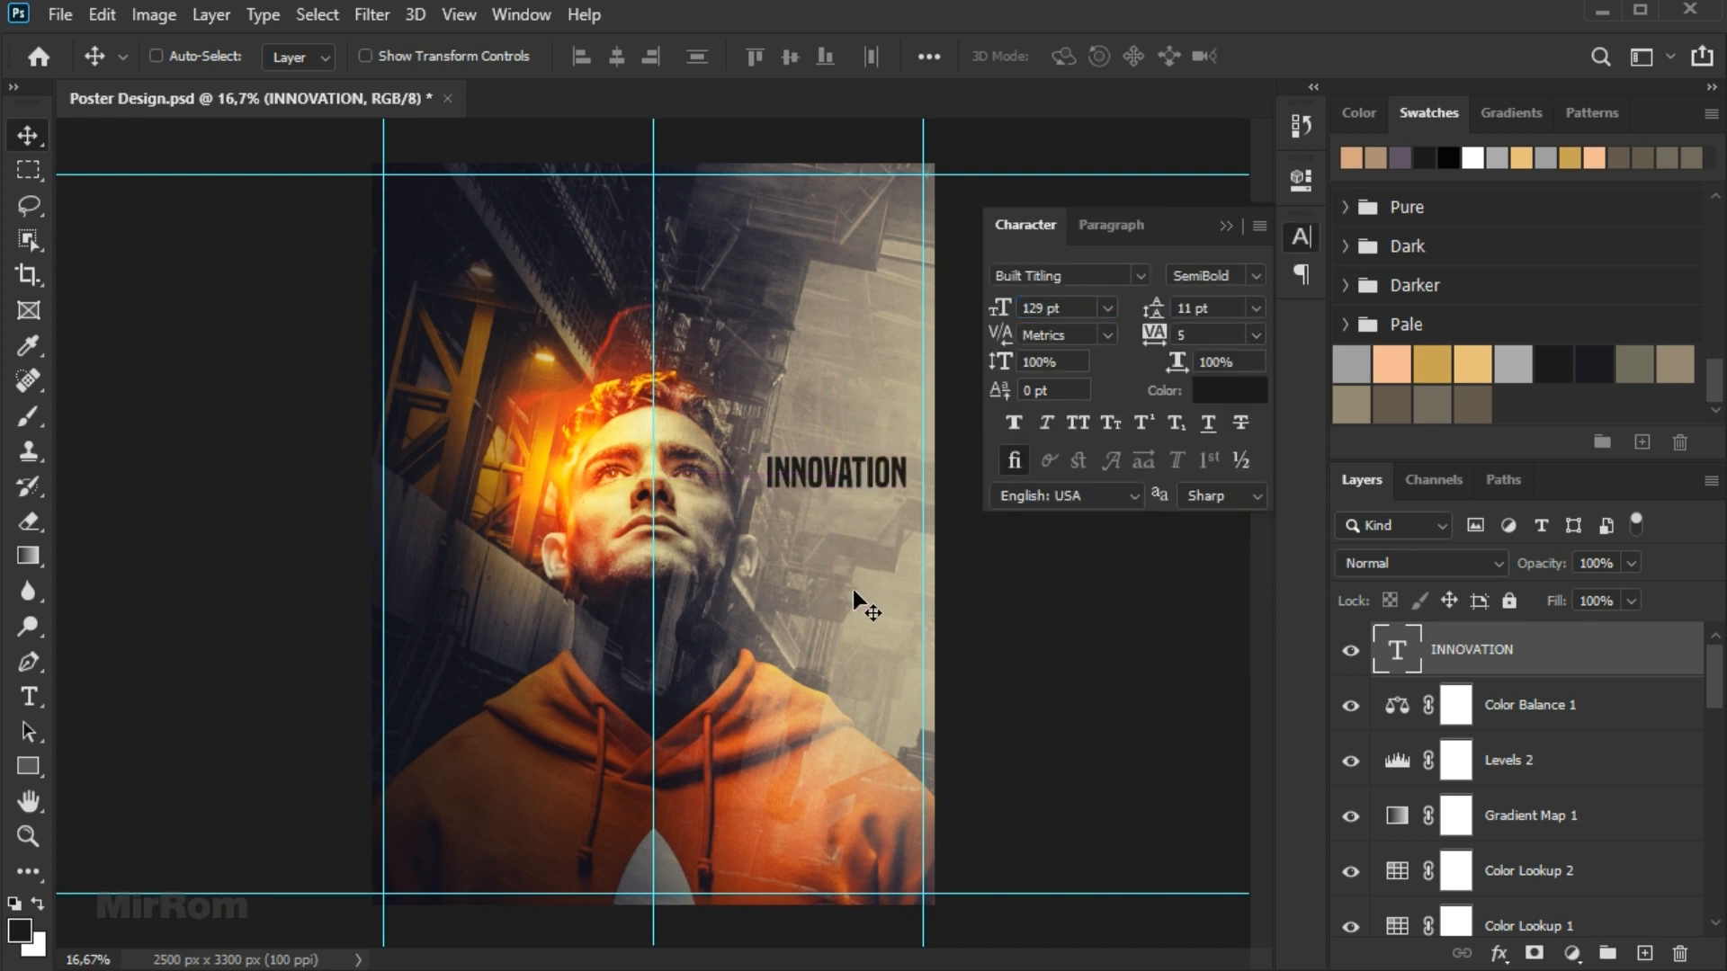
Add a separate text layer reading INFRASTRUCTURE below INNOVATION.
key(t)
click(828, 574)
text(INFRASTRUCTURE)
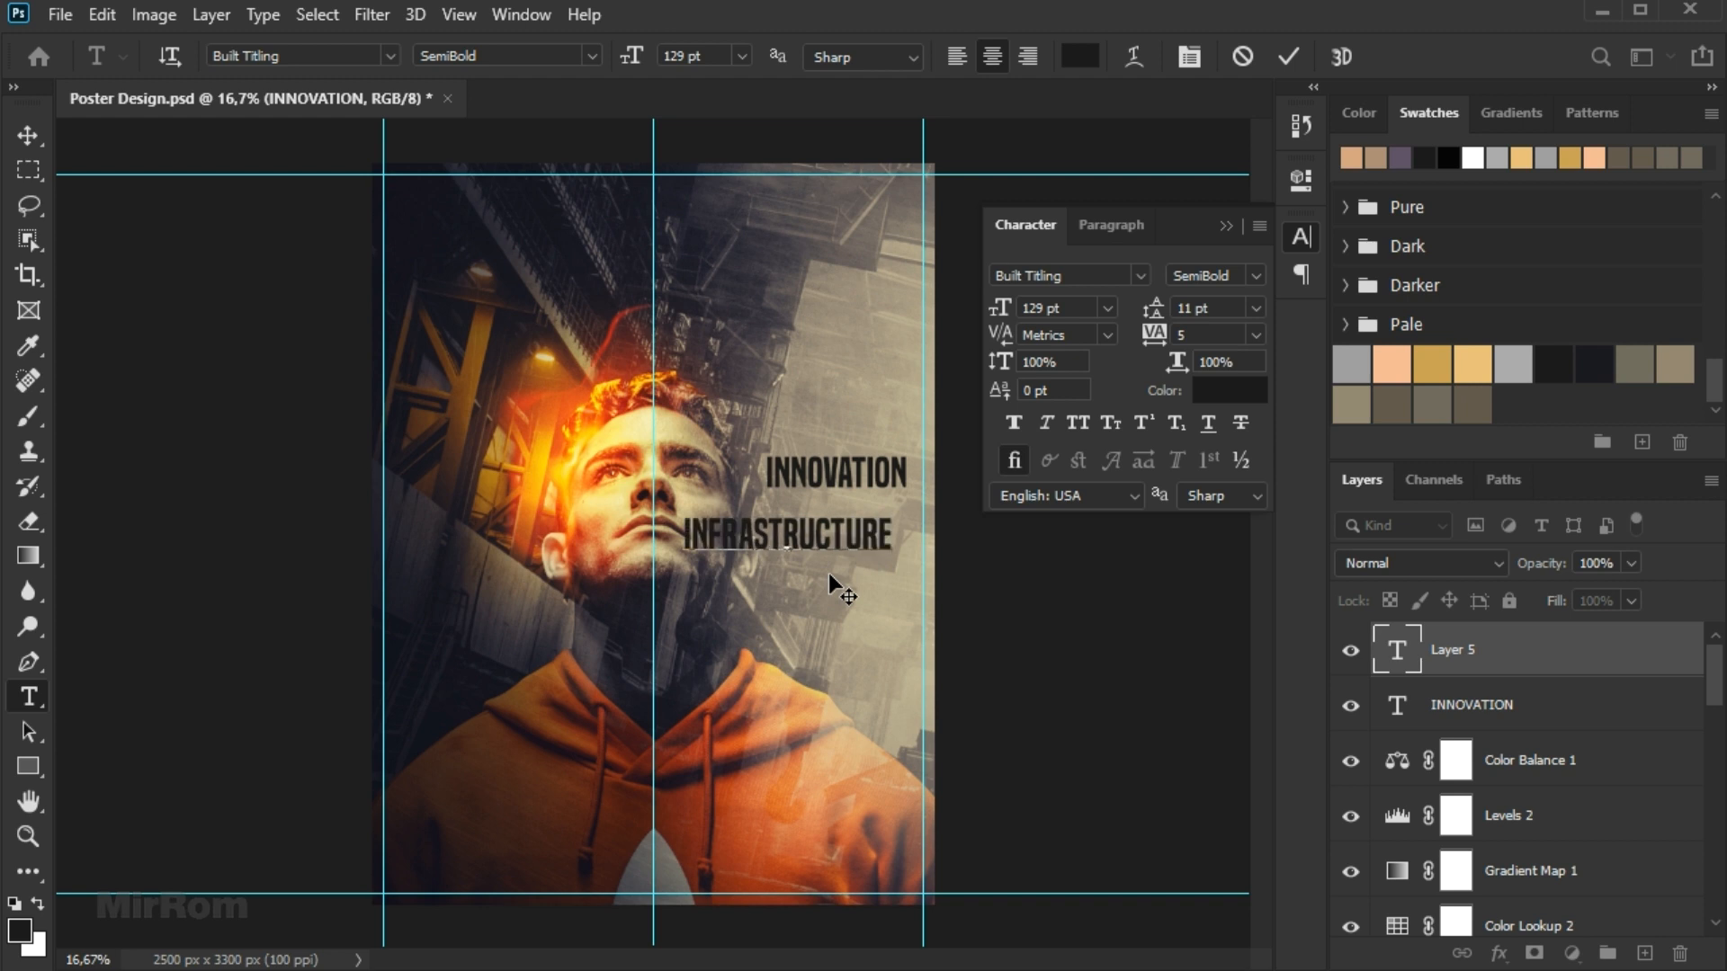
click(1289, 55)
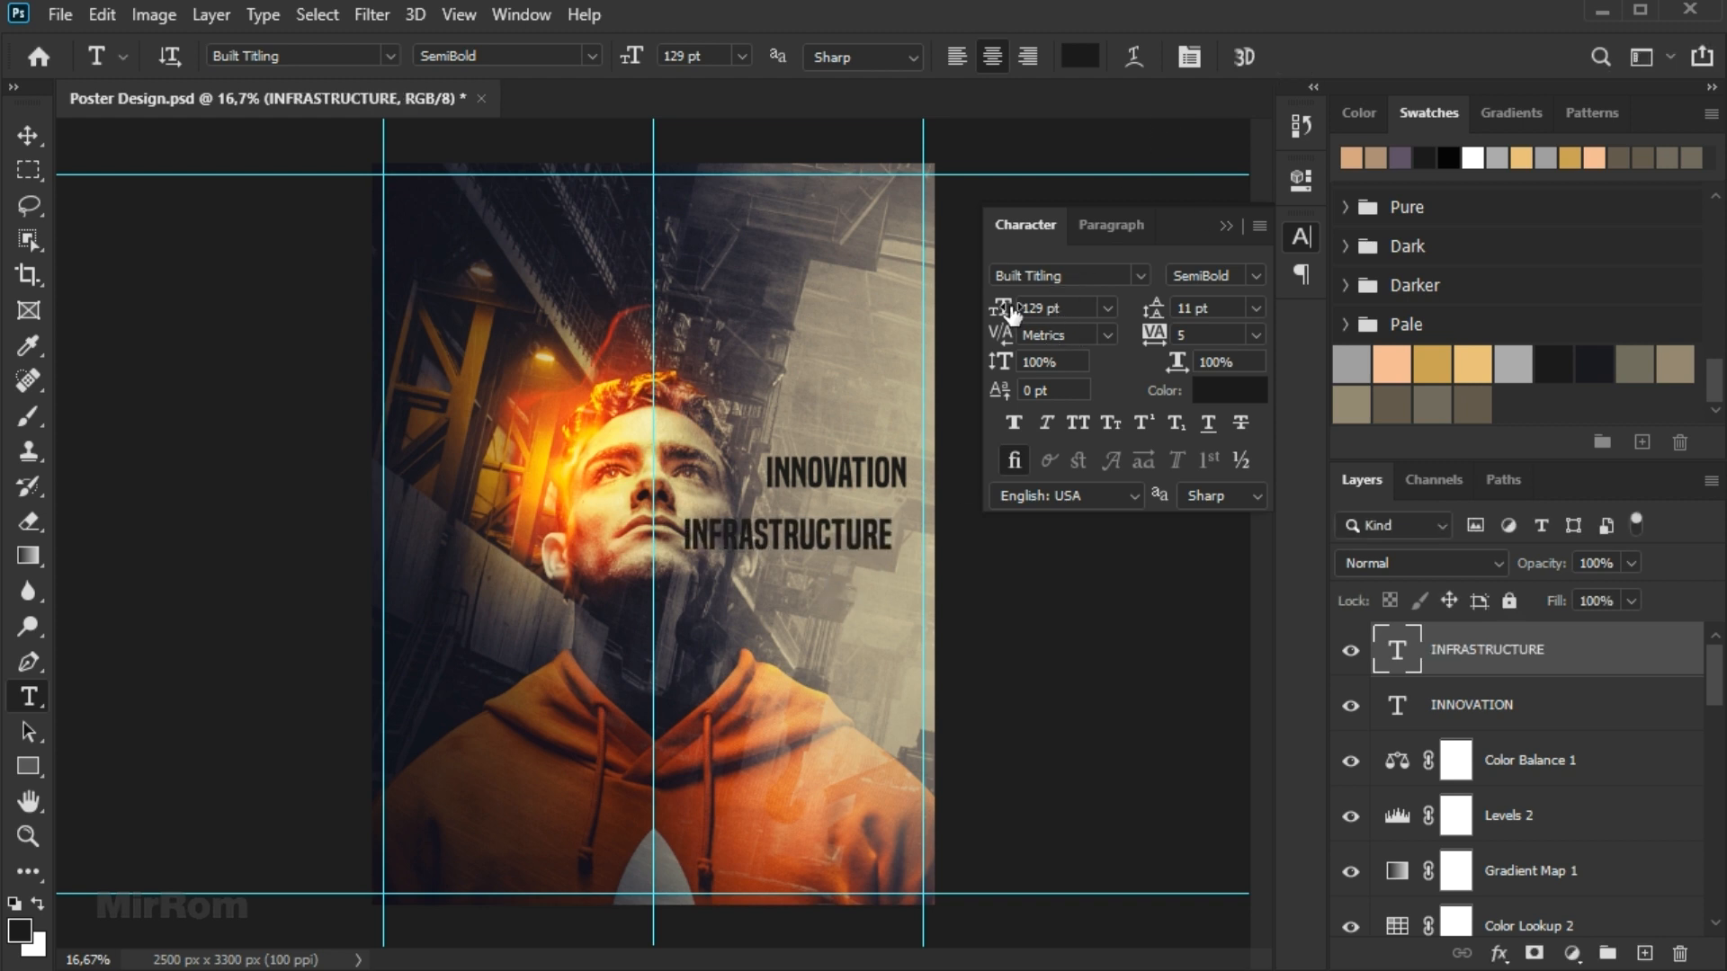
Reduce the INFRASTRUCTURE text to 89 pt and place it directly under INNOVATION, matching its width.
drag(1007, 313, 973, 308)
key(v)
drag(801, 563, 872, 509)
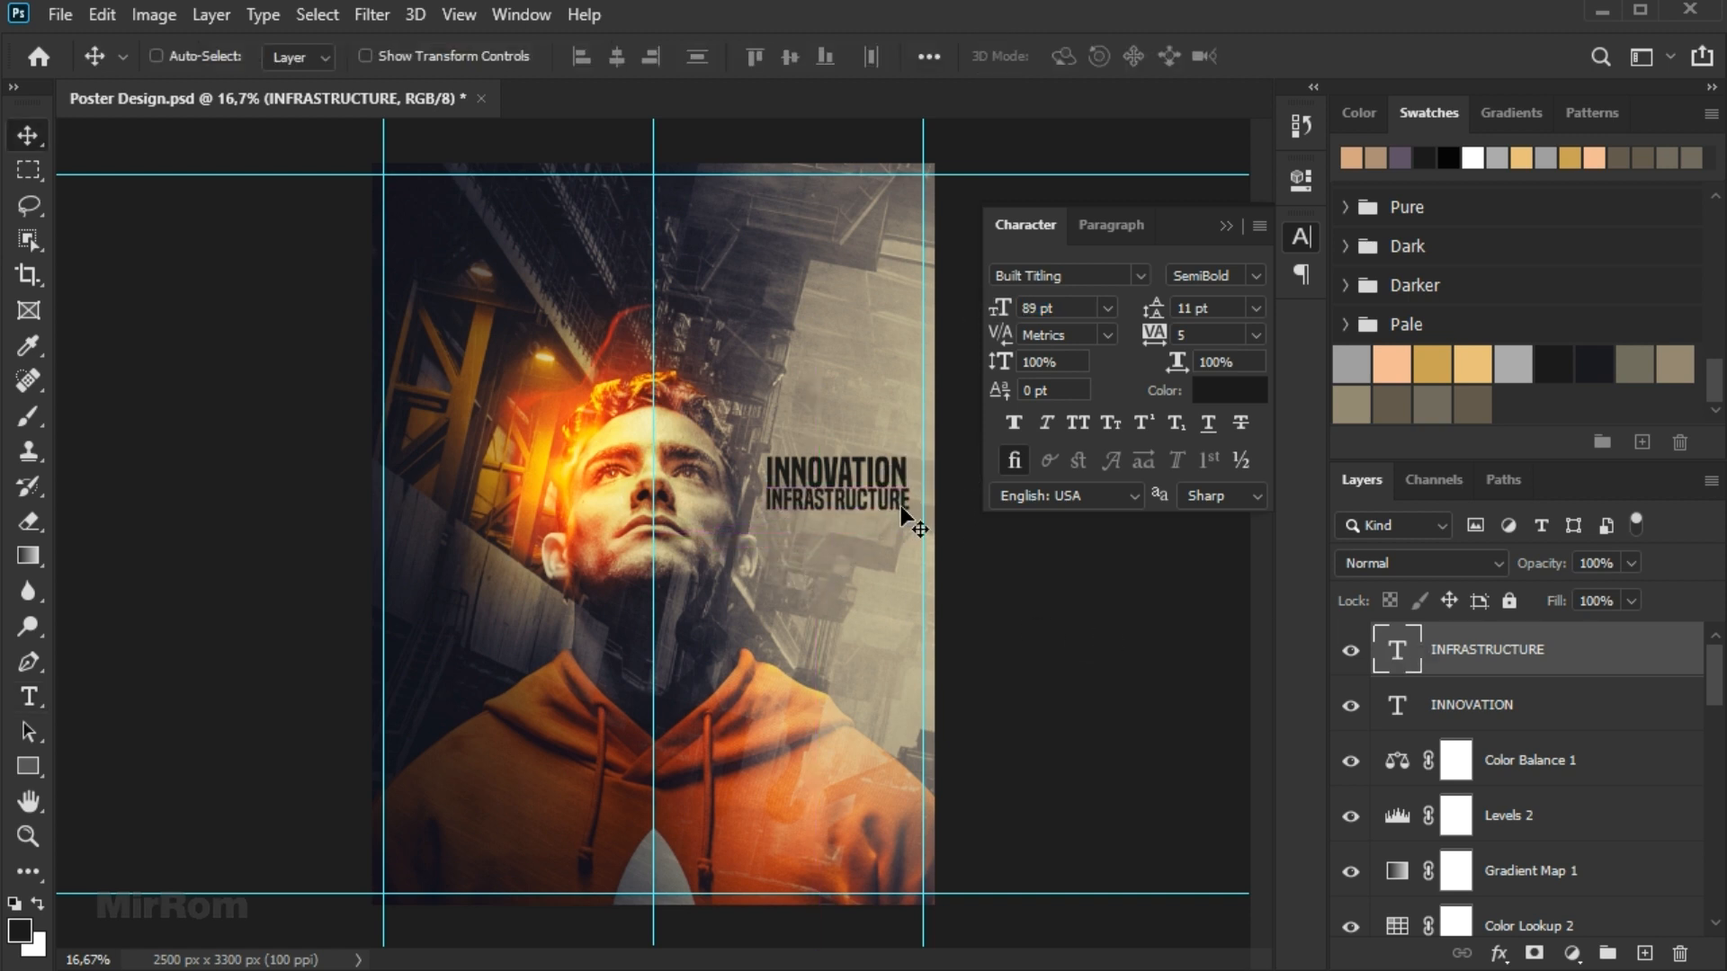
Center INNOVATION and INFRASTRUCTURE horizontally on each other, and scale INFRASTRUCTURE down slightly so its width matches INNOVATION.
shift+click(1470, 689)
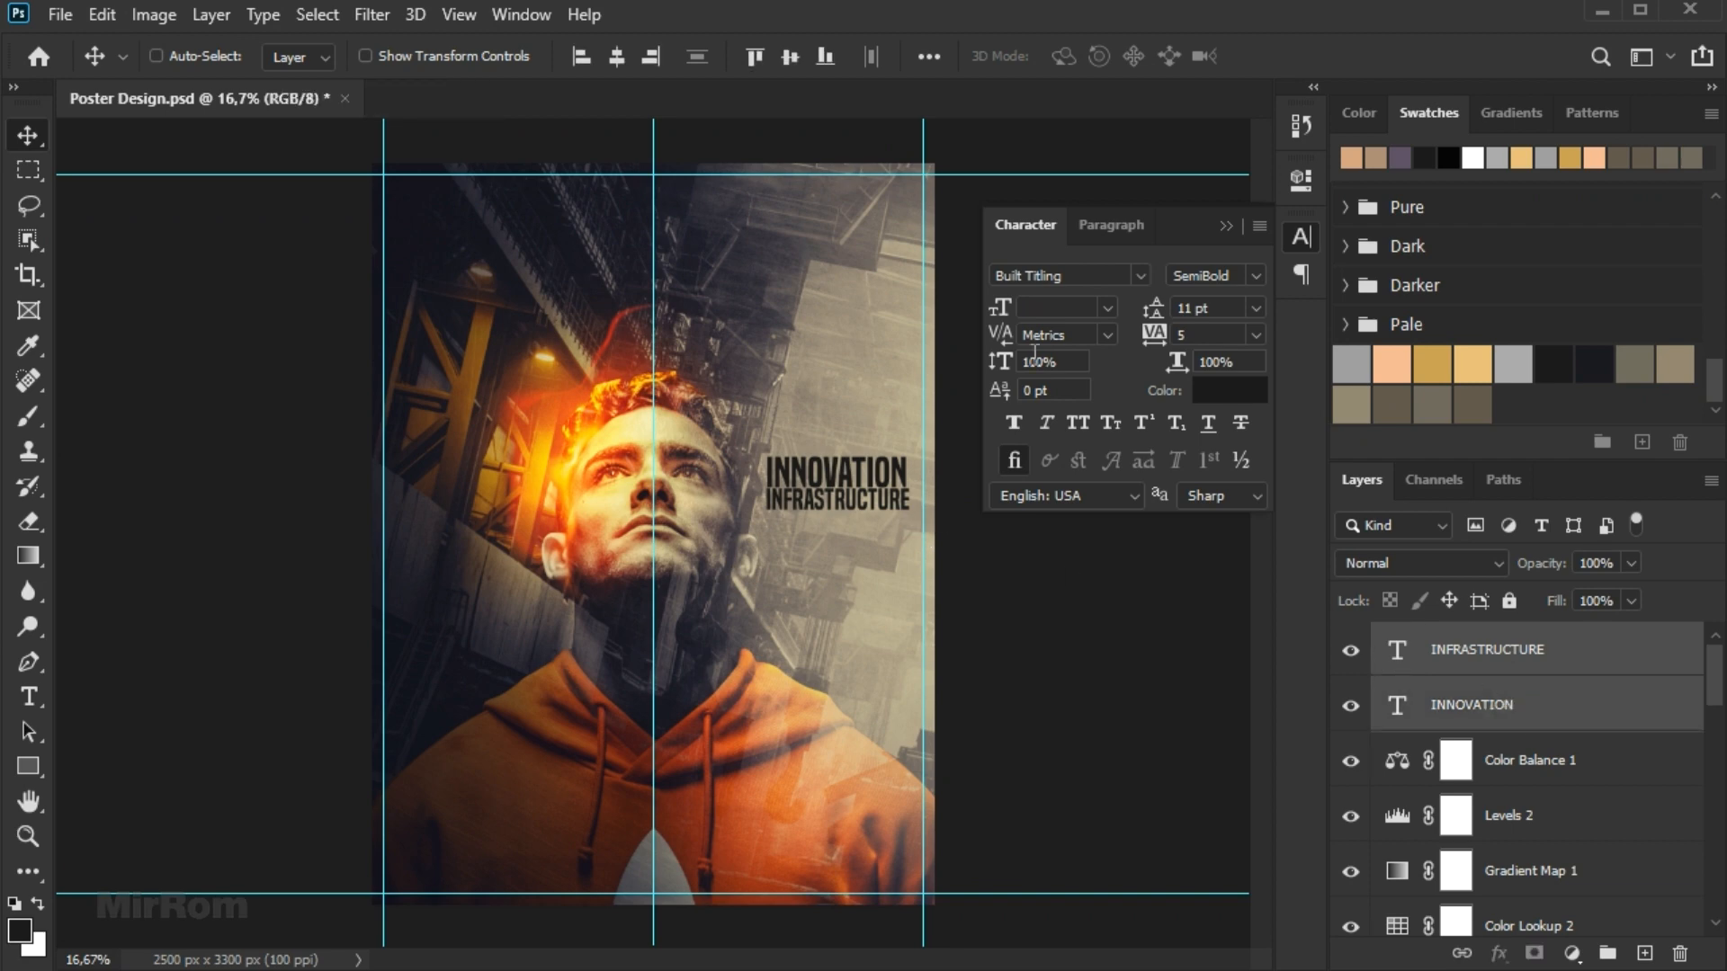
click(616, 59)
key(ctrl+plus)
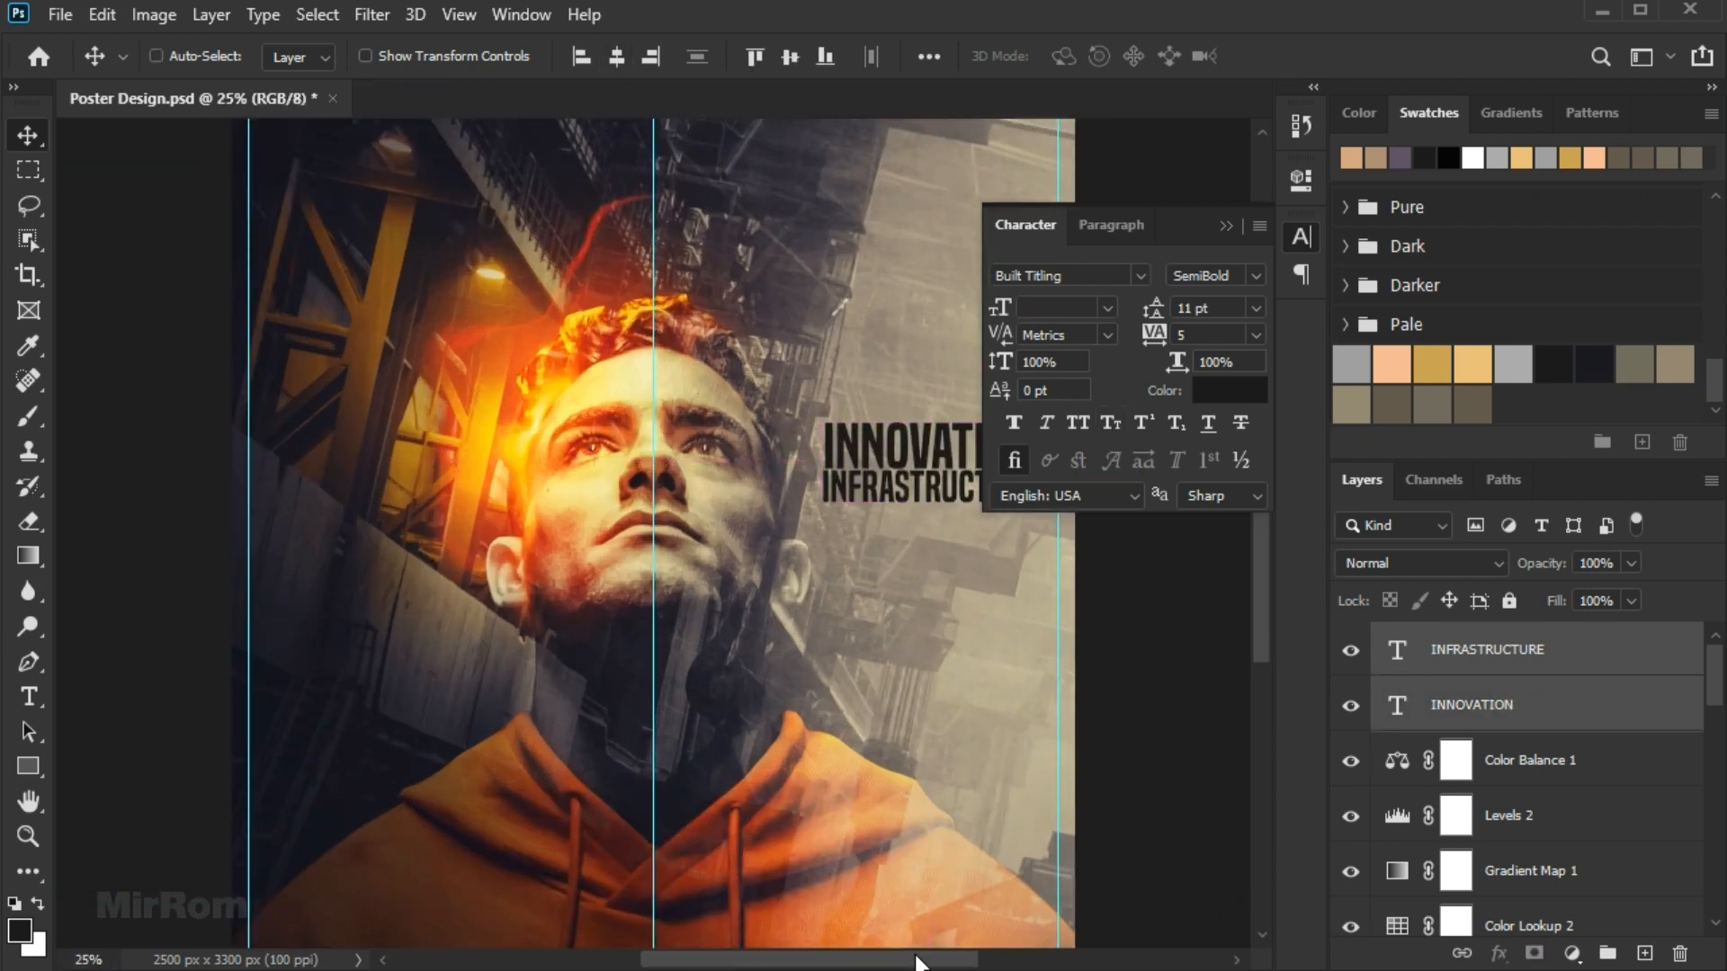
drag(917, 960, 953, 959)
key(ctrl+plus)
key(ctrl+plus)
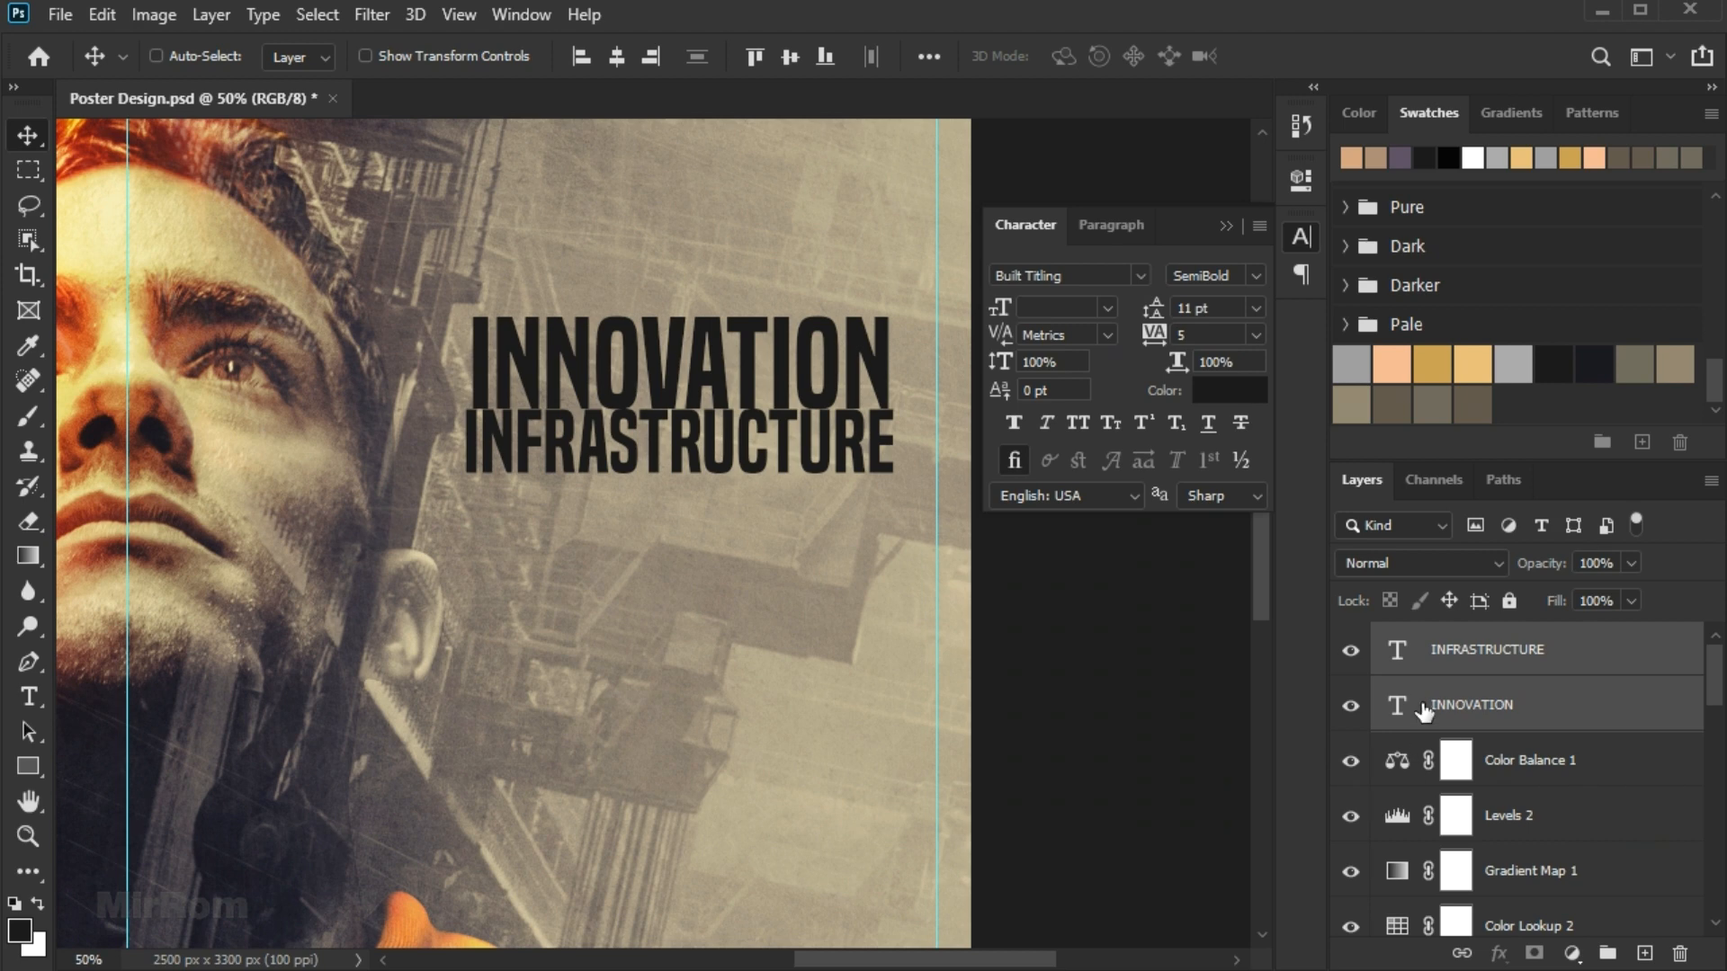
click(1487, 649)
key(ctrl+t)
drag(467, 492, 474, 484)
drag(894, 485, 890, 483)
click(1338, 56)
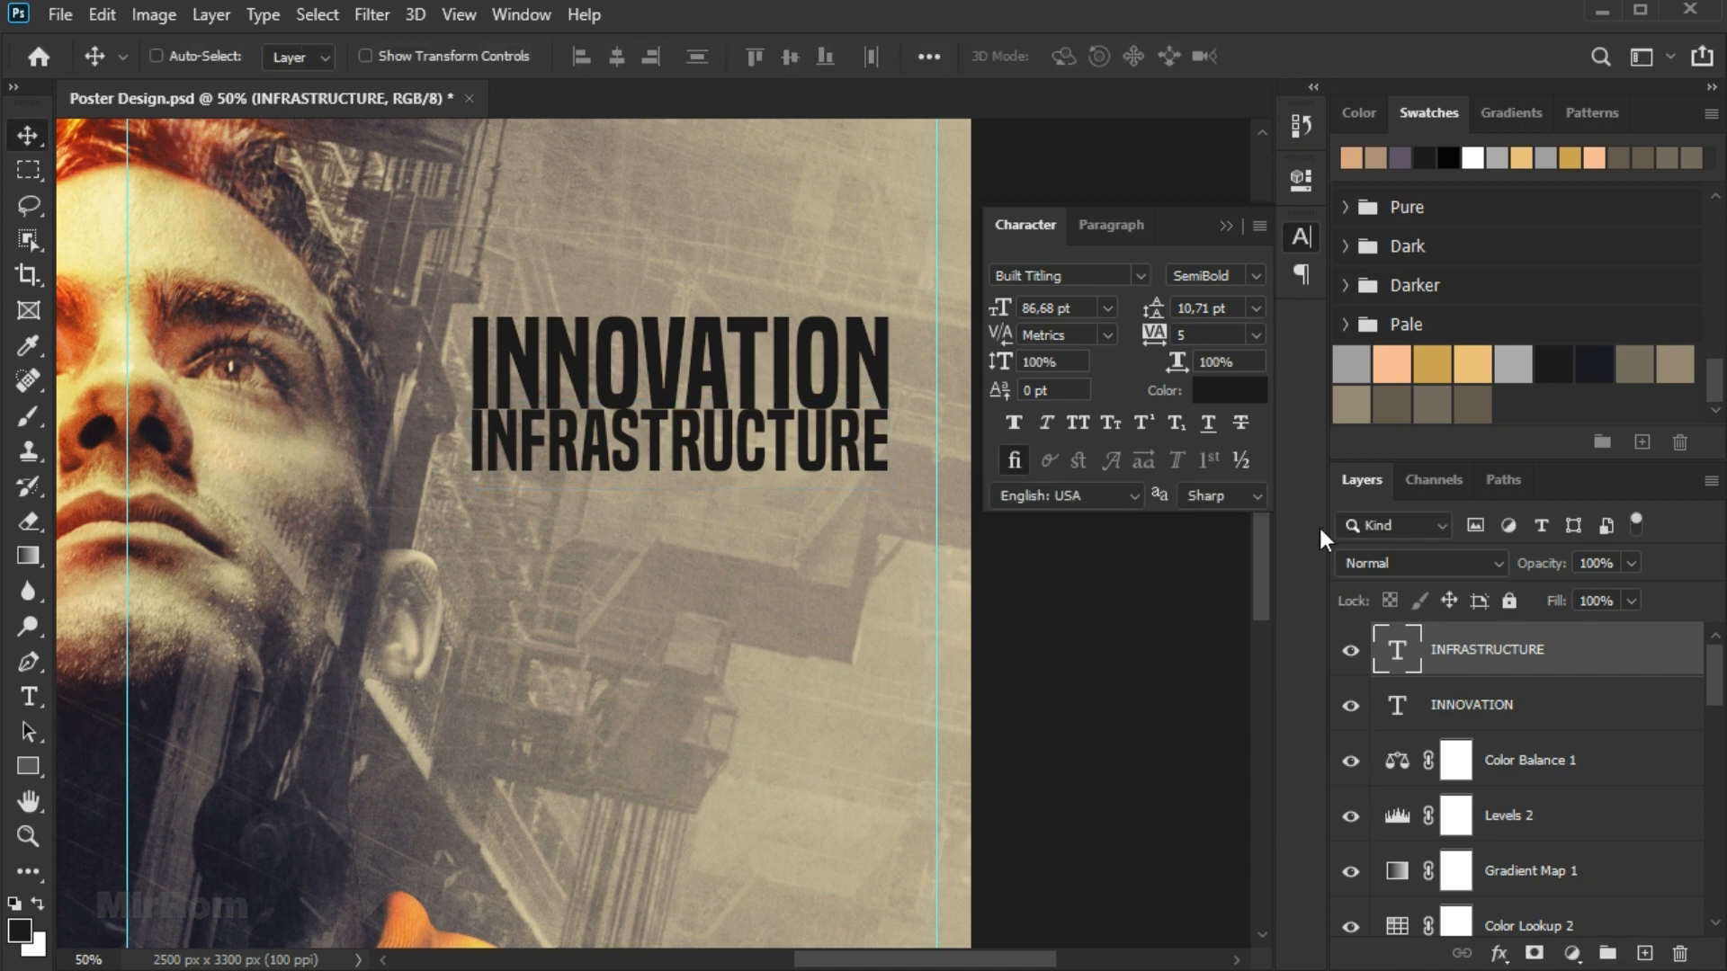
Nudge INFRASTRUCTURE slightly down, set it to 85,68 pt with tracking 6, and place the INNOVATION layer above it in the layer order.
shift+click(1446, 712)
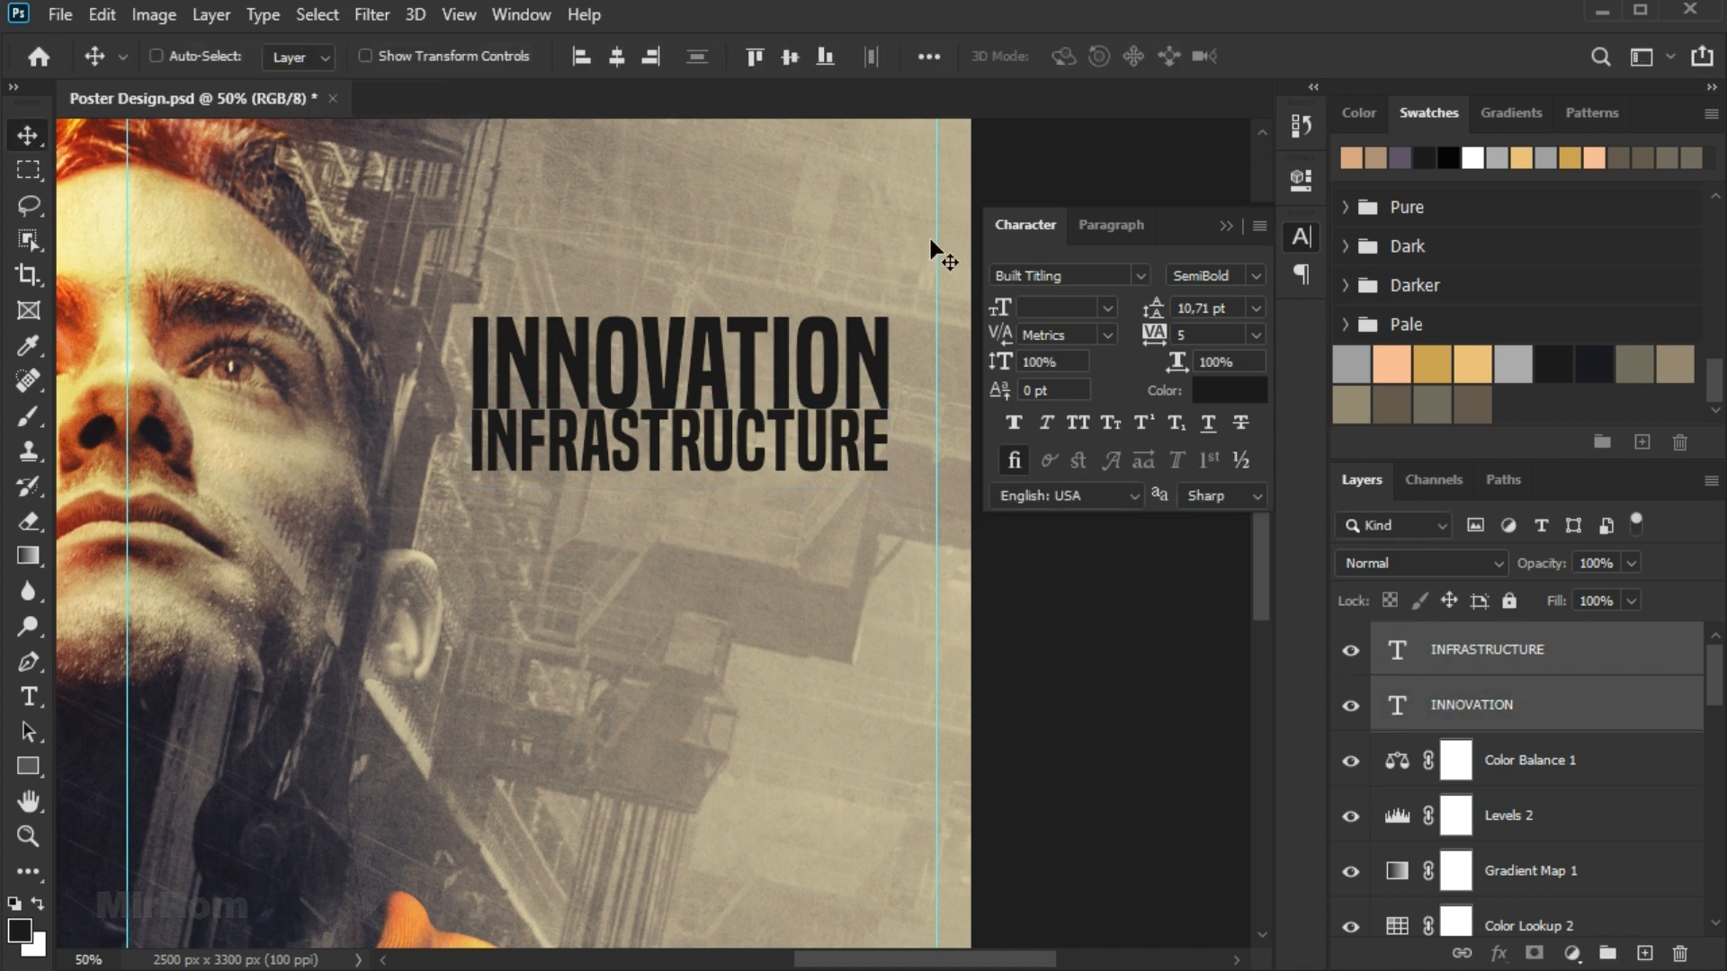
click(1458, 674)
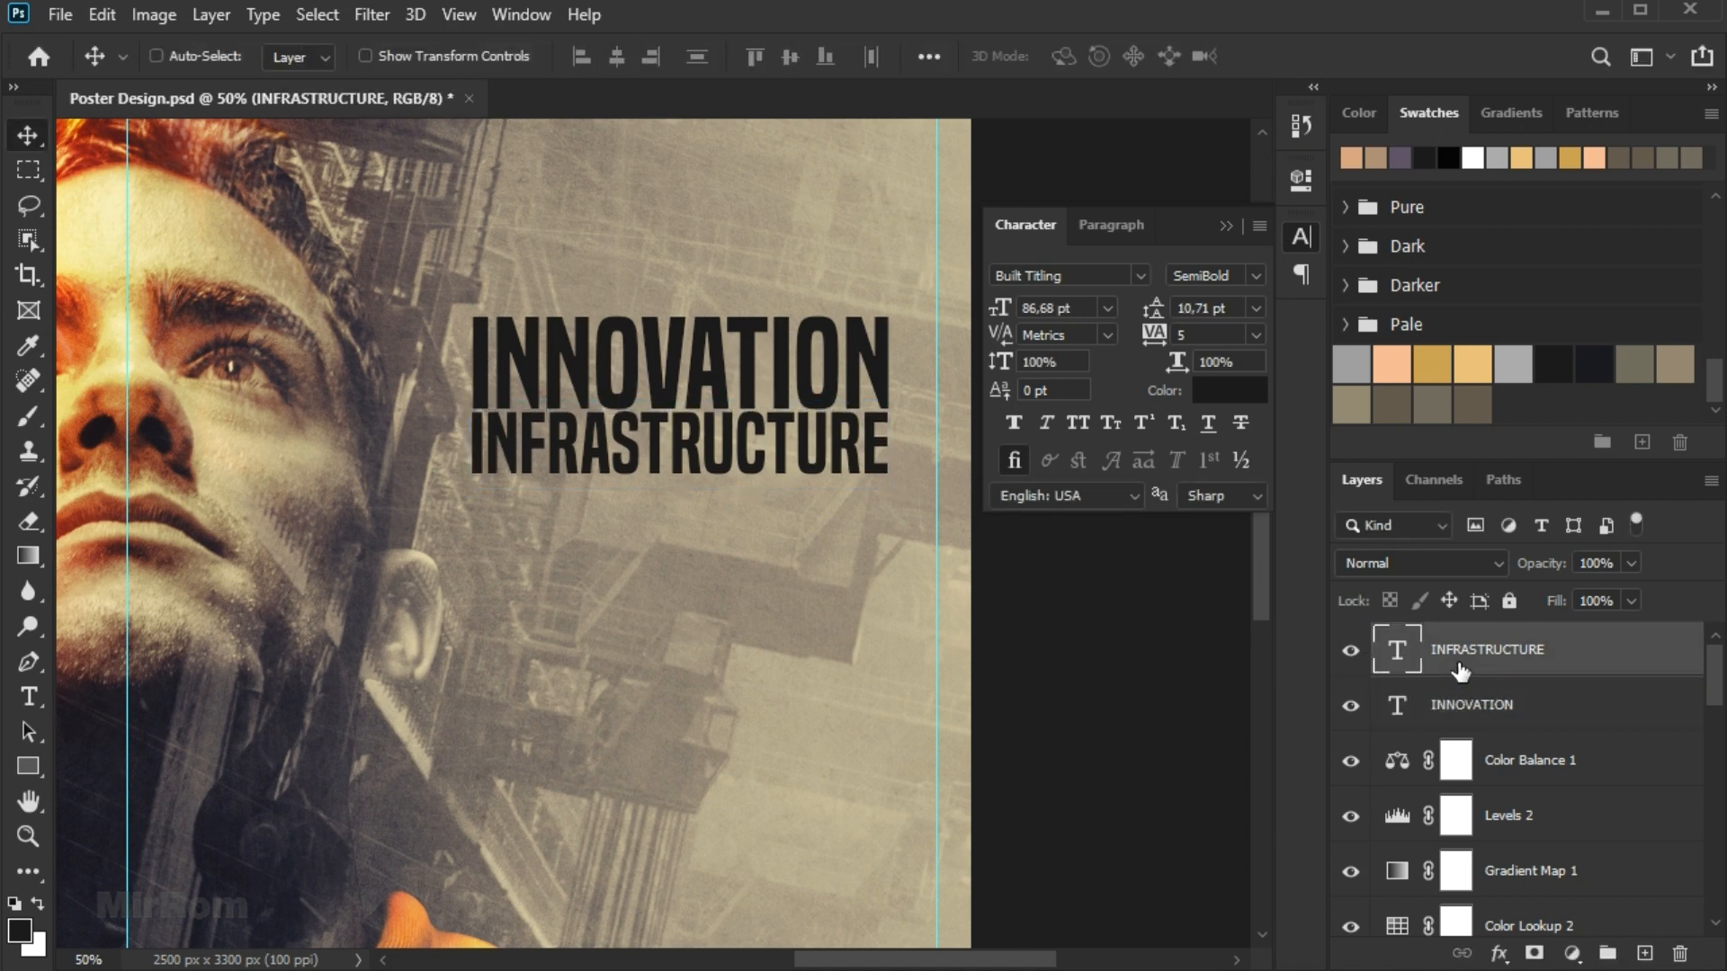
key(Return)
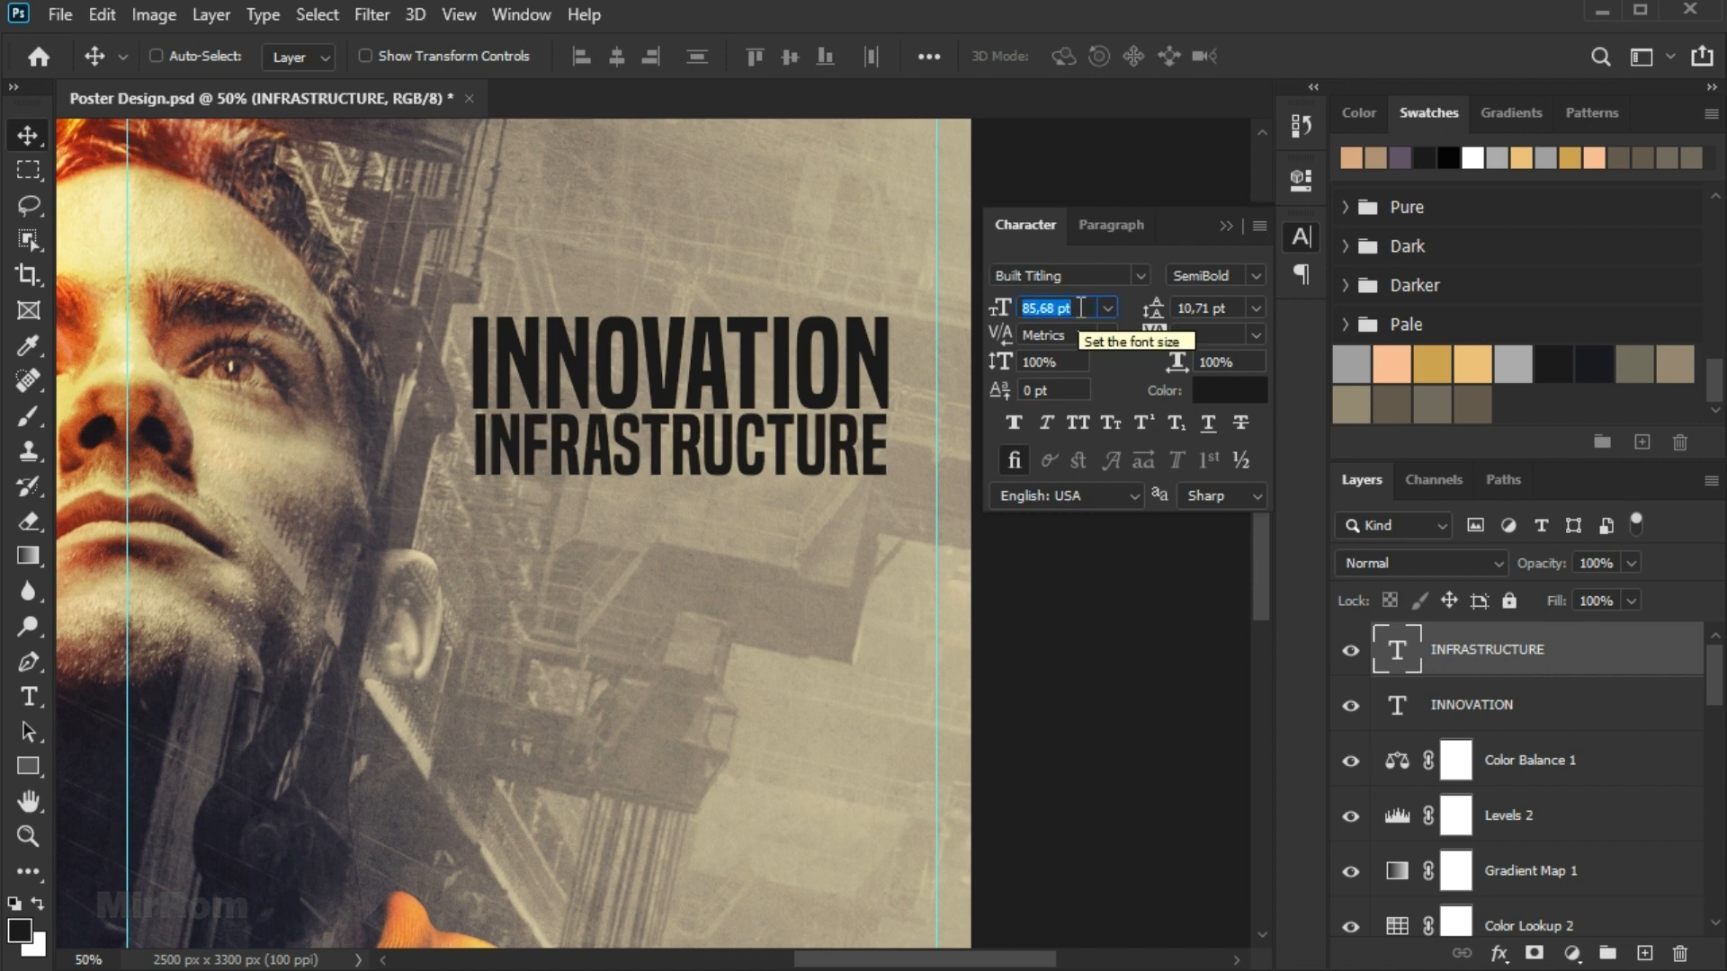
click(1221, 335)
text(6)
key(Return)
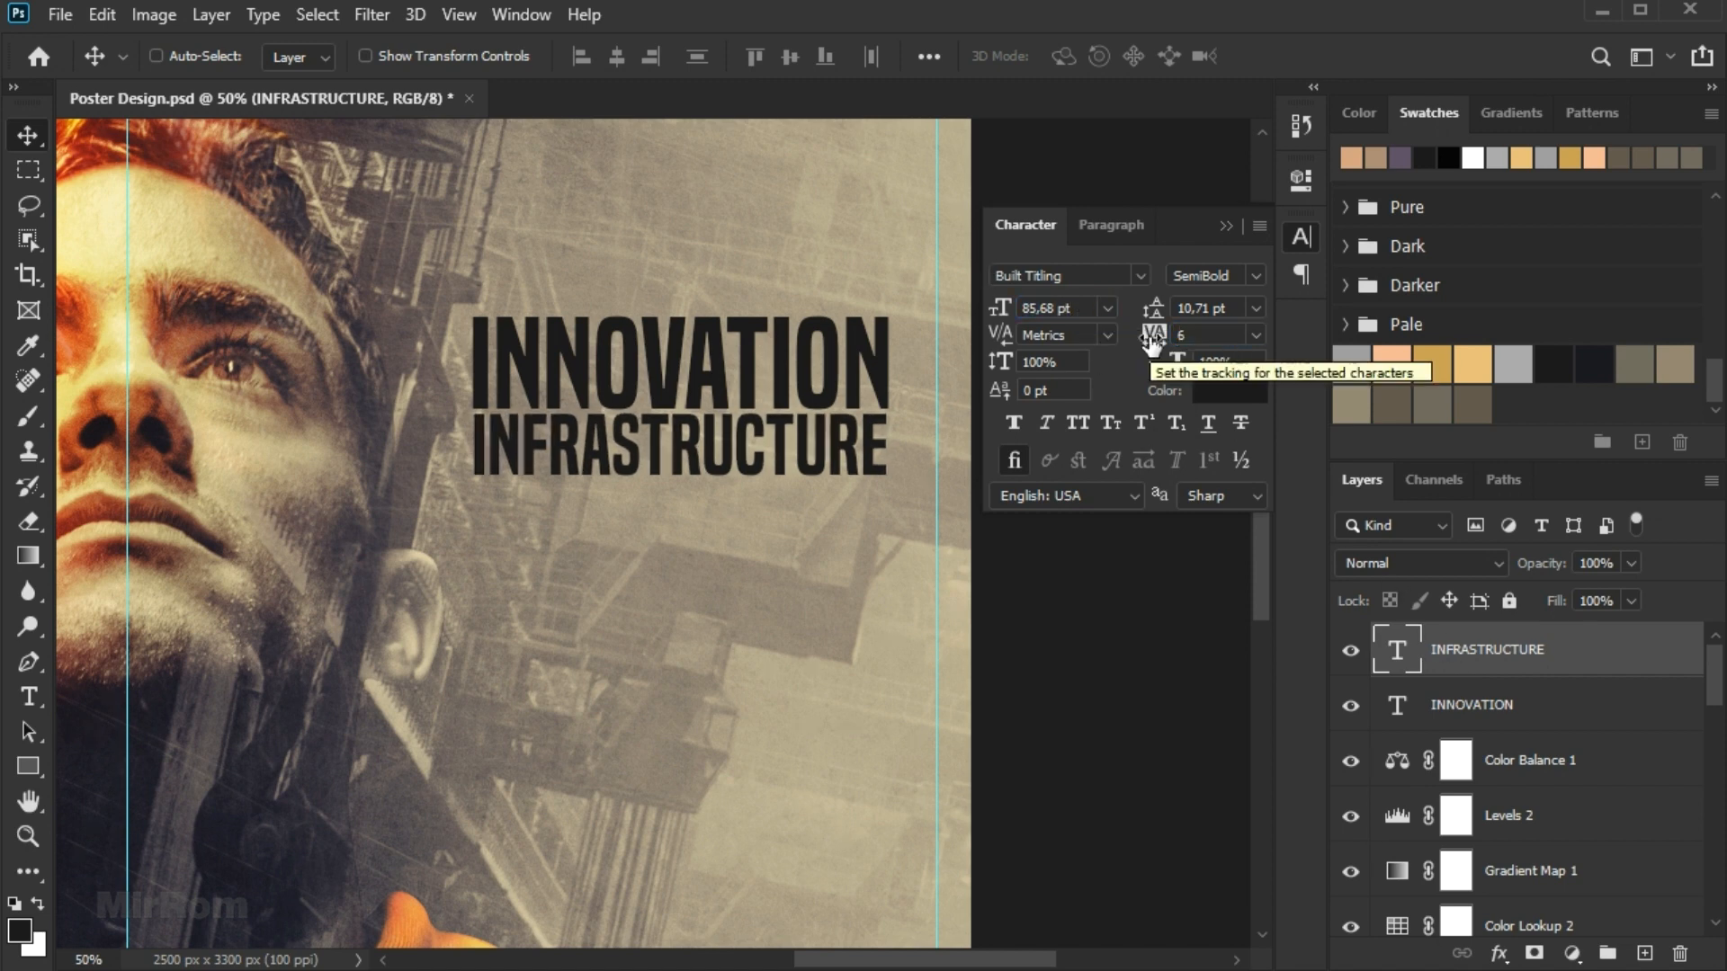
drag(1517, 714, 1506, 639)
Add a text layer reading AFTER THE FACTORY below the title, directly above the Color Balance 1 layer.
click(1547, 763)
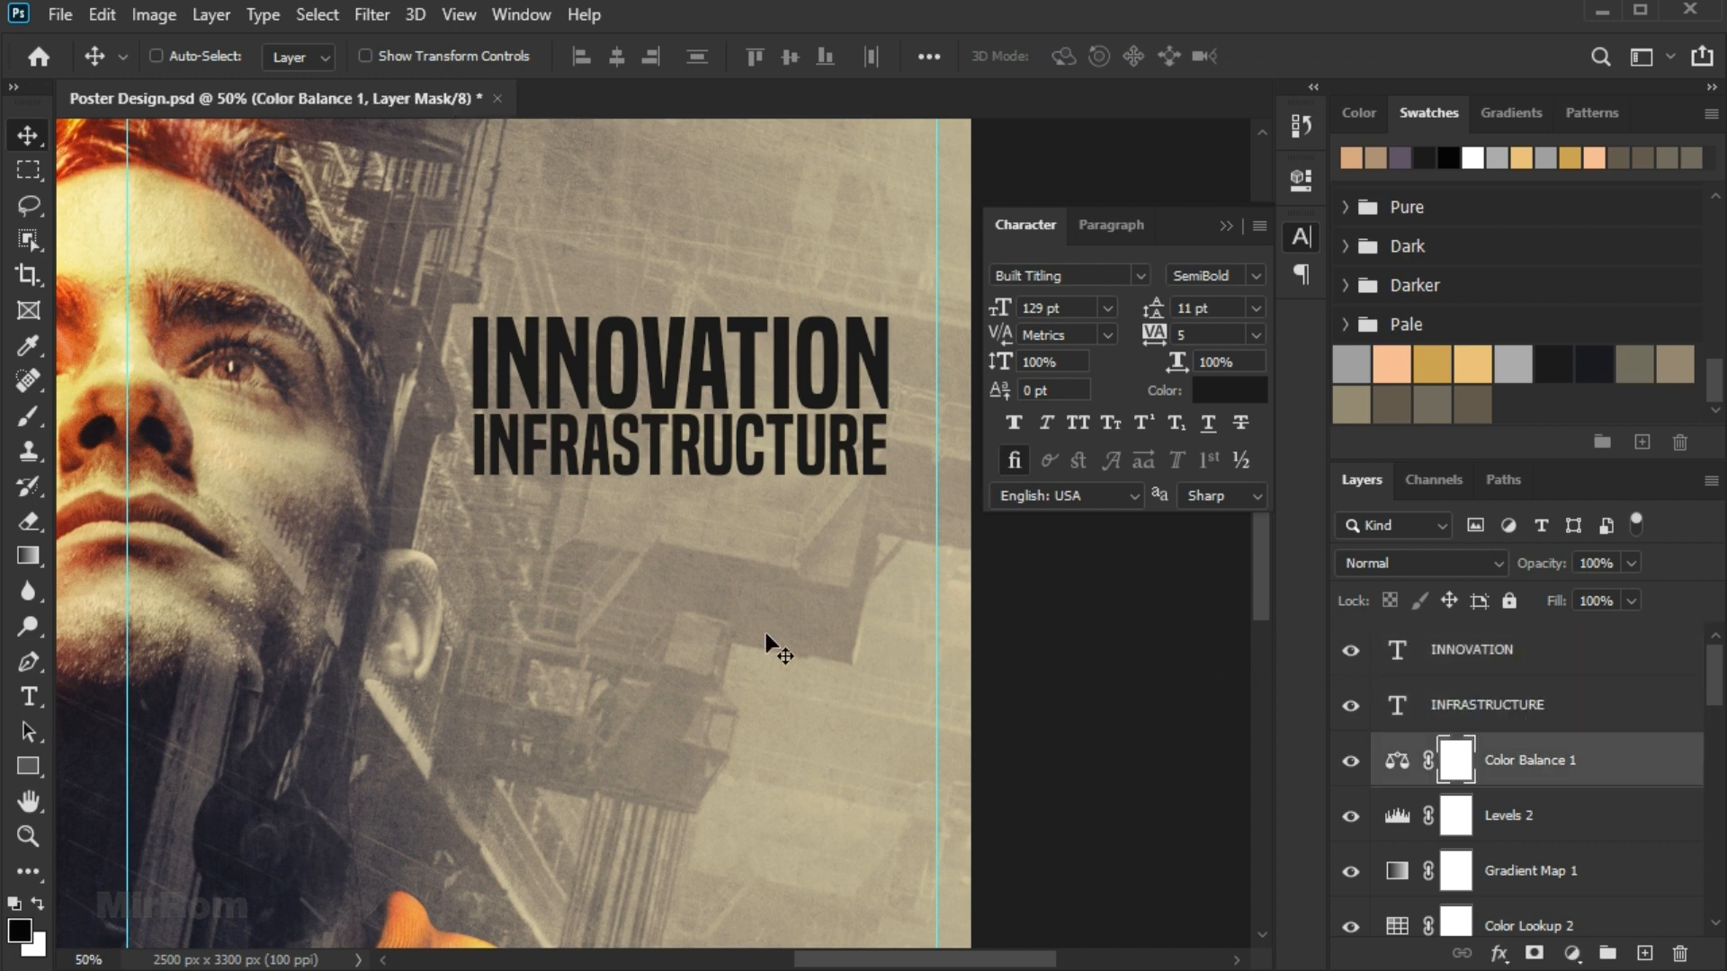
key(t)
click(596, 639)
text(AFTER THE)
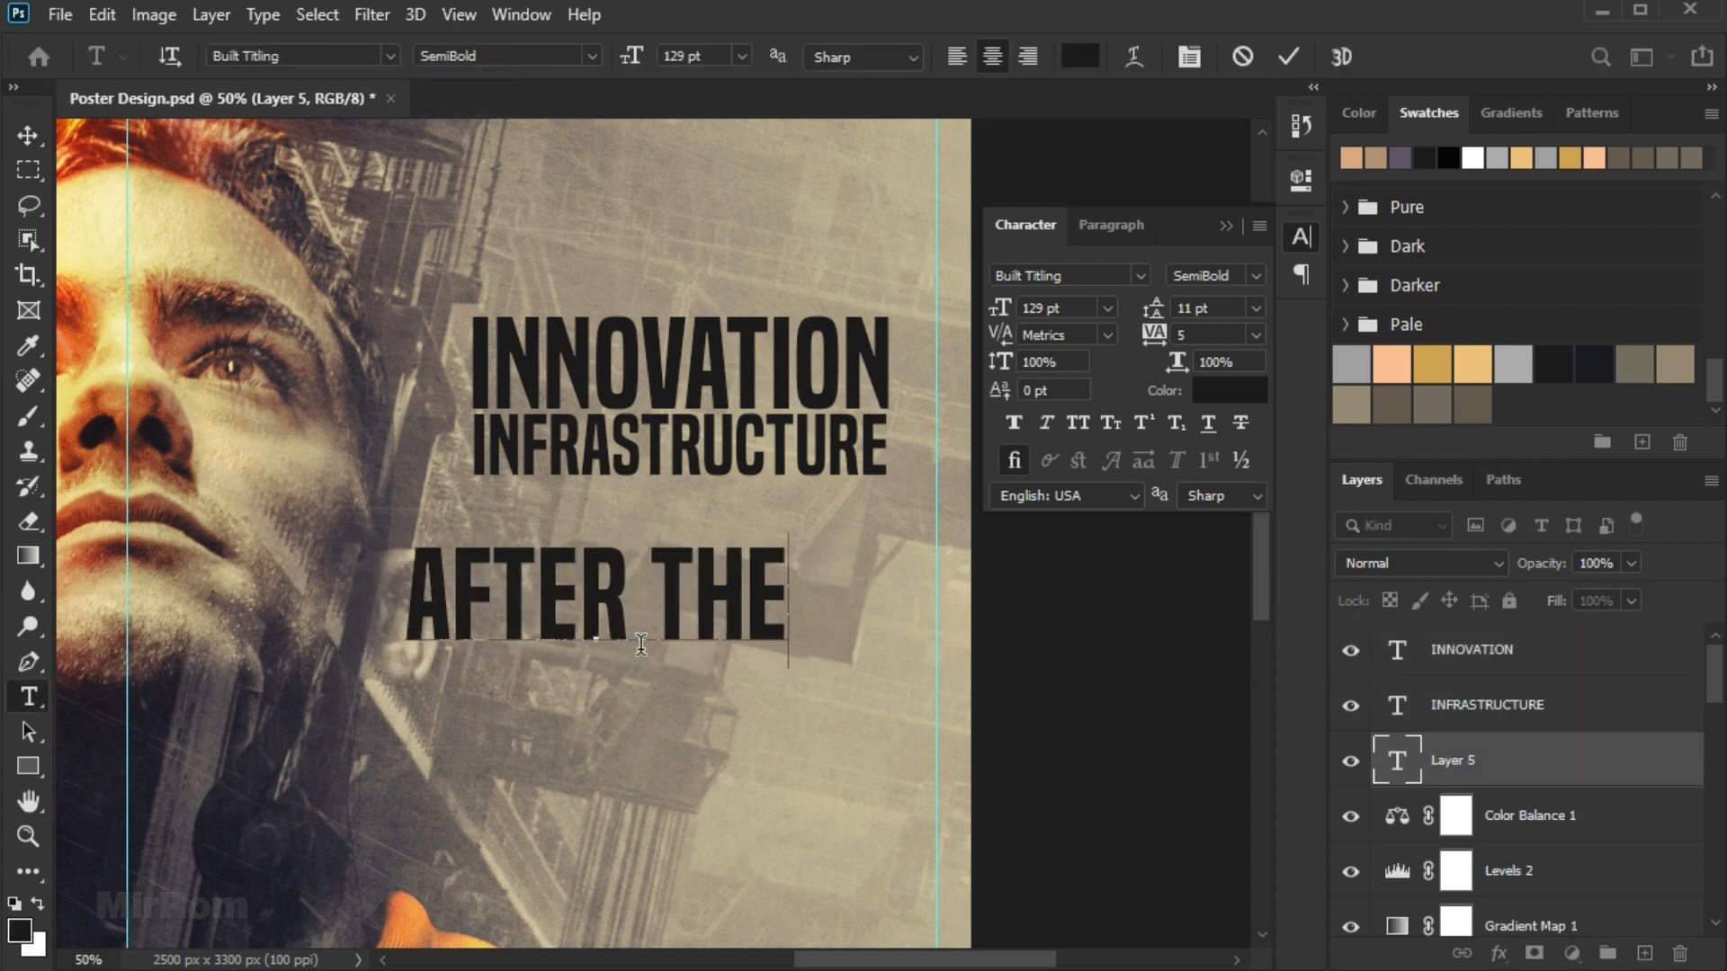
text( FACTORY)
click(1288, 57)
Set the AFTER THE FACTORY text to the Regular font style and 42 pt.
click(1256, 275)
click(1250, 389)
drag(1000, 308, 966, 303)
click(1107, 308)
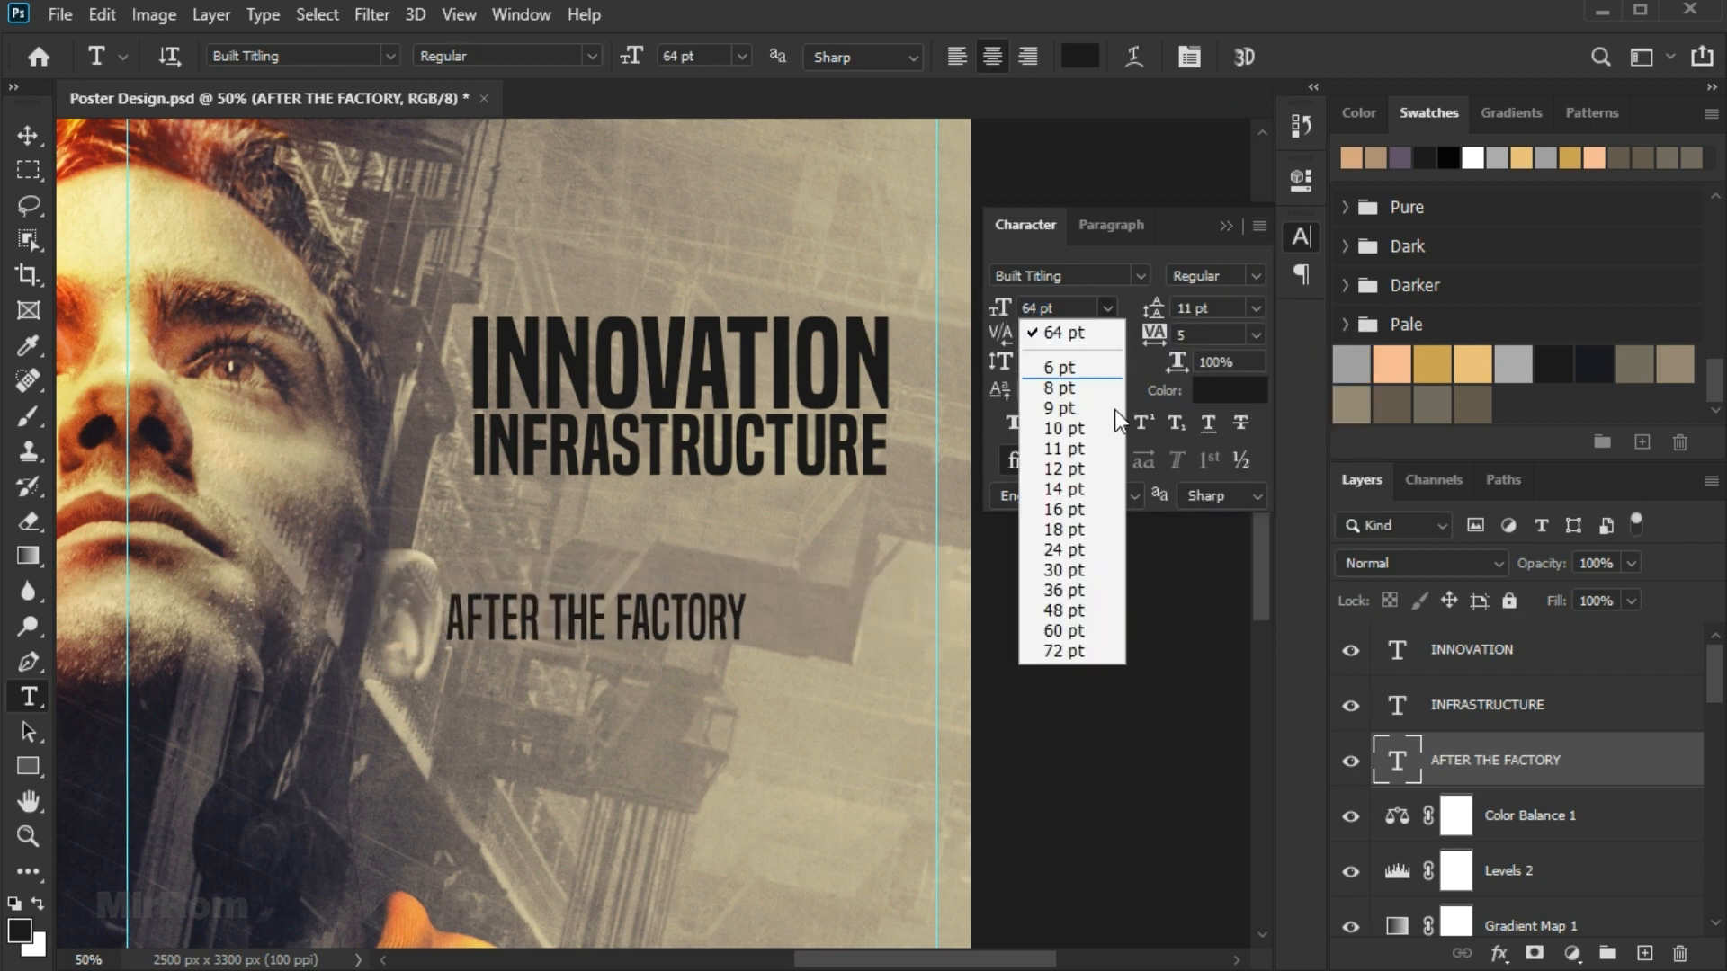
click(1043, 620)
click(1047, 308)
key(Down)
key(Down)
key(Down)
key(Down)
key(Down)
key(Down)
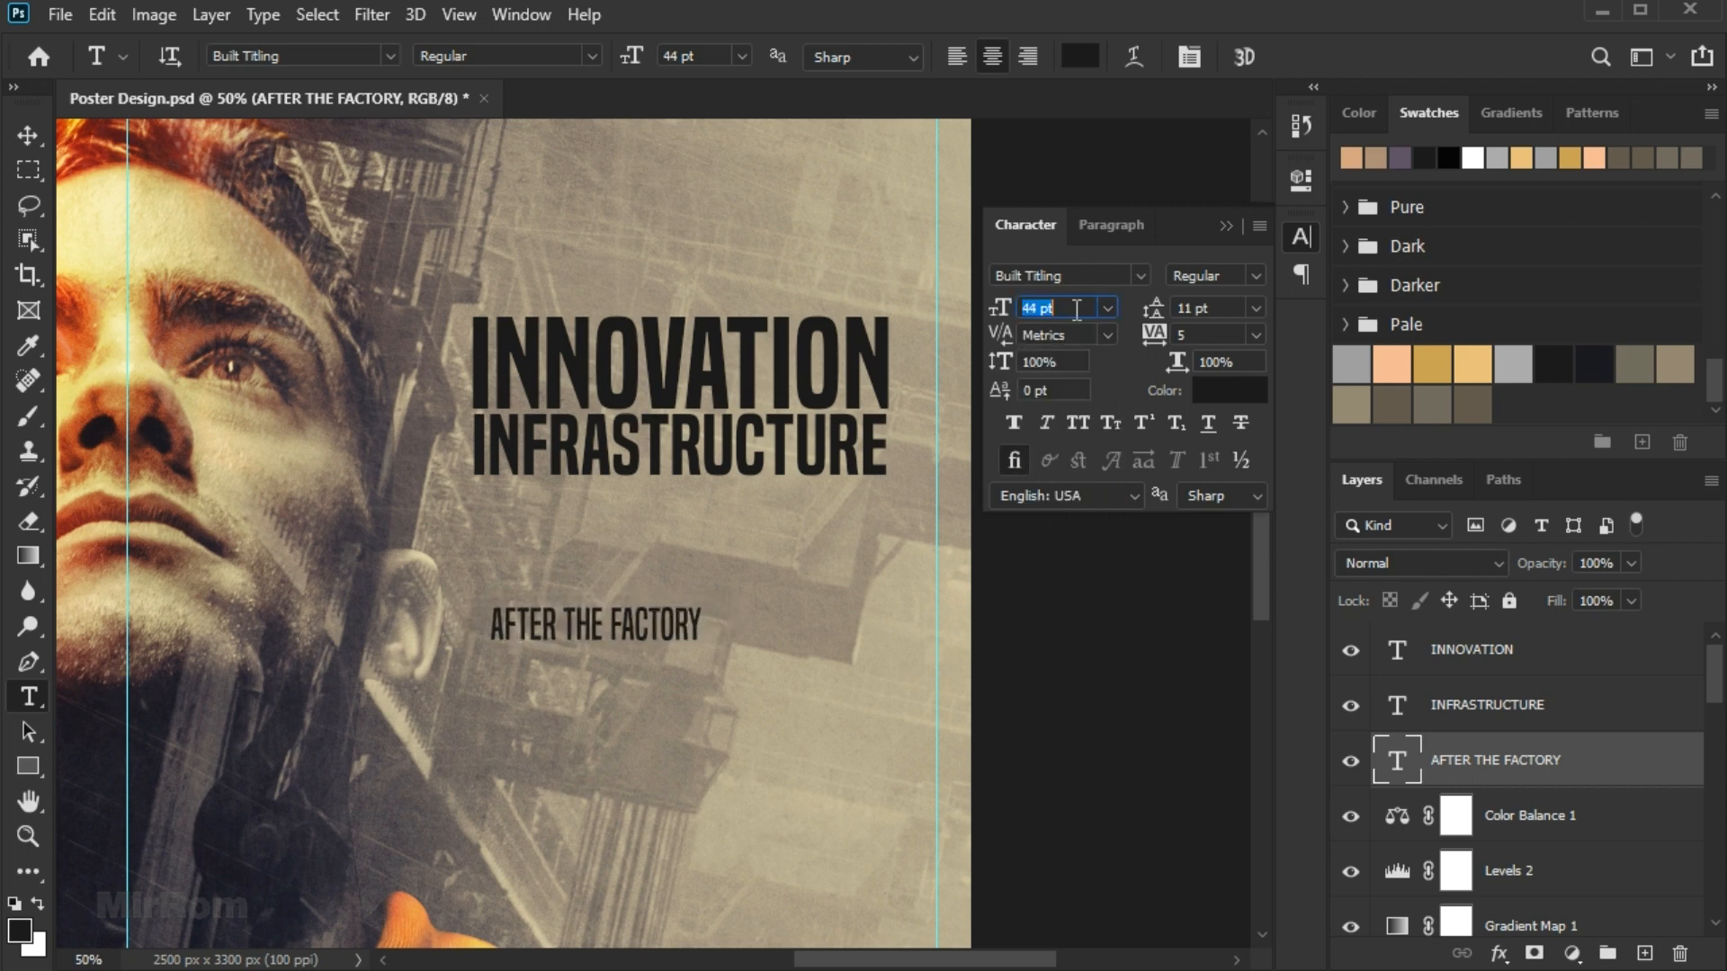
Move the AFTER THE FACTORY text directly under INFRASTRUCTURE, centered on the title.
click(28, 137)
drag(680, 539, 763, 423)
shift+click(1473, 650)
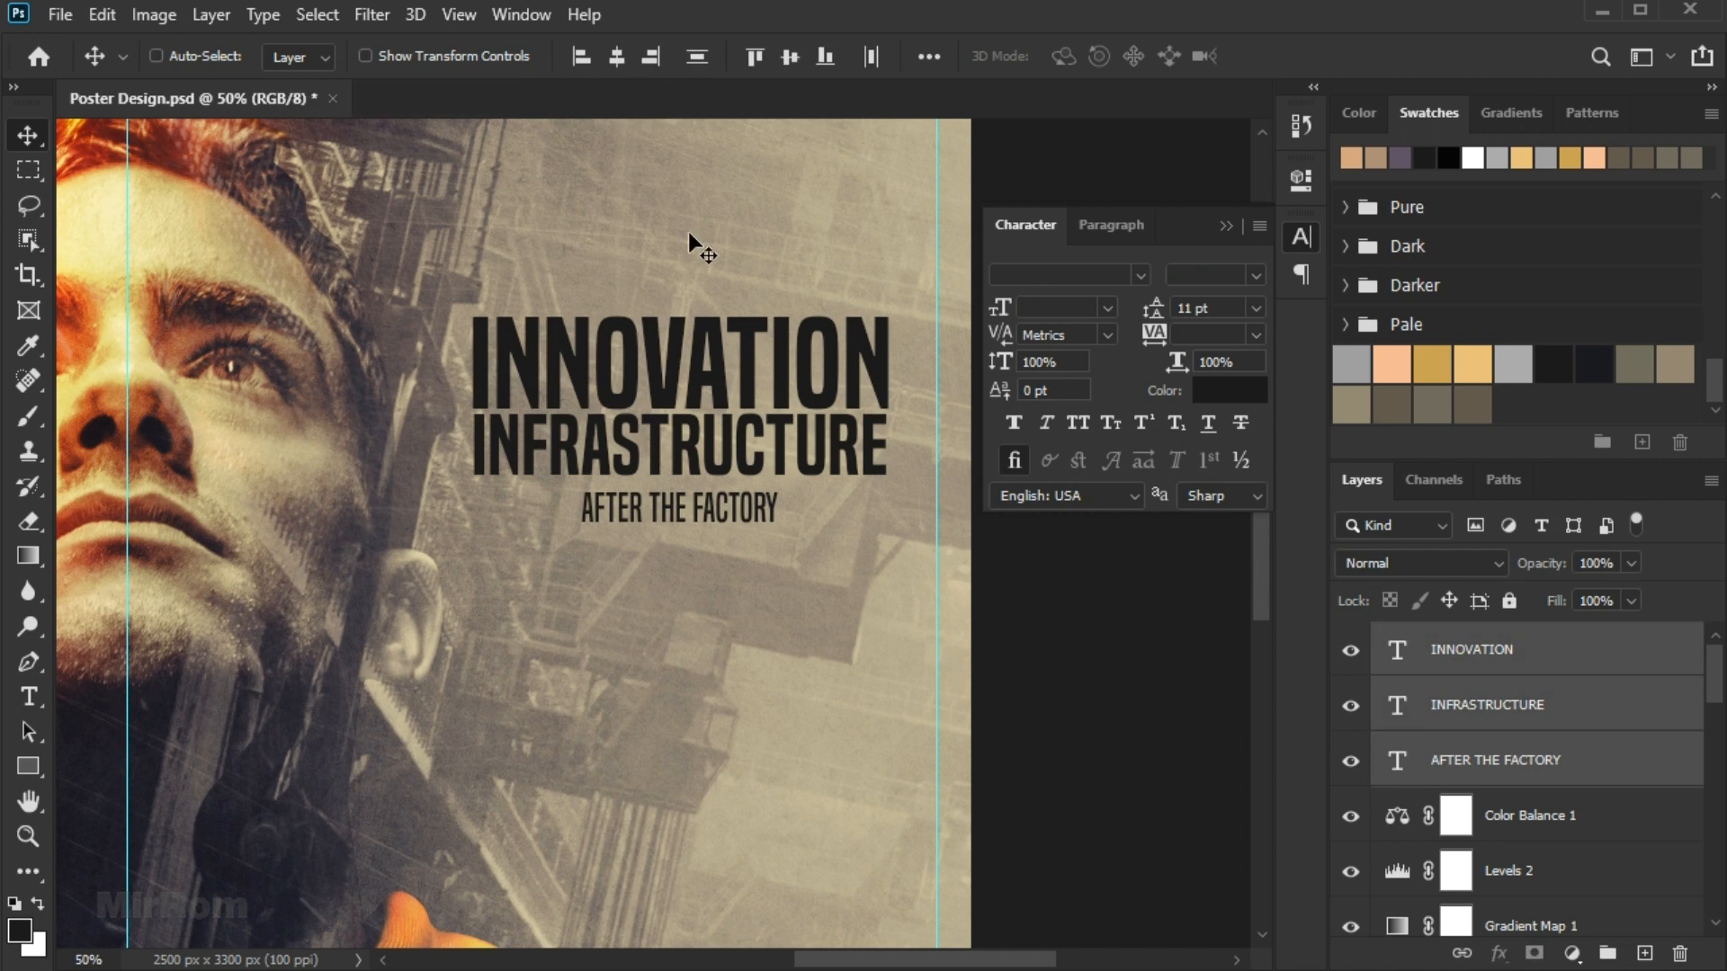
Increase the AFTER THE FACTORY tracking to 345 so the line spans the width of the title above.
click(1449, 758)
drag(1154, 334, 1178, 332)
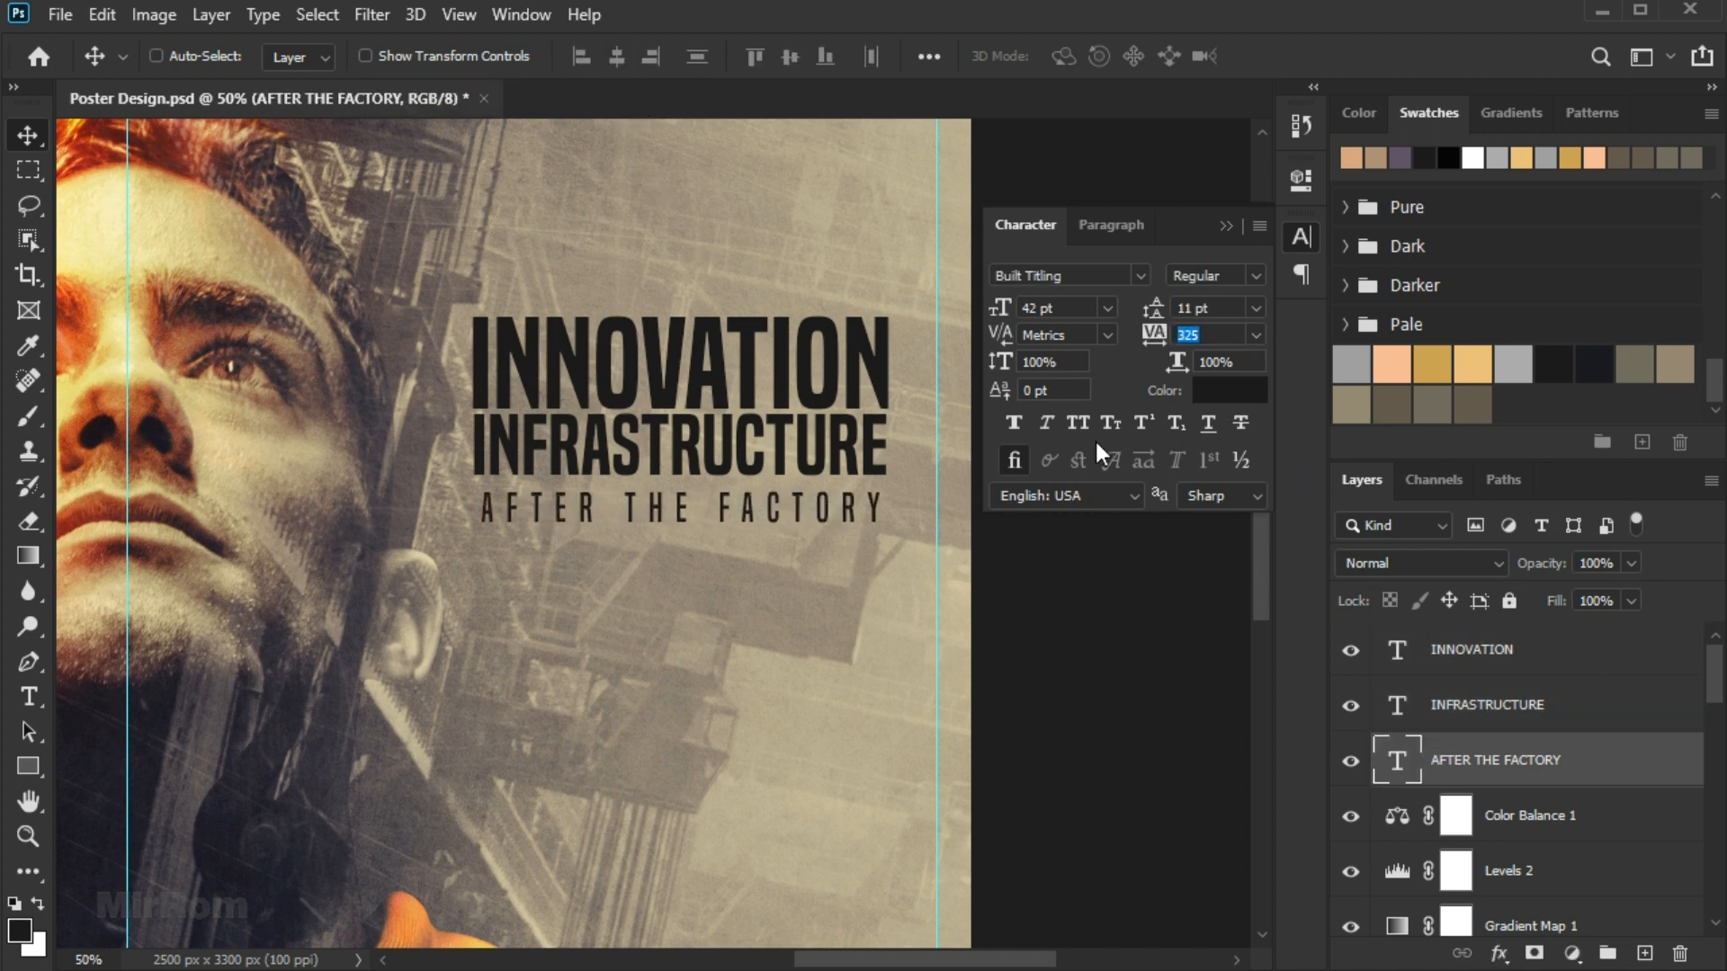
click(1207, 338)
key(Up)
key(Up)
key(Up)
key(Up)
key(Up)
key(Up)
key(Up)
key(Up)
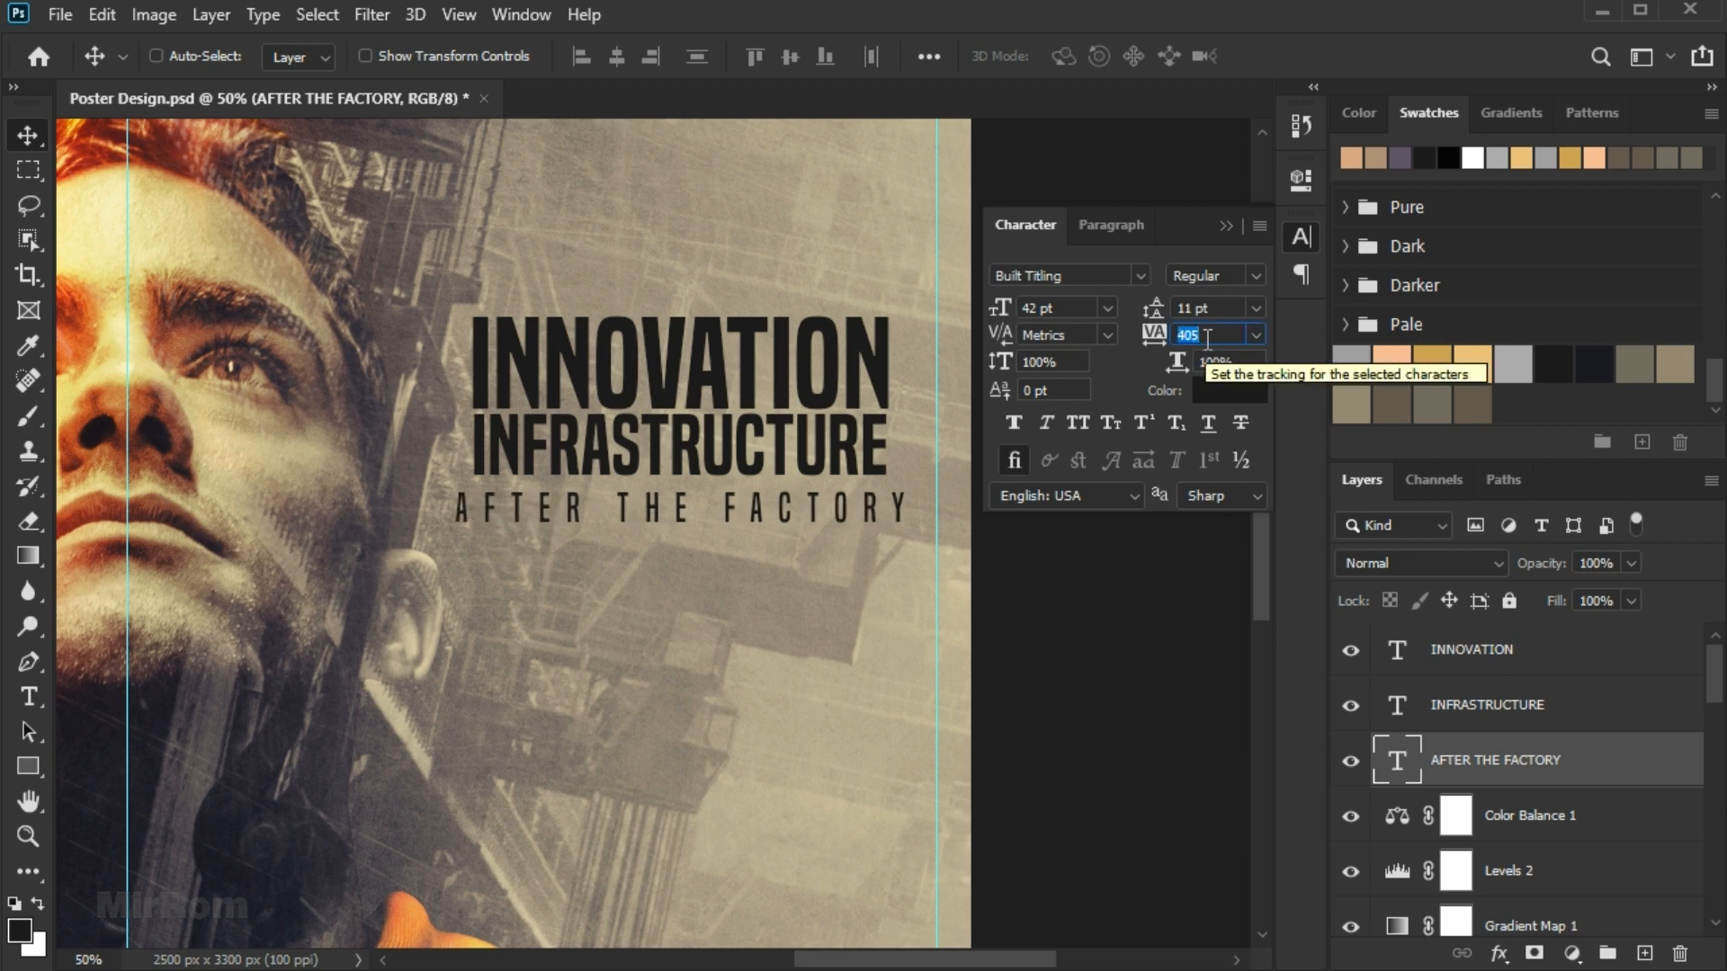
key(Down)
key(Down)
key(Down)
key(Down)
key(Down)
key(Down)
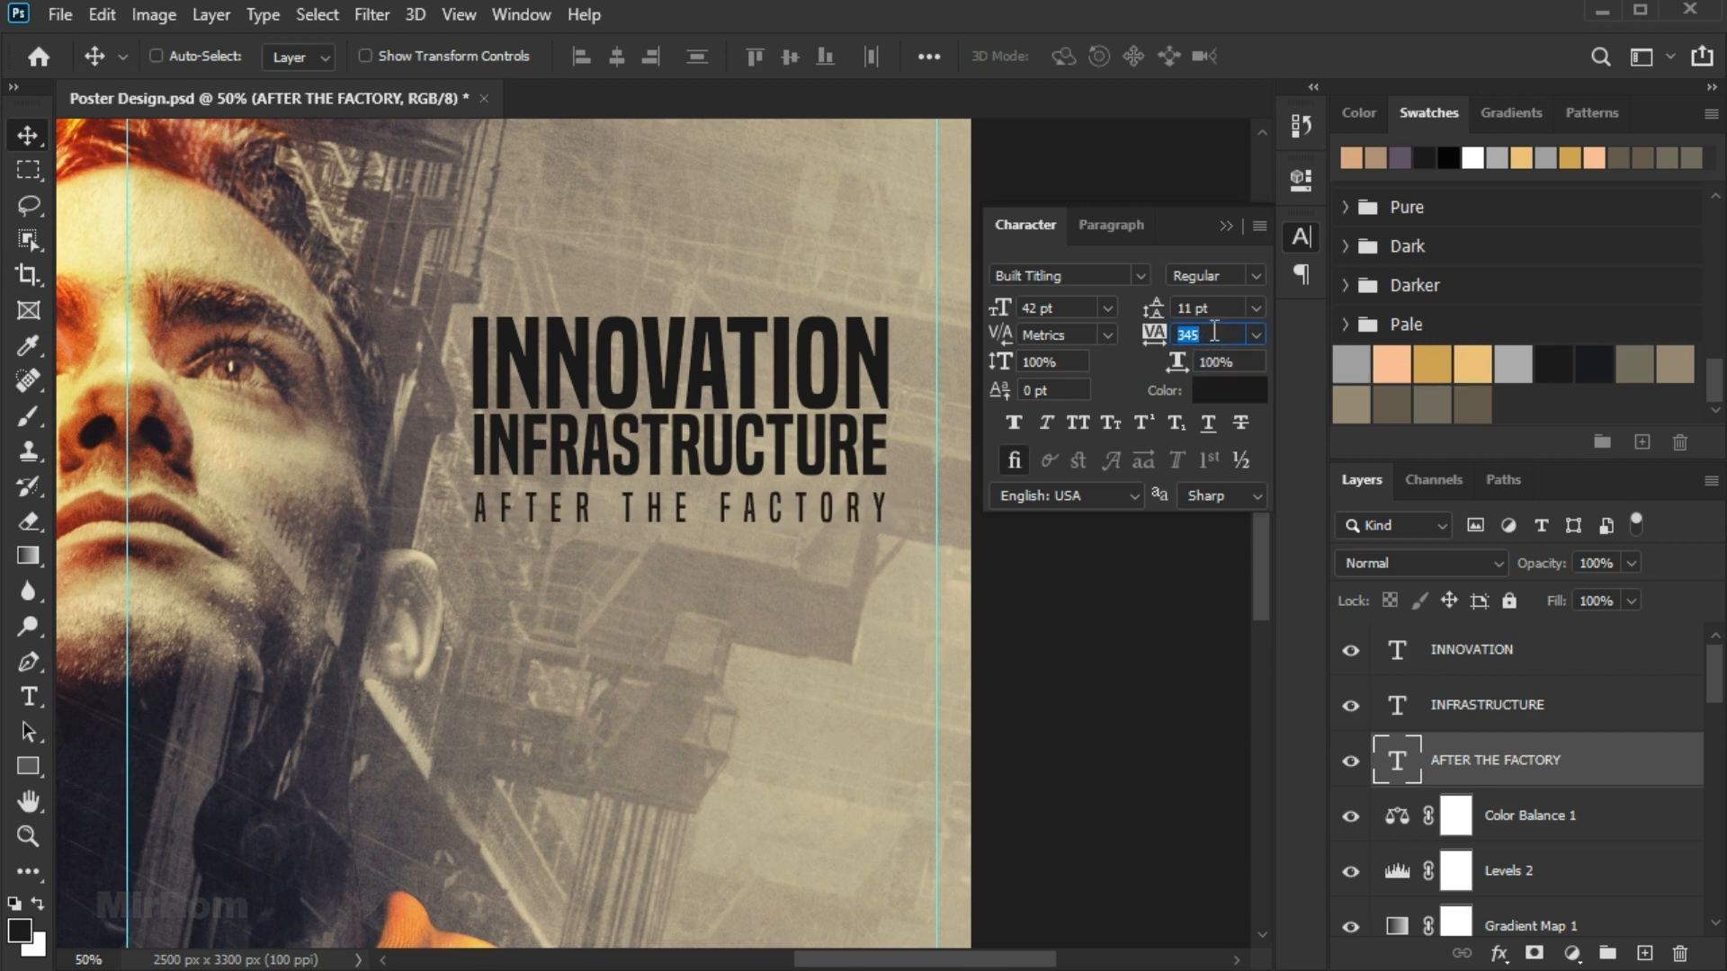
key(Return)
Nudge AFTER THE FACTORY up closer to INFRASTRUCTURE and align the horizontal centers of the three text layers.
key(shift+Up)
key(shift+Up)
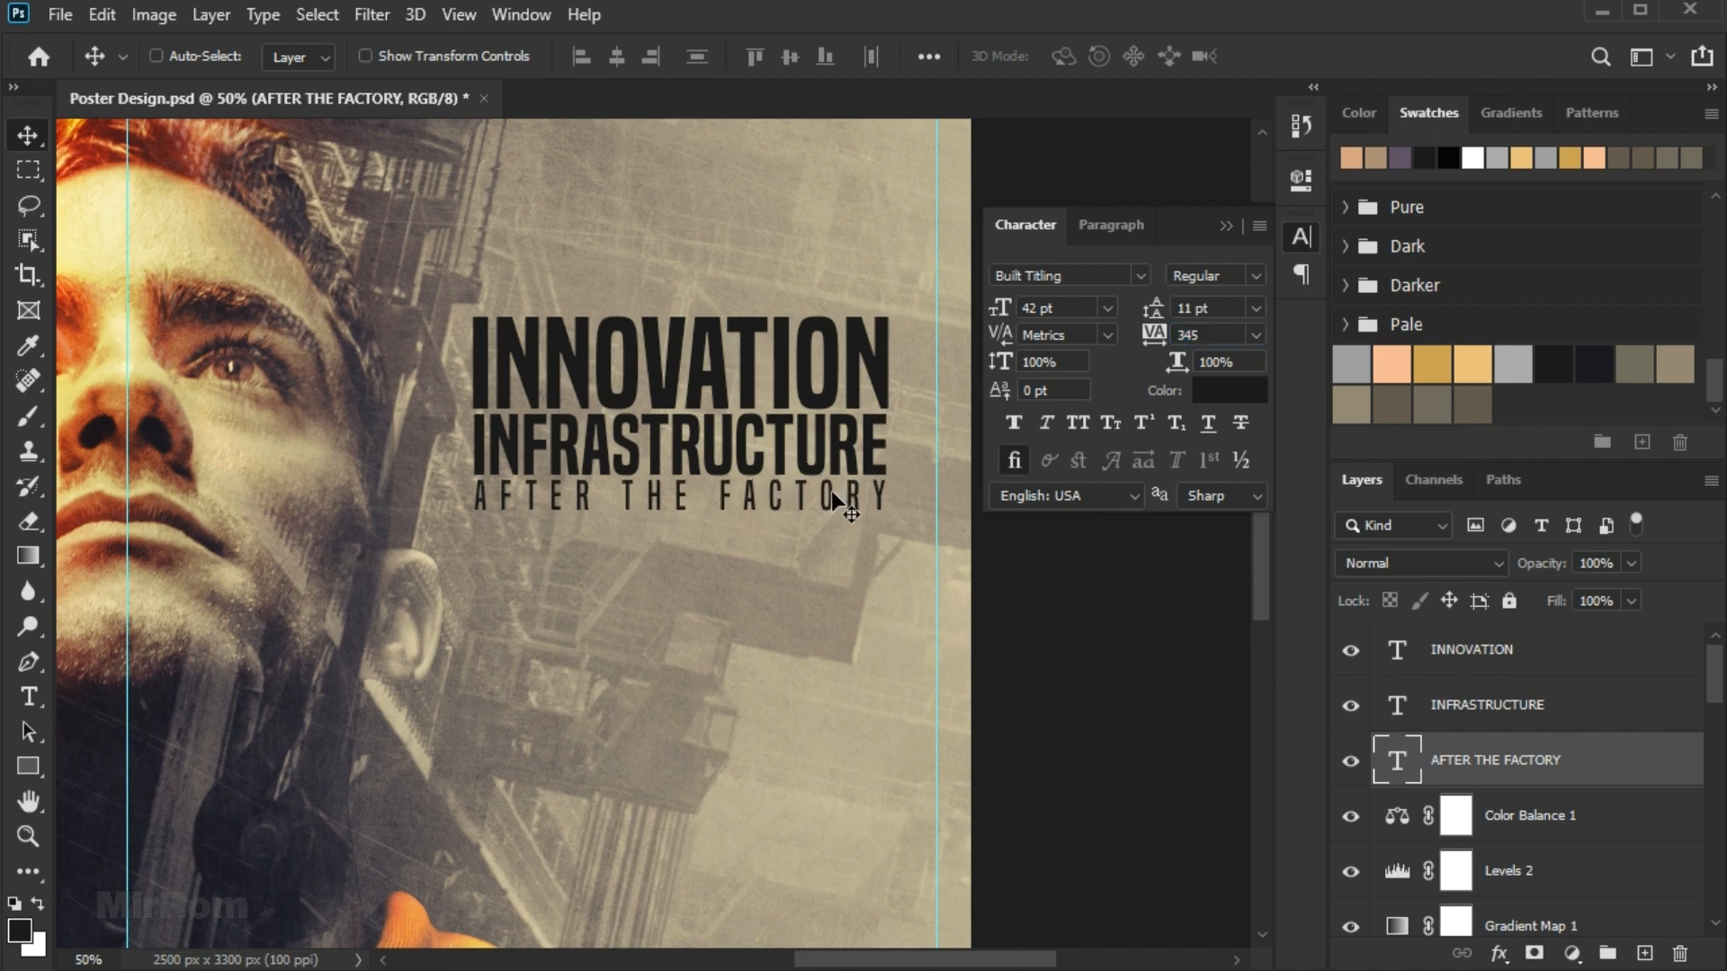
shift+click(1450, 667)
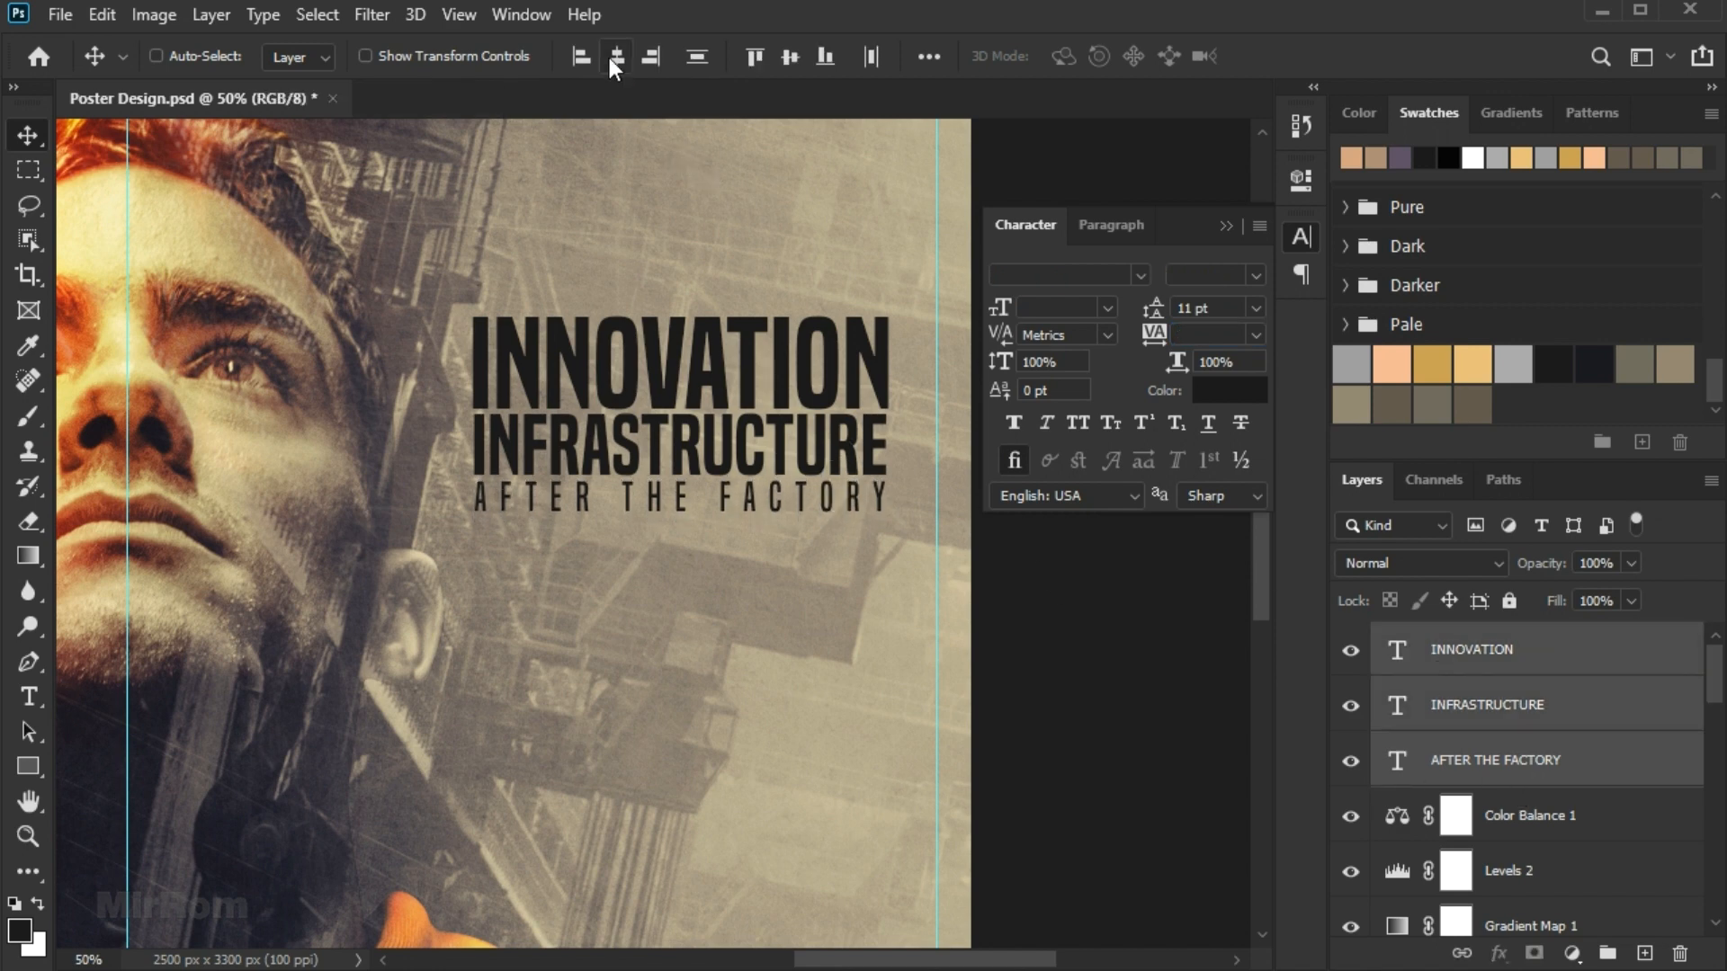
Change the INNOVATION text color to the saved dark navy swatch 17151e.
click(1493, 705)
click(1475, 649)
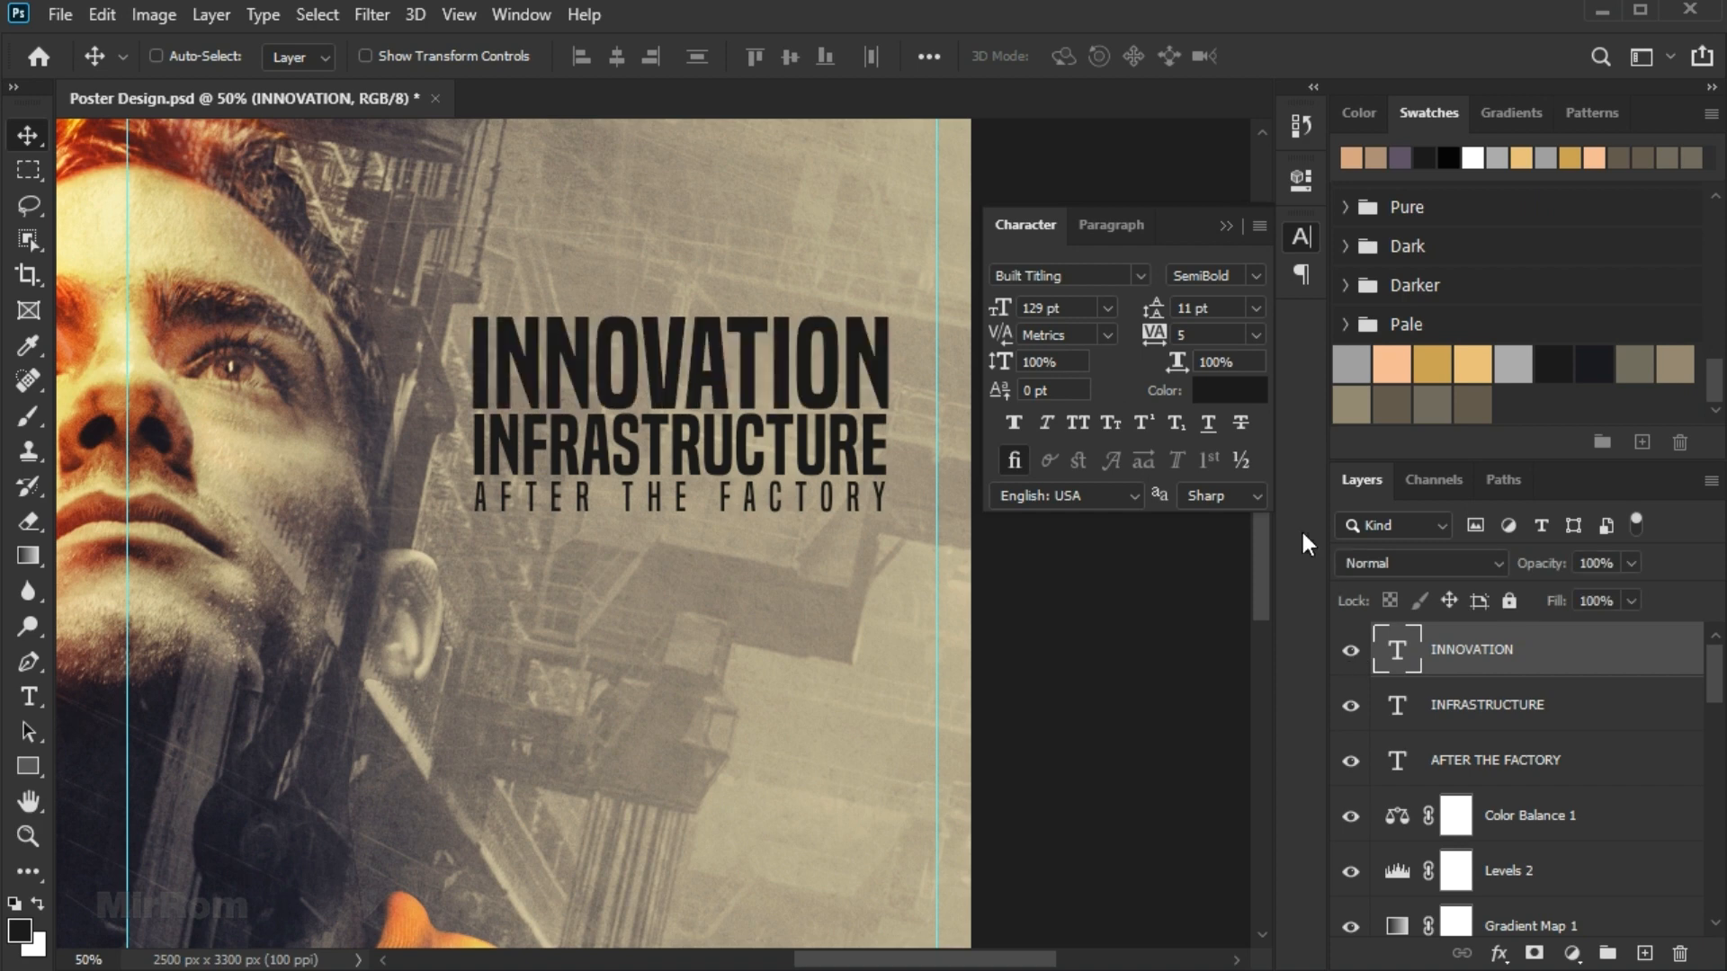
click(1239, 396)
drag(1241, 397, 1320, 508)
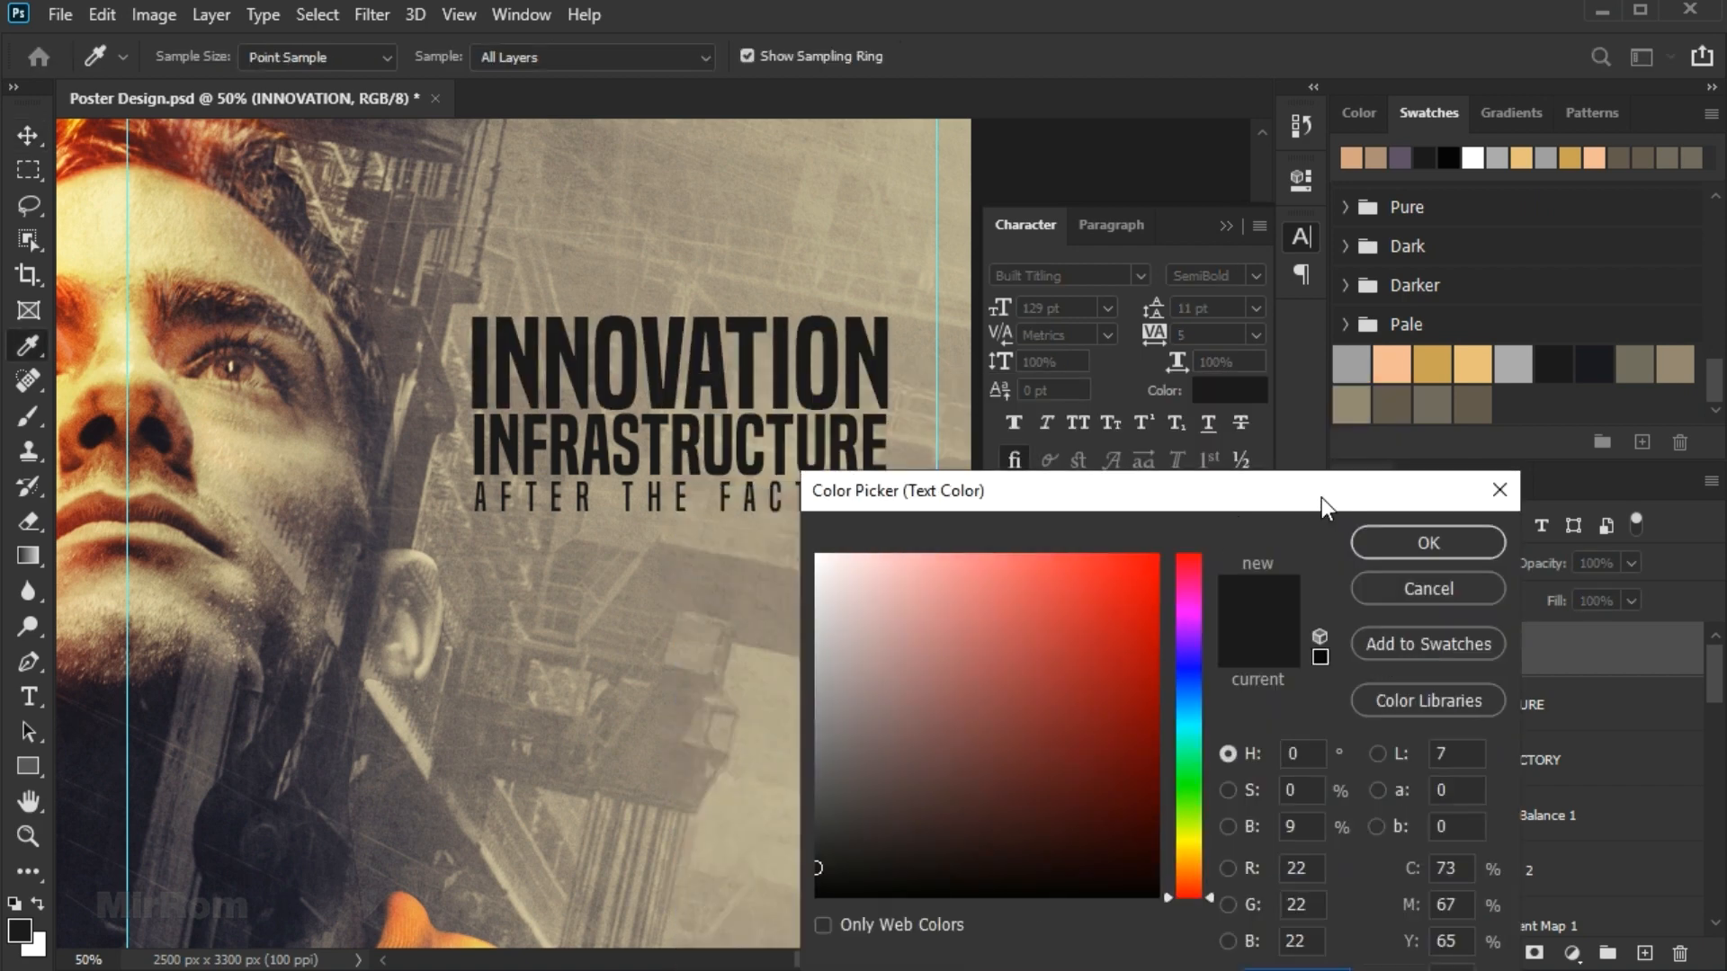
click(1648, 362)
drag(1287, 493, 1184, 450)
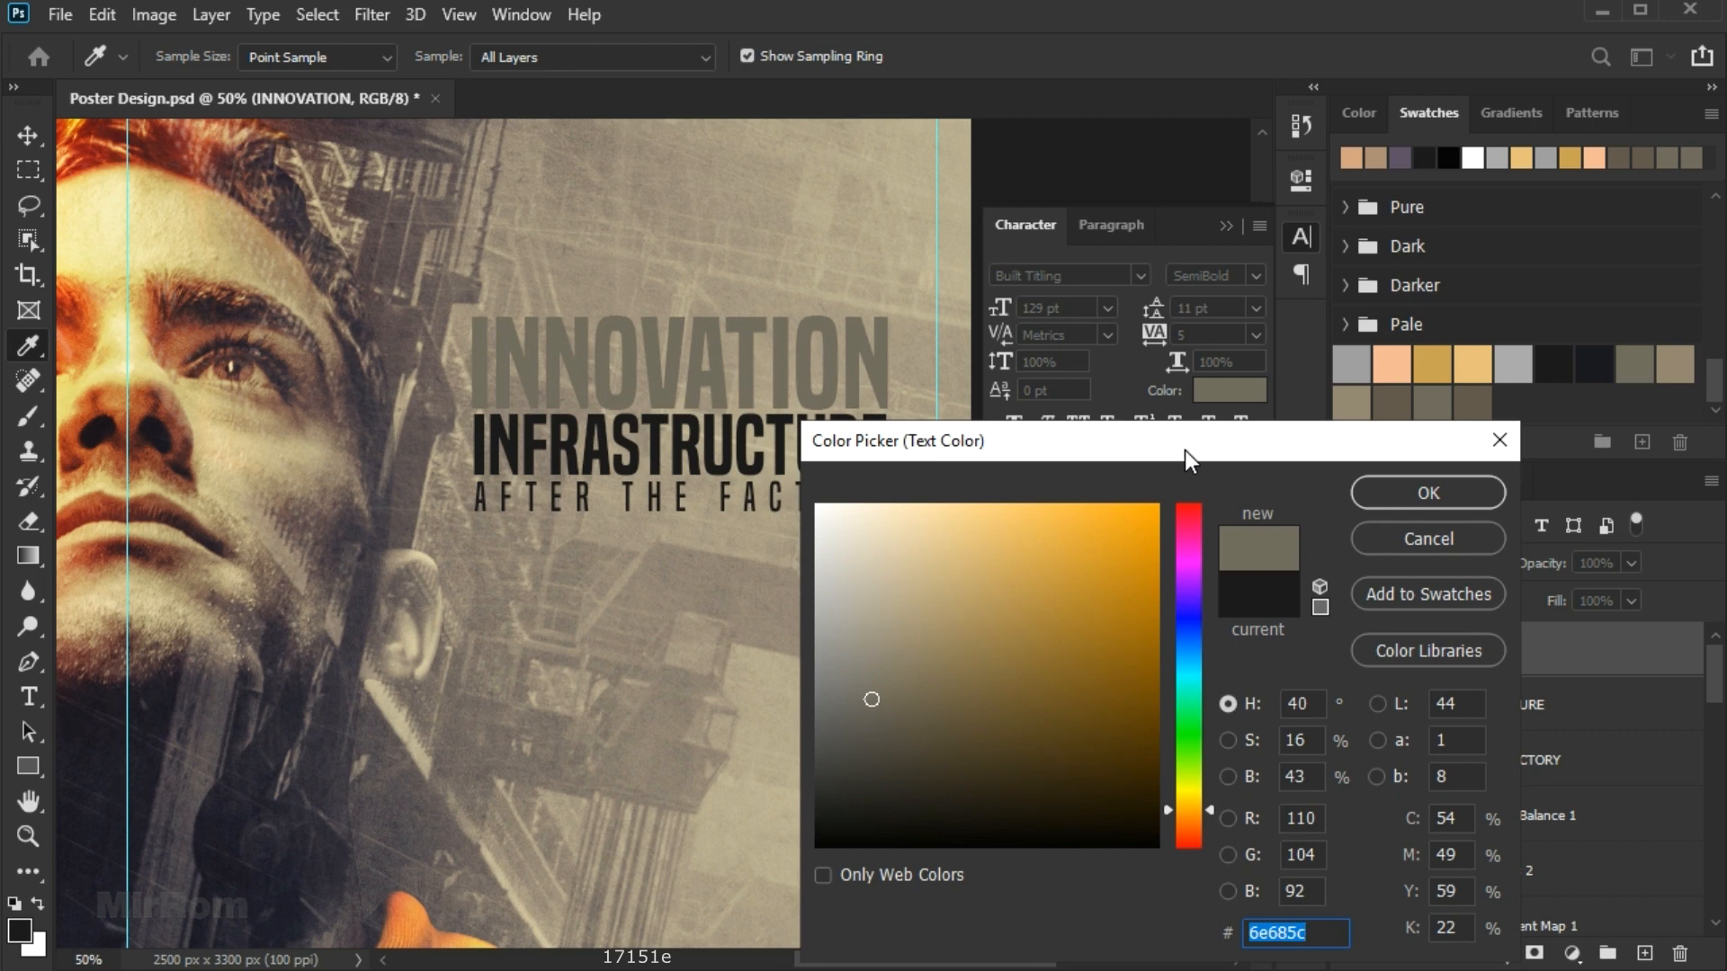
click(1559, 369)
click(1603, 369)
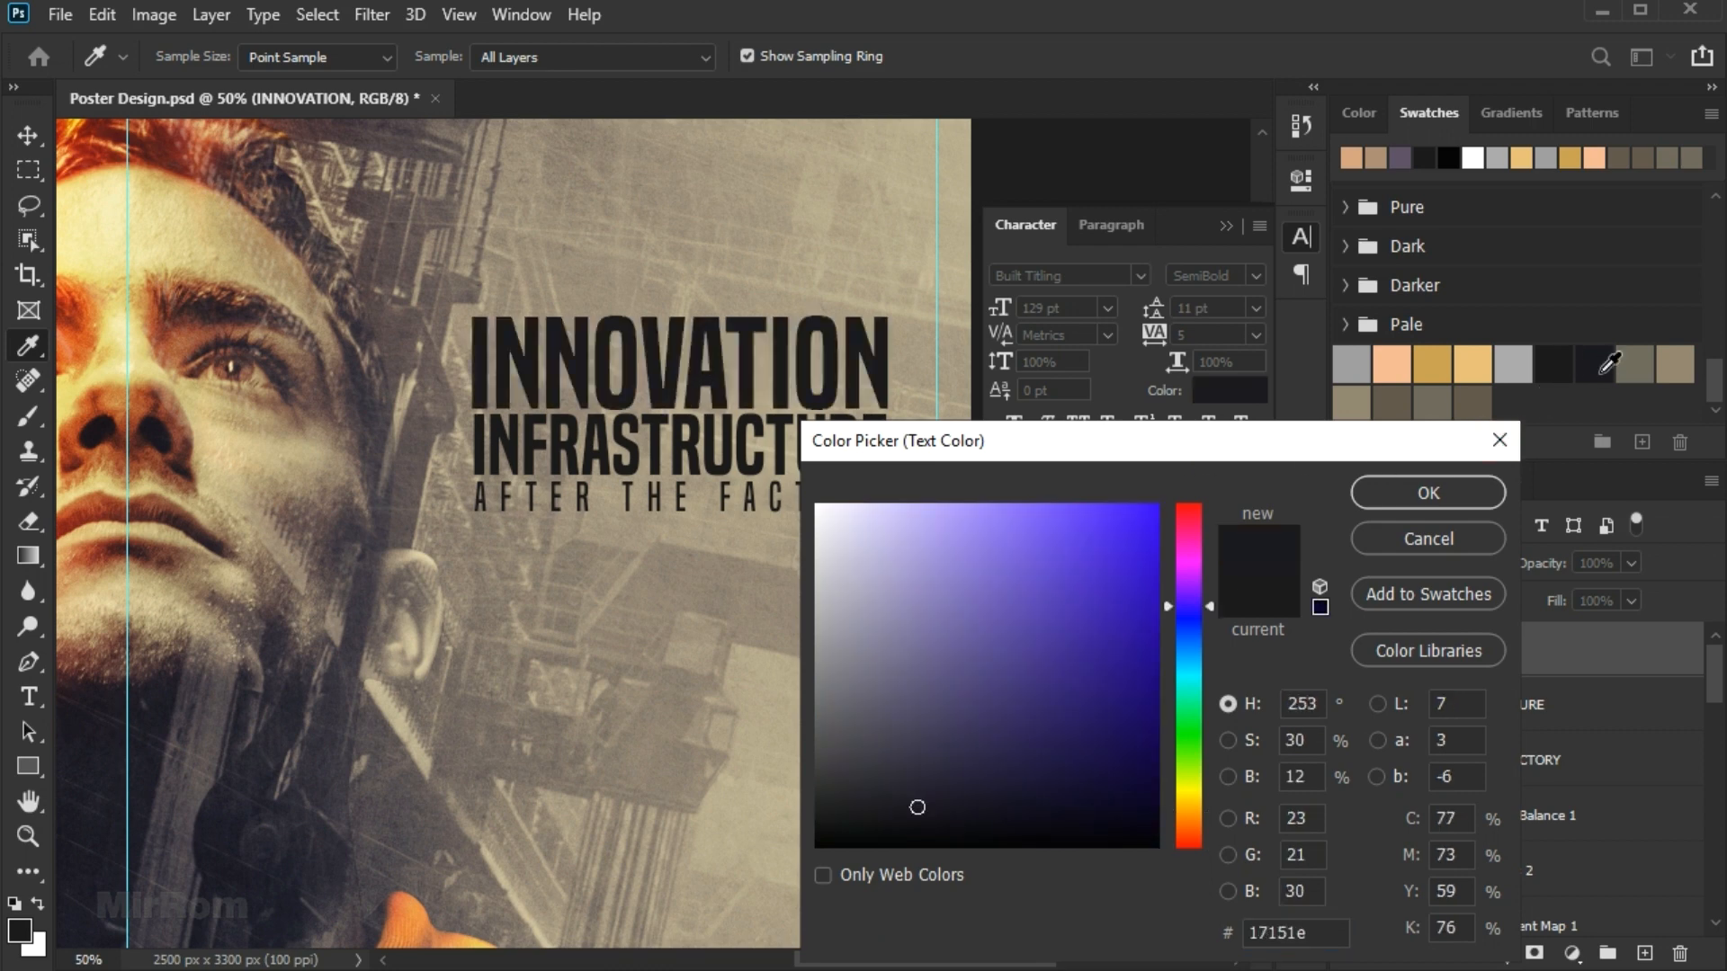
click(1450, 486)
Apply the same dark navy swatch 17151e to the INFRASTRUCTURE and AFTER THE FACTORY texts.
click(1459, 717)
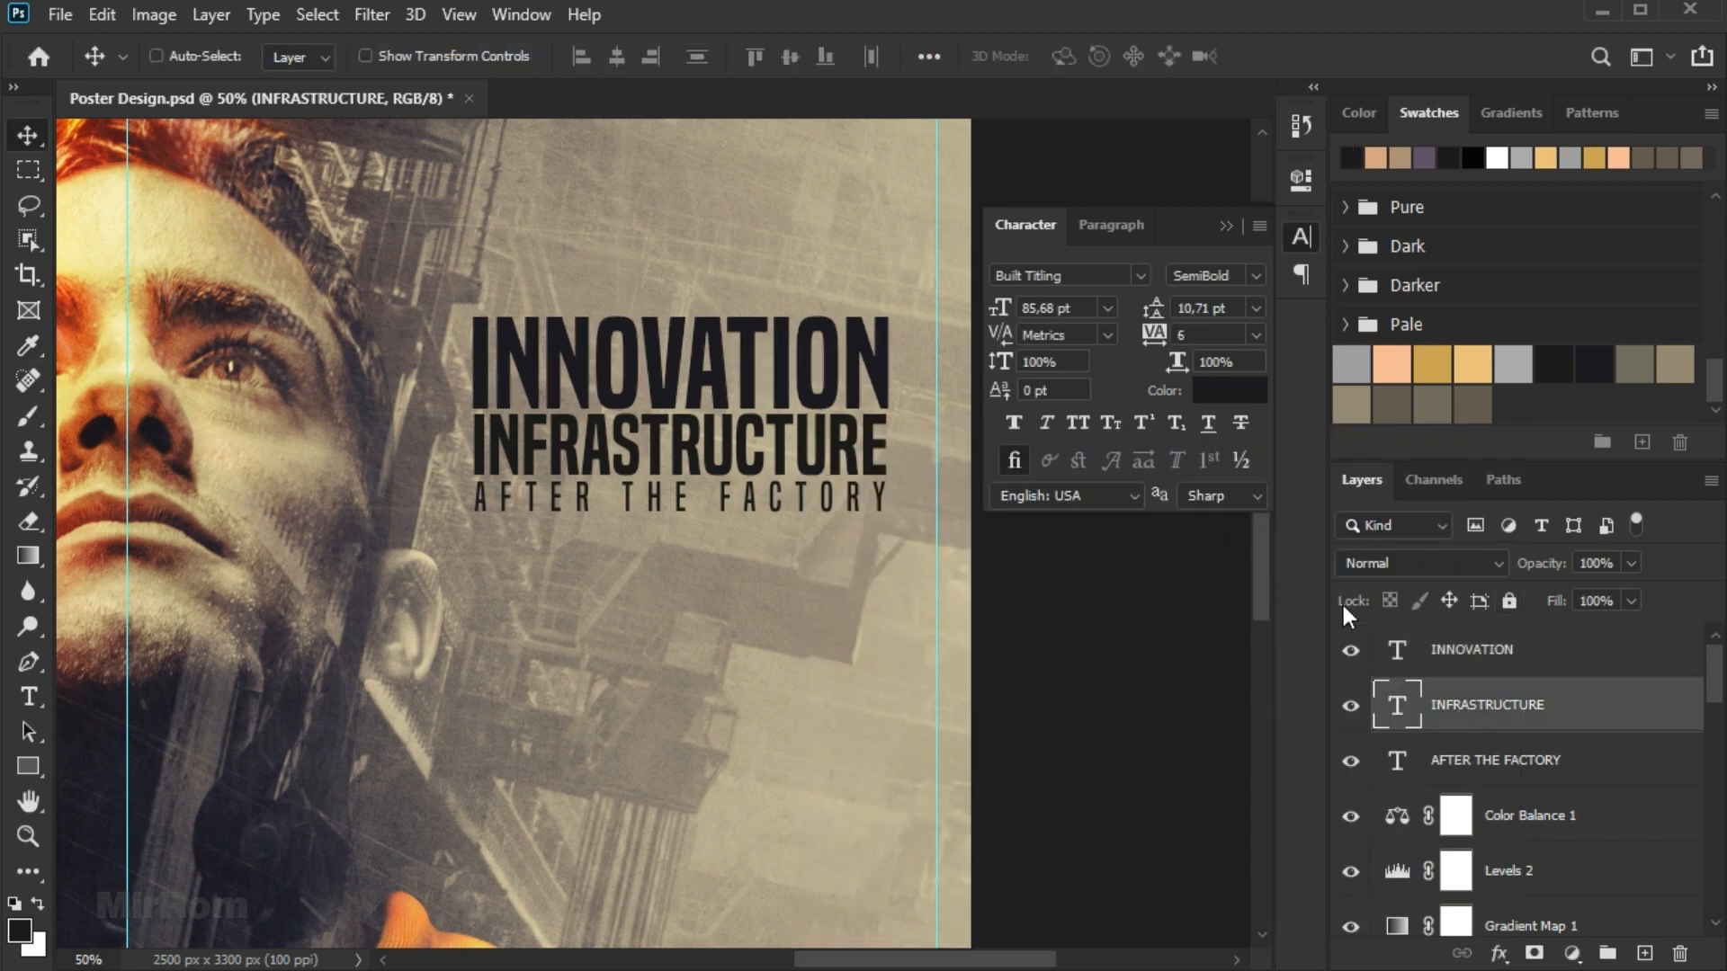
click(1230, 390)
click(1602, 369)
click(1407, 504)
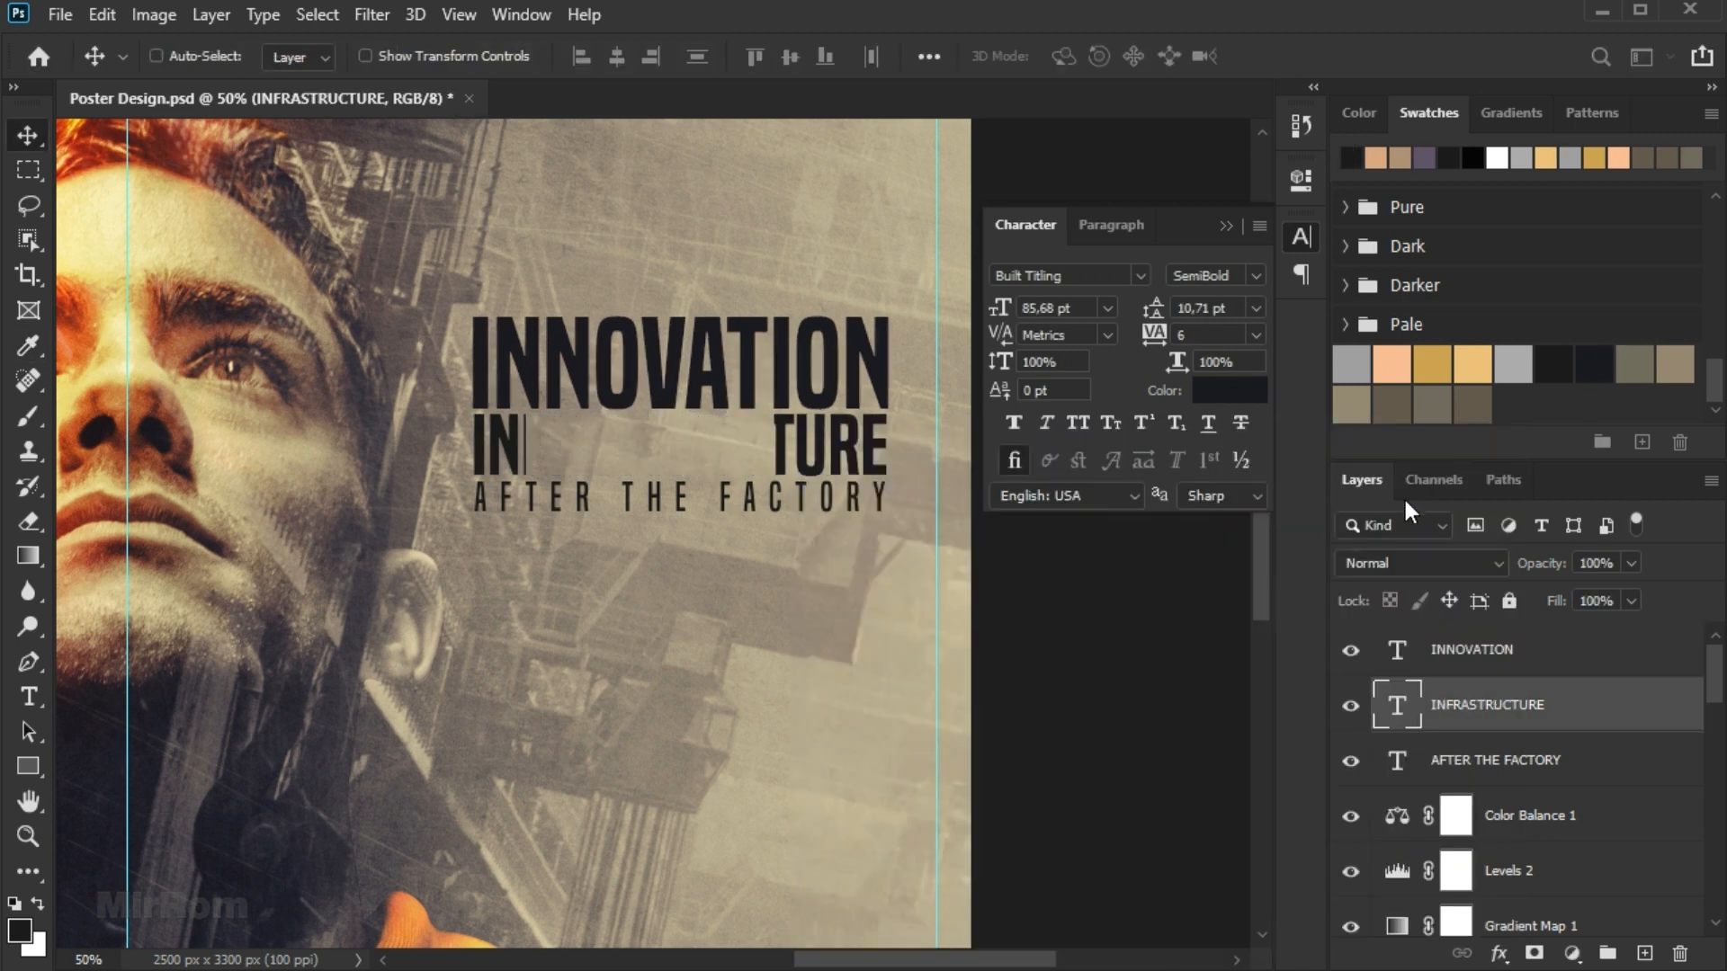
click(1423, 766)
click(1230, 389)
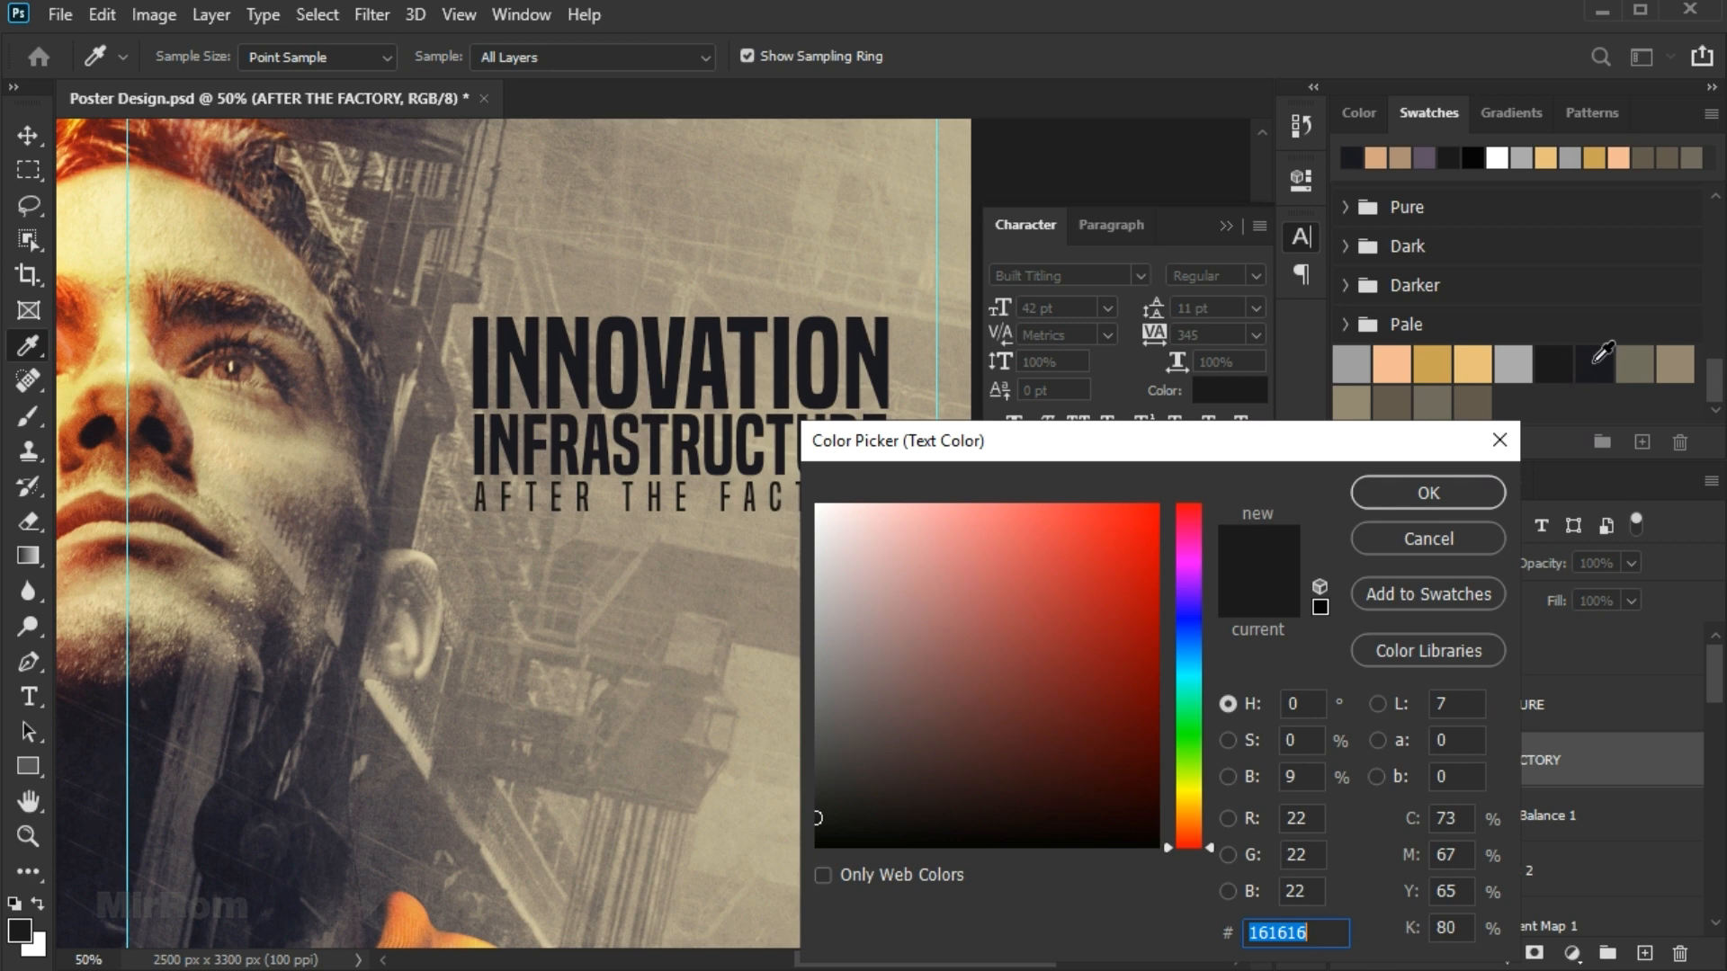
click(1596, 360)
click(1435, 487)
Scale the three text layers together to about 102,88% and move the block slightly down beside the man's face.
key(ctrl+minus)
key(ctrl+minus)
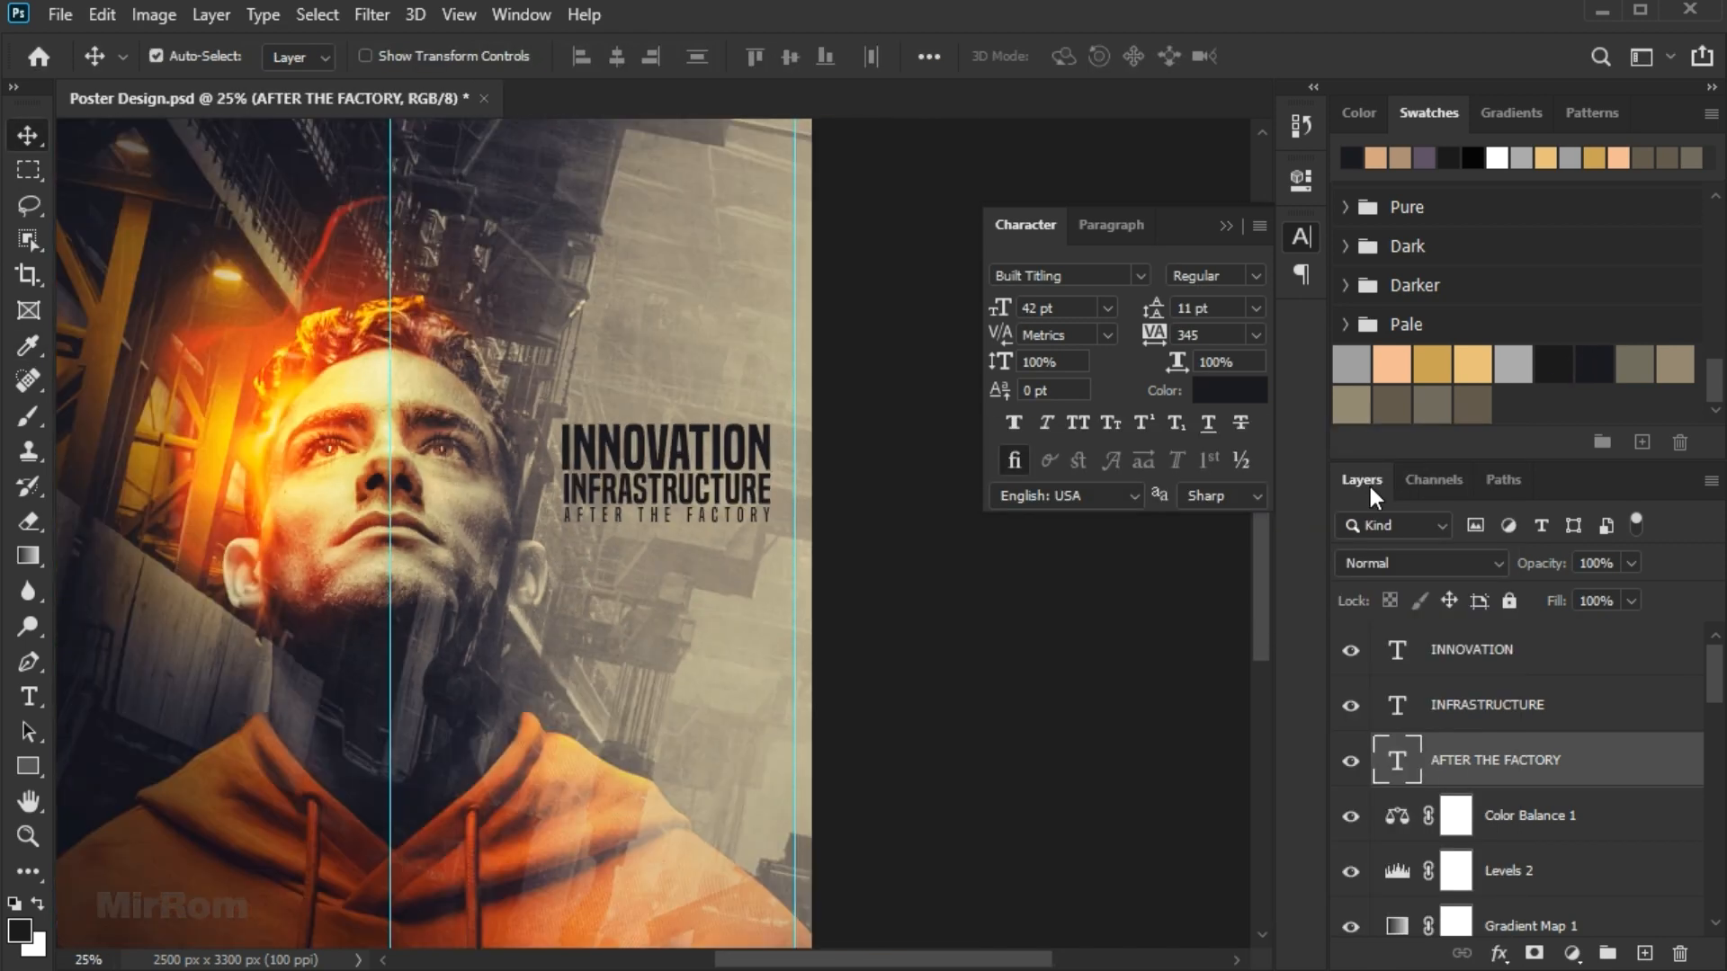
shift+click(1470, 666)
key(ctrl+t)
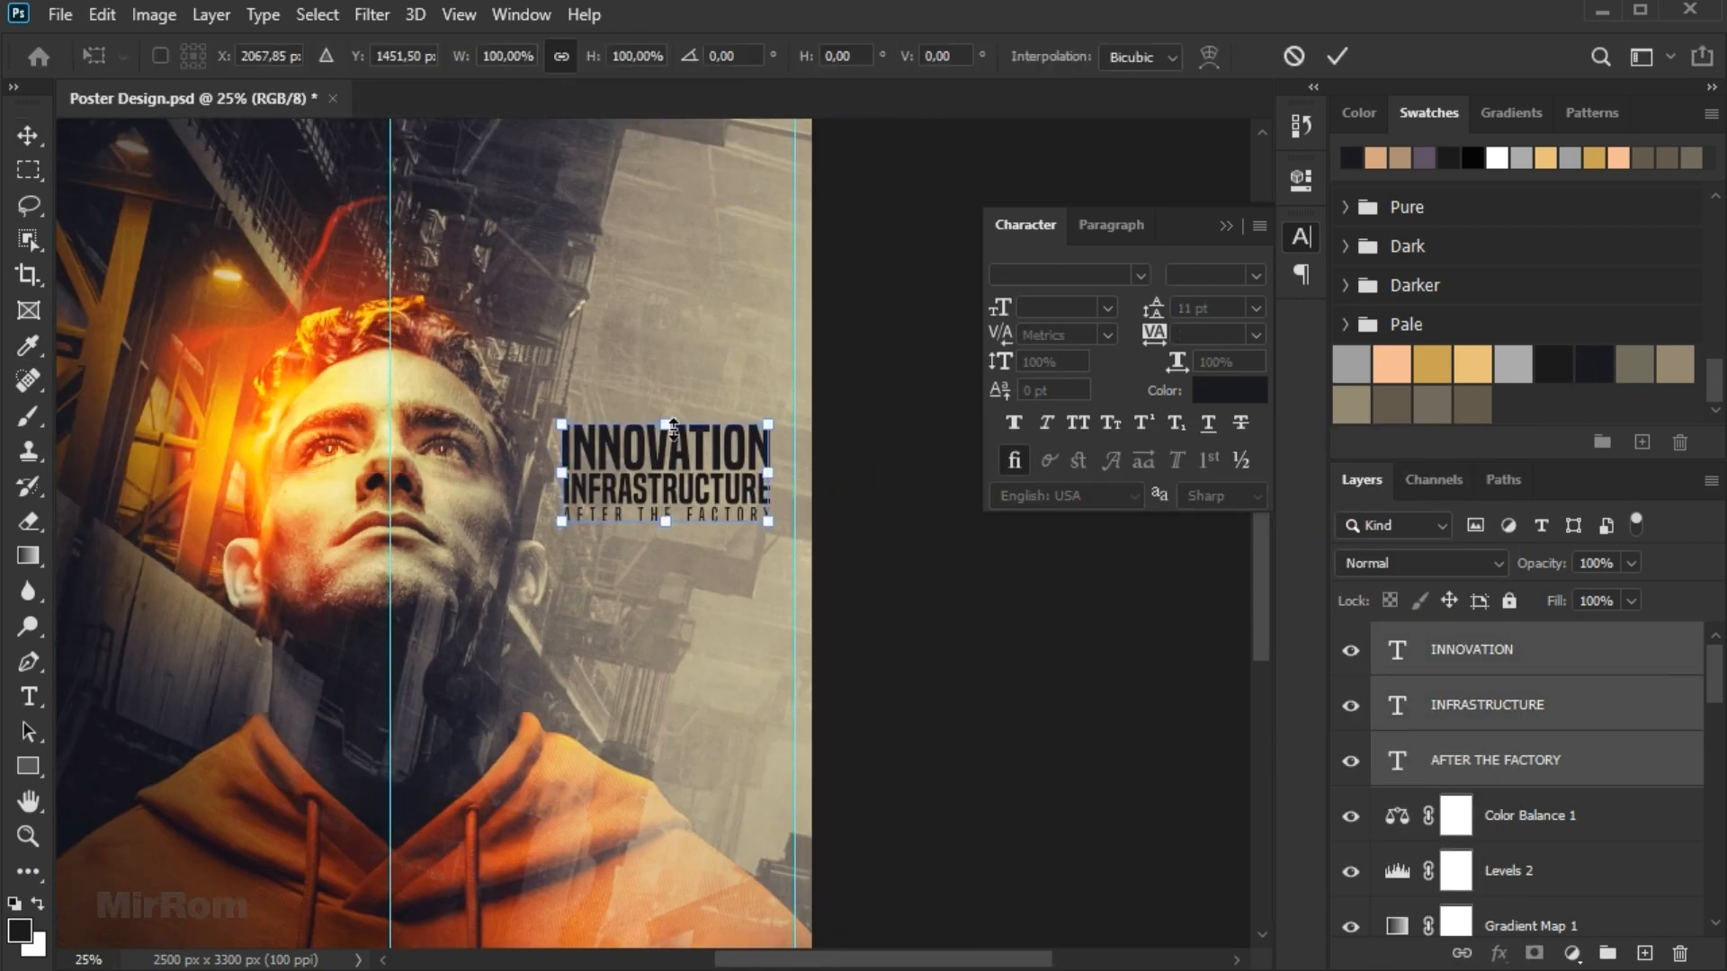
drag(562, 422, 554, 421)
drag(681, 470, 700, 493)
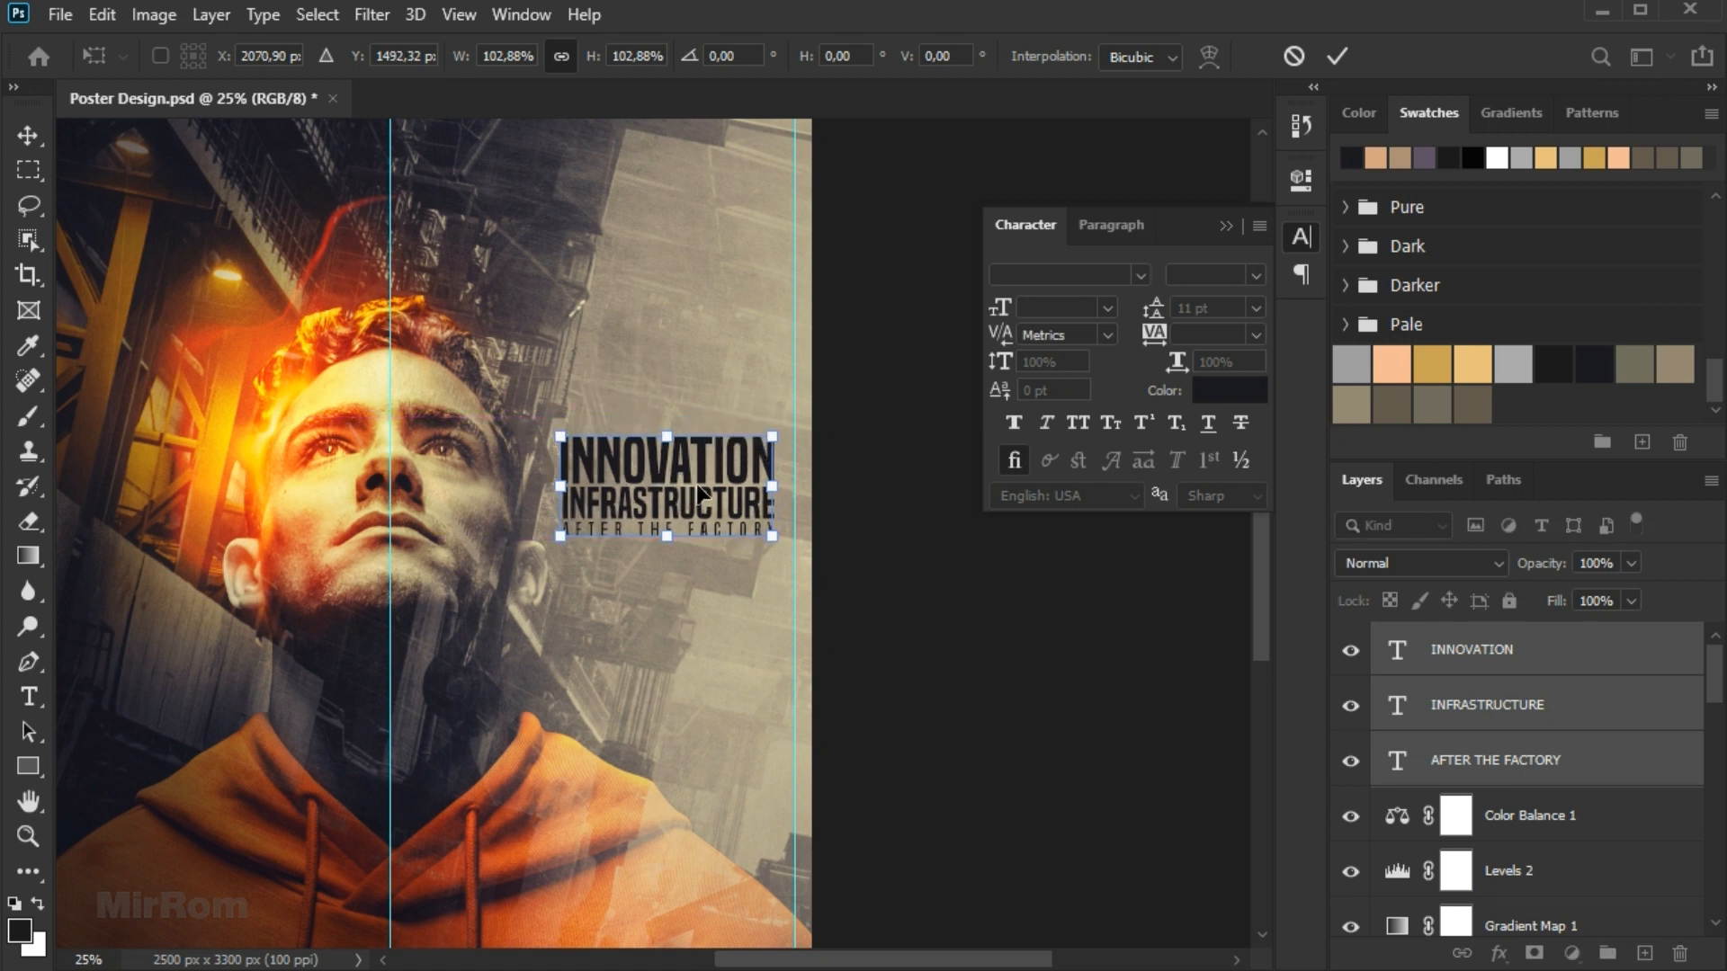
key(Return)
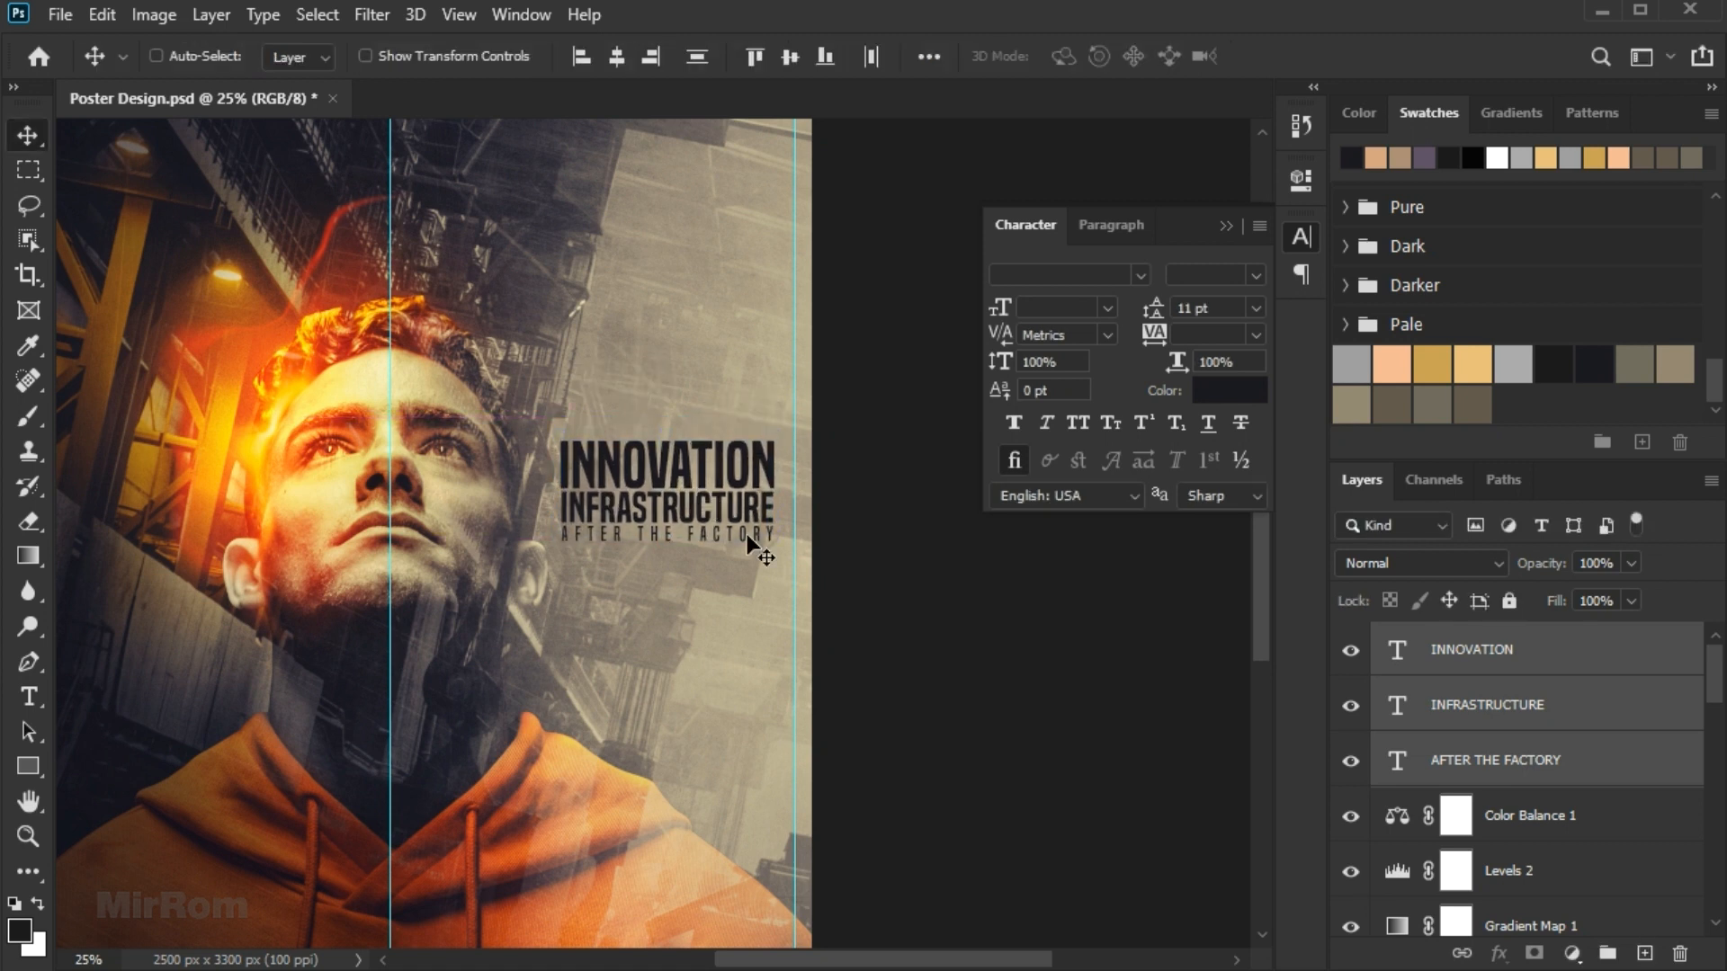
Select the Color Balance 1 layer and set the Type tool's font size to 35 pt.
scroll(760, 630, left, 4)
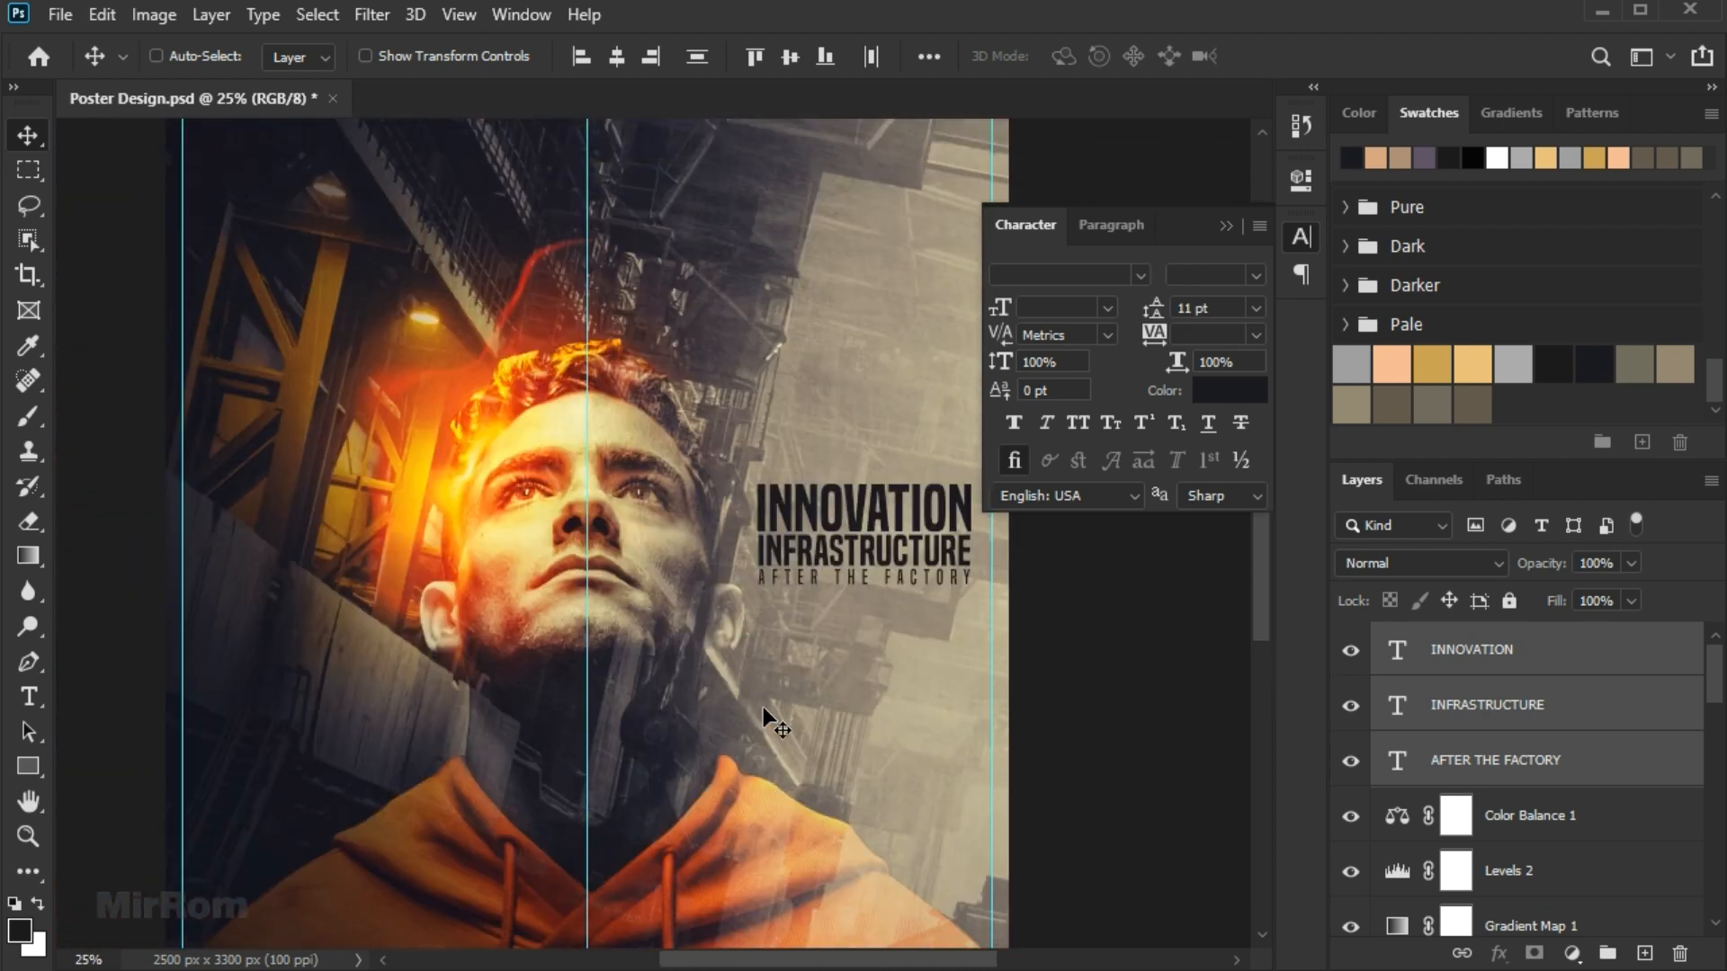
scroll(763, 715, up, 3)
click(1302, 236)
click(1524, 815)
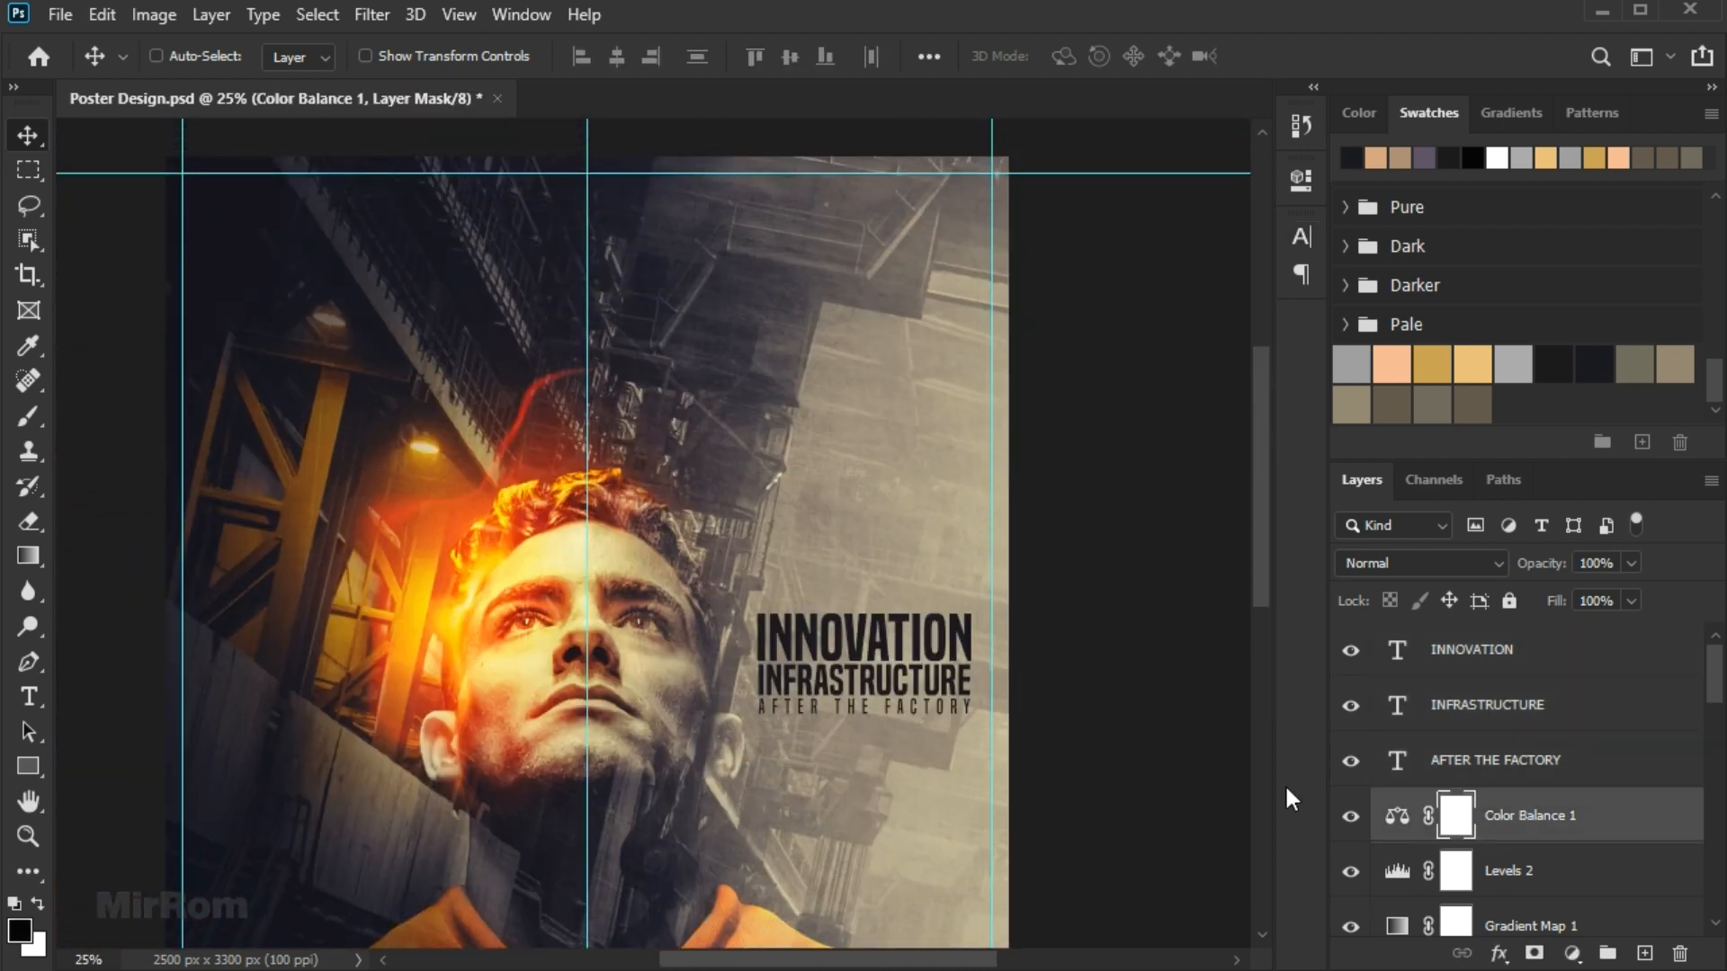
scroll(1196, 733, down, 1)
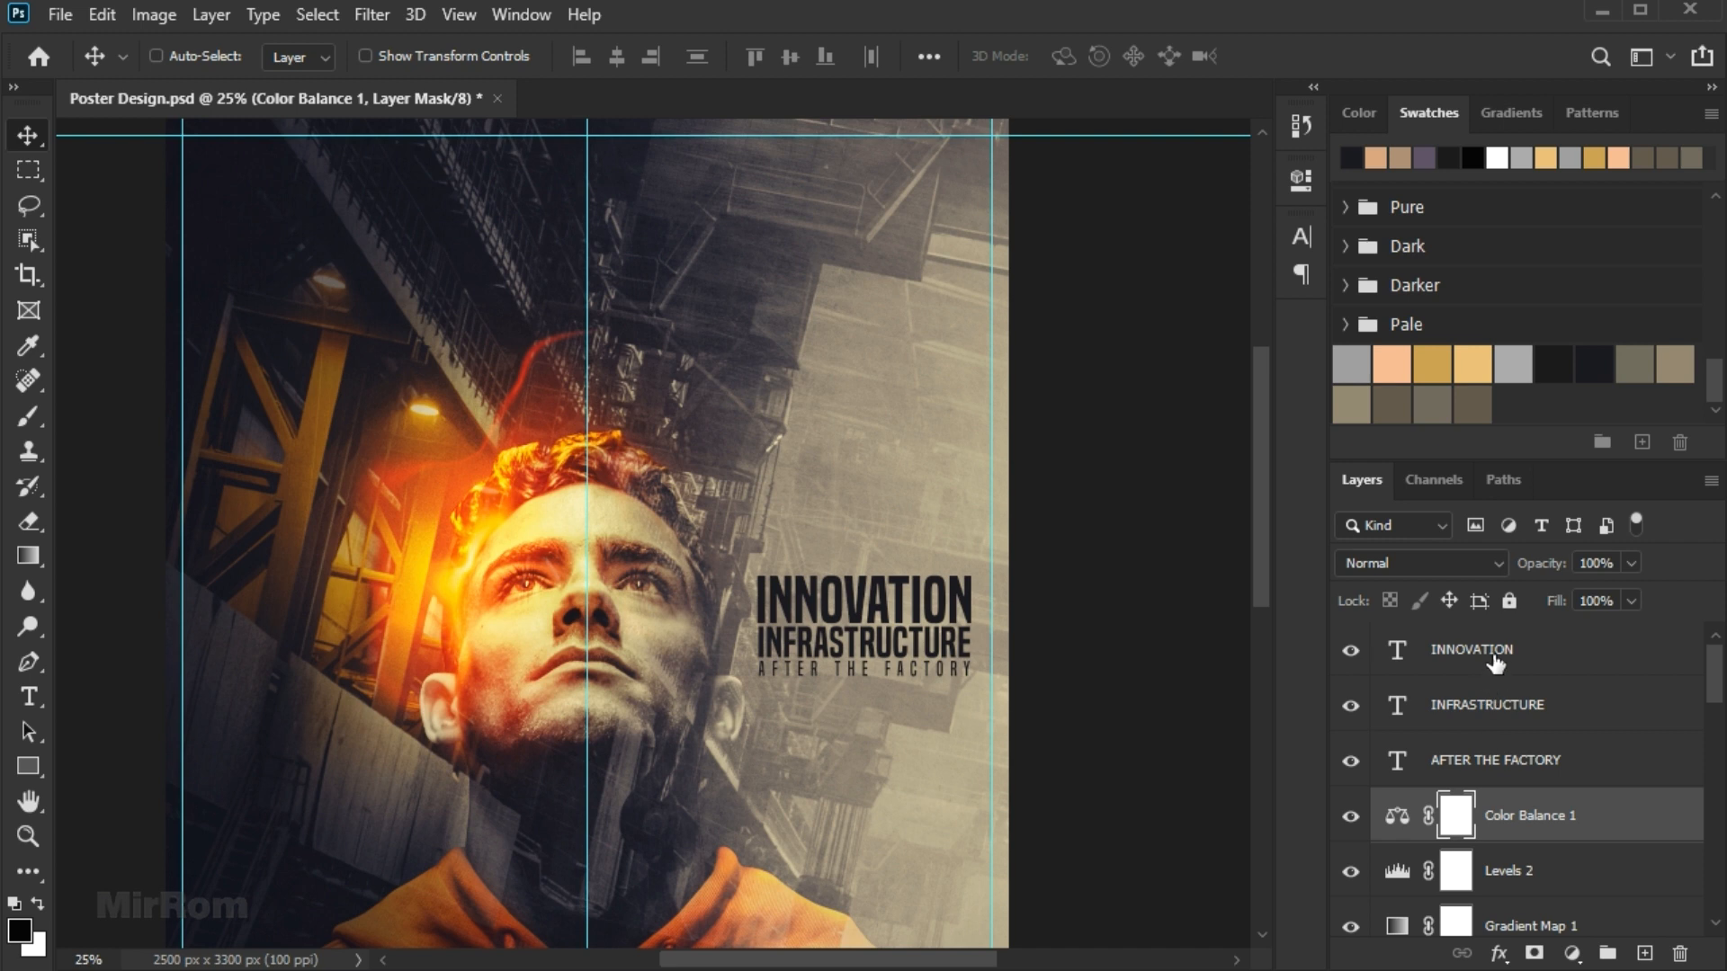
click(1394, 817)
click(36, 698)
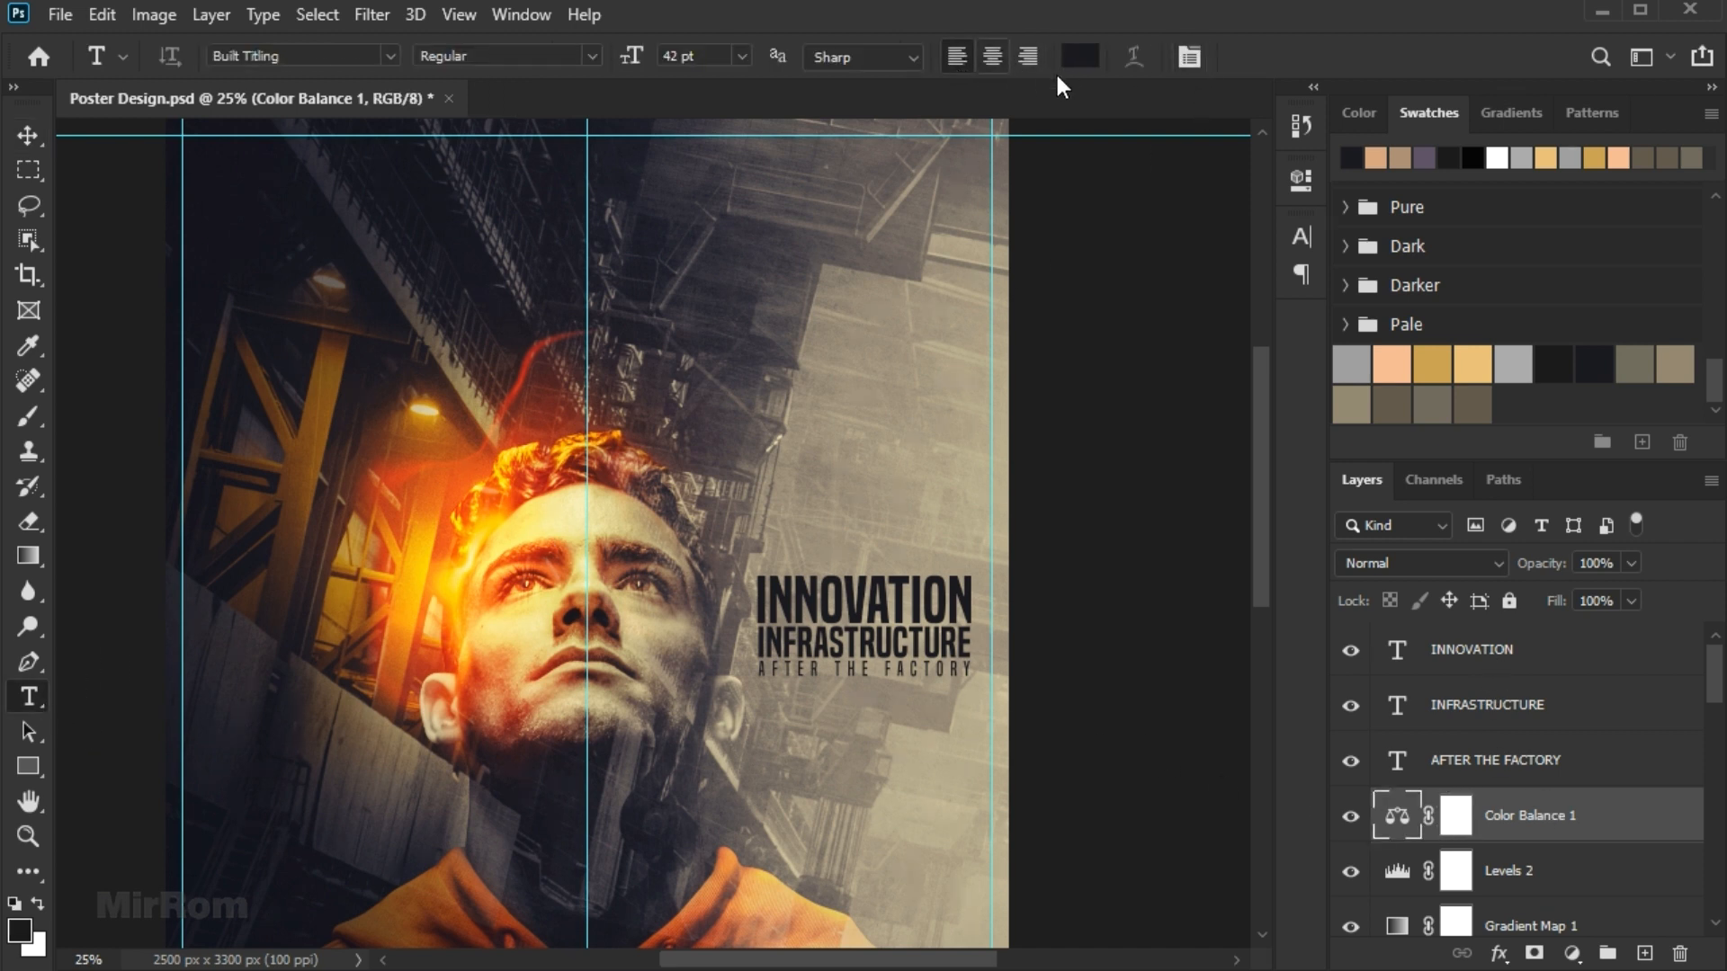
click(1192, 56)
click(1105, 309)
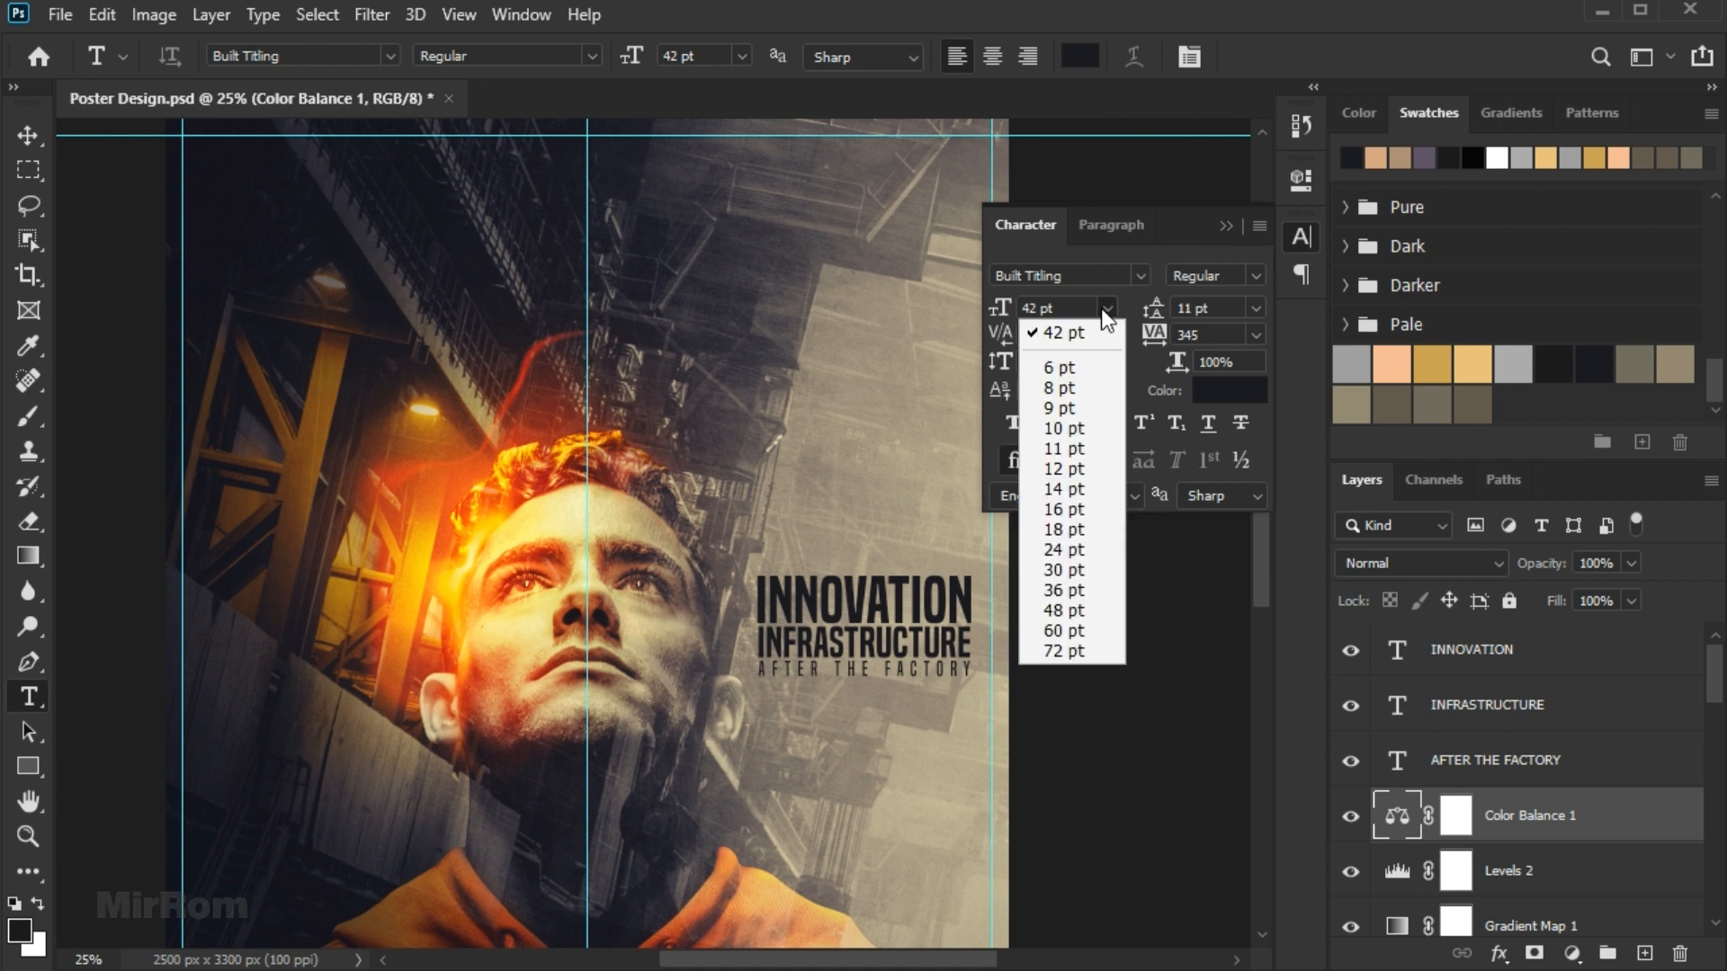
click(1067, 590)
click(1075, 310)
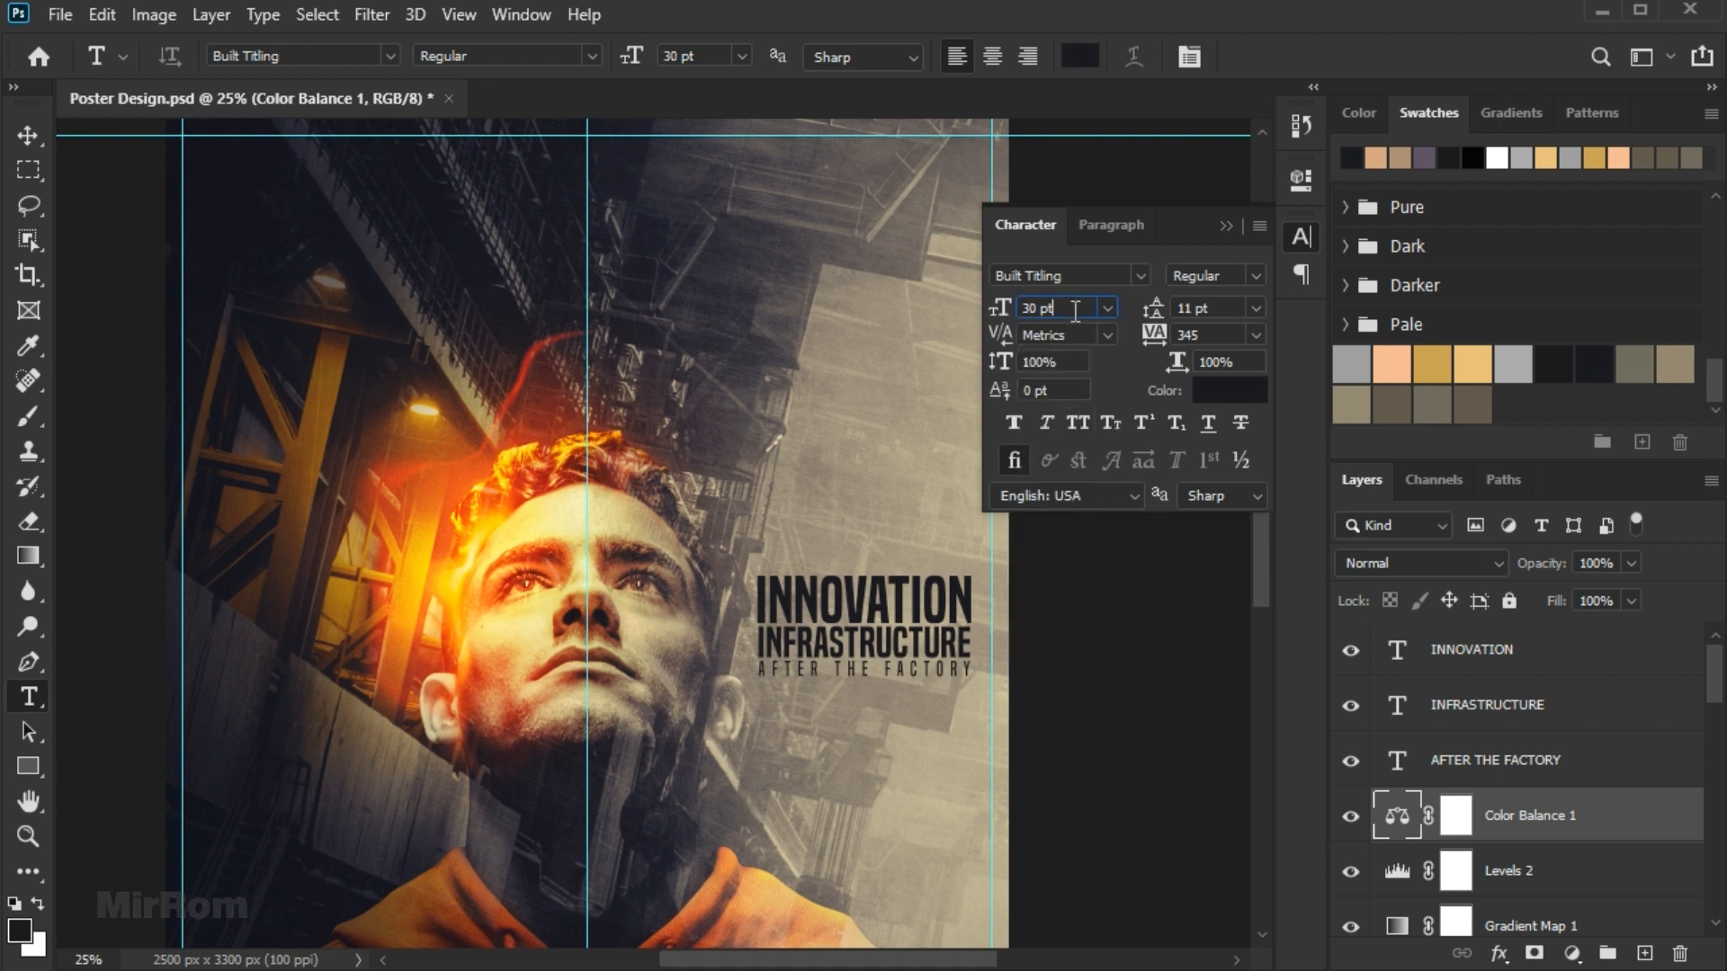
scroll(1075, 311, down, 2)
Set the text color to the saved gray-brown swatch 6e685c and the tracking to 0.
click(1229, 390)
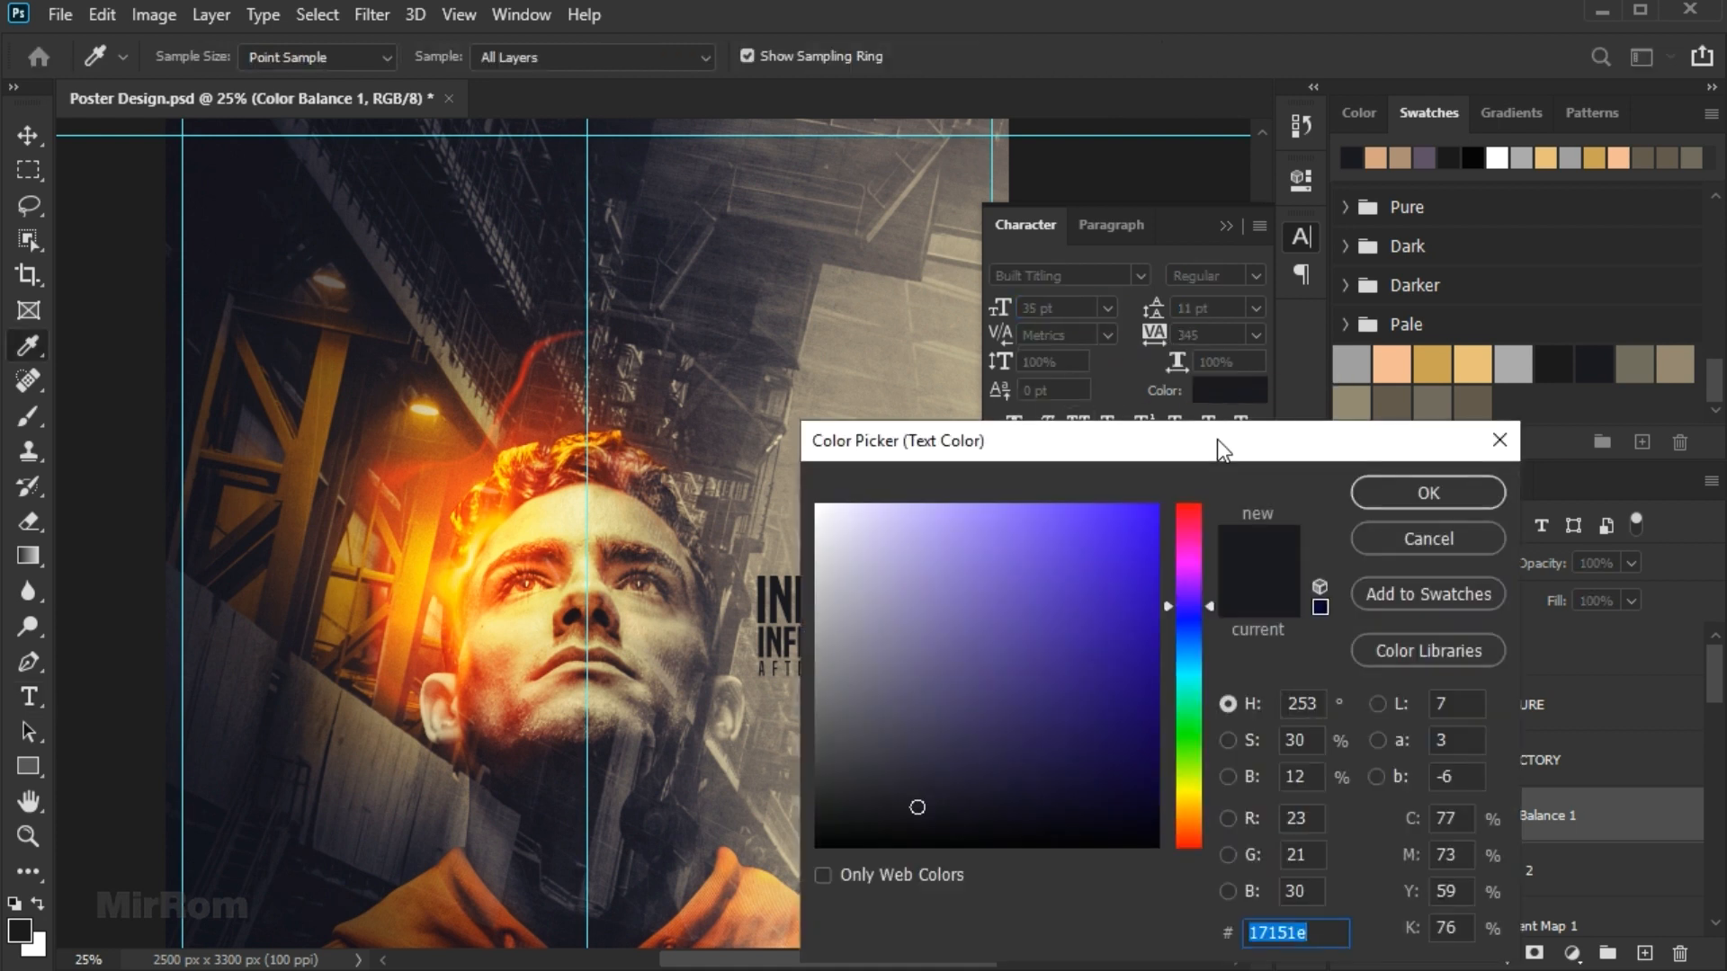
drag(1221, 435, 1164, 354)
click(1643, 363)
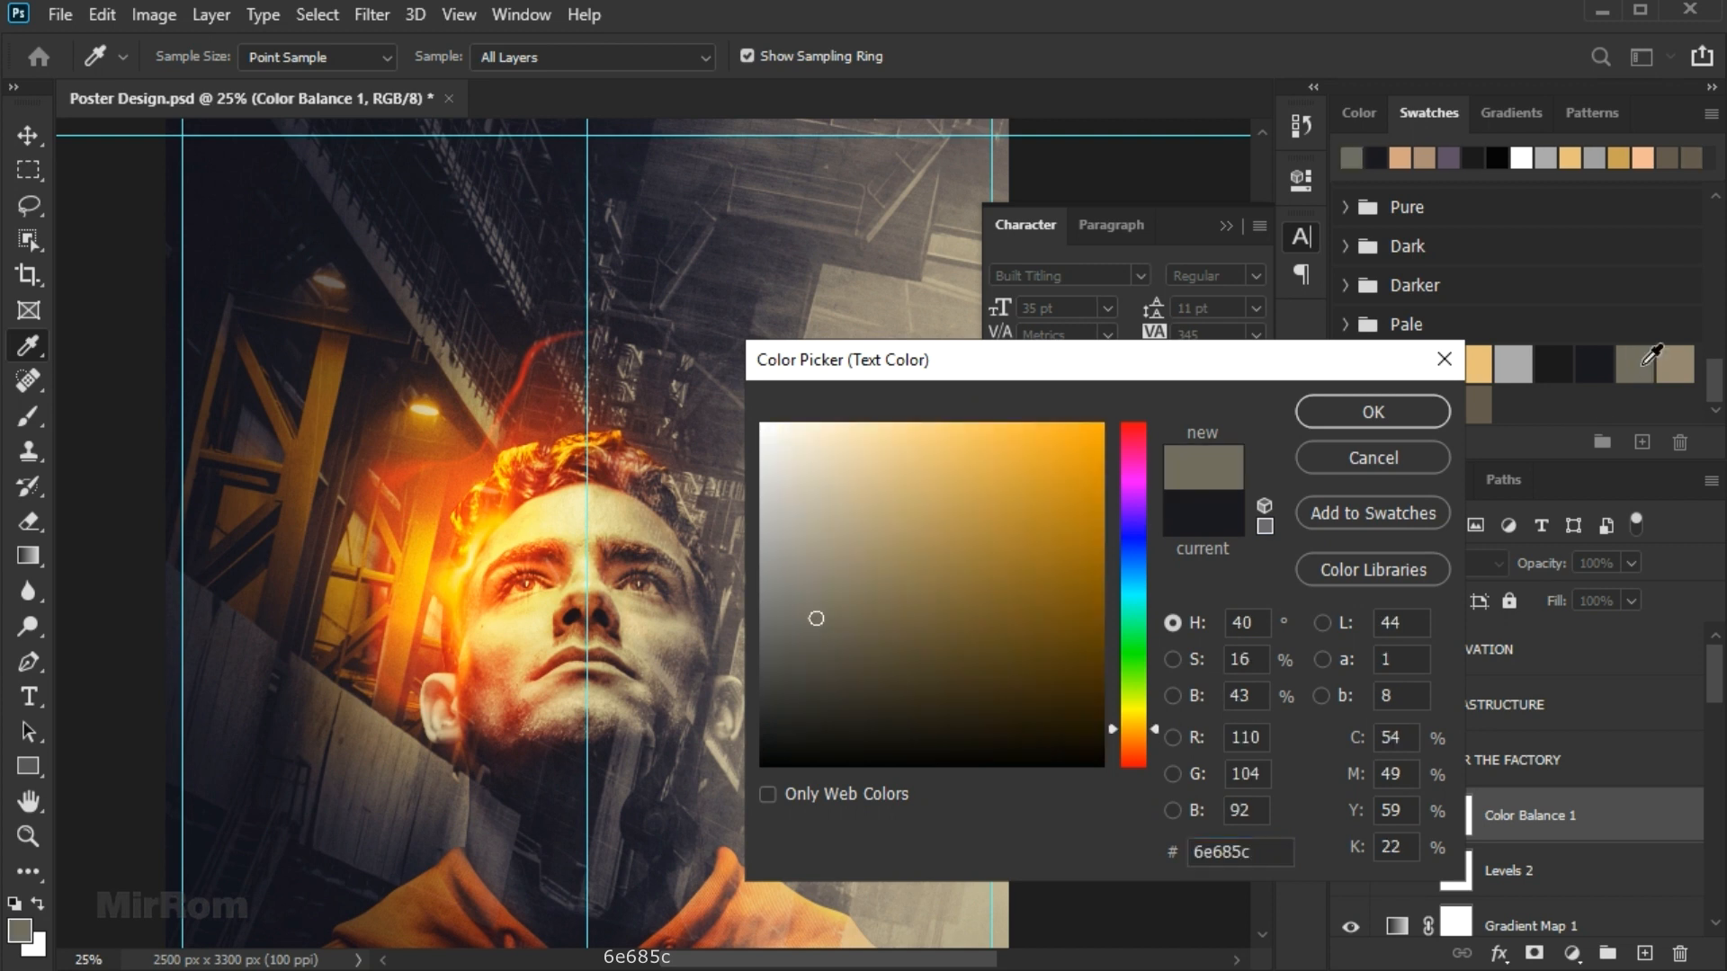
click(1333, 422)
click(1254, 335)
click(1218, 474)
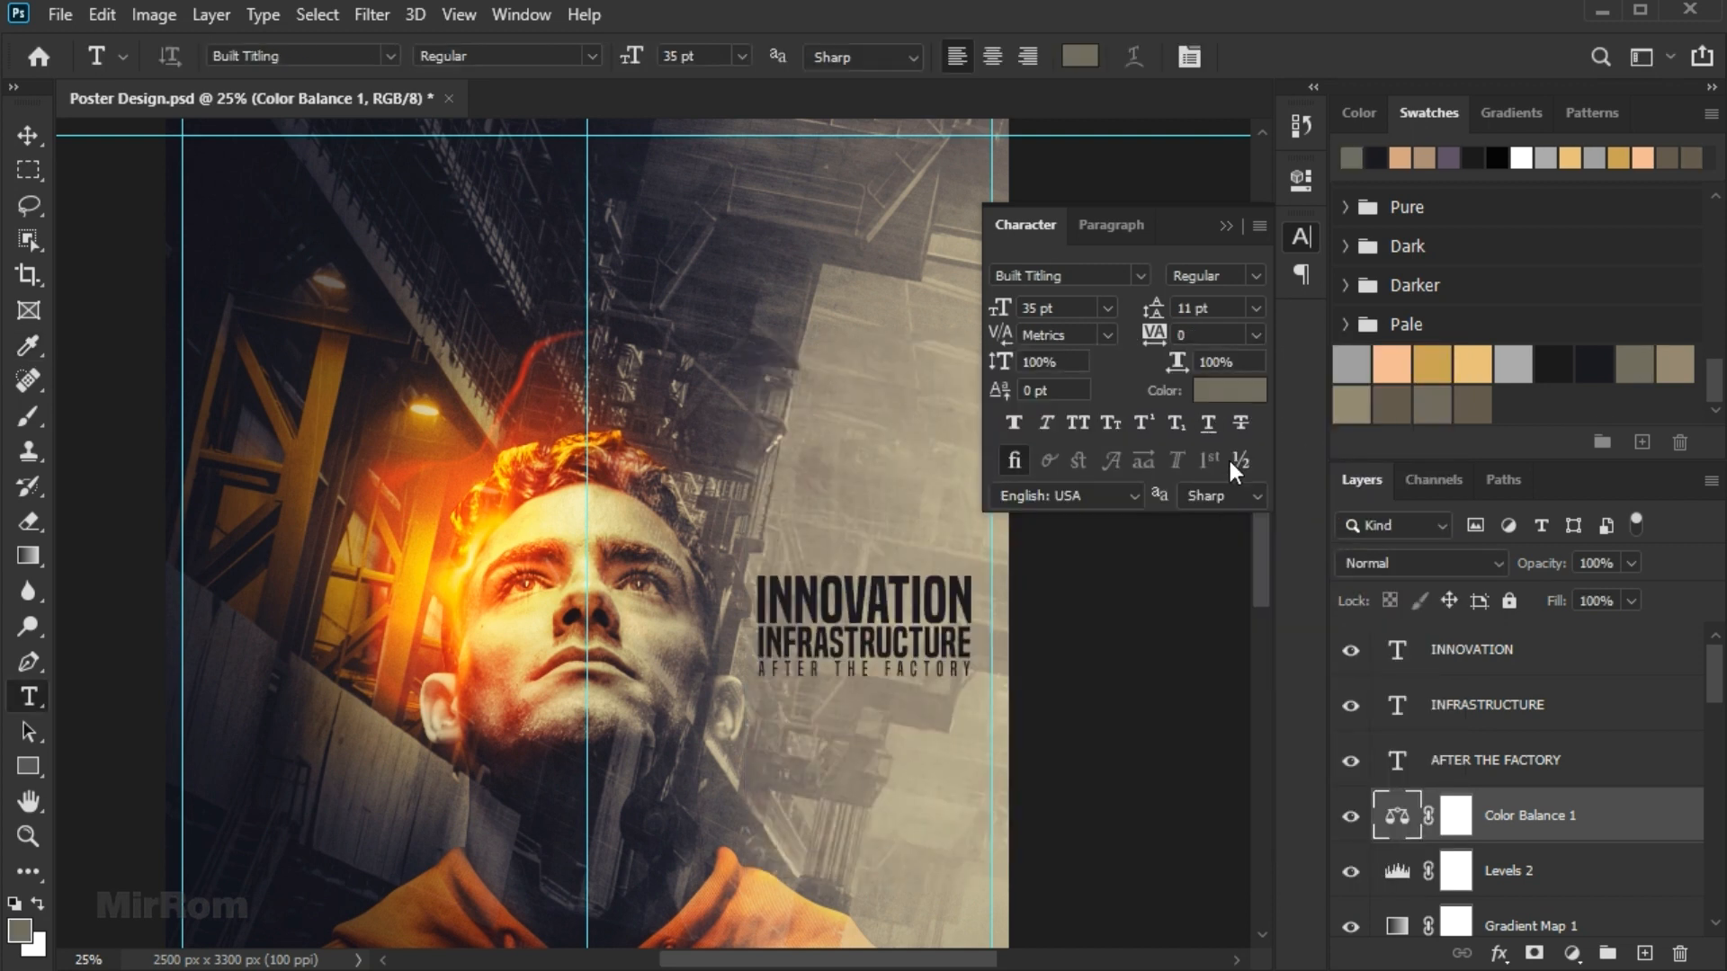
Create a Lorem ipsum paragraph box between the left and center guides near the poster's top edge, with leading set to Auto.
drag(183, 176, 570, 267)
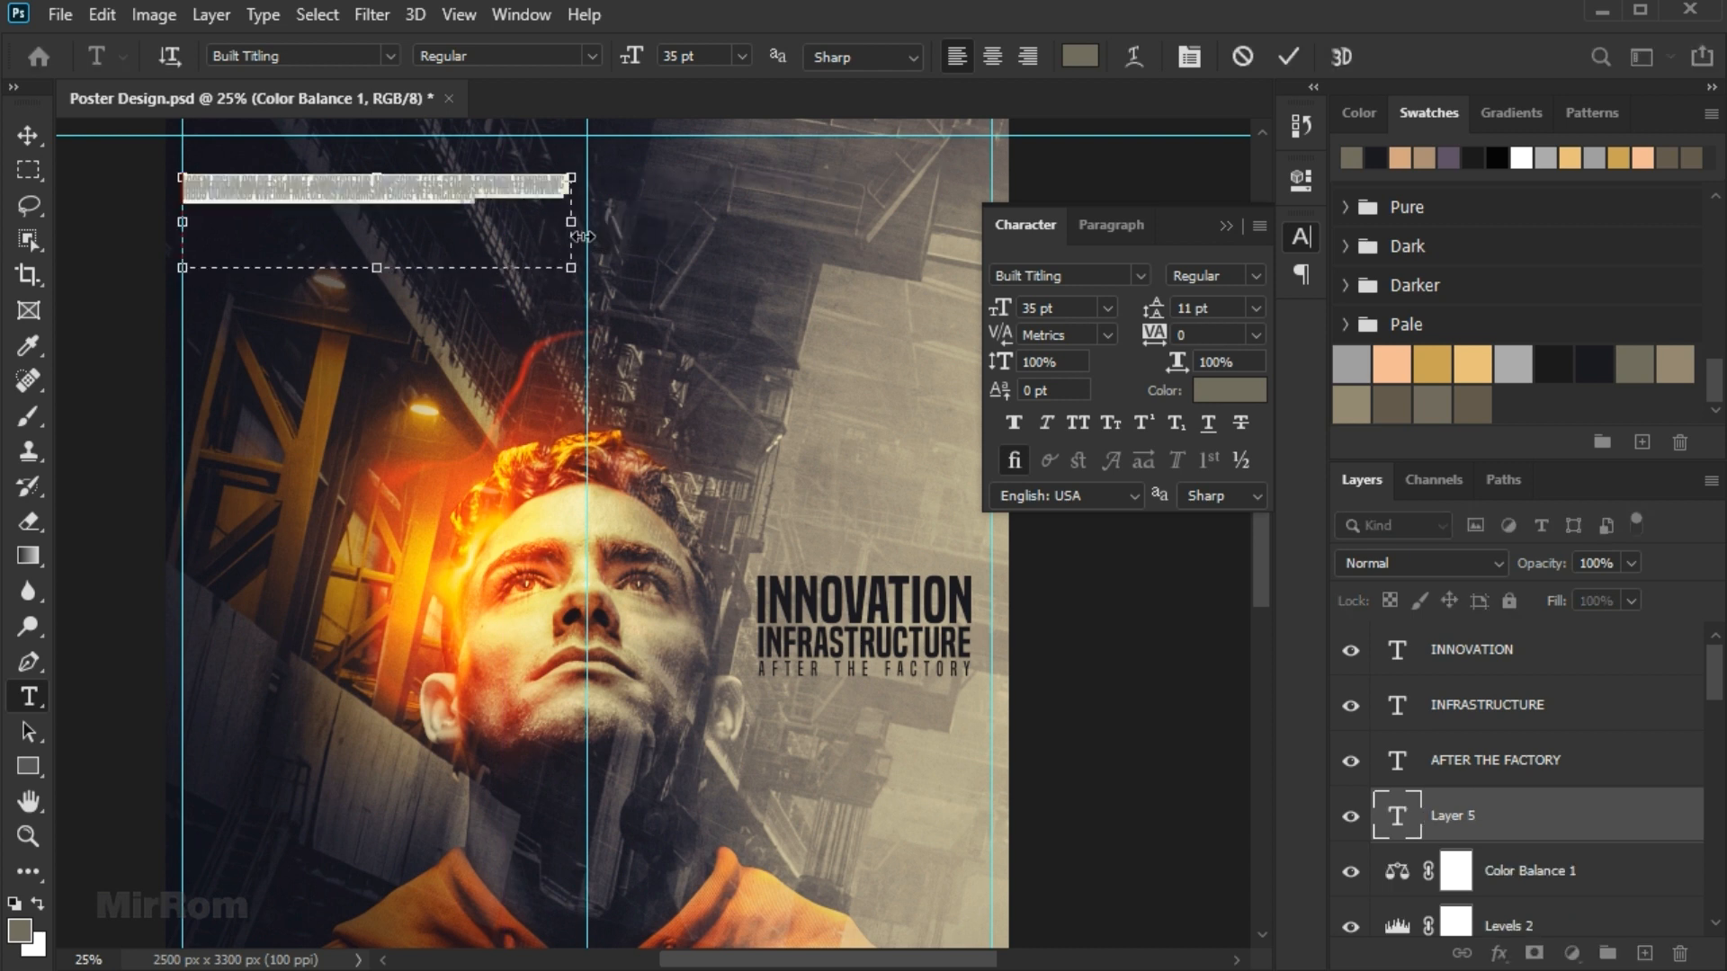
click(1291, 56)
click(1248, 307)
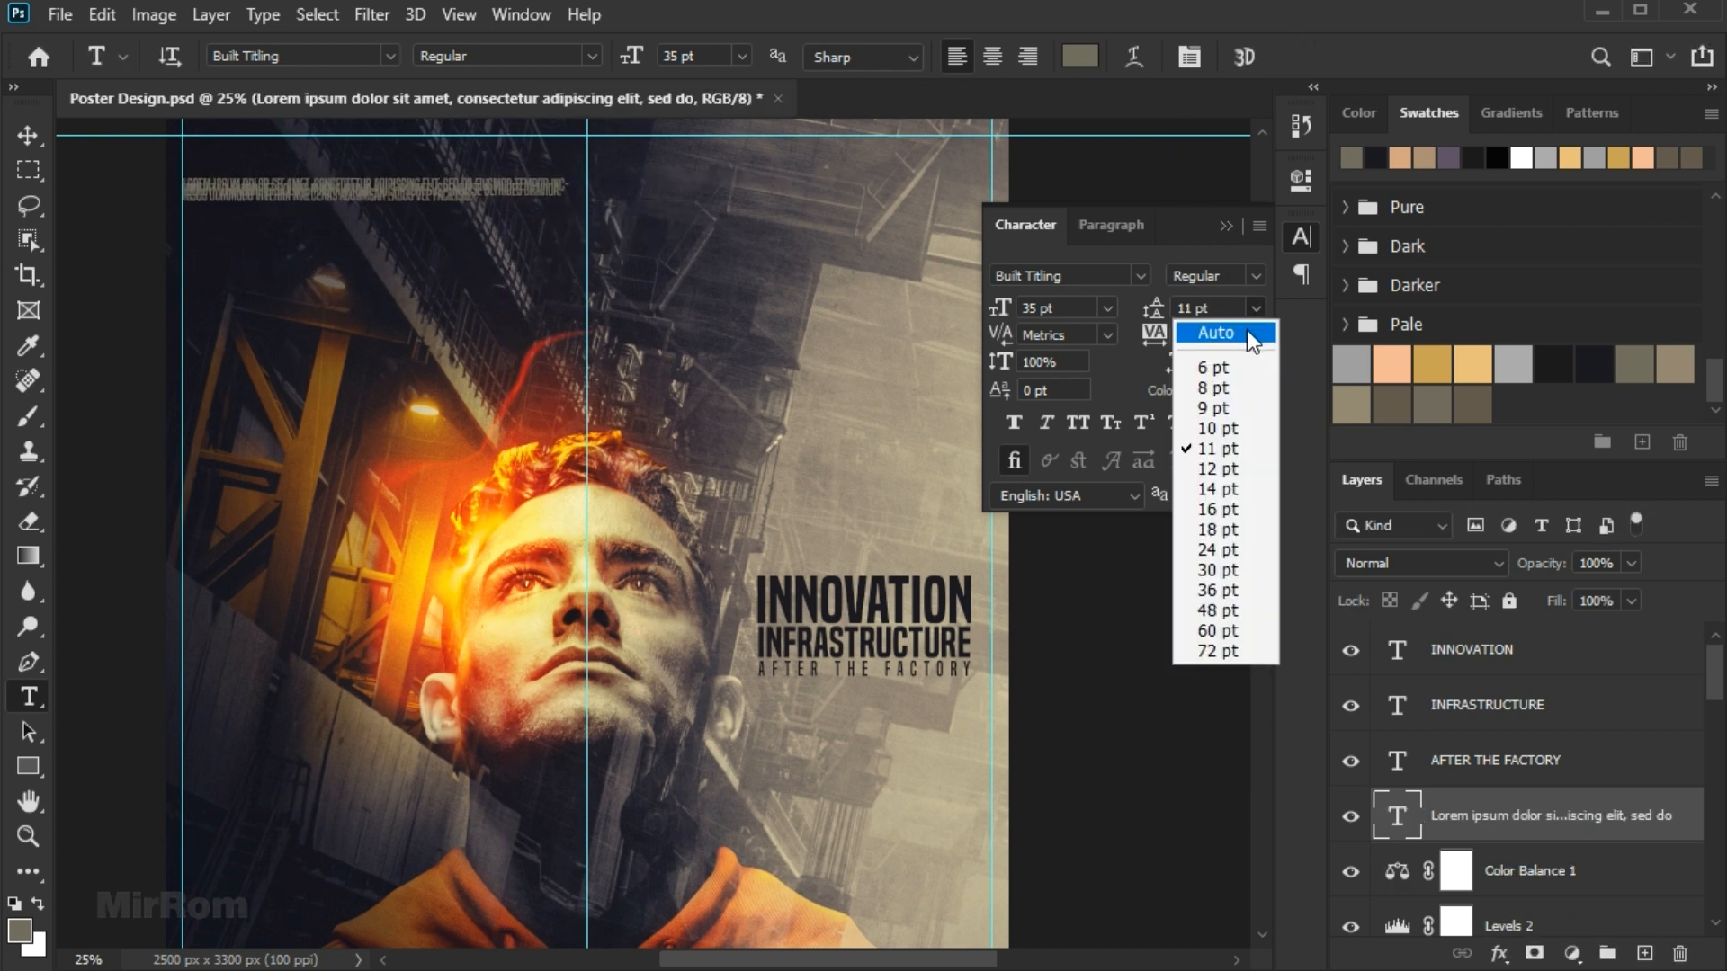
click(1246, 329)
Justify the Lorem ipsum paragraph with its last line left-aligned.
click(1113, 226)
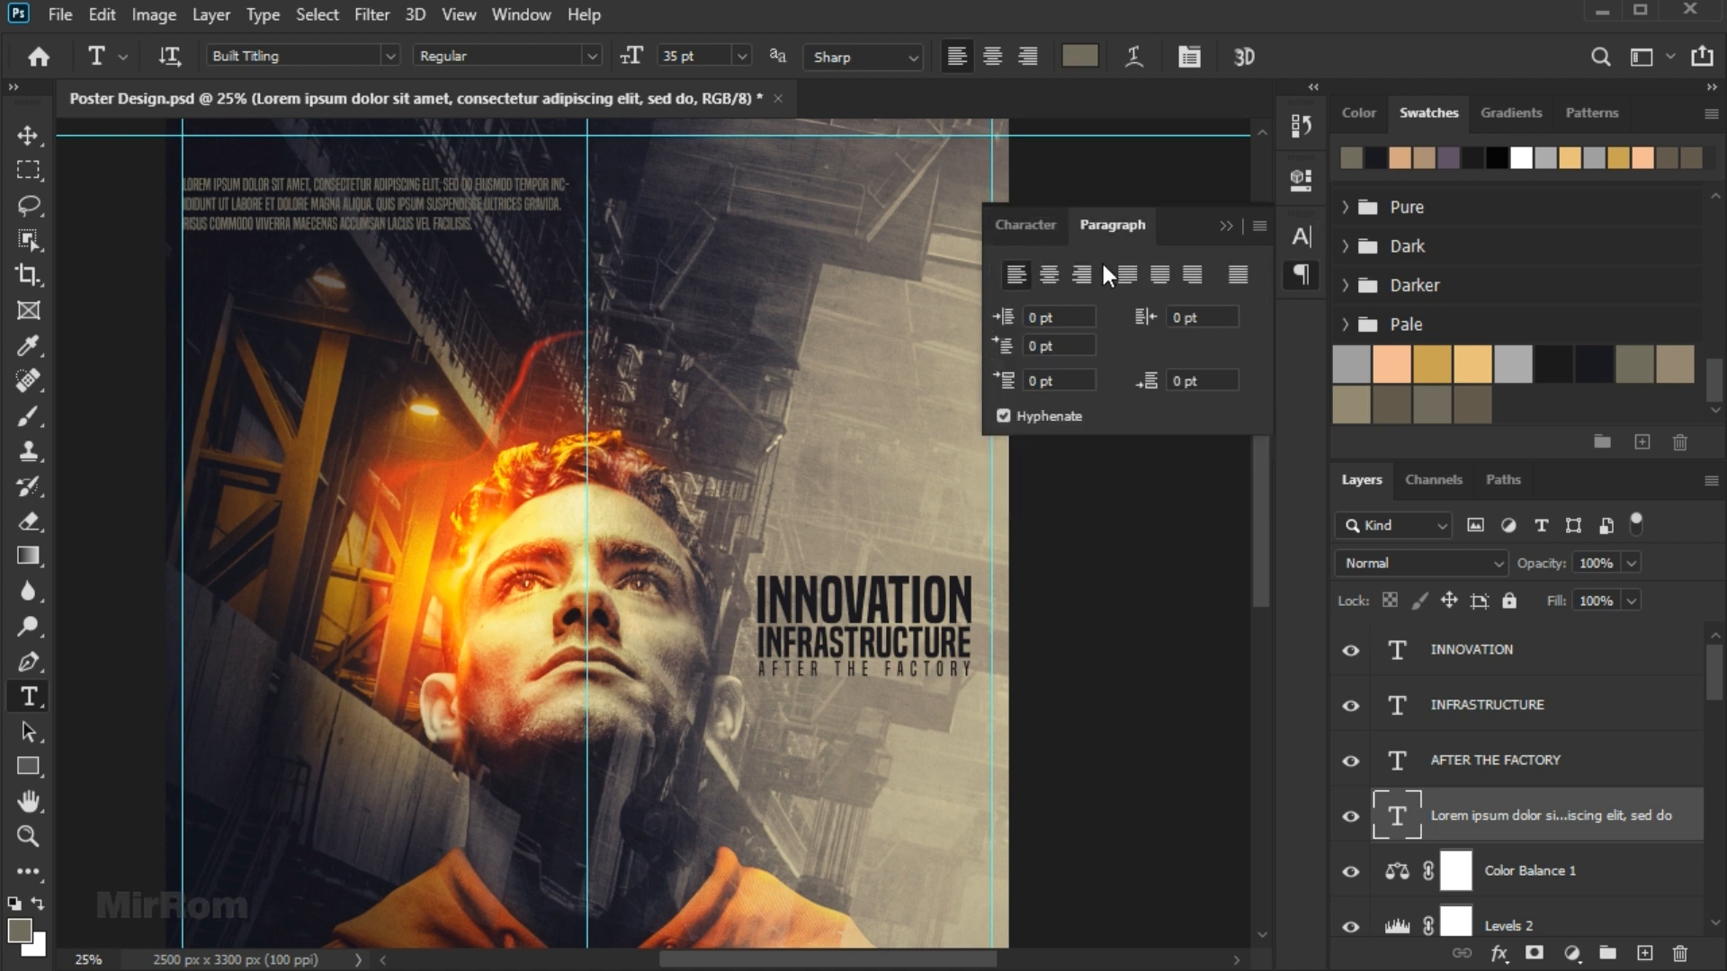
click(1134, 273)
click(1233, 274)
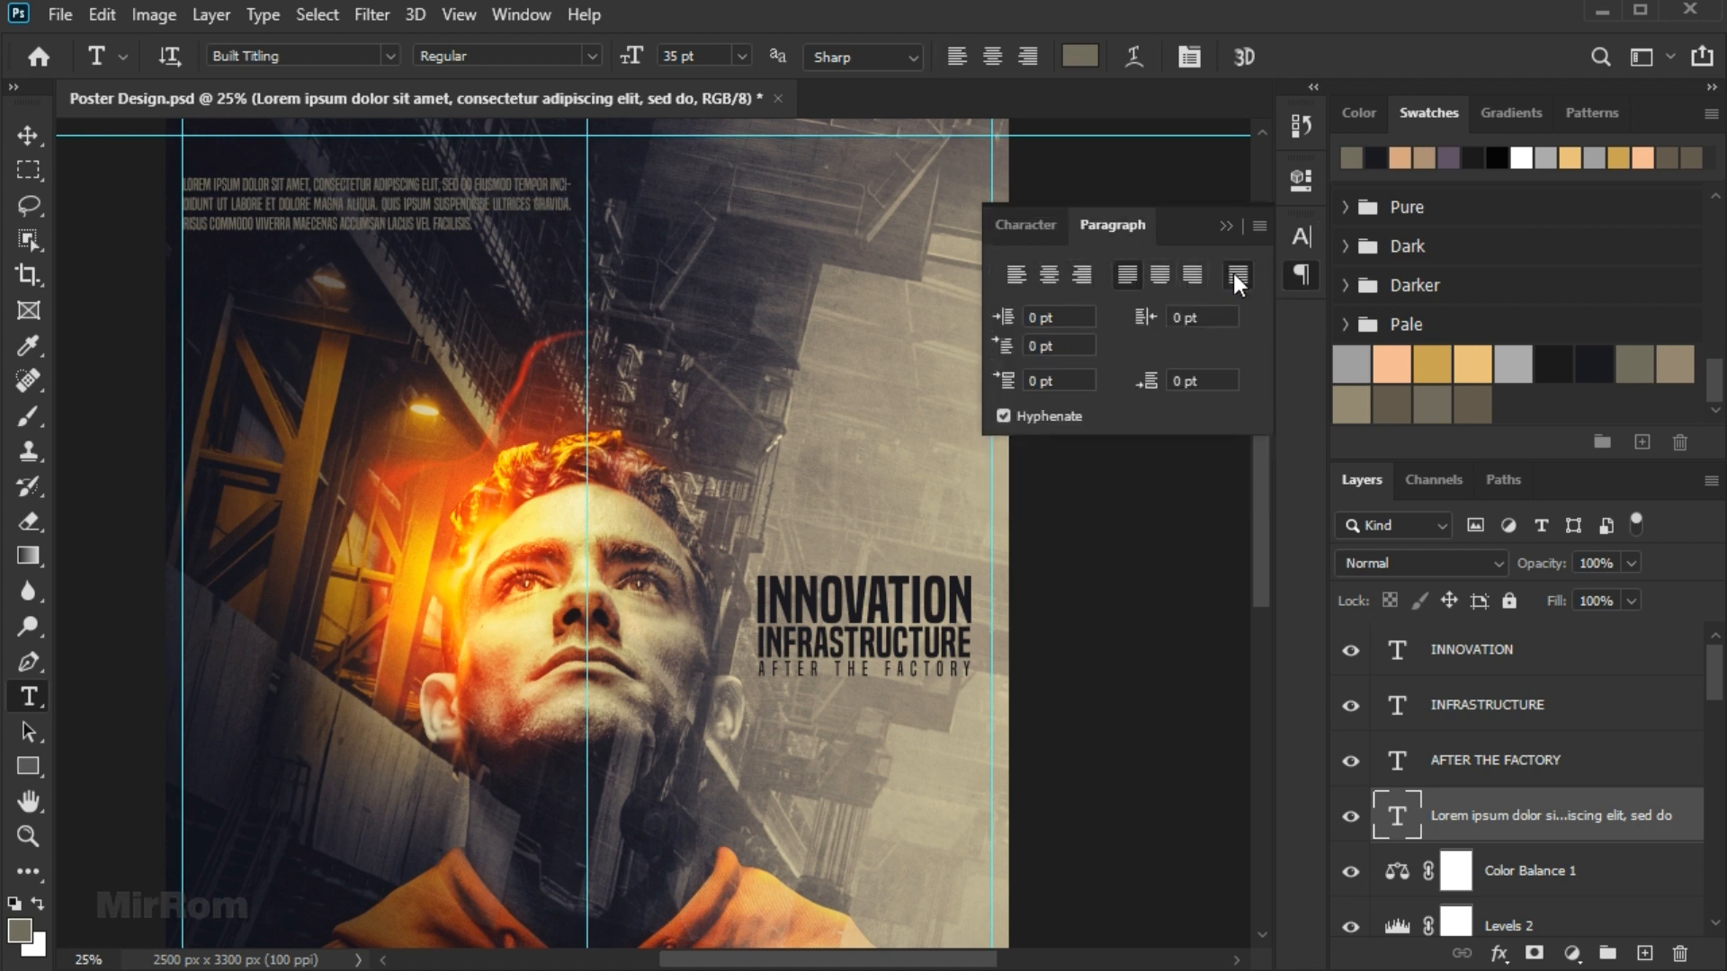
click(1129, 277)
Repeat the words ACCUMSAN LACUS VEL at the paragraph's end to fill its last line, and move the paragraph up toward the top guide.
click(359, 229)
drag(344, 225, 405, 227)
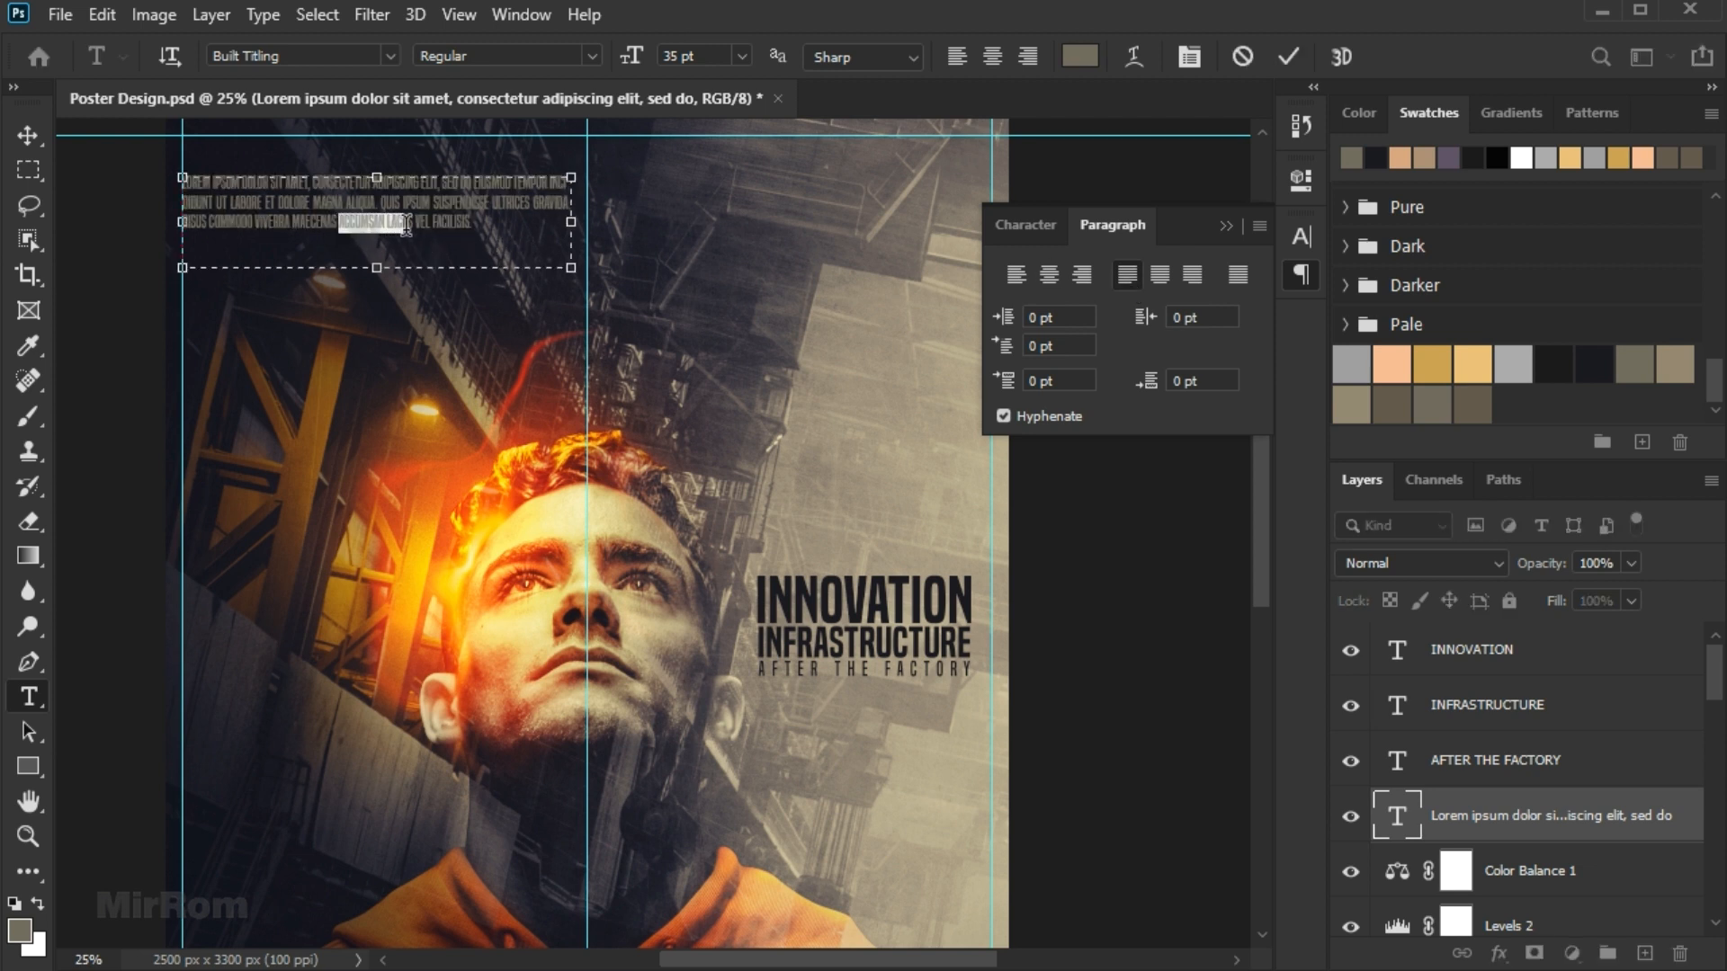
key(ctrl+c)
click(483, 221)
key(ctrl+v)
click(1287, 56)
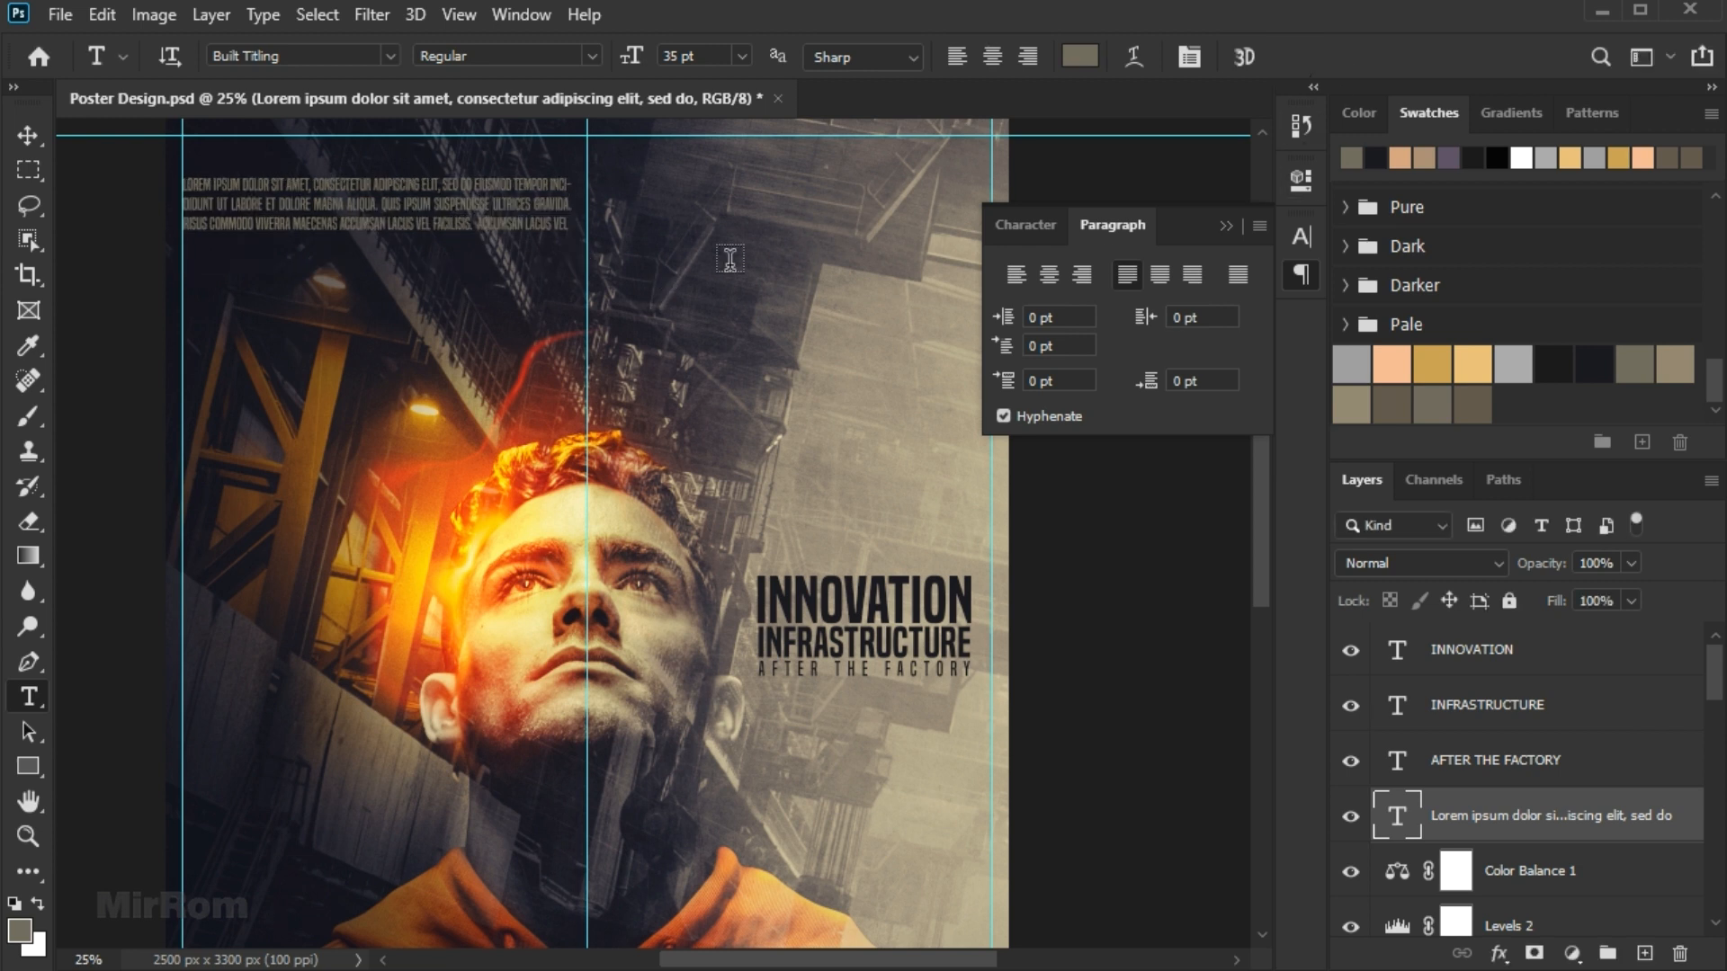
key(v)
drag(463, 220, 466, 192)
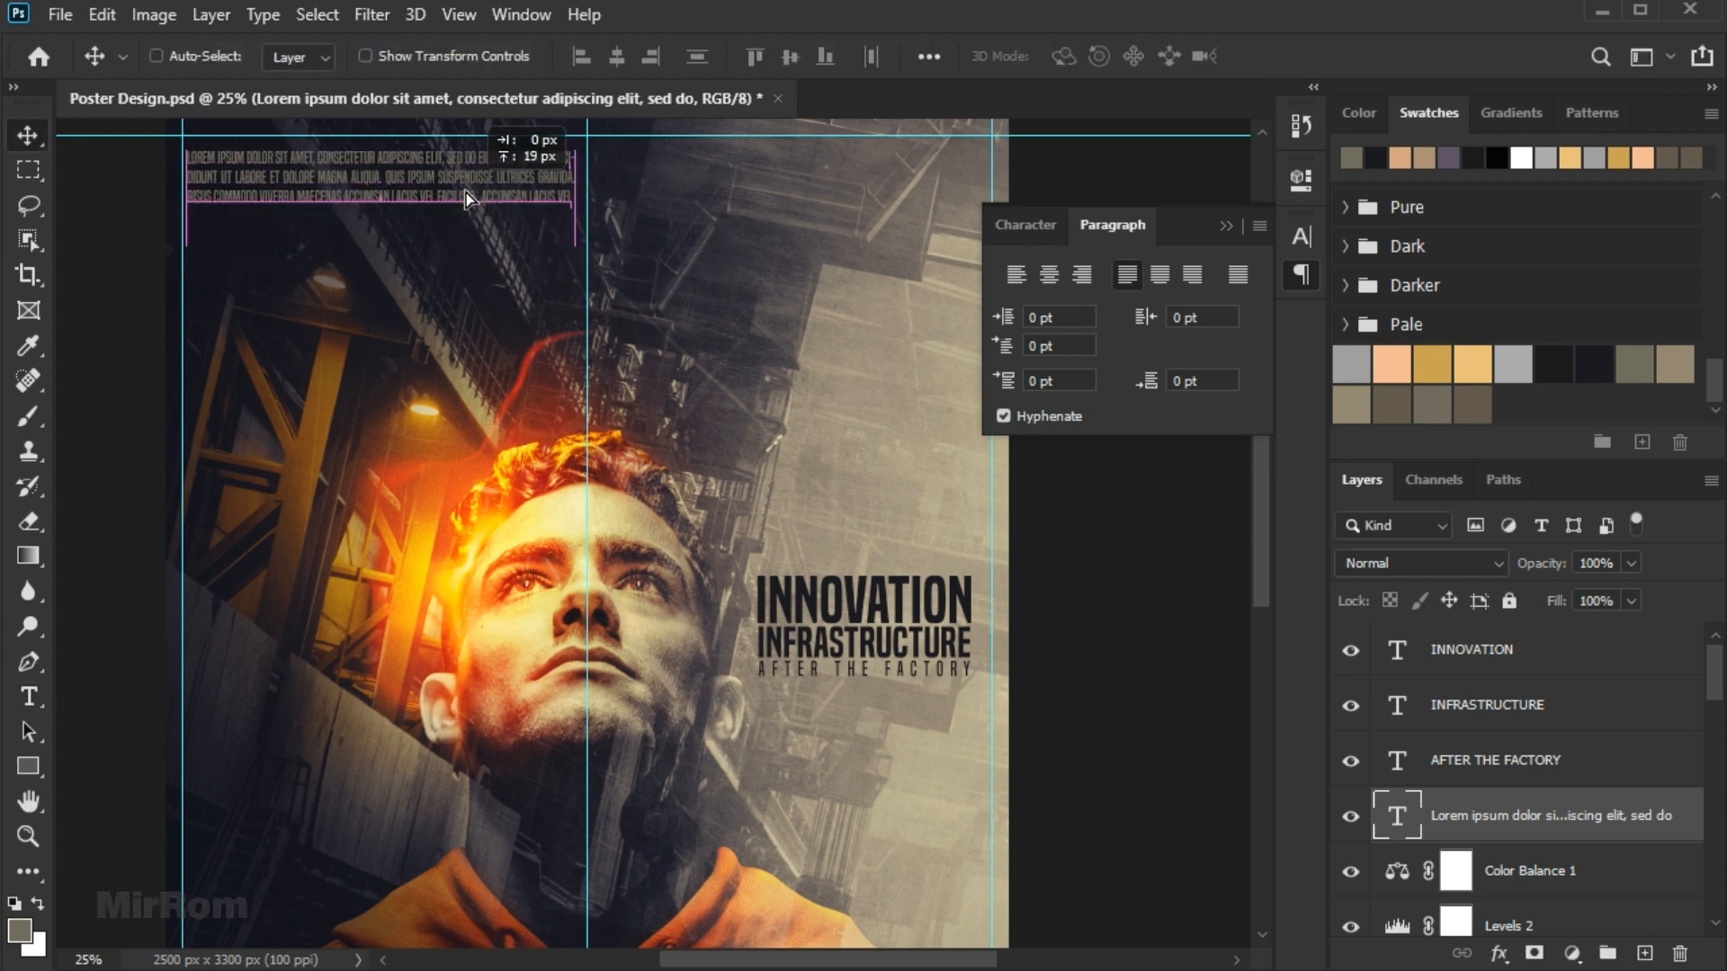
Select the Color Balance 1 layer and set the Type tool's font to DCC - Ash at 72 pt.
click(1529, 868)
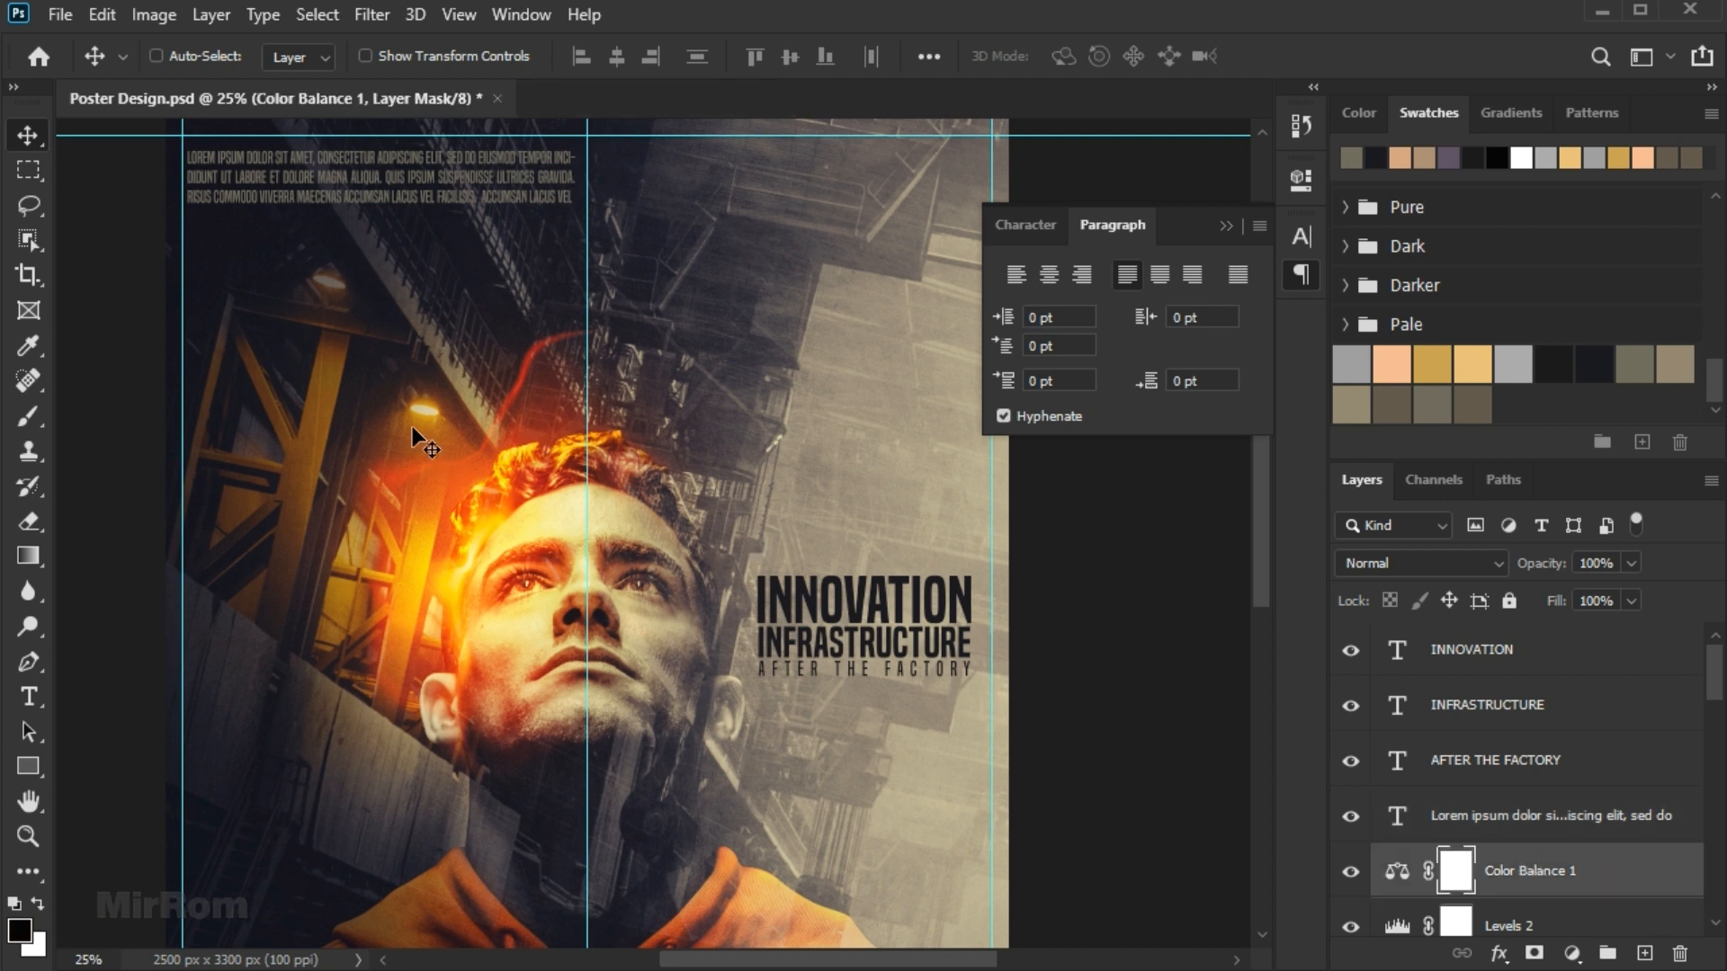
key(t)
click(1027, 226)
click(1139, 276)
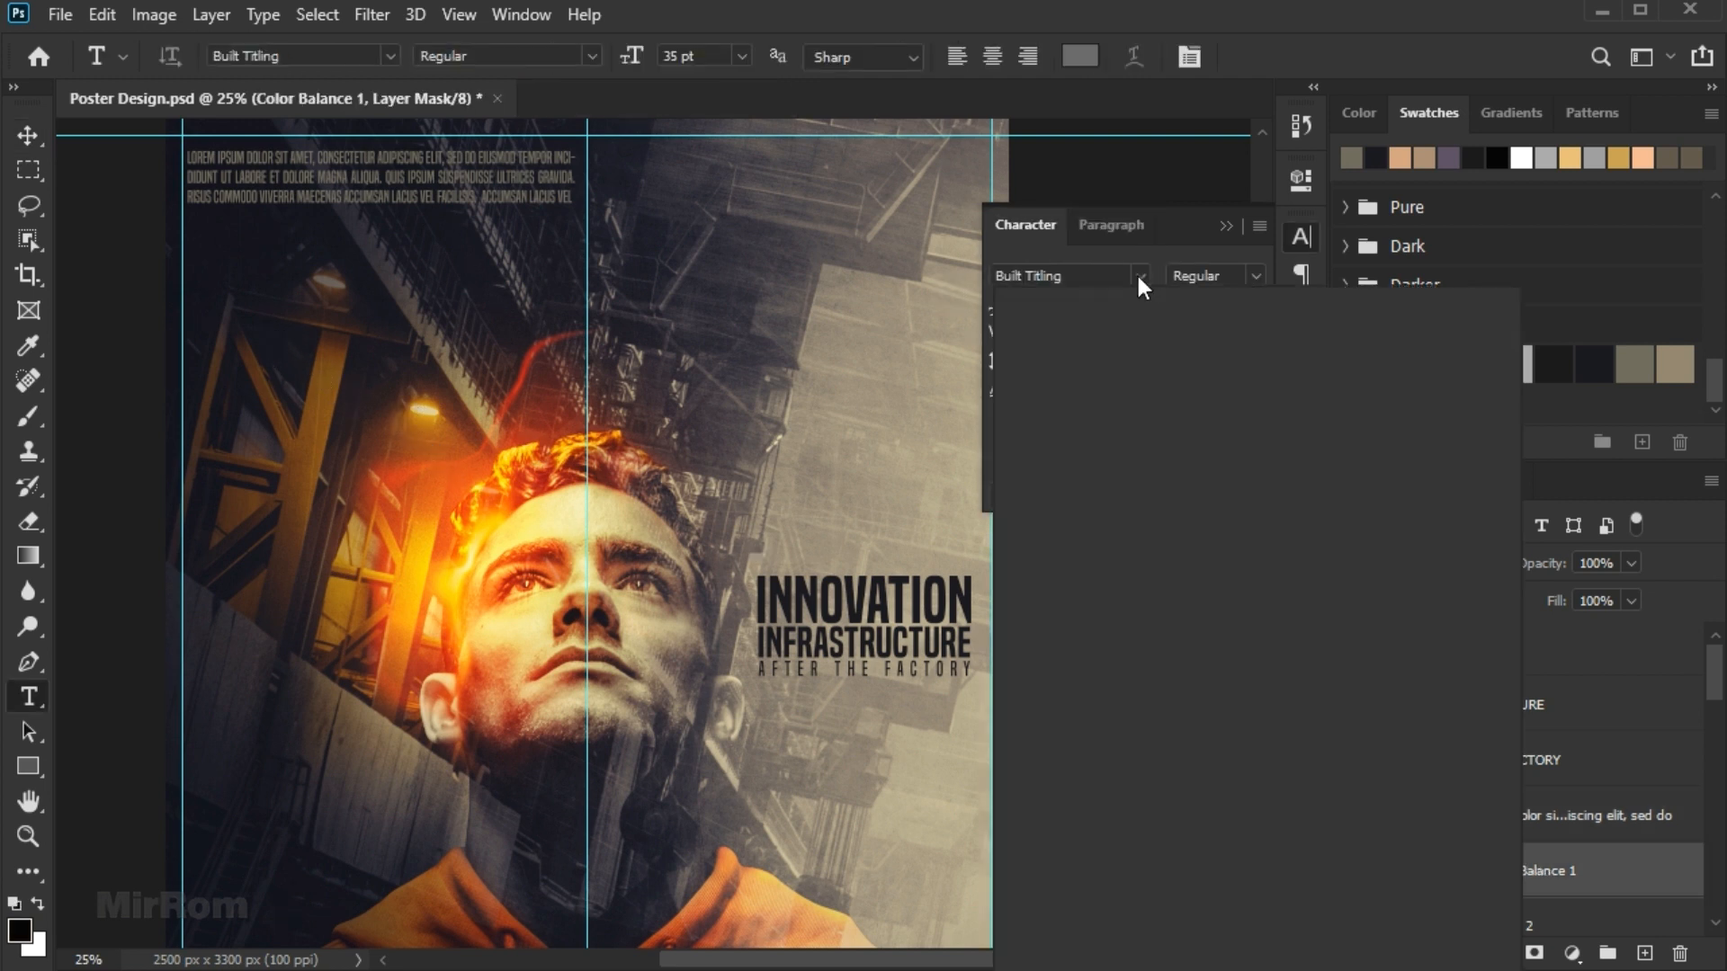
drag(1509, 439, 1511, 528)
click(1295, 572)
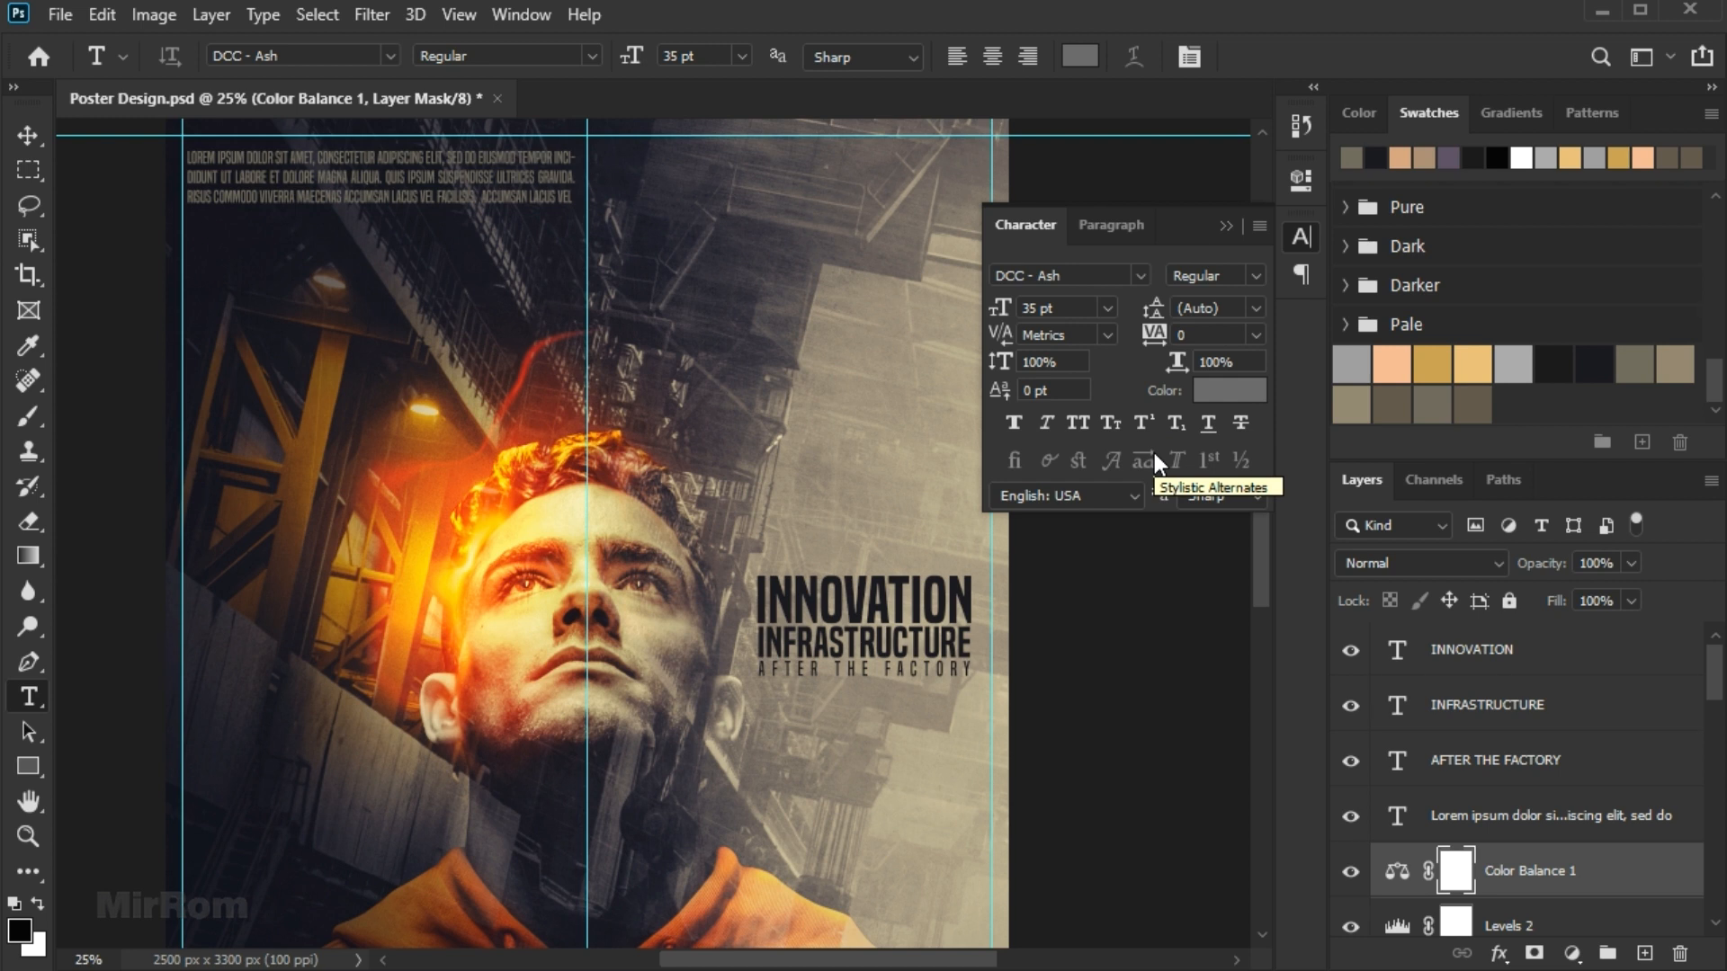
click(1107, 307)
click(1070, 651)
Add the text INDUSTRY and place it just below the Lorem ipsum paragraph.
click(389, 317)
text(INDUSTRY)
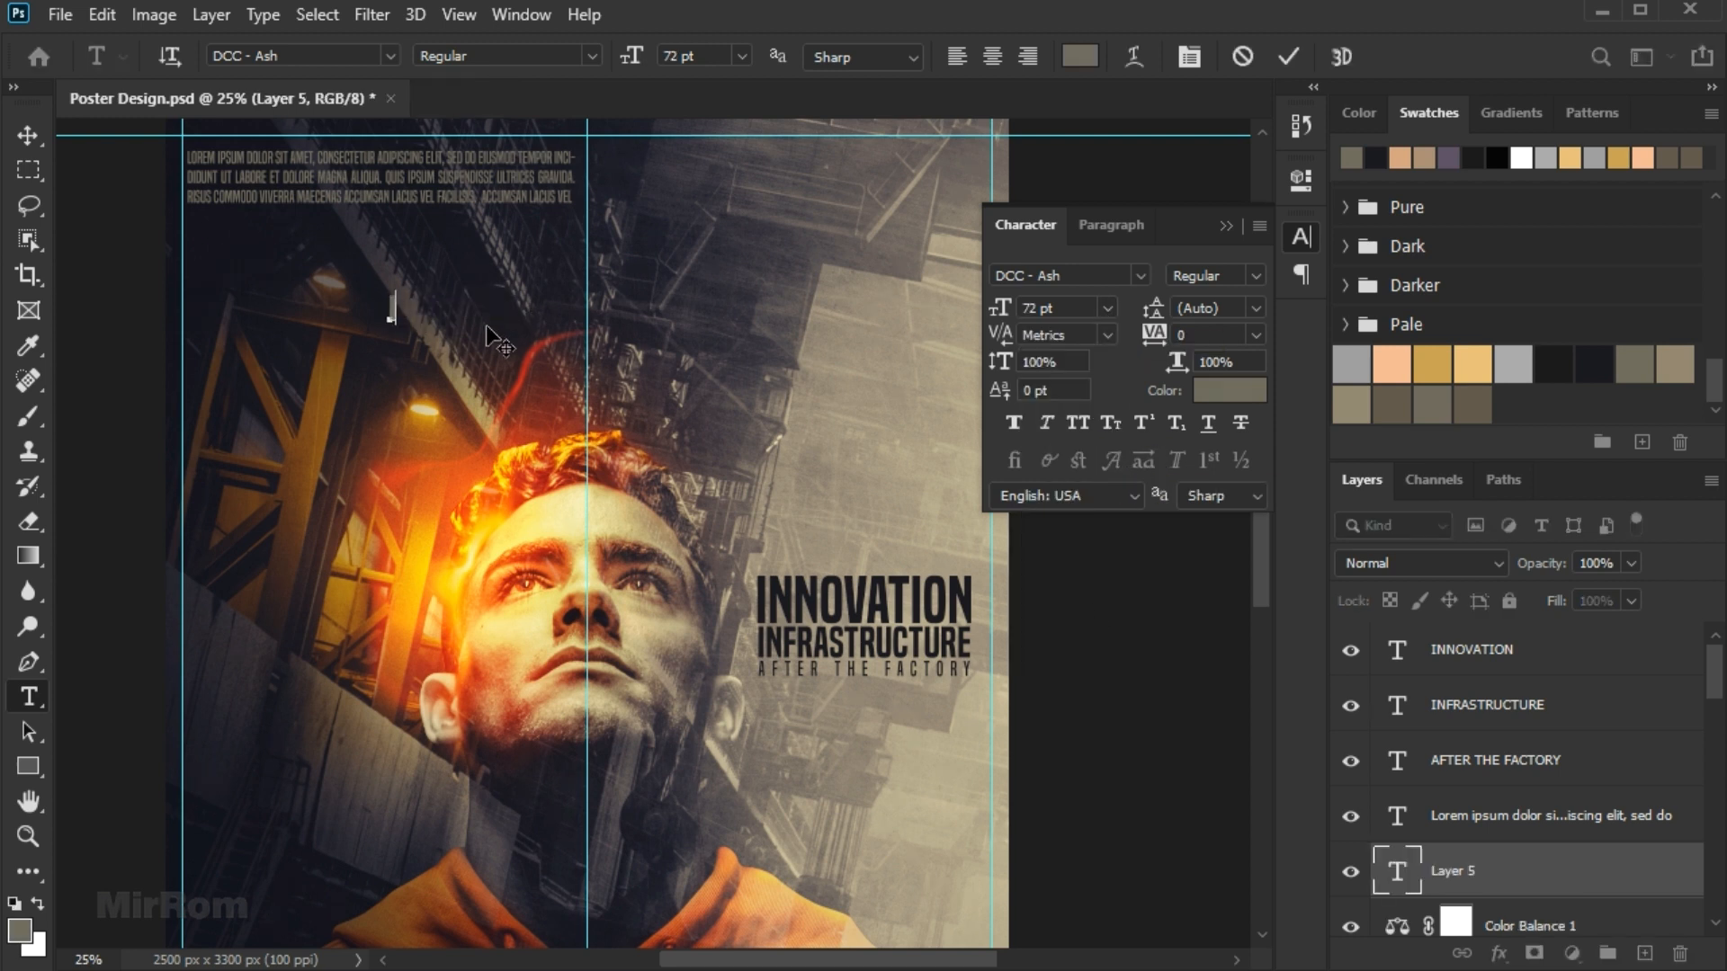
key(ctrl+Return)
key(v)
drag(491, 340, 400, 270)
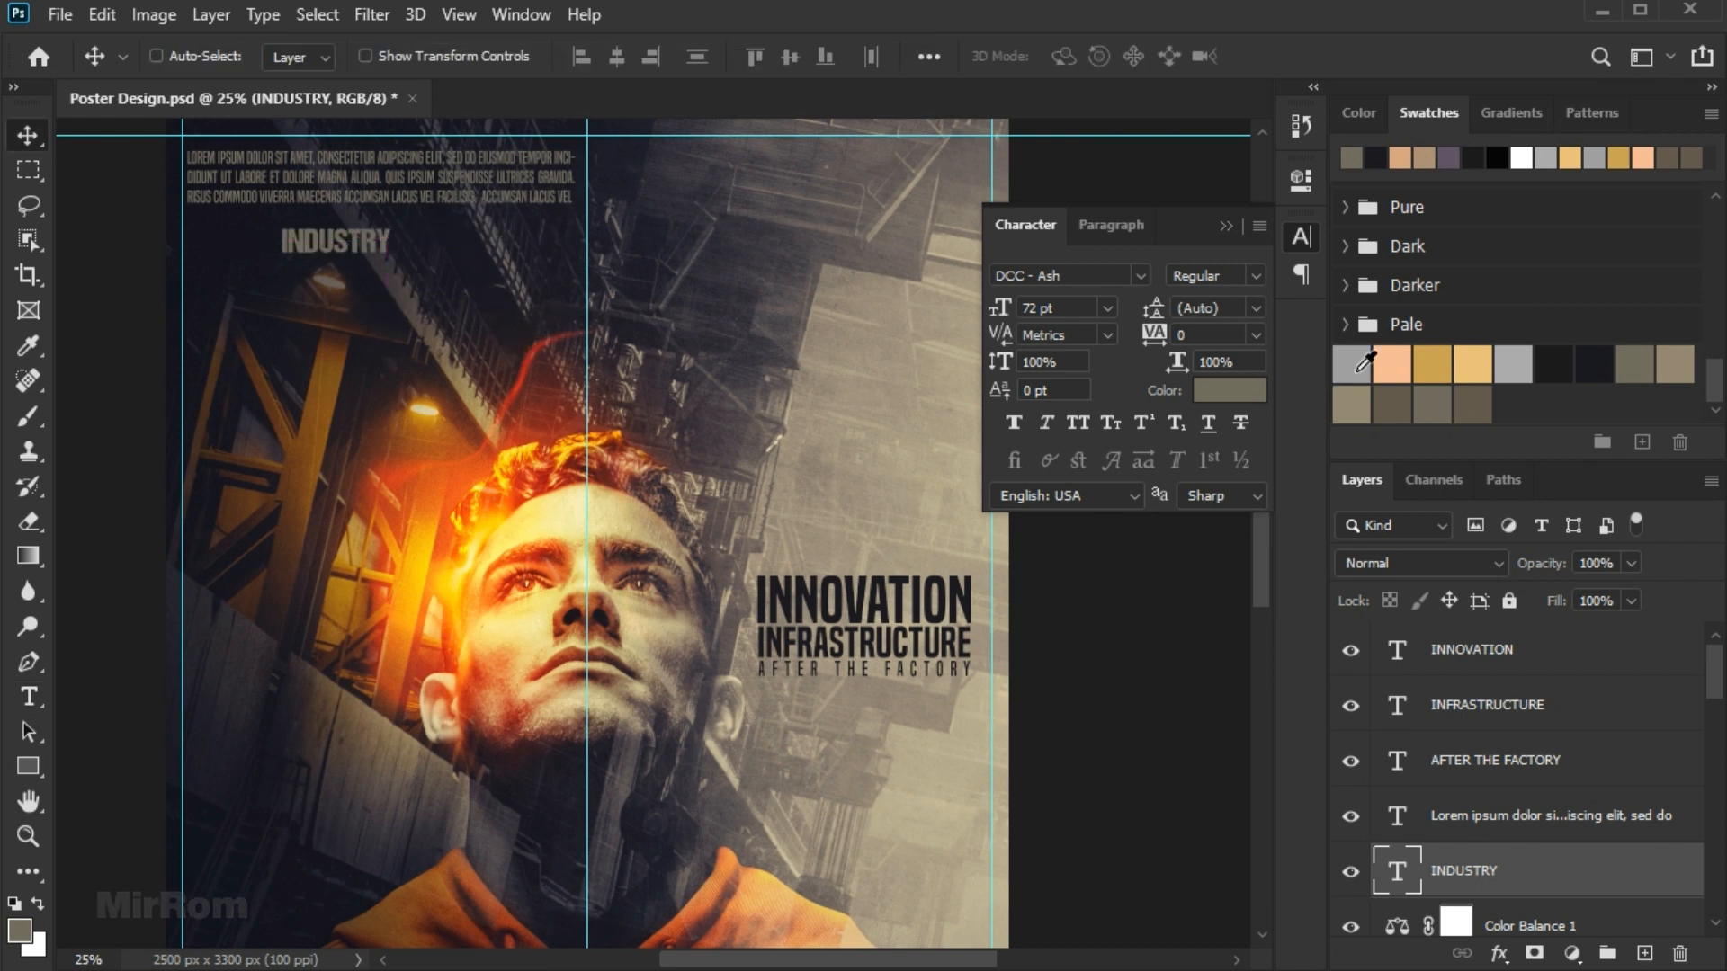
Set the INDUSTRY text's tracking to 20 and its color to the saved tan swatch 92856e.
click(1255, 335)
click(1241, 569)
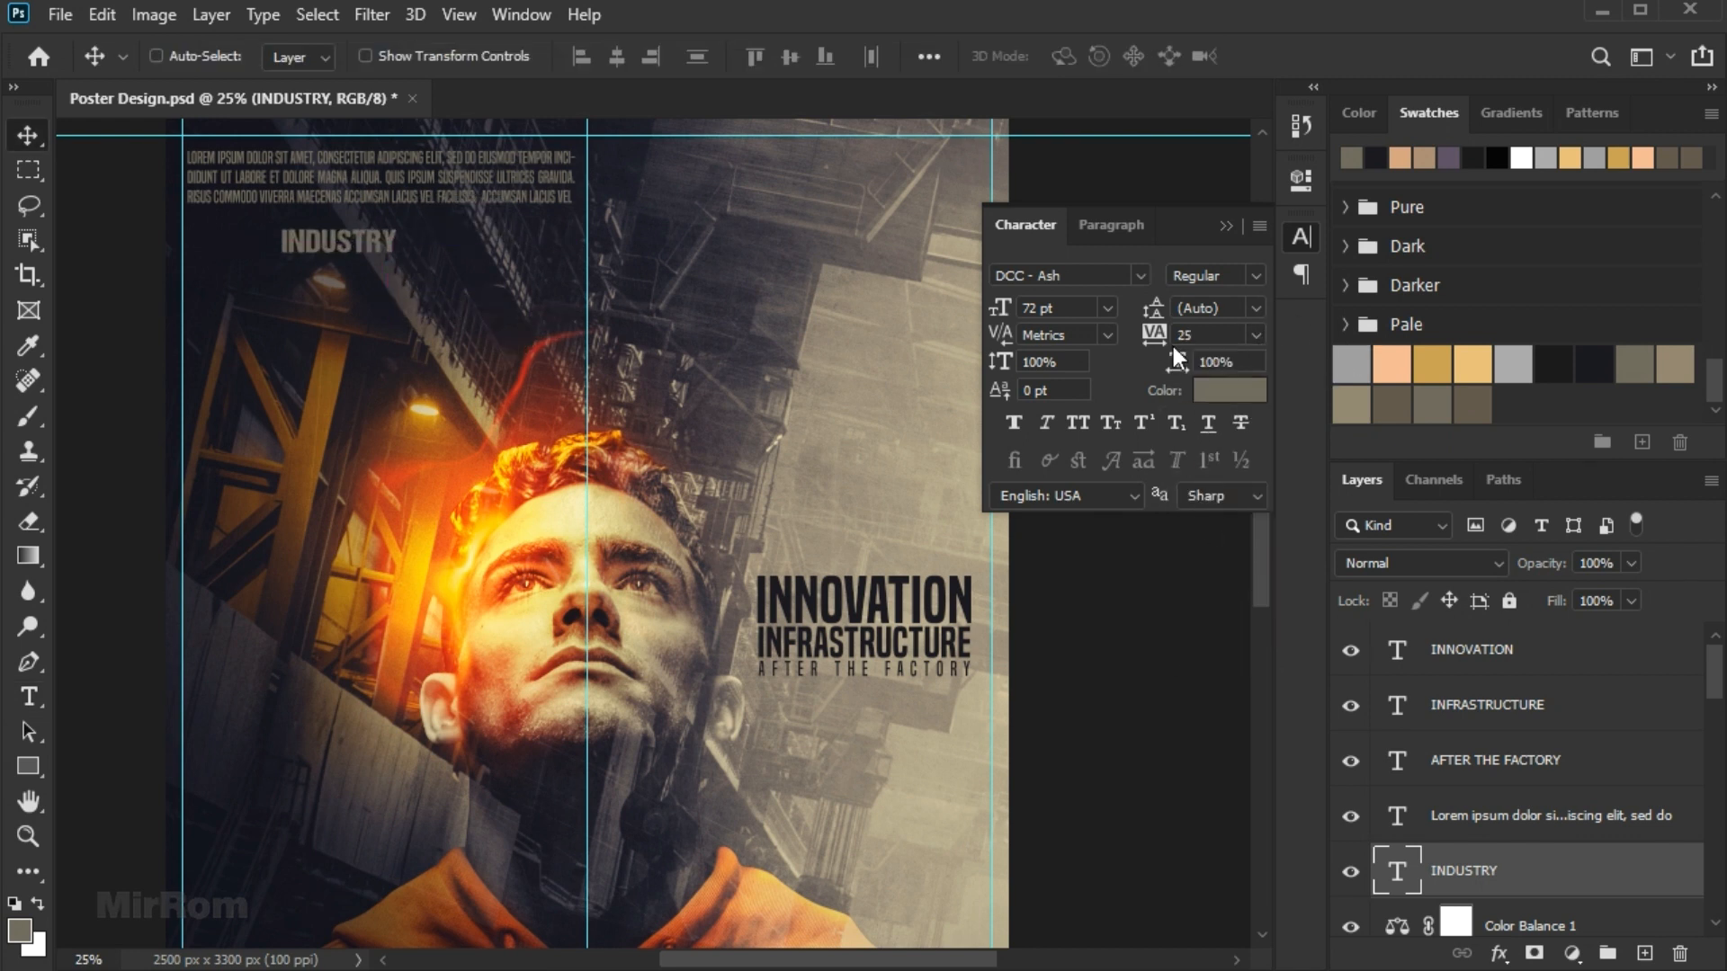
text(20)
key(Return)
click(1228, 389)
click(1672, 367)
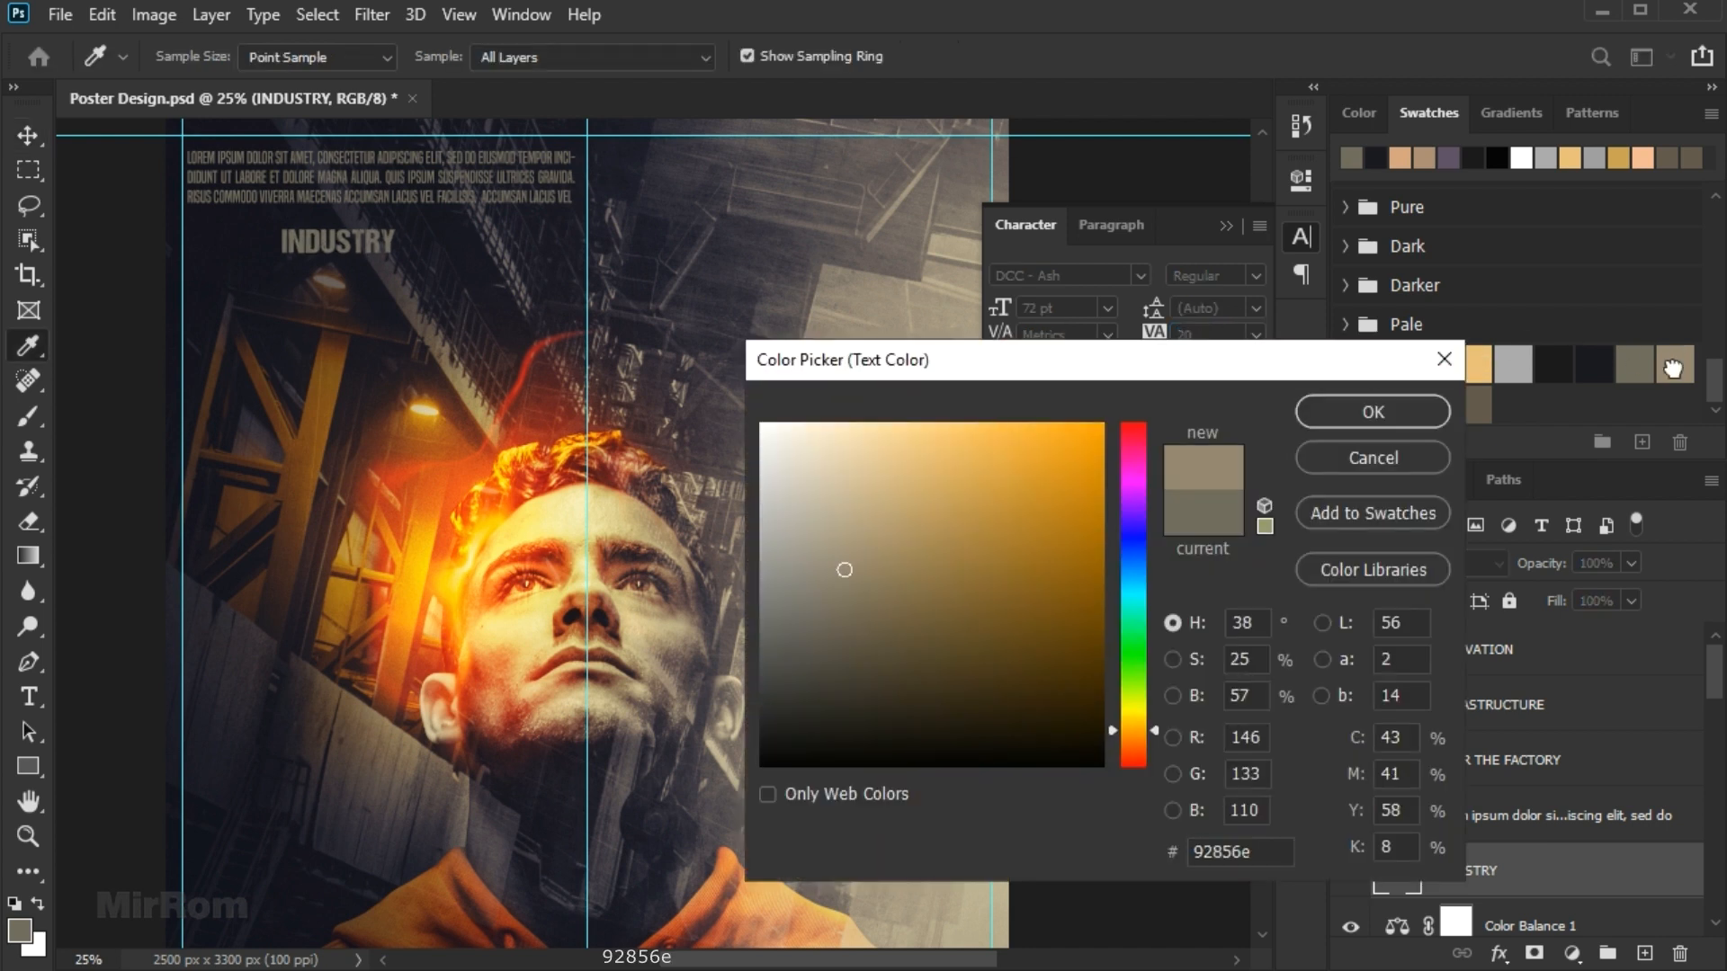
double_click(1261, 863)
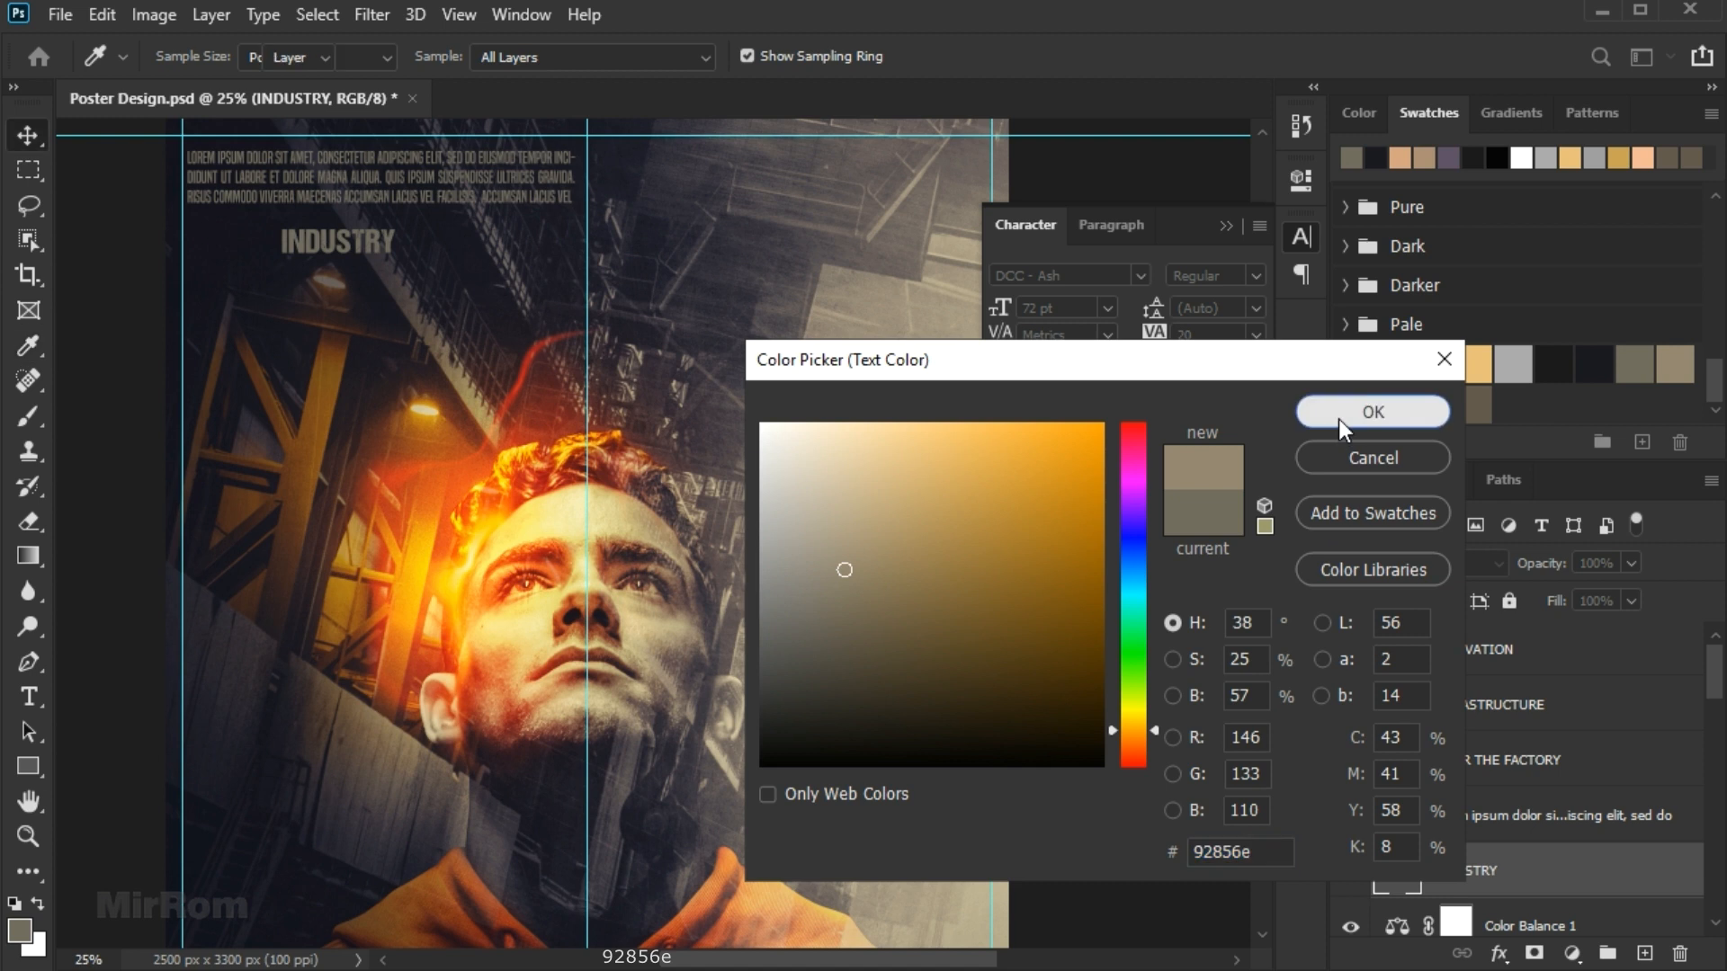
click(1338, 416)
Scale INDUSTRY to about 337,56% to span the paragraph's width directly beneath it, and set its layer opacity to 18%.
drag(404, 257, 553, 395)
key(ctrl+t)
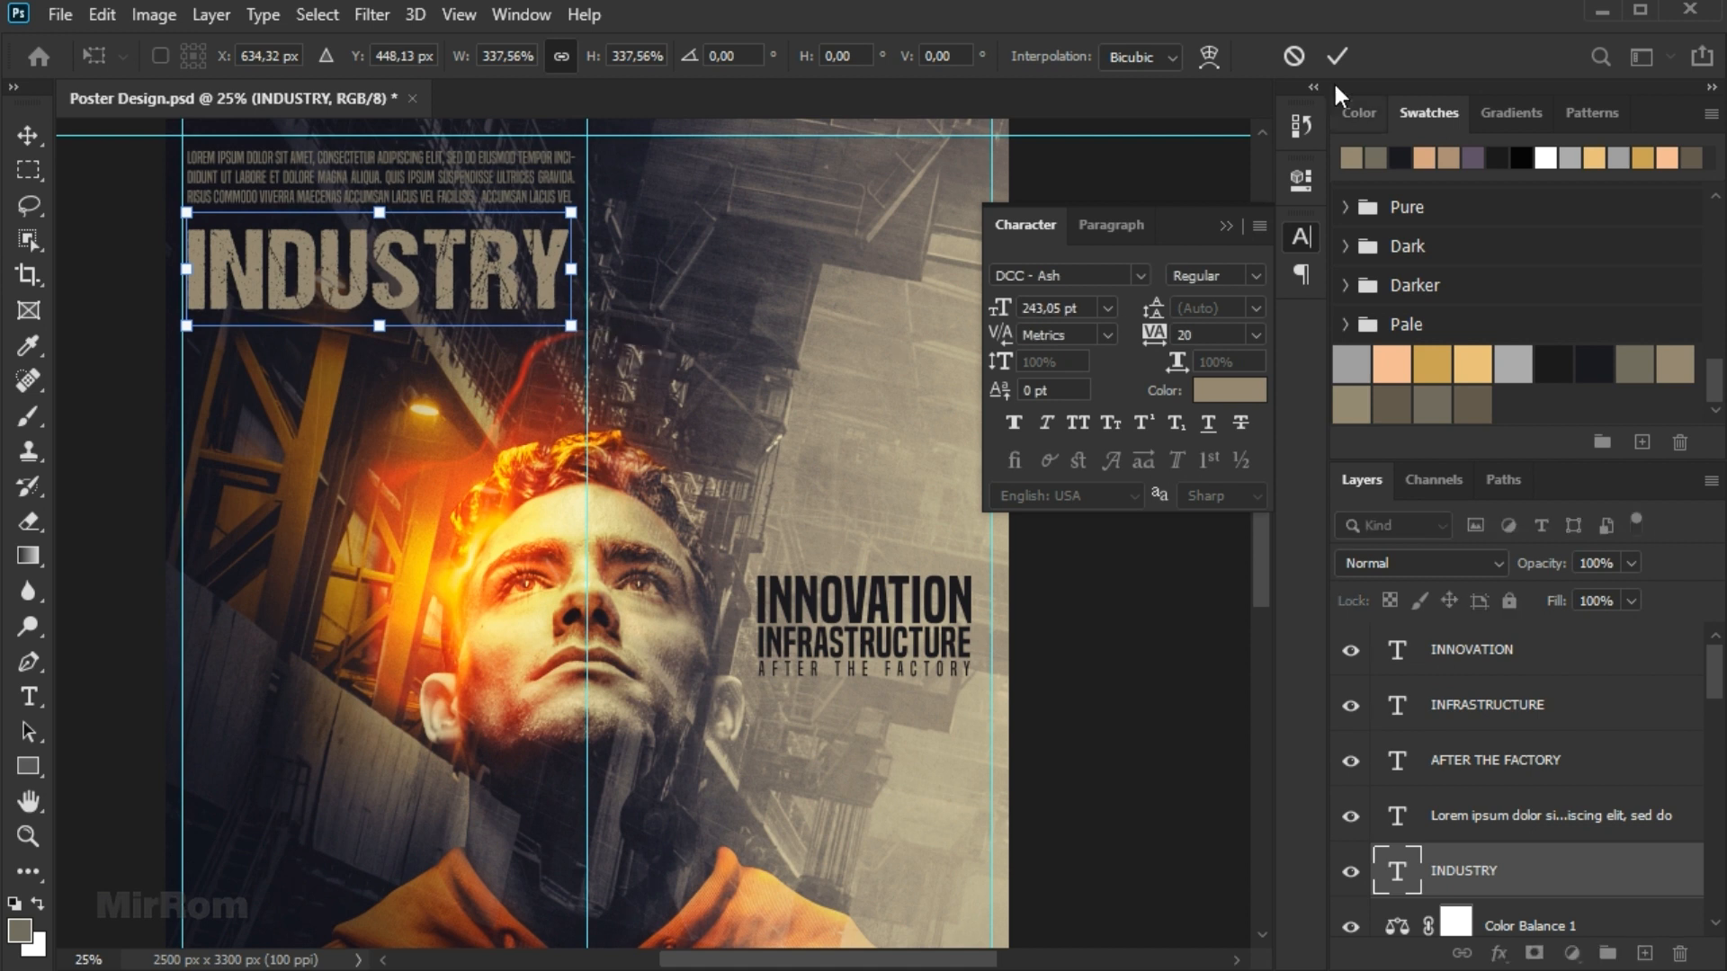
click(1337, 56)
drag(520, 277, 516, 264)
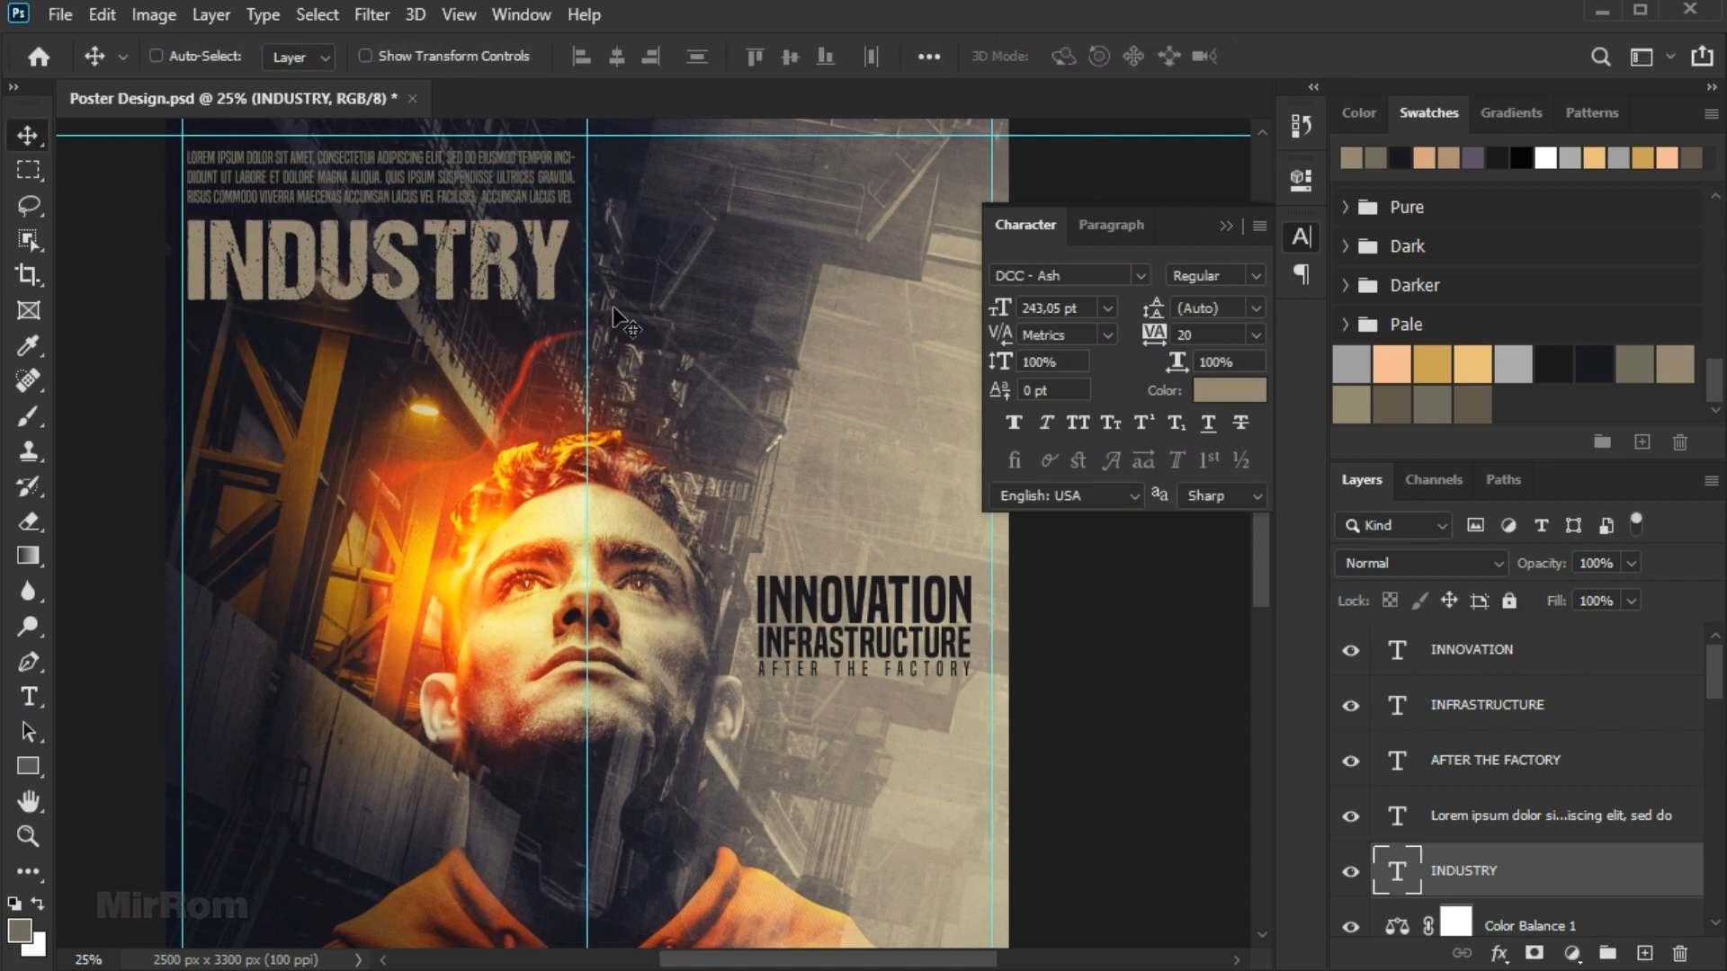
click(1631, 564)
drag(1637, 592, 1530, 590)
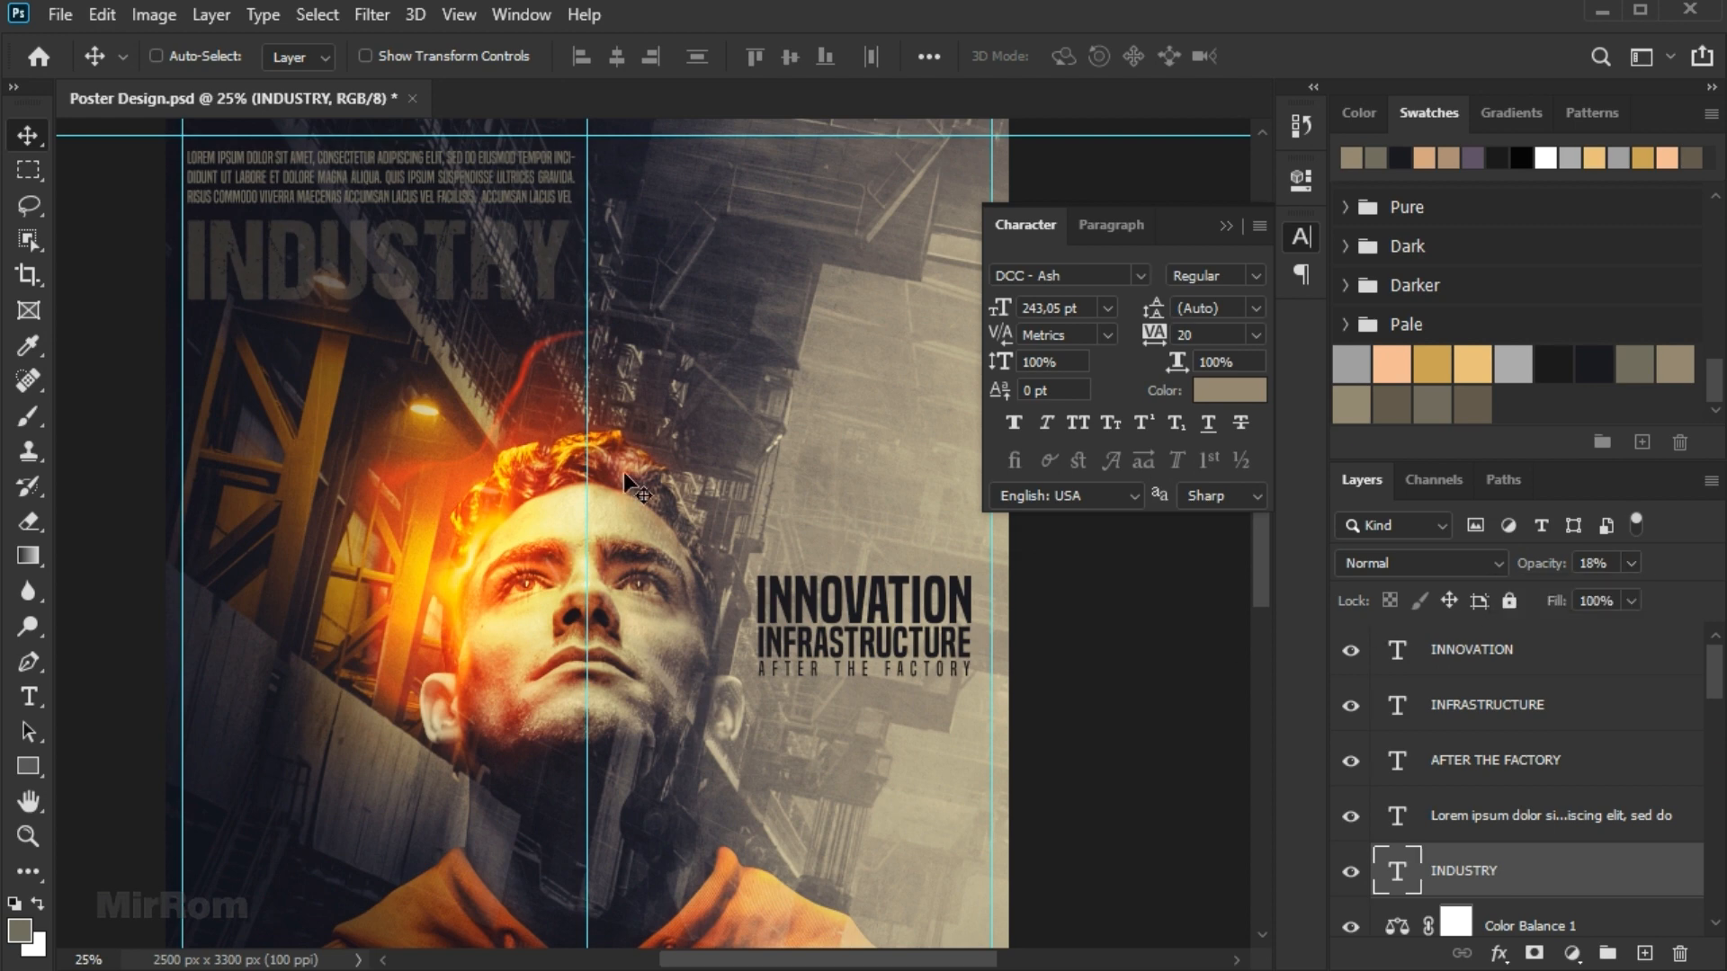
Add the text PATERSIONE directly above the Color Balance 1 layer, on the lower left part of the hoodie.
scroll(499, 432, down, 5)
scroll(493, 427, down, 2)
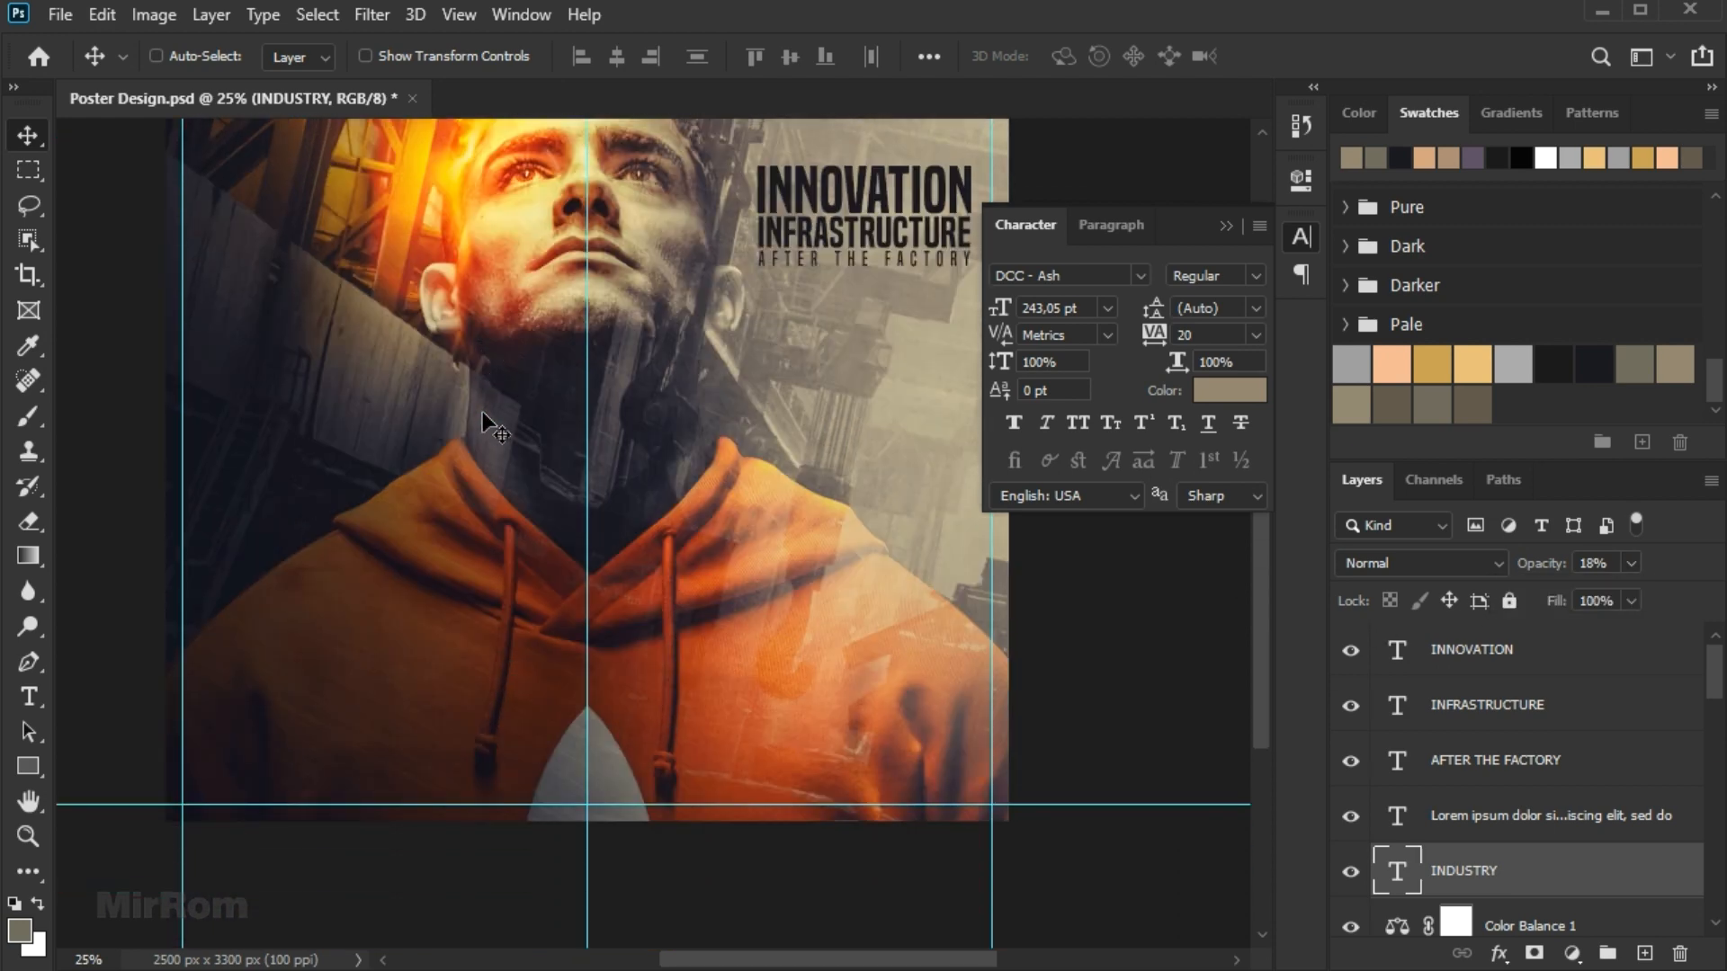
click(1534, 922)
scroll(371, 635, down, 1)
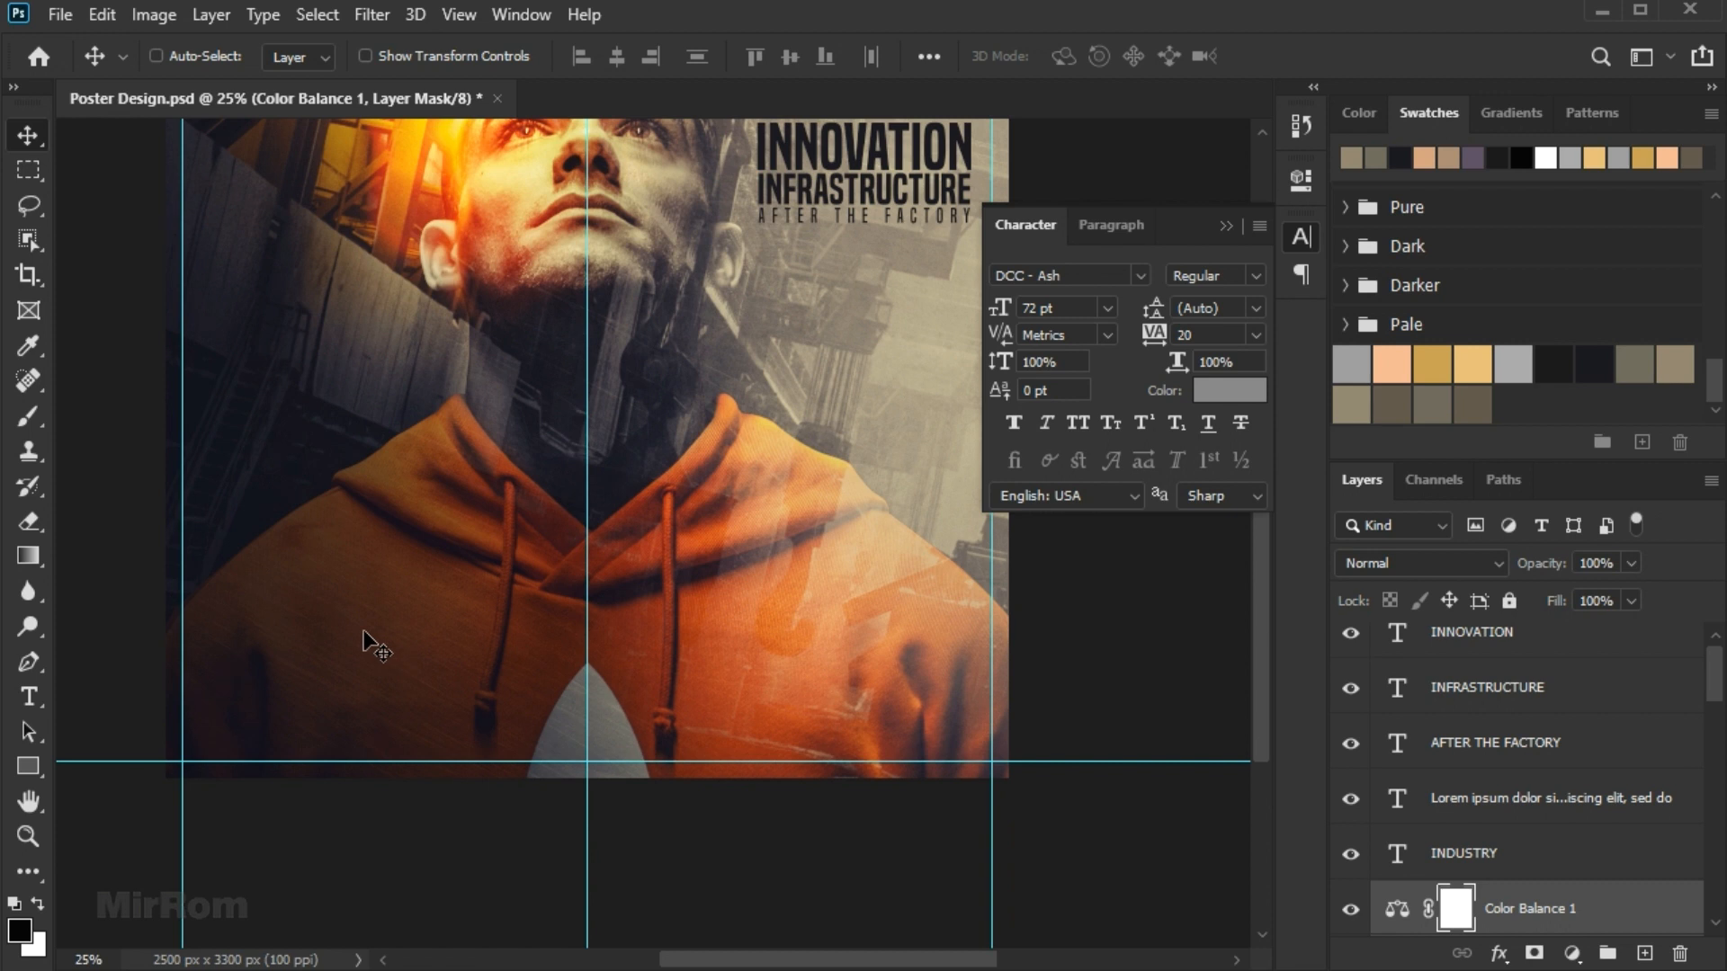
key(t)
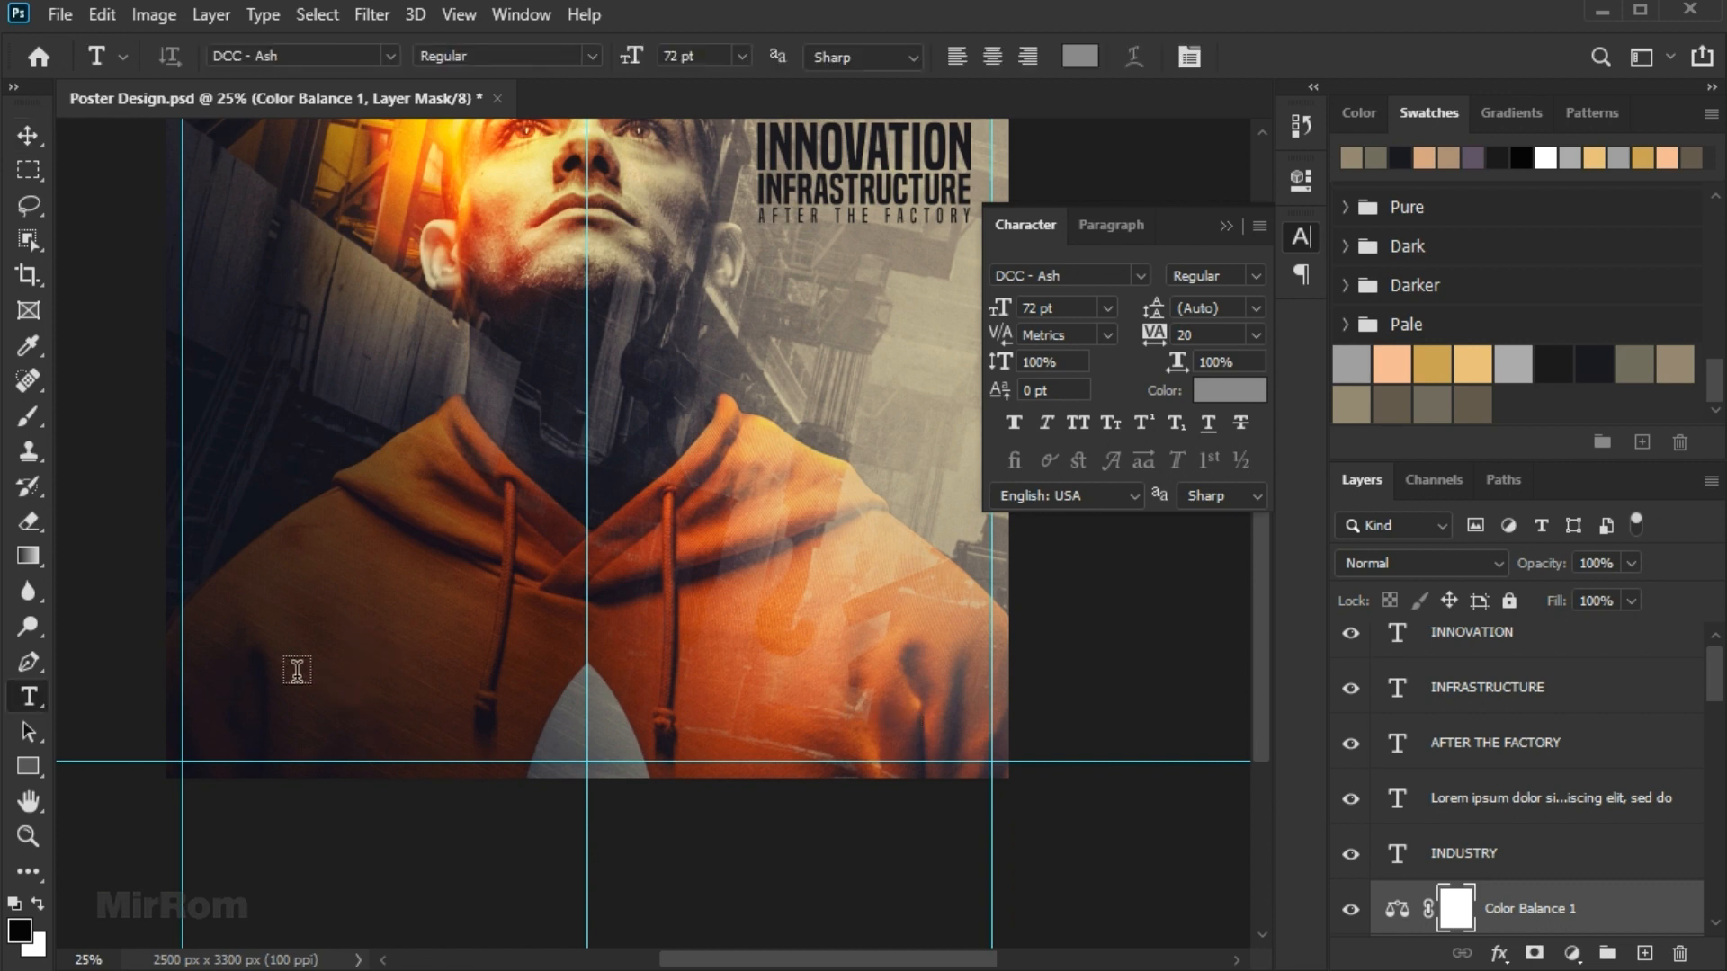
click(293, 668)
text(PATERSIONE)
click(1287, 56)
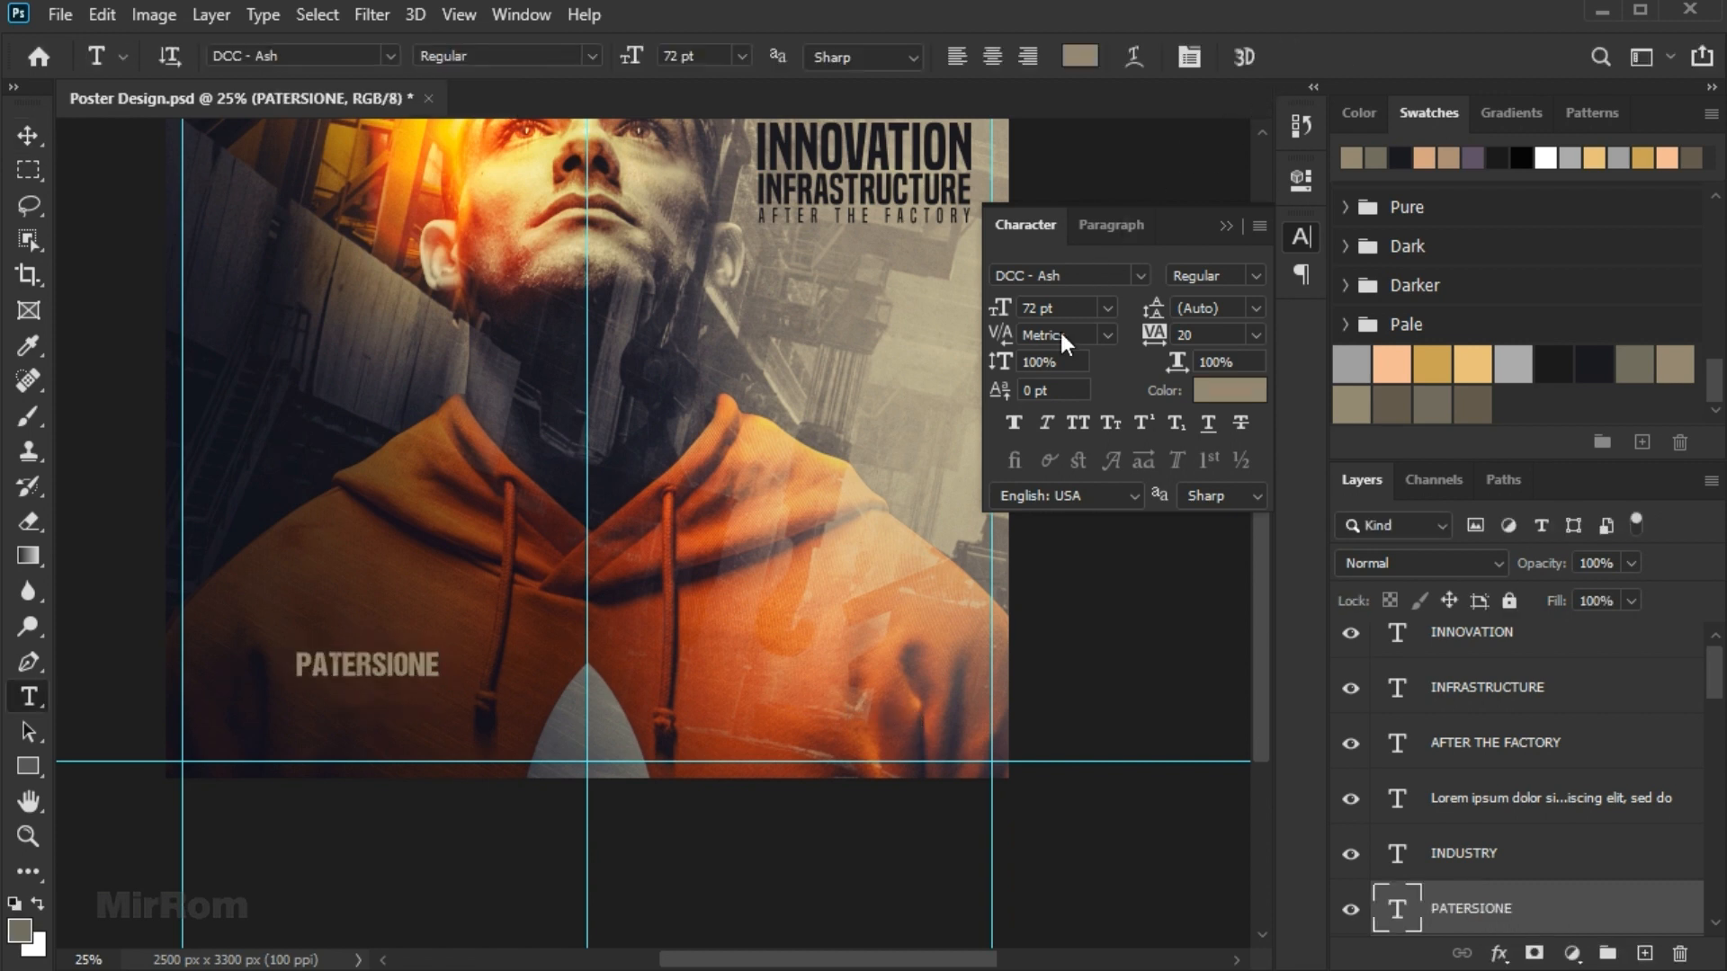
Scale PATERSIONE to about 265,85% to match INDUSTRY's width and move it down to the bottom guide.
key(v)
drag(430, 670, 551, 765)
key(ctrl+t)
key(ctrl+minus)
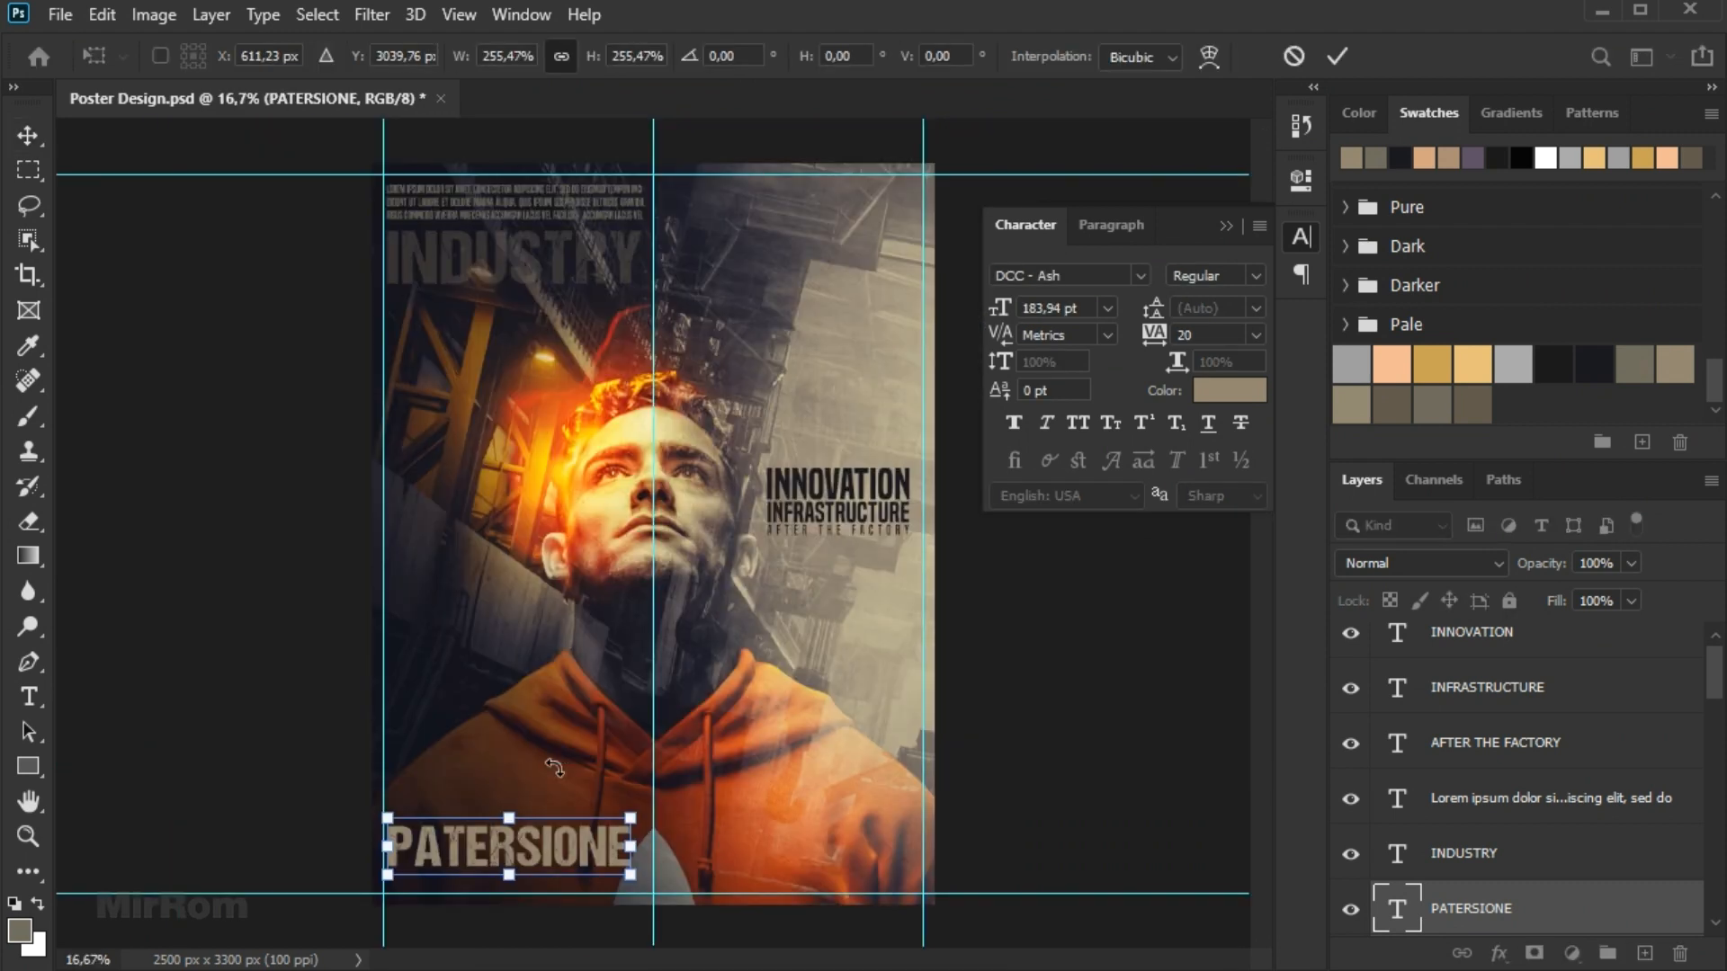
drag(627, 876, 639, 876)
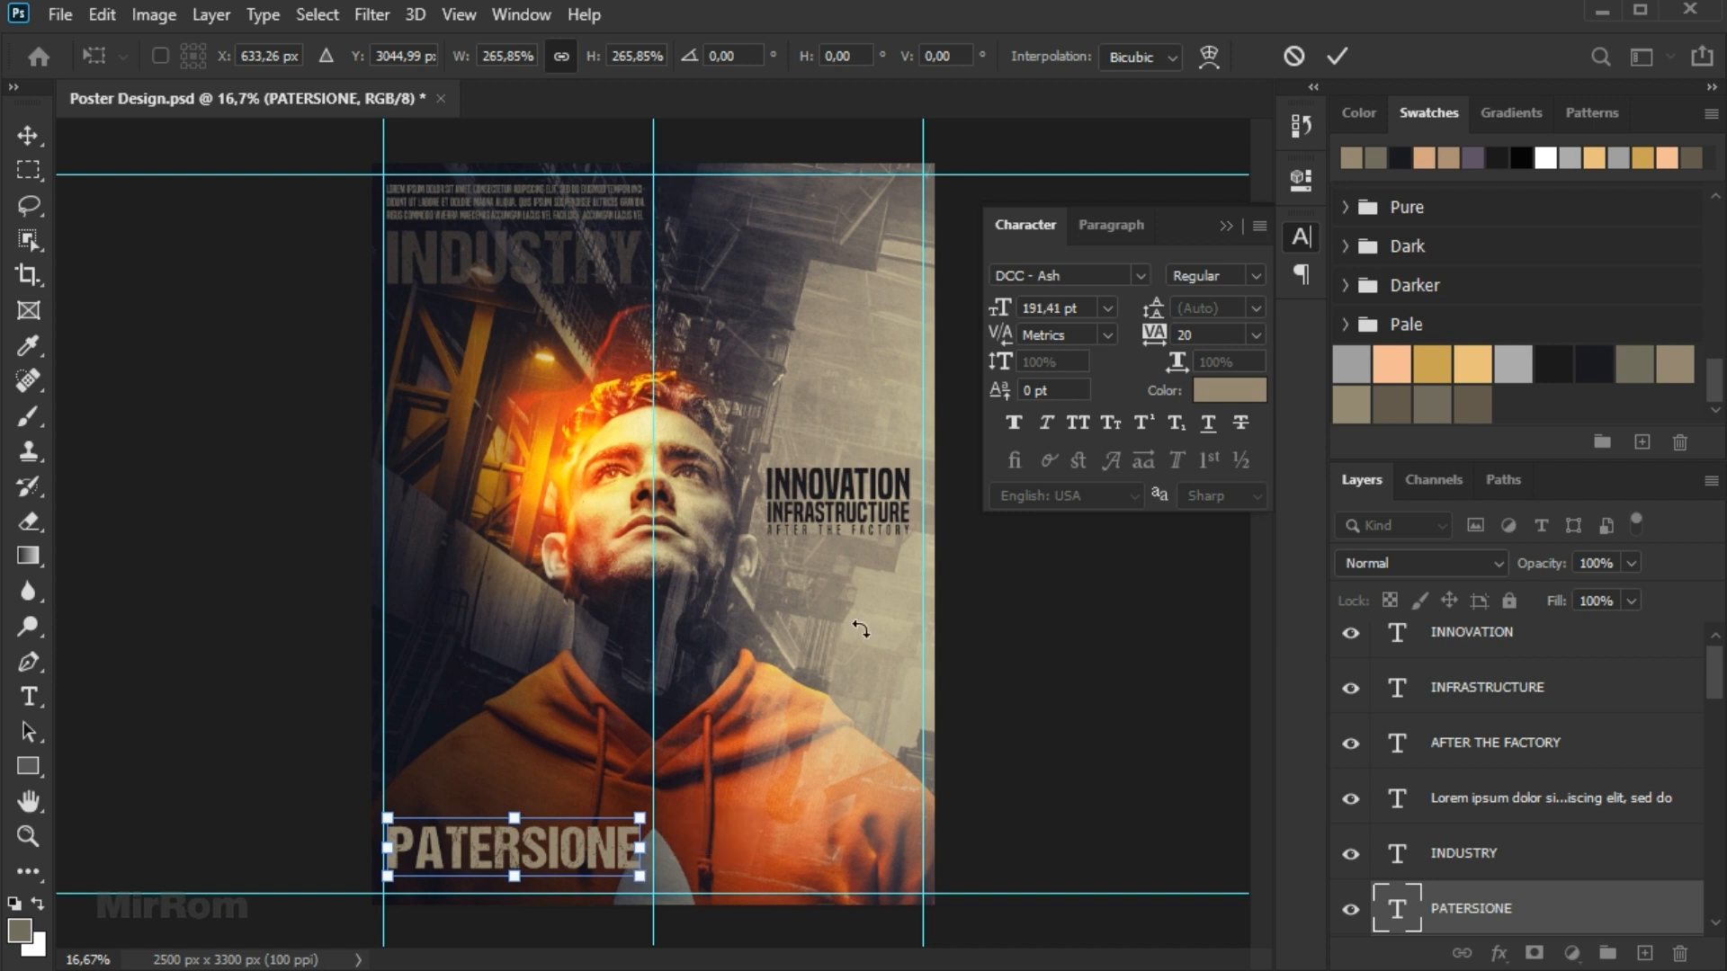
click(1337, 55)
drag(575, 778, 573, 808)
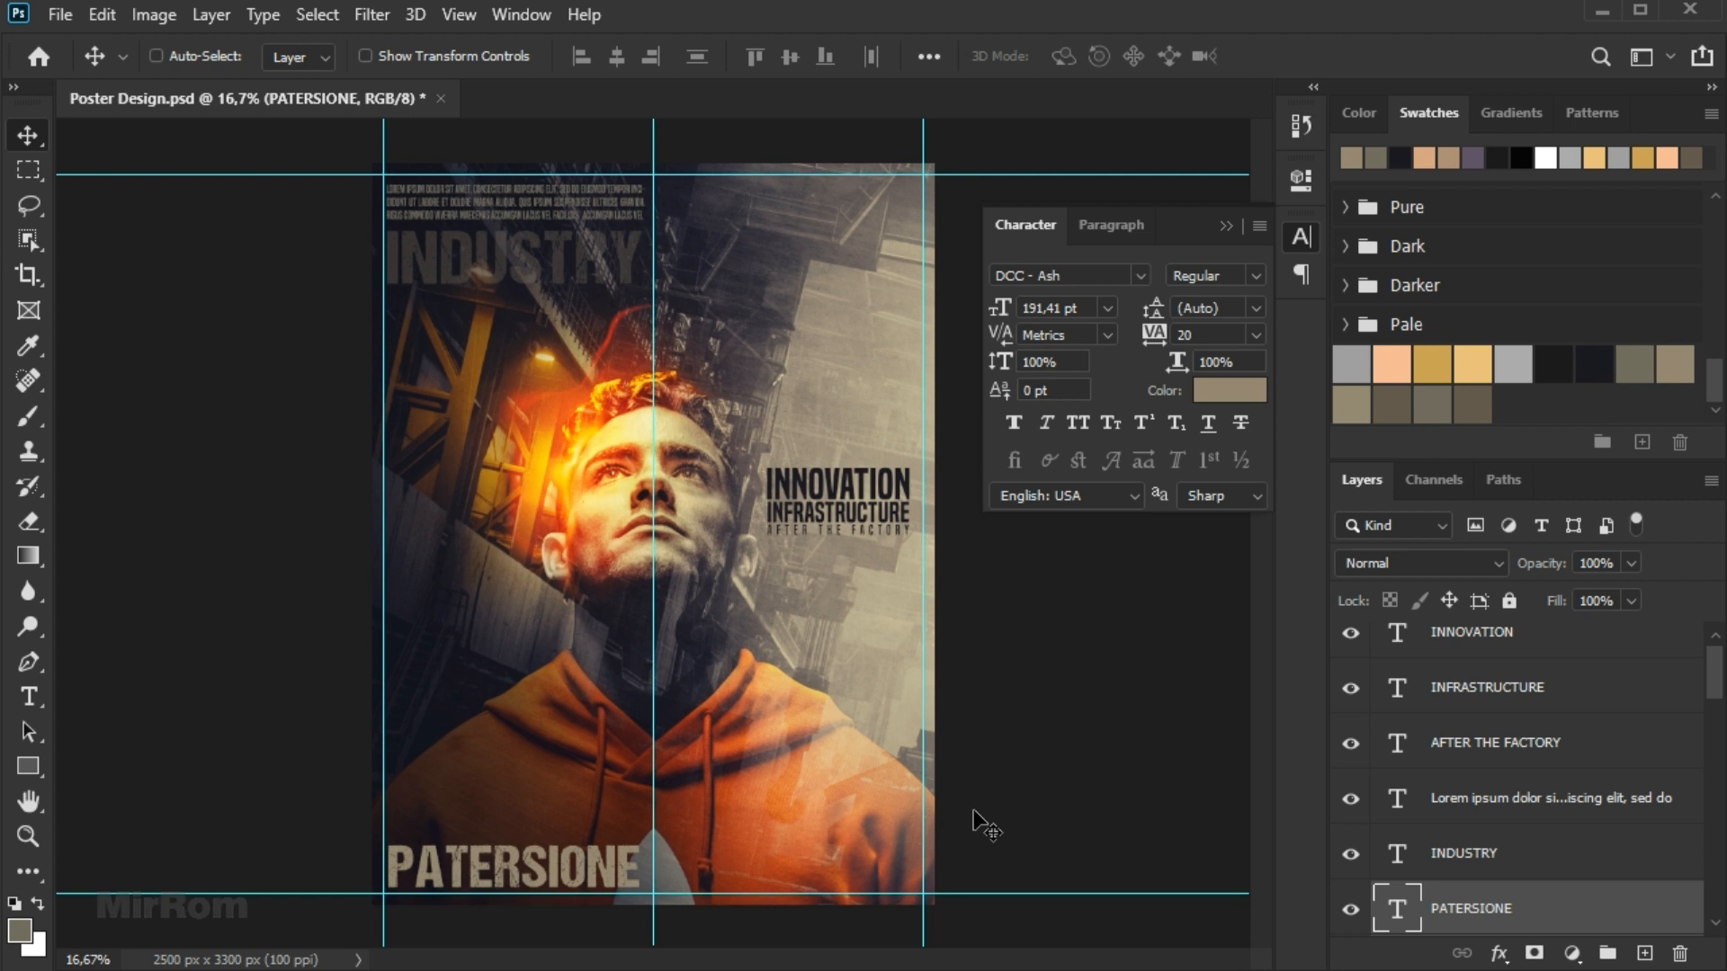
Set the PATERSIONE text's color to 928670.
click(1231, 394)
drag(1196, 360, 1070, 217)
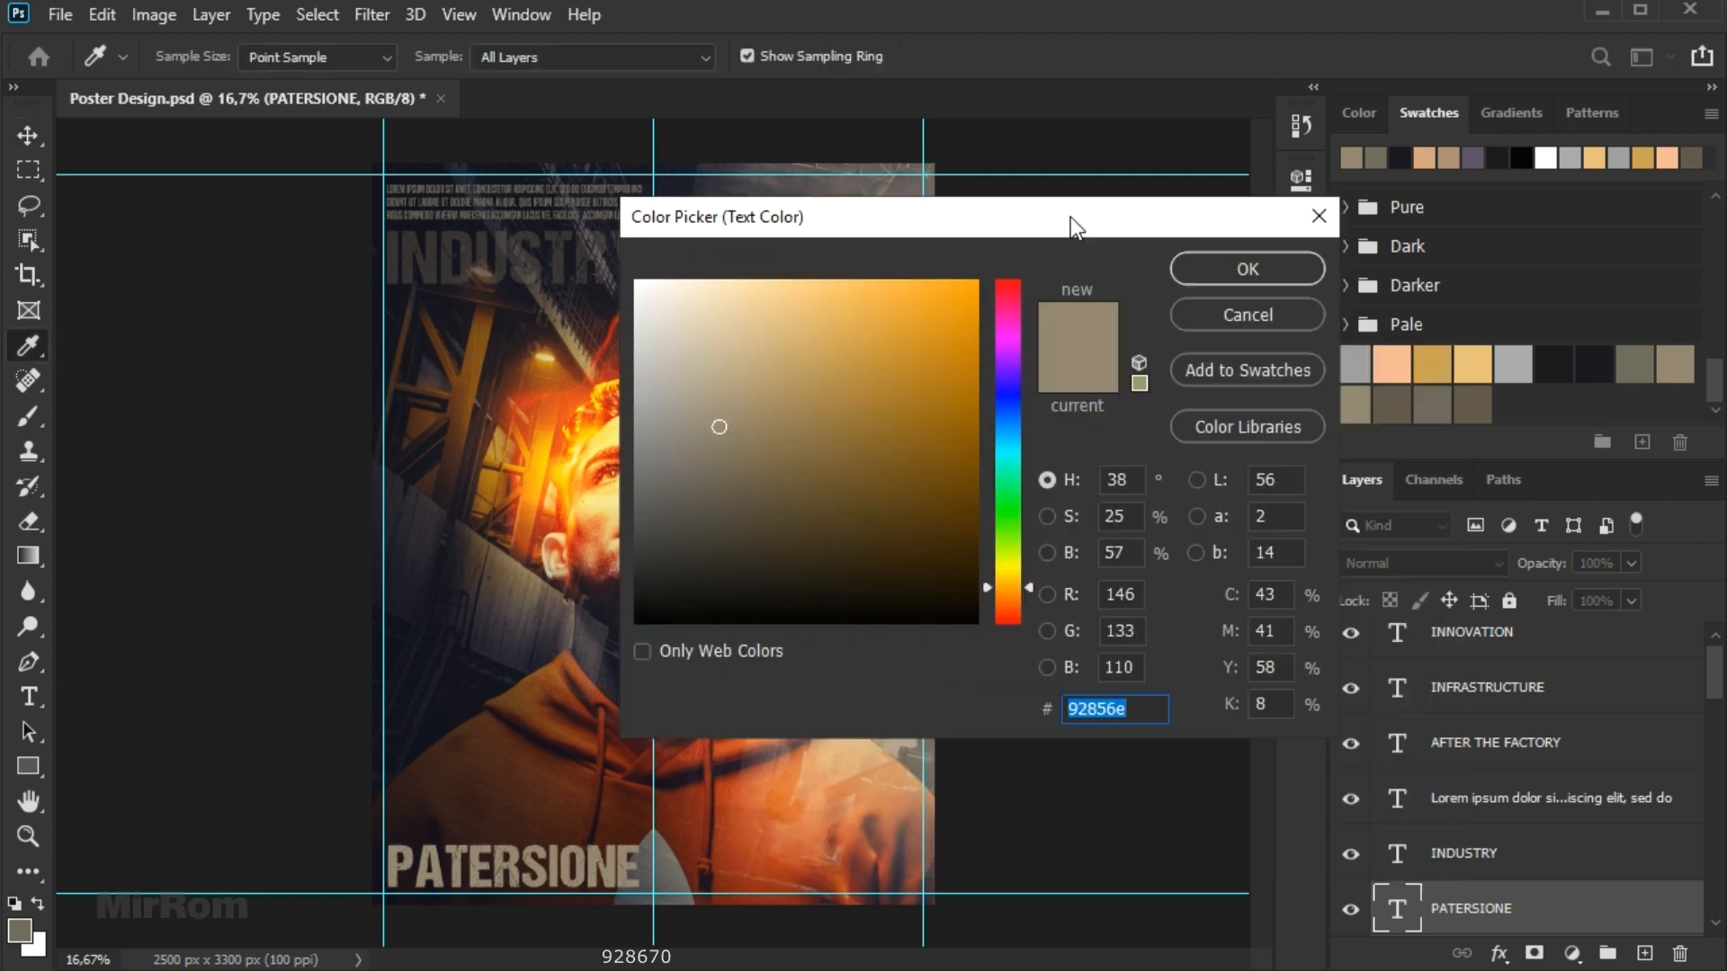
text(928670)
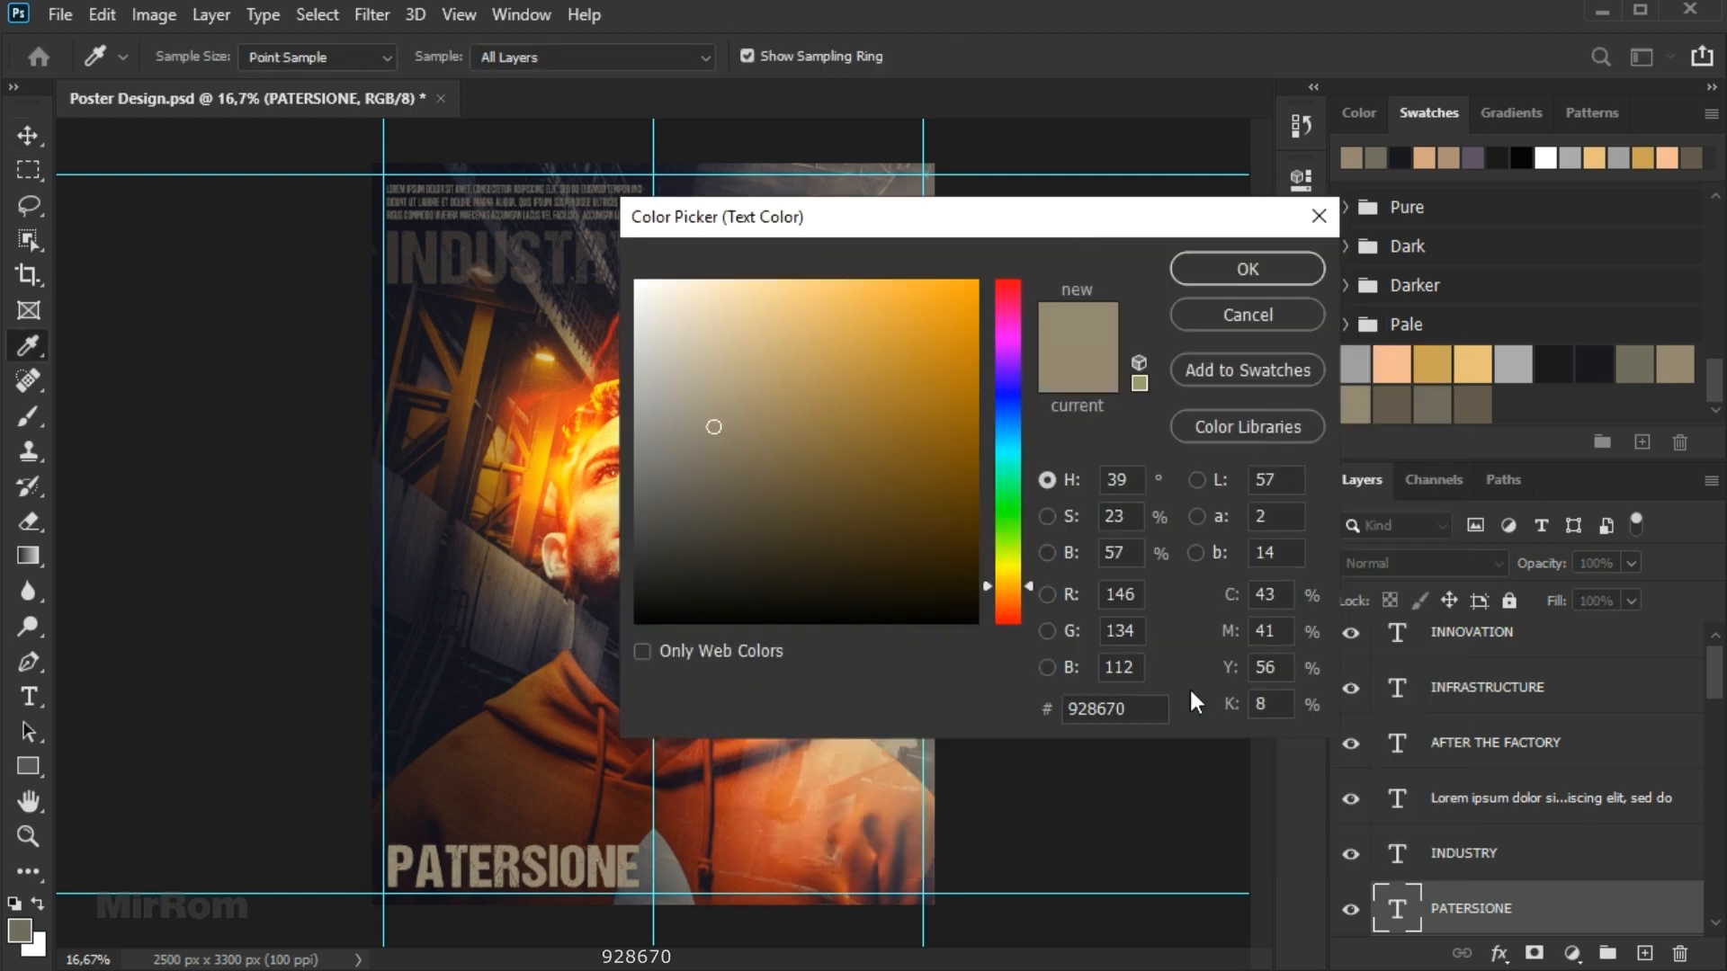
click(1230, 271)
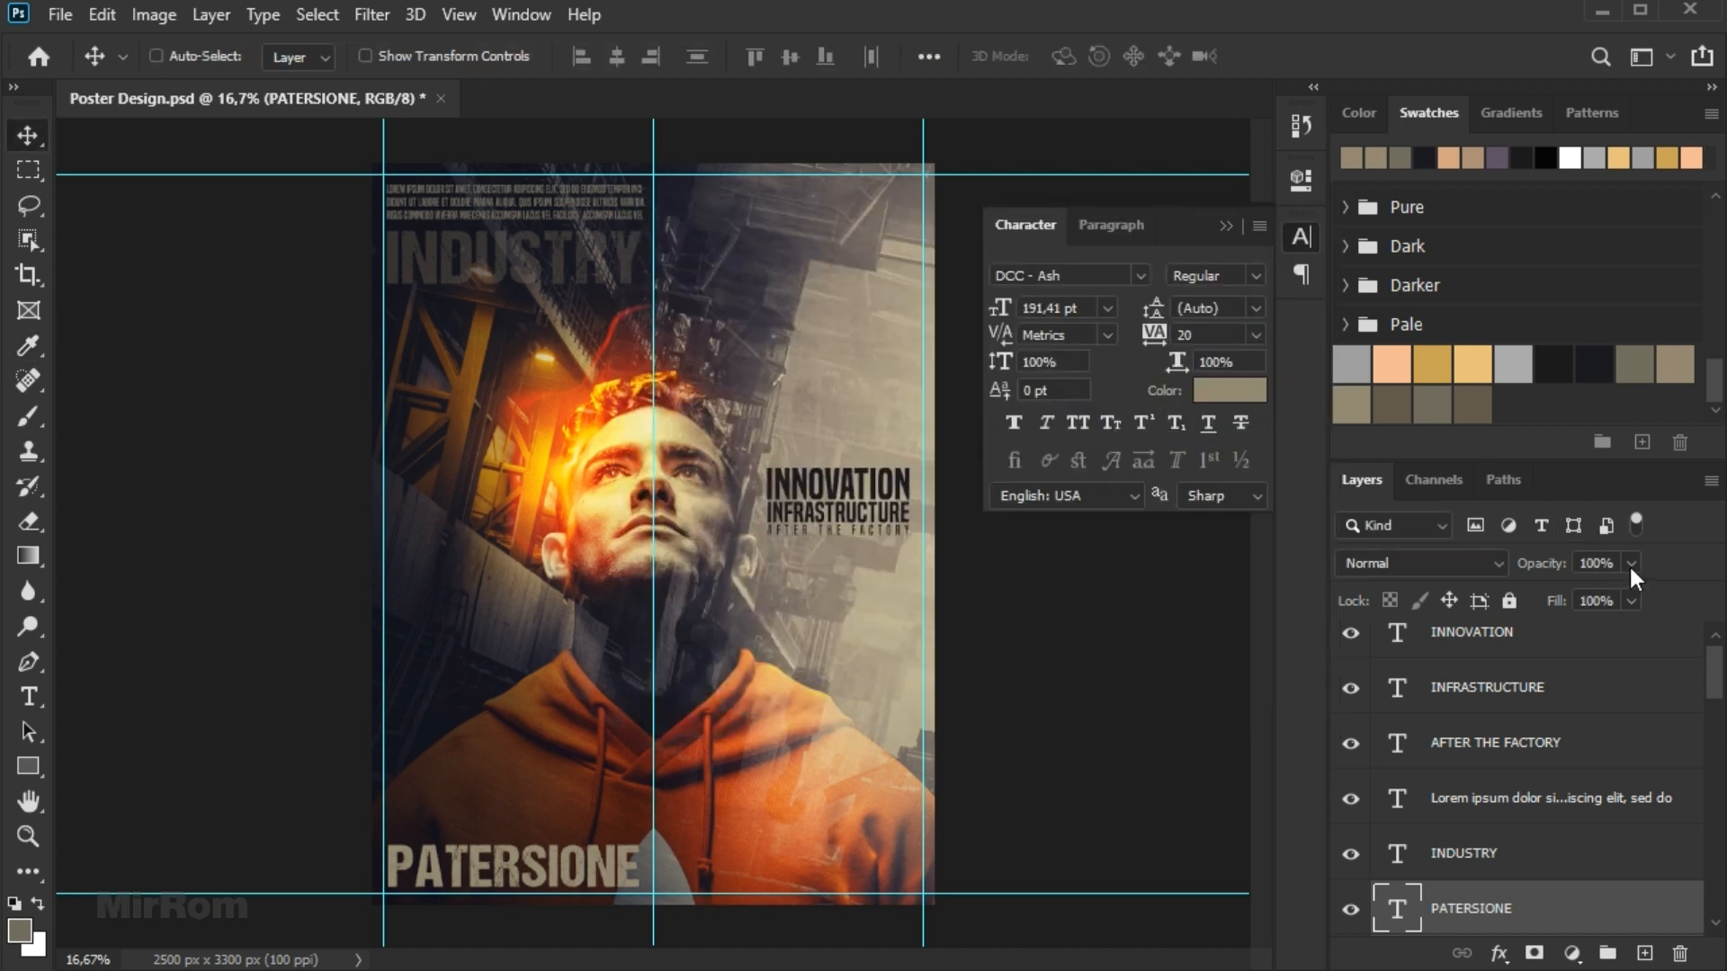
Lower the PATERSIONE layer's opacity to 18% and save the document.
drag(1627, 583, 1533, 592)
click(1602, 565)
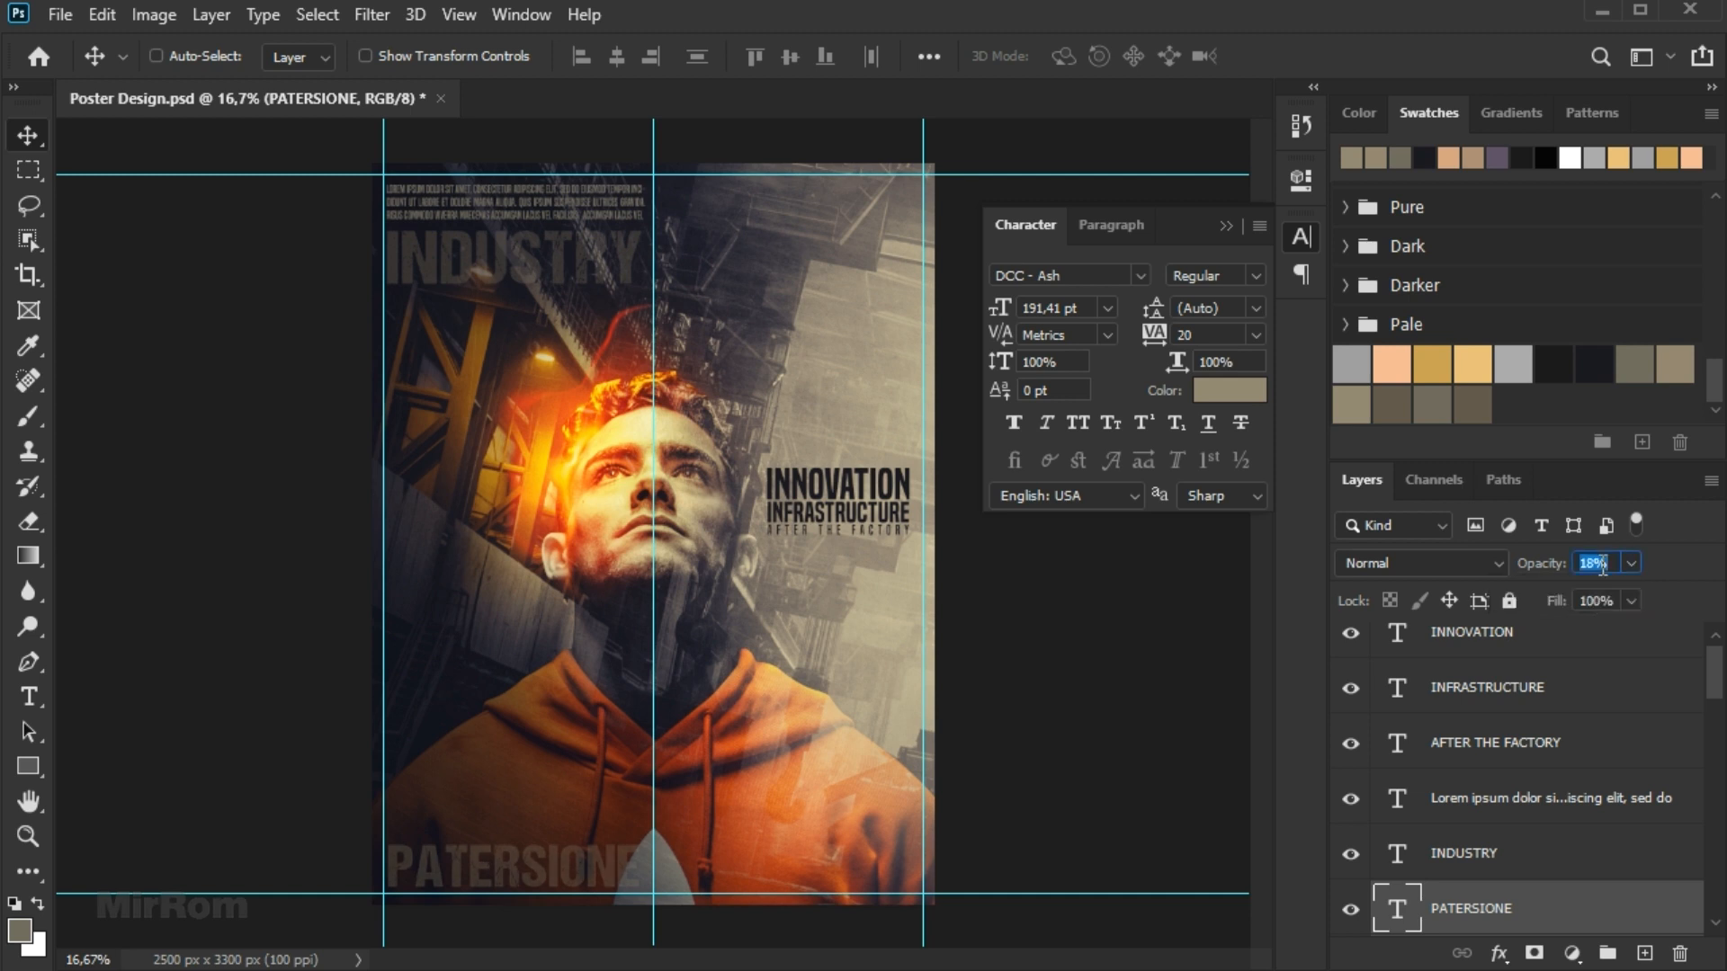
scroll(1520, 828, down, 2)
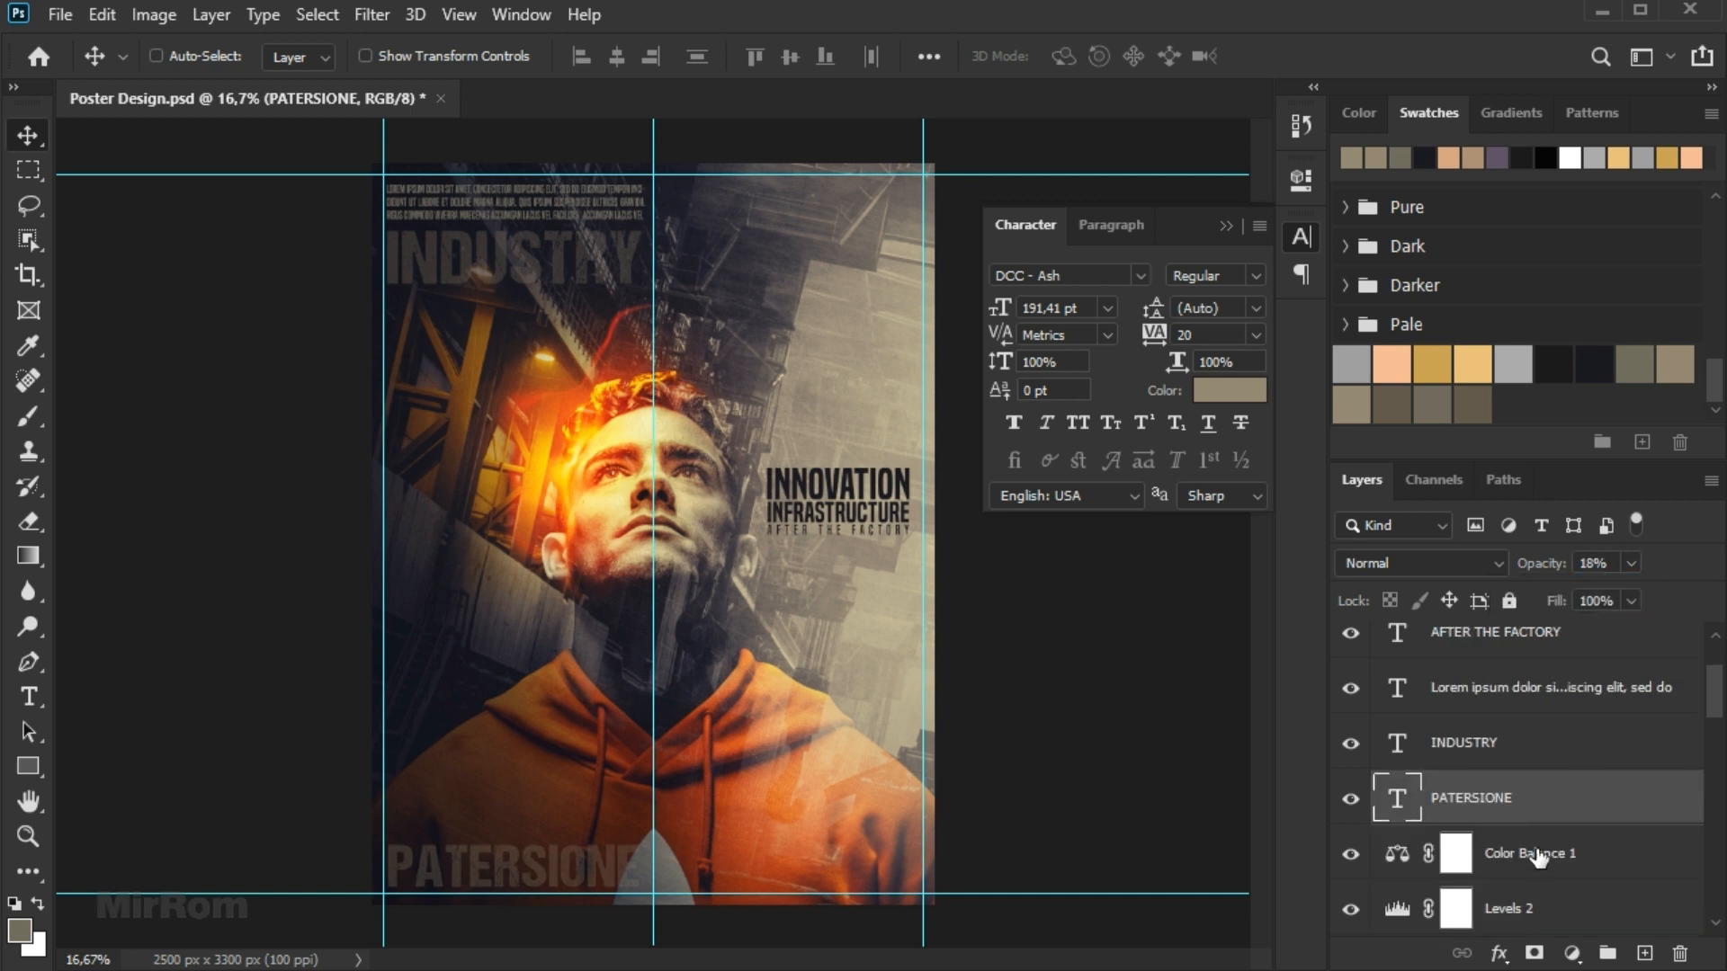
click(1538, 854)
key(ctrl+s)
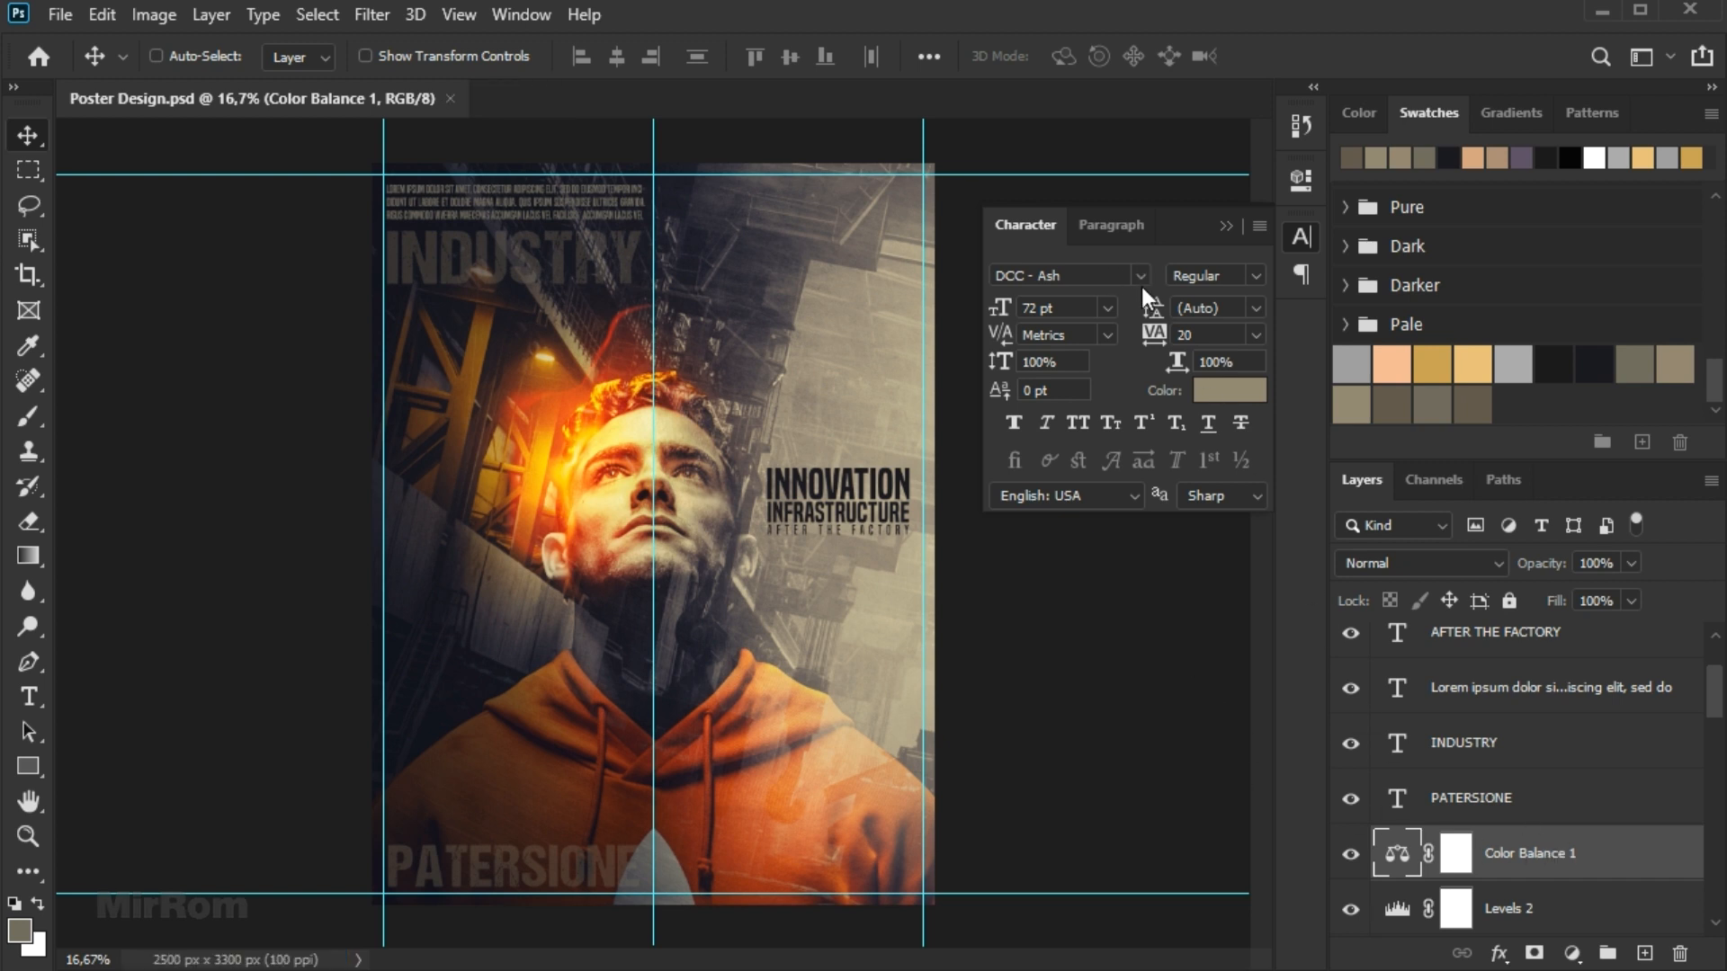
With the Color Balance 1 layer active, set the type settings to Kenyan Coffee Regular, 40 pt, color 62574a.
click(1091, 276)
text(Kenyan)
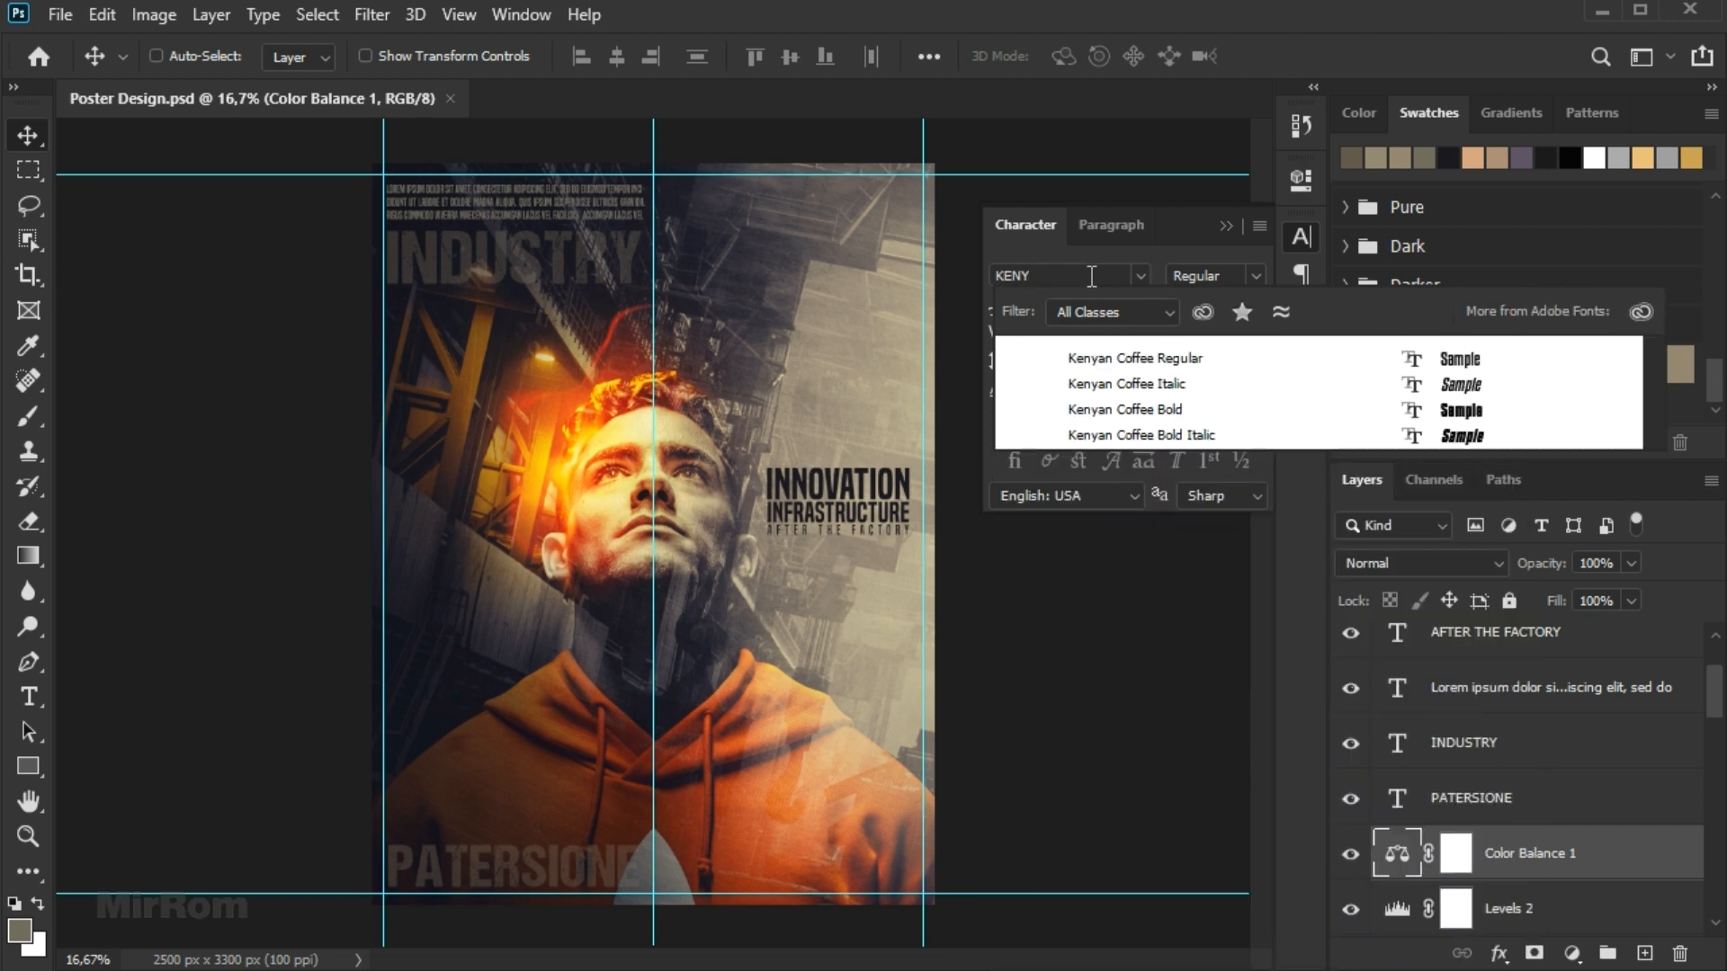
key(Return)
click(1108, 308)
click(1088, 589)
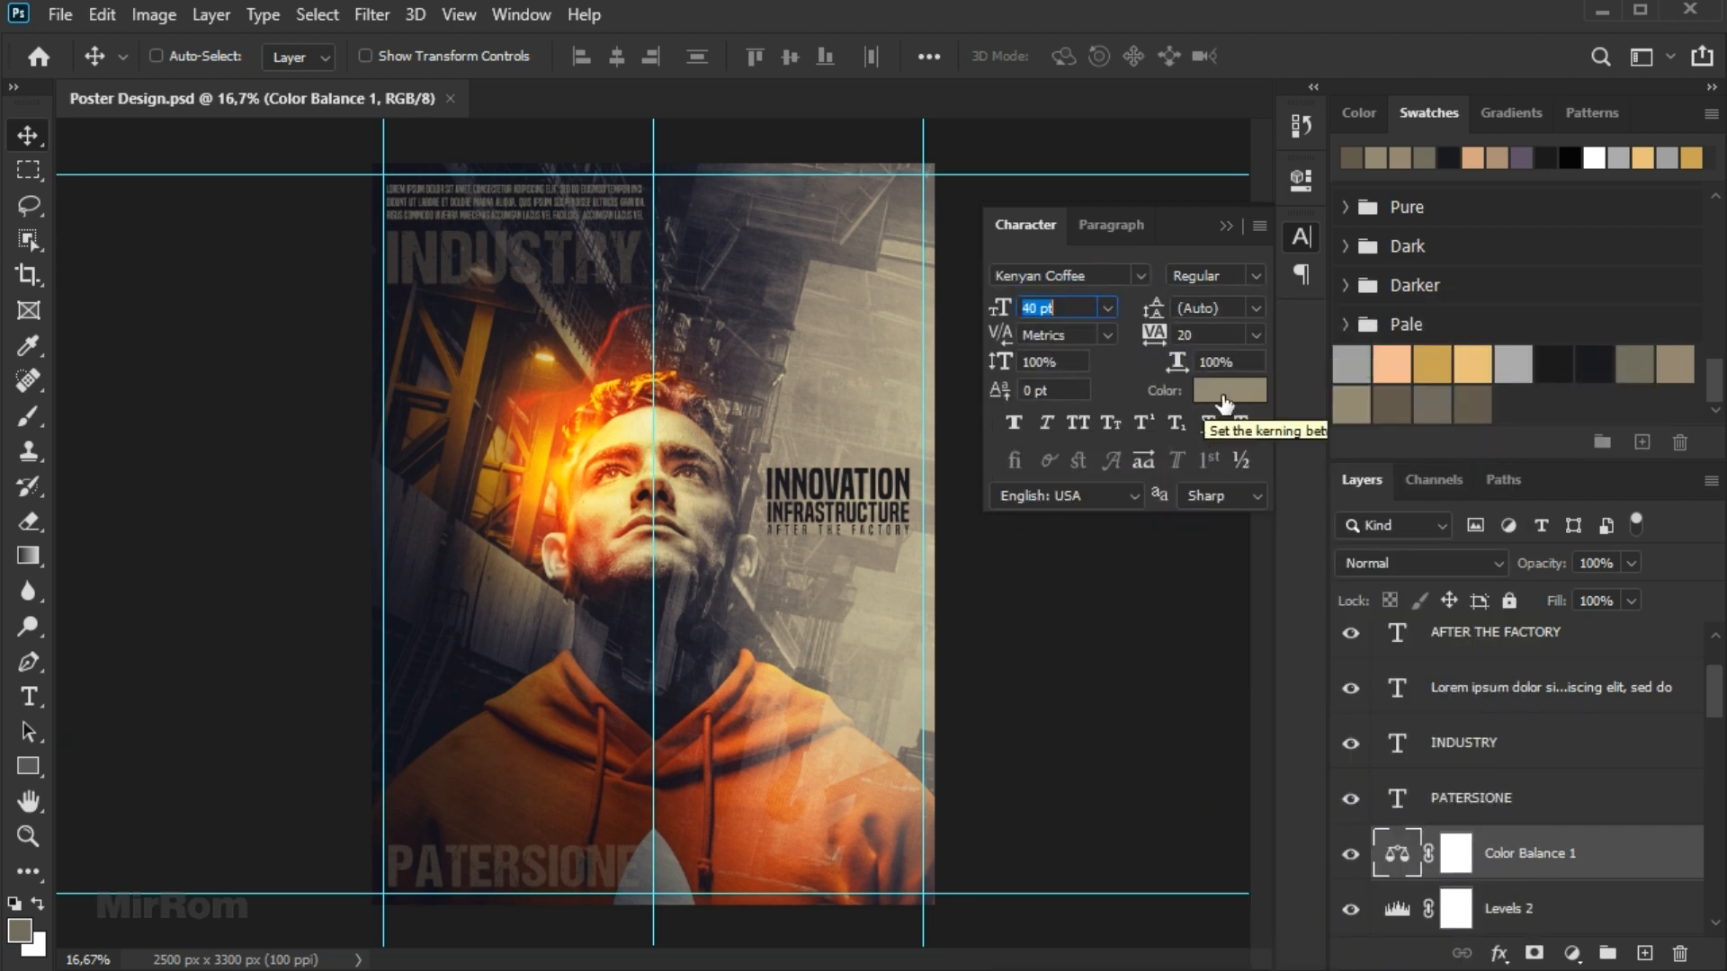
click(1232, 392)
click(1389, 403)
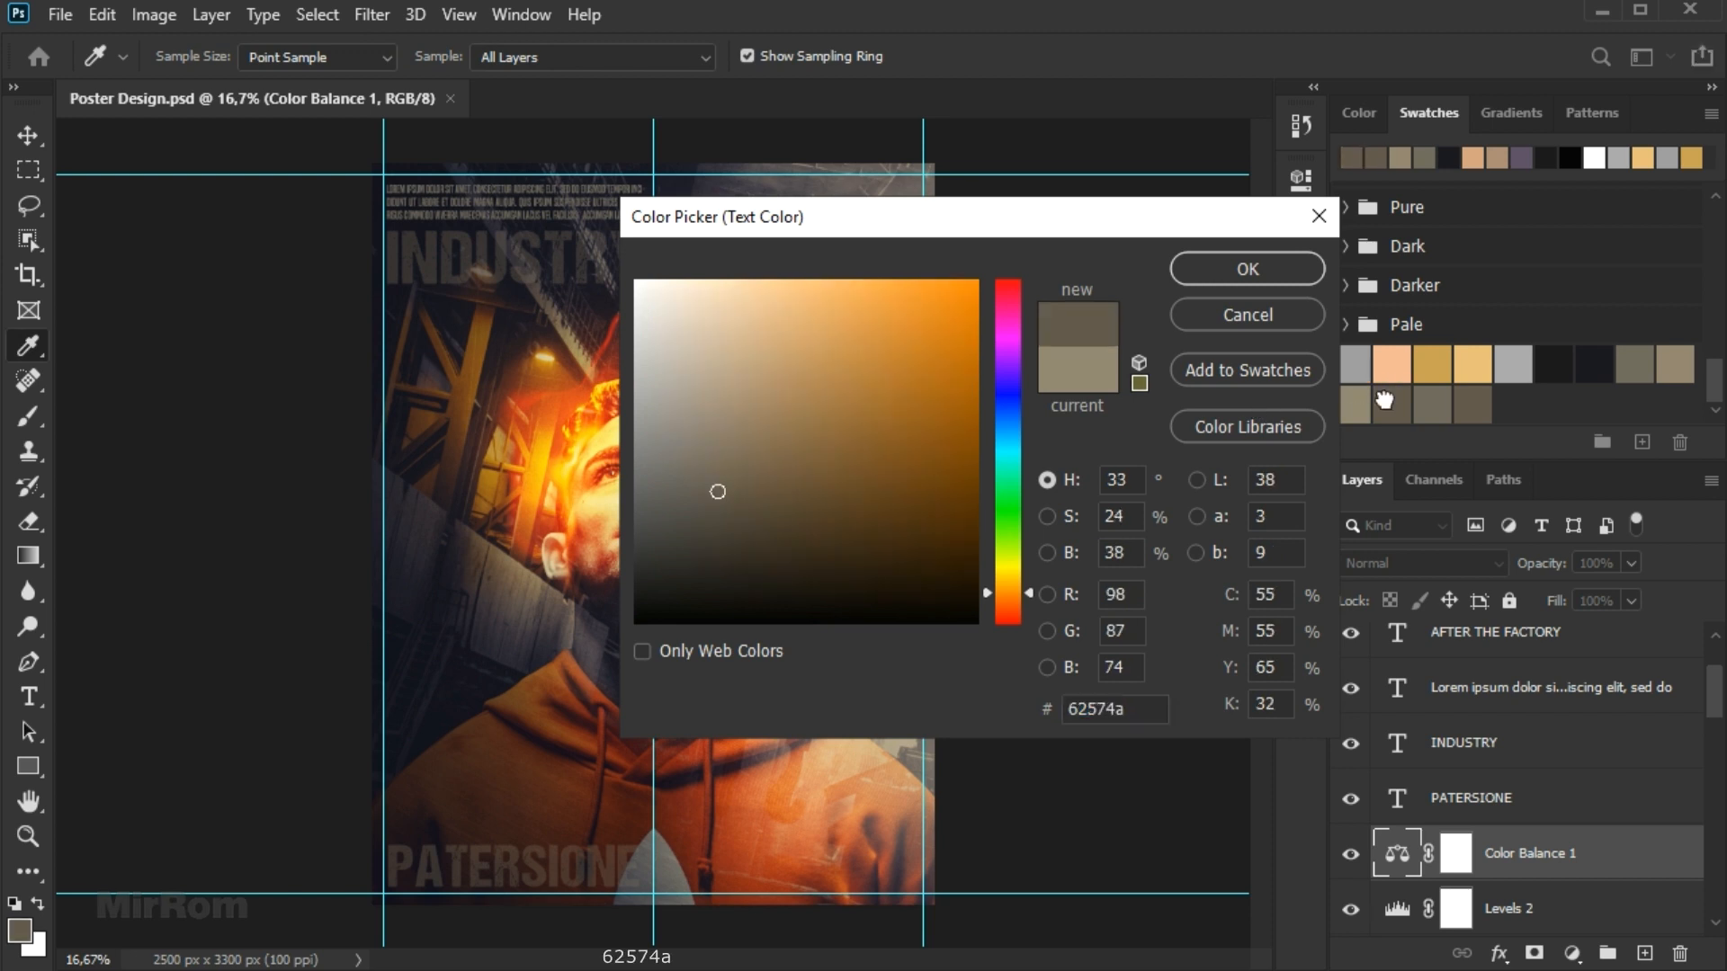
click(1249, 270)
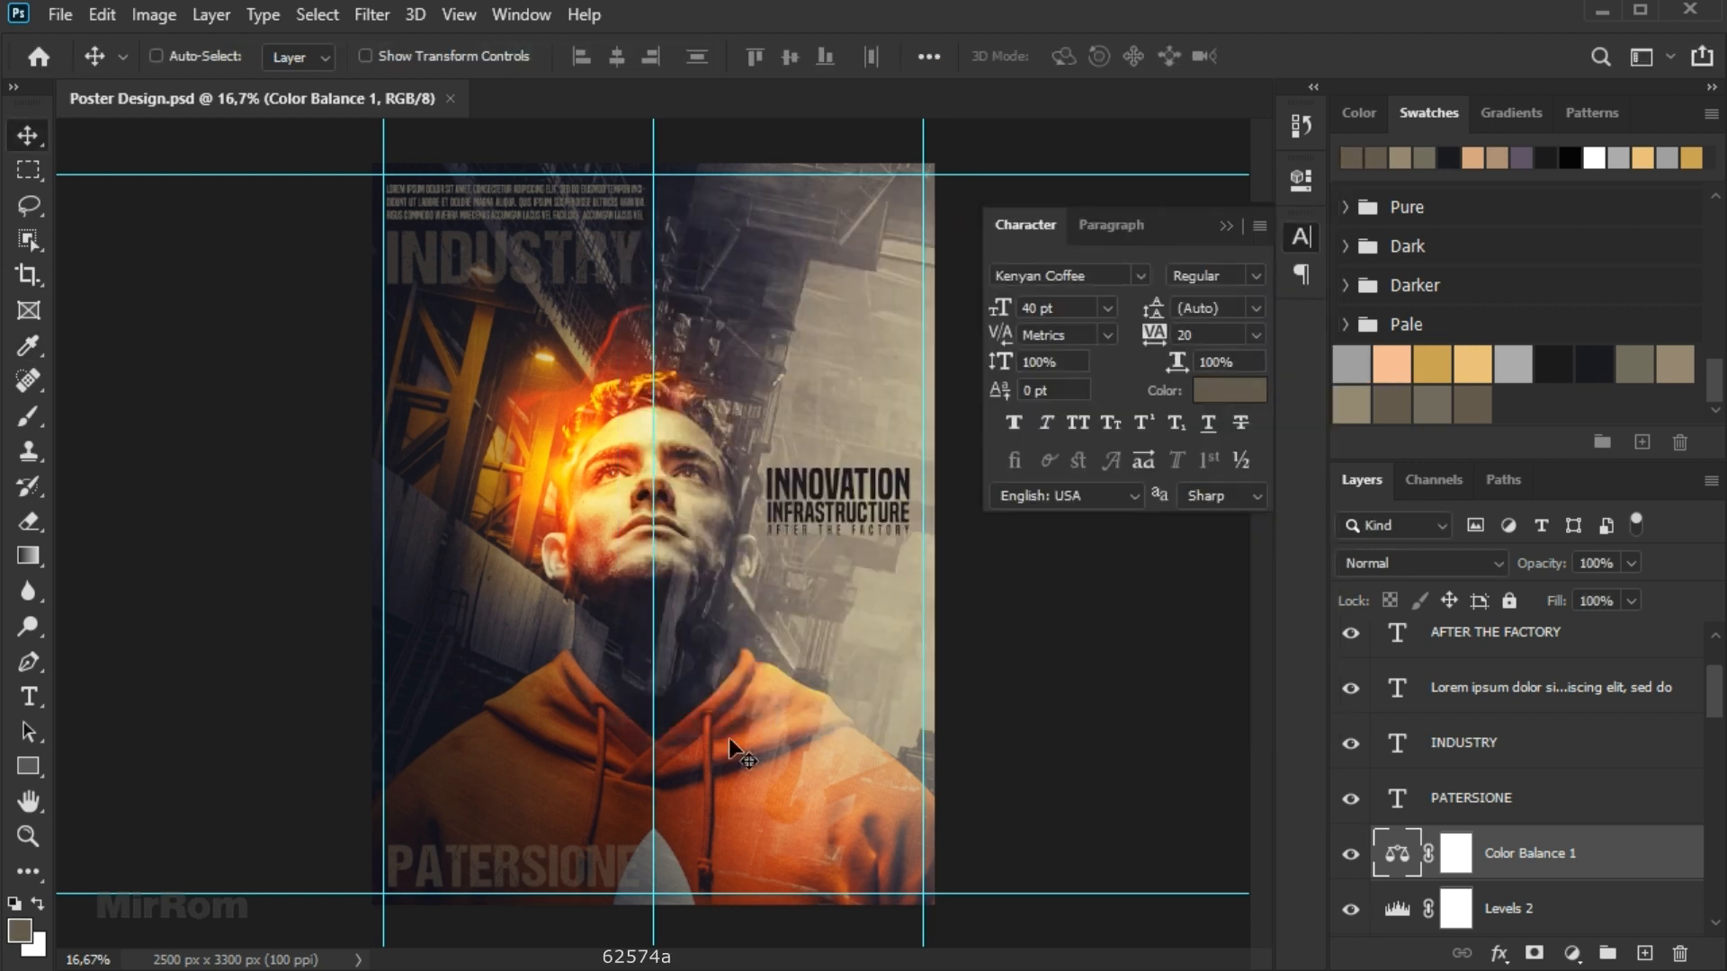
click(456, 785)
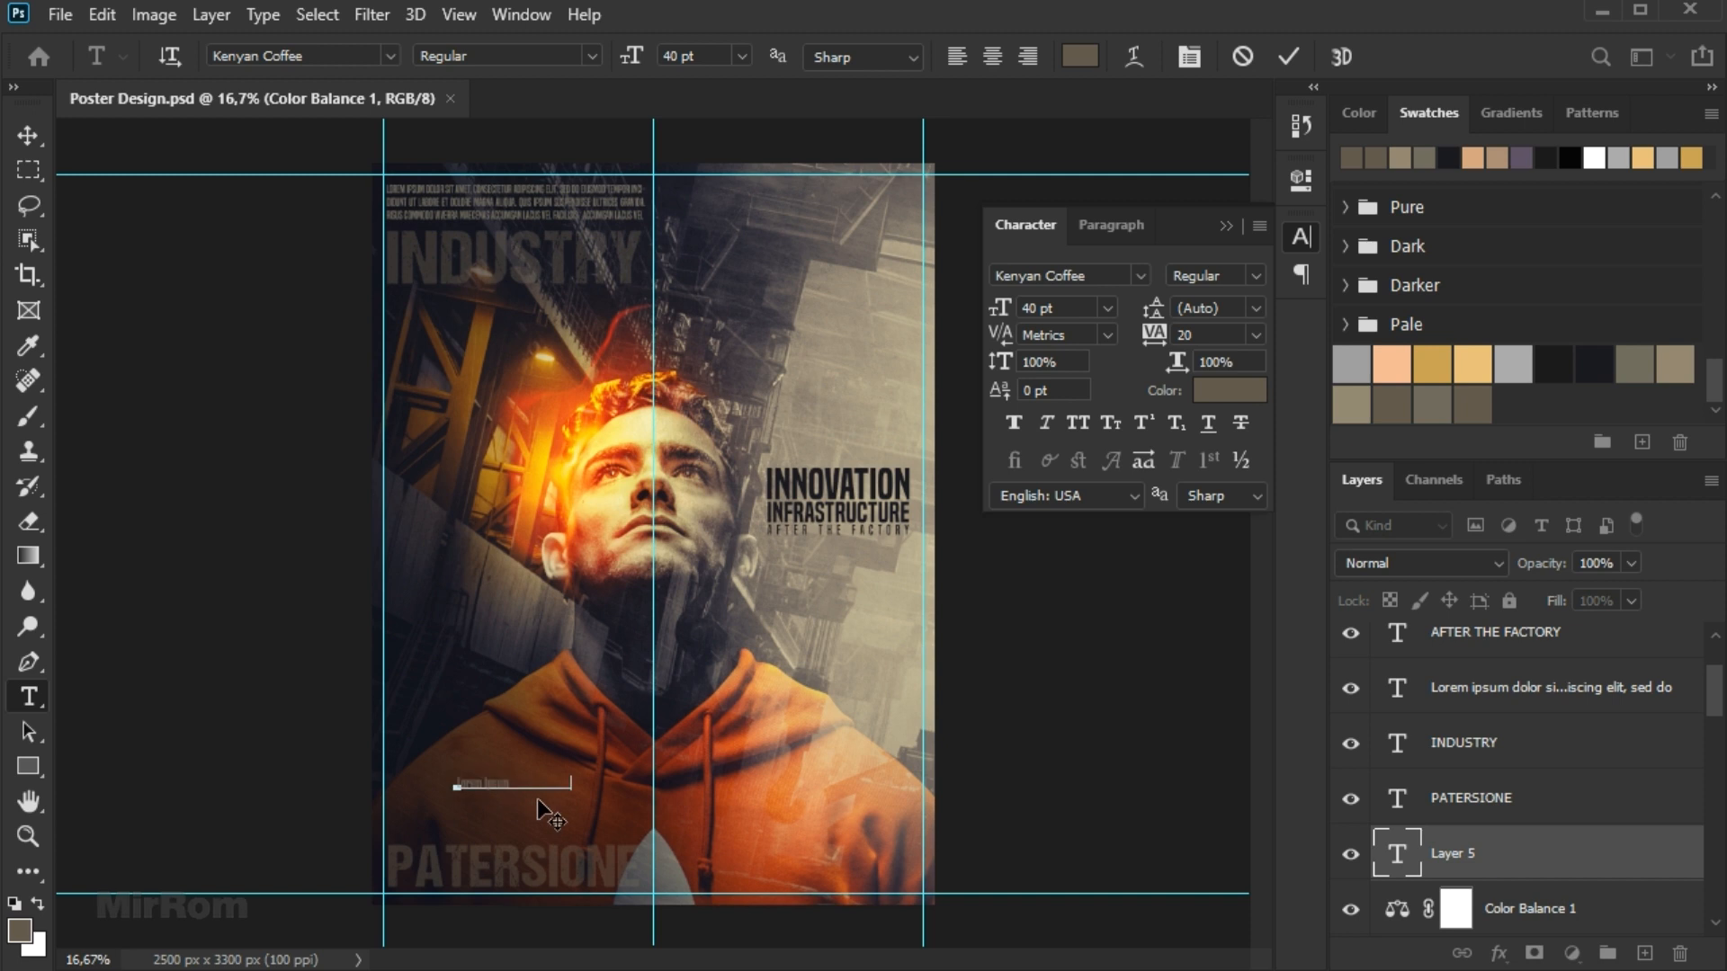
click(1289, 58)
click(1113, 227)
click(1016, 274)
key(v)
drag(580, 801, 512, 846)
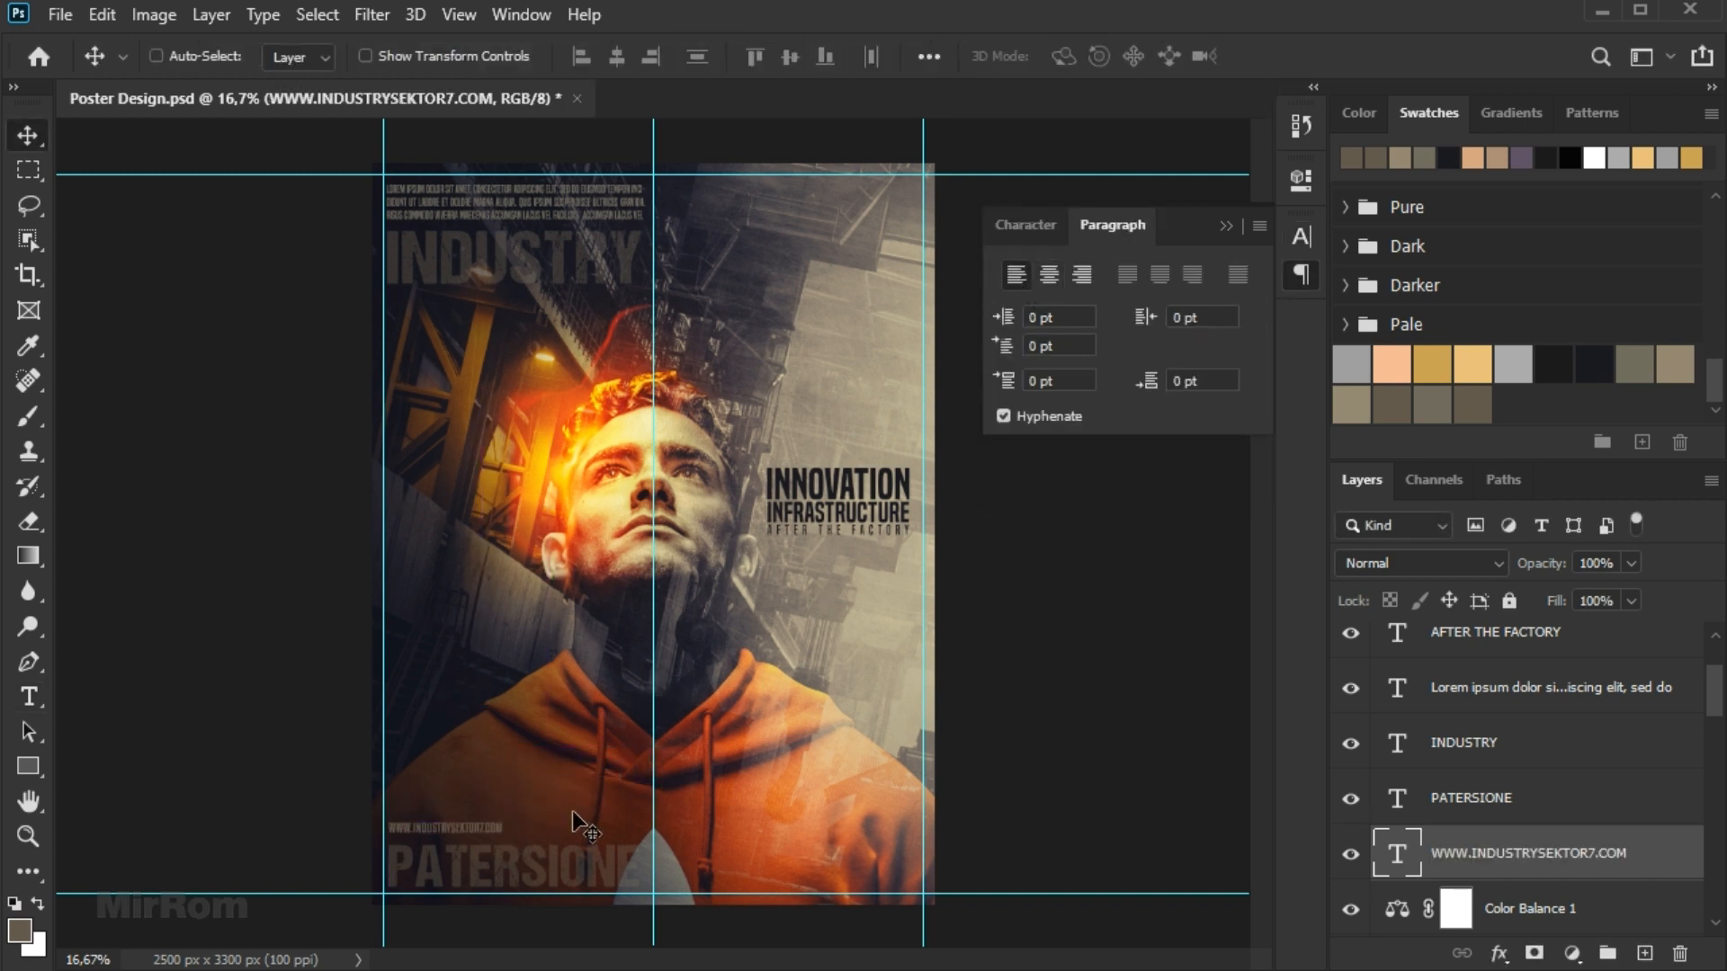
Widen the web address text's tracking to 520 so it spans the width of PATERSIONE.
click(1025, 225)
mouse_move(1150, 338)
mouse_down()
mouse_move(1189, 332)
mouse_move(1154, 340)
mouse_up()
ctrl+click(666, 828)
ctrl+click(666, 829)
scroll(788, 627, down, 3)
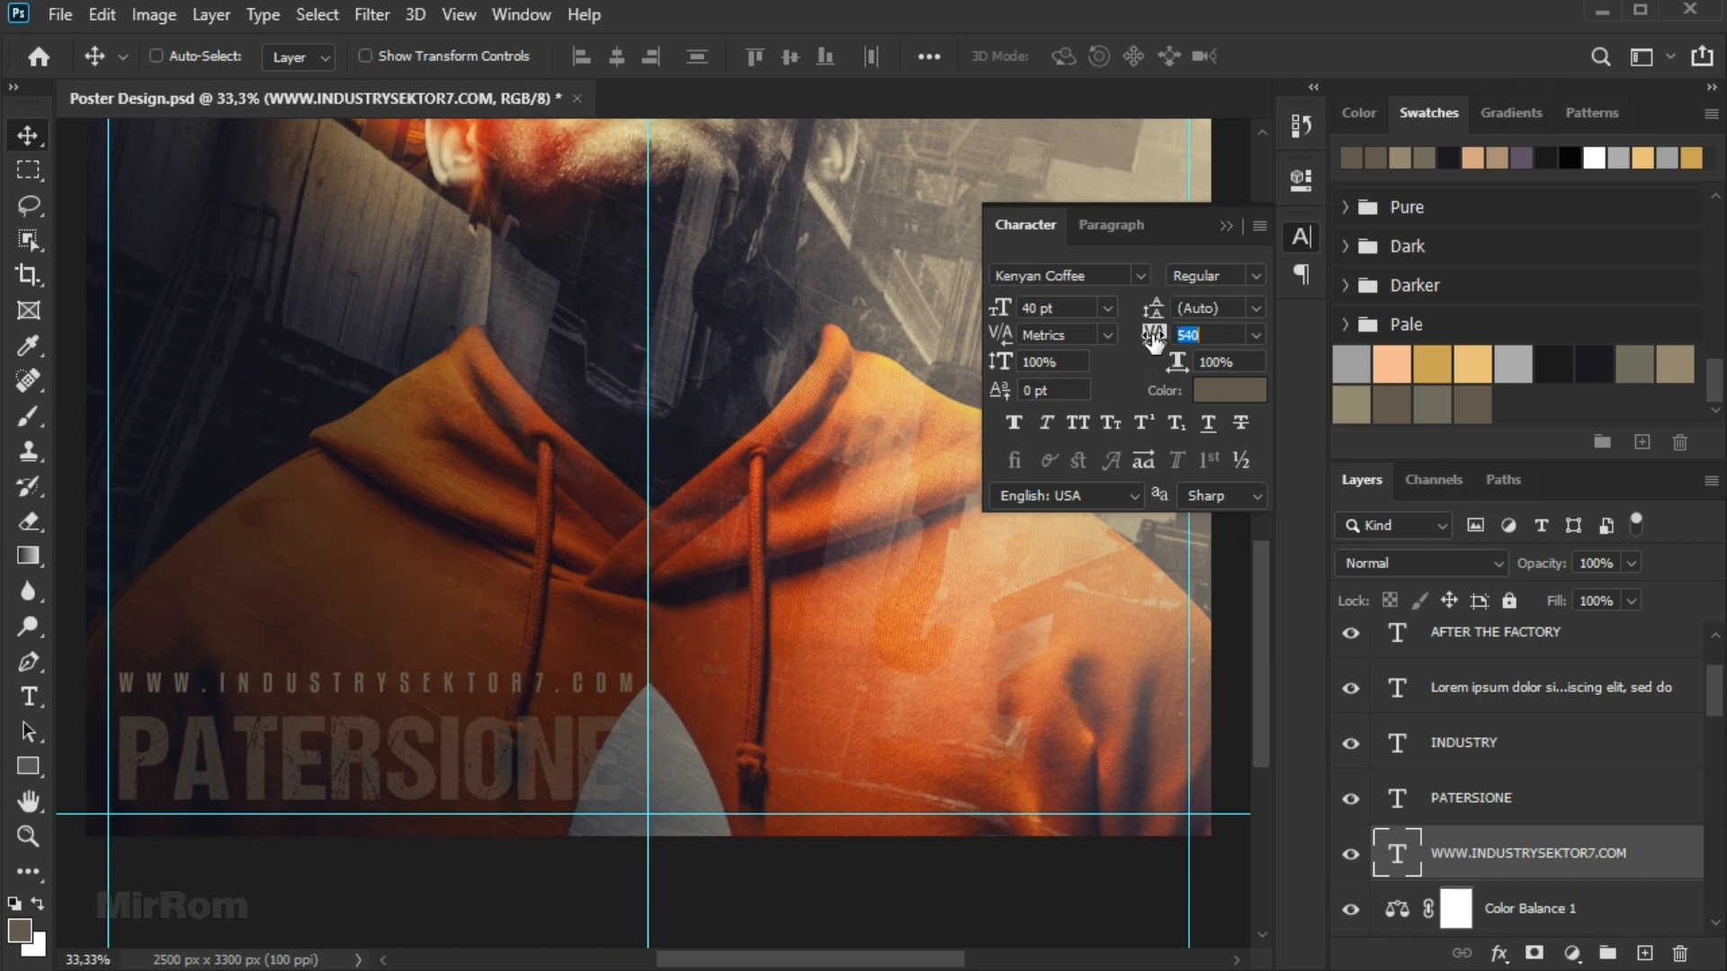
click(1211, 333)
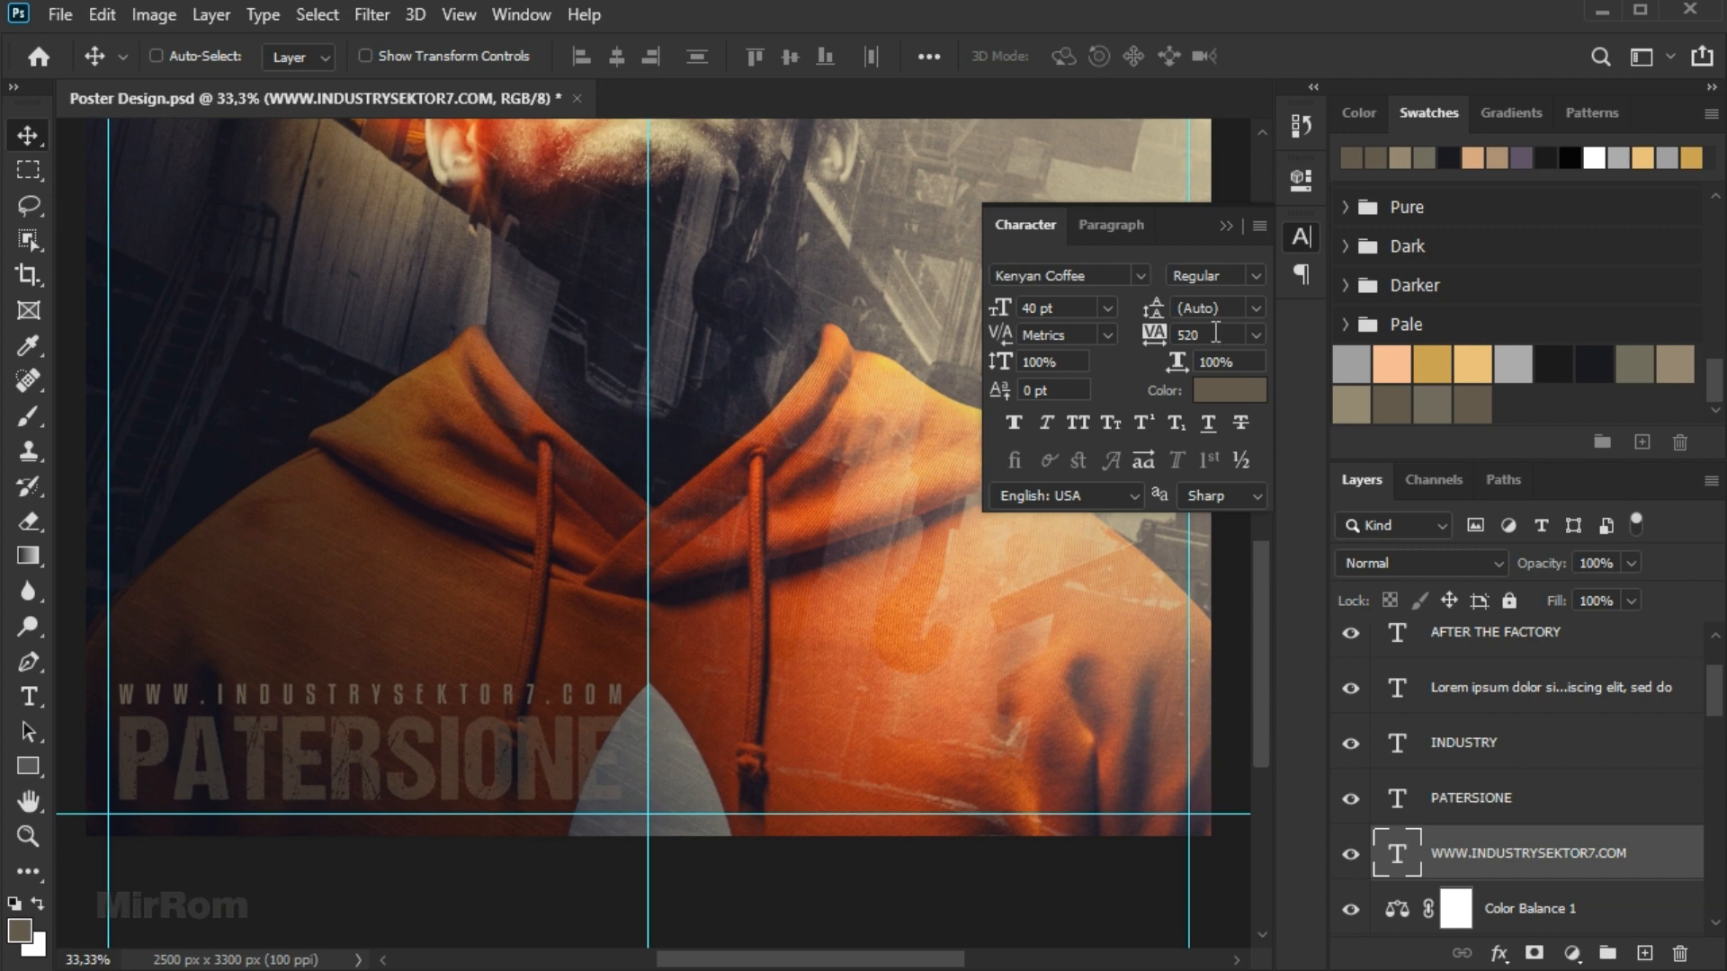
scroll(597, 458, up, 5)
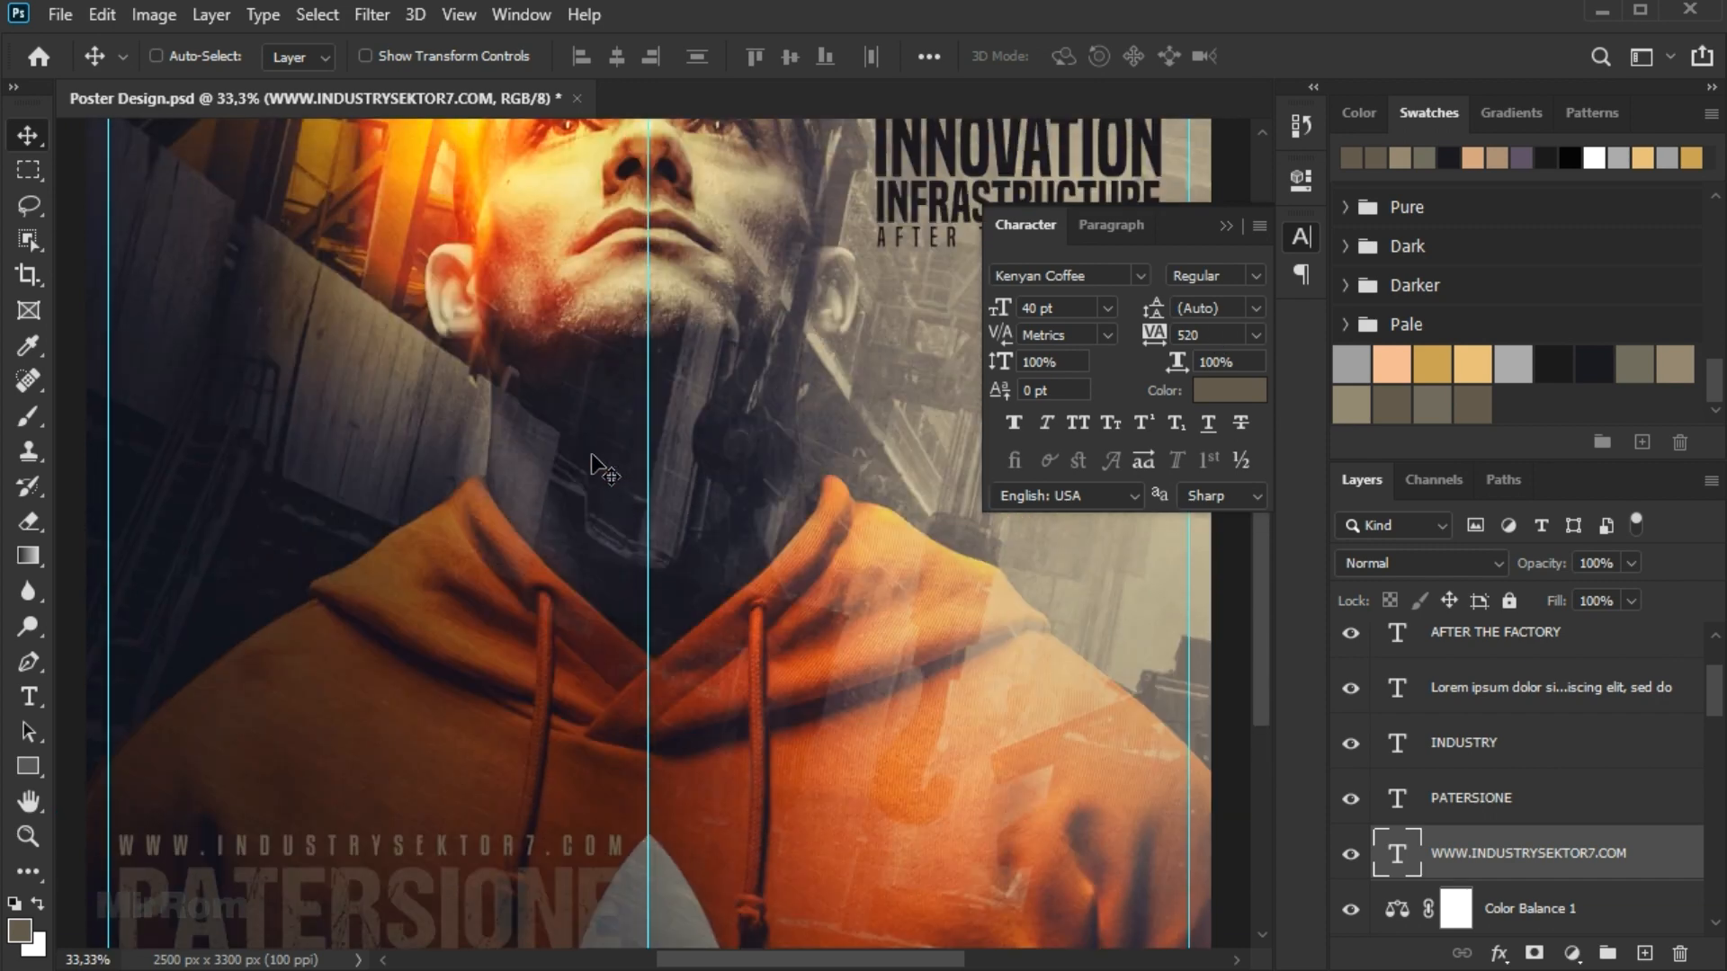
scroll(595, 445, down, 2)
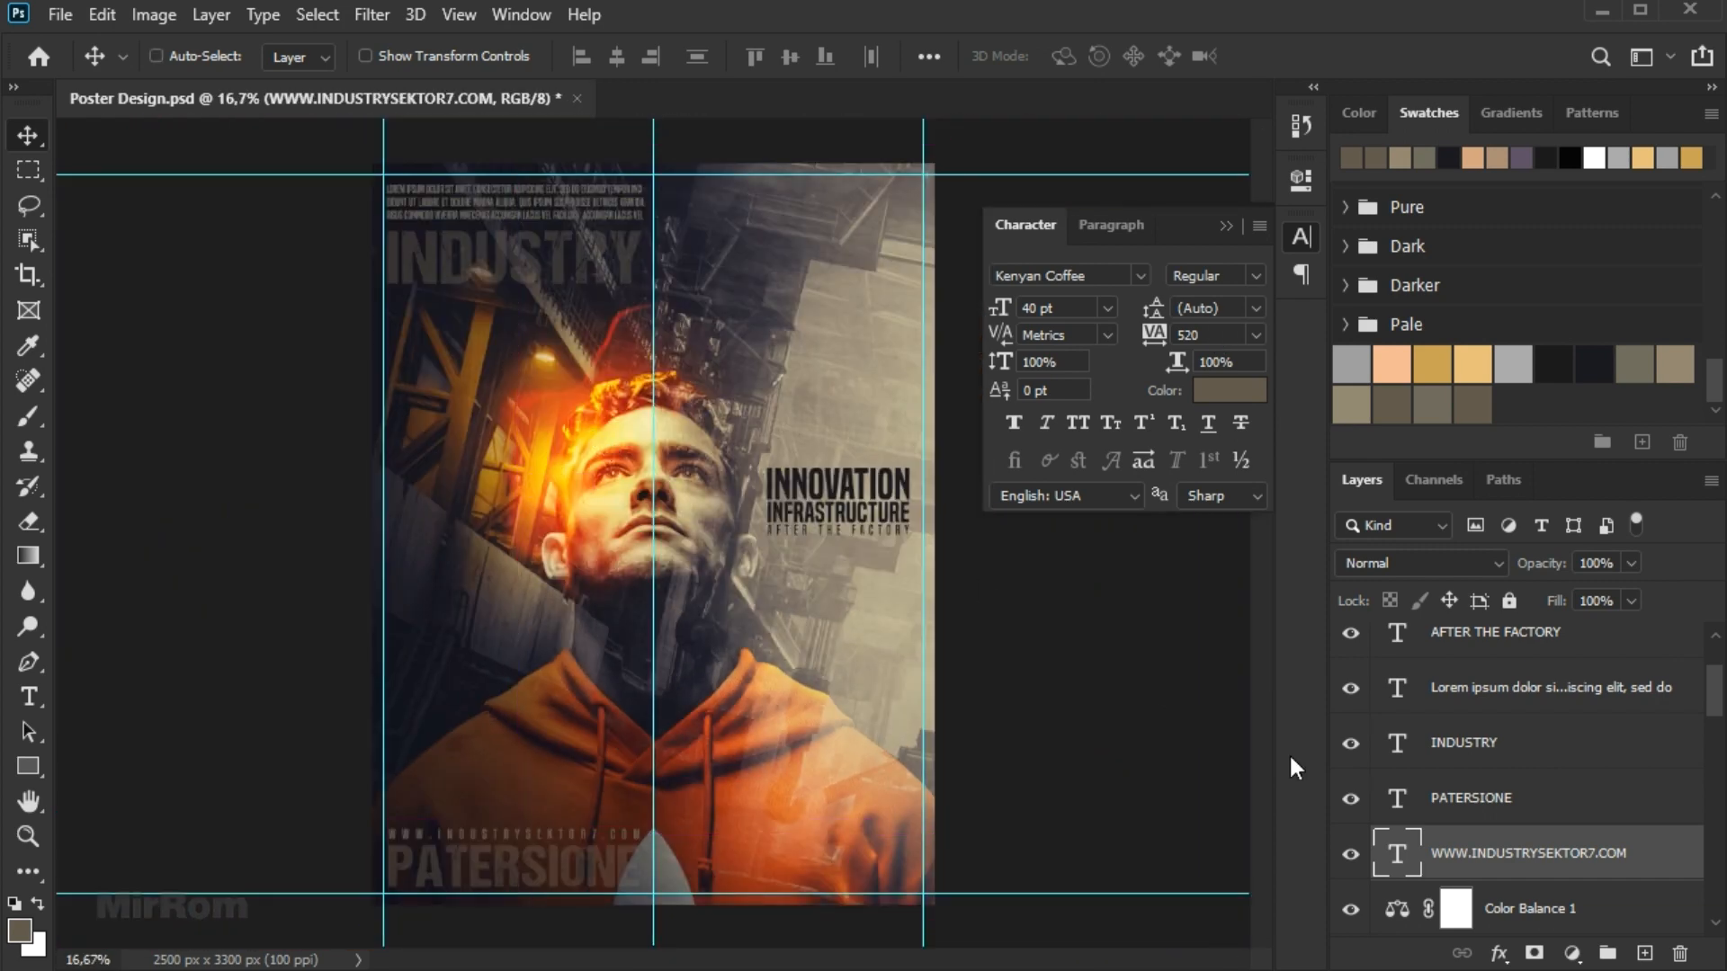
Add the text INDUSTRIAL SAFETY COMPLIANCE directly above the Color Balance 1 layer and color it with the saved swatch 6d675b.
click(1570, 911)
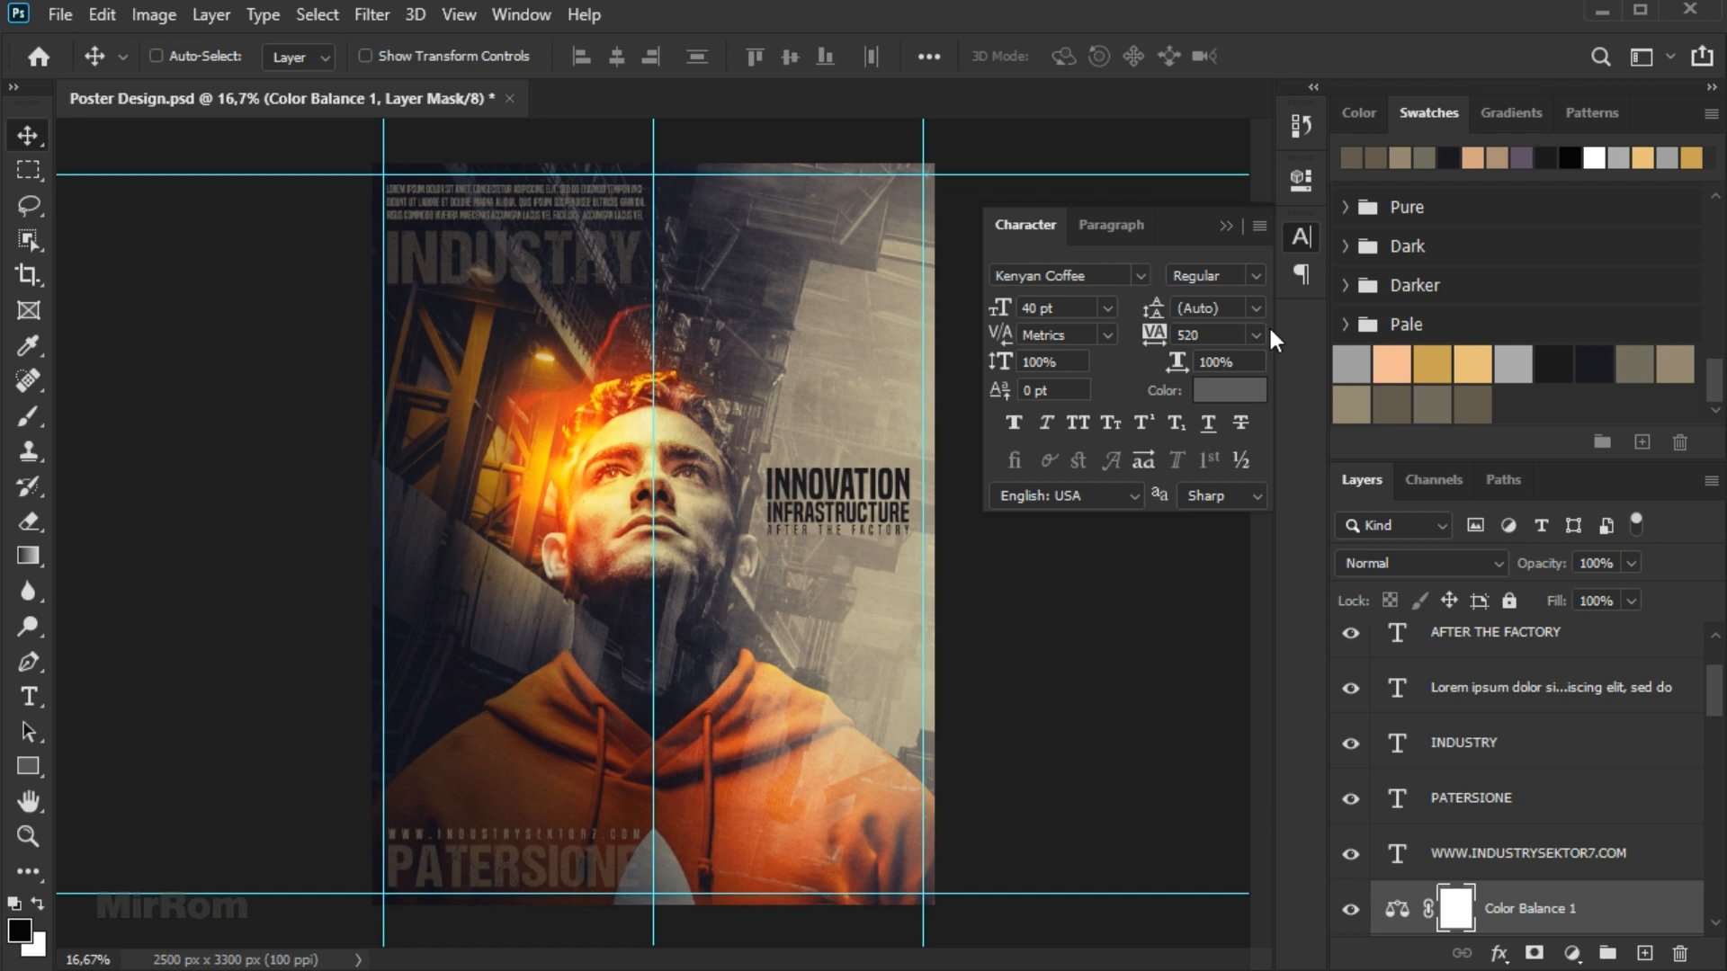
key(t)
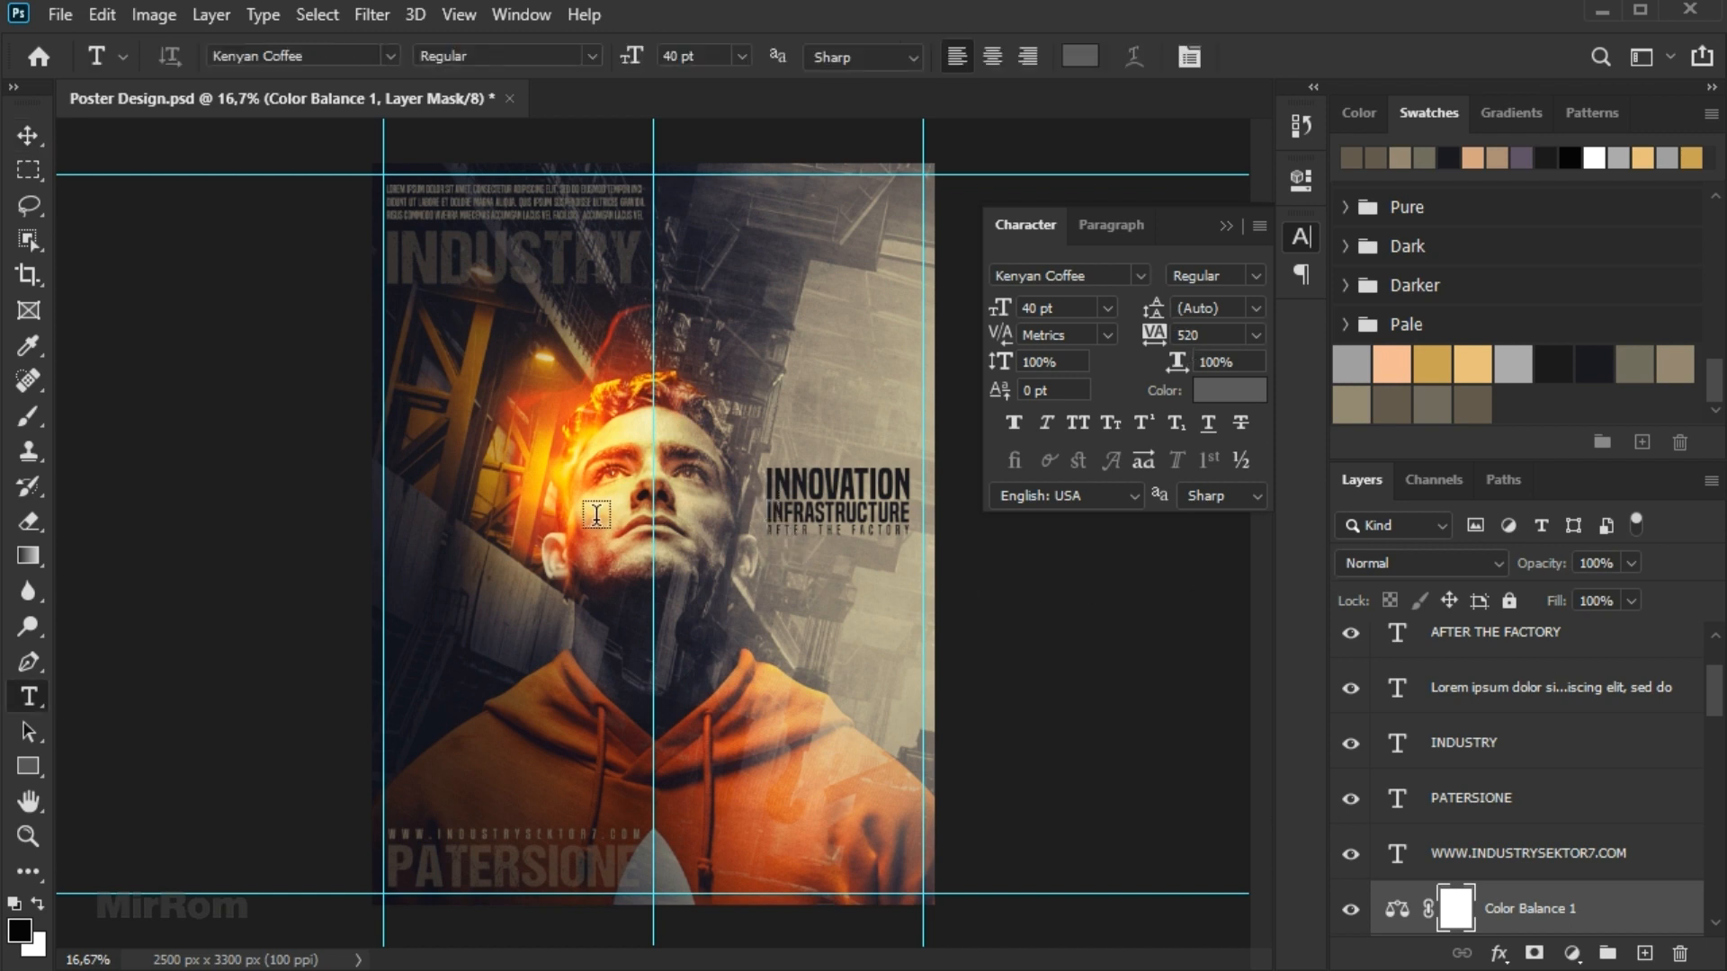
click(498, 607)
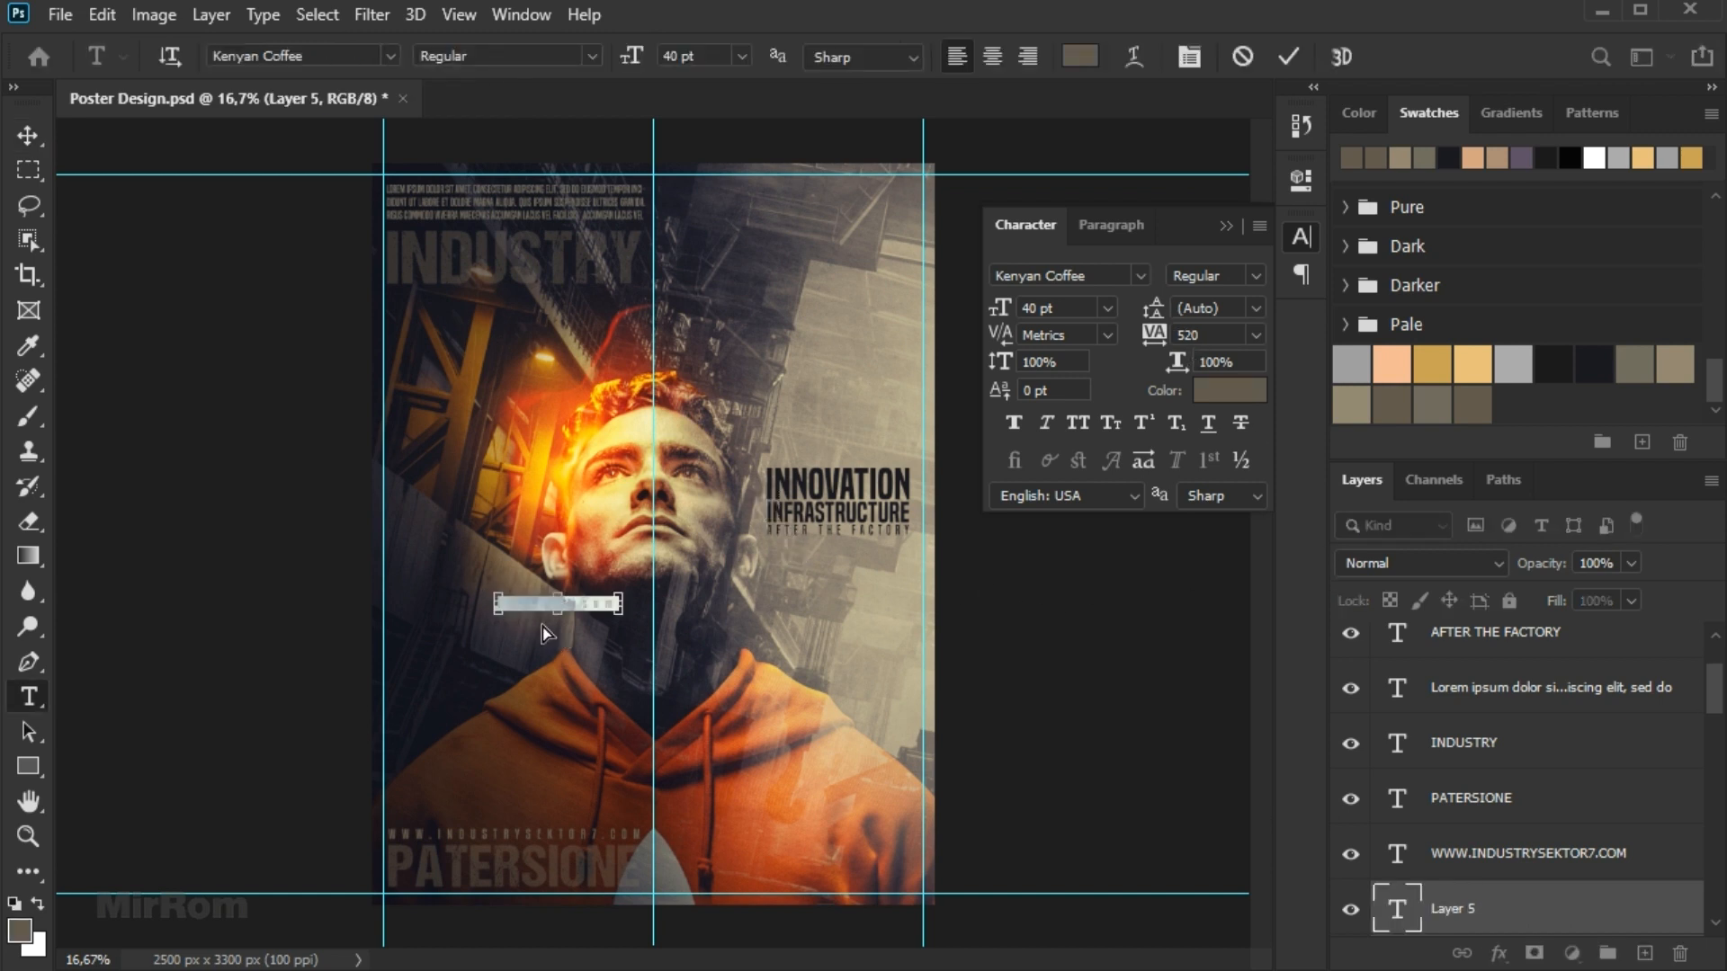
click(1284, 57)
click(1230, 392)
click(1430, 403)
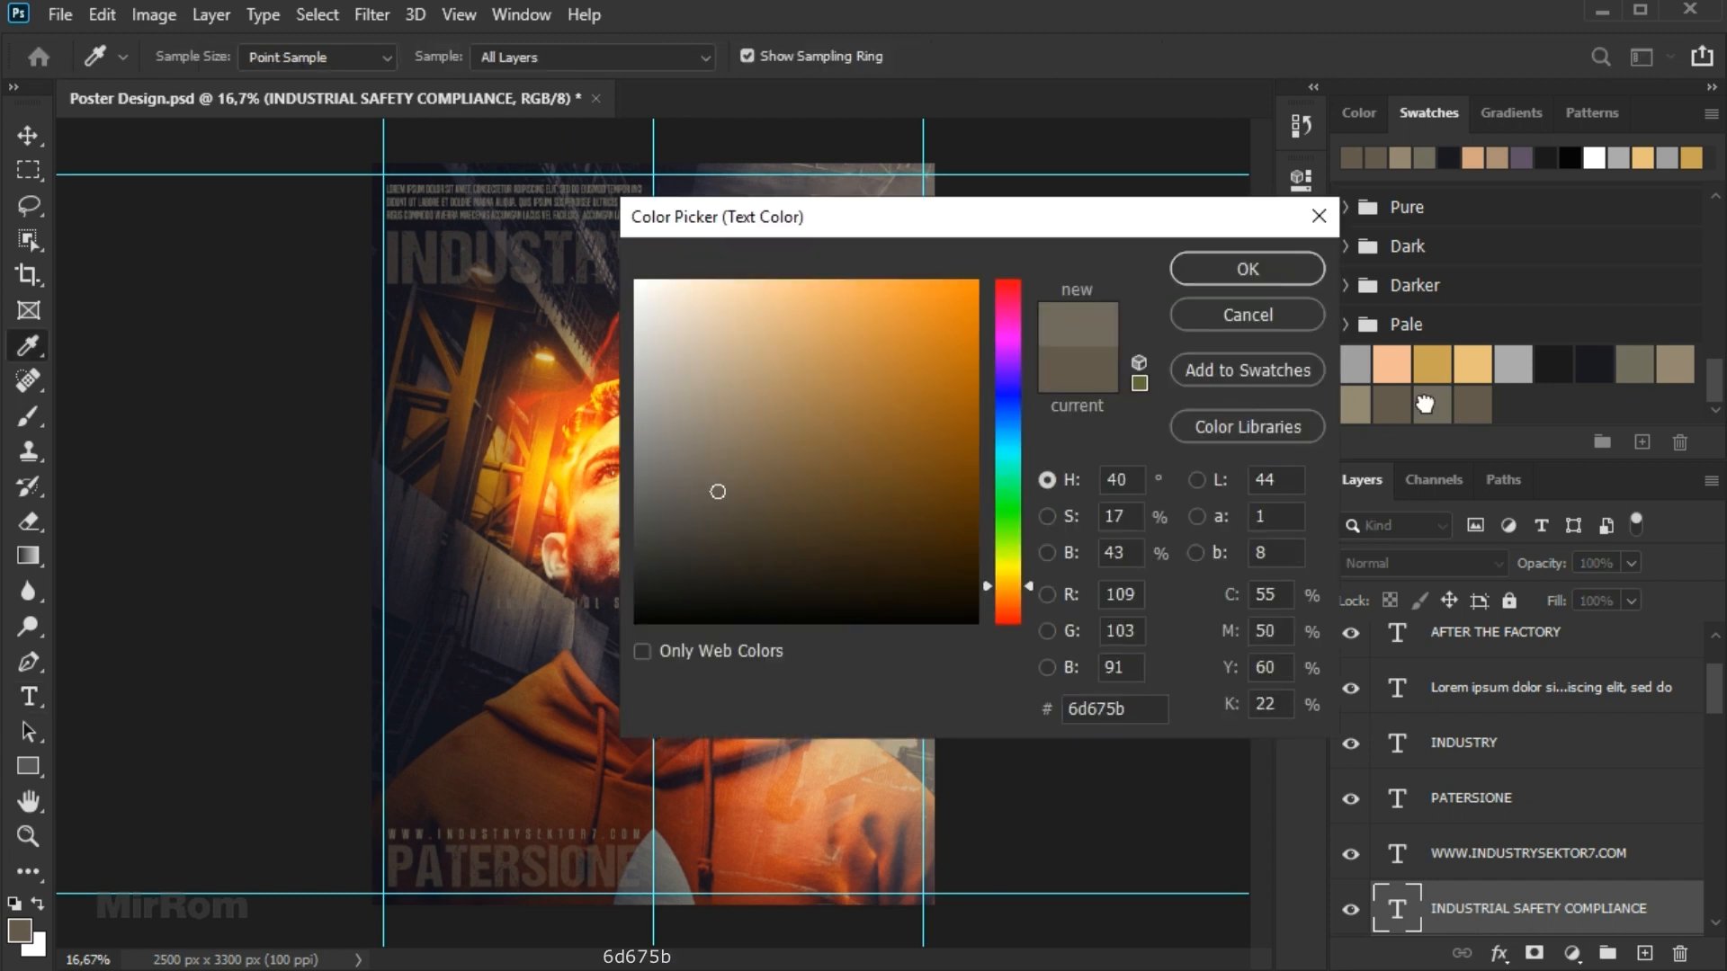
click(1277, 277)
Rotate INDUSTRIAL SAFETY COMPLIANCE to read vertically downward and place it along the poster's left guide.
key(v)
drag(629, 595, 452, 460)
key(ctrl+t)
click(1334, 63)
Set INDUSTRIAL SAFETY COMPLIANCE to 51 pt with tracking 340 and shift it slightly upward along the guide.
key(ctrl+plus)
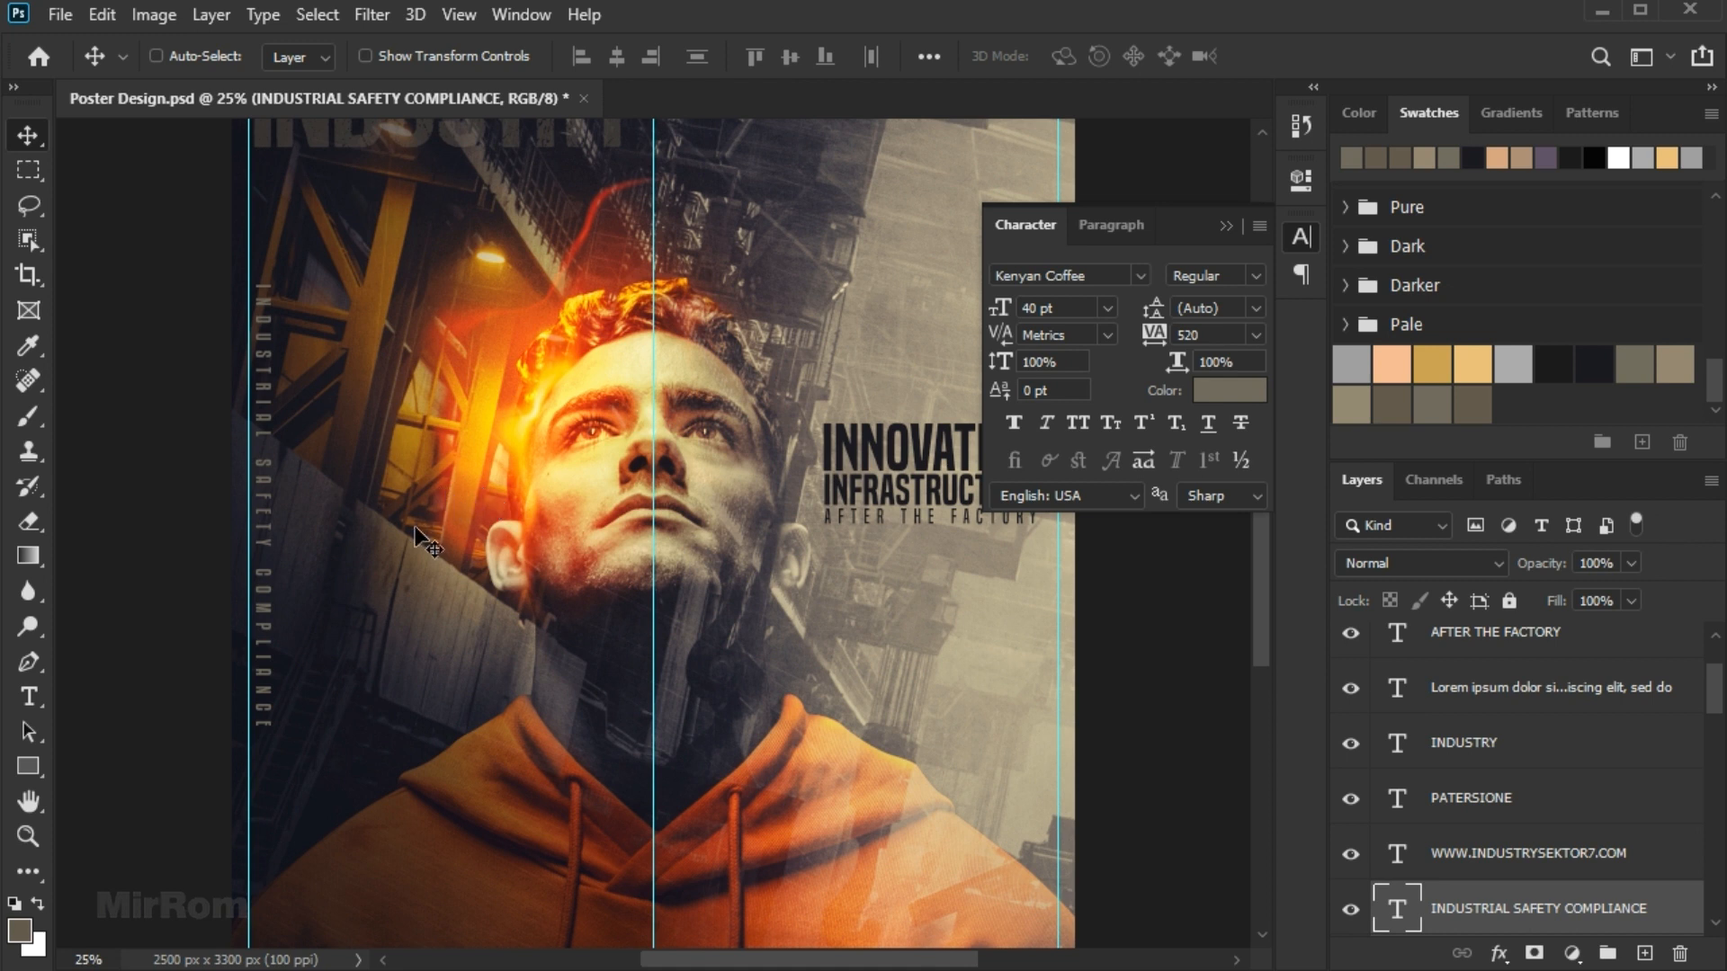
drag(991, 309, 1001, 310)
drag(1149, 333, 1132, 337)
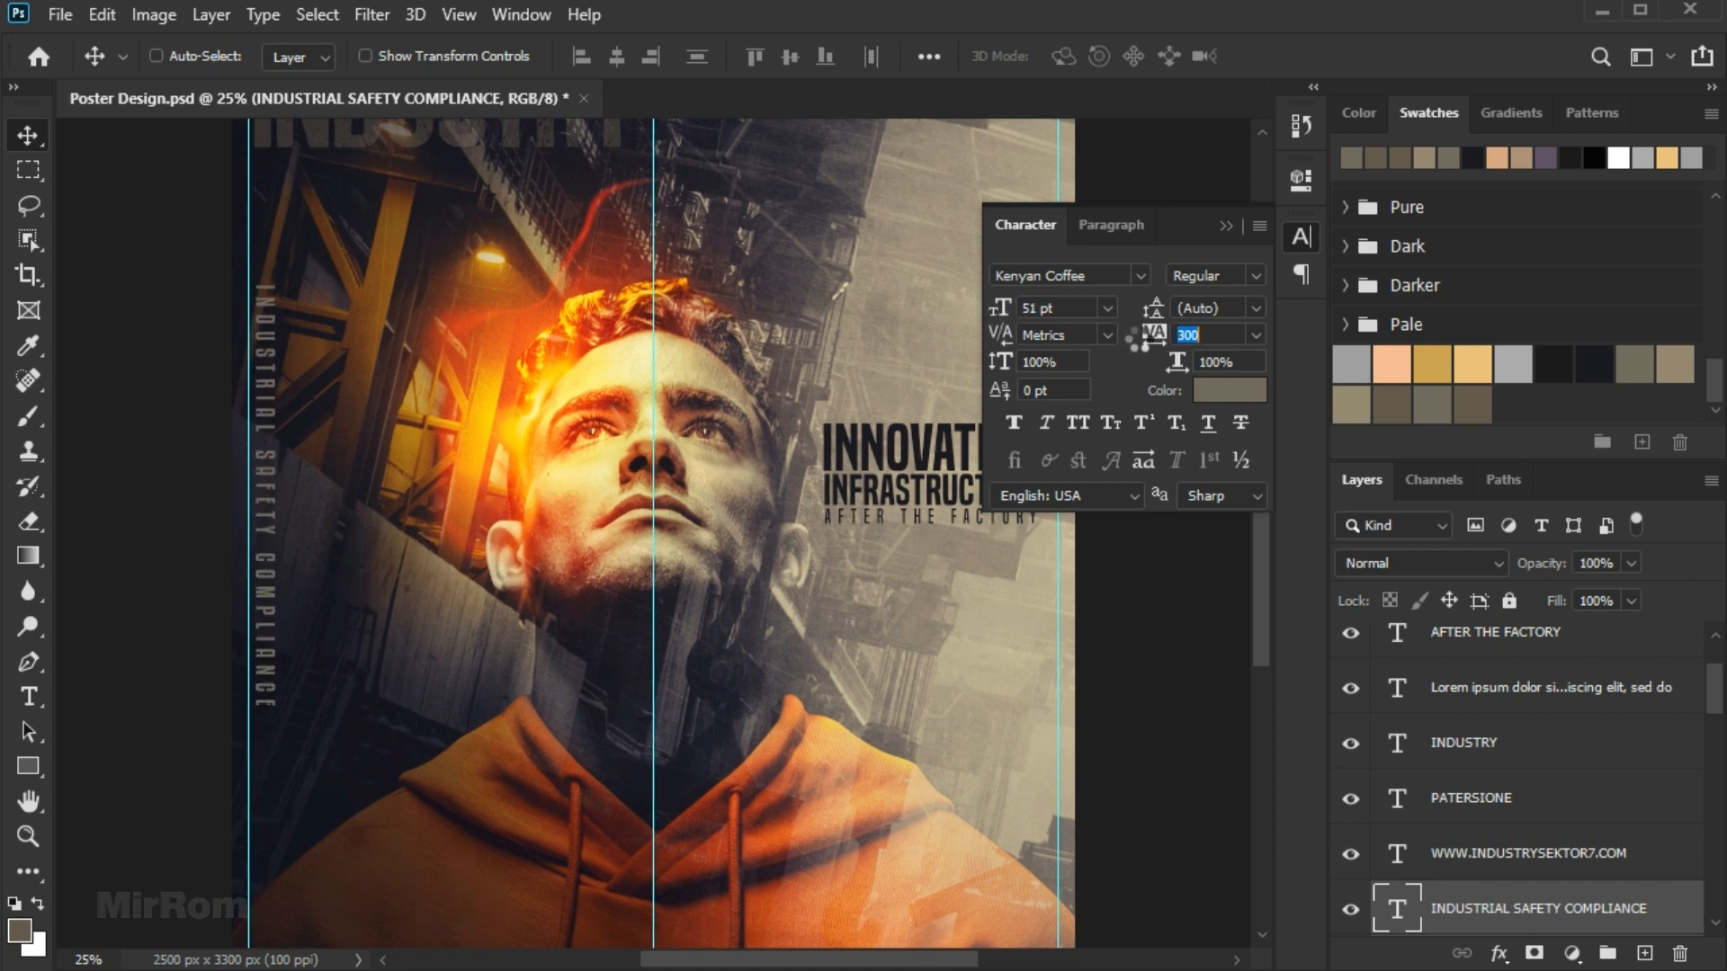
scroll(1226, 335, up, 4)
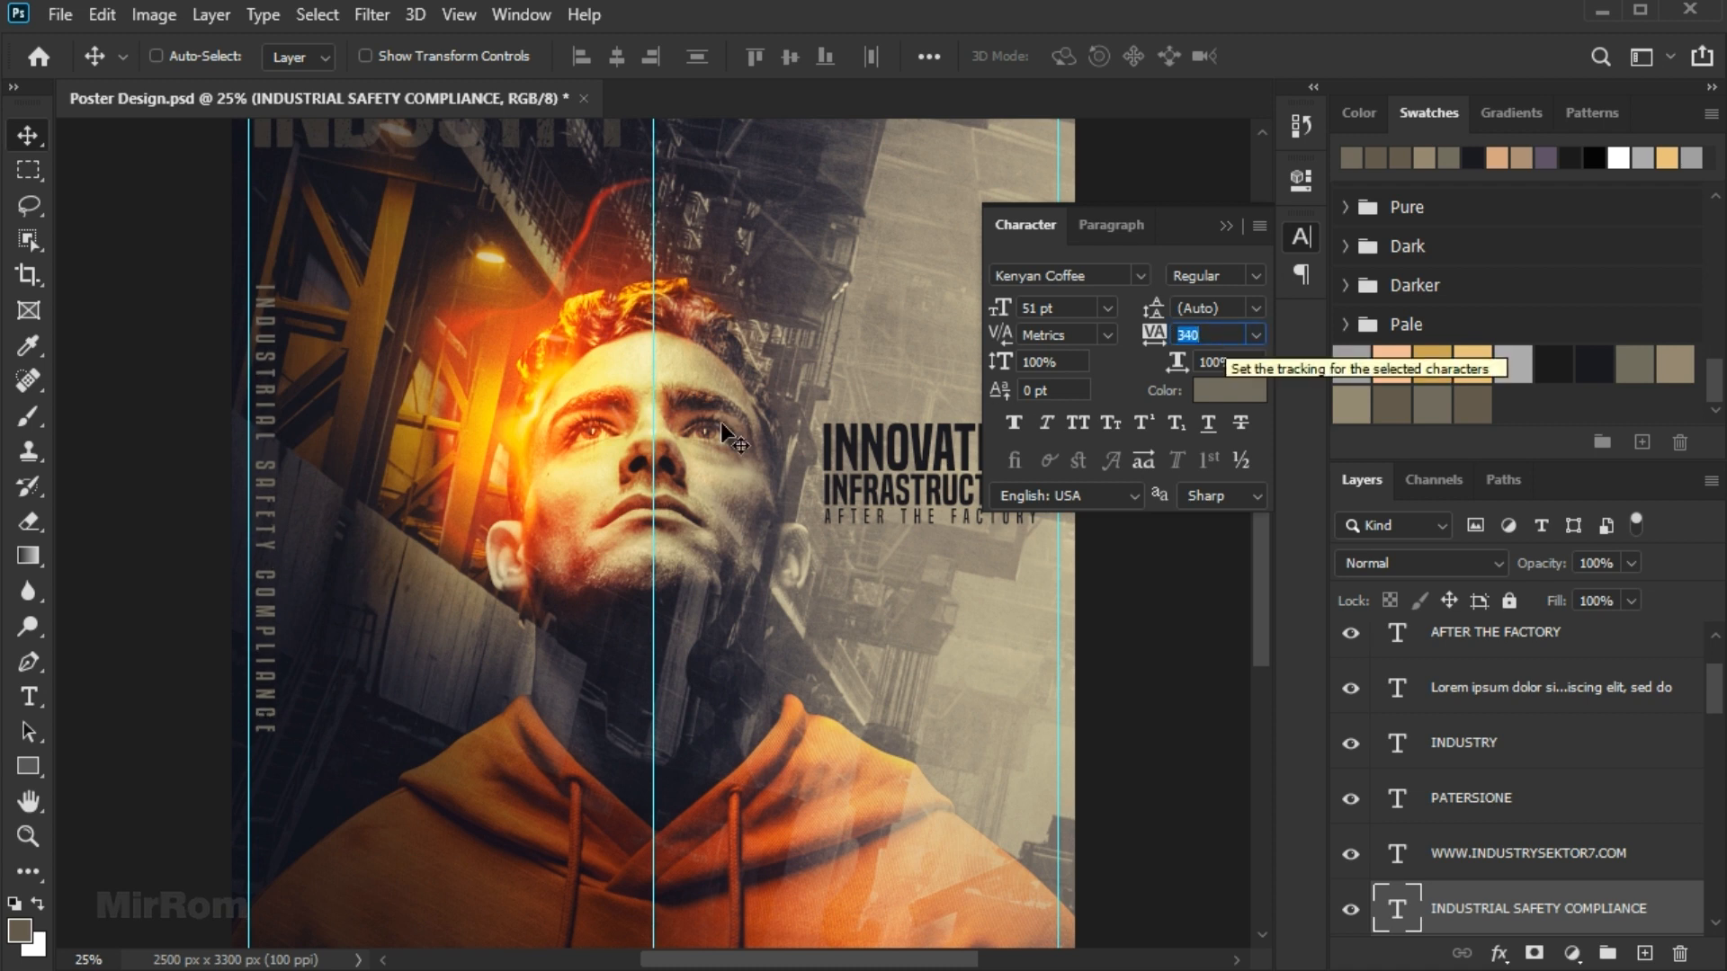
drag(340, 412, 347, 394)
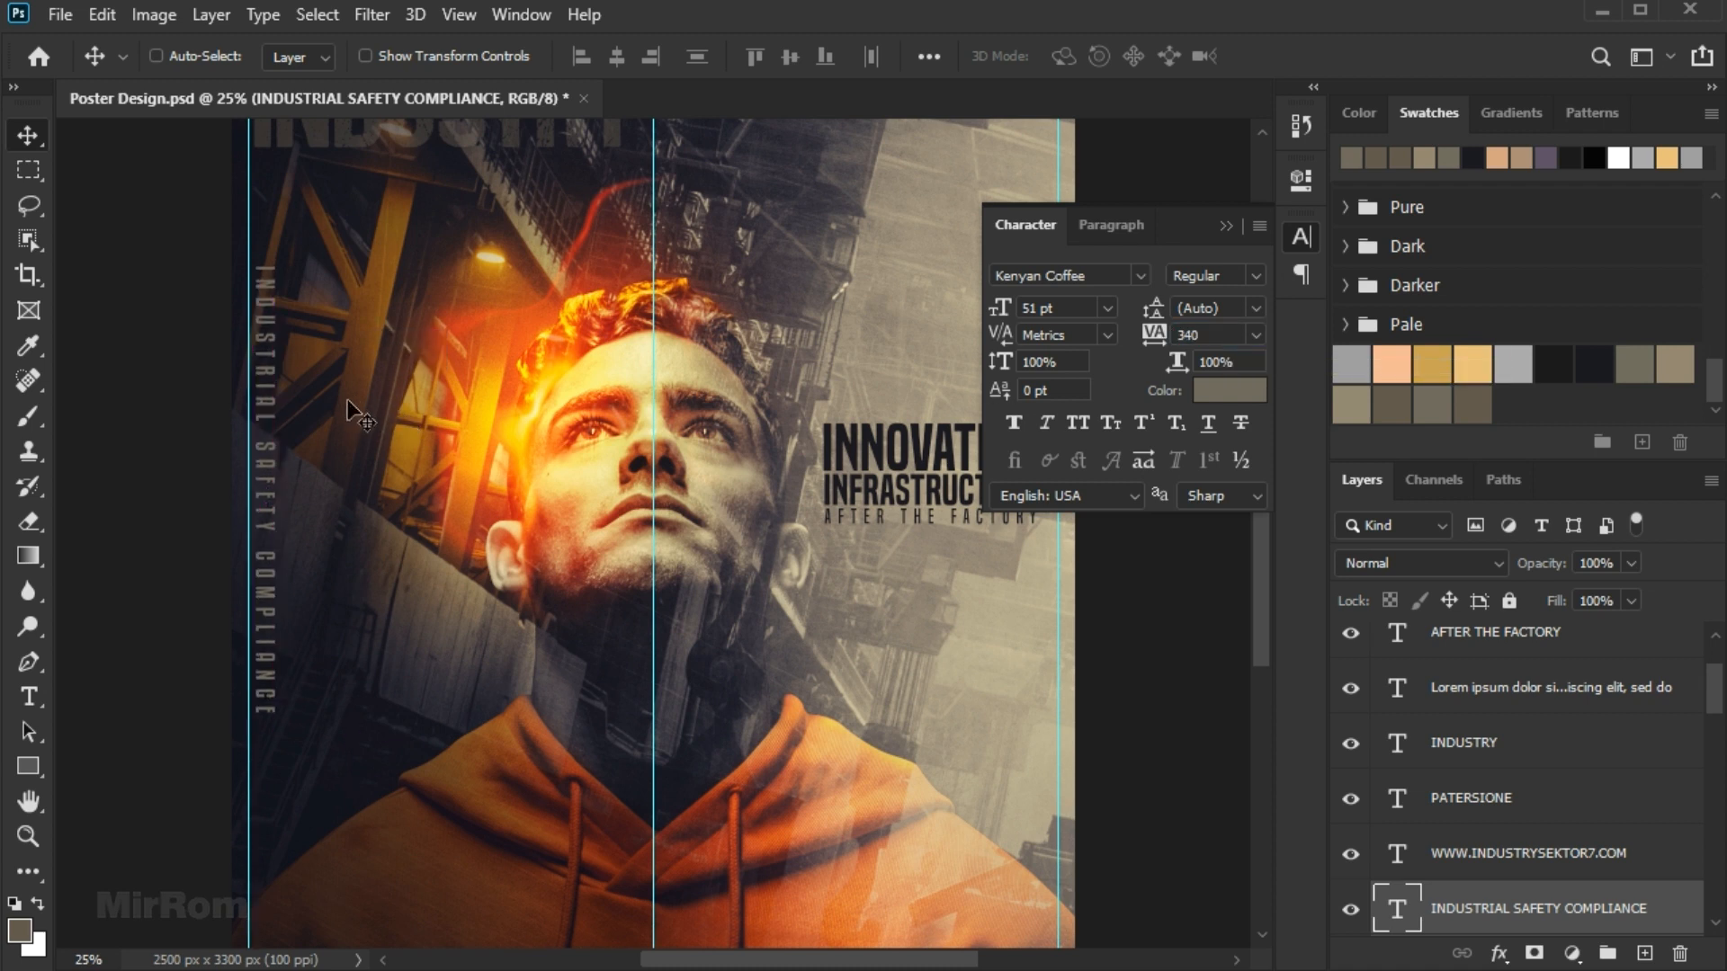
scroll(830, 699, up, 1)
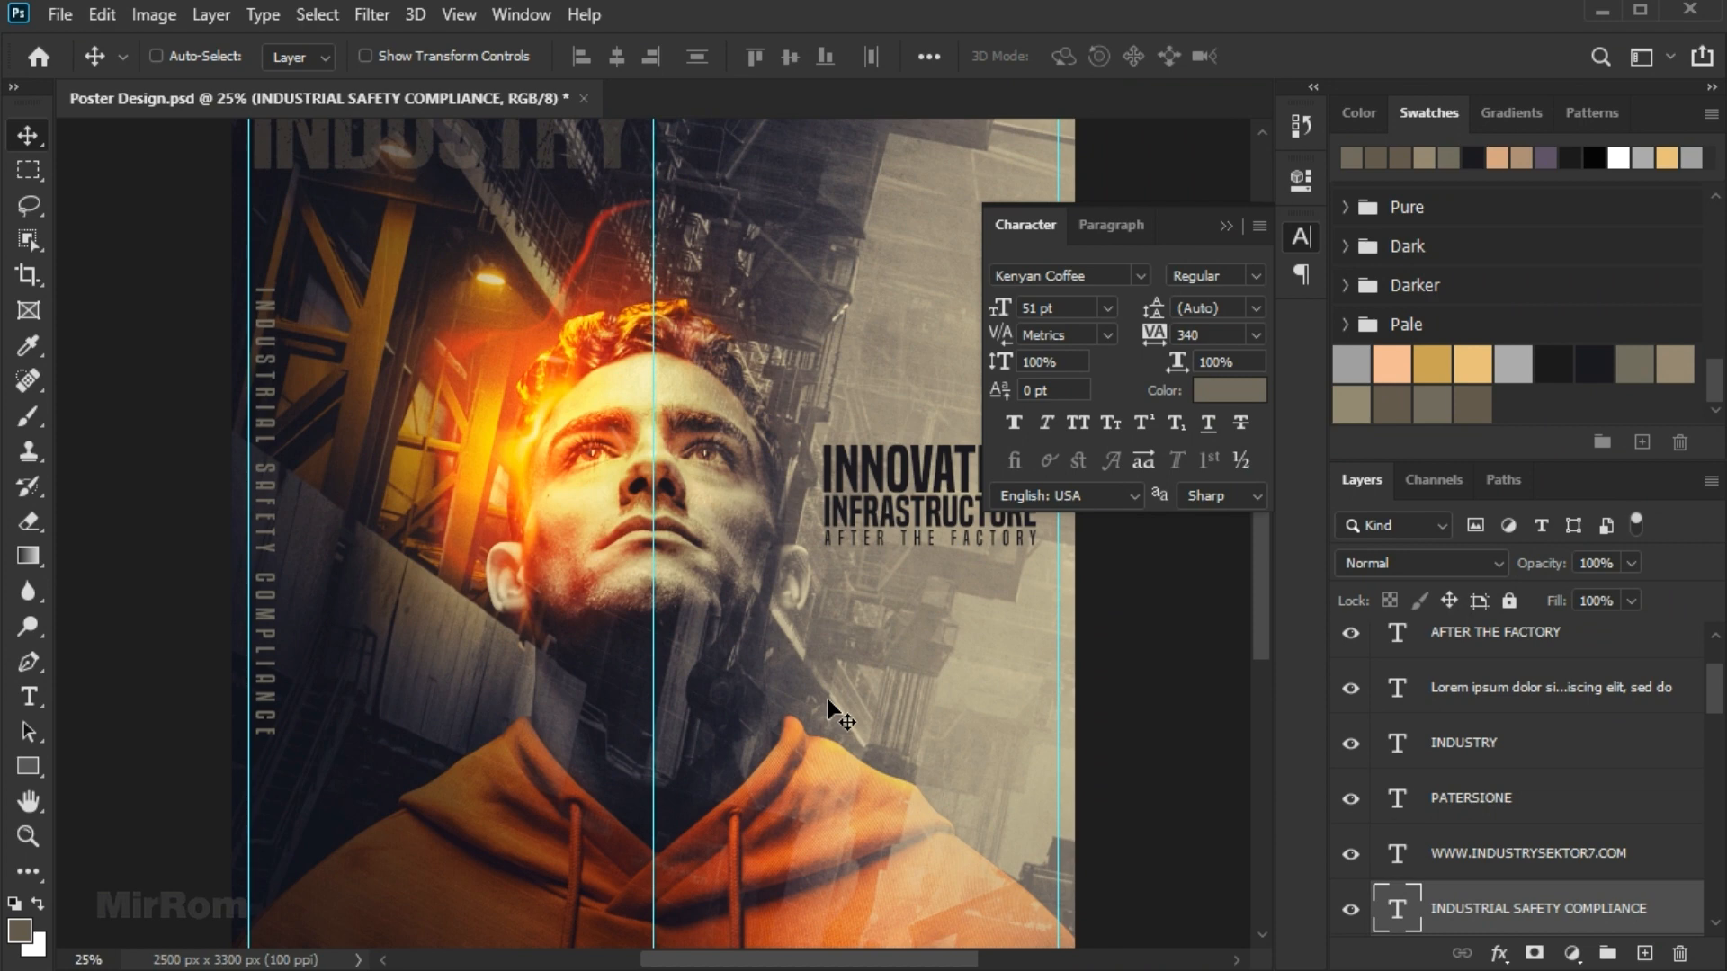
key(ctrl+minus)
Add the text MIRROM GRAPHIC DESIGNER directly above the Color Balance 1 layer, over the man's neck.
scroll(1439, 836, down, 3)
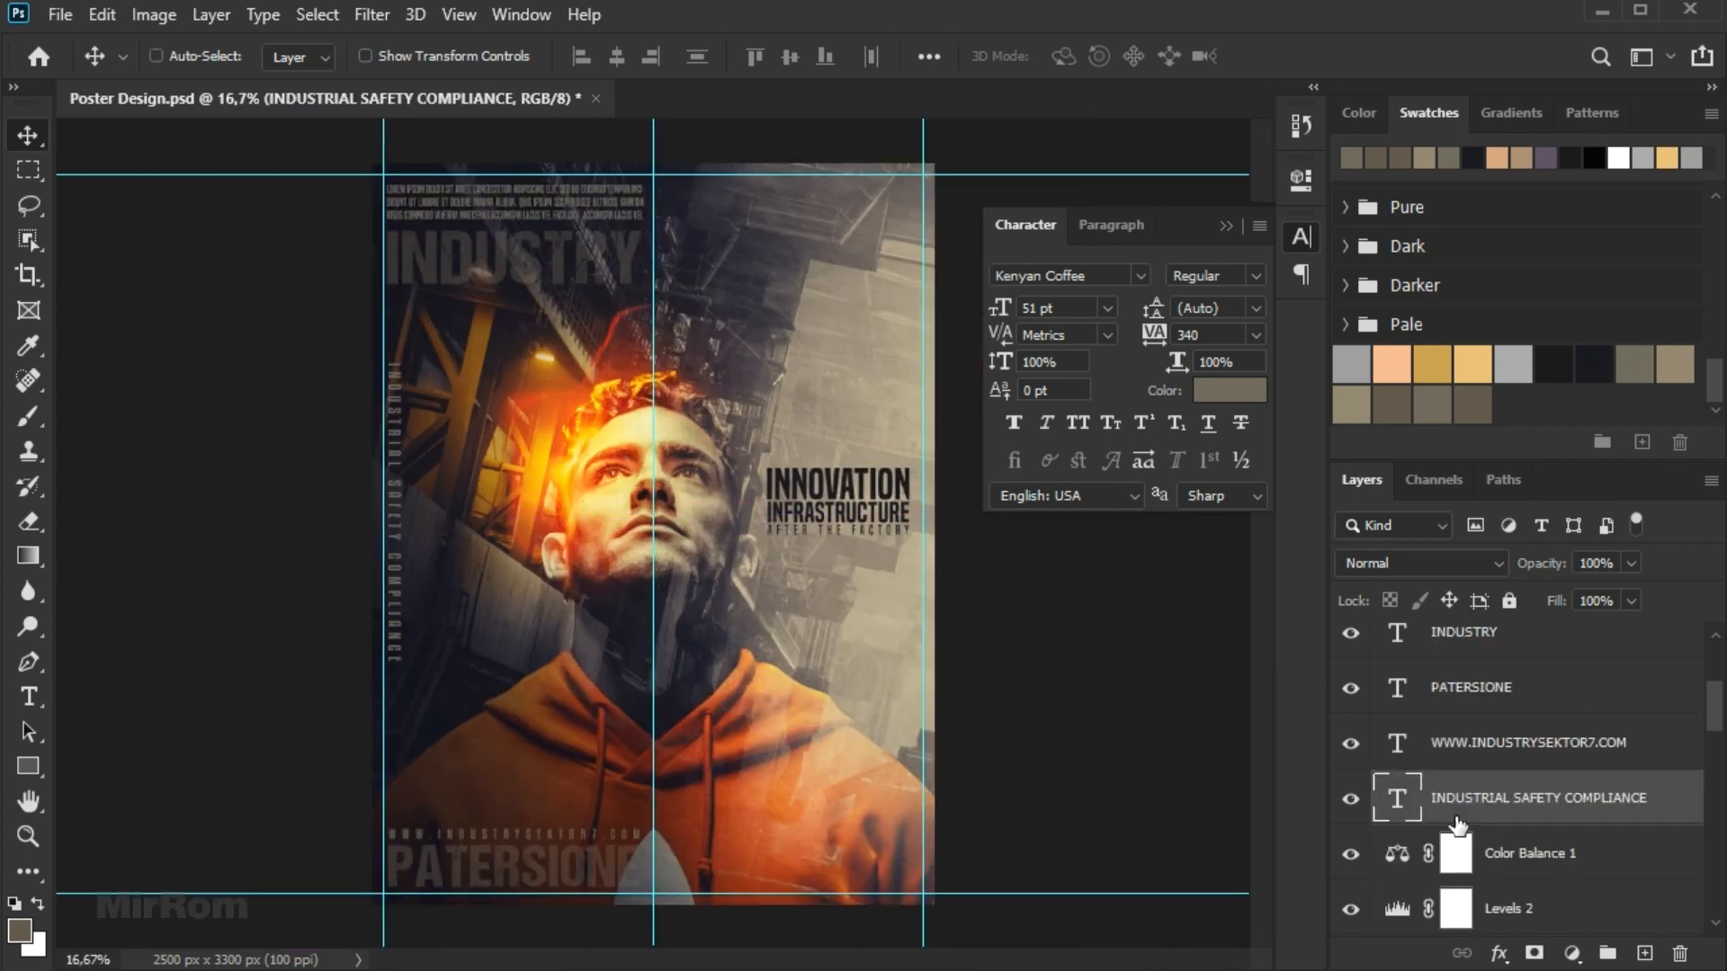
click(1539, 743)
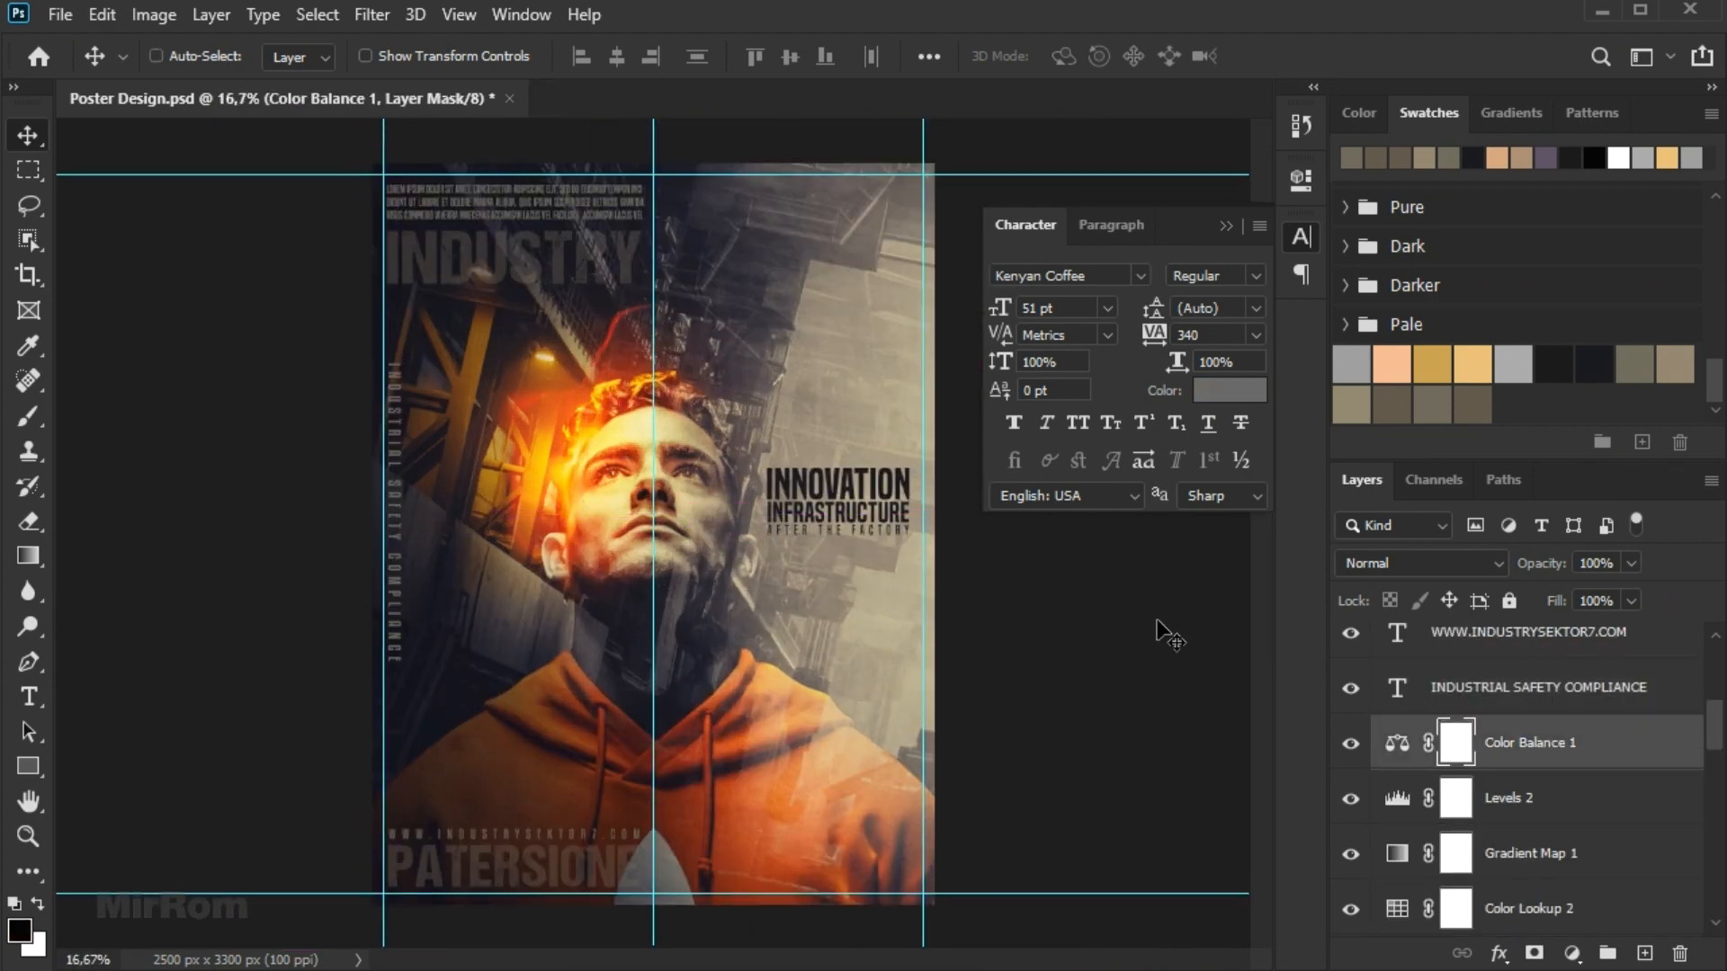
key(t)
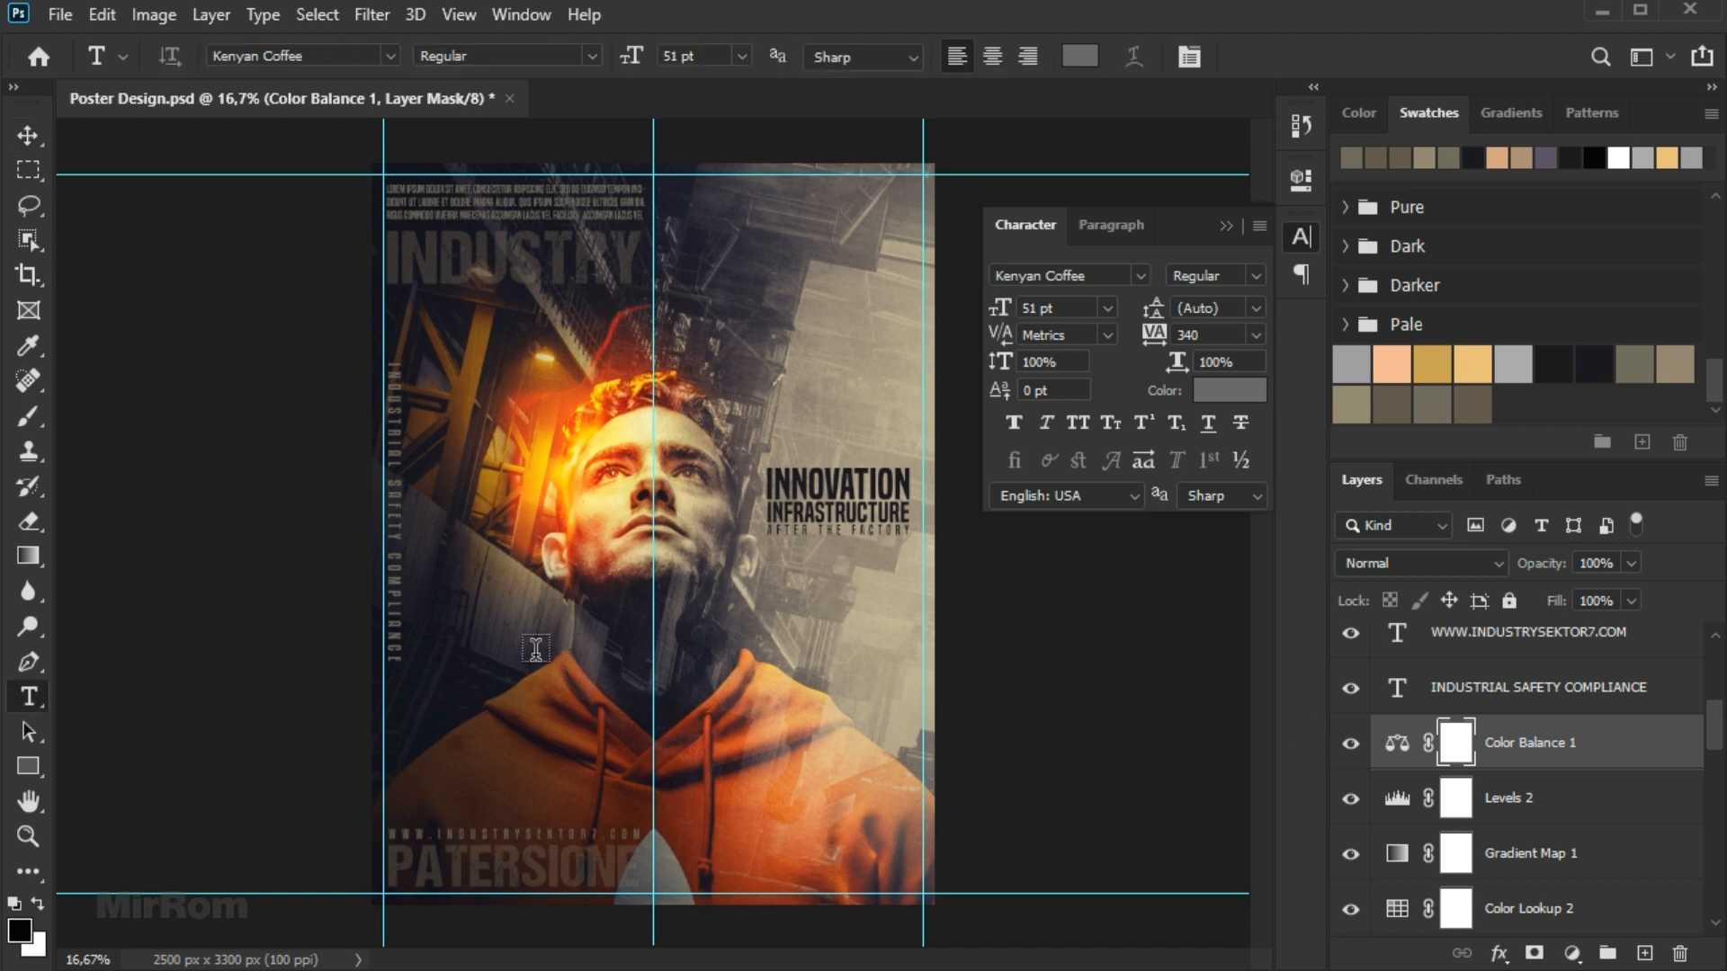
click(515, 617)
text(MIRROM GRAPHIC DESIGN)
key(ctrl+Return)
Reduce MIRROM GRAPHIC DESIGNER to 40 pt and color it with the saved dark brown swatch.
click(1085, 307)
scroll(1086, 308, down, 6)
scroll(1088, 310, down, 5)
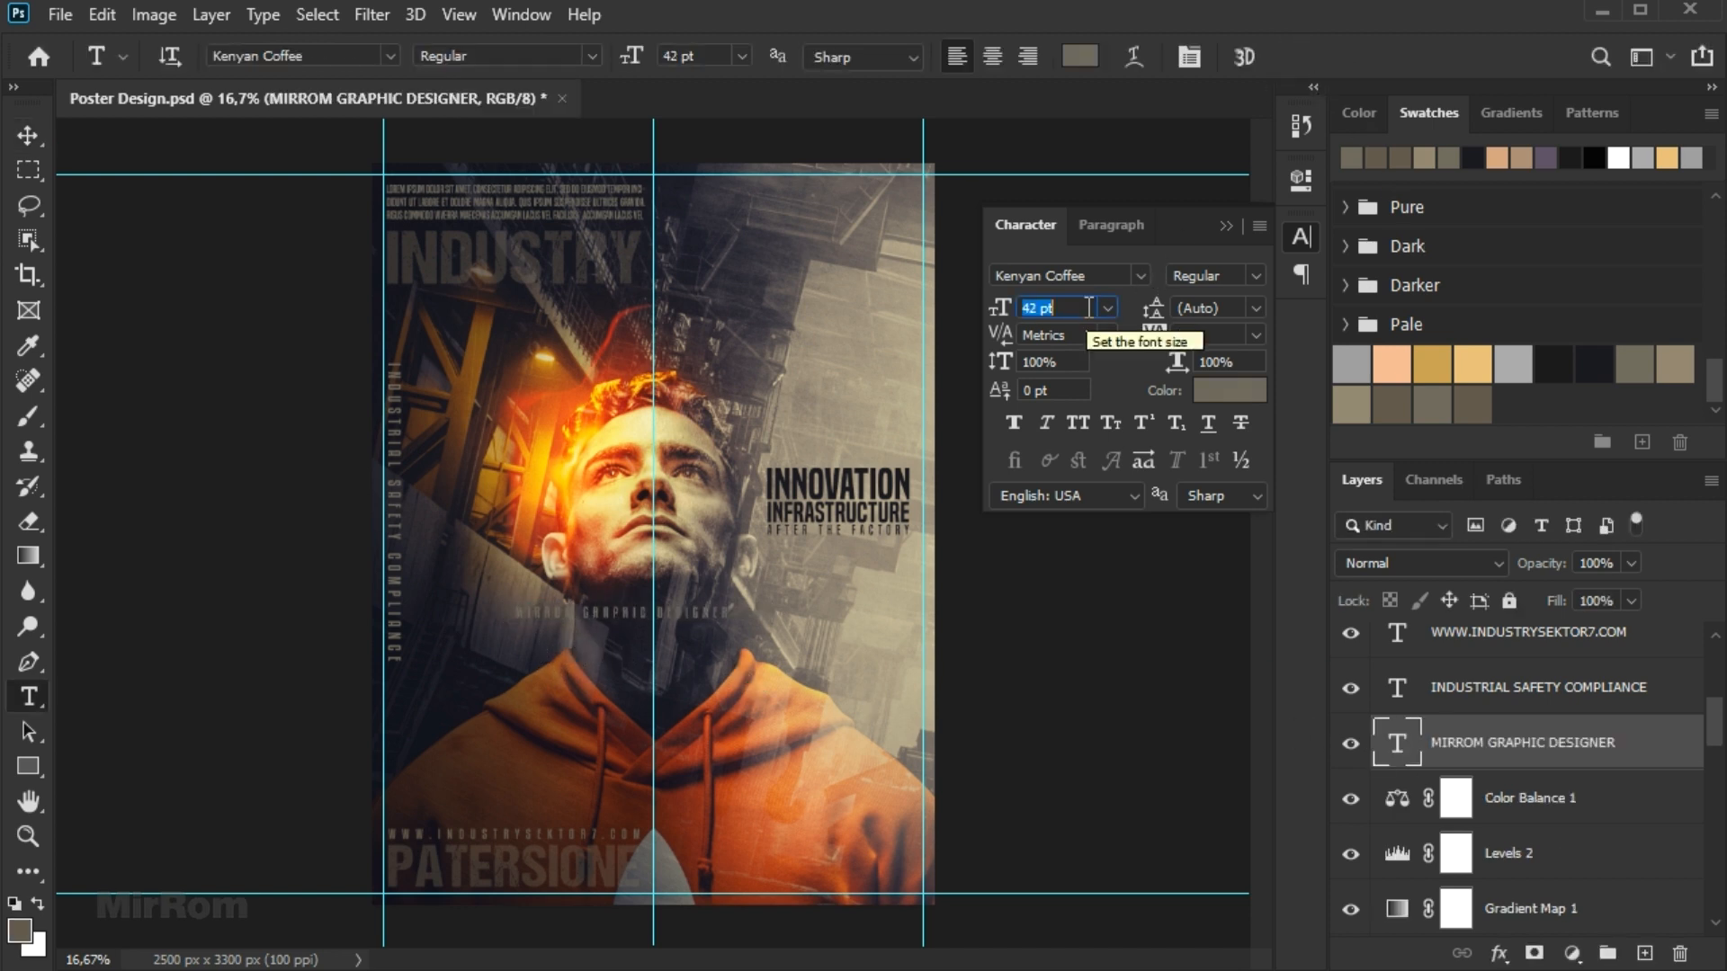
click(1229, 390)
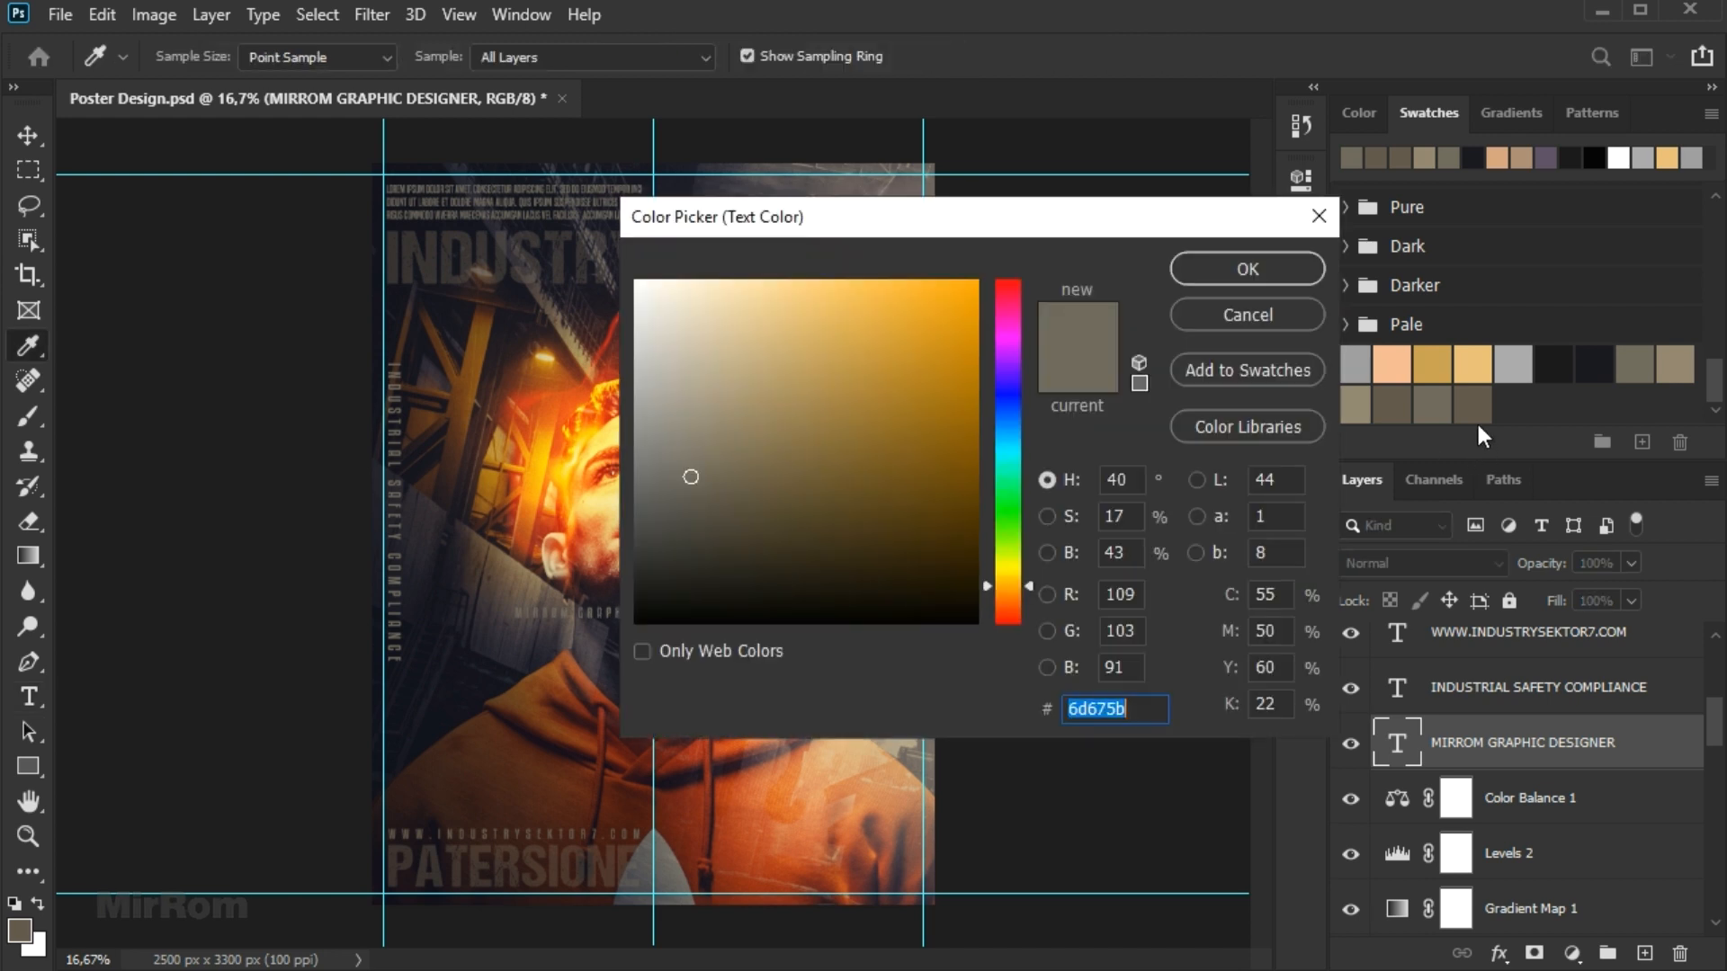
click(1276, 314)
Rotate MIRROM GRAPHIC DESIGNER to read vertically downward and place it just right of INDUSTRIAL SAFETY COMPLIANCE.
key(ctrl+t)
drag(621, 538, 778, 504)
click(1337, 56)
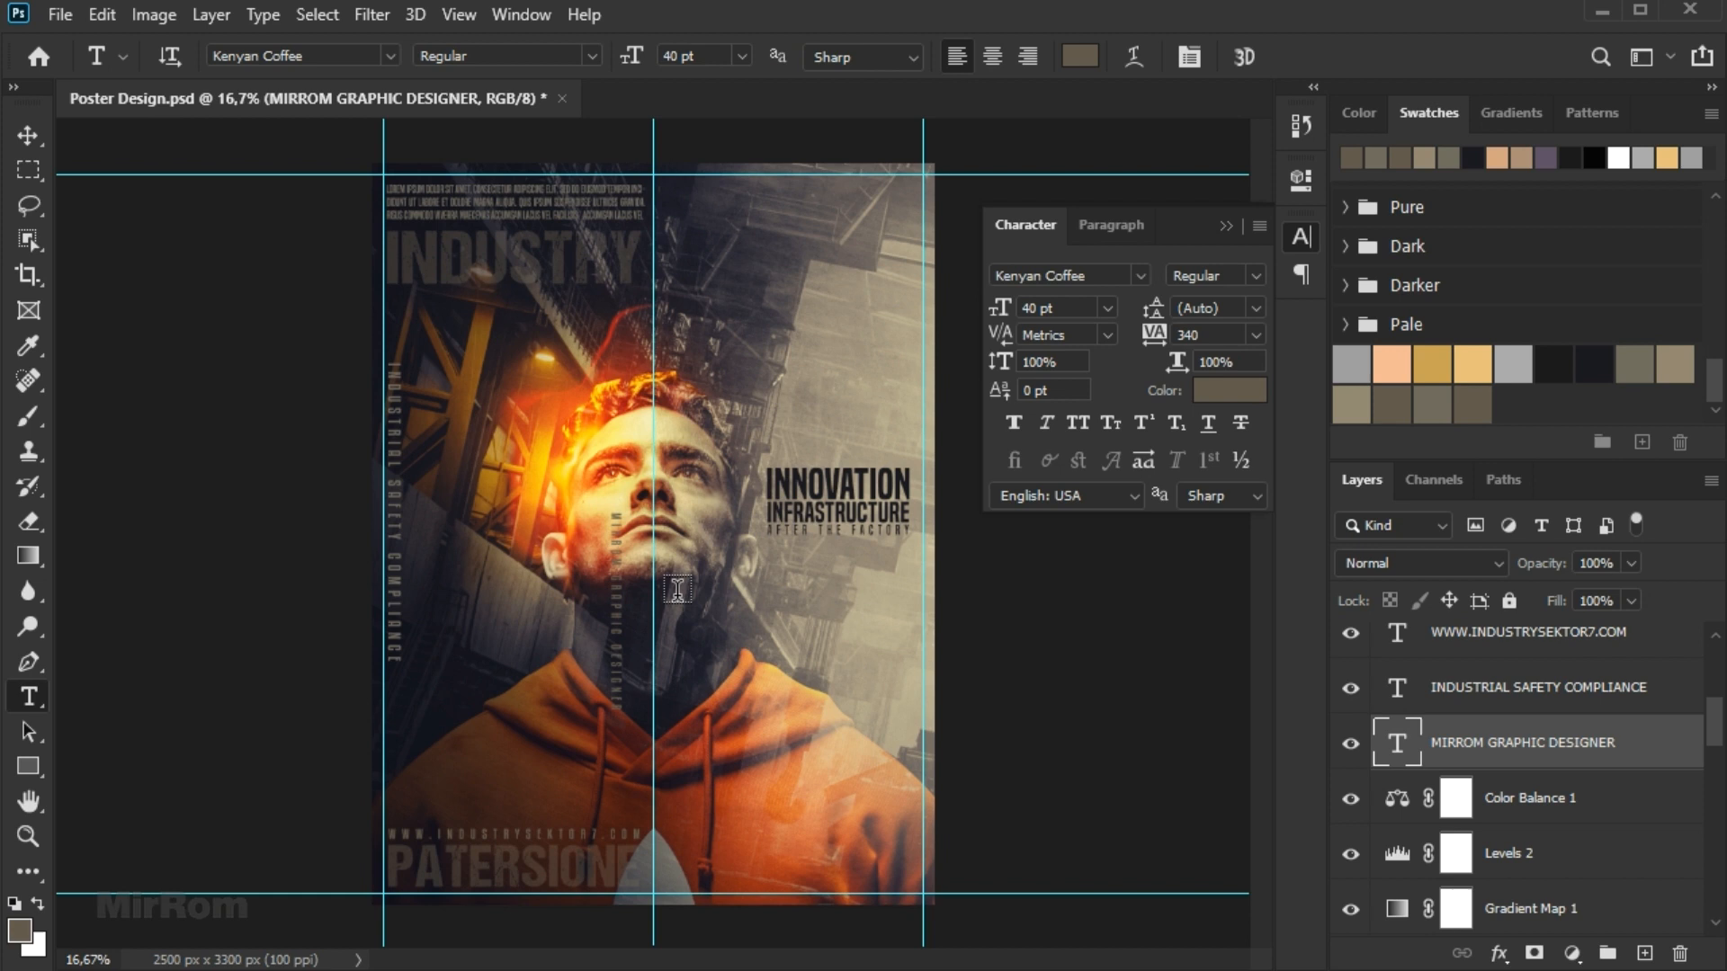
key(v)
drag(635, 596, 430, 570)
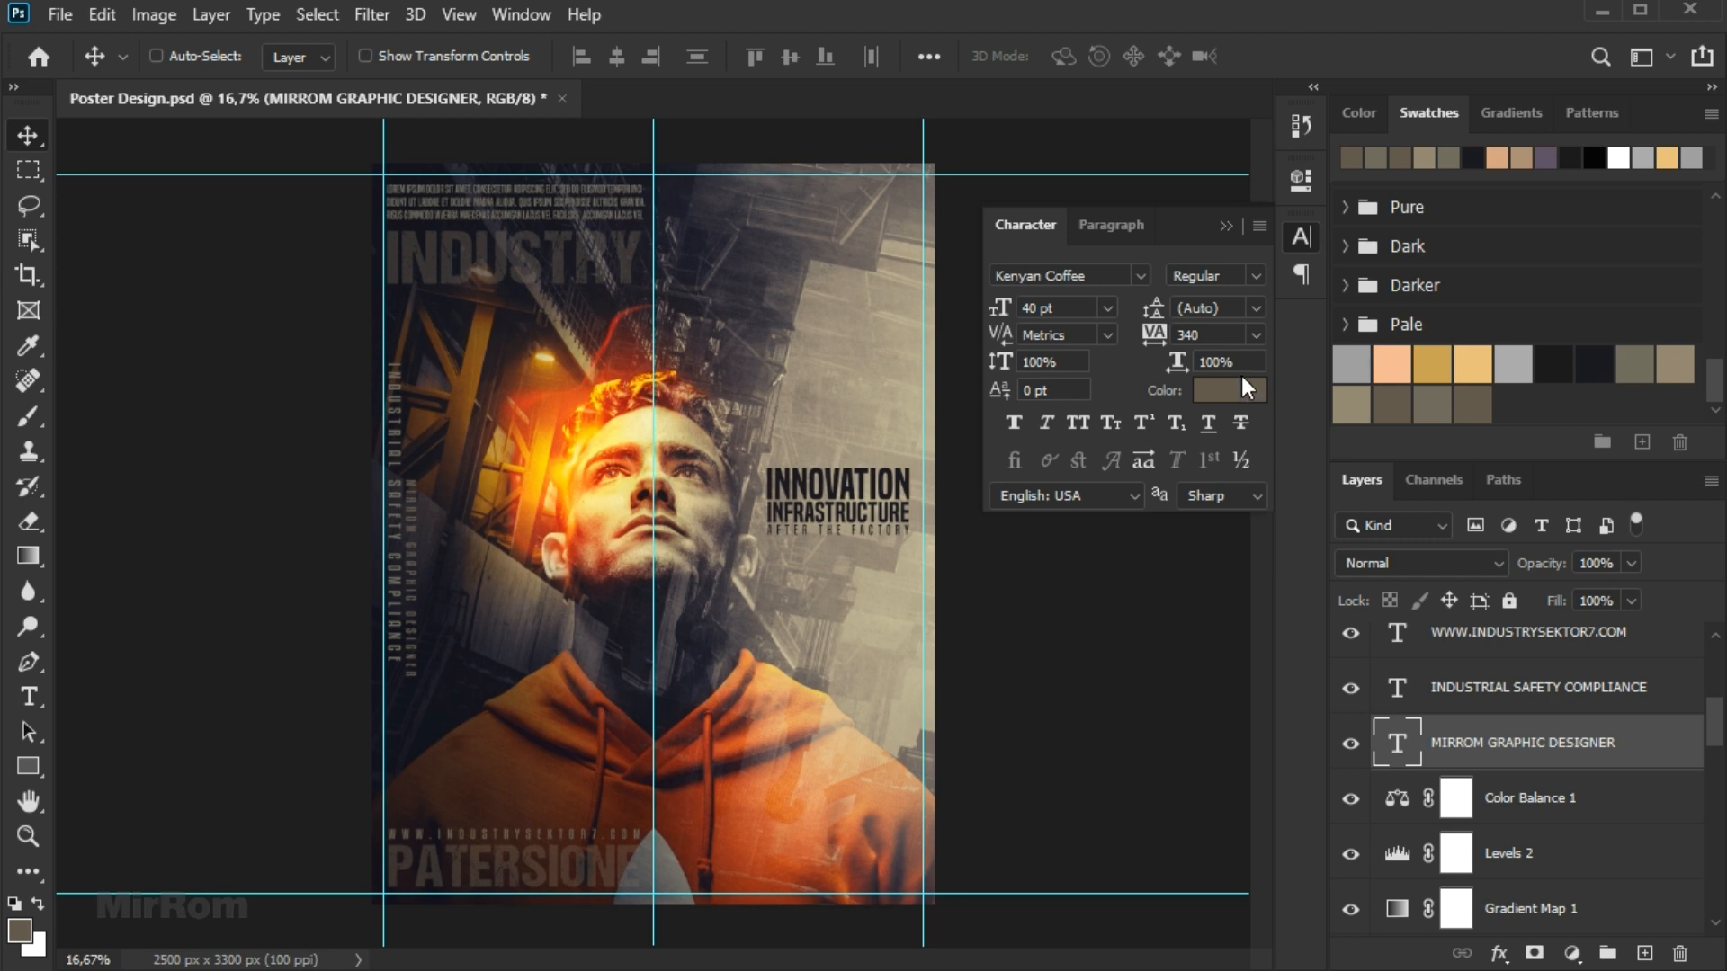
Set the MIRROM GRAPHIC DESIGNER text's tracking to 400.
click(1227, 336)
scroll(1227, 336, up, 3)
click(1227, 336)
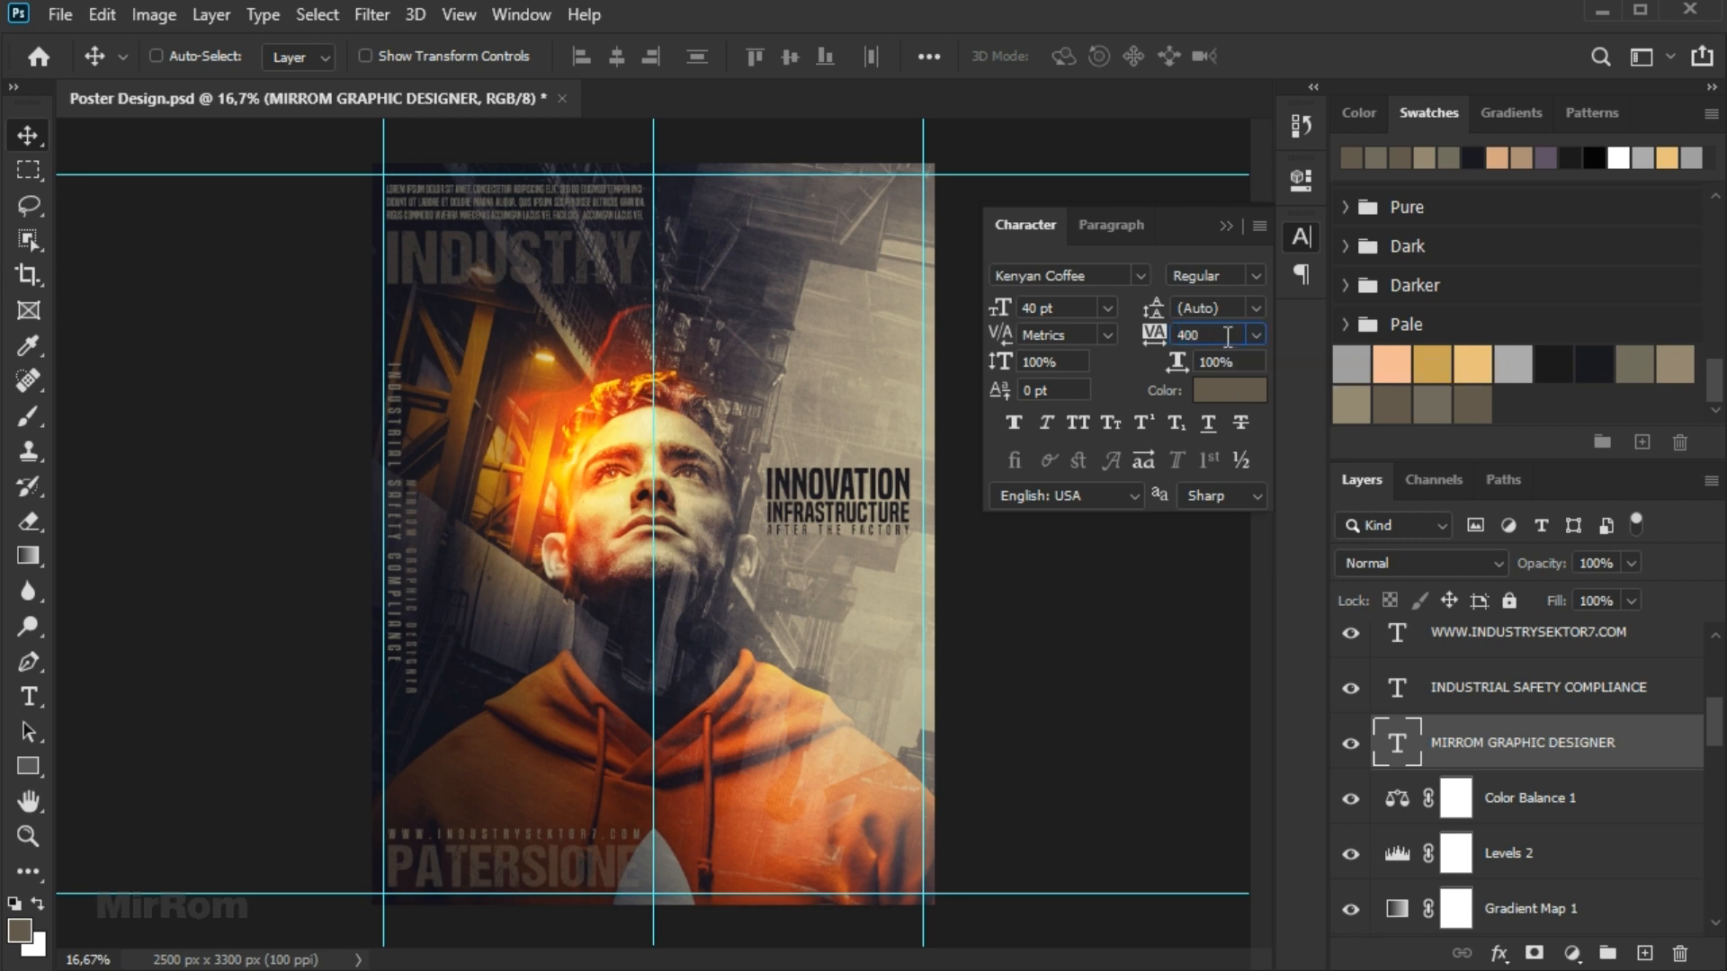
key(ctrl+plus)
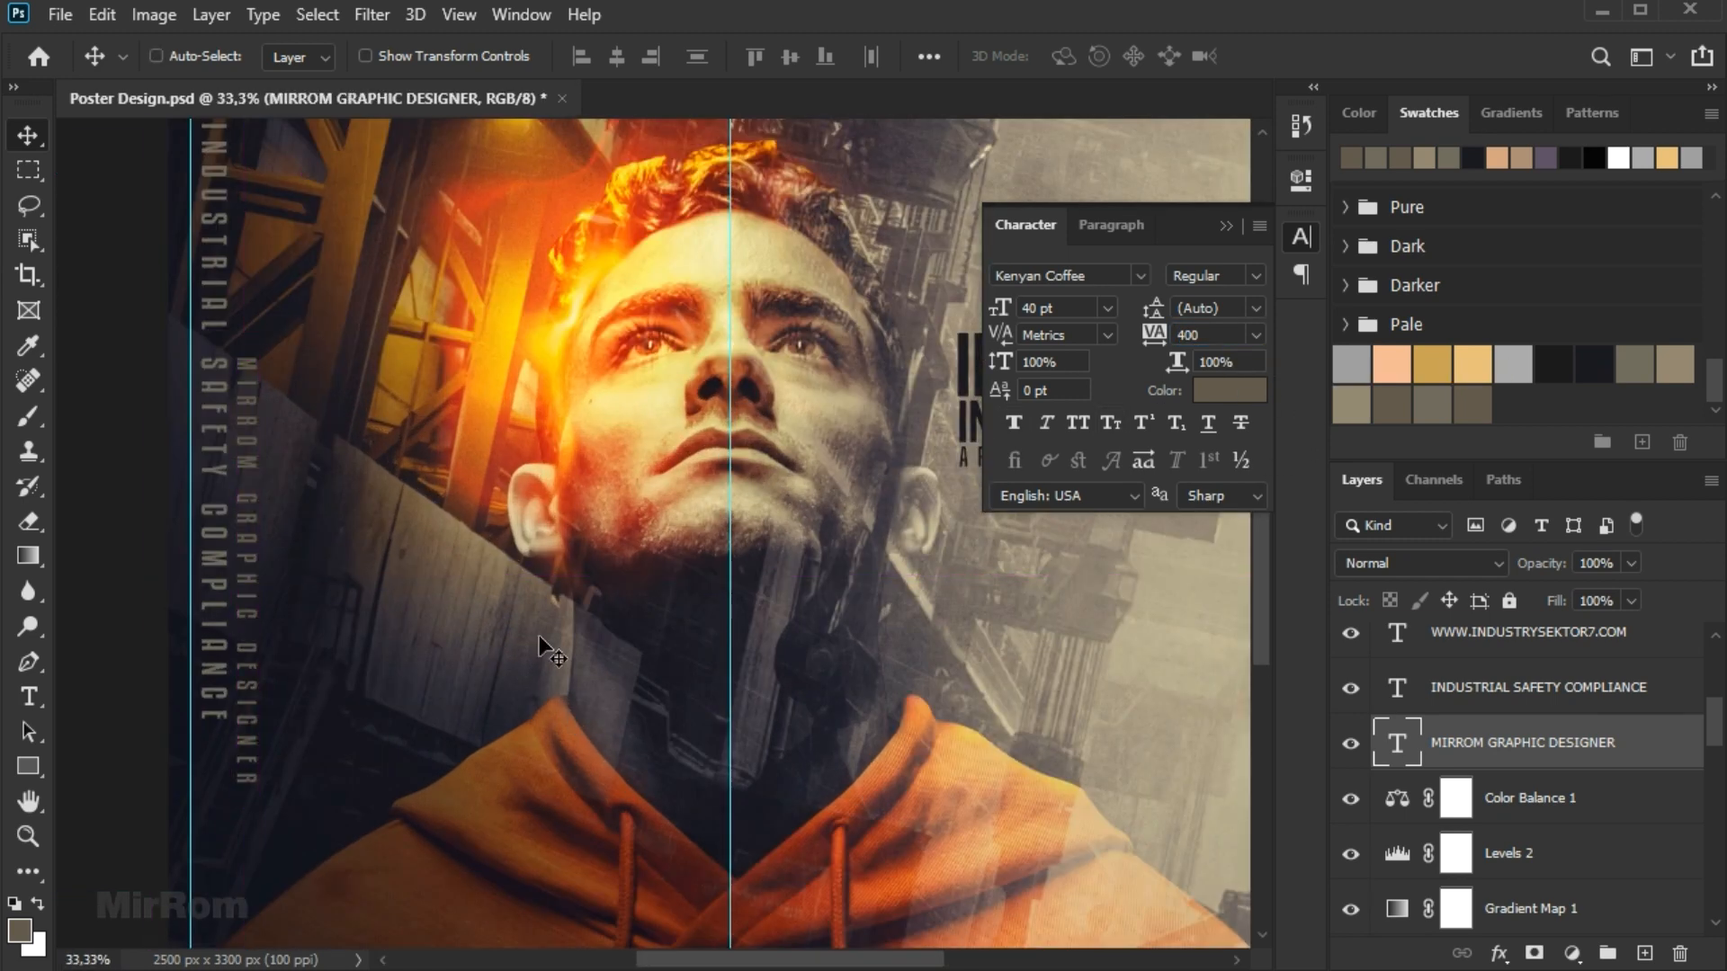